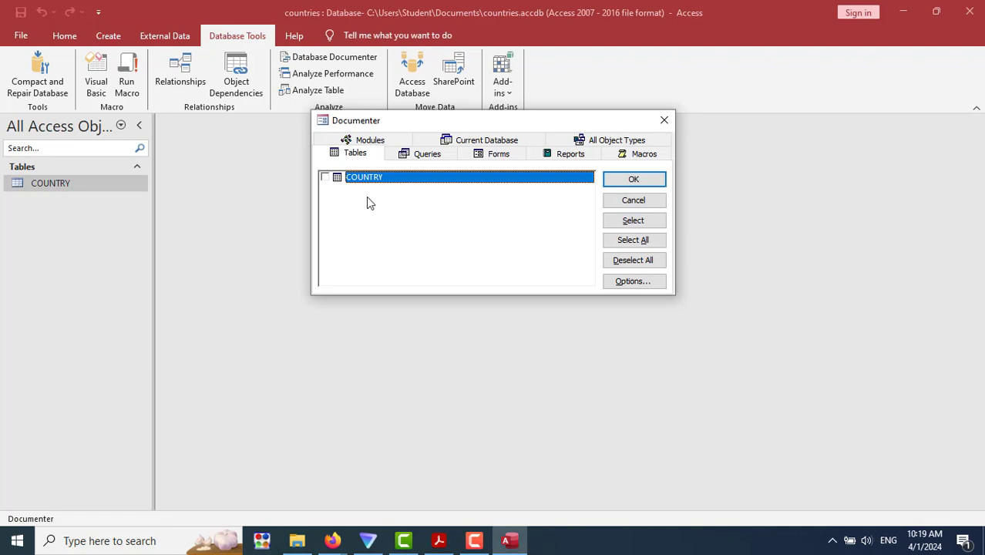
# Include the COUNTRY table in the Database Documenter and generate its Object Definition report.
pyautogui.click(324, 177)
pyautogui.hotkey('alt', 'Tab')
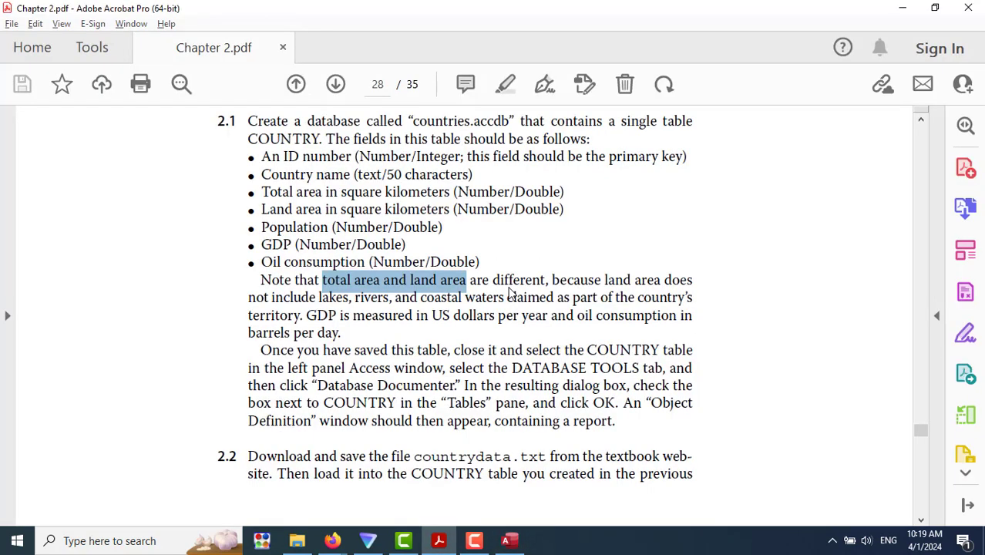
pyautogui.hotkey('alt', 'Tab')
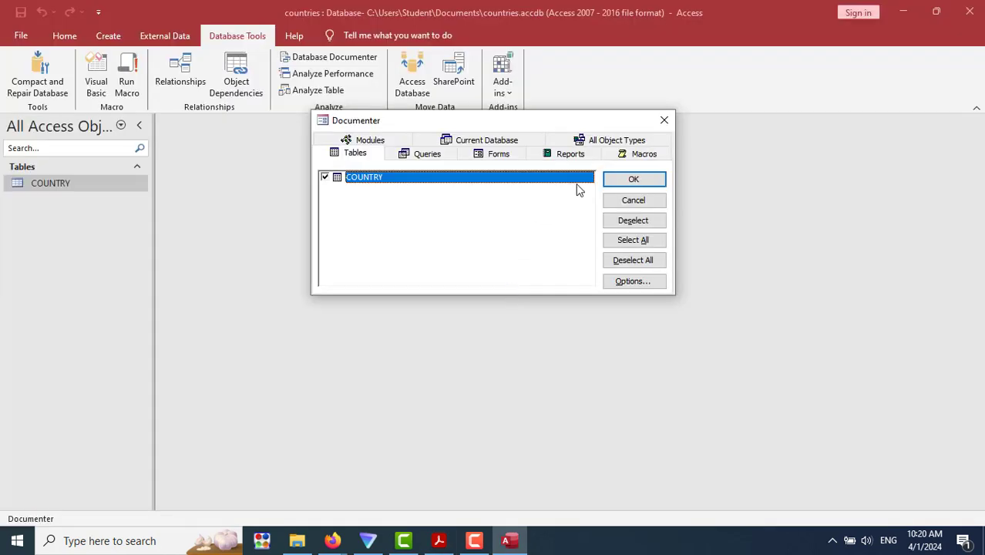
pyautogui.click(647, 181)
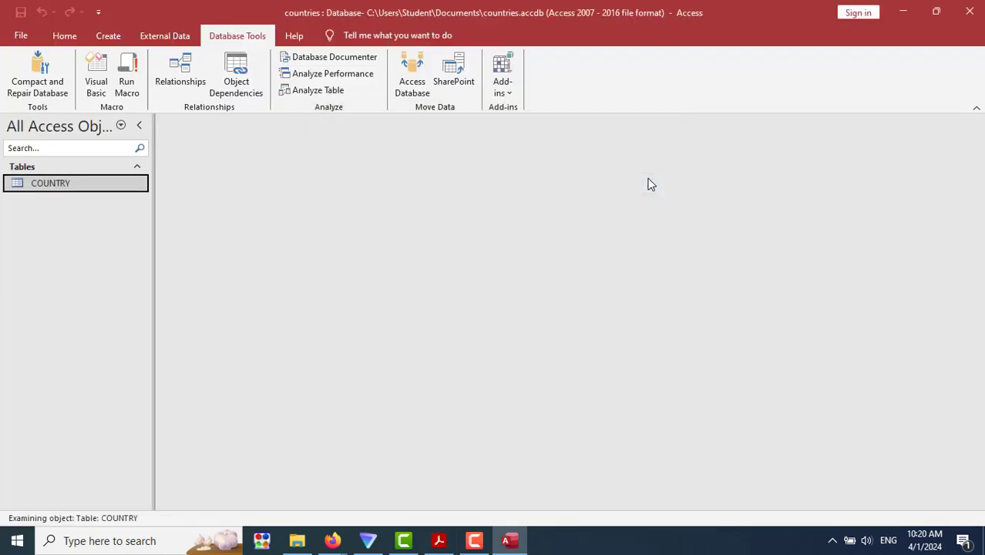
pyautogui.hotkey('alt', 'Tab')
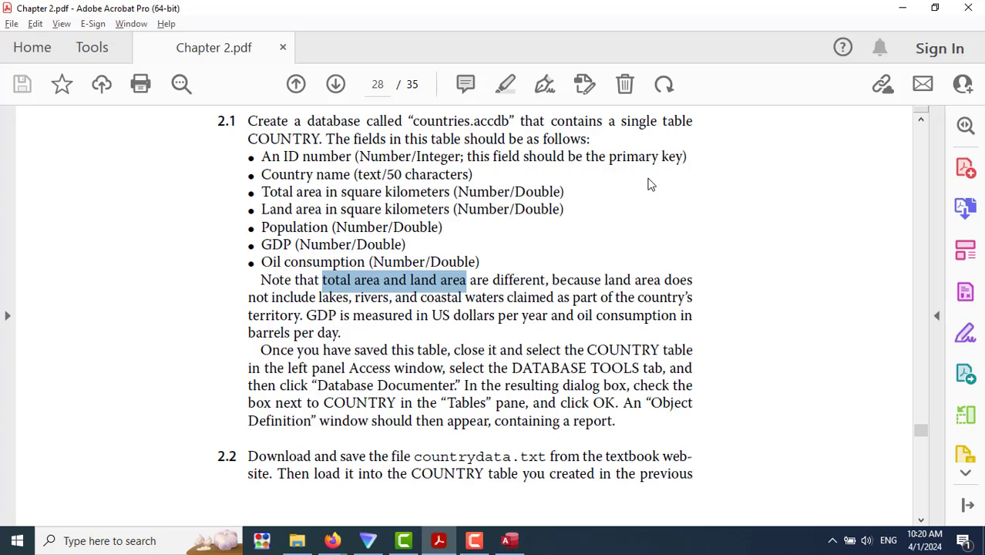
pyautogui.hotkey('alt', 'Tab')
# Examine the COUNTRY table's properties and column definitions in the Object Definition report.
pyautogui.click(547, 271)
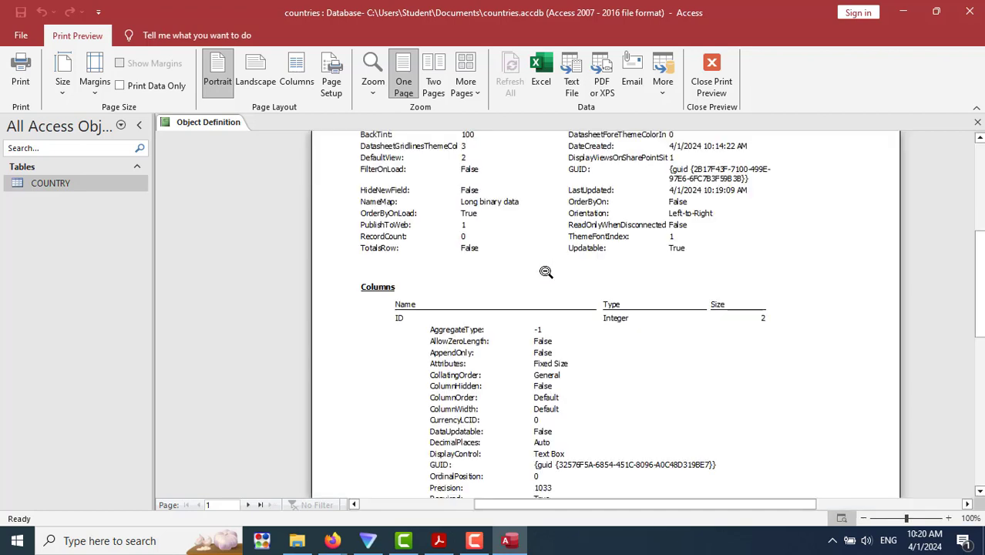
pyautogui.click(546, 272)
pyautogui.click(545, 272)
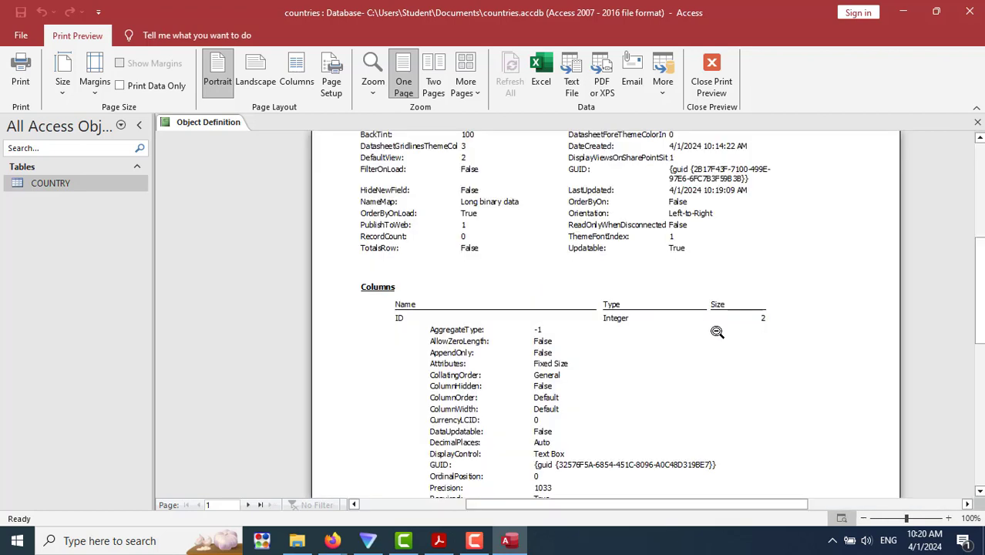
pyautogui.scroll(4, 716, 331)
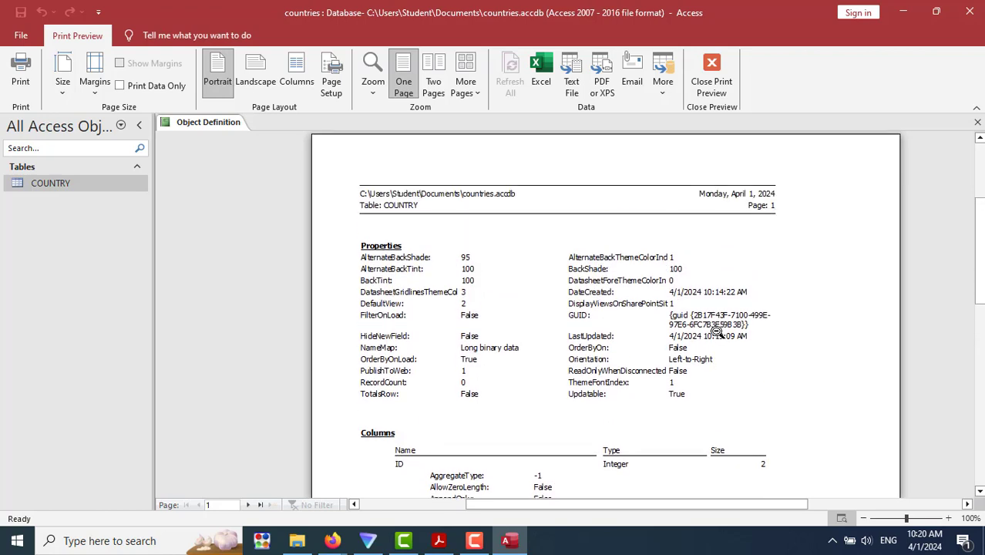
pyautogui.scroll(1, 716, 331)
pyautogui.scroll(-5, 716, 331)
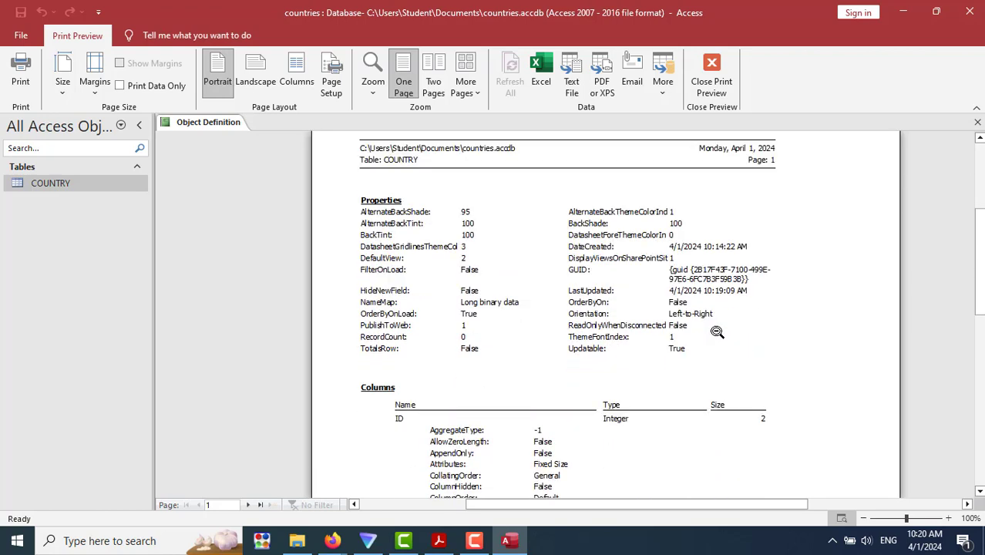
pyautogui.scroll(-3, 716, 333)
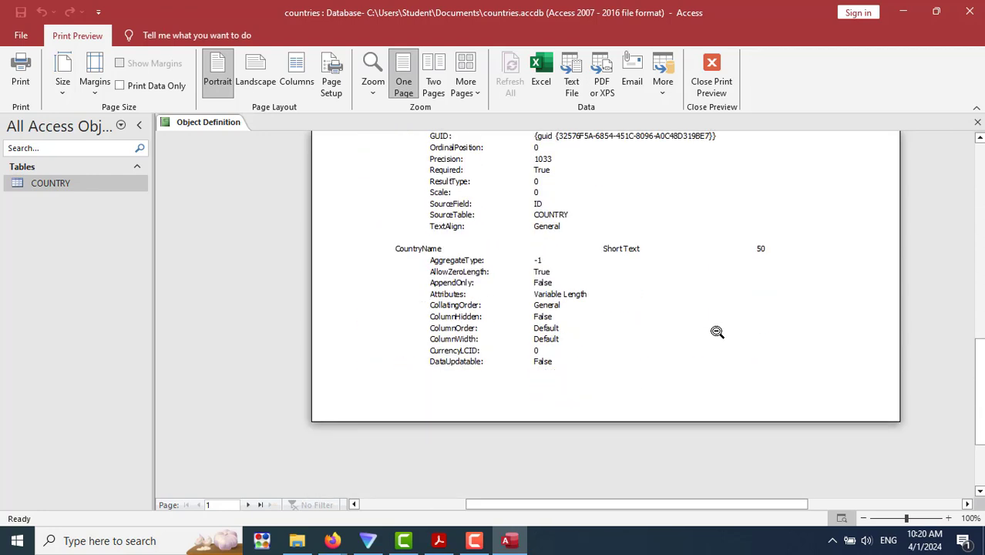
pyautogui.scroll(-4, 717, 331)
pyautogui.scroll(7, 717, 332)
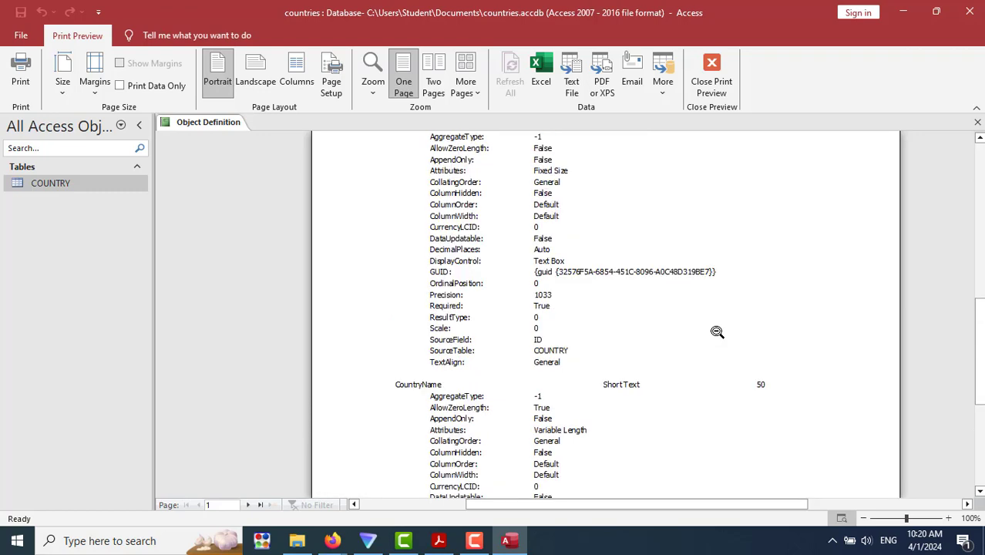
# Check exercise 2.2 in Chapter 2.pdf, and open the course's DBMS Examples and Exercises folder in Firefox.
pyautogui.hotkey('alt', 'Tab')
pyautogui.scroll(-2, 724, 308)
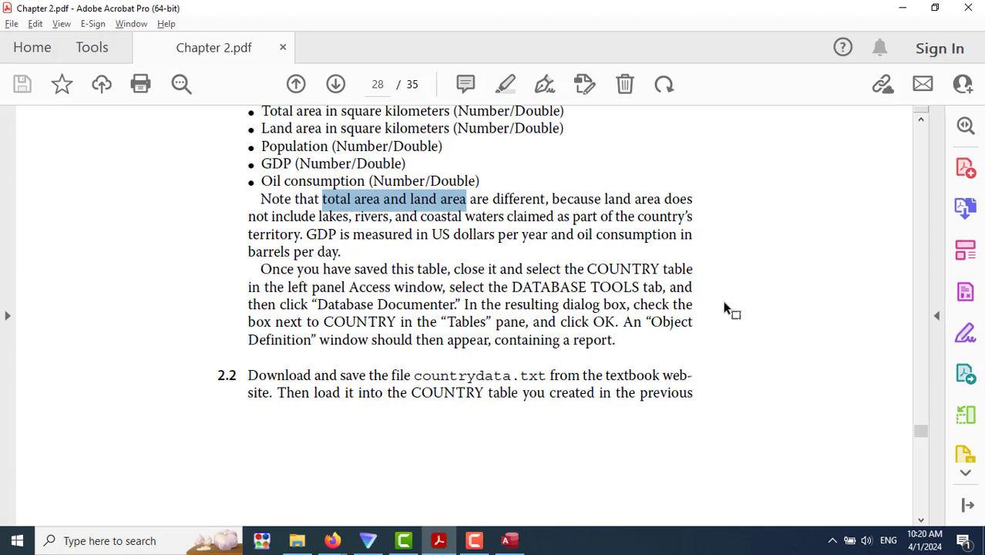
pyautogui.hotkey('alt', 'Tab')
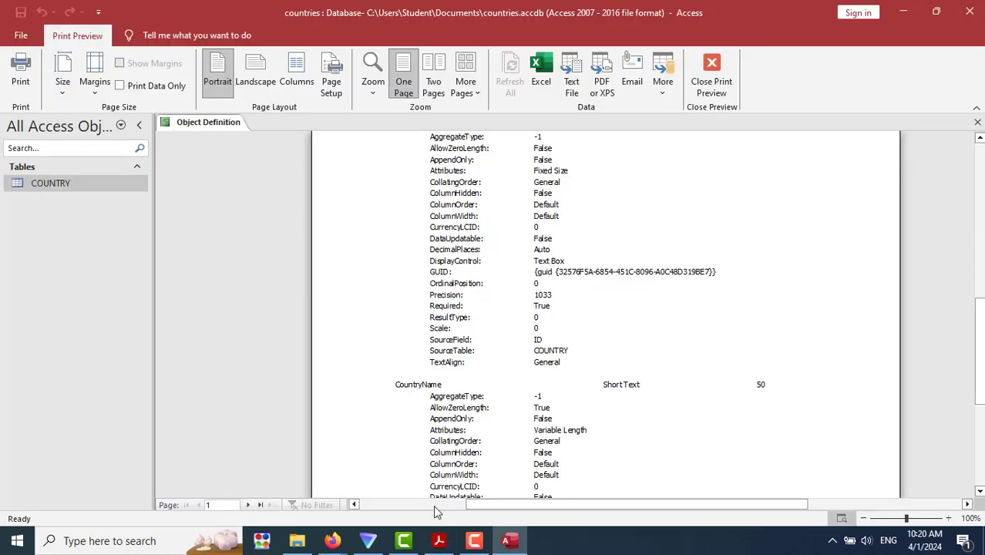
pyautogui.moveTo(346, 547)
pyautogui.click(271, 493)
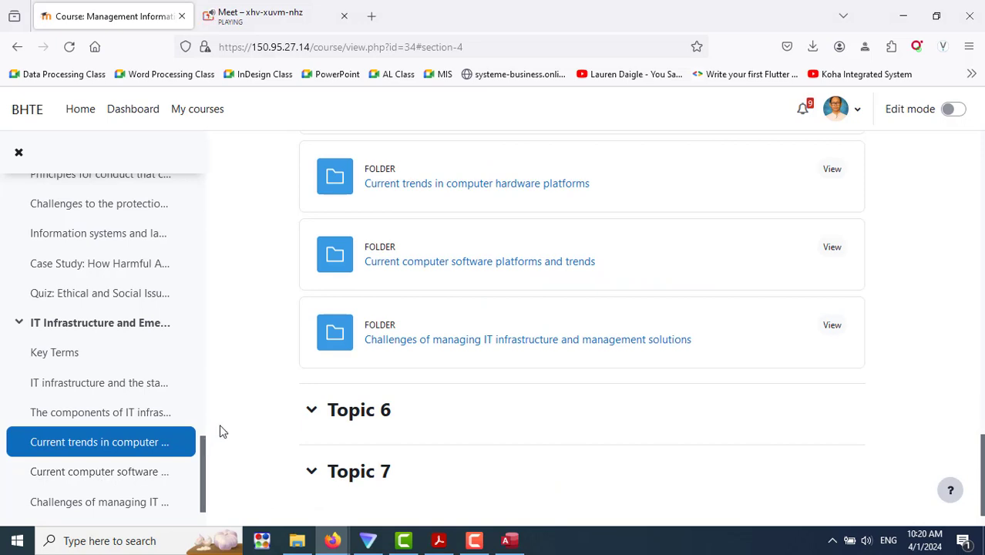
pyautogui.scroll(10, 160, 447)
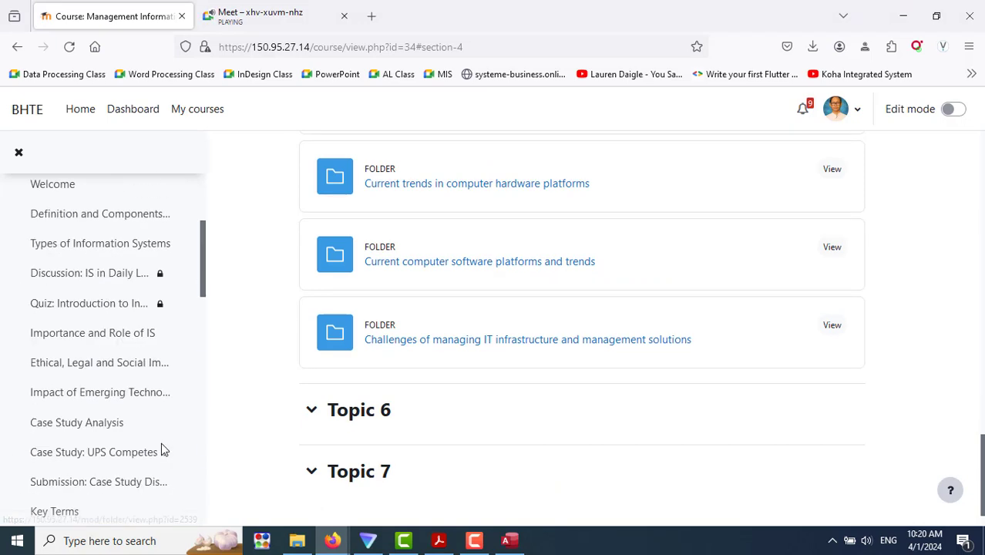
pyautogui.scroll(1, 161, 444)
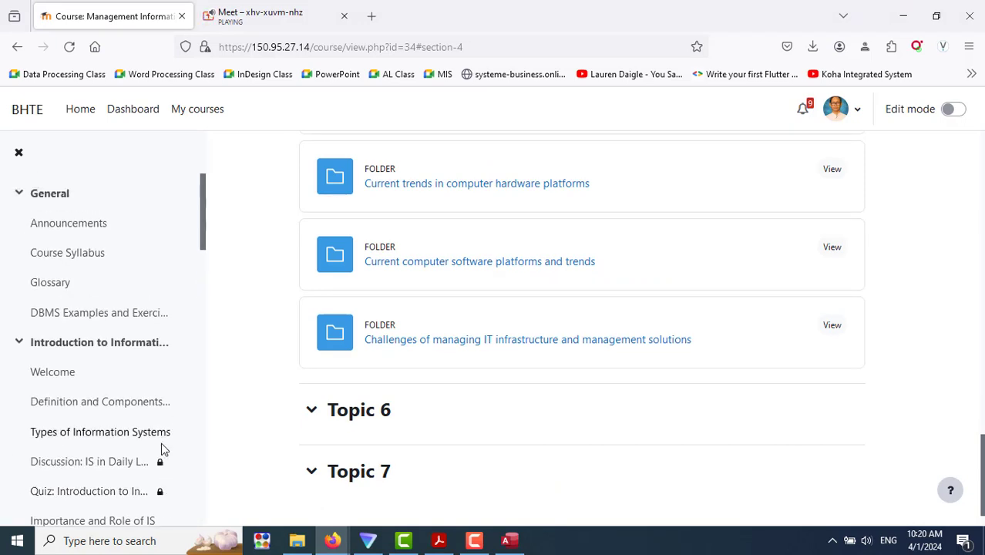
pyautogui.click(81, 316)
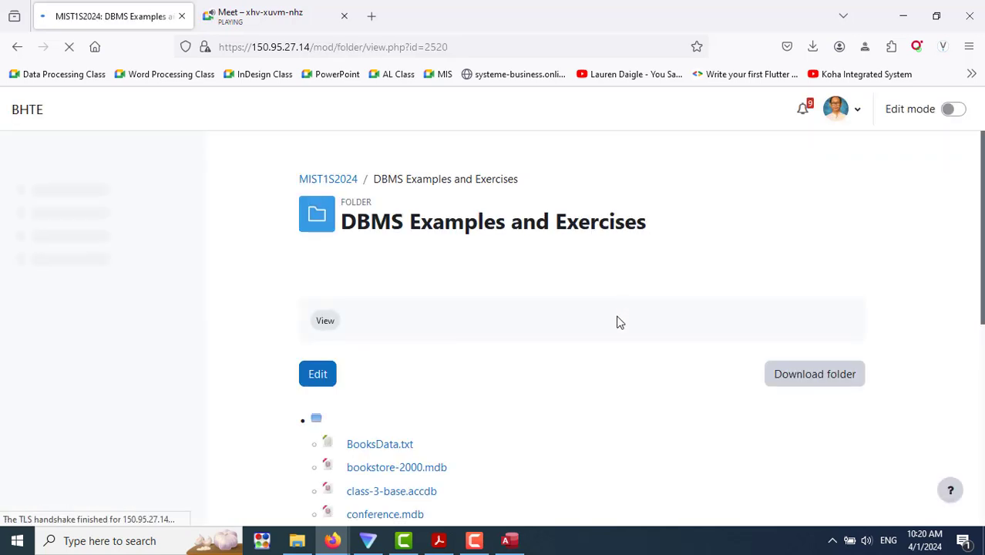
# Download countrydata.txt from the course folder and show the downloaded file in its containing folder.
pyautogui.scroll(-5, 617, 322)
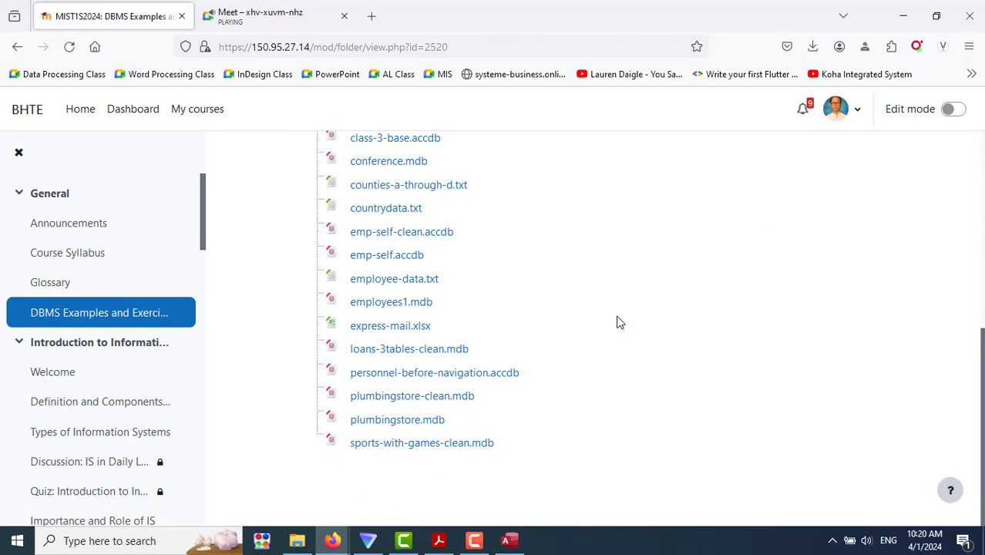
pyautogui.rightClick(387, 215)
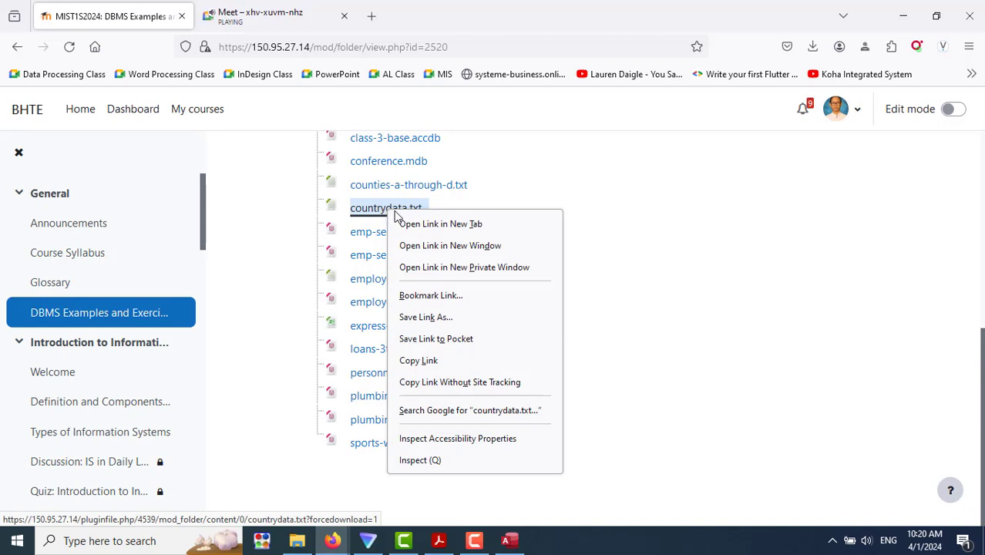
pyautogui.click(666, 175)
pyautogui.click(407, 218)
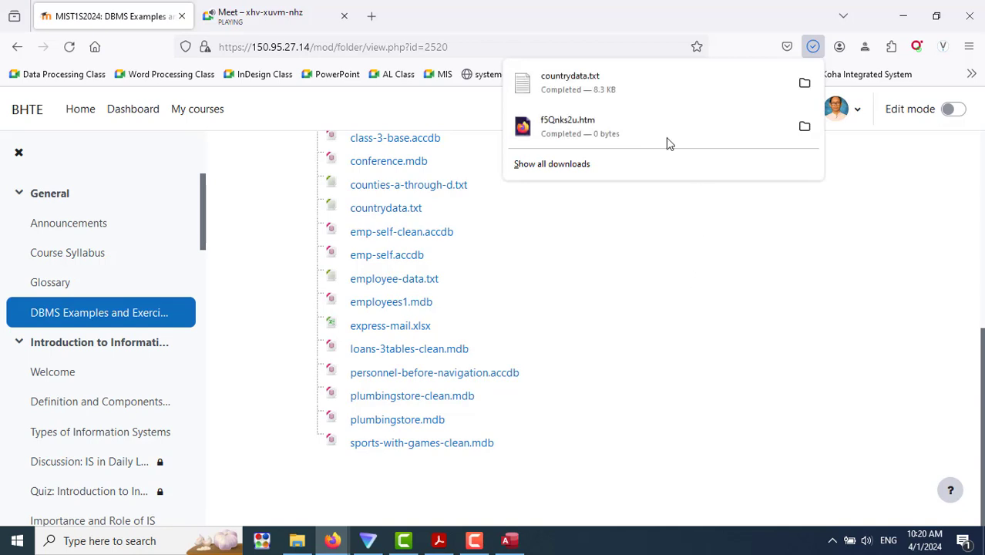
pyautogui.click(806, 91)
pyautogui.click(809, 97)
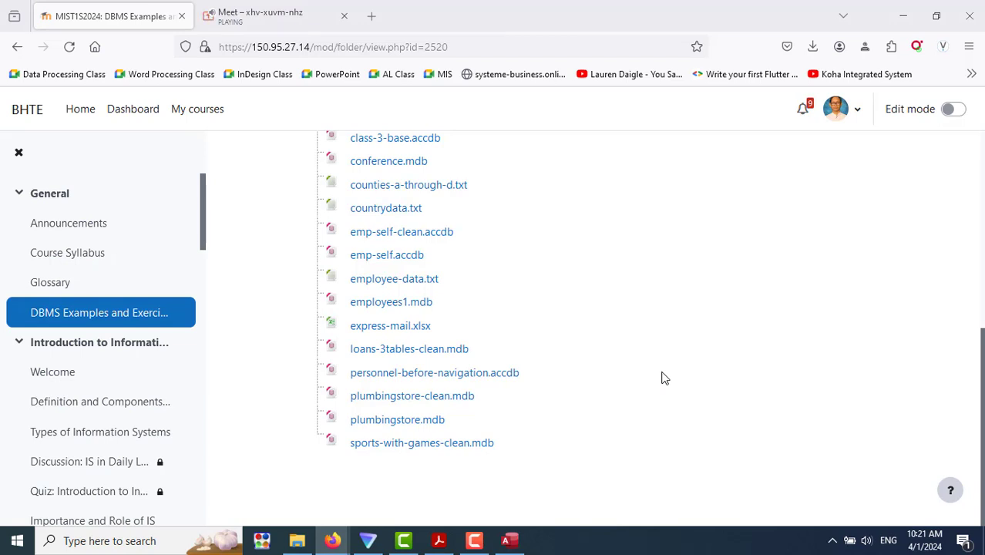
pyautogui.click(812, 49)
pyautogui.click(800, 86)
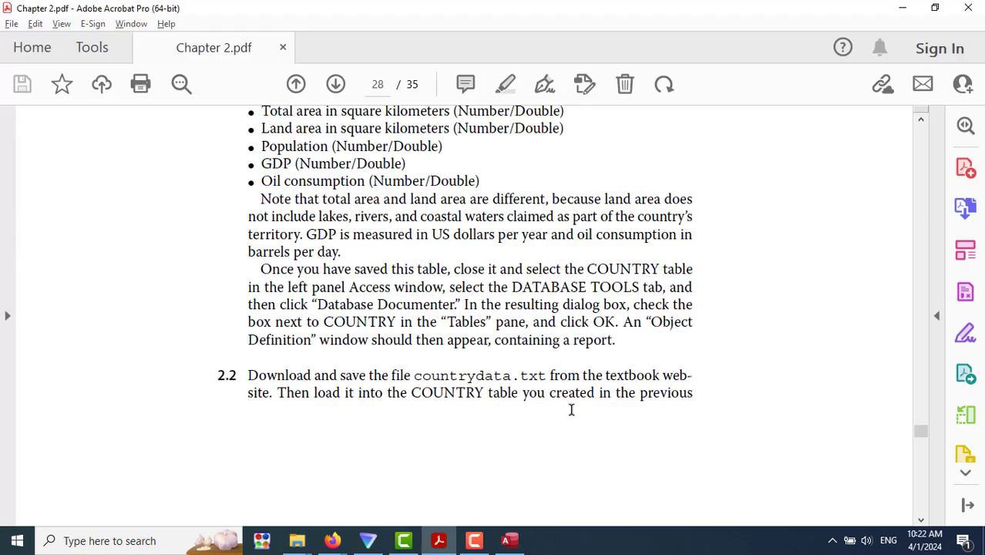
# Read the exercise 2.2 instructions in Chapter 2.pdf on loading countrydata.txt into the COUNTRY table.
pyautogui.scroll(-10, 544, 391)
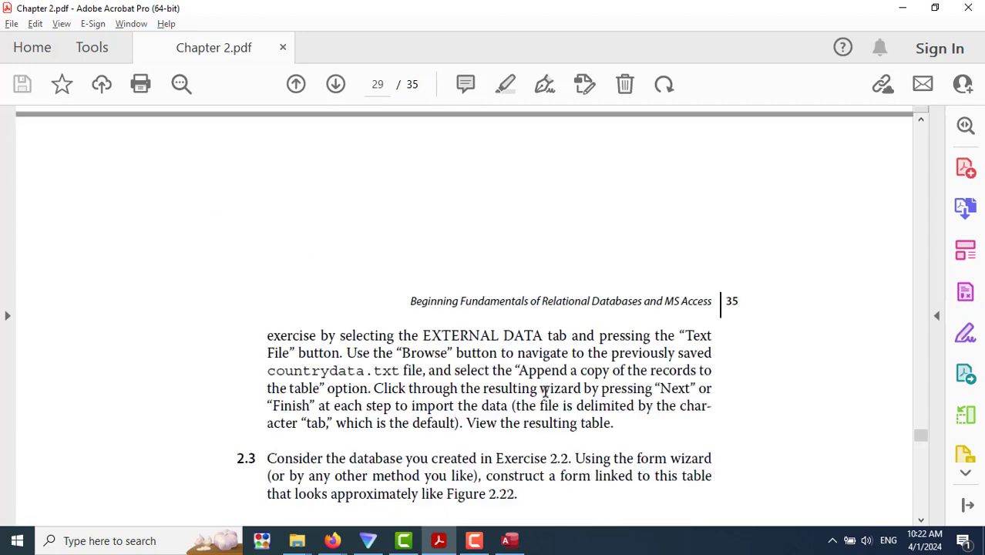
pyautogui.scroll(-2, 545, 391)
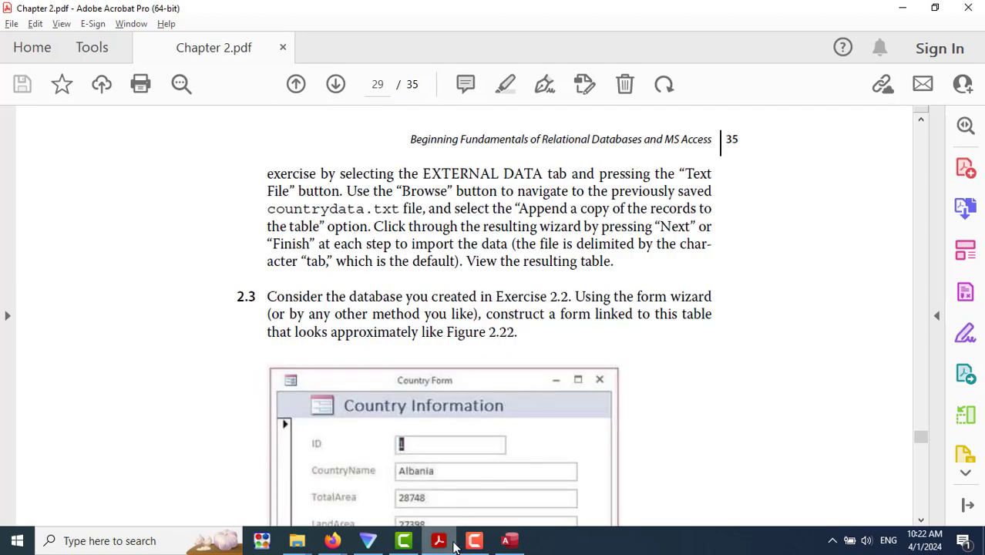
pyautogui.click(439, 542)
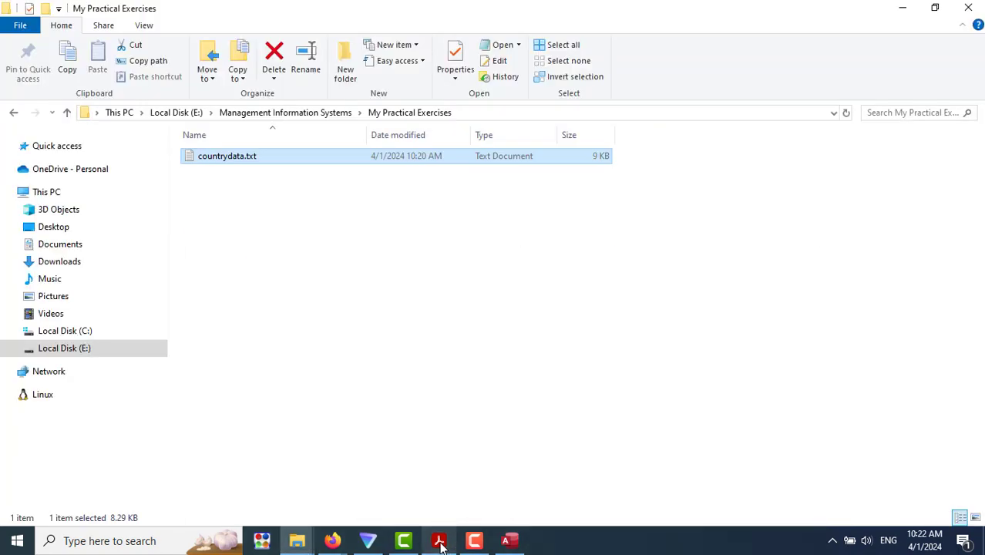
pyautogui.click(508, 540)
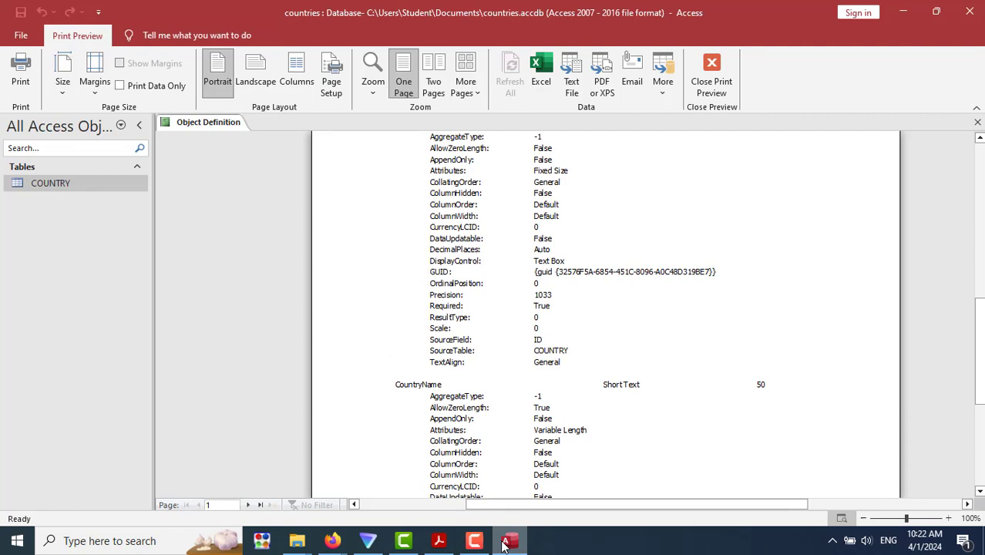
pyautogui.click(81, 191)
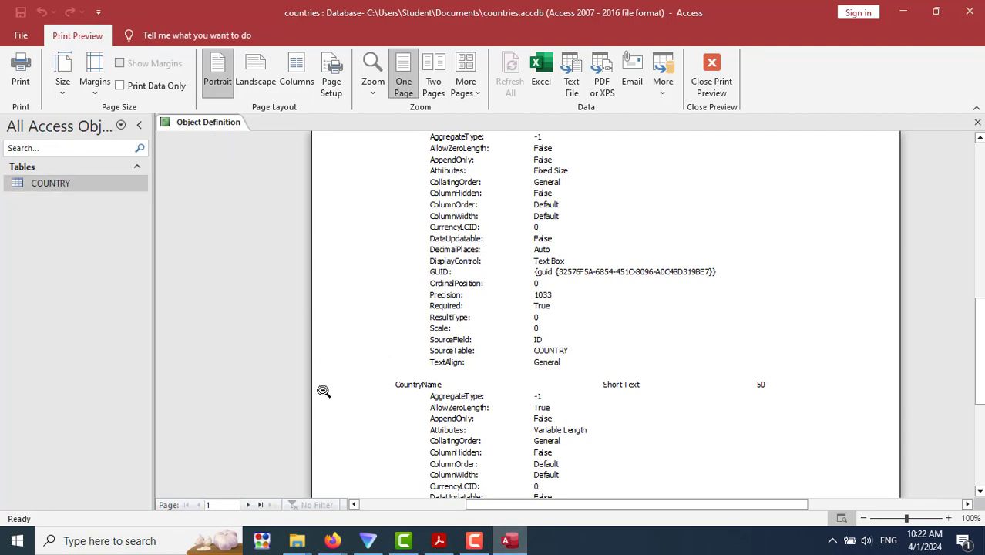
pyautogui.hotkey('alt', 'Tab')
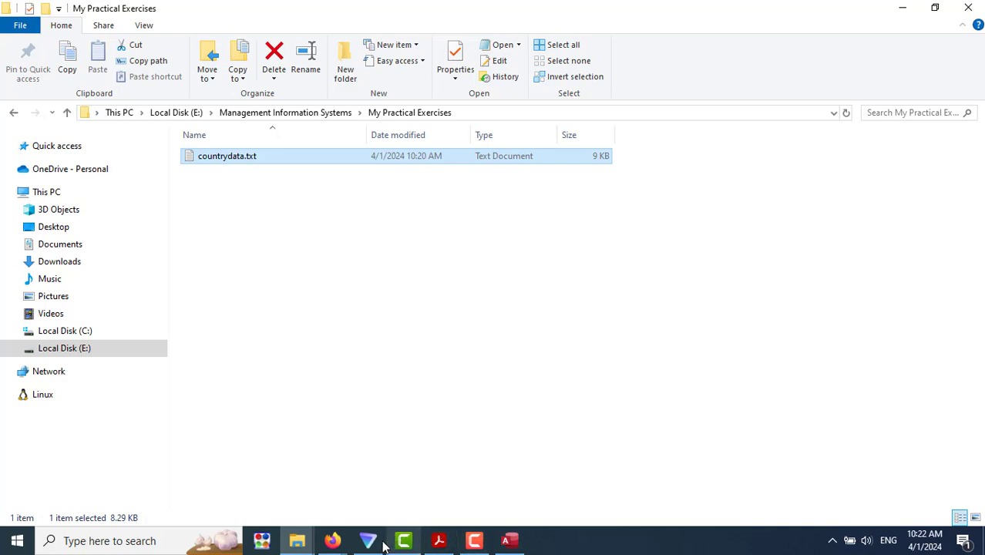
pyautogui.click(452, 547)
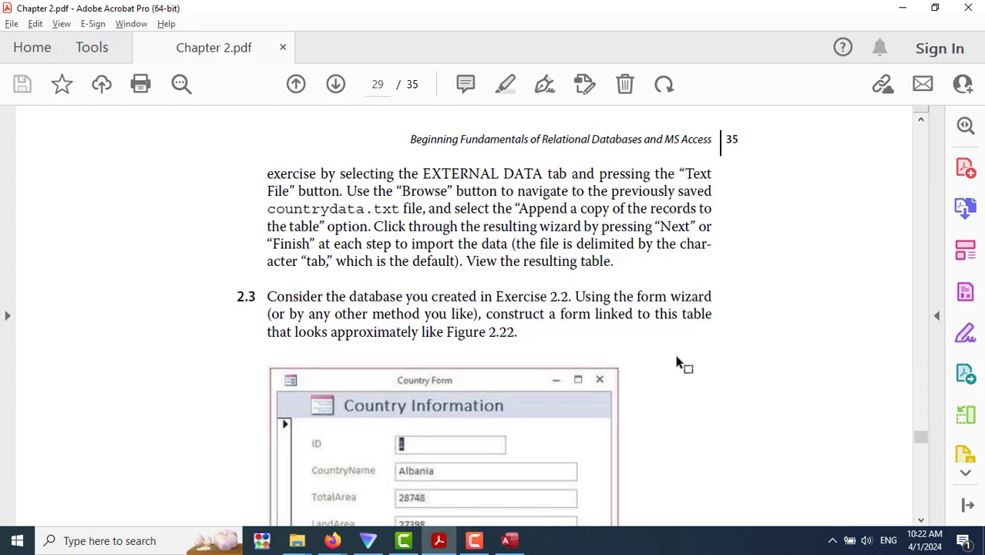
pyautogui.scroll(5, 676, 362)
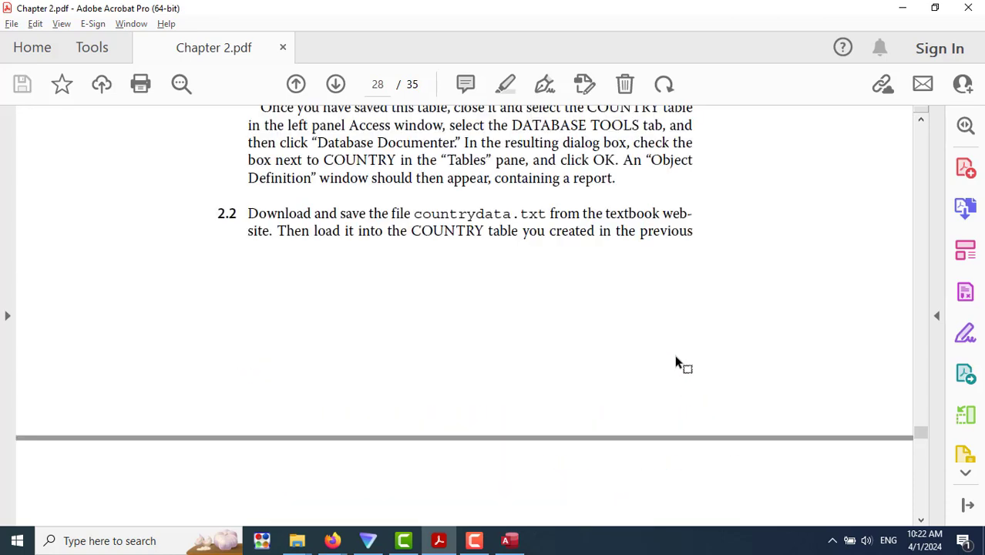
# Switch to Access and start a text file import with countrydata.txt from the My Practical Exercises folder as the source.
pyautogui.click(508, 540)
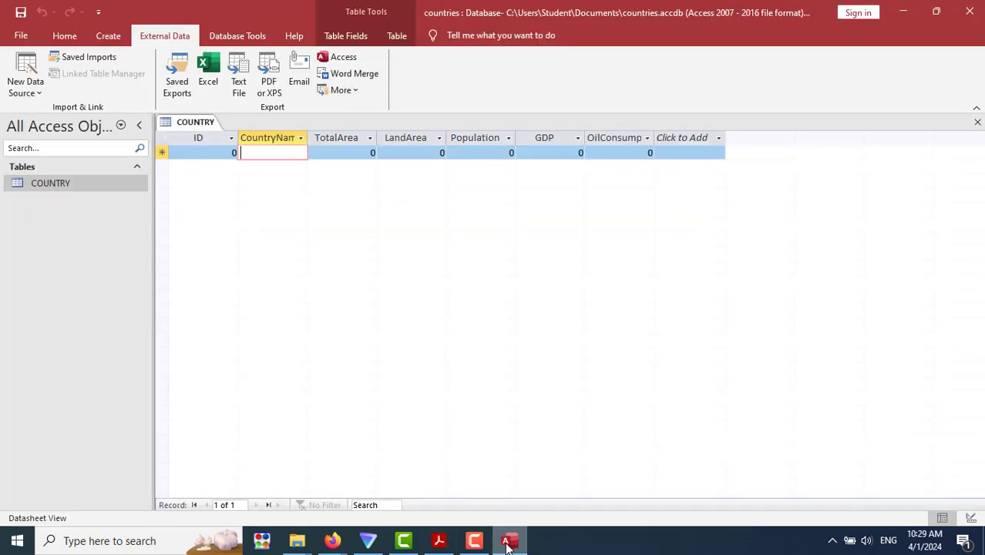
pyautogui.click(29, 84)
pyautogui.moveTo(25, 117)
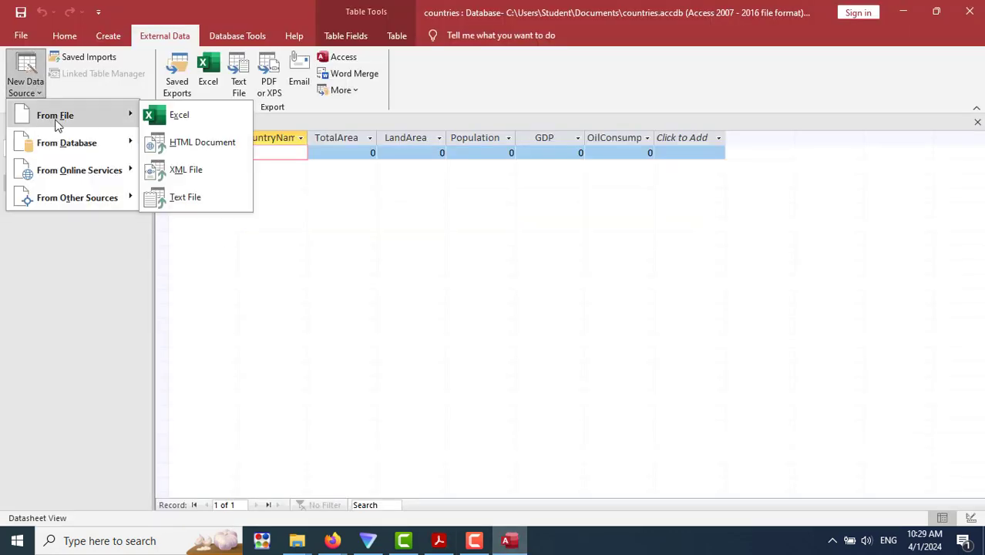
pyautogui.click(163, 203)
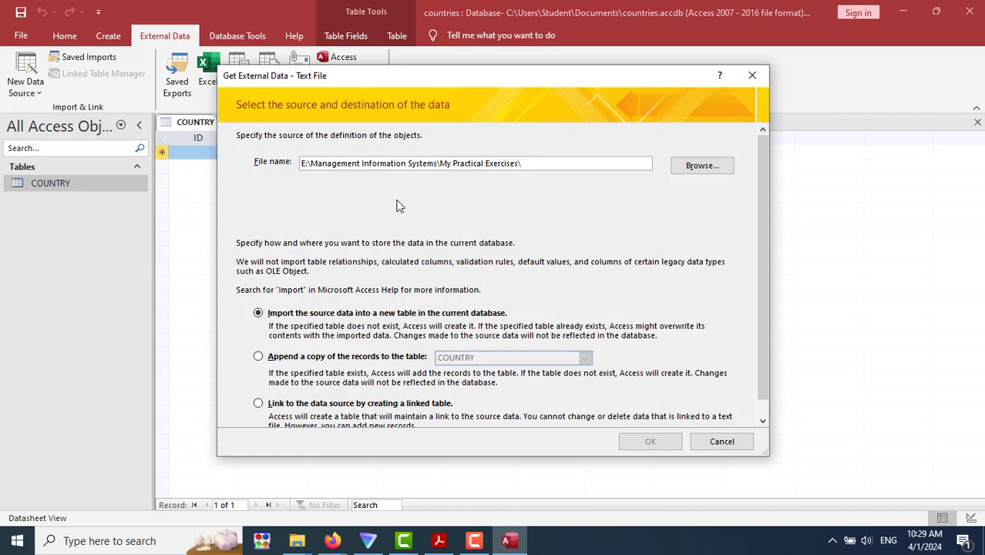
pyautogui.click(701, 165)
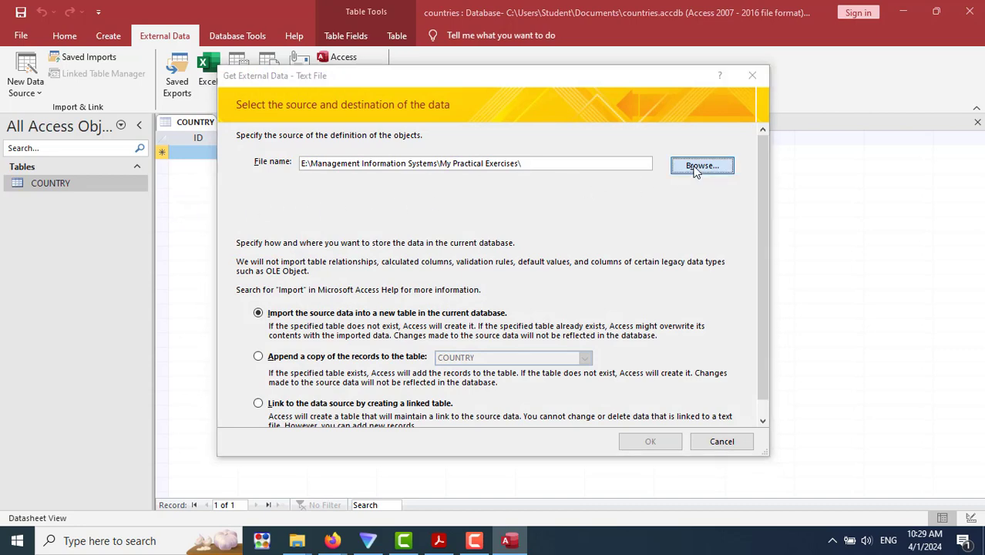
pyautogui.doubleClick(381, 203)
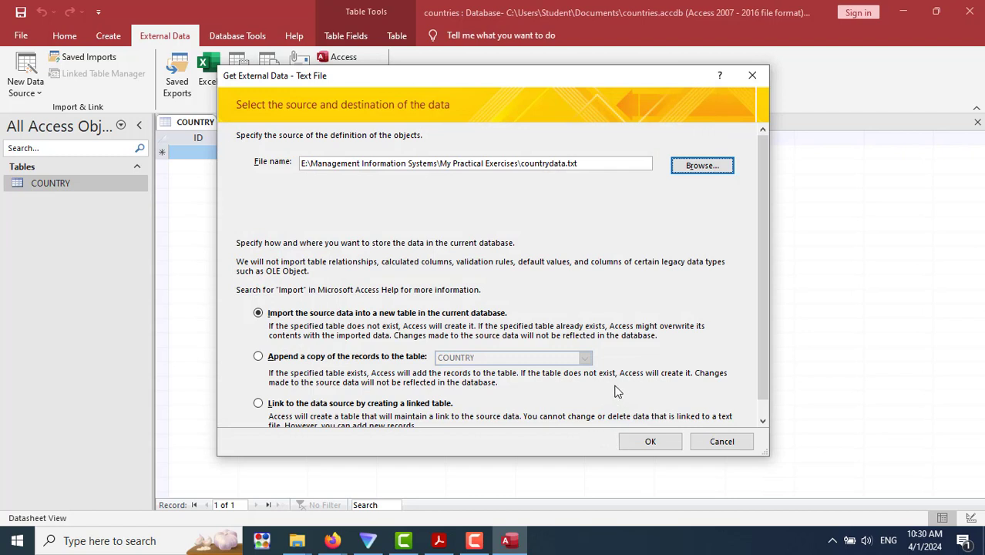
# Set the import to append a copy of the records to the COUNTRY table, saving and closing the open table.
pyautogui.click(258, 357)
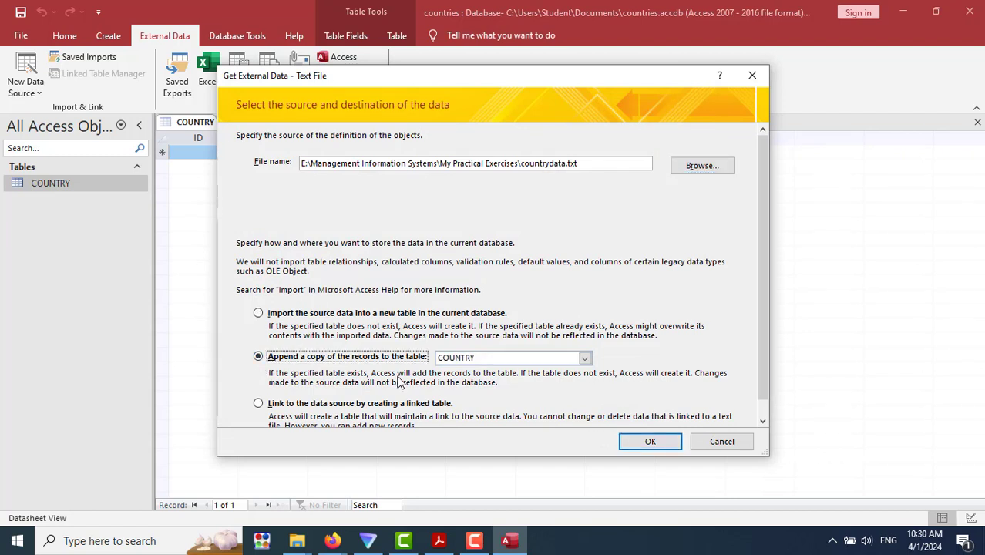
pyautogui.scroll(-1, 654, 307)
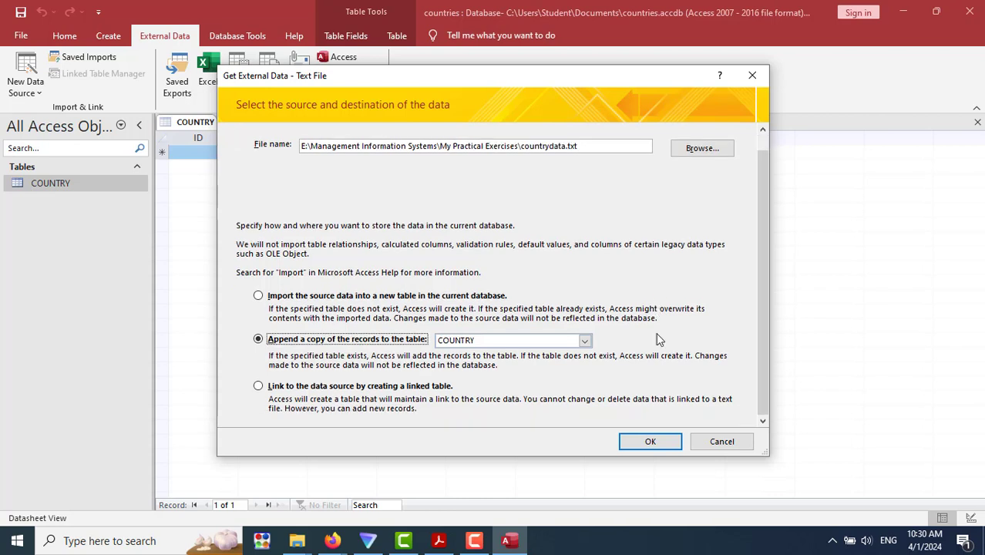
pyautogui.click(586, 342)
pyautogui.click(555, 353)
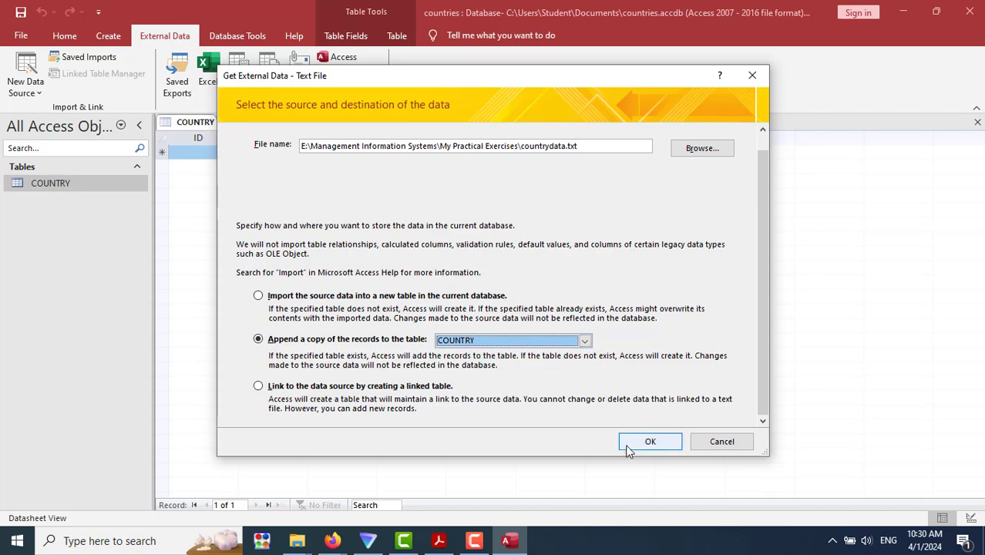
pyautogui.click(649, 441)
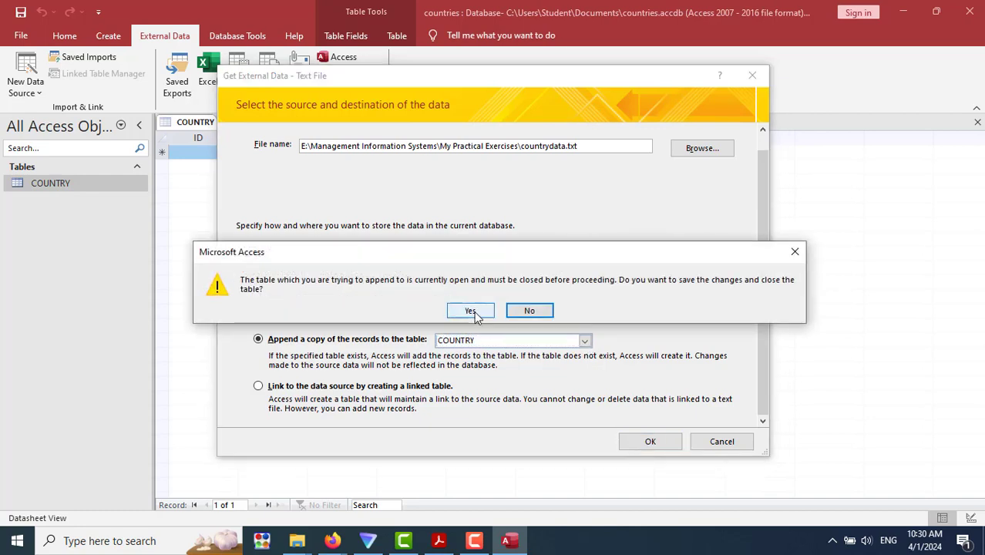
pyautogui.click(471, 312)
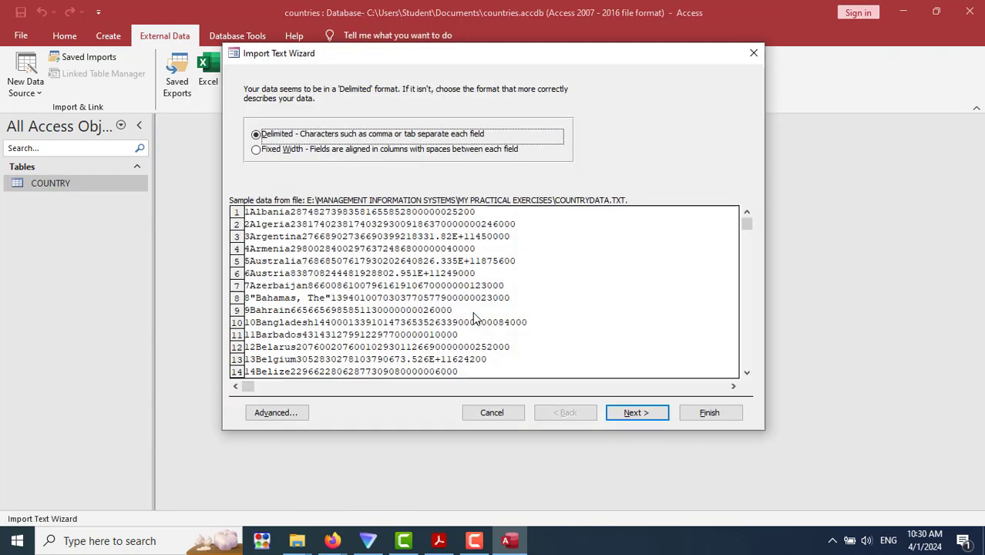
# Import the data as delimited text with Tab as the delimiter into COUNTRY, without saving the import steps.
pyautogui.click(630, 413)
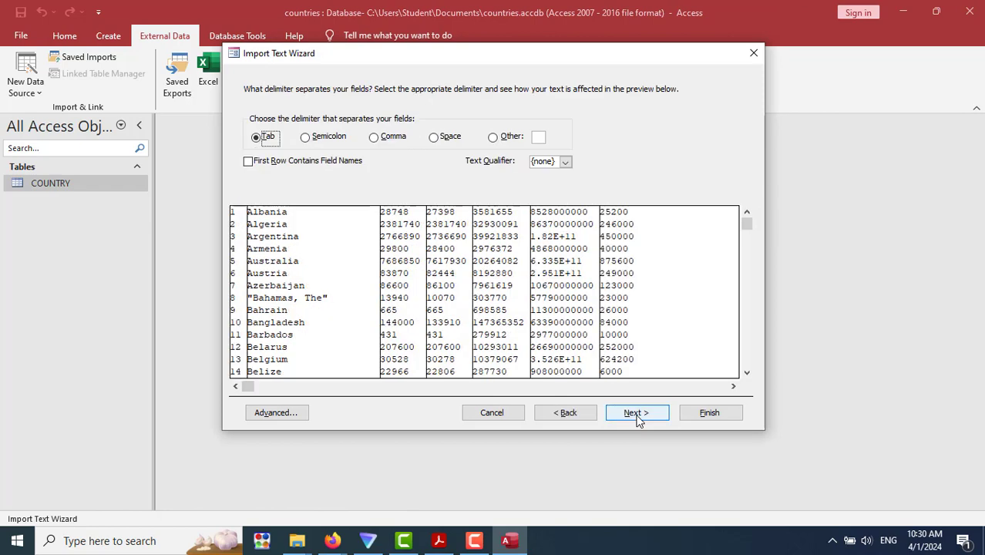
pyautogui.click(635, 415)
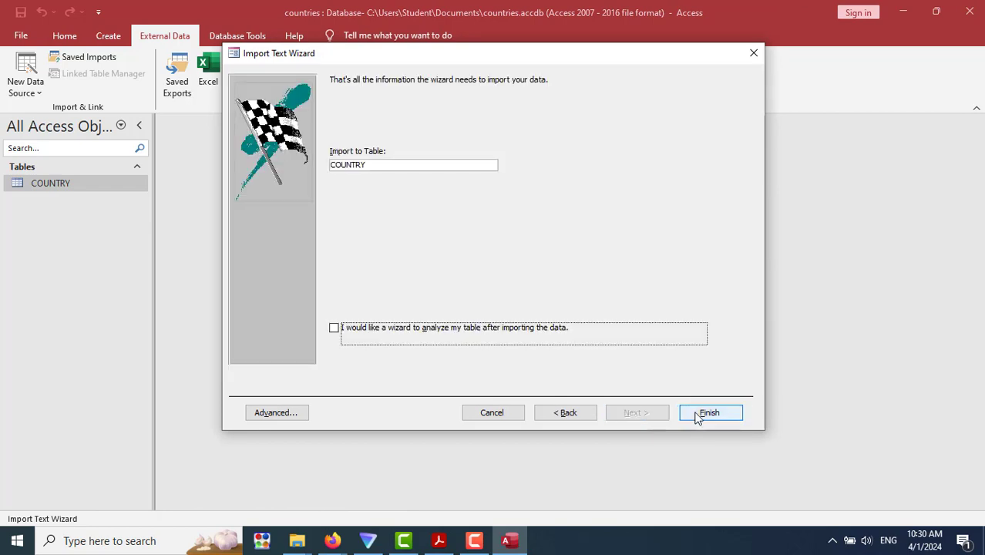
pyautogui.click(702, 416)
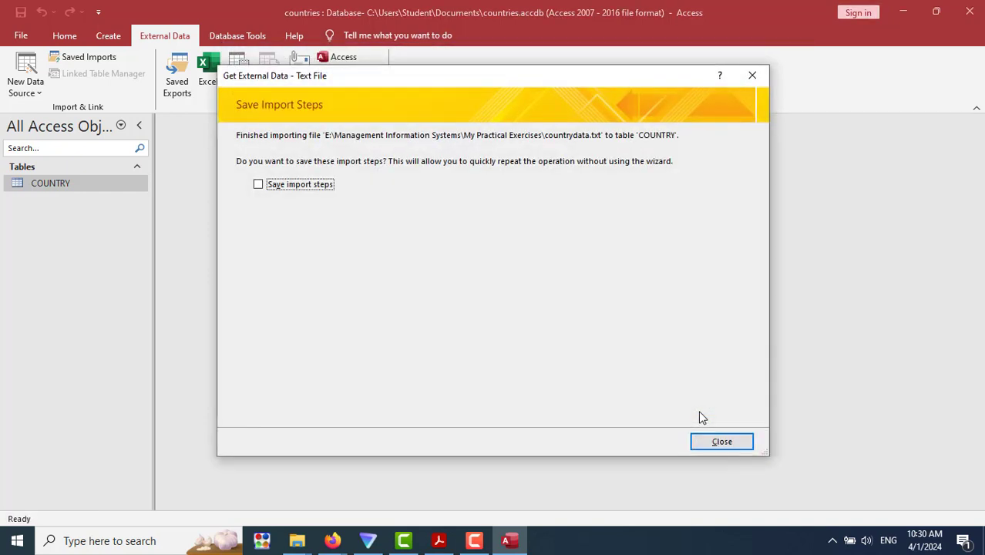
pyautogui.click(722, 444)
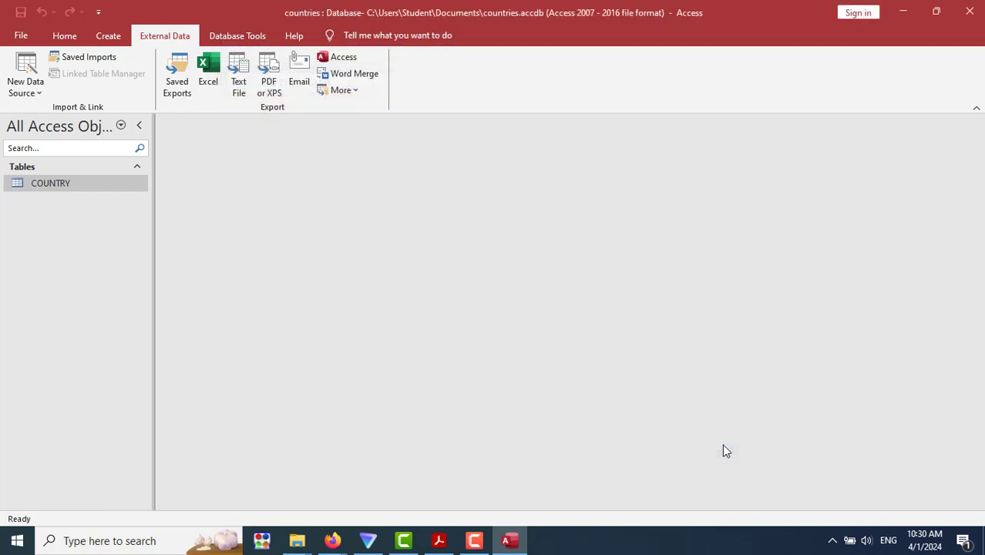
# Open the COUNTRY table in Datasheet View and examine the imported country records.
pyautogui.click(61, 187)
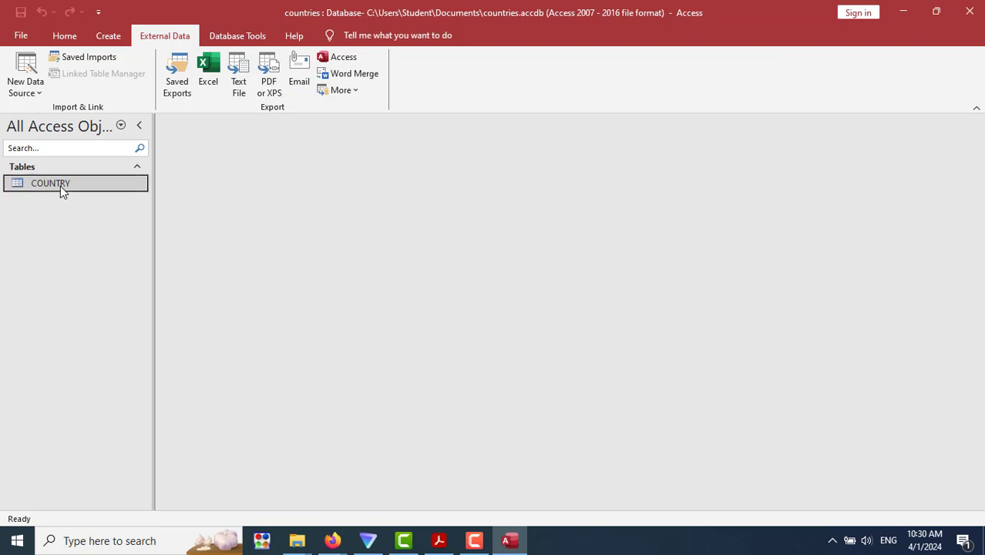
pyautogui.doubleClick(60, 186)
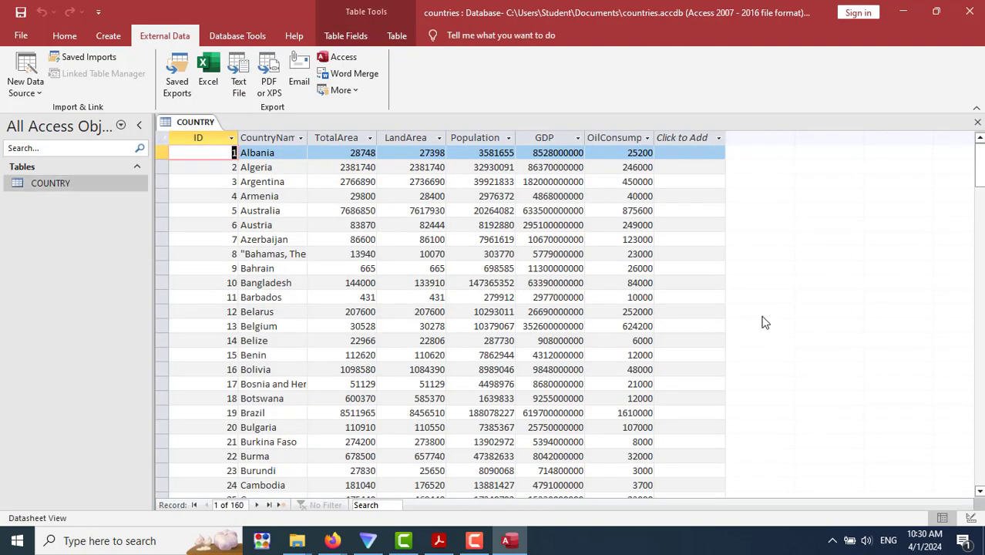
pyautogui.scroll(-14, 761, 323)
pyautogui.scroll(-9, 761, 323)
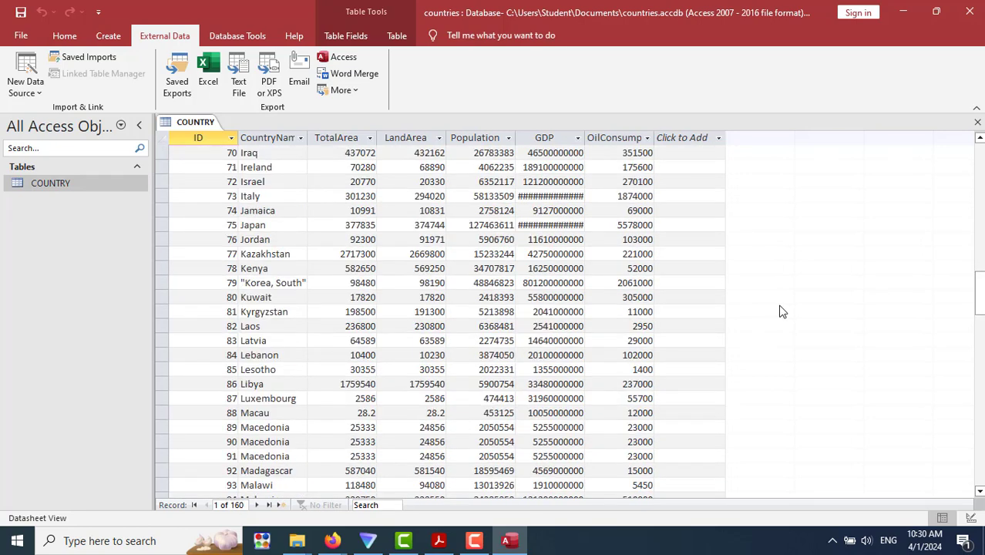
pyautogui.scroll(-10, 778, 309)
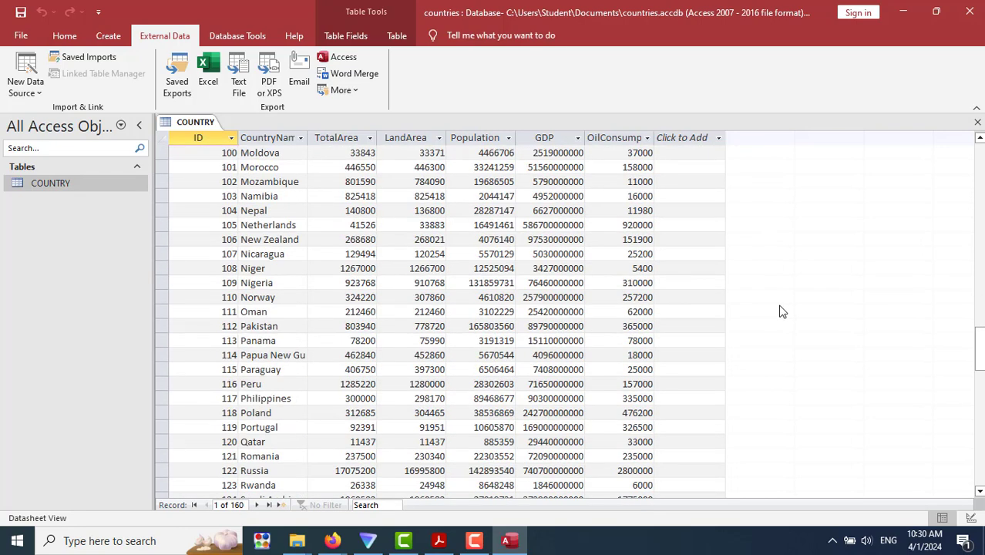
pyautogui.scroll(1, 780, 312)
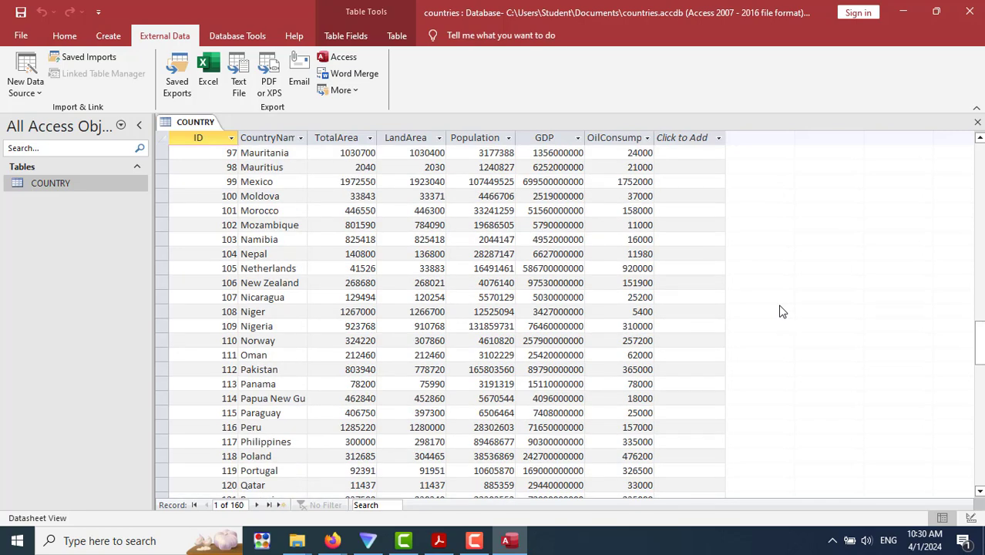
pyautogui.scroll(16, 779, 311)
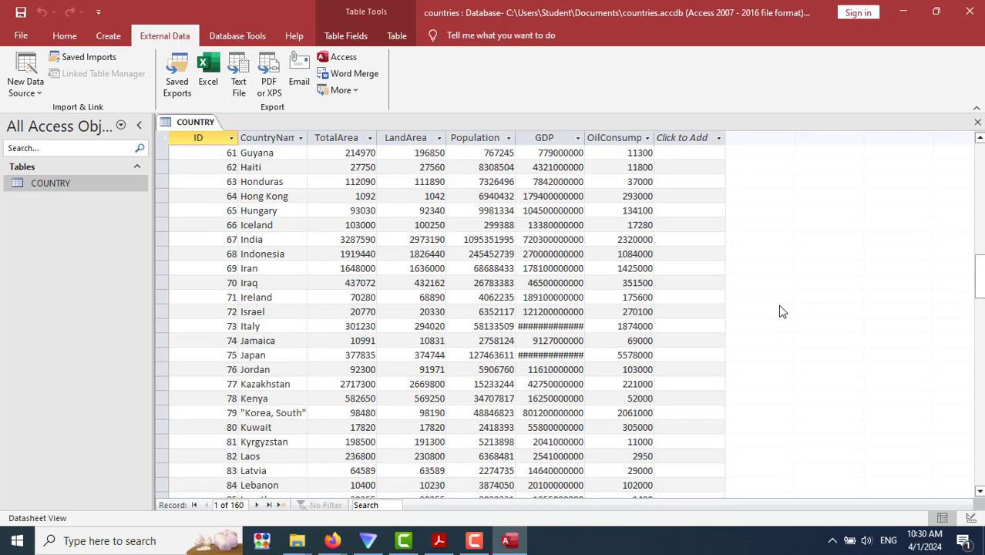
pyautogui.scroll(5, 779, 311)
pyautogui.scroll(3, 780, 311)
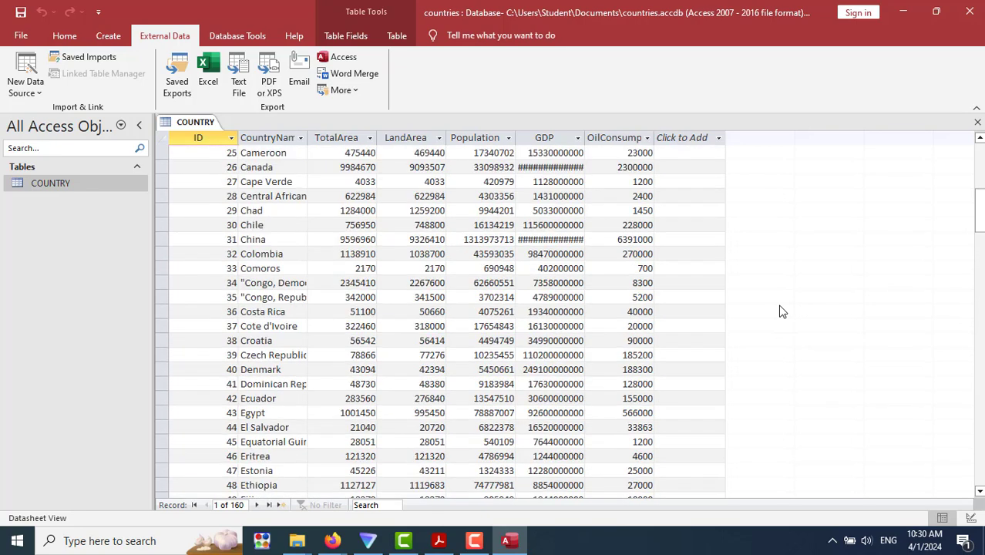
pyautogui.scroll(2, 779, 311)
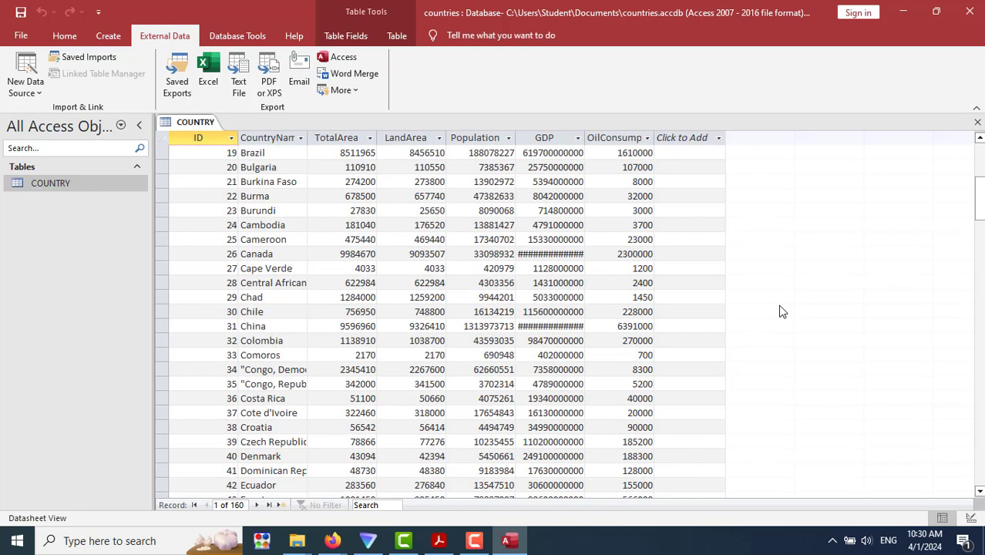
pyautogui.click(257, 198)
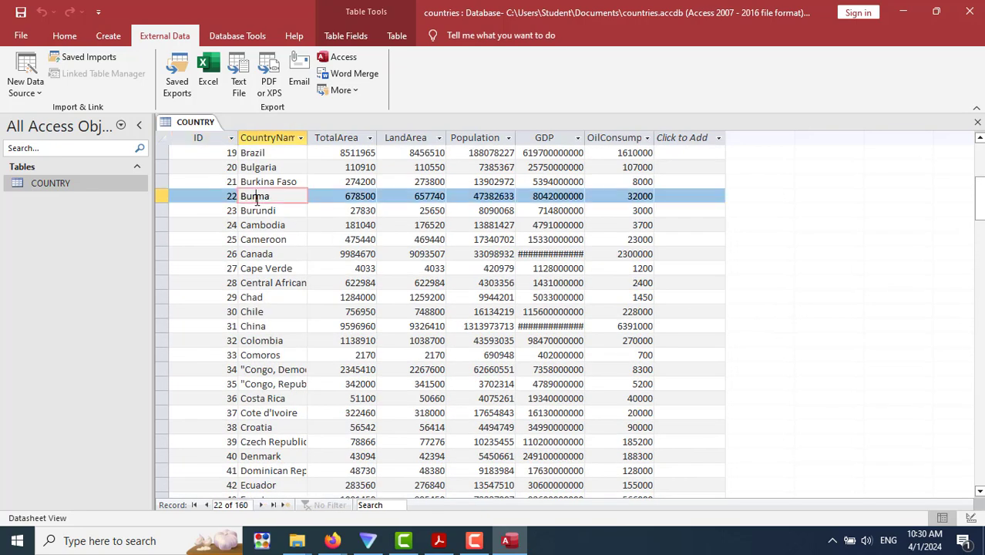
# Read exercise 2.3 and the Figure 2.22 country form layout in Chapter 2.pdf, and return to the Access database.
pyautogui.click(438, 540)
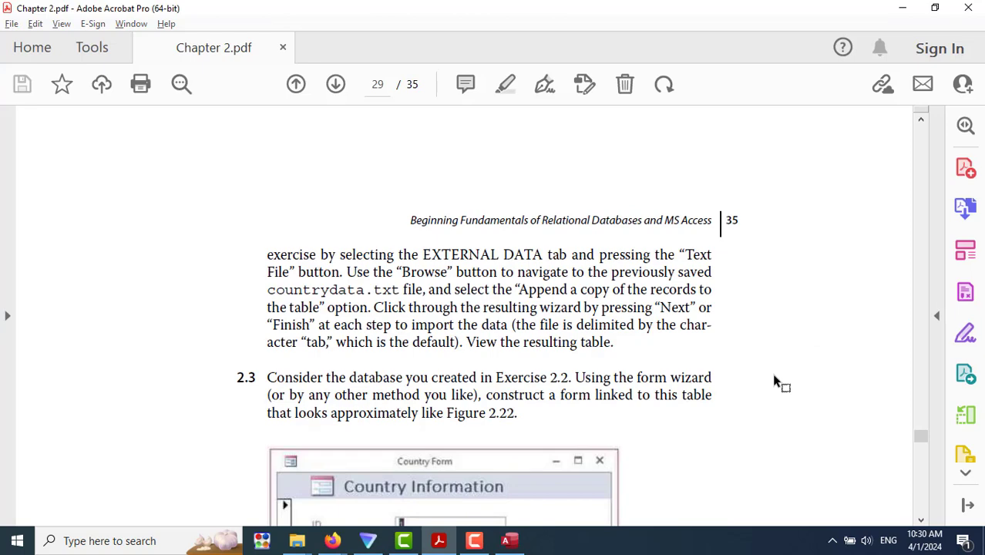
pyautogui.scroll(-2, 775, 378)
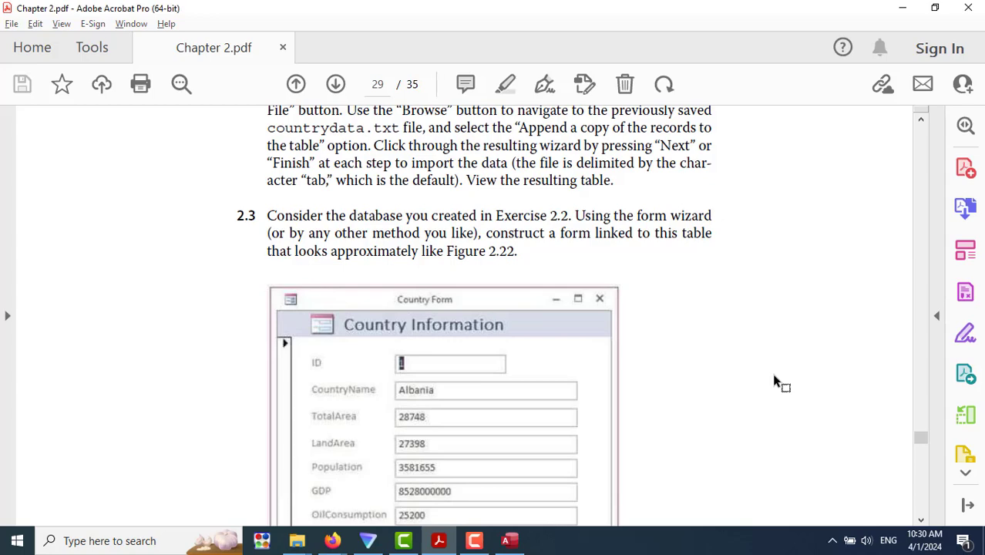
pyautogui.scroll(2, 773, 377)
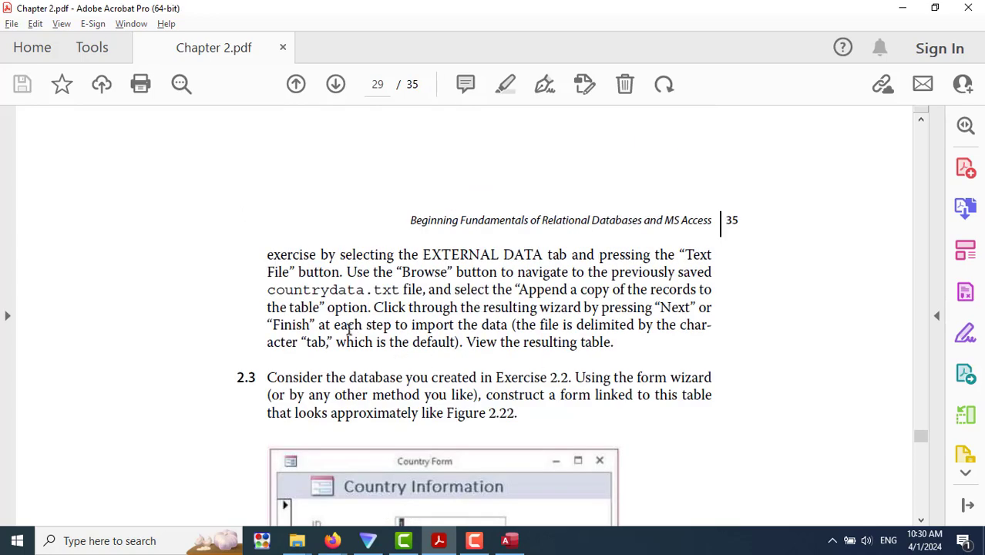
pyautogui.scroll(-2, 778, 358)
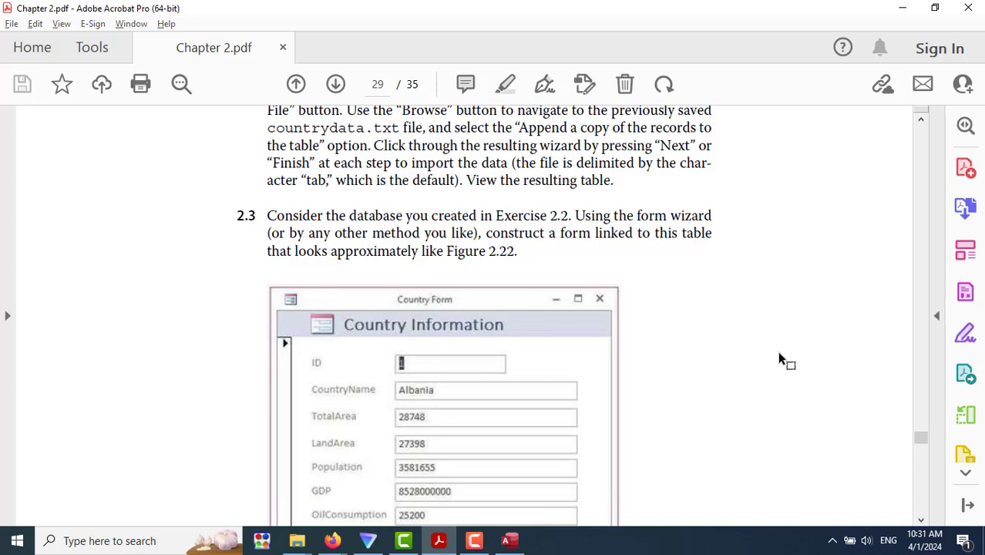
pyautogui.scroll(-3, 778, 358)
pyautogui.scroll(1, 778, 358)
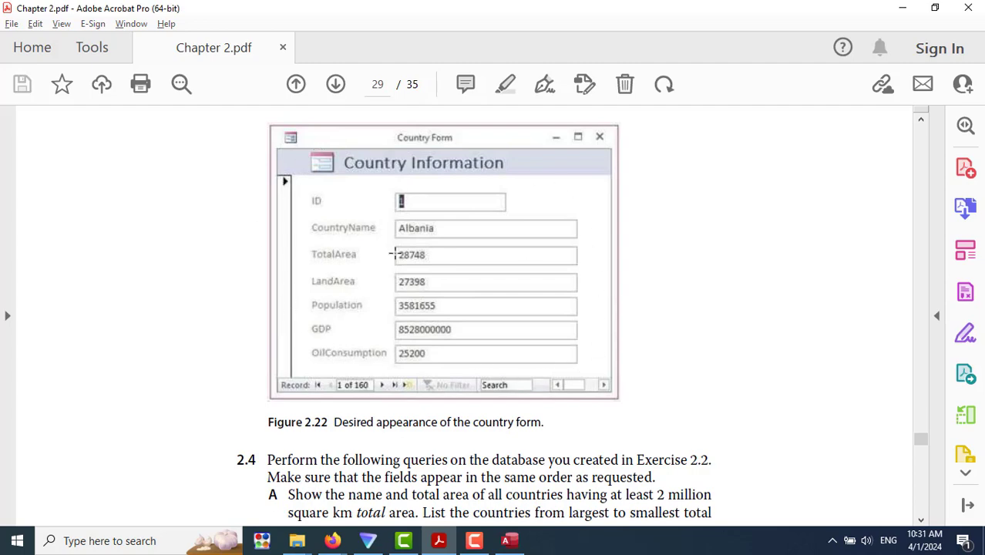
pyautogui.click(512, 544)
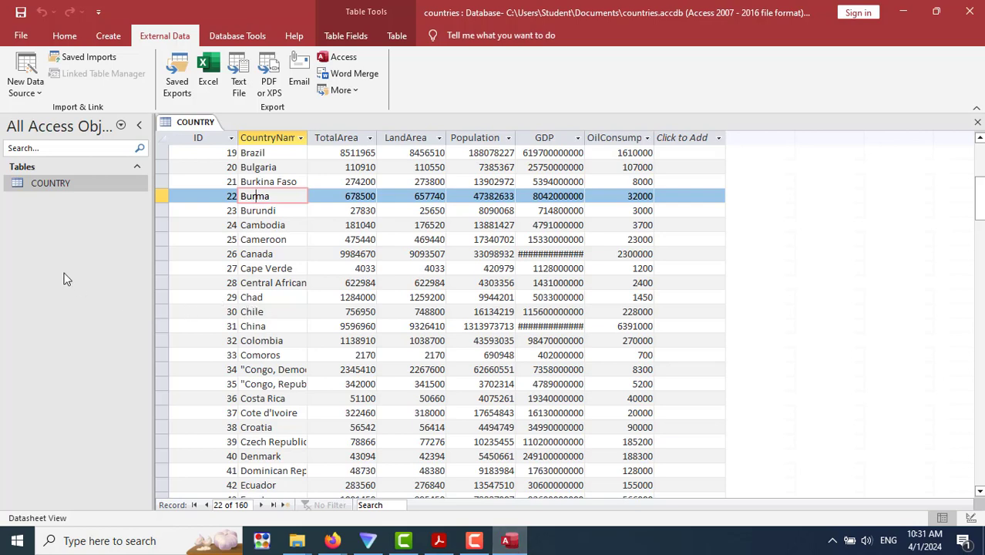
pyautogui.click(109, 38)
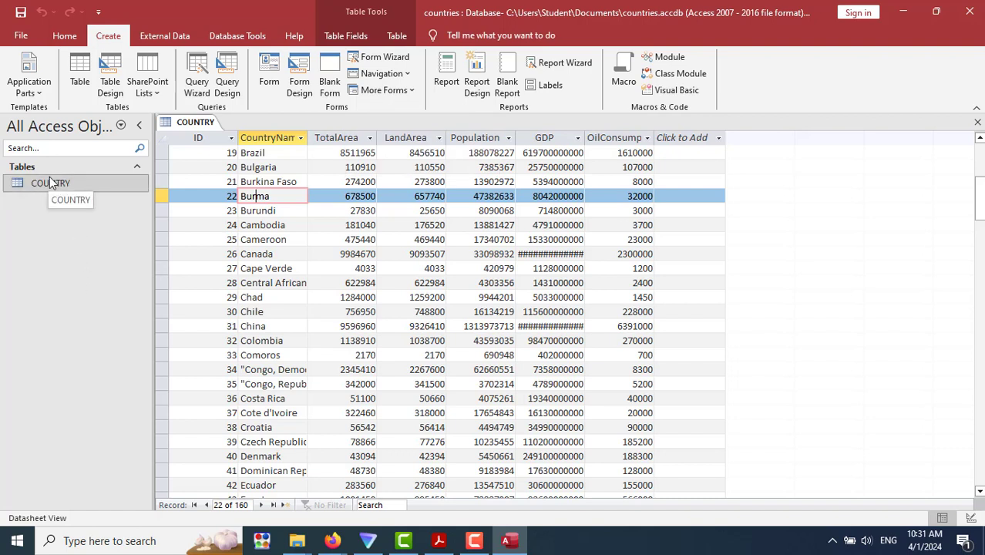
pyautogui.click(299, 77)
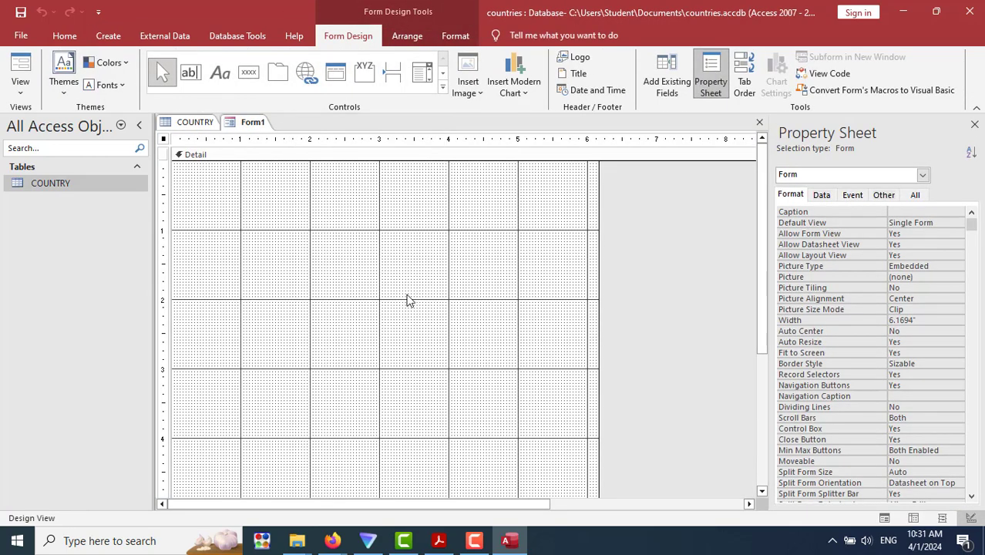
pyautogui.rightClick(251, 125)
pyautogui.click(282, 151)
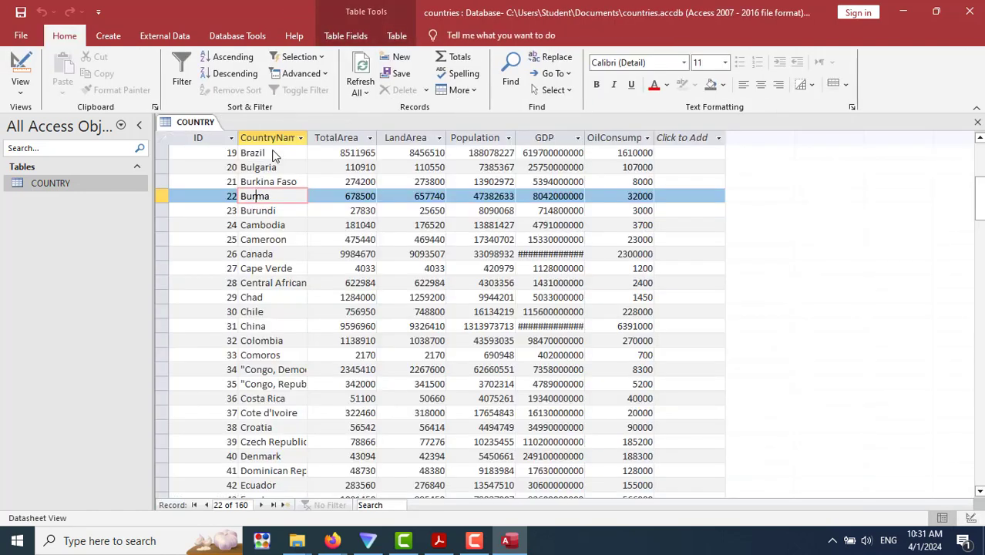
# Create a form automatically from the COUNTRY table, showing all its fields for one record at a time.
pyautogui.click(108, 37)
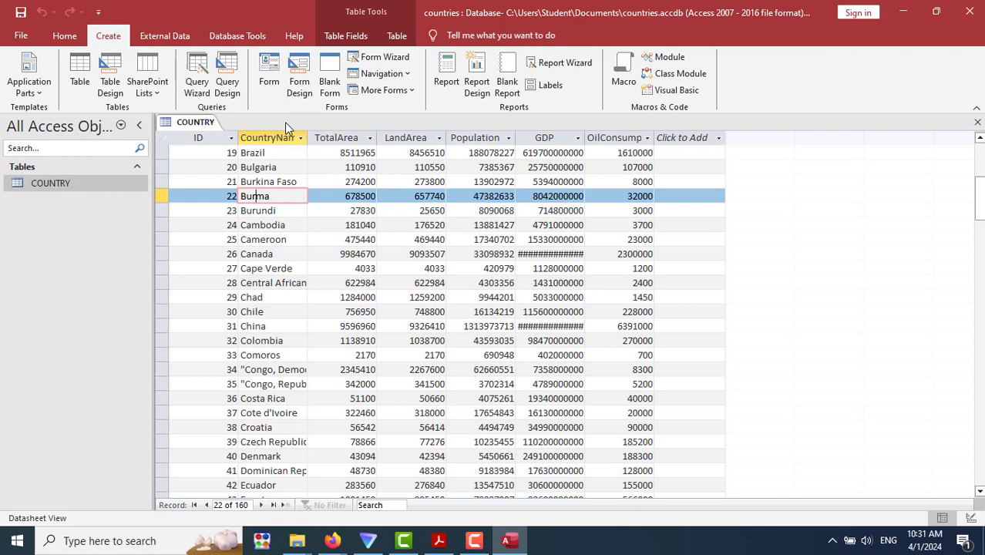
pyautogui.click(271, 77)
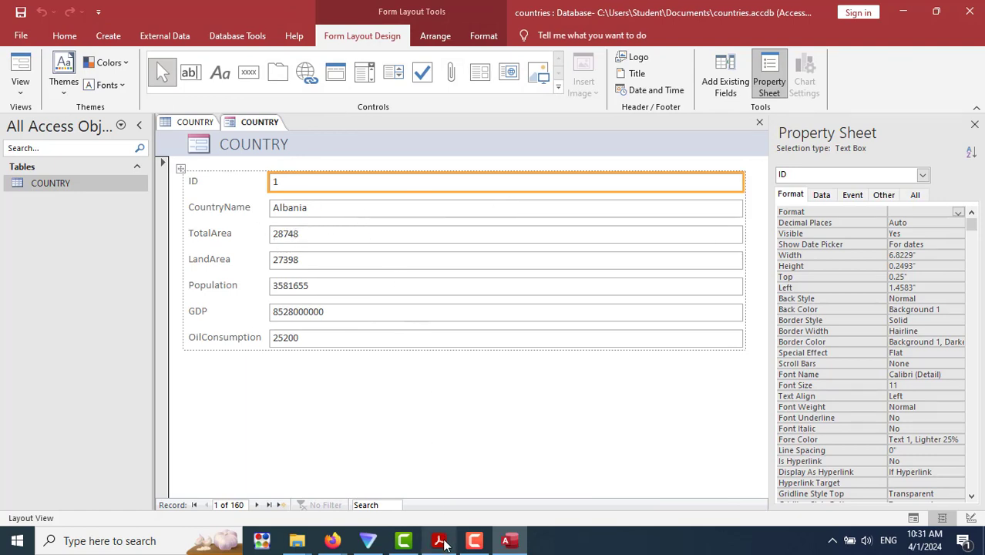
pyautogui.moveTo(443, 545)
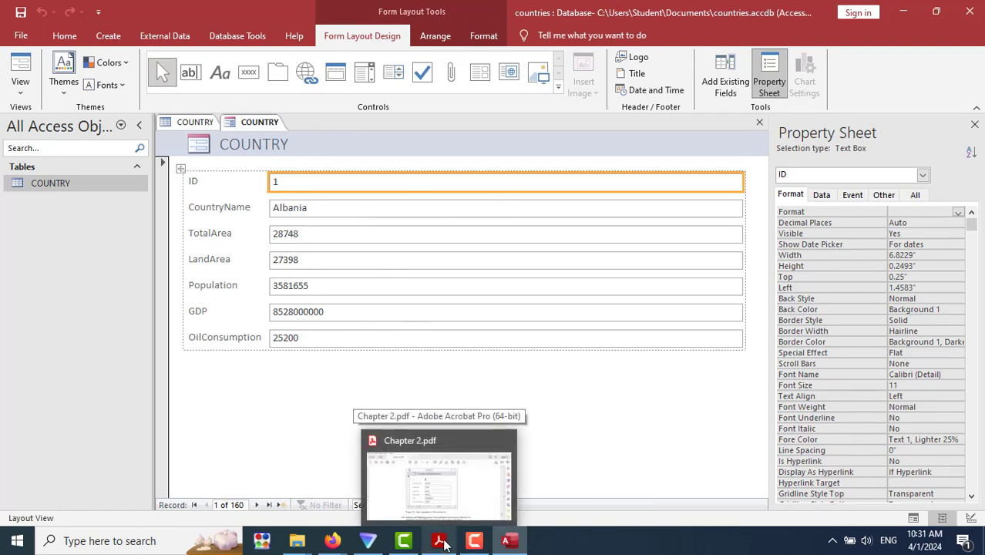
# Compare the COUNTRY form's layout with Figure 2.22 in Chapter 2.pdf, and return to Access.
pyautogui.click(443, 544)
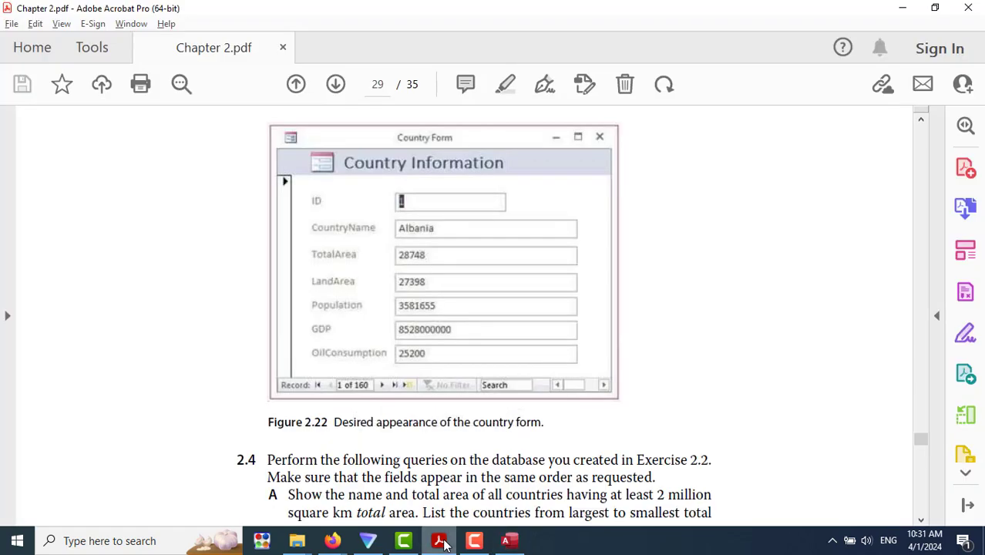
pyautogui.click(443, 544)
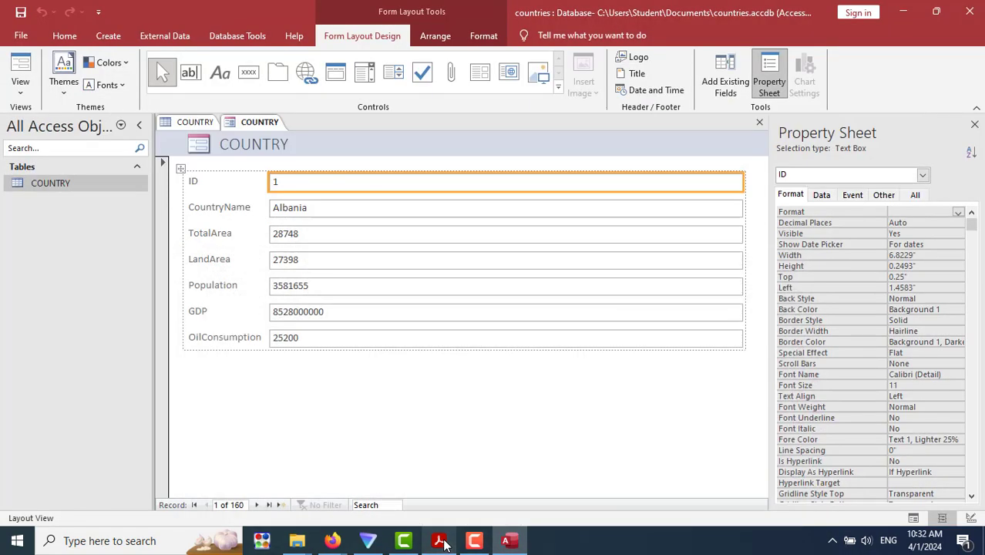
pyautogui.click(443, 545)
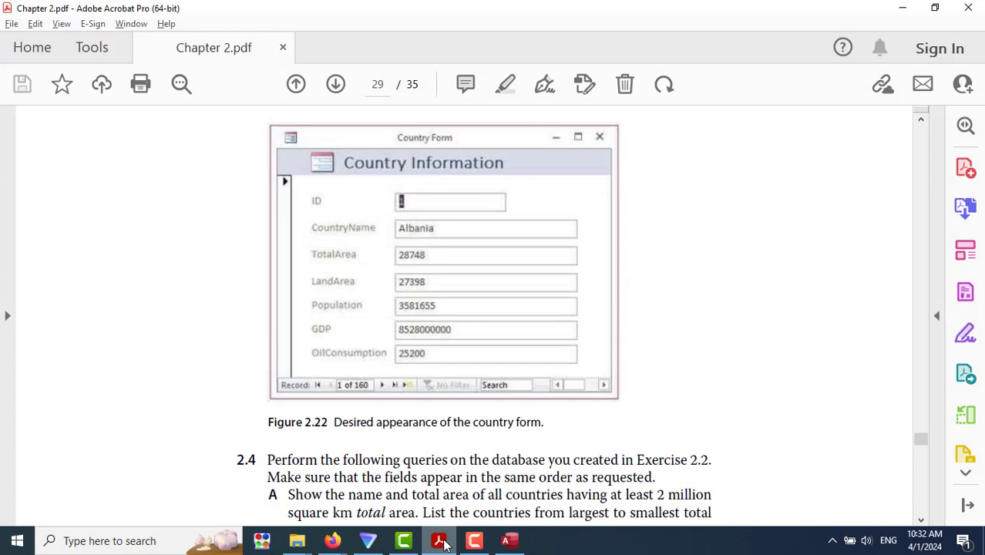
pyautogui.click(443, 544)
pyautogui.click(443, 545)
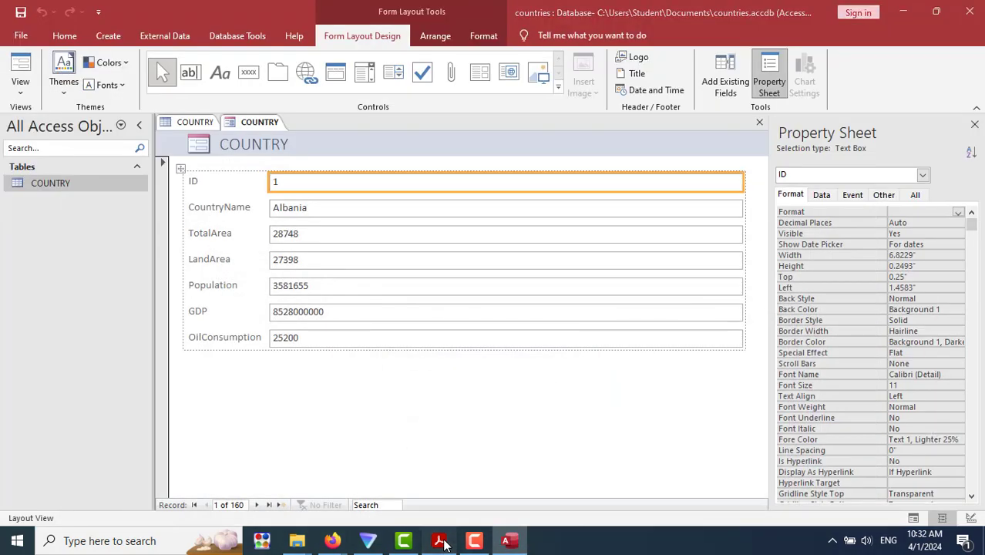
pyautogui.click(443, 545)
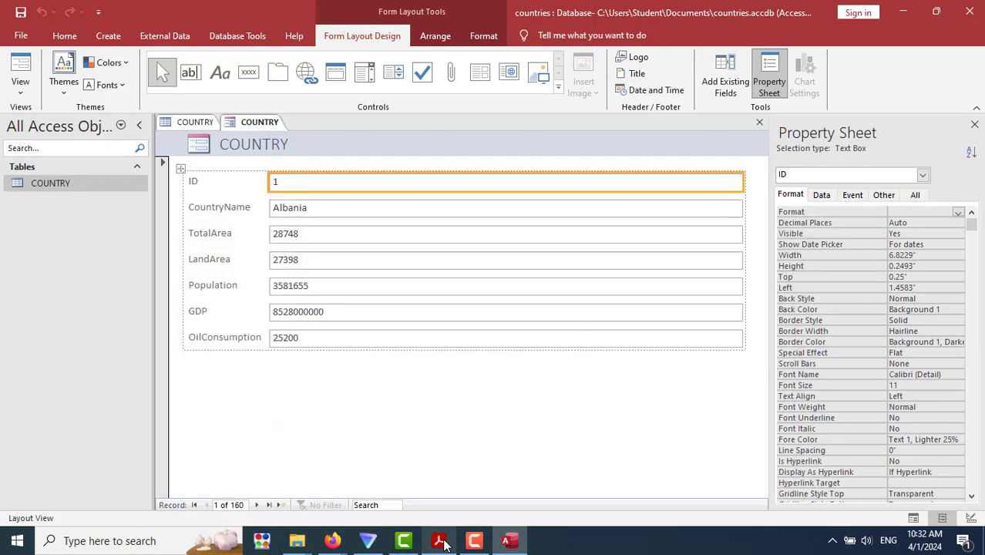
# Preview the COUNTRY form in Form View, and open it in Design View.
pyautogui.click(17, 71)
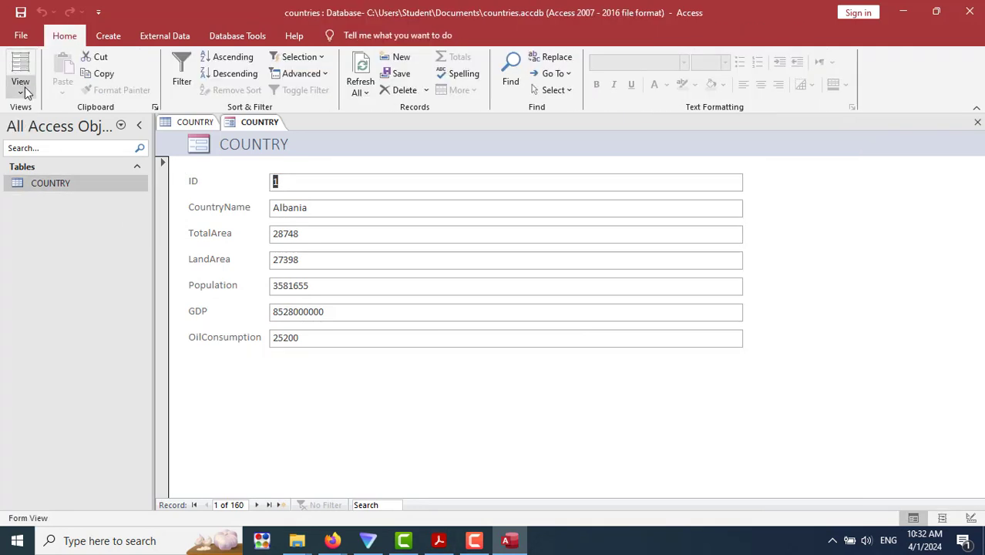
pyautogui.click(20, 91)
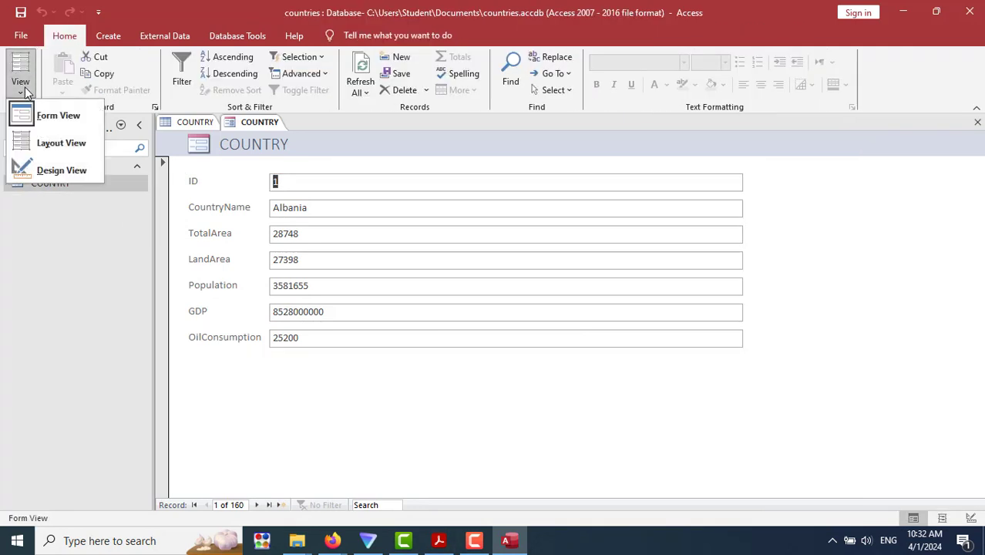
pyautogui.click(25, 91)
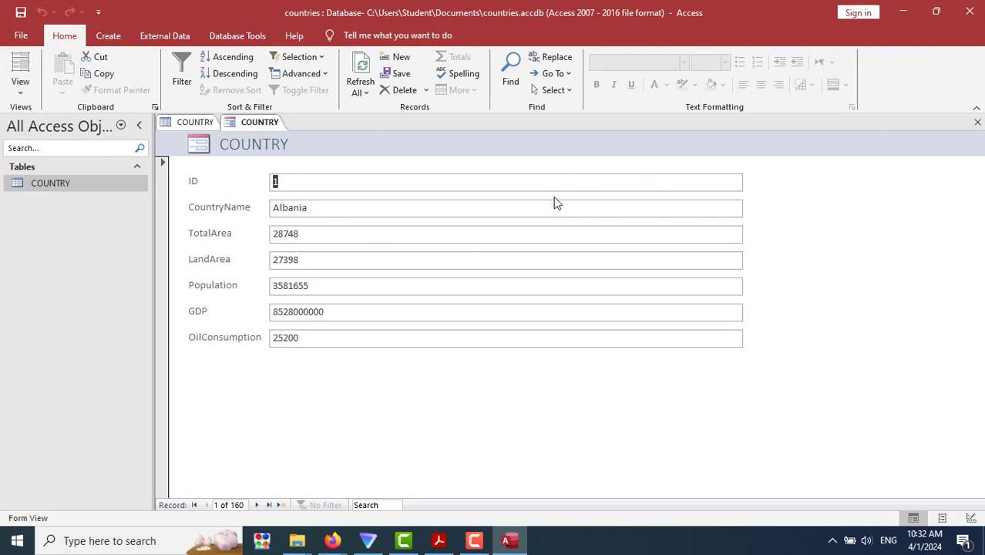
pyautogui.click(26, 92)
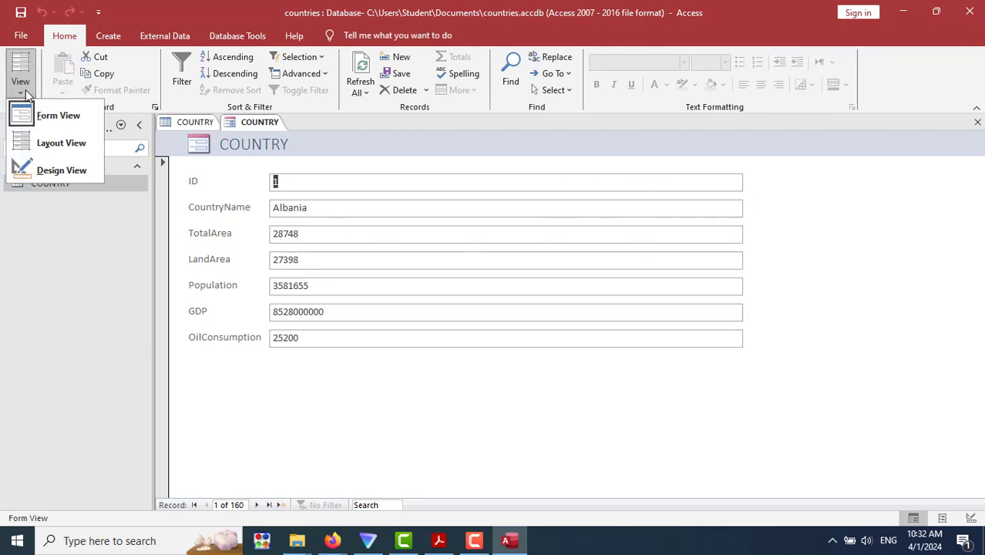
pyautogui.click(49, 169)
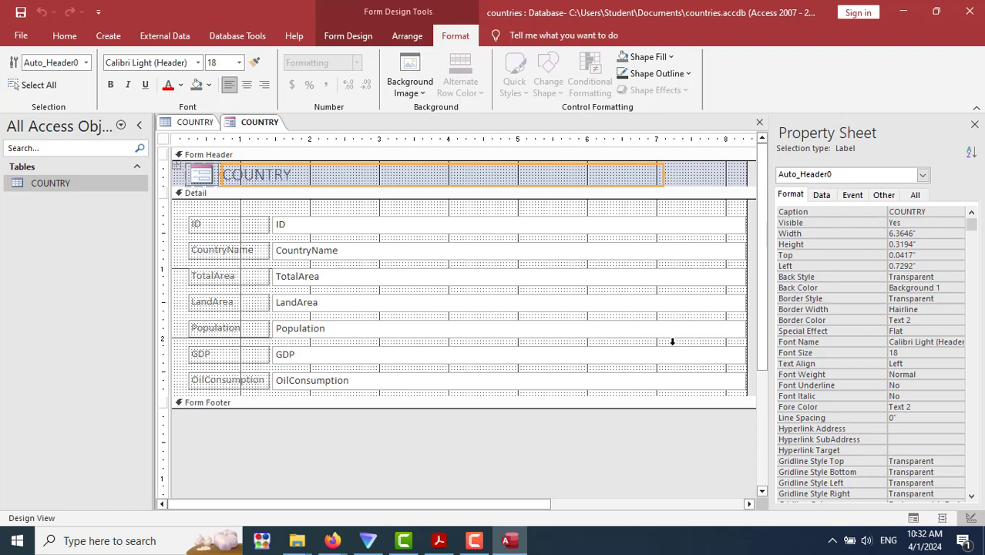
# Consult Figure 2.22 in Chapter 2.pdf and narrow the form's field text boxes in Access to about 4.54 inches wide.
pyautogui.click(439, 540)
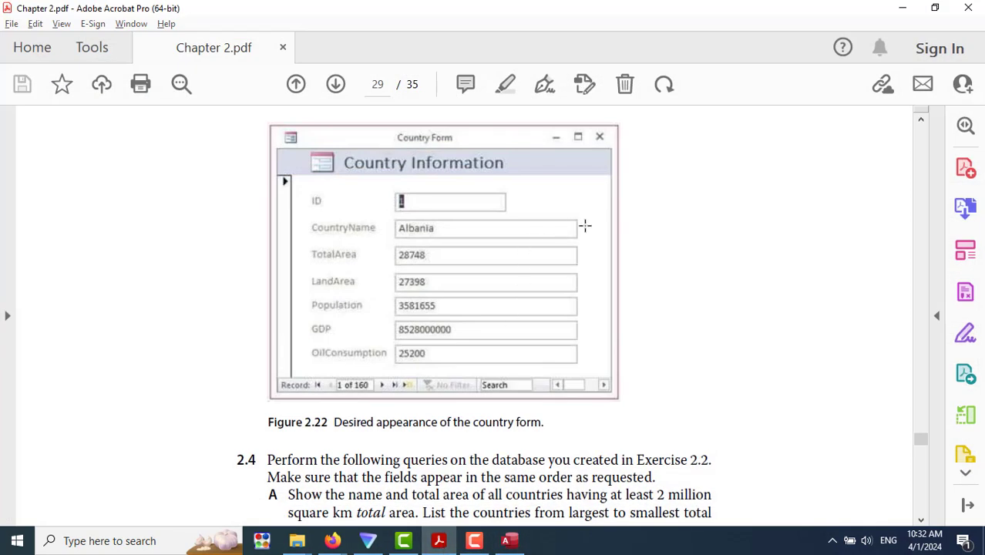
pyautogui.click(511, 542)
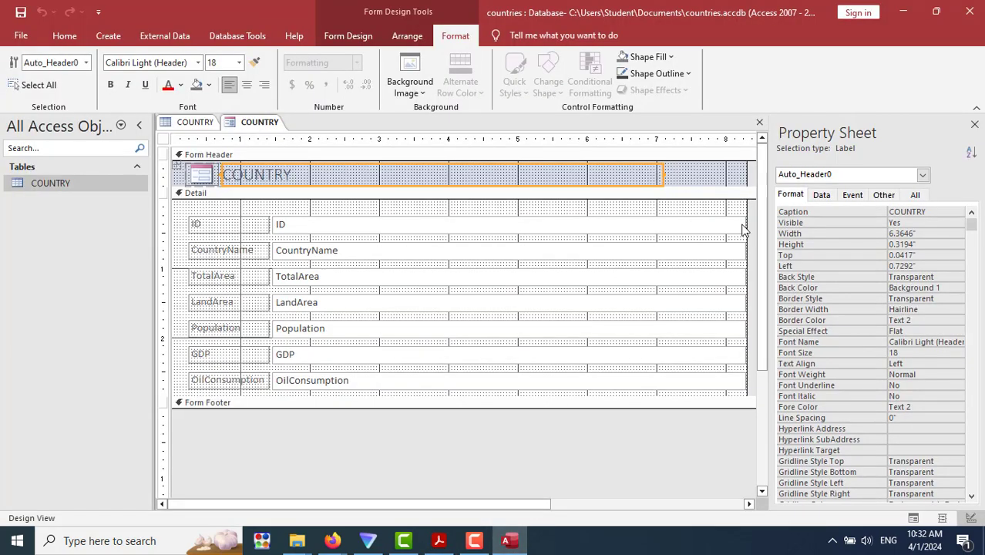
pyautogui.moveTo(745, 224); pyautogui.dragTo(653, 222)
pyautogui.click(732, 226)
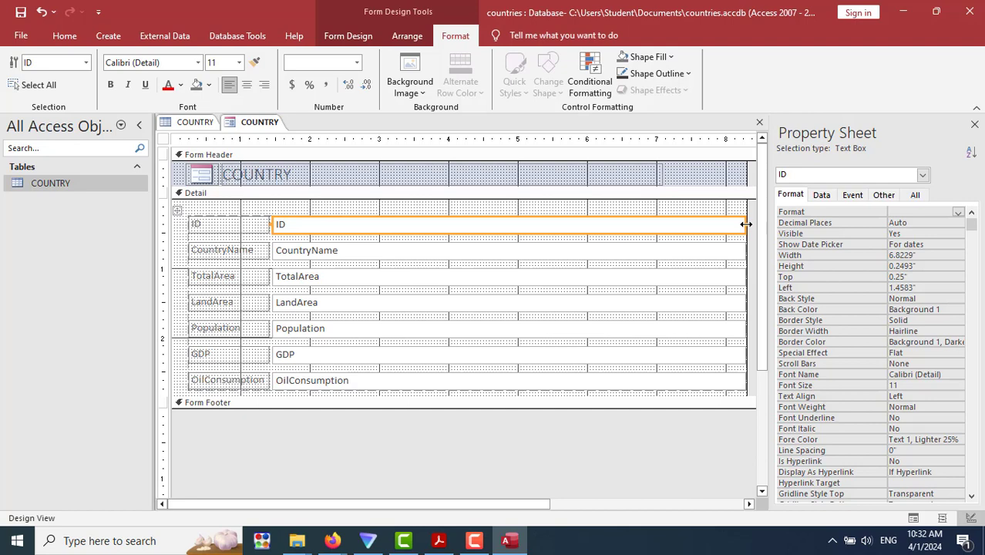
pyautogui.moveTo(746, 223); pyautogui.dragTo(587, 224)
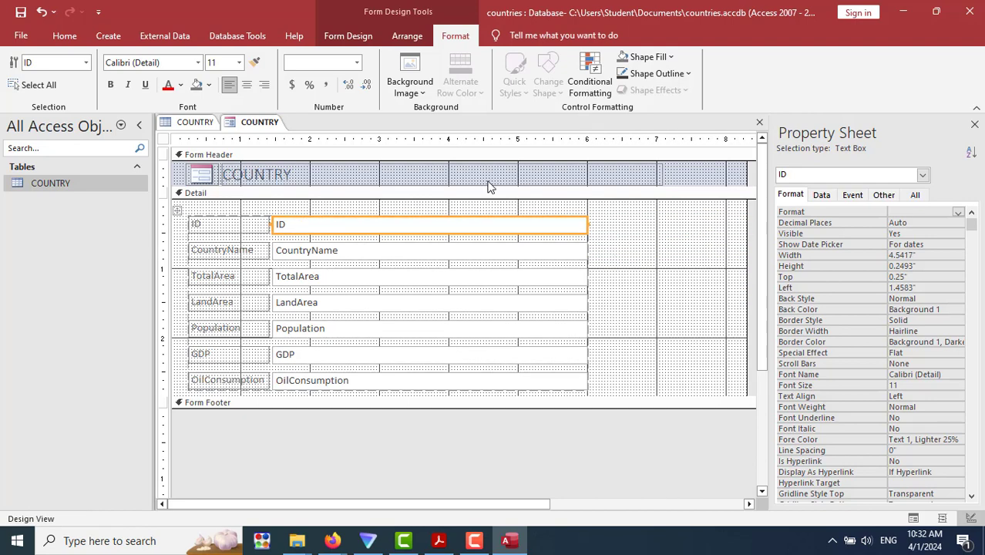
# Consult the figure in Chapter 2.pdf and change the Access form's header title to "Country Information".
pyautogui.click(440, 546)
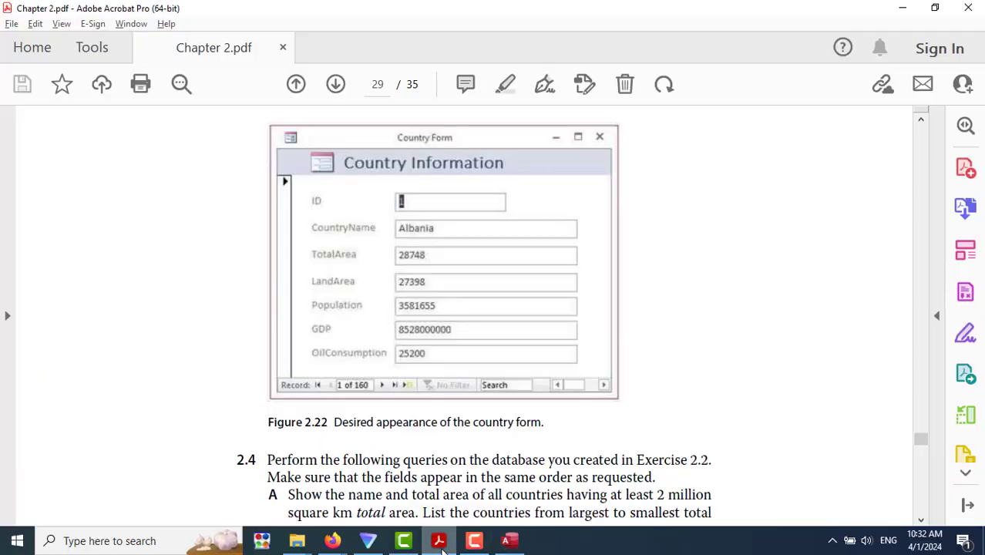
pyautogui.click(509, 540)
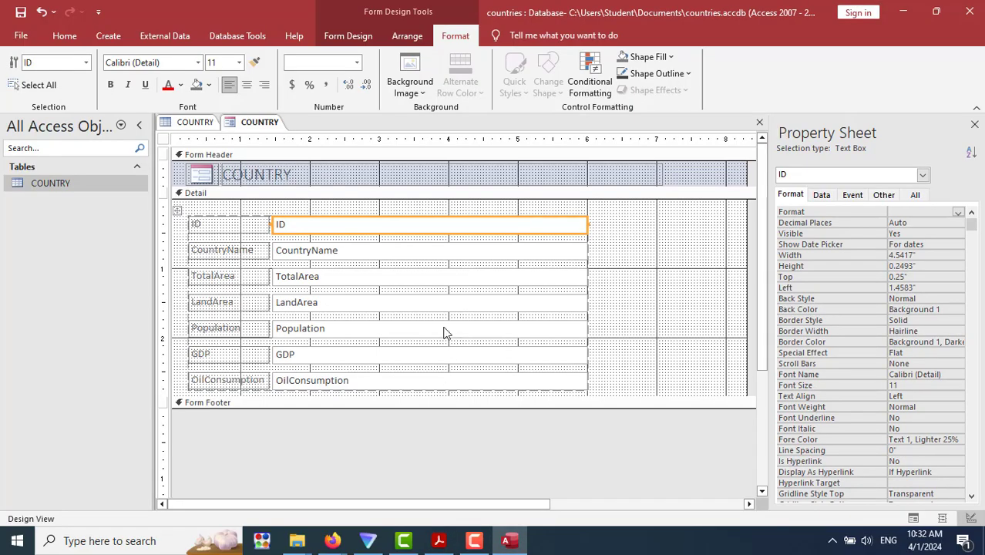
pyautogui.click(284, 174)
pyautogui.click(283, 174)
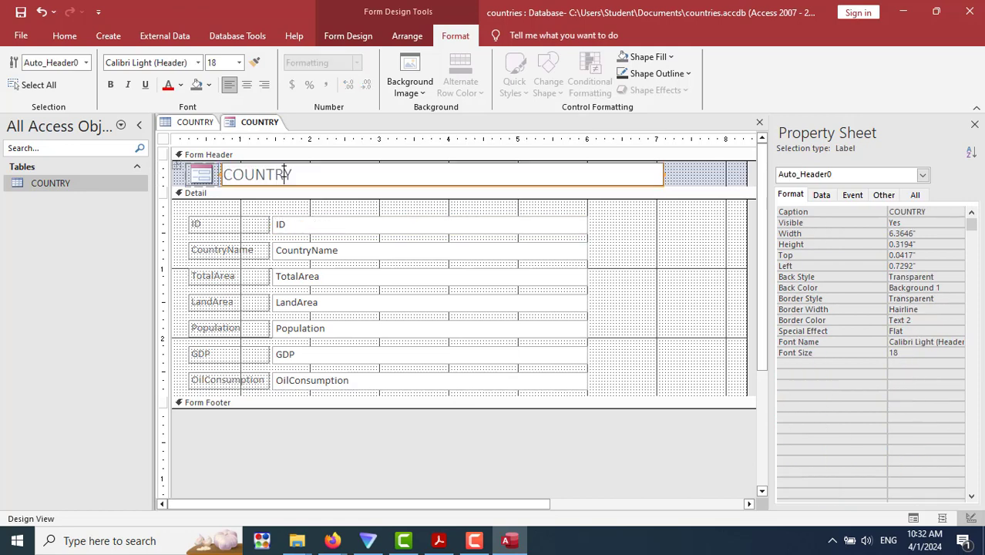
pyautogui.doubleClick(284, 173)
pyautogui.write('Count')
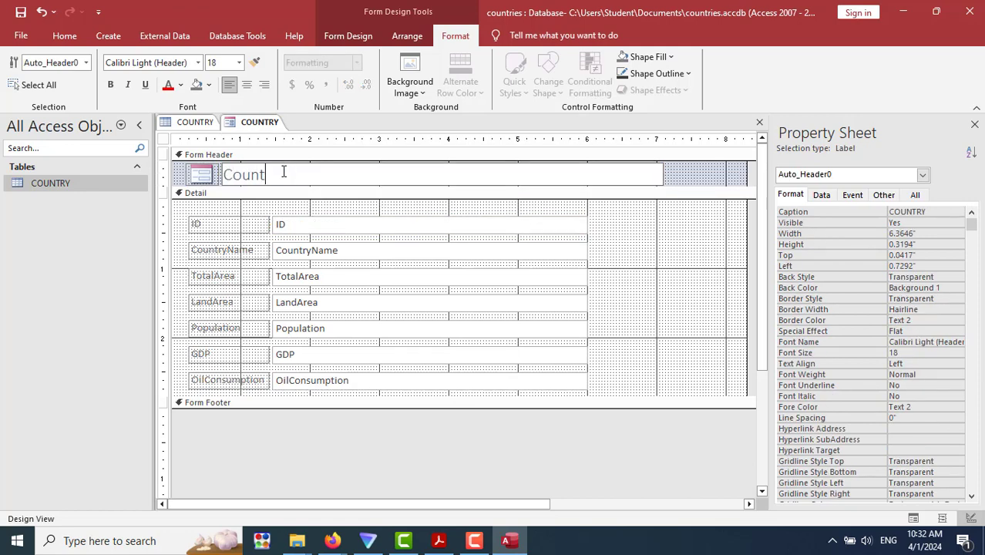
pyautogui.write('ry Information')
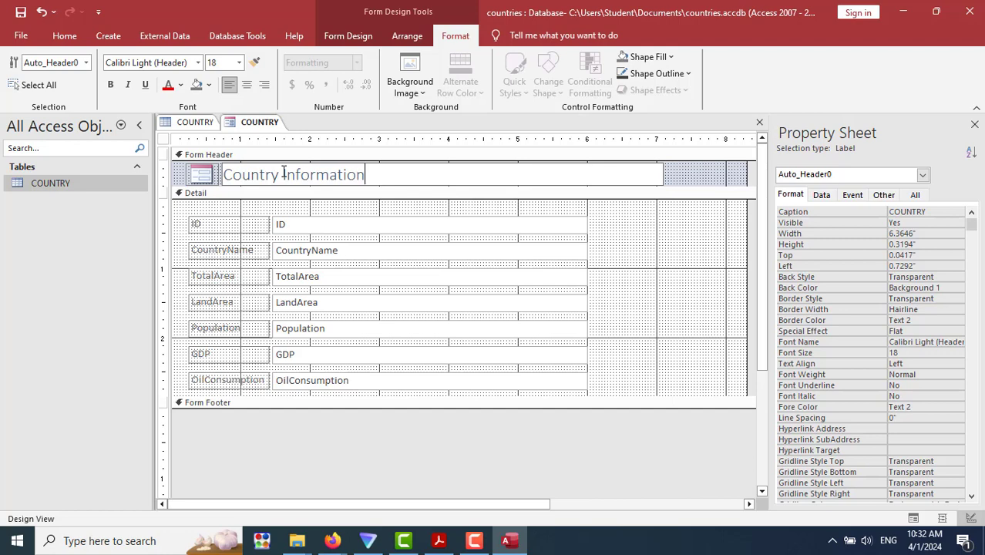
pyautogui.click(519, 486)
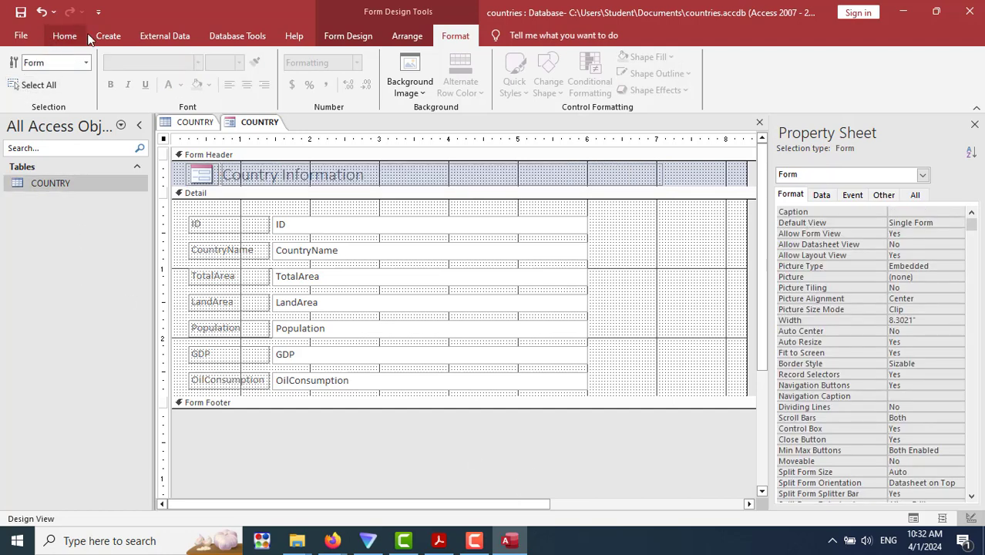
# Display the form in Form View and compare it with Figure 2.22 in Chapter 2.pdf.
pyautogui.click(348, 36)
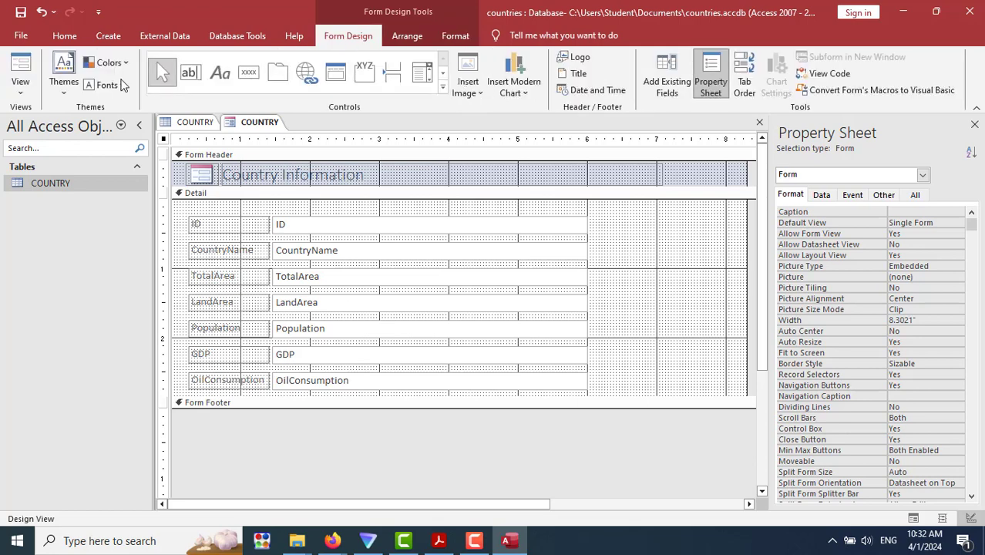
pyautogui.click(31, 67)
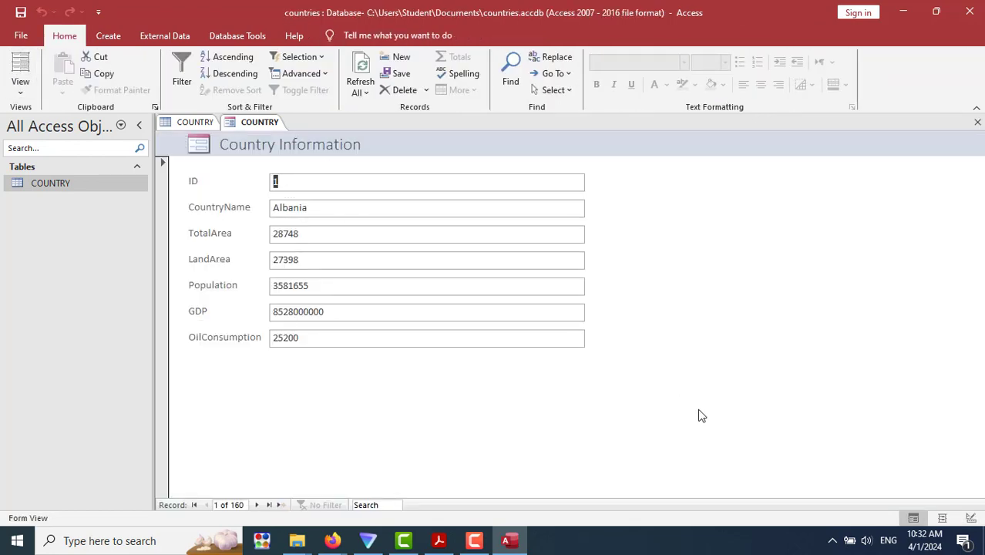
pyautogui.hotkey('alt', 'Tab')
pyautogui.hotkey('alt', 'Tab')
# Set the font weight of the "Country Information" header title to Bold in Design View.
pyautogui.click(20, 86)
pyautogui.click(39, 170)
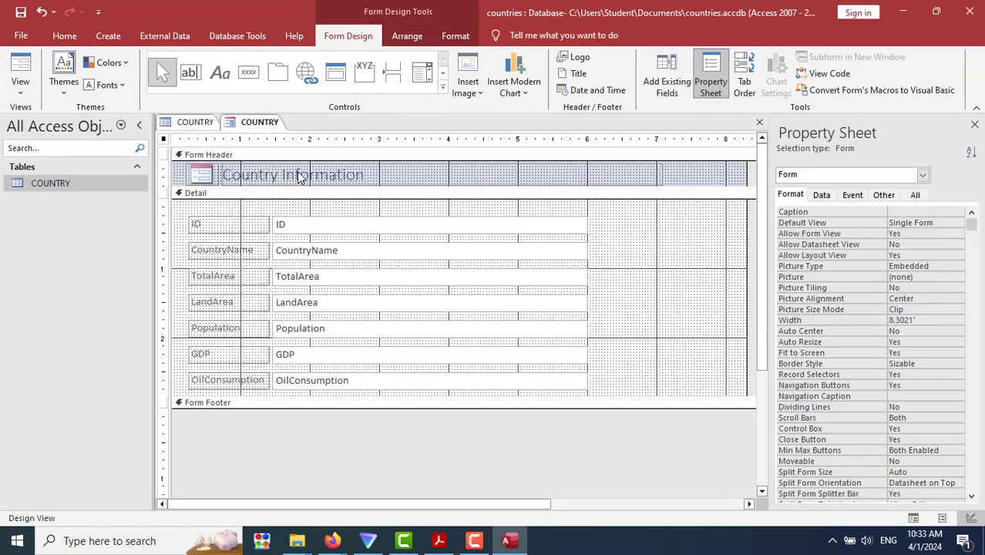
pyautogui.click(298, 176)
pyautogui.doubleClick(299, 174)
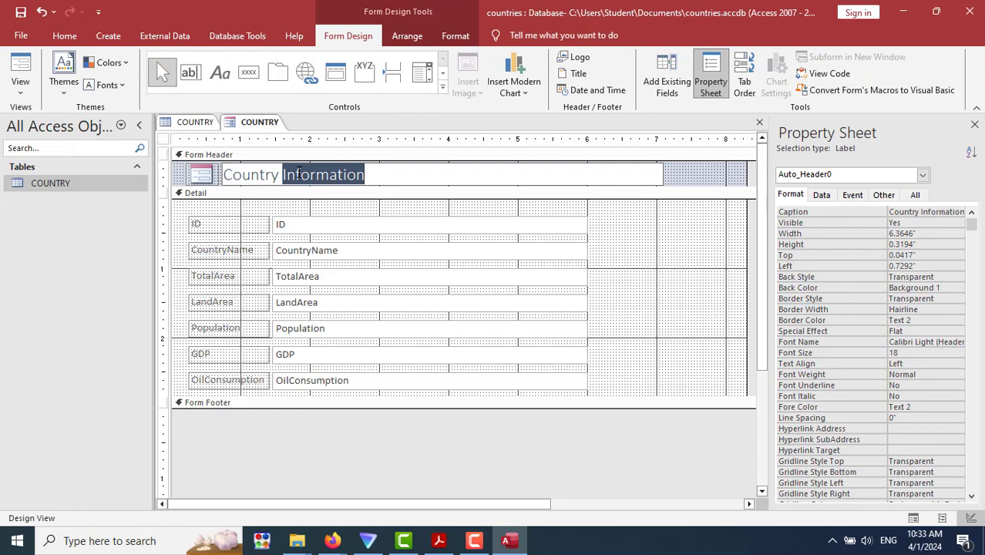
pyautogui.click(374, 175)
pyautogui.moveTo(369, 176); pyautogui.dragTo(223, 176)
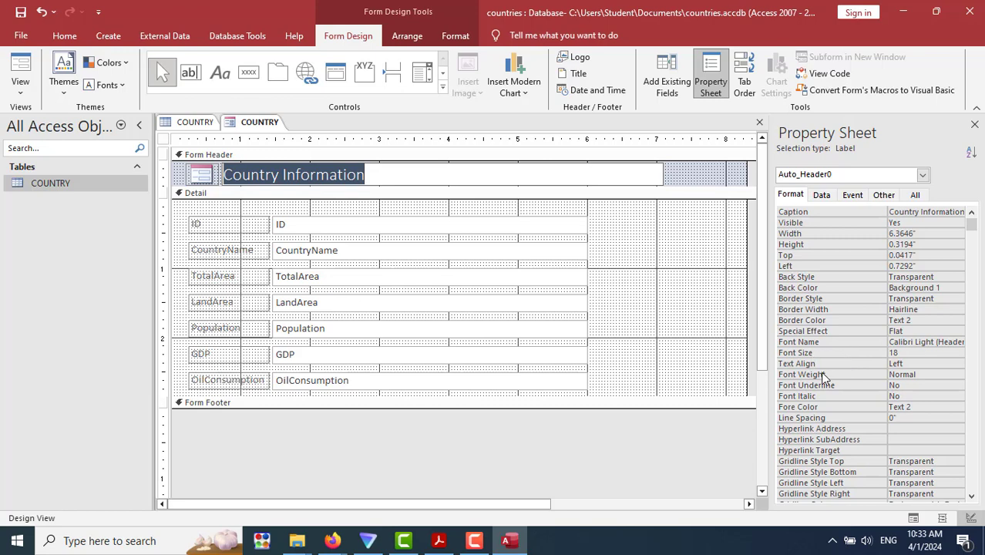
pyautogui.click(908, 374)
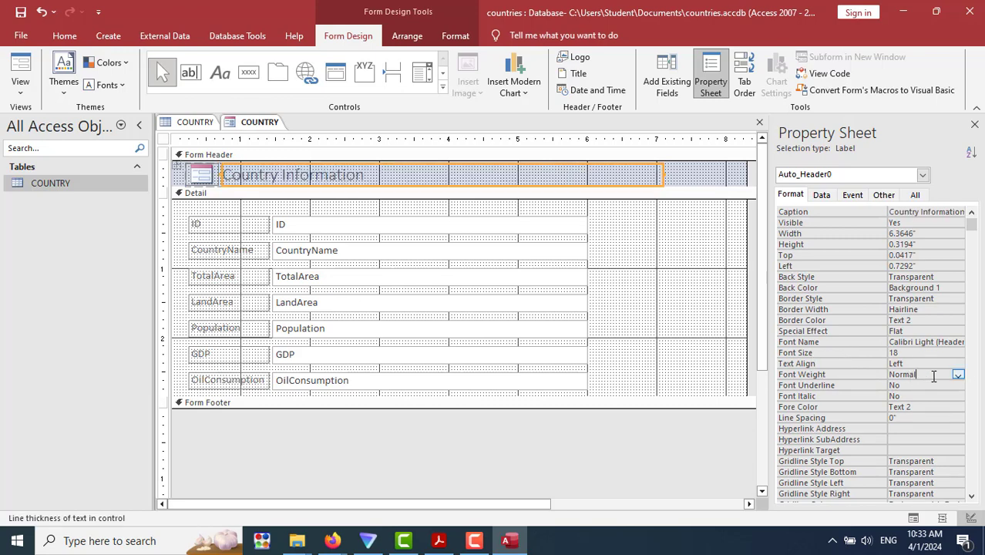
pyautogui.click(958, 375)
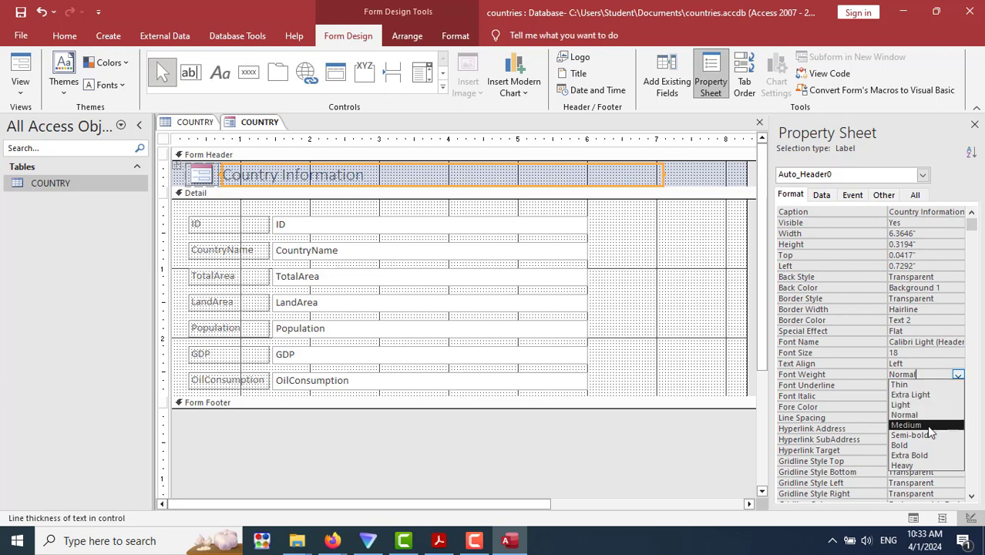
pyautogui.click(916, 446)
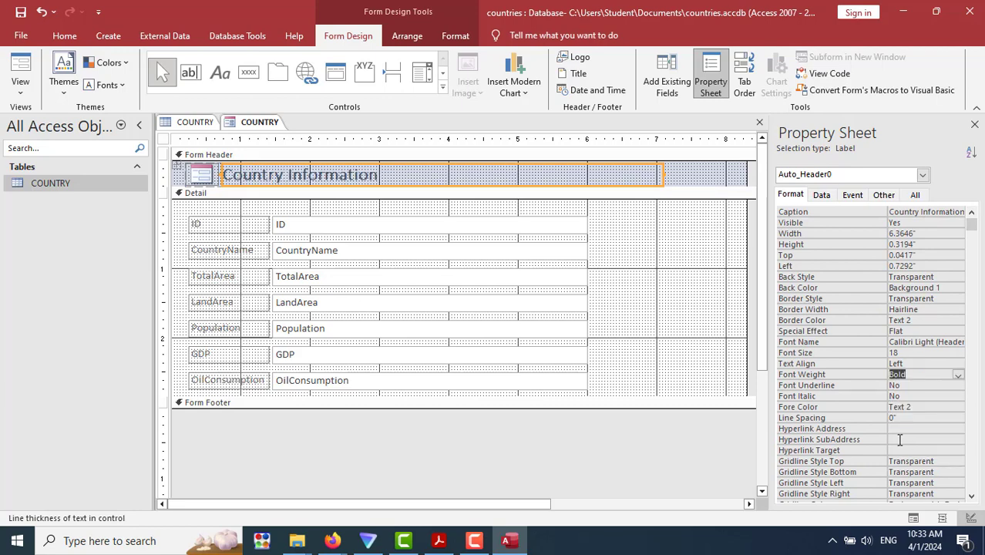
pyautogui.click(656, 331)
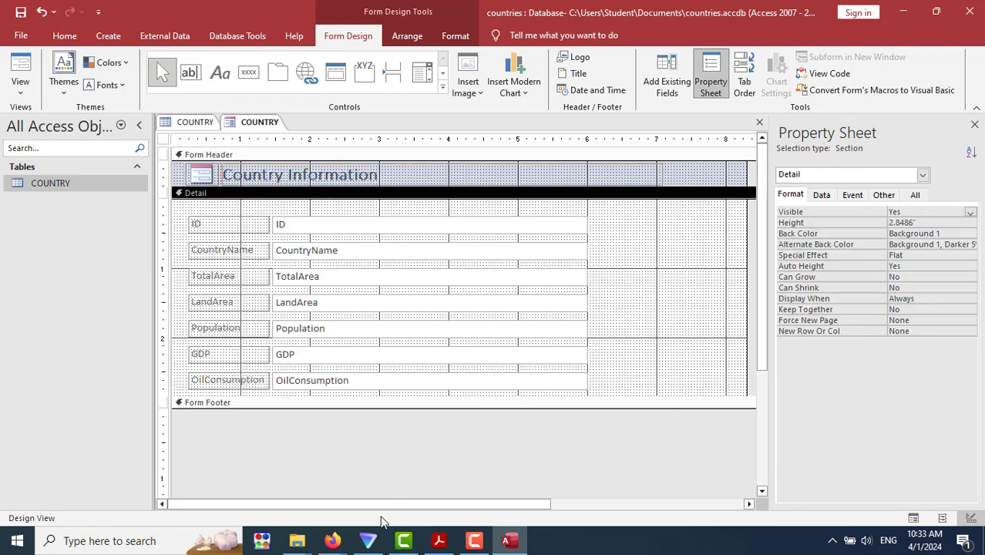
# Reread exercise 2.3 and check Figure 2.22 in Chapter 2.pdf, and return to the Access form.
pyautogui.click(436, 542)
pyautogui.scroll(2, 762, 341)
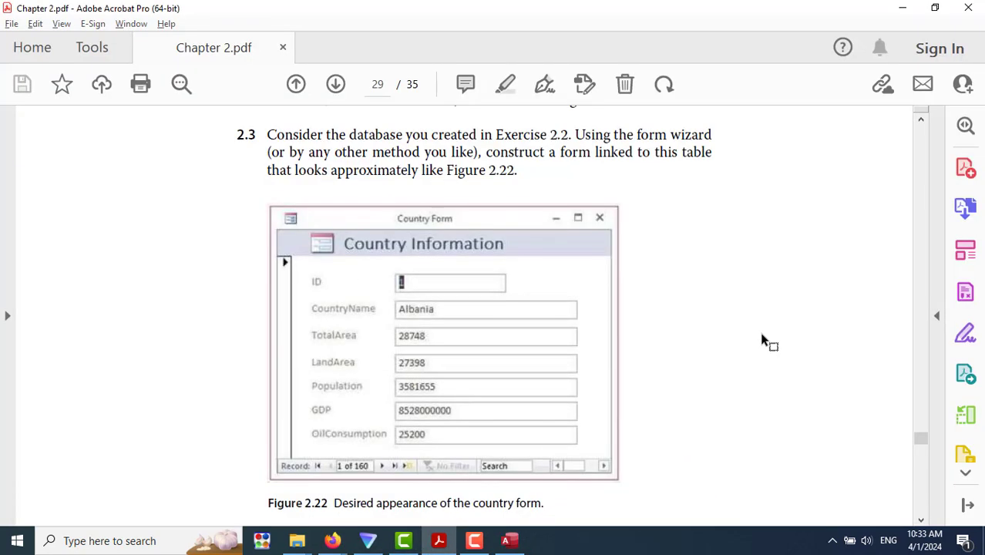
pyautogui.scroll(-2, 763, 342)
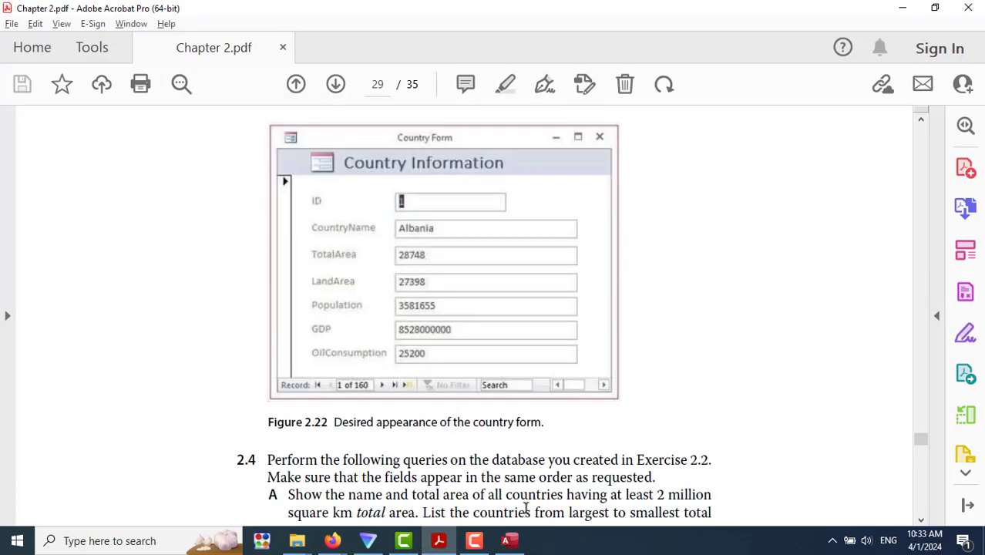
pyautogui.click(508, 541)
# Display the finished form in Form View and browse forward through the first six country records.
pyautogui.click(21, 70)
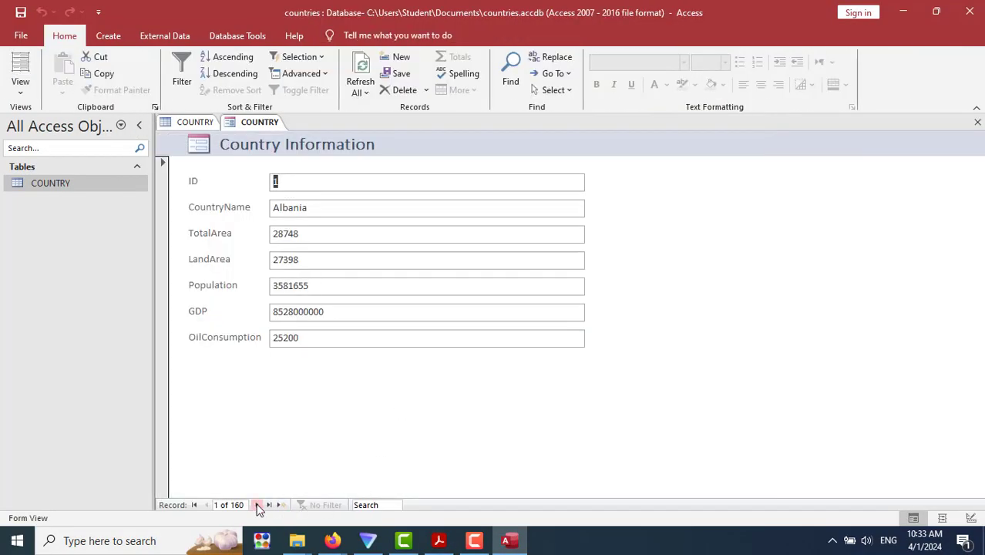
pyautogui.click(256, 505)
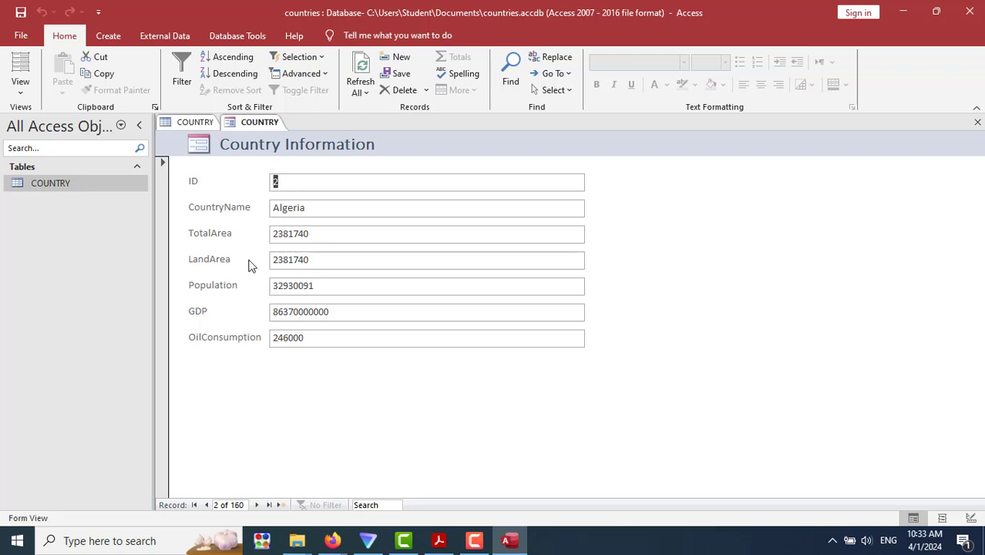
pyautogui.click(256, 506)
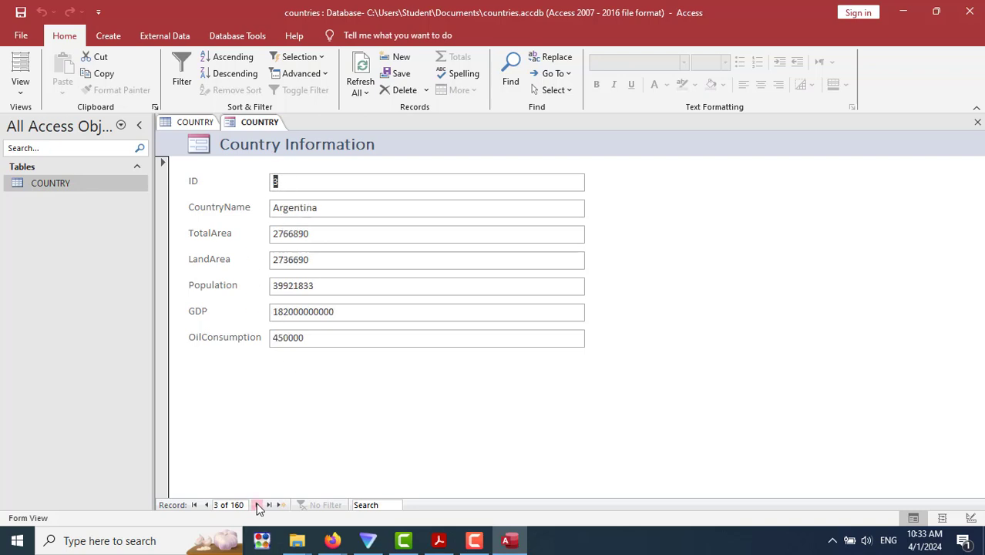
pyautogui.click(257, 505)
pyautogui.click(257, 506)
pyautogui.click(257, 505)
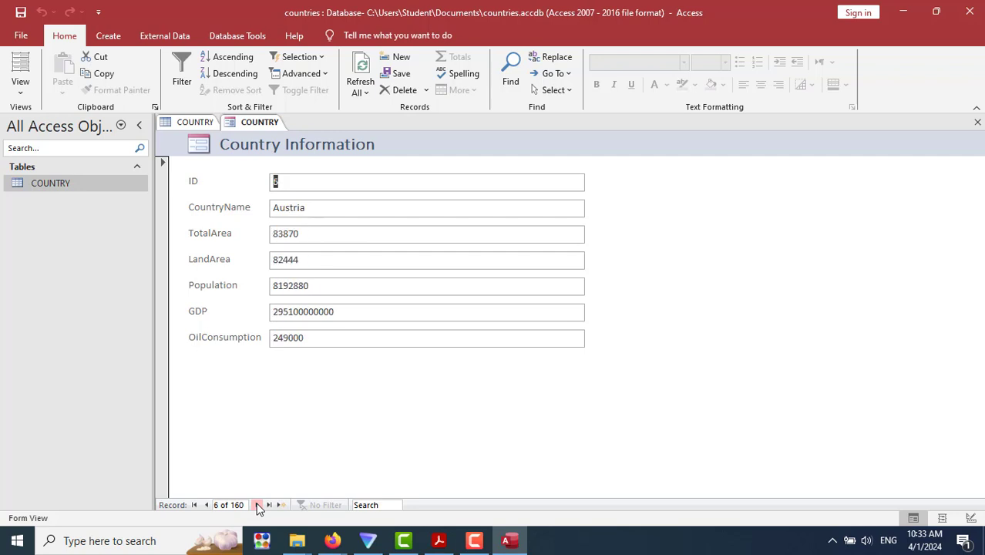
# Browse the form forward to record 9, and return record by record to the first country.
pyautogui.click(256, 506)
pyautogui.click(256, 505)
pyautogui.click(257, 505)
pyautogui.click(256, 505)
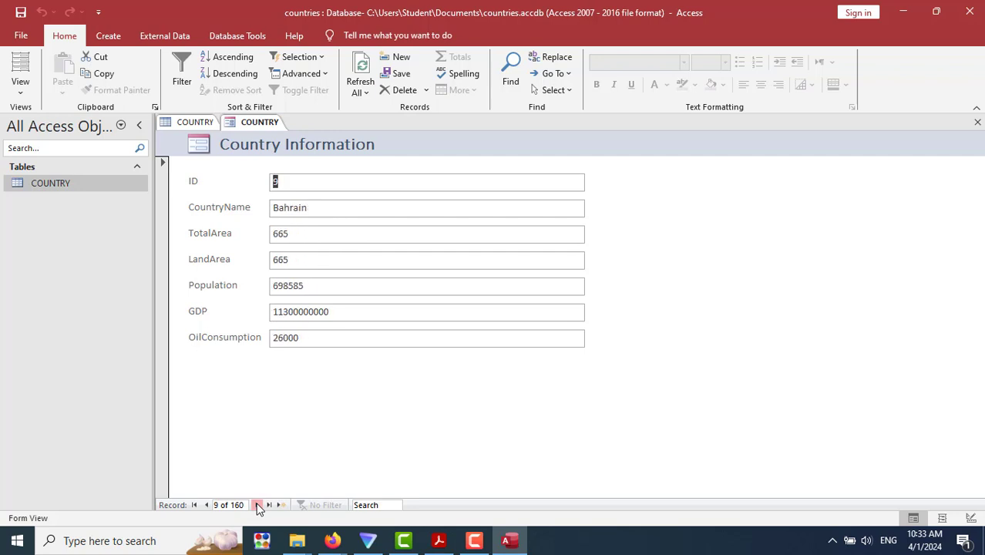
pyautogui.click(207, 506)
pyautogui.click(206, 505)
pyautogui.click(206, 505)
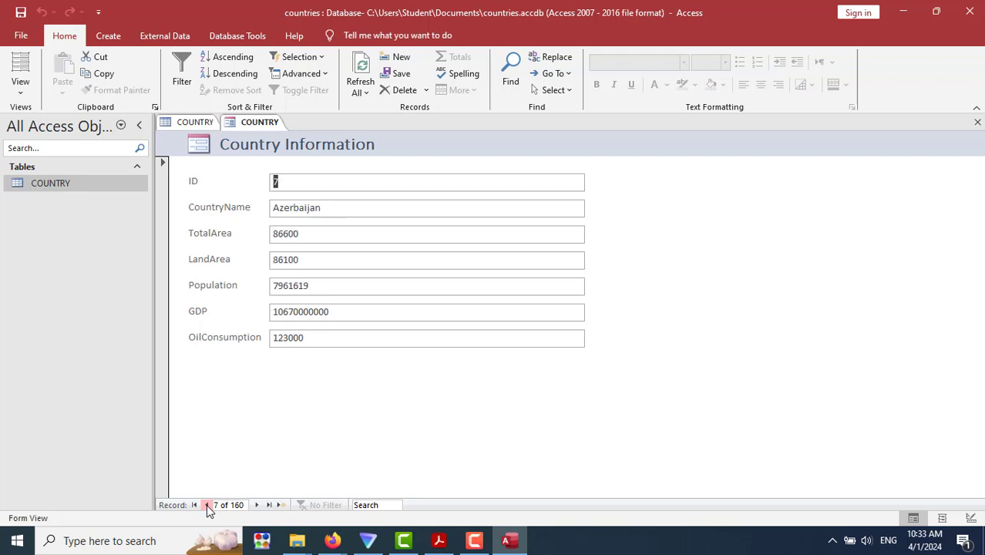
pyautogui.click(207, 505)
pyautogui.click(206, 506)
pyautogui.click(206, 505)
pyautogui.click(207, 506)
pyautogui.click(207, 505)
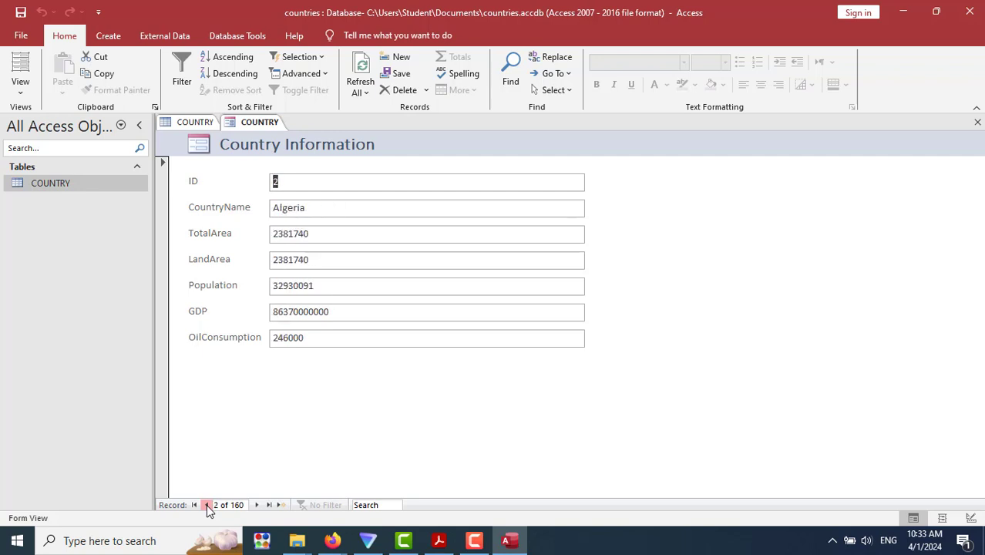
pyautogui.click(206, 505)
# Switch to Chapter 2.pdf in Adobe Acrobat and read the query requirements of exercise 2.4 below Figure 2.22.
pyautogui.moveTo(332, 541)
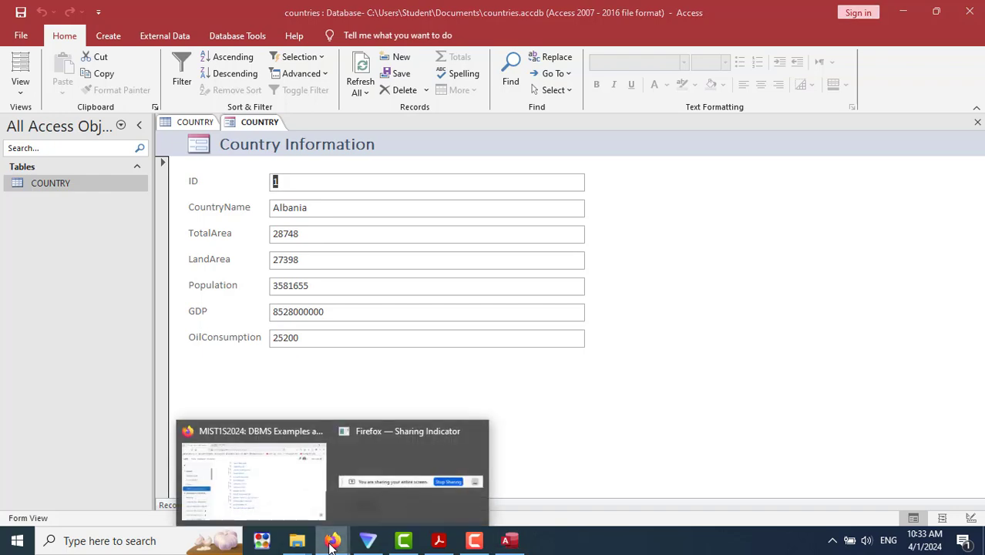
pyautogui.click(302, 505)
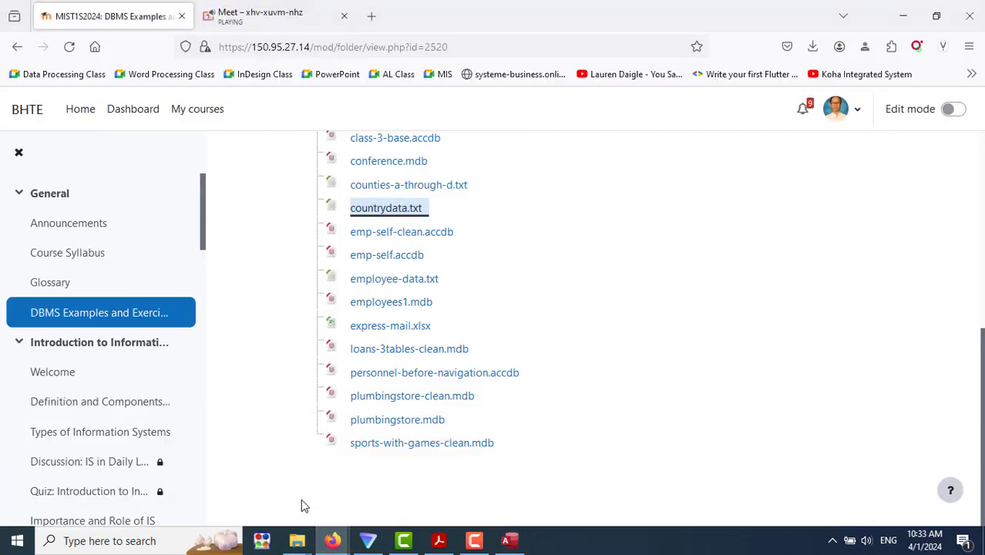
pyautogui.click(437, 542)
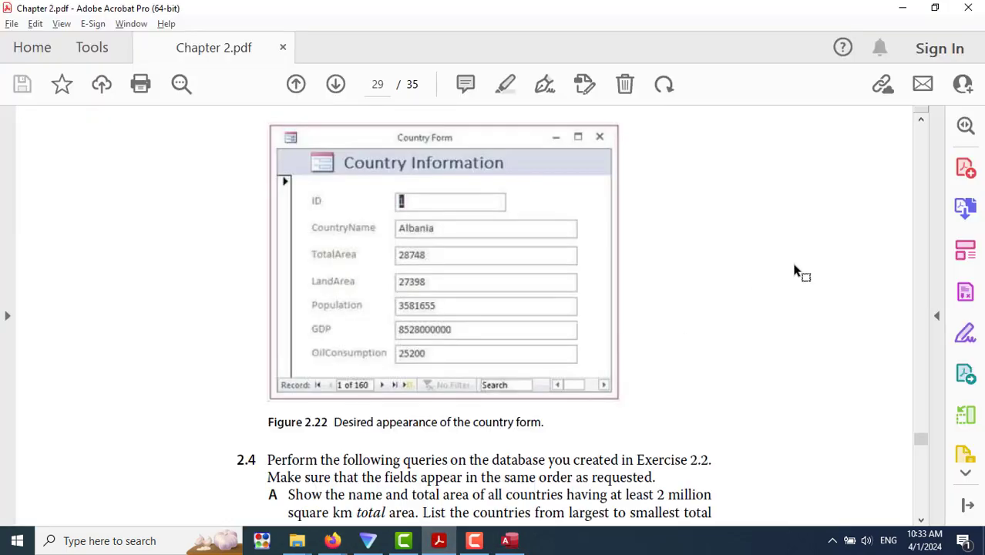
pyautogui.scroll(-3, 797, 271)
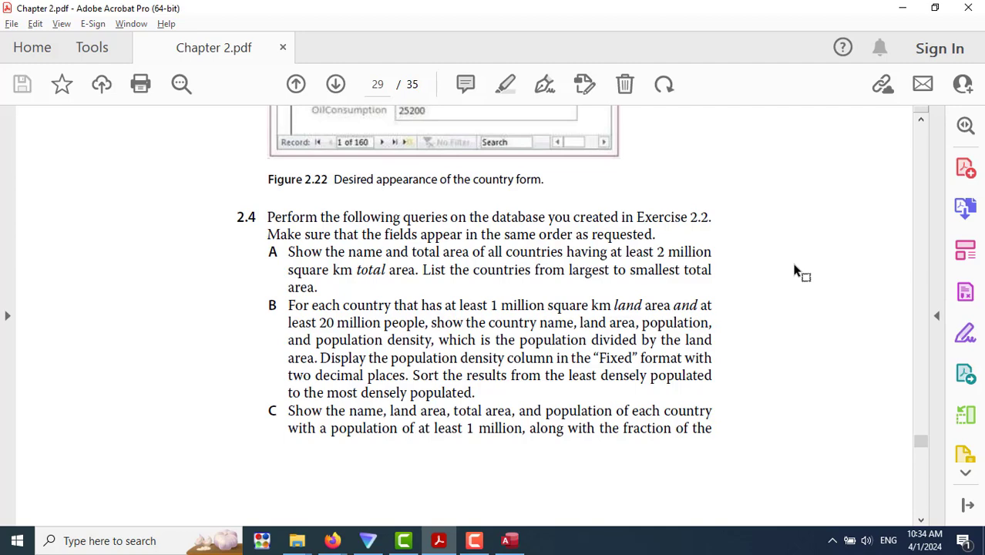
pyautogui.scroll(-2, 794, 271)
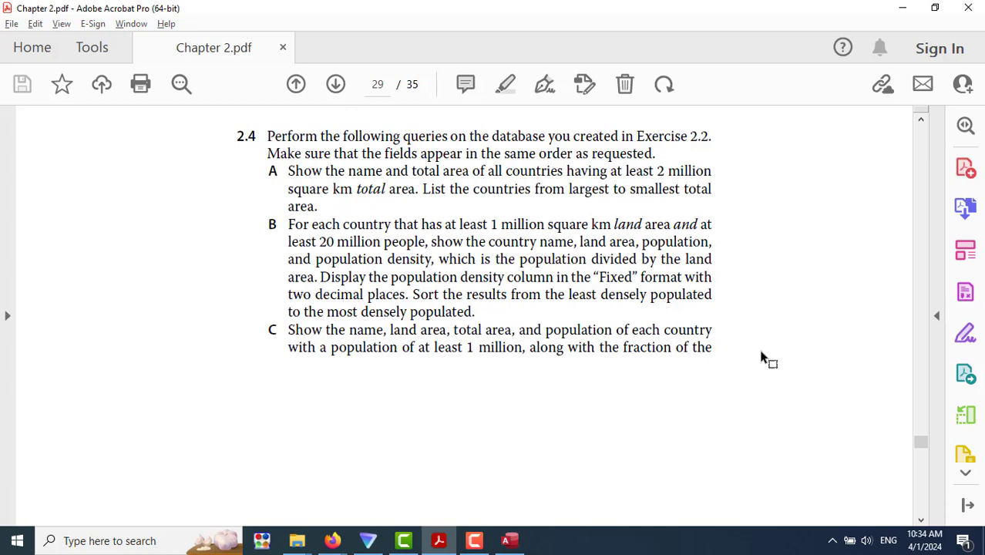
# Return to the Access database and save the country form as COUNTRY_INFORMATION.
pyautogui.click(508, 540)
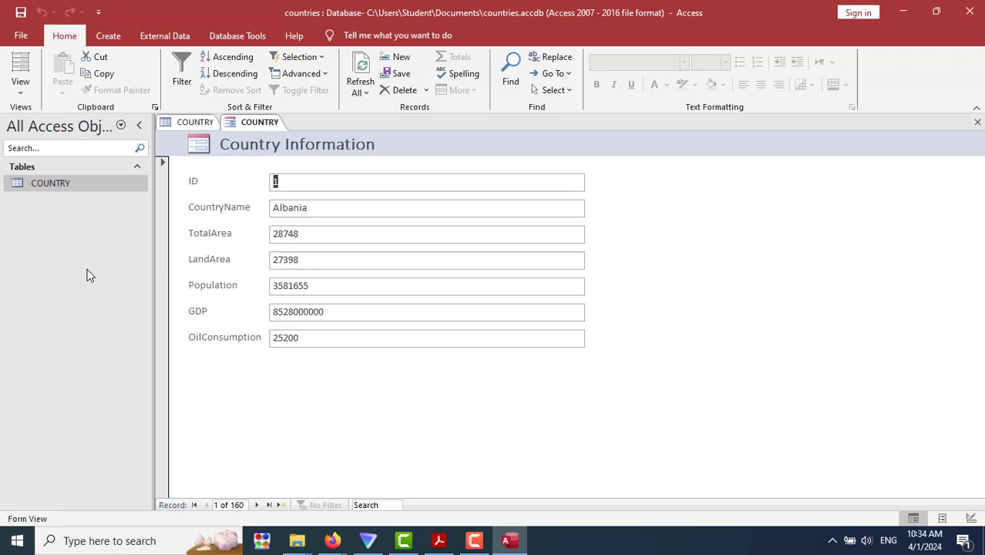
pyautogui.rightClick(258, 127)
pyautogui.click(285, 132)
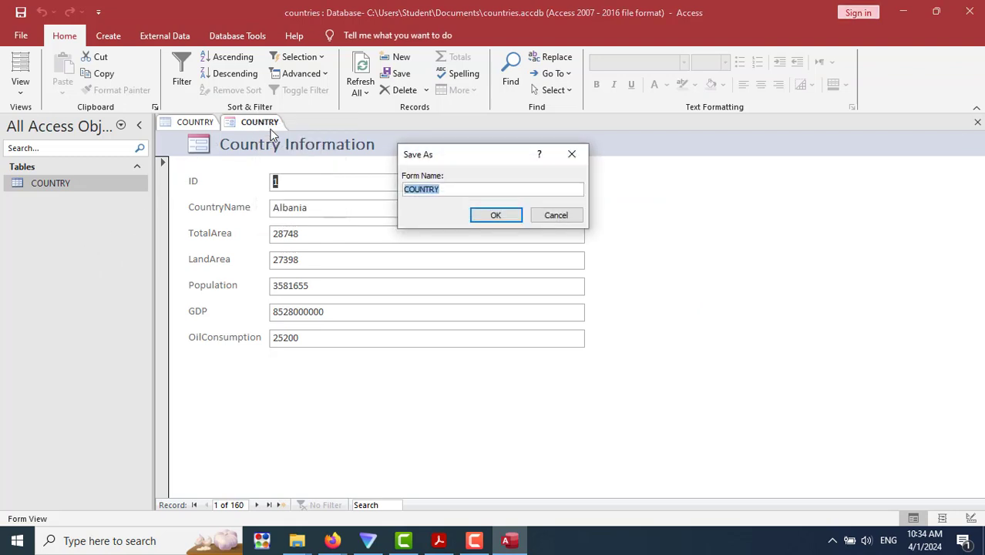
pyautogui.click(498, 192)
pyautogui.write('_INFORMATION')
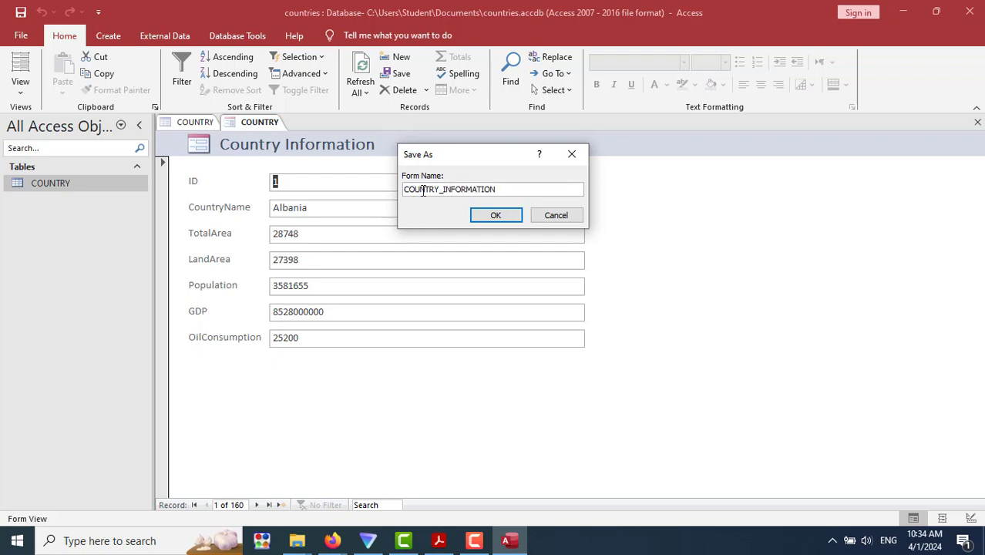
pyautogui.click(493, 216)
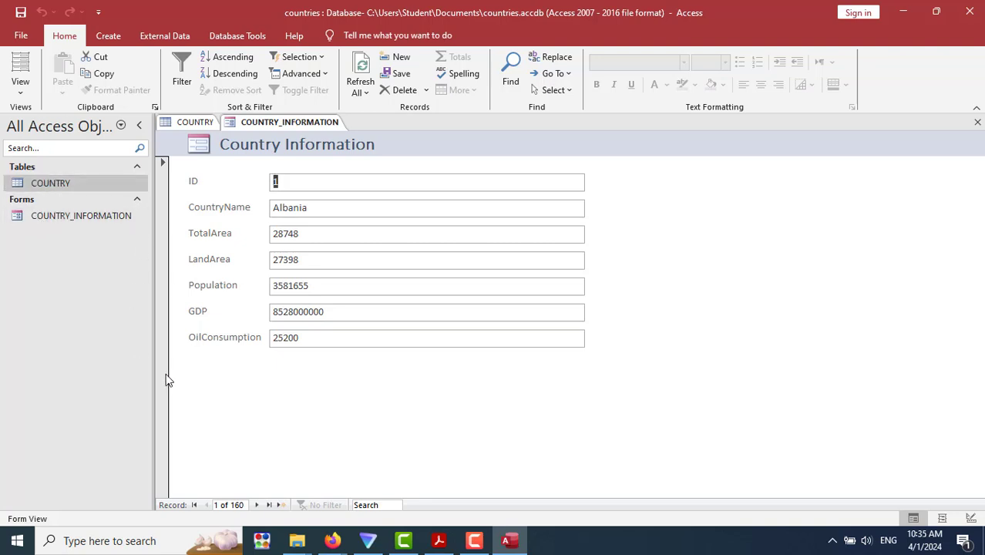
# Start a new query with the Simple Query Wizard, reviewing exercise 2.4 in Chapter 2.pdf before confirming the wizard type.
pyautogui.click(106, 36)
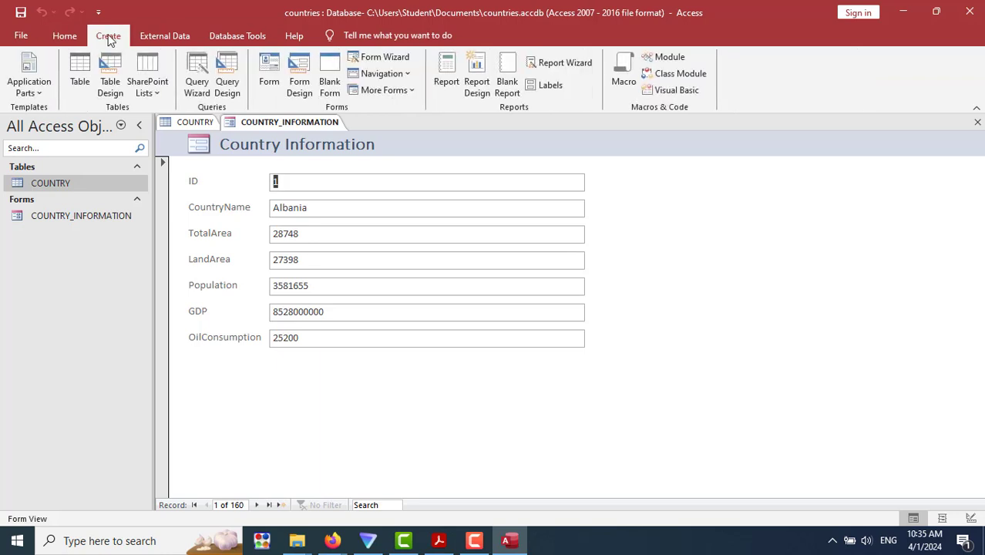
pyautogui.click(199, 71)
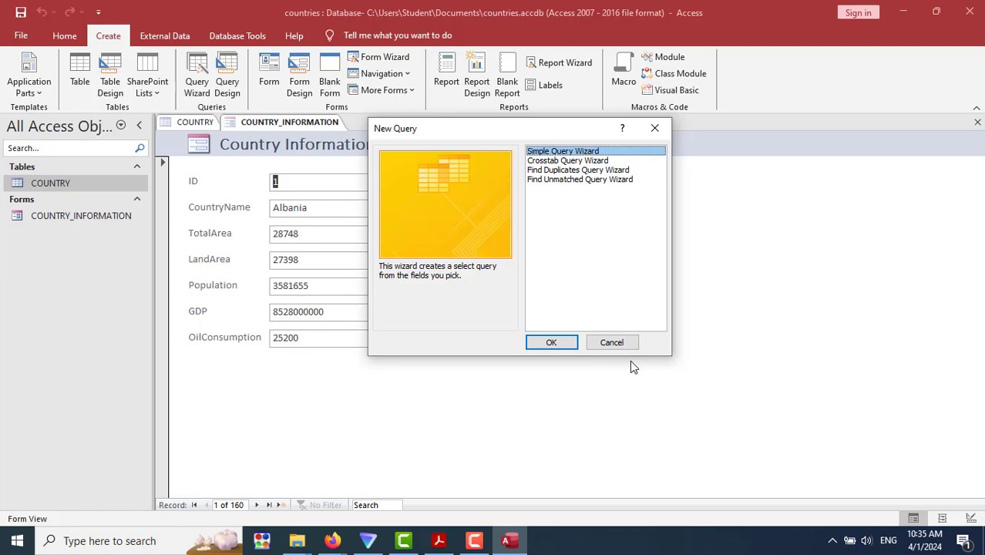
pyautogui.hotkey('alt', 'Tab')
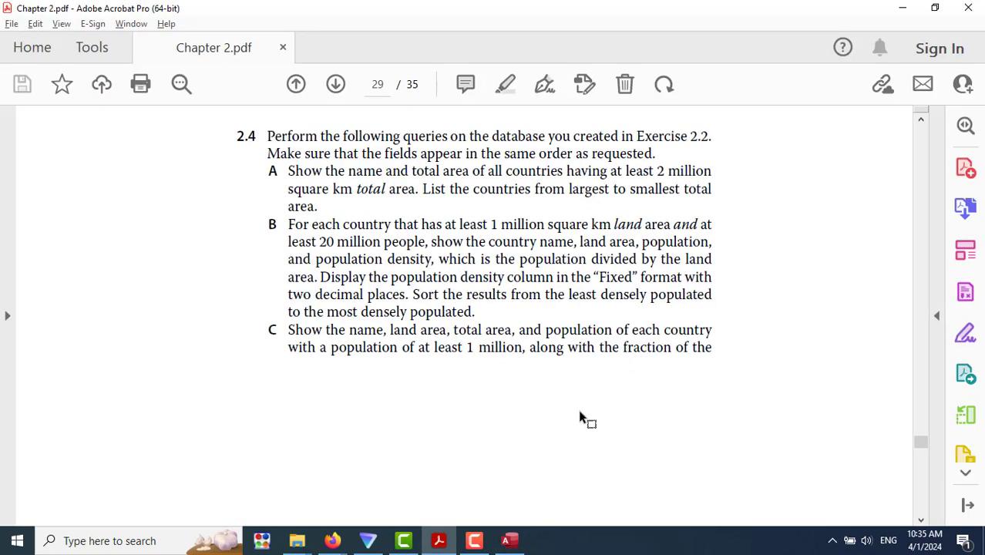
pyautogui.scroll(-15, 580, 418)
pyautogui.scroll(-5, 580, 418)
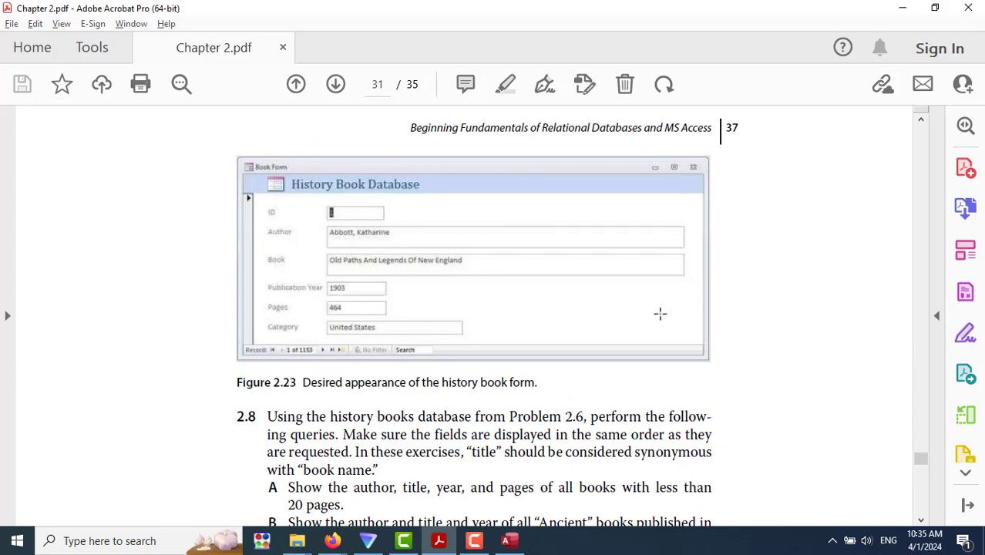
pyautogui.scroll(15, 715, 339)
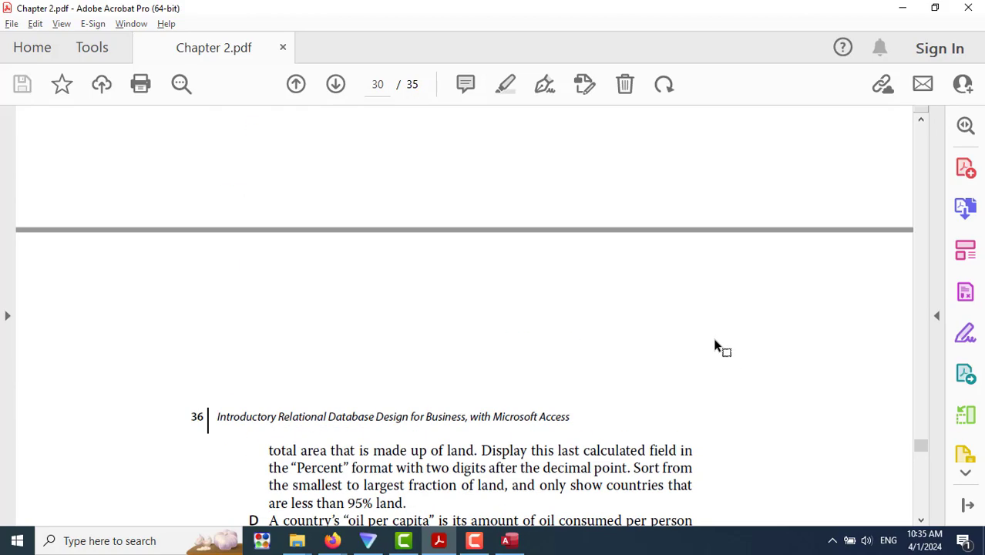
pyautogui.scroll(10, 714, 347)
pyautogui.scroll(-4, 716, 345)
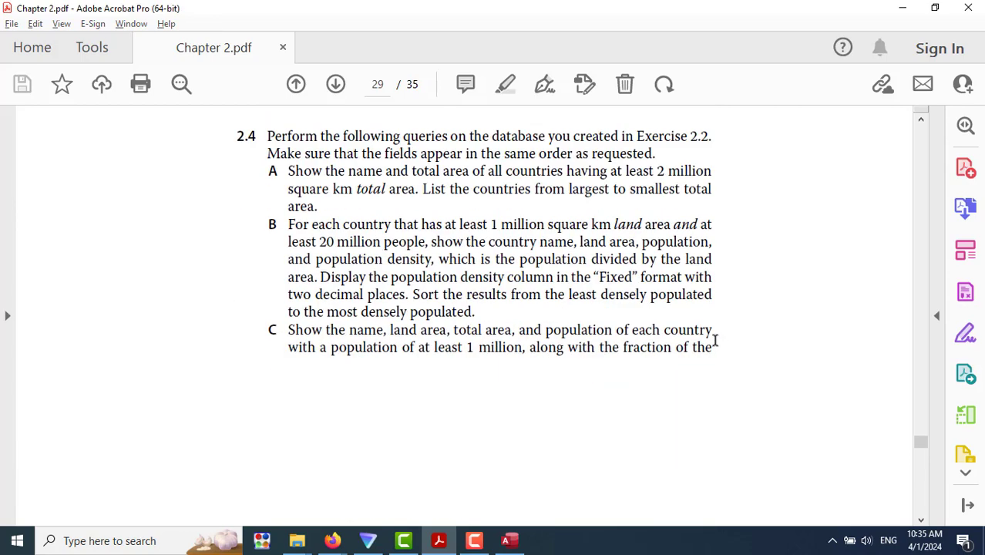
pyautogui.hotkey('alt', 'Tab')
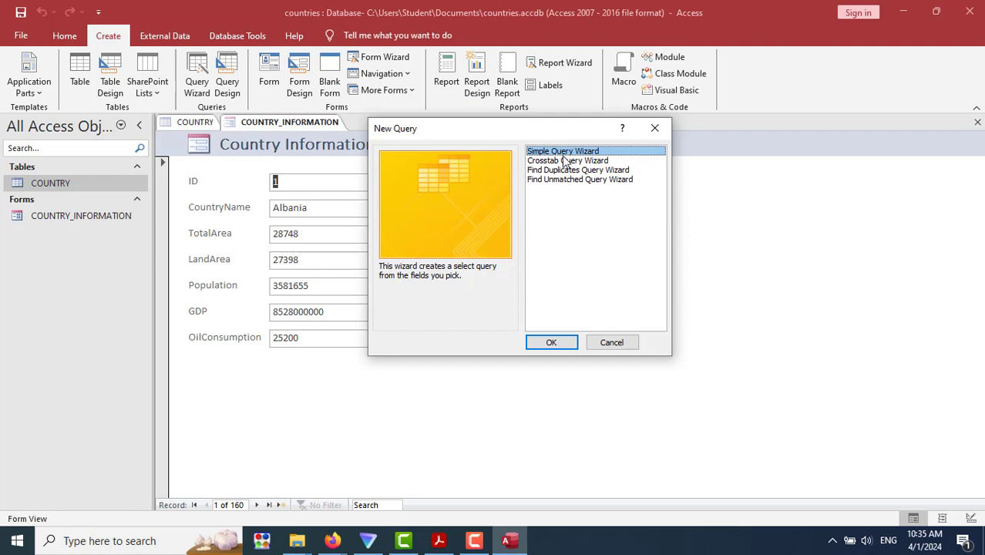
pyautogui.click(551, 341)
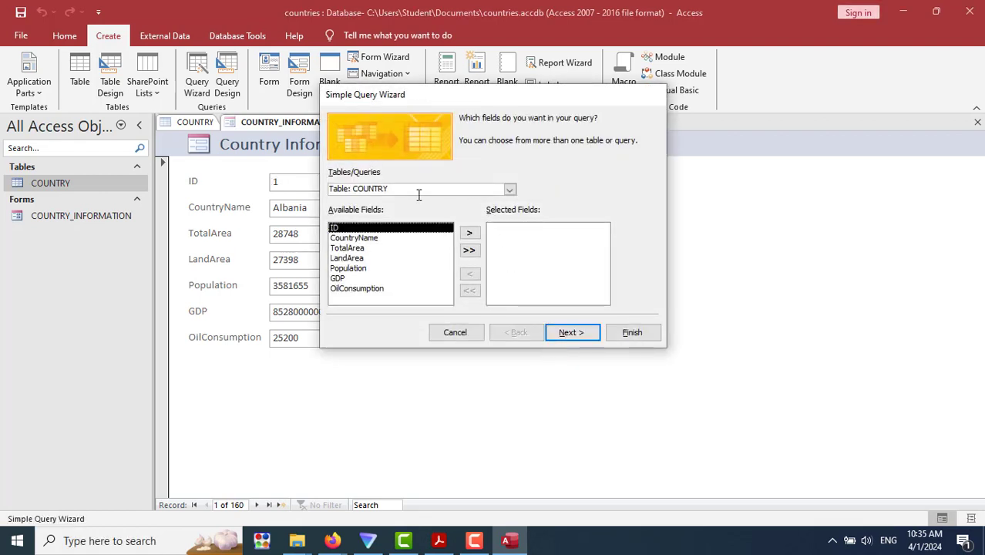
# Add CountryName and TotalArea from the COUNTRY table to the query per exercise 2.4 A, and continue to the detail or summary choice.
pyautogui.hotkey('alt', 'Tab')
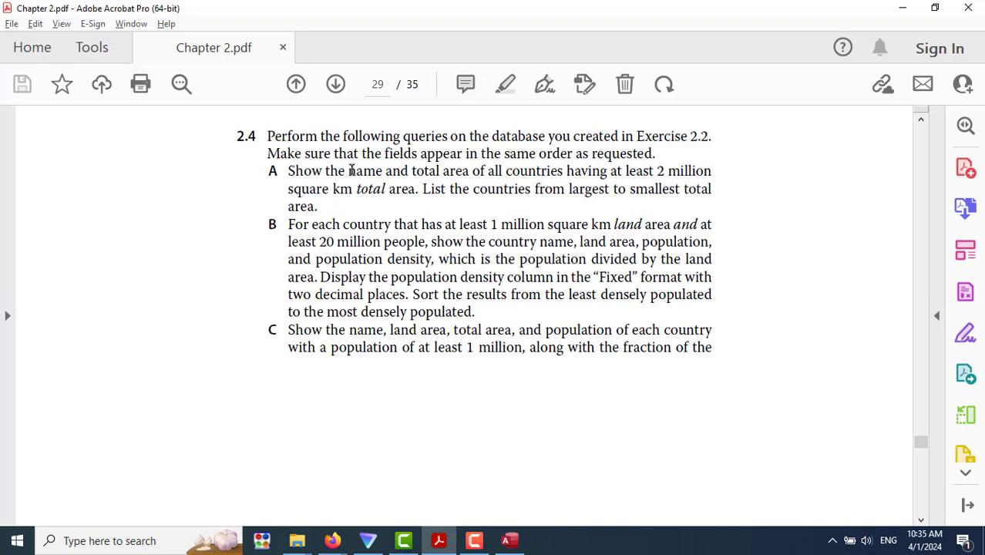
pyautogui.hotkey('alt', 'Tab')
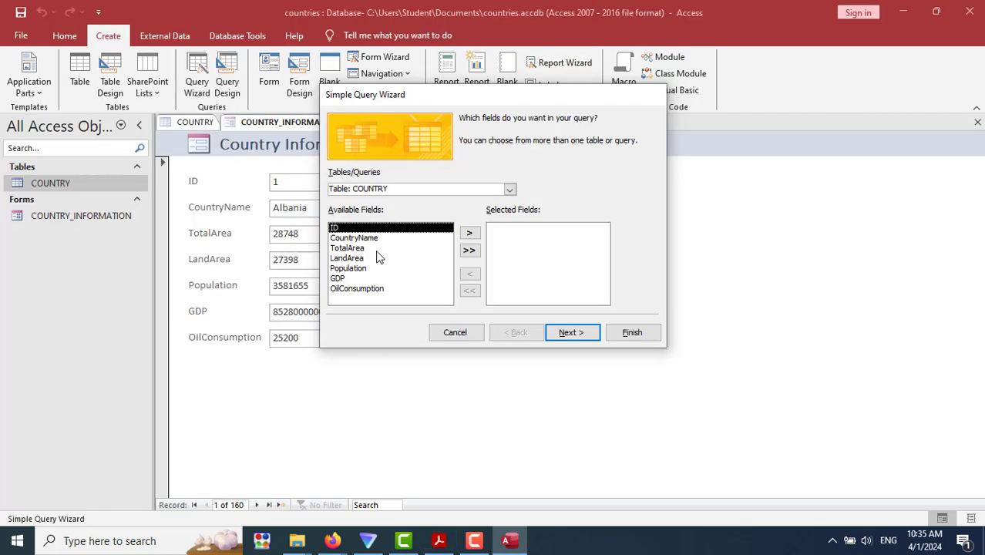
pyautogui.click(368, 238)
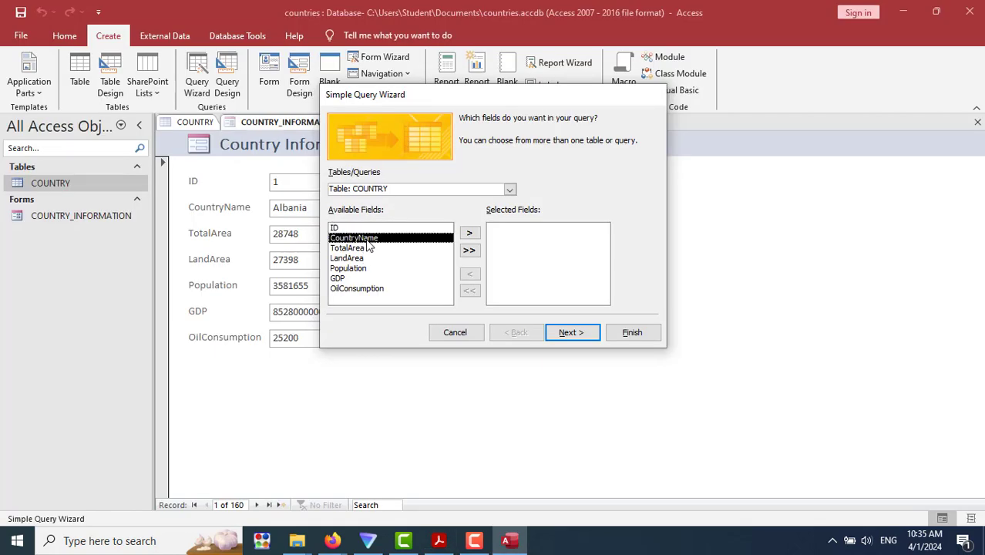
pyautogui.click(476, 235)
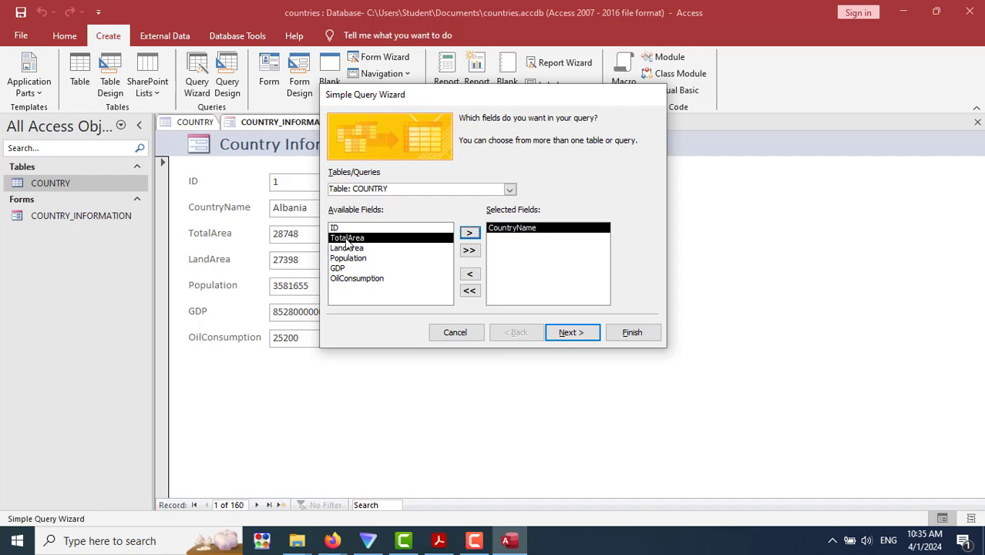
pyautogui.click(472, 234)
pyautogui.hotkey('alt', 'Tab')
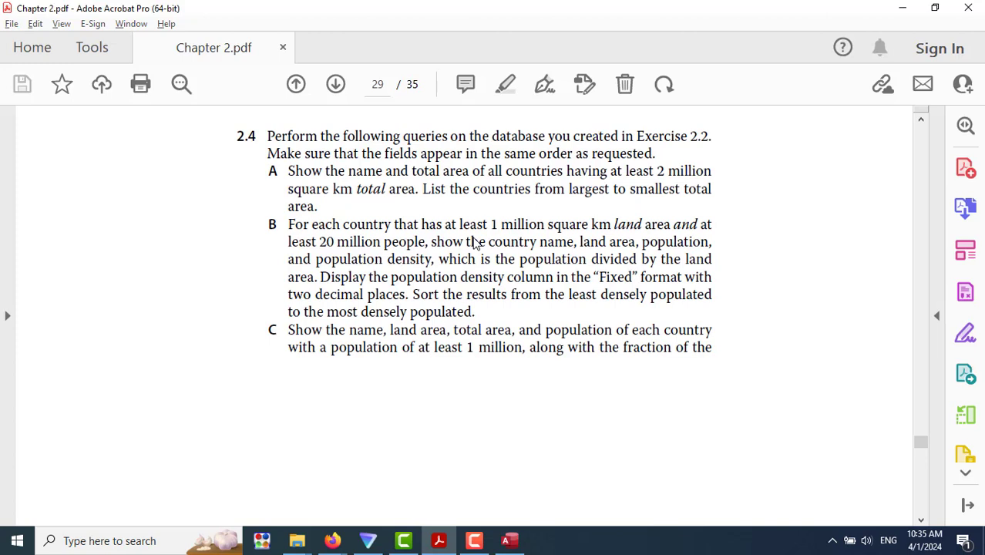
pyautogui.hotkey('alt', 'Tab')
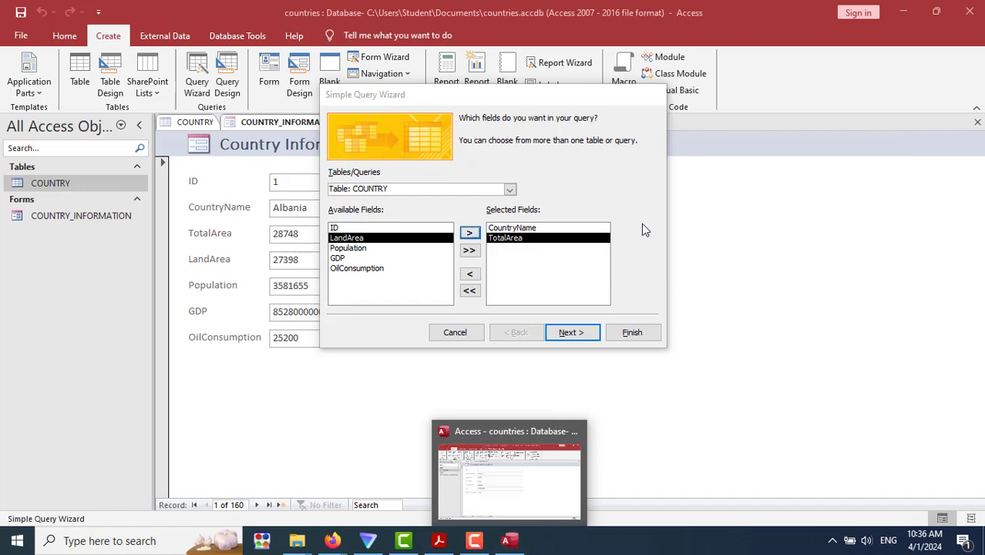
pyautogui.click(642, 227)
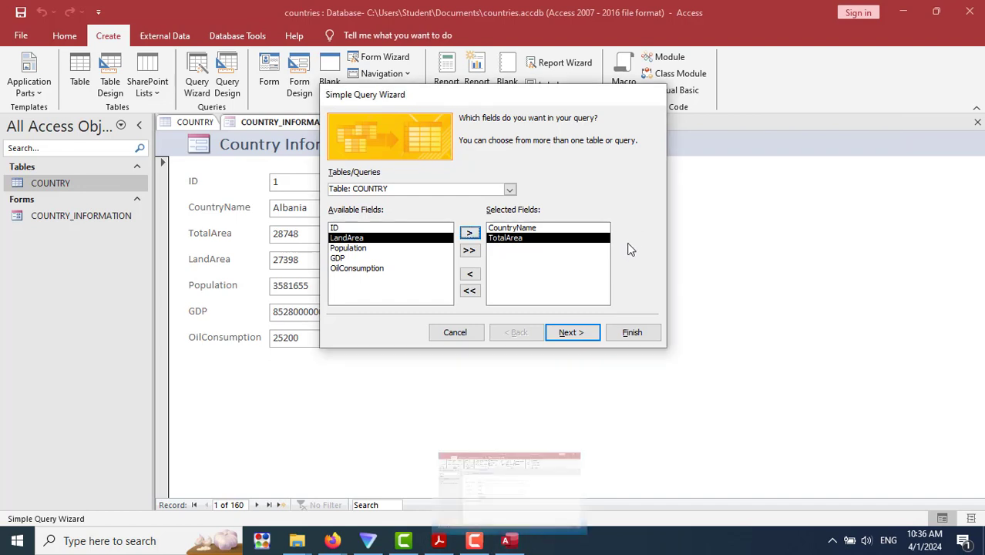
pyautogui.click(585, 332)
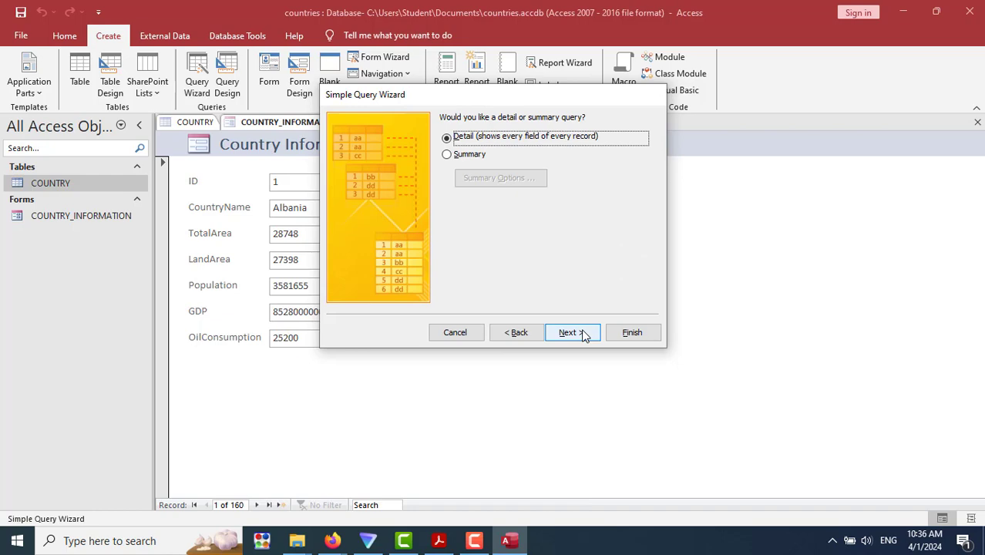
pyautogui.hotkey('alt', 'Tab')
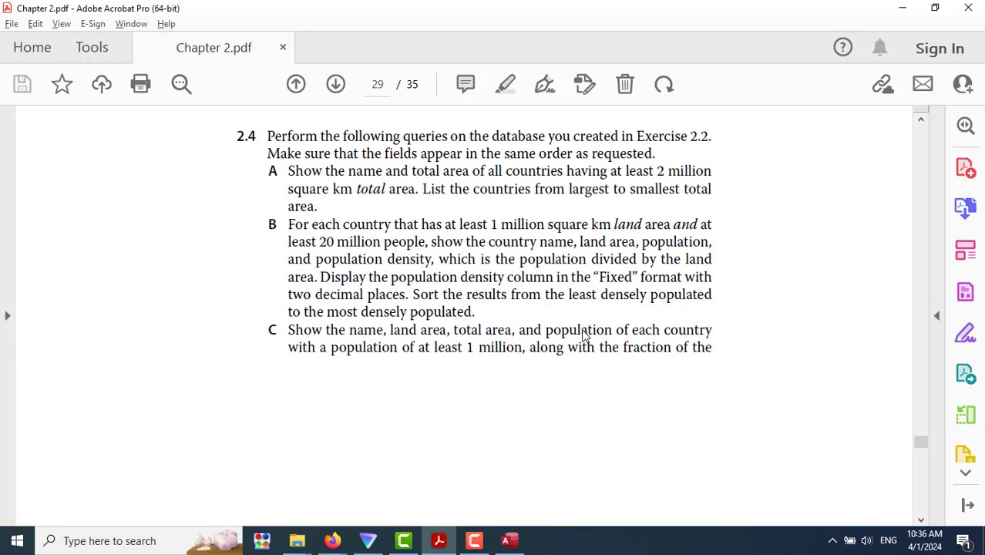
pyautogui.hotkey('alt', 'Tab')
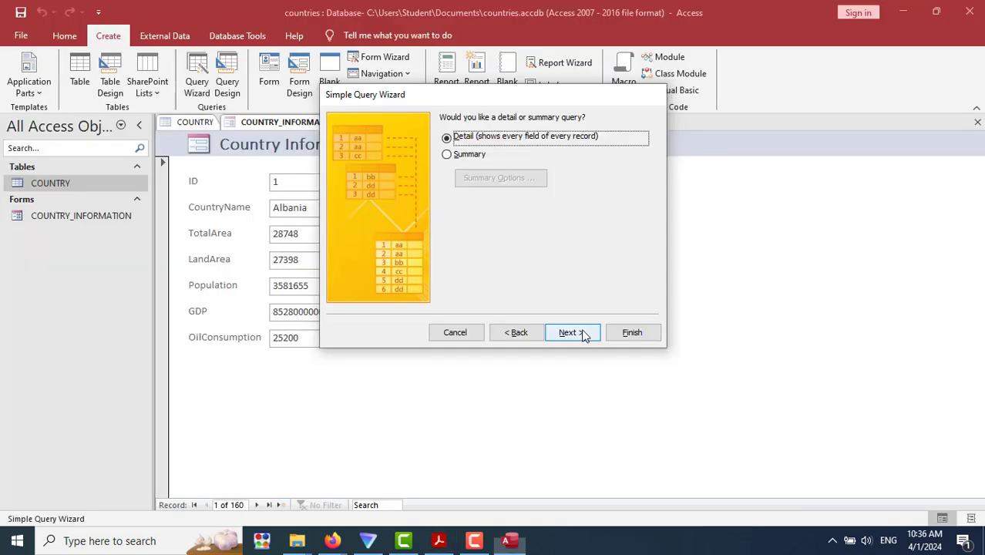
pyautogui.click(448, 155)
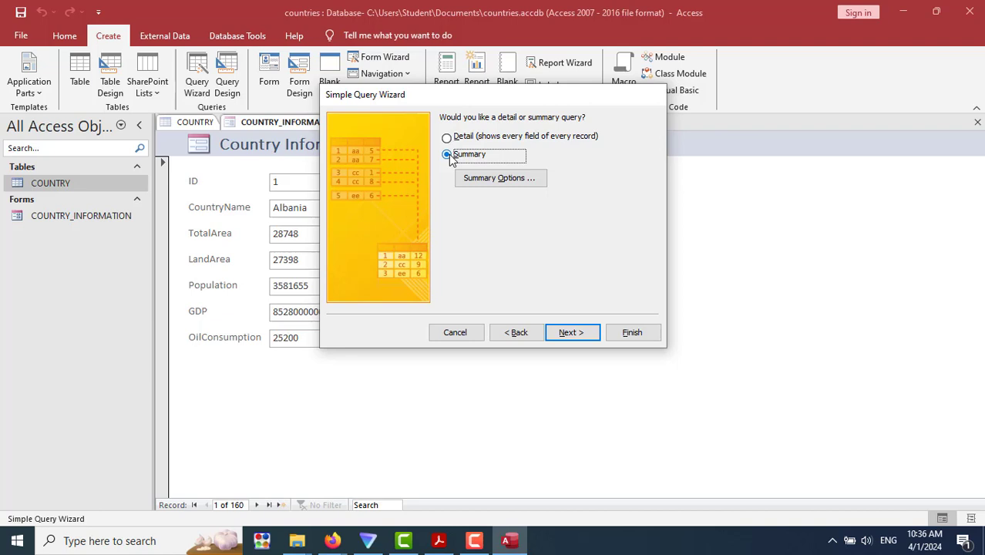
pyautogui.click(570, 335)
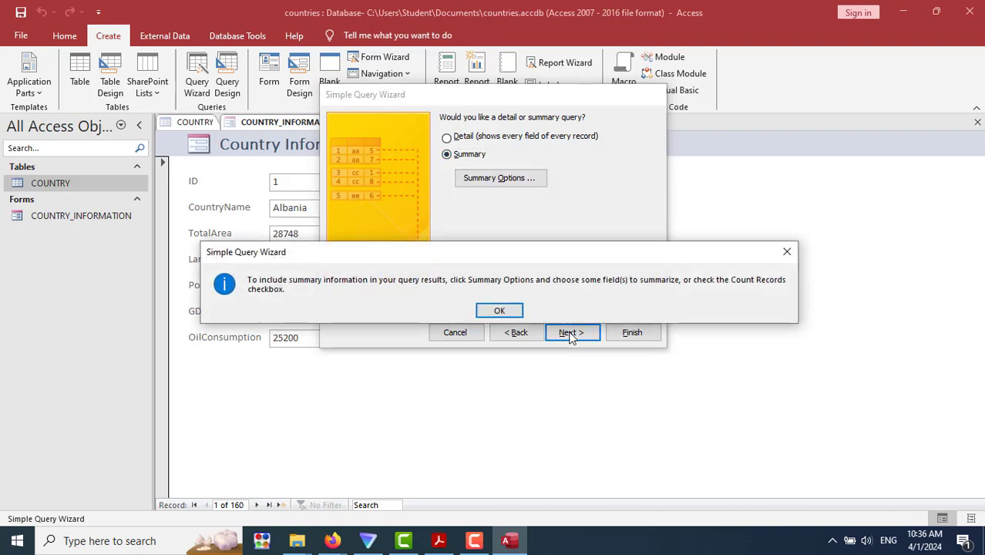
pyautogui.click(497, 310)
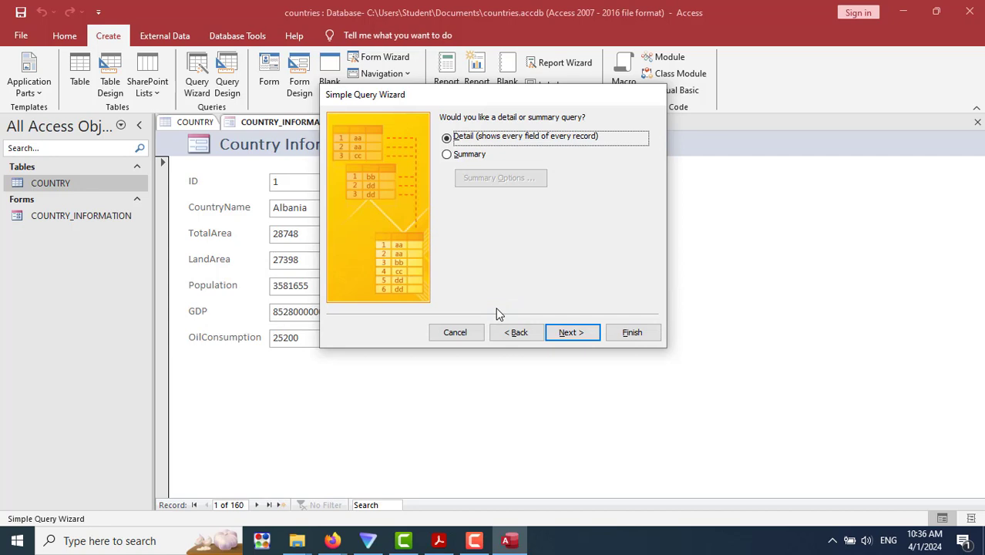
pyautogui.click(449, 155)
pyautogui.click(515, 180)
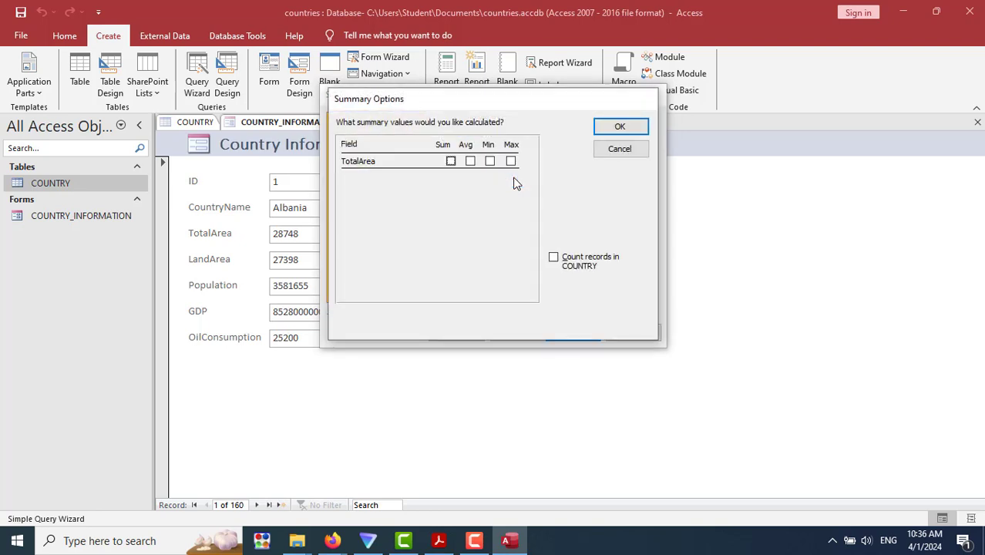
pyautogui.click(626, 150)
pyautogui.click(447, 139)
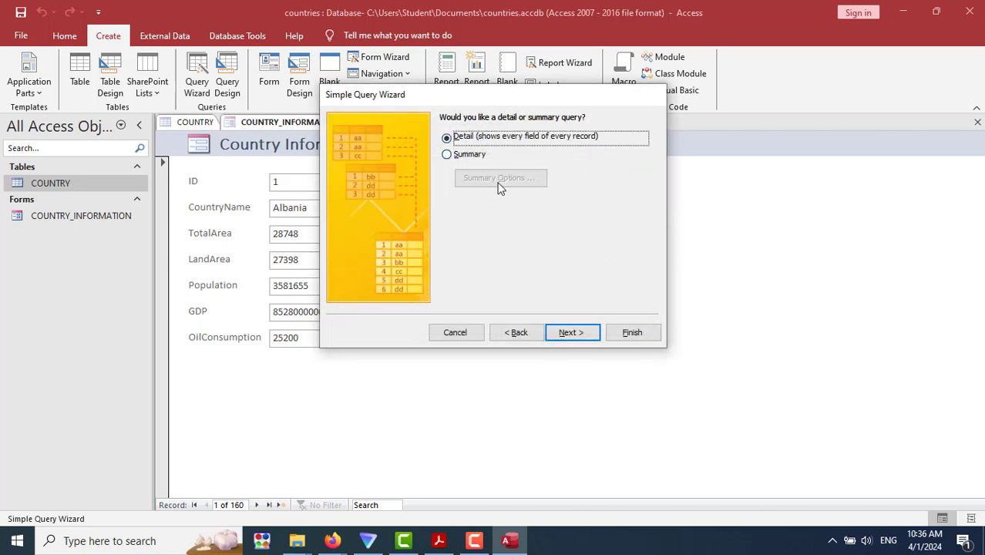
# Keep the detail query, title it COUNTRY_QUERY, and finish the wizard with the option to modify the query design.
pyautogui.click(571, 333)
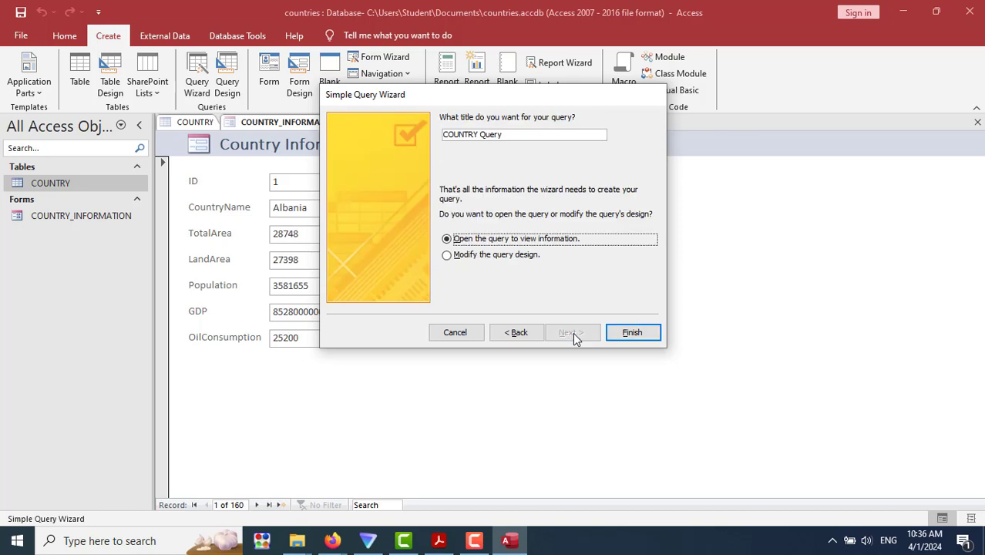
pyautogui.click(482, 134)
pyautogui.press('BackSpace')
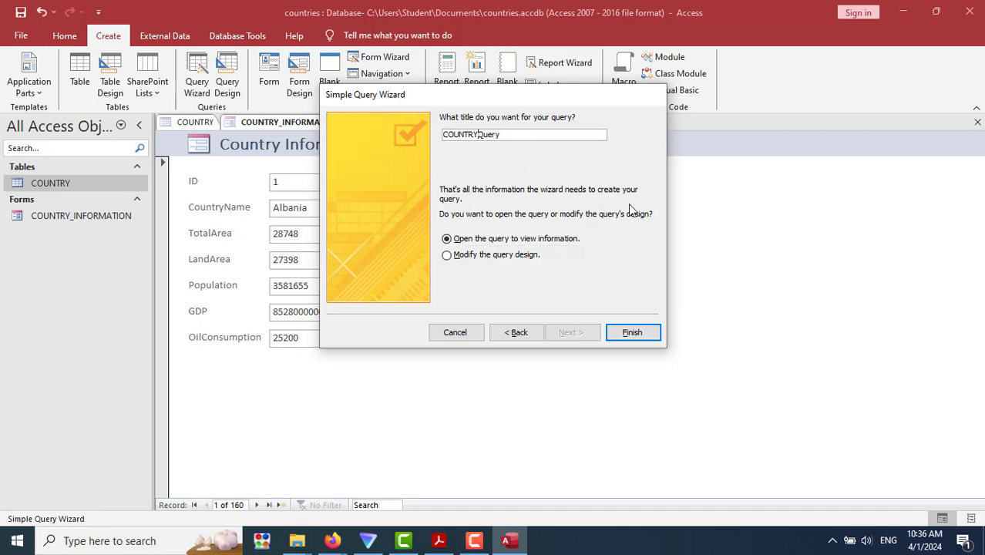
pyautogui.write('_')
pyautogui.hotkey('shift', 'End')
pyautogui.write('QUERY')
pyautogui.click(466, 258)
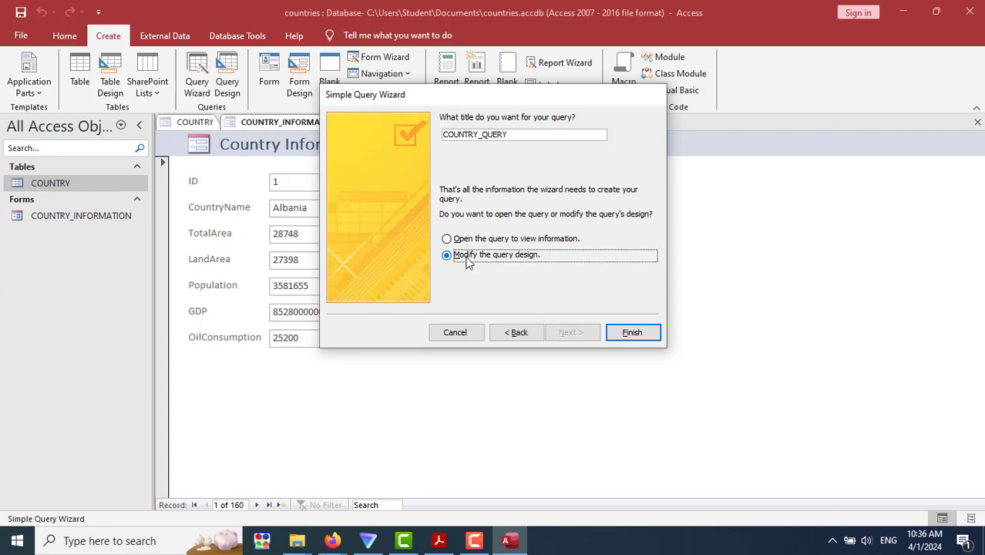
pyautogui.click(631, 333)
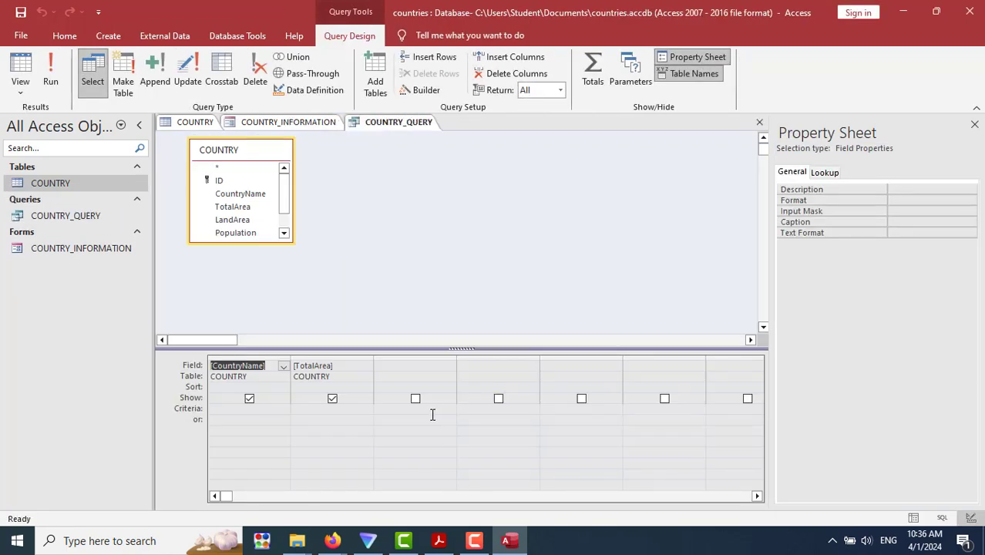
# Sort the TotalArea field in descending order, checking the sort requirement of exercise 2.4 A in Chapter 2.pdf.
pyautogui.click(248, 386)
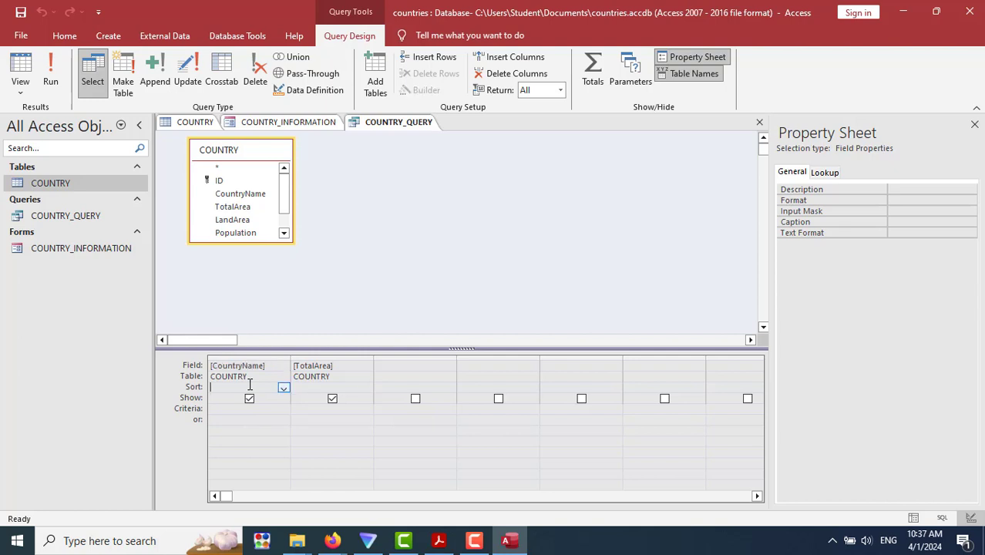
pyautogui.click(366, 388)
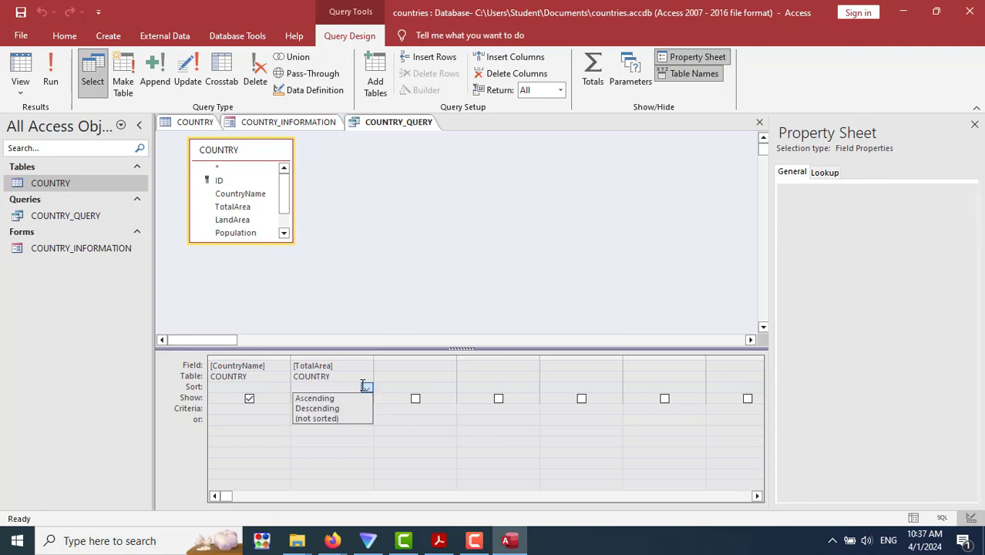
pyautogui.hotkey('alt', 'Tab')
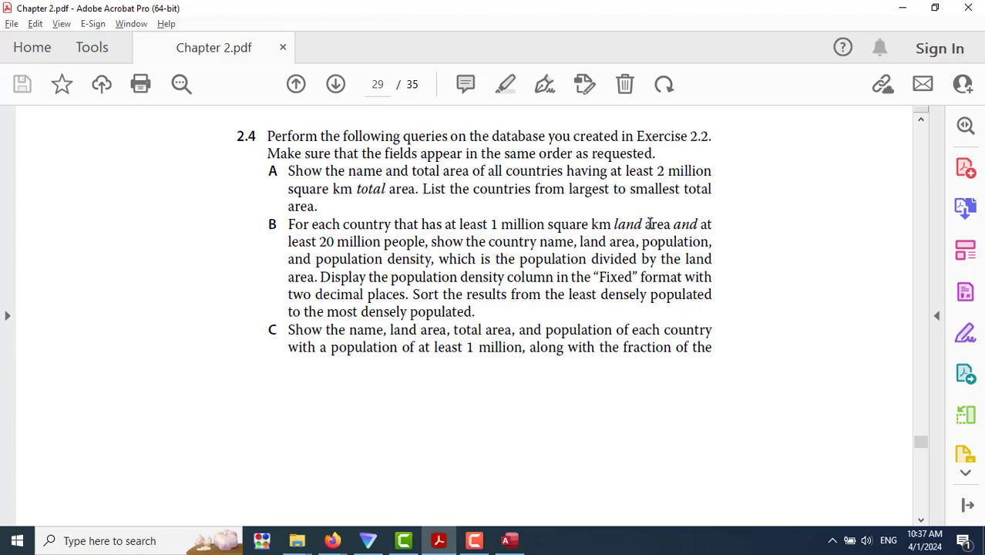
pyautogui.hotkey('alt', 'Tab')
pyautogui.click(367, 387)
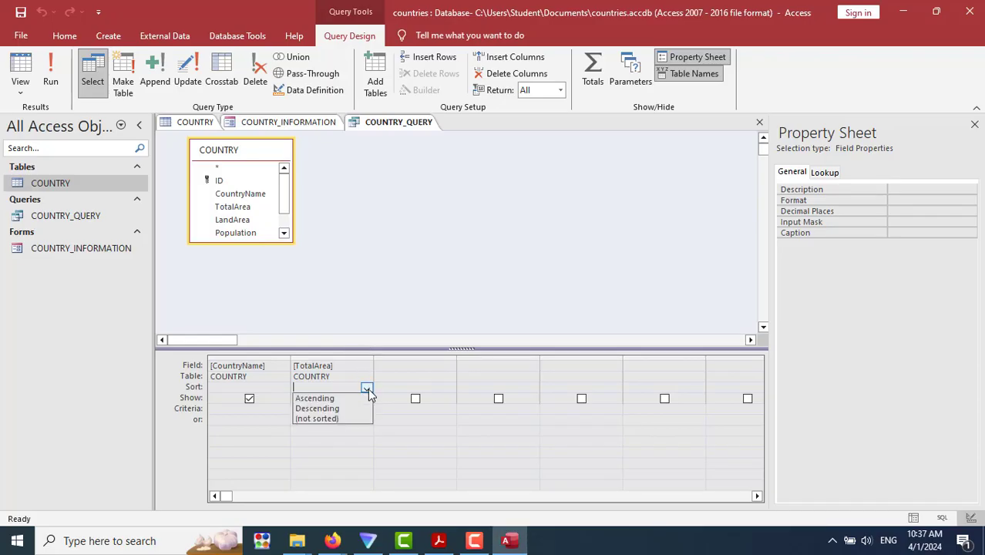
pyautogui.click(359, 408)
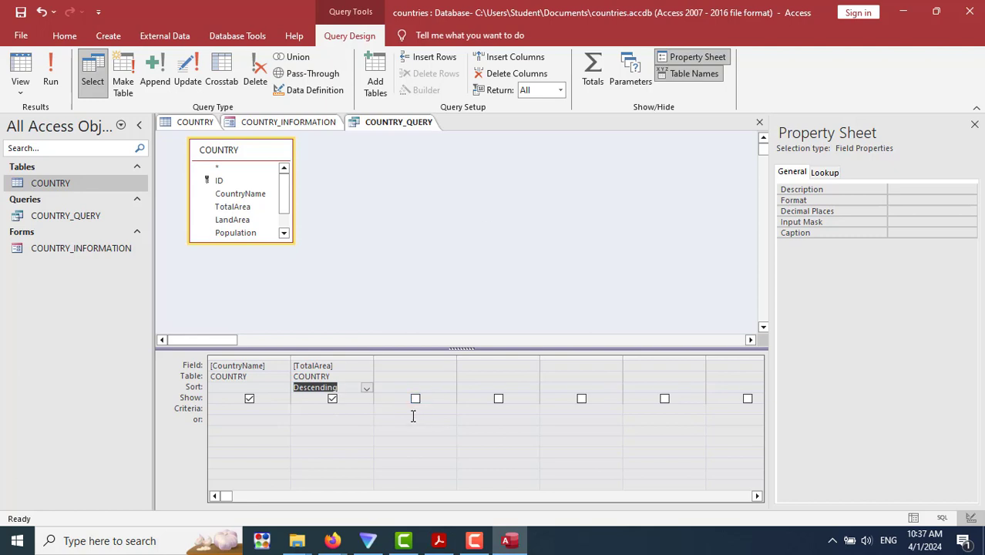
# Recheck exercise 2.4 A in Chapter 2.pdf and enter <="2000000" as the criterion for TotalArea.
pyautogui.click(339, 410)
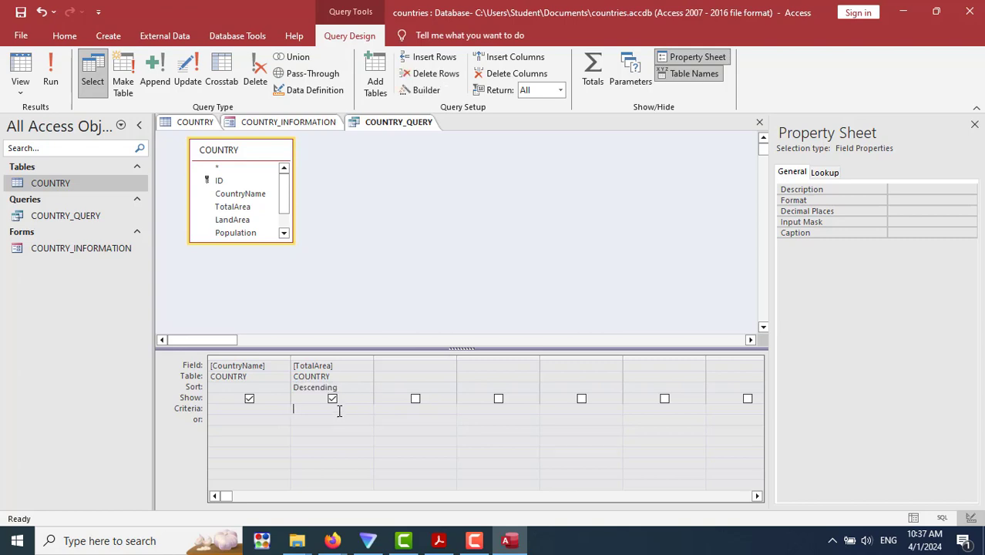
pyautogui.click(433, 545)
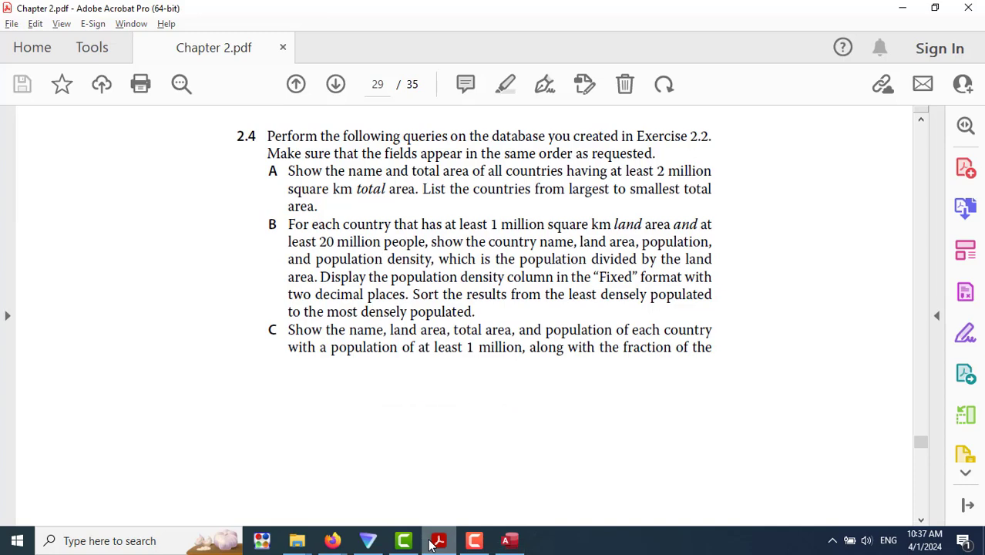
pyautogui.click(432, 544)
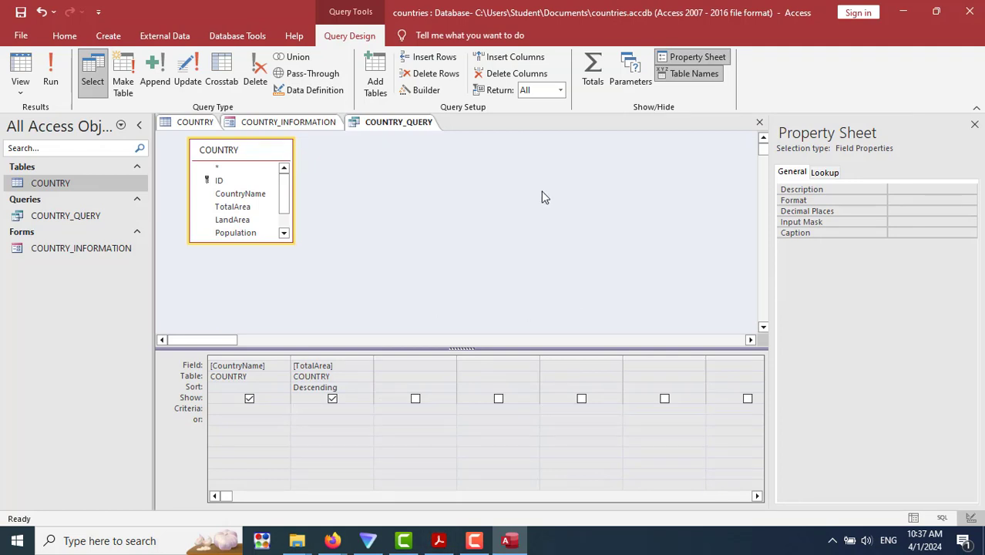
pyautogui.write('<')
pyautogui.write('=')
pyautogui.write("'")
pyautogui.write('2000')
pyautogui.write('000')
pyautogui.write('"')
pyautogui.click(346, 418)
# Try to run the query and view its datasheet, and clear the TotalArea criterion.
pyautogui.click(50, 76)
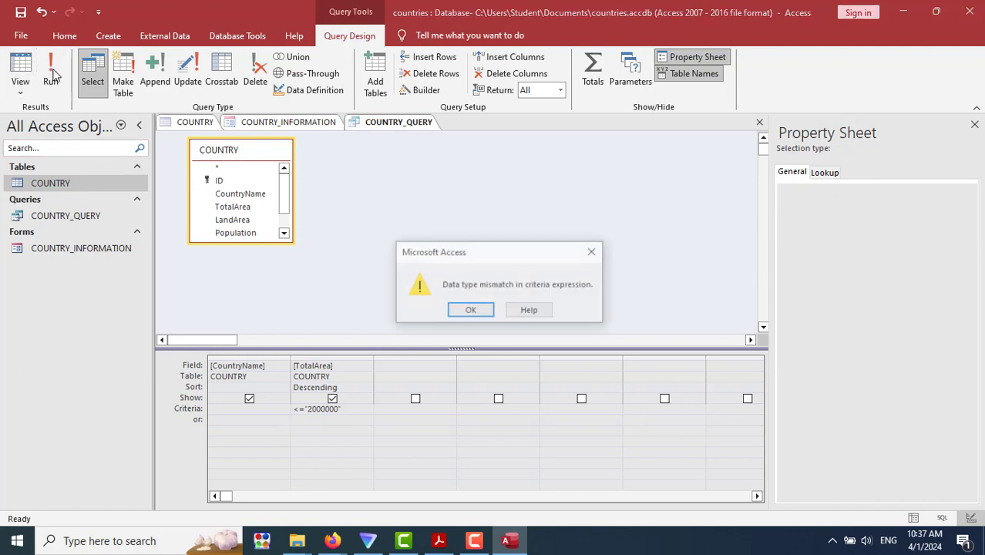
pyautogui.click(465, 313)
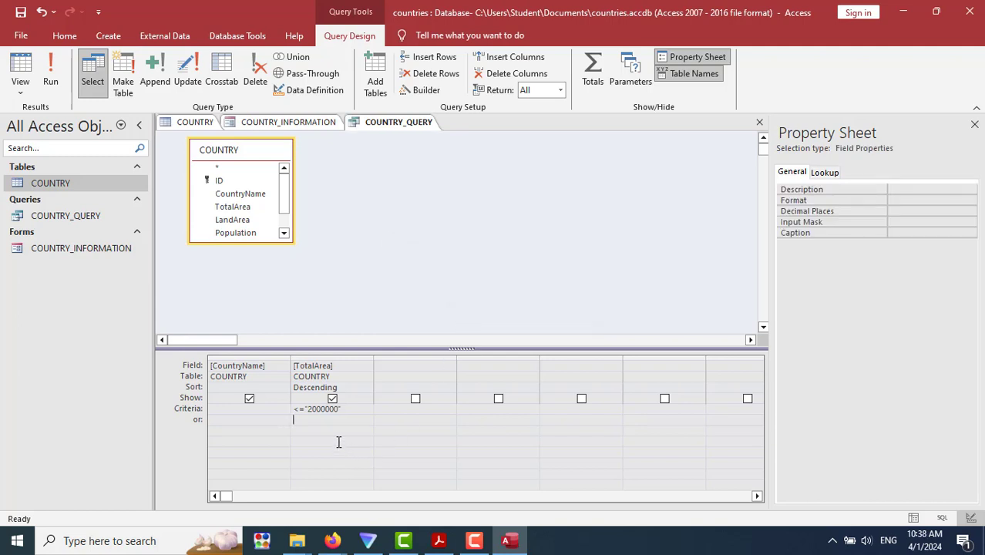
pyautogui.click(12, 75)
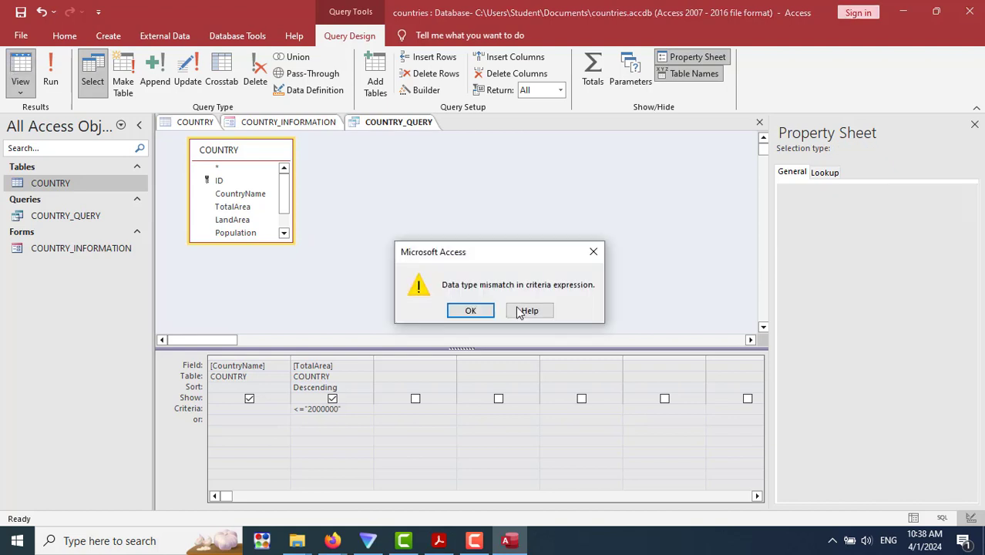
pyautogui.click(479, 313)
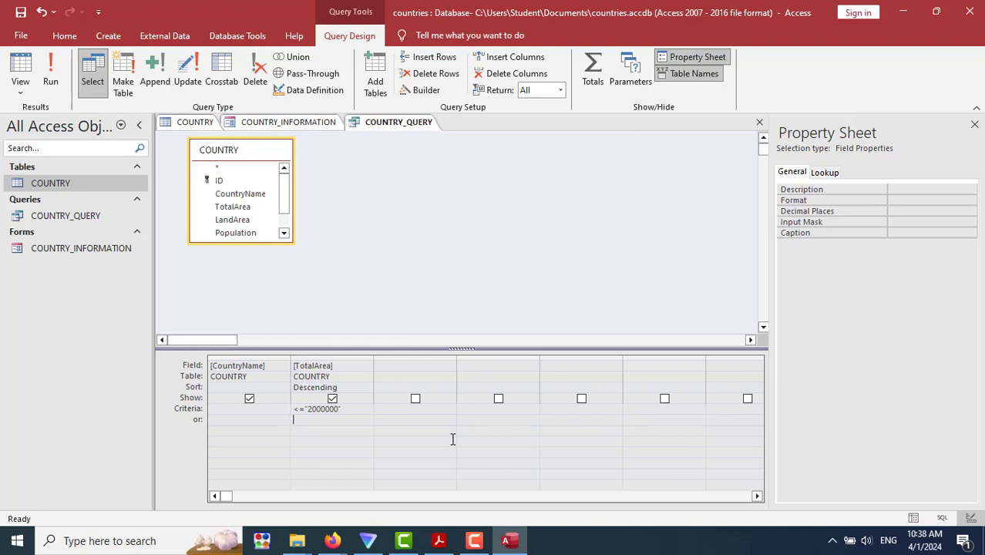
pyautogui.press('Up')
pyautogui.press('Delete')
# Reread exercise 2.4 A in the PDF and examine the TotalArea values in the COUNTRY table in Access.
pyautogui.hotkey('alt', 'Tab')
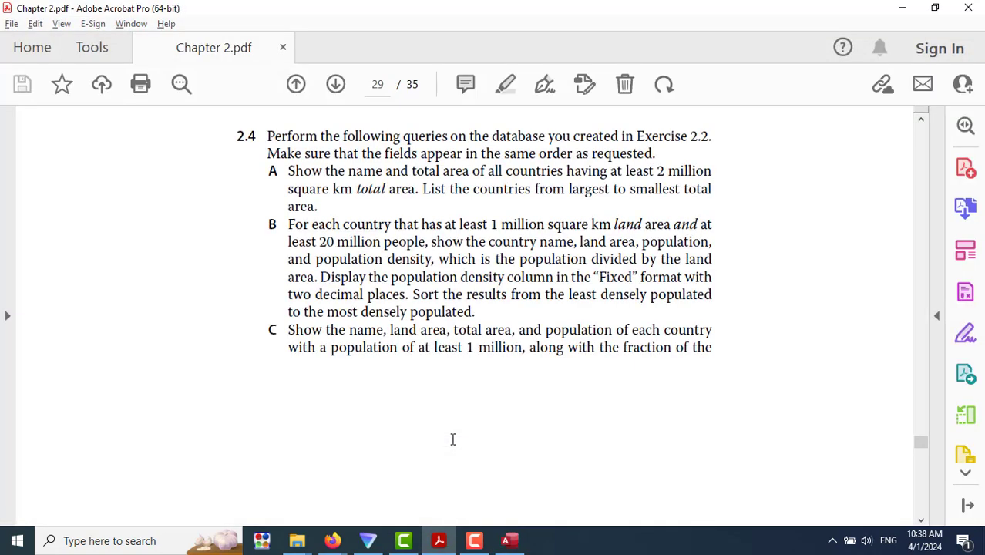
pyautogui.click(508, 540)
pyautogui.doubleClick(63, 189)
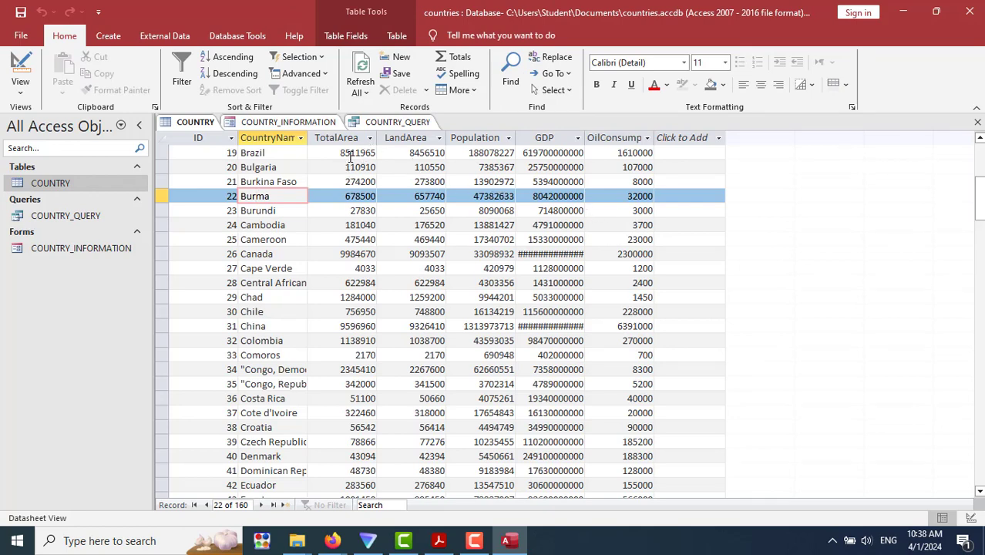
pyautogui.click(350, 325)
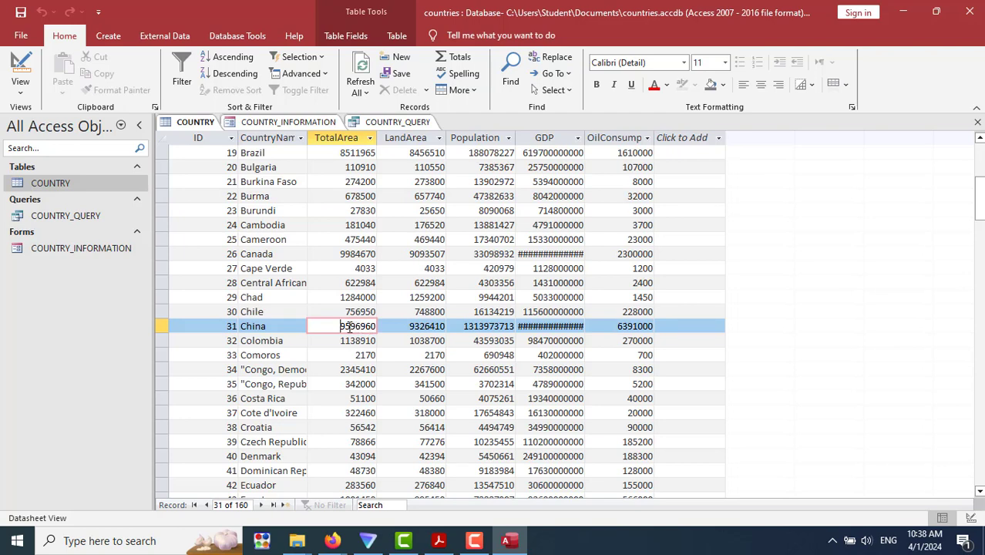
pyautogui.scroll(-1, 494, 344)
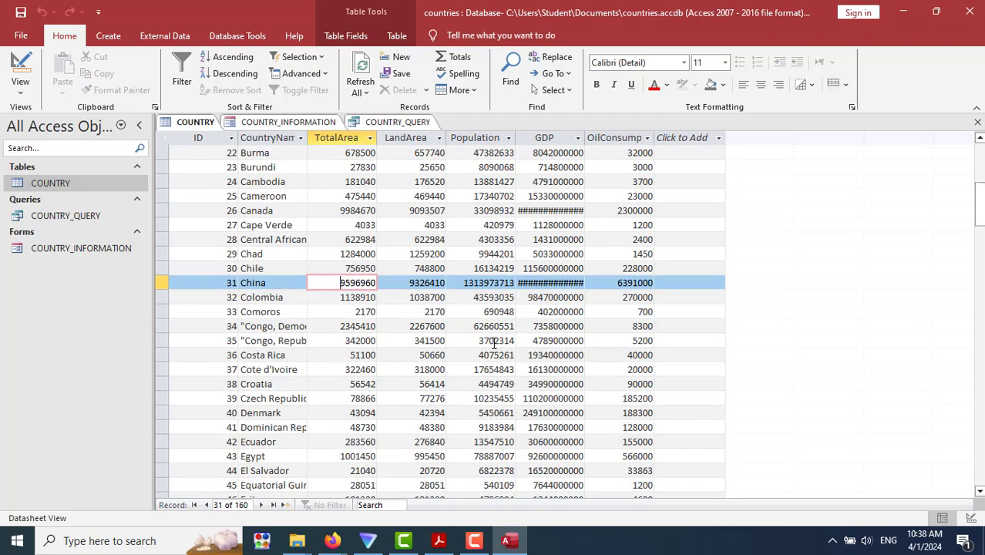
# Switch to Chapter 2.pdf in Acrobat and read the criterion formats for numeric fields on page 25.
pyautogui.click(438, 541)
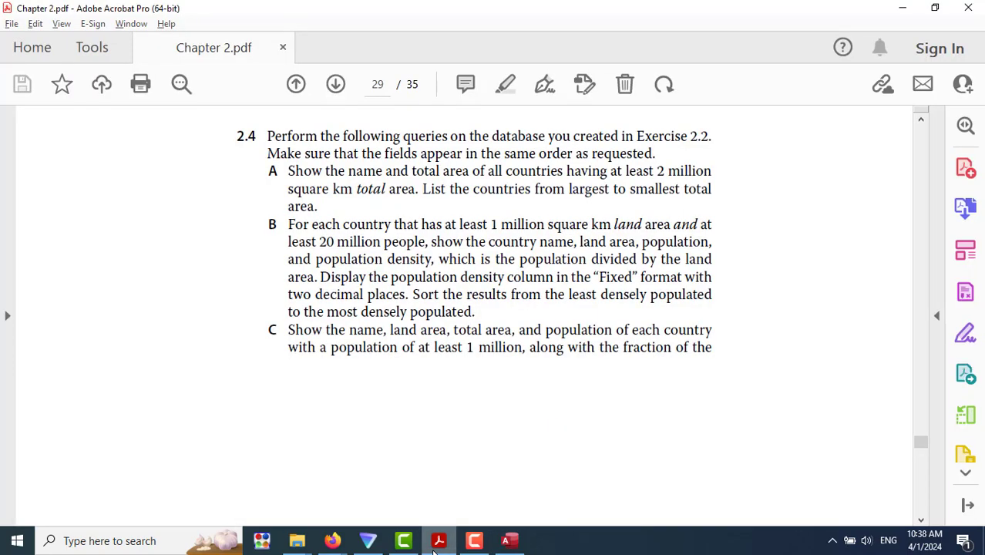
pyautogui.scroll(20, 448, 412)
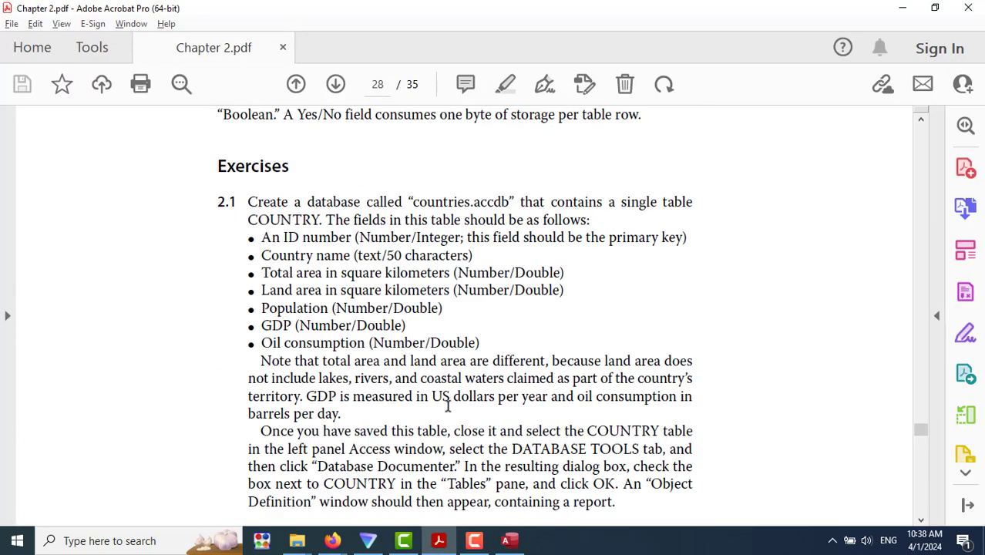
pyautogui.scroll(20, 448, 412)
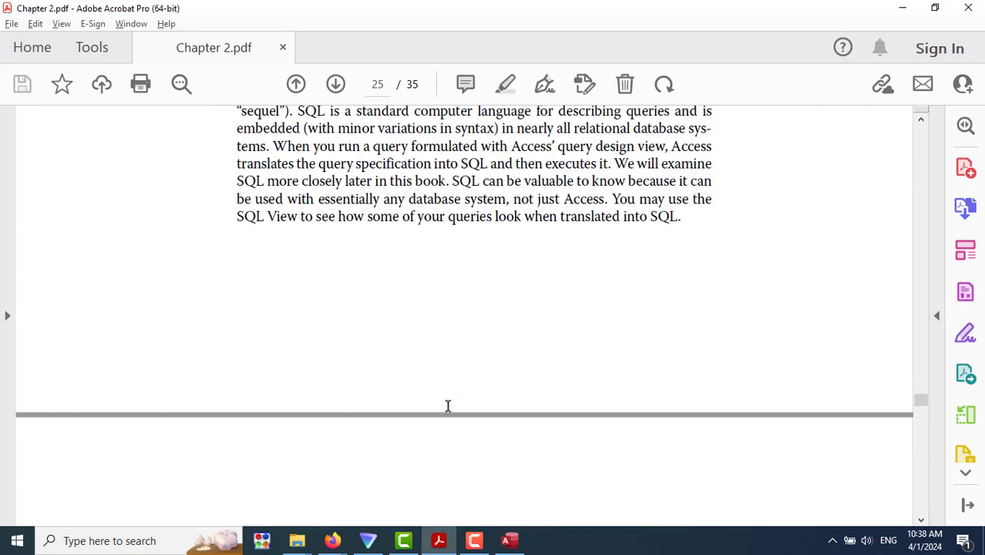
pyautogui.scroll(-6, 447, 406)
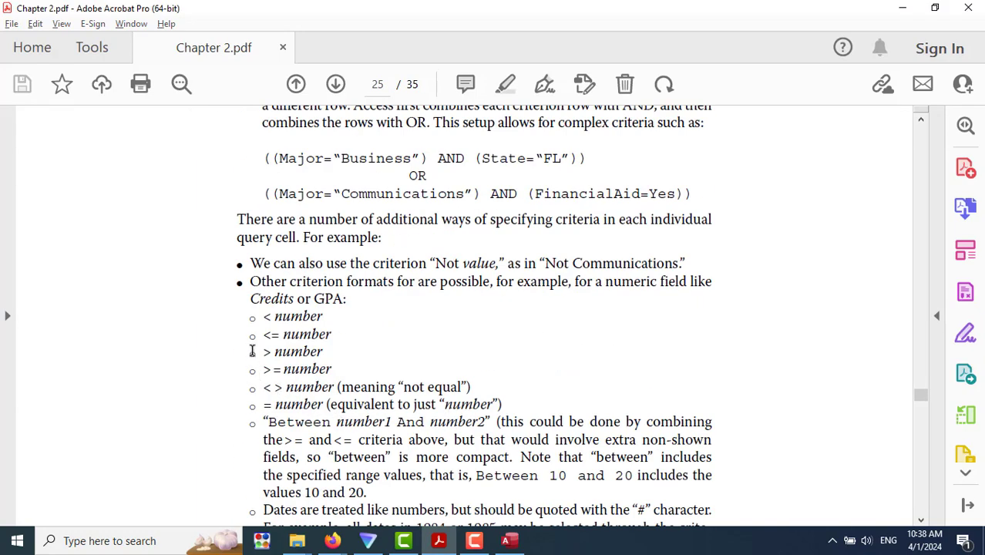
pyautogui.moveTo(264, 316); pyautogui.dragTo(319, 316)
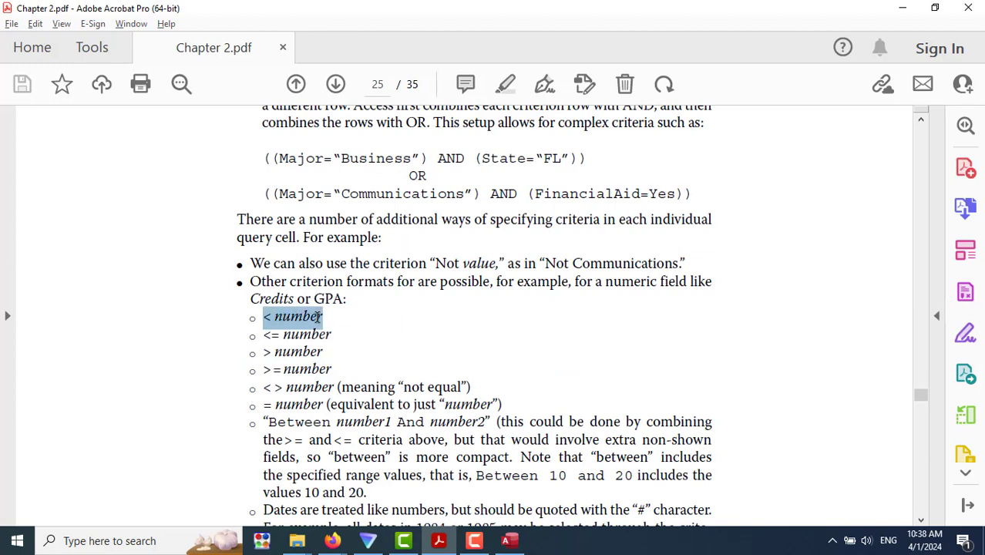
pyautogui.moveTo(264, 334); pyautogui.dragTo(339, 334)
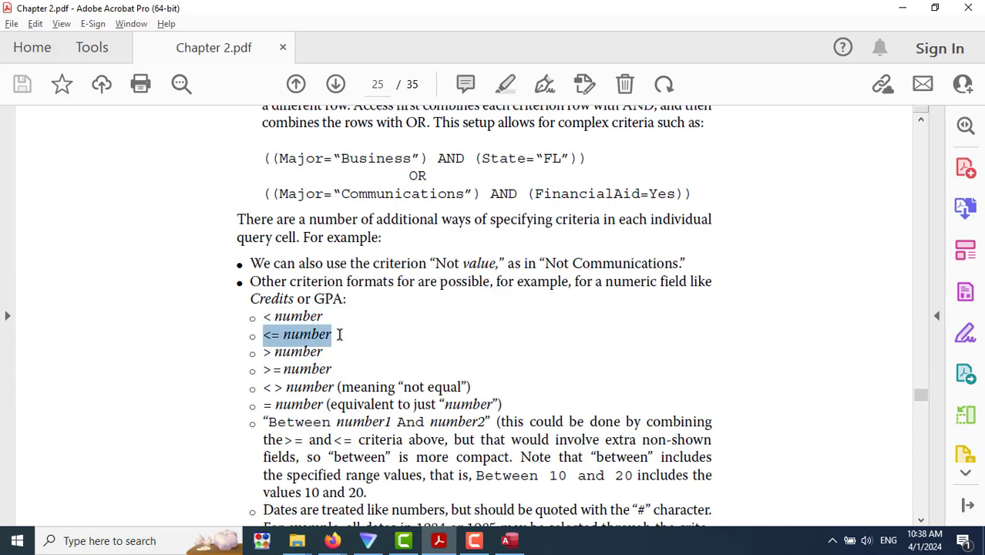
# Return to Access and review the countries and total areas in the COUNTRY_QUERY datasheet.
pyautogui.click(509, 542)
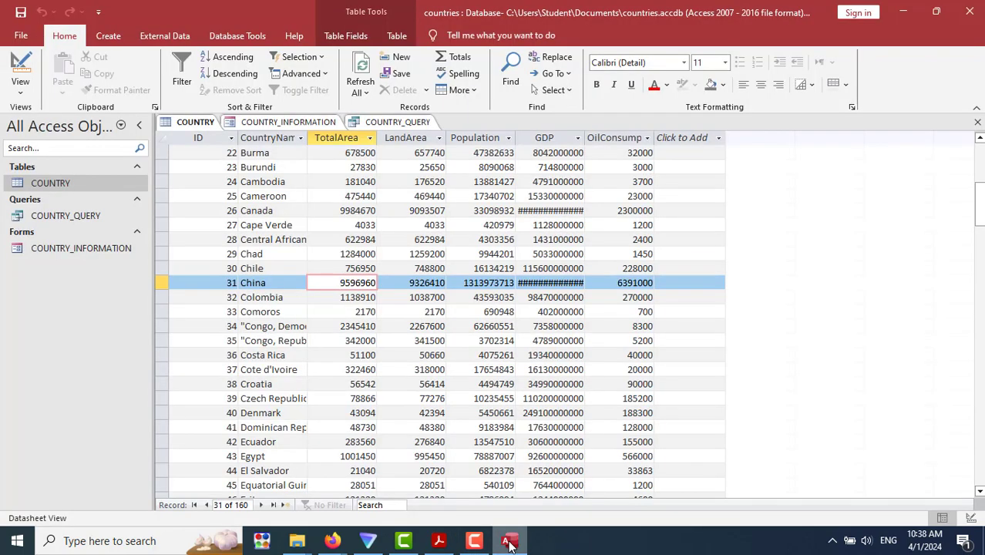
pyautogui.doubleClick(43, 250)
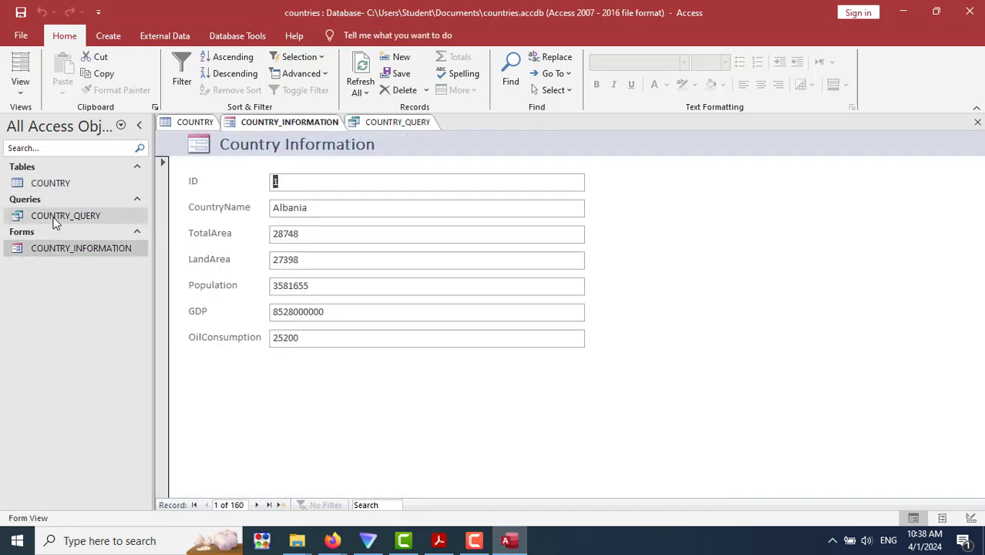
pyautogui.doubleClick(56, 219)
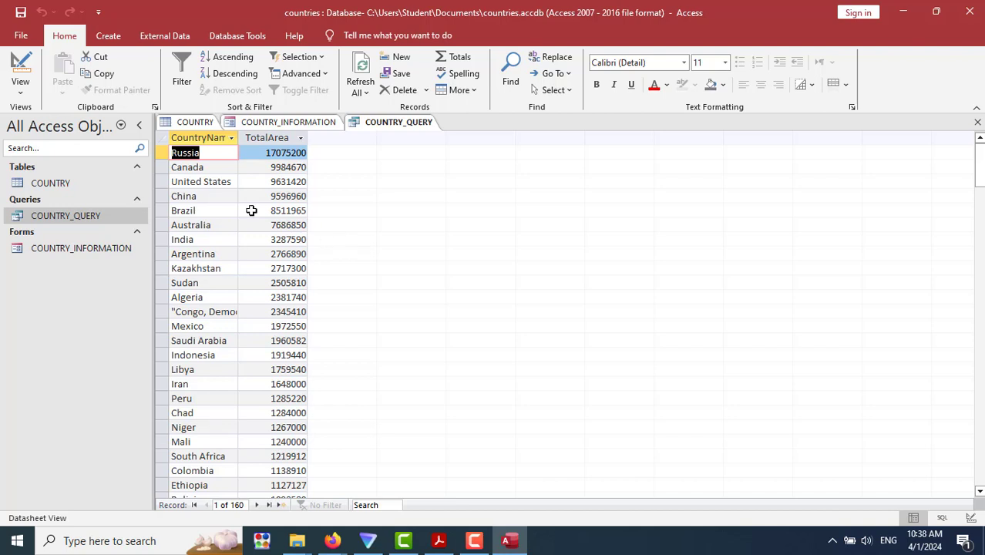
pyautogui.click(21, 86)
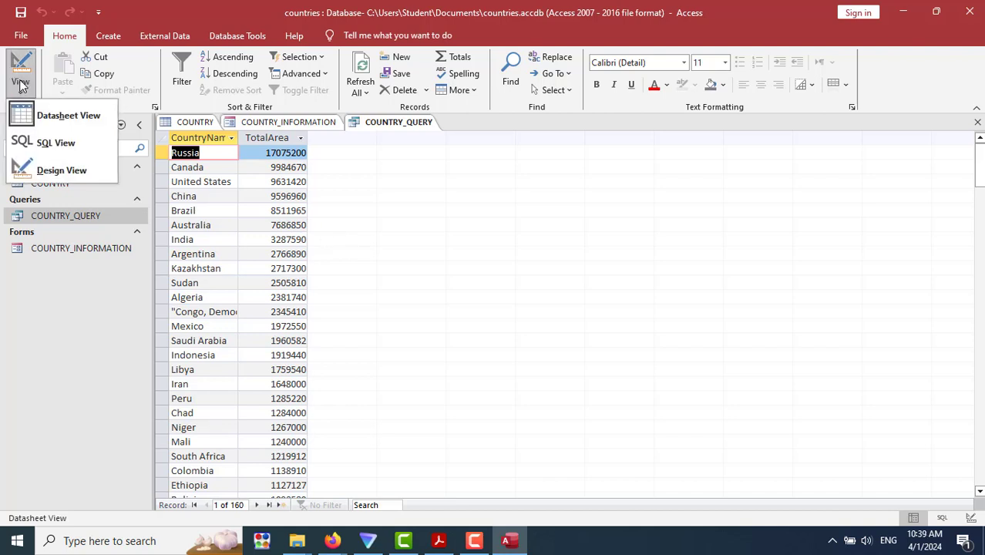
pyautogui.click(21, 86)
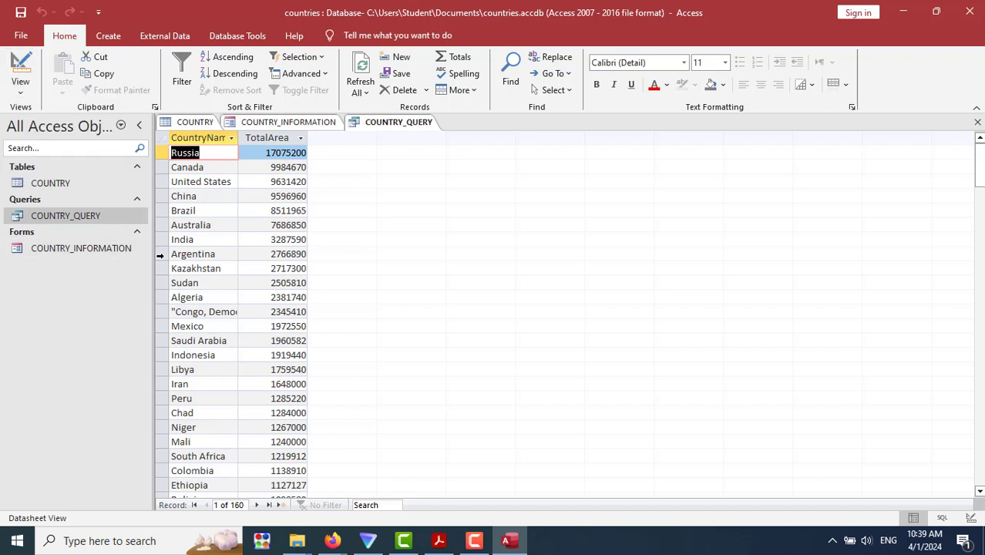
pyautogui.scroll(-4, 258, 316)
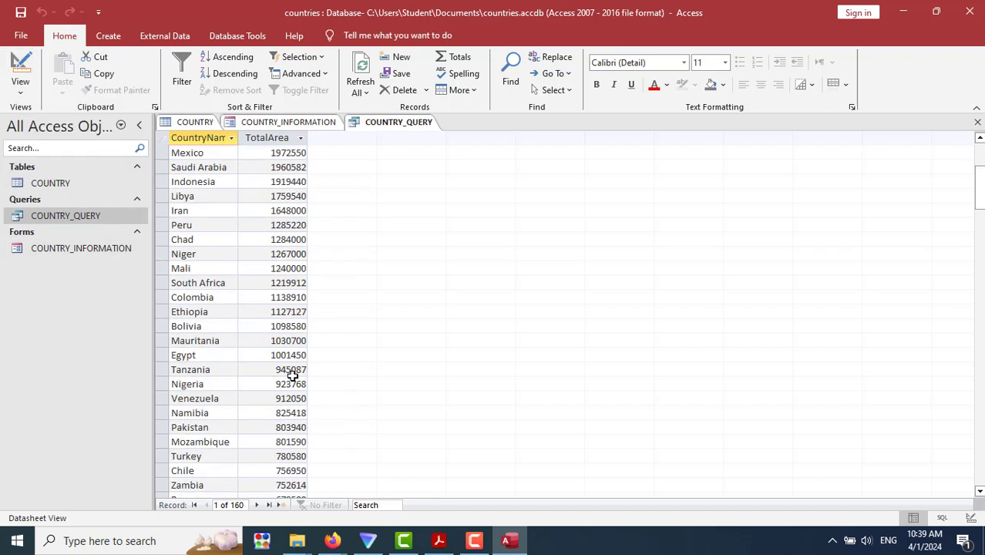
# Reopen COUNTRY_QUERY in Design View and set the TotalArea criterion to <=2000000 without quotation marks.
pyautogui.click(29, 89)
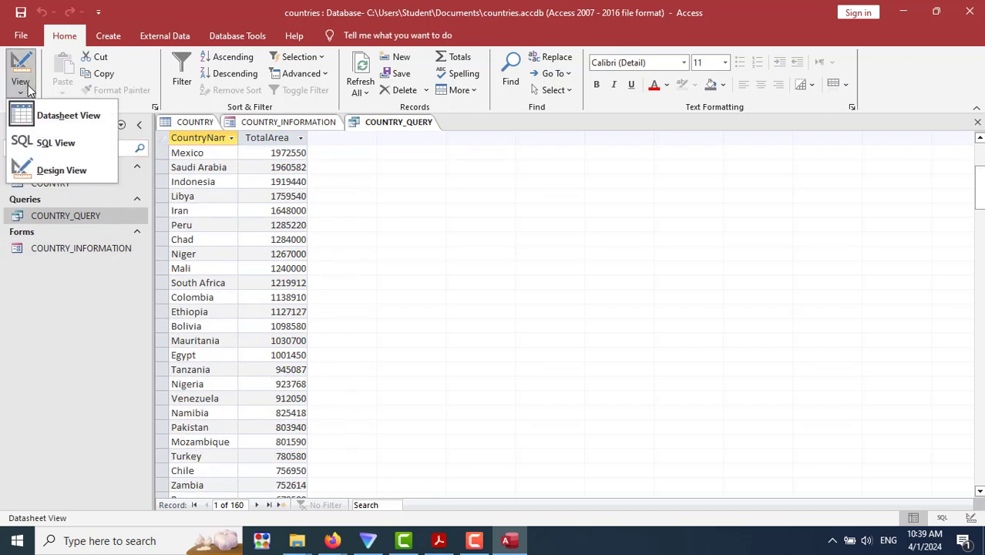
pyautogui.click(54, 170)
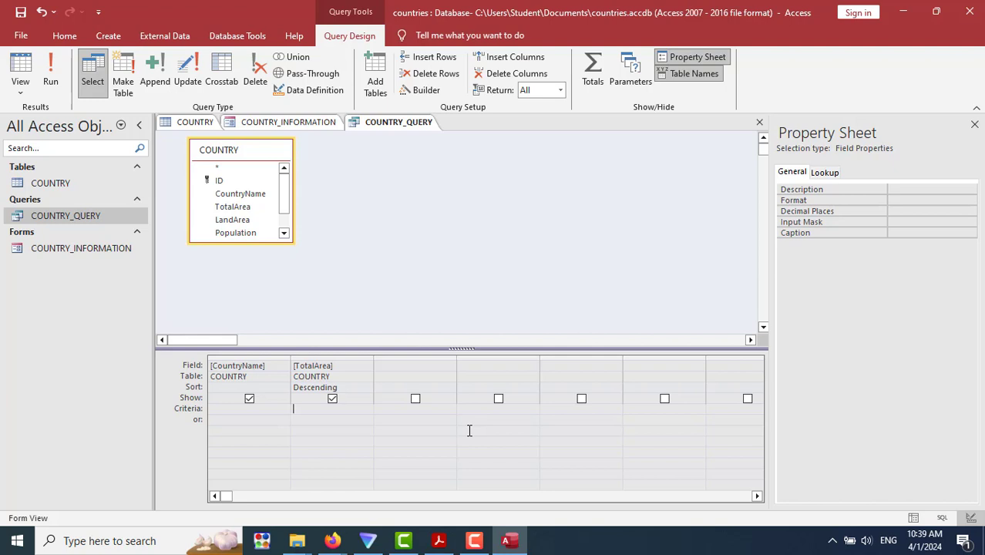
pyautogui.write('<= 2000000')
pyautogui.press('Tab')
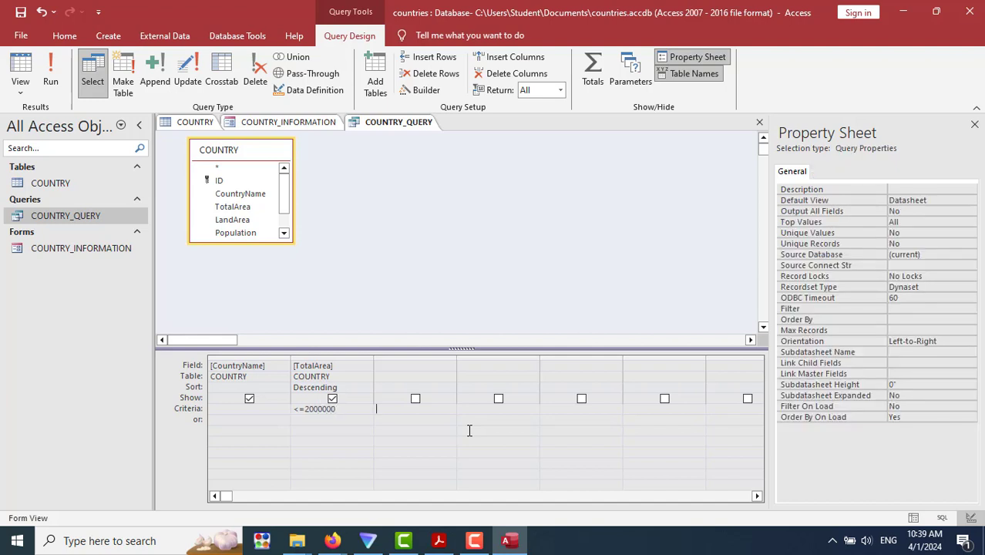
# Run COUNTRY_QUERY and review the returned countries and their total areas.
pyautogui.click(50, 77)
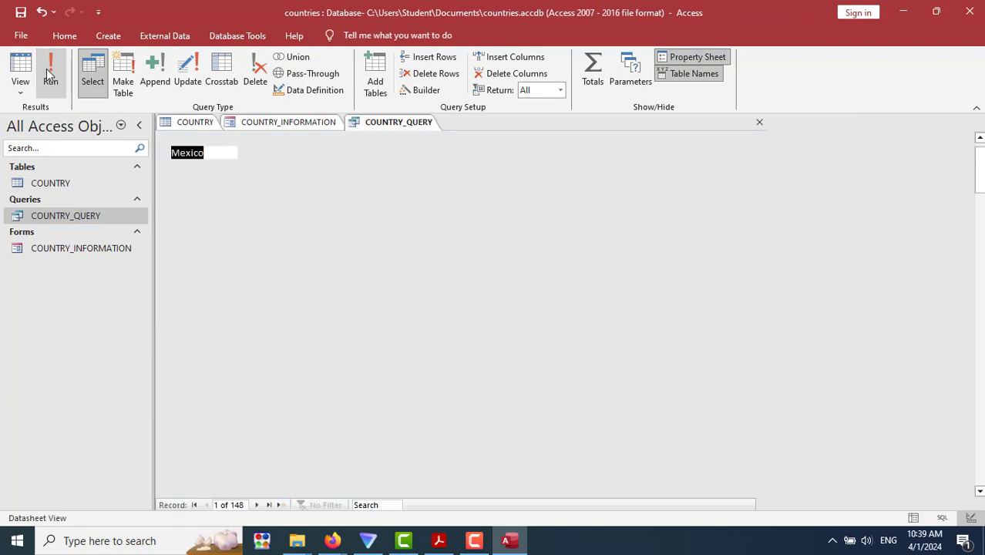
pyautogui.scroll(-15, 485, 316)
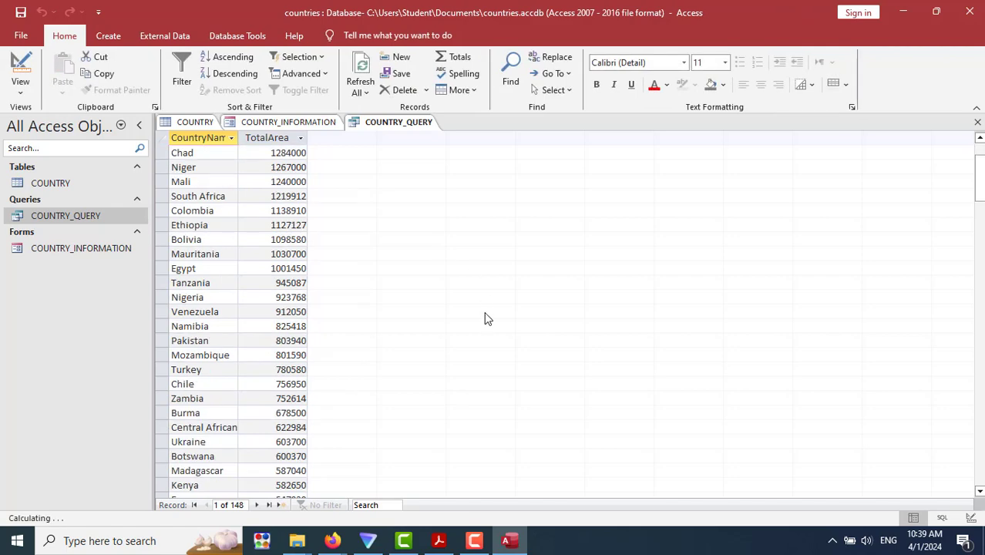
pyautogui.scroll(20, 485, 316)
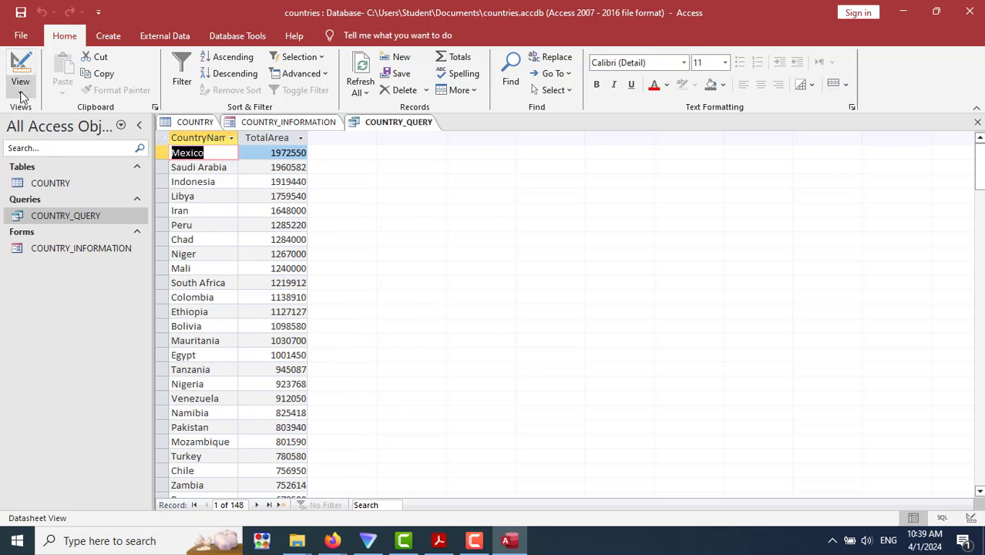
# Return COUNTRY_QUERY to Design View and inspect the choices for its Output All Fields property.
pyautogui.click(21, 69)
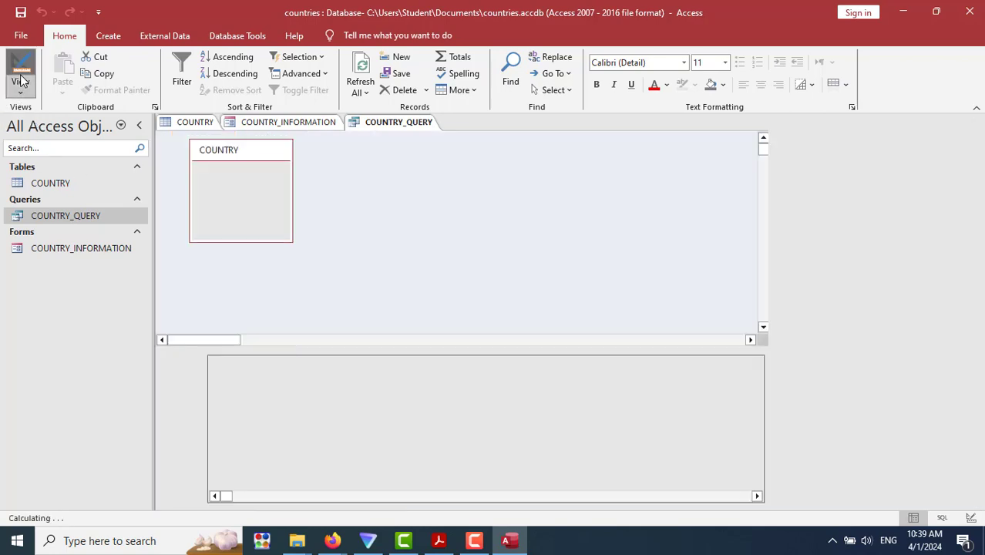
pyautogui.click(21, 89)
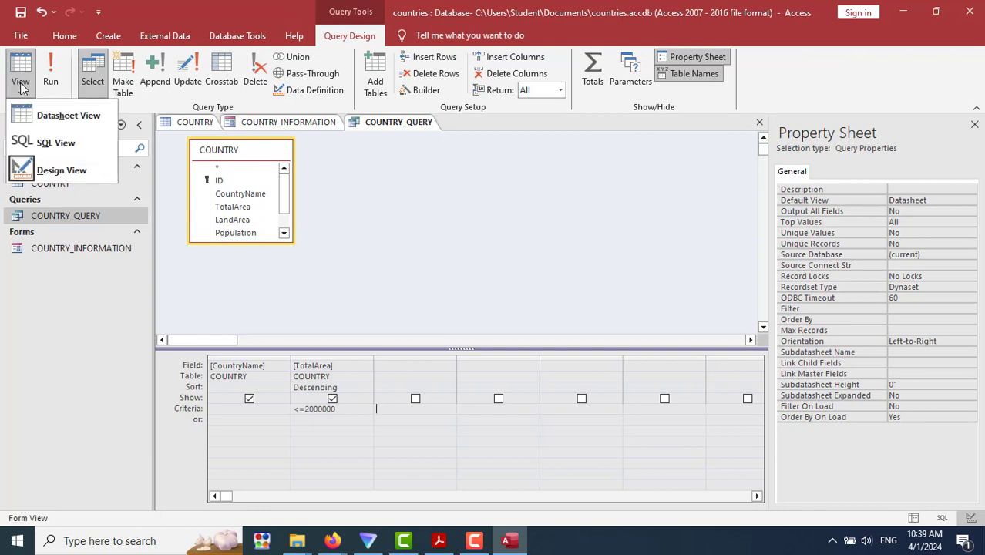
pyautogui.click(70, 170)
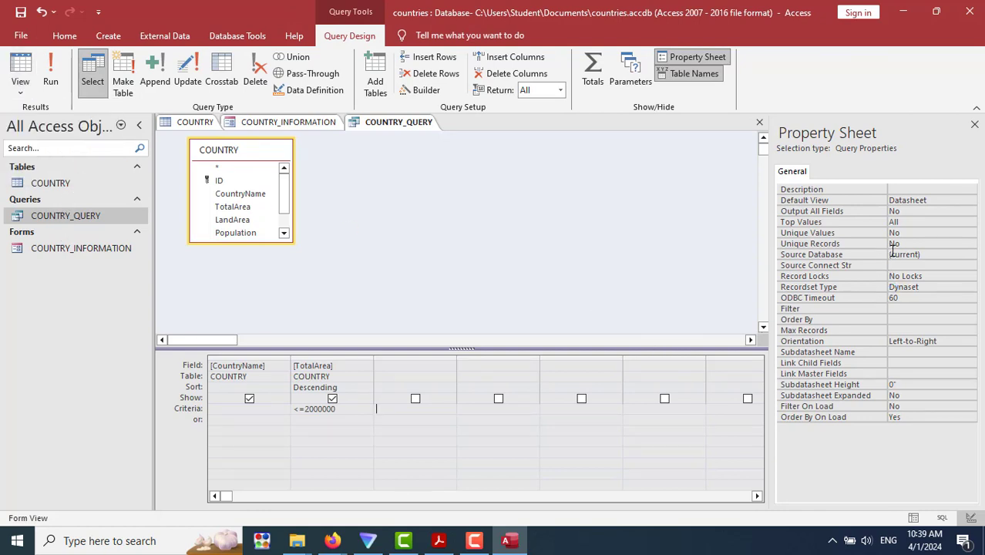
pyautogui.click(923, 213)
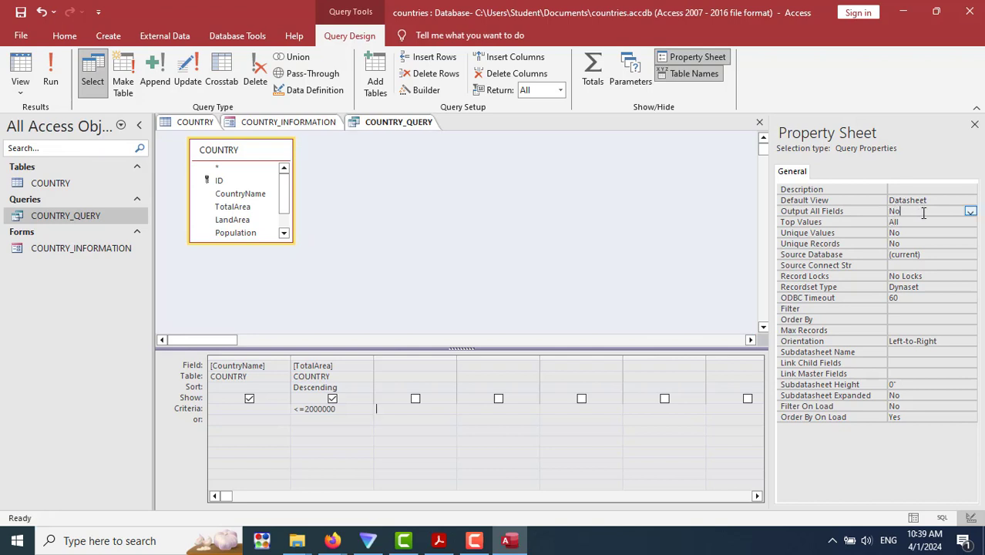
pyautogui.click(970, 212)
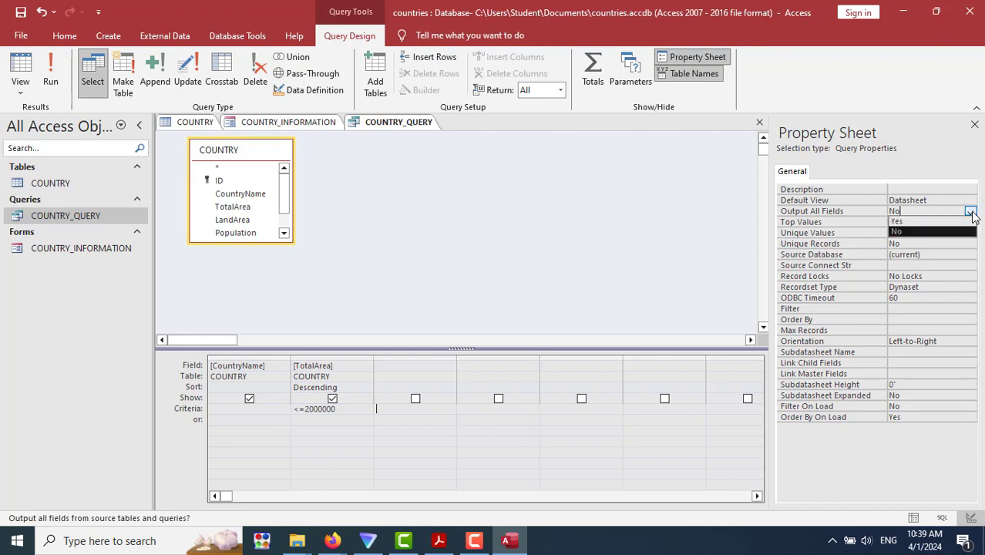
pyautogui.click(970, 213)
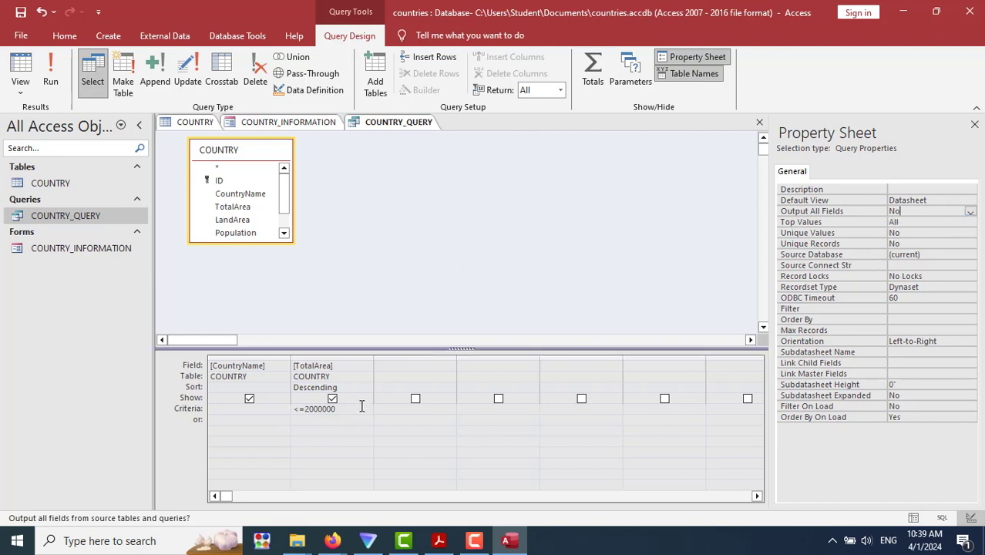
# Set the Format property of the query's TotalArea field to Fixed.
pyautogui.click(361, 406)
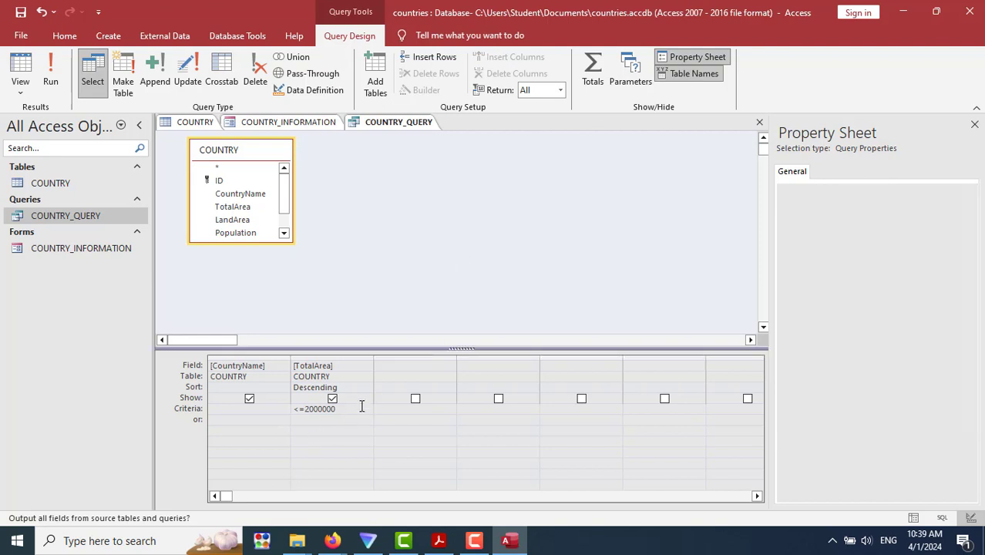
pyautogui.click(333, 367)
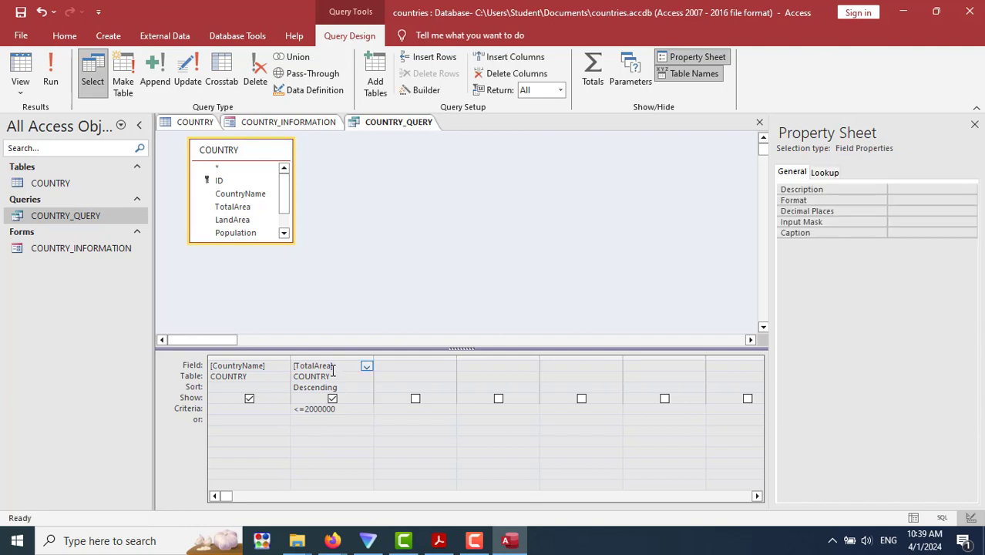
pyautogui.click(351, 409)
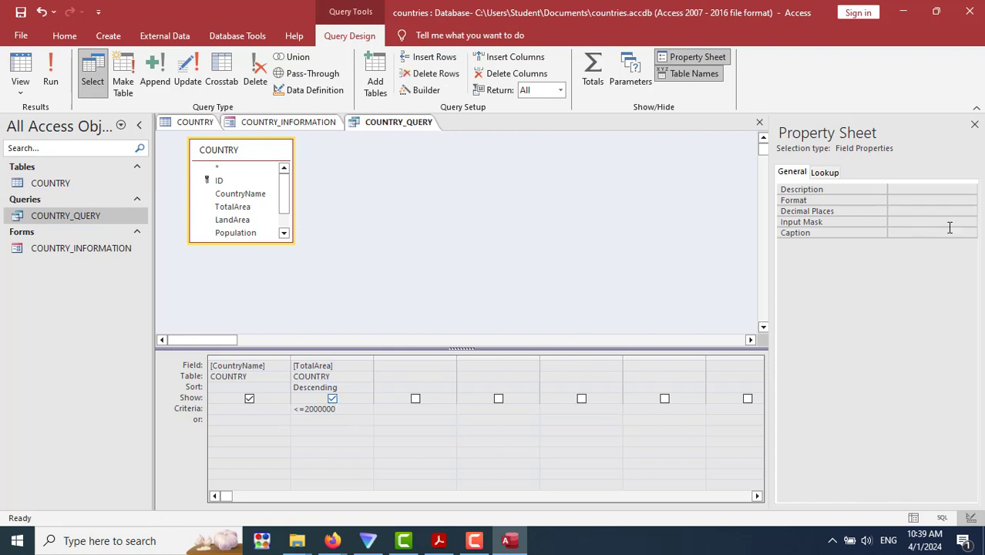
pyautogui.click(954, 201)
pyautogui.click(969, 200)
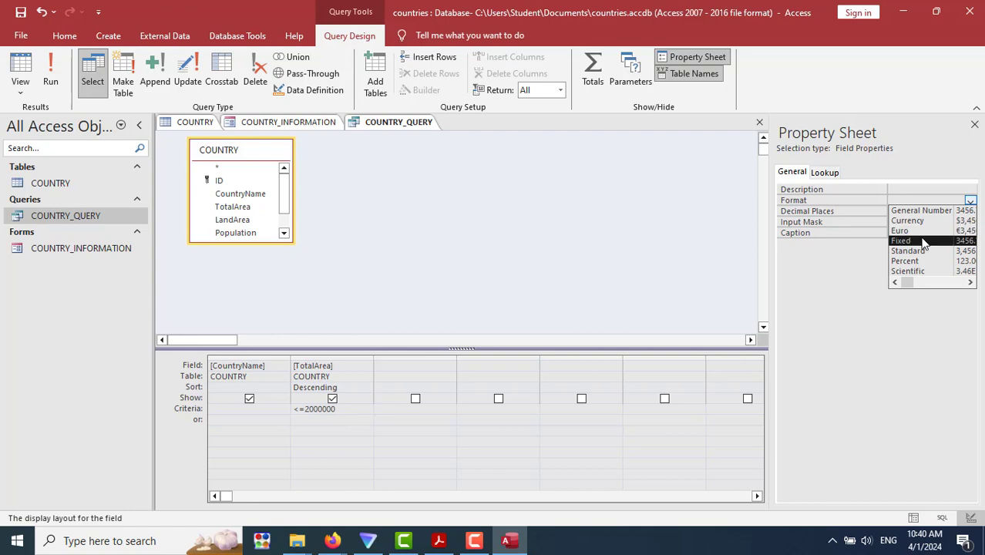
pyautogui.click(920, 241)
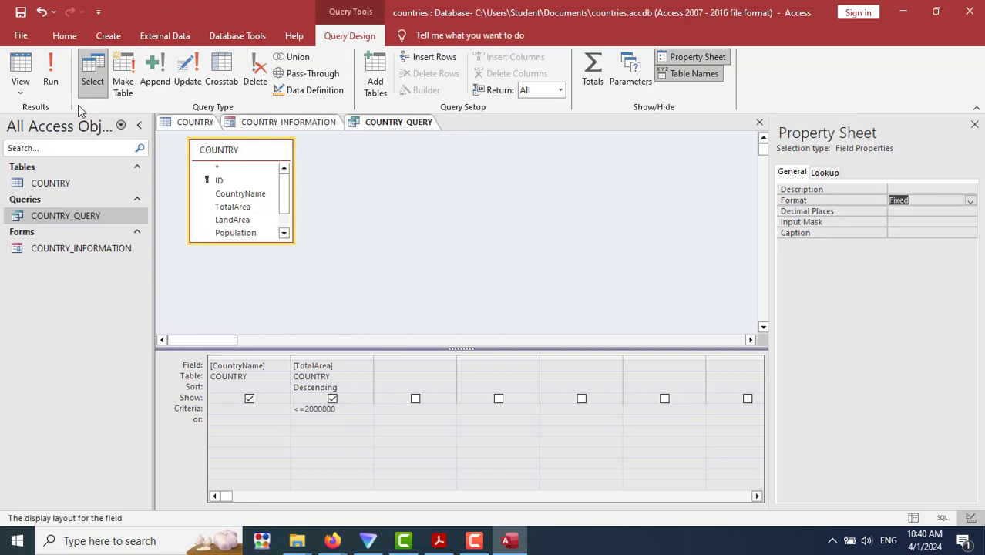
# Run the query with the Fixed format and review the TotalArea values through to the last record.
pyautogui.click(50, 77)
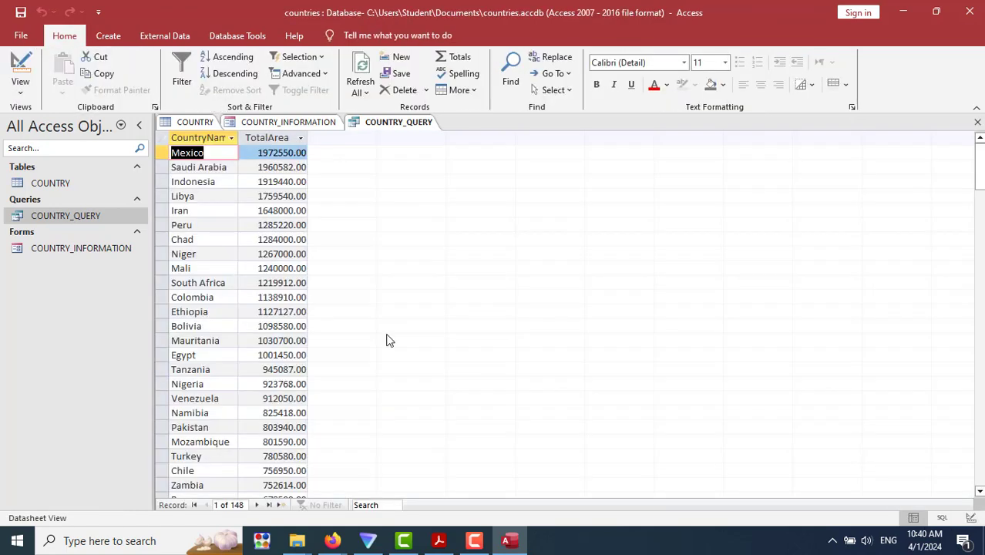
pyautogui.scroll(-20, 388, 335)
pyautogui.scroll(-20, 389, 337)
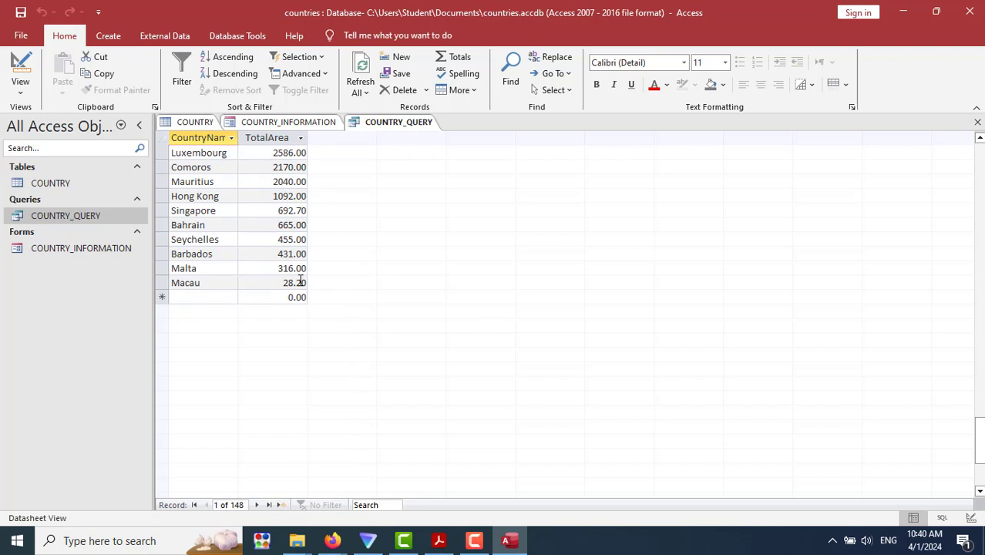
# Reopen the query in Design View, change the TotalArea criterion to >=2000000 and run it again.
pyautogui.click(21, 63)
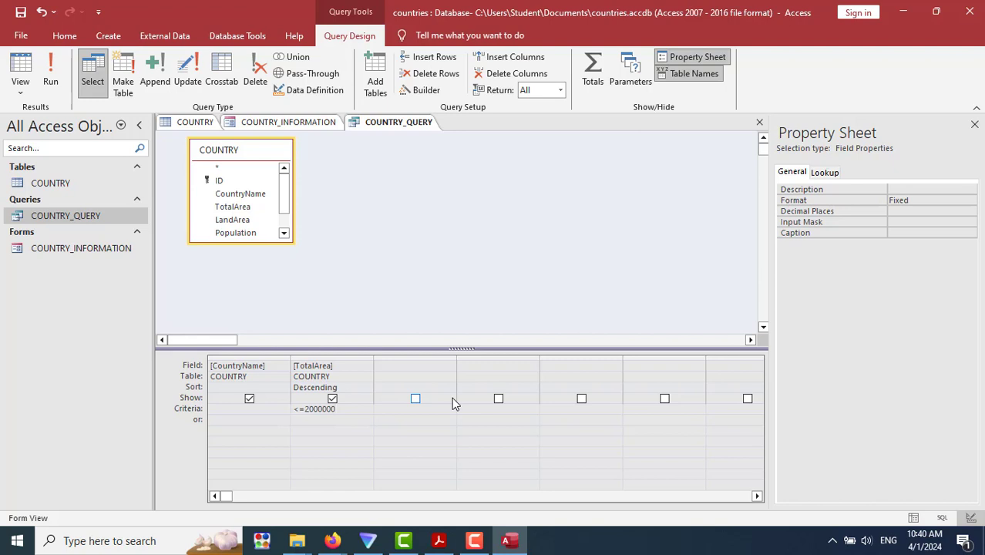
pyautogui.click(297, 410)
pyautogui.press('BackSpace')
pyautogui.write('>')
pyautogui.click(54, 83)
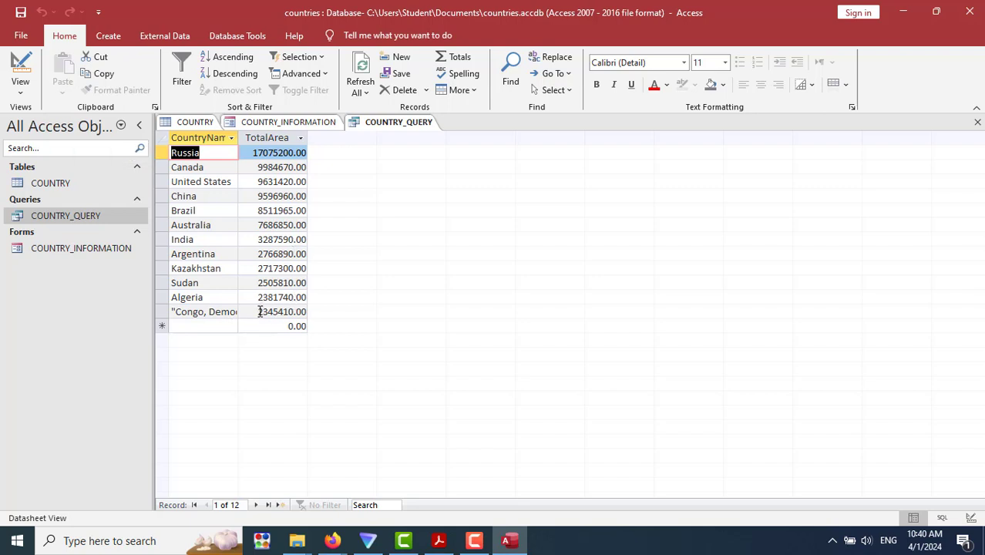
pyautogui.click(260, 312)
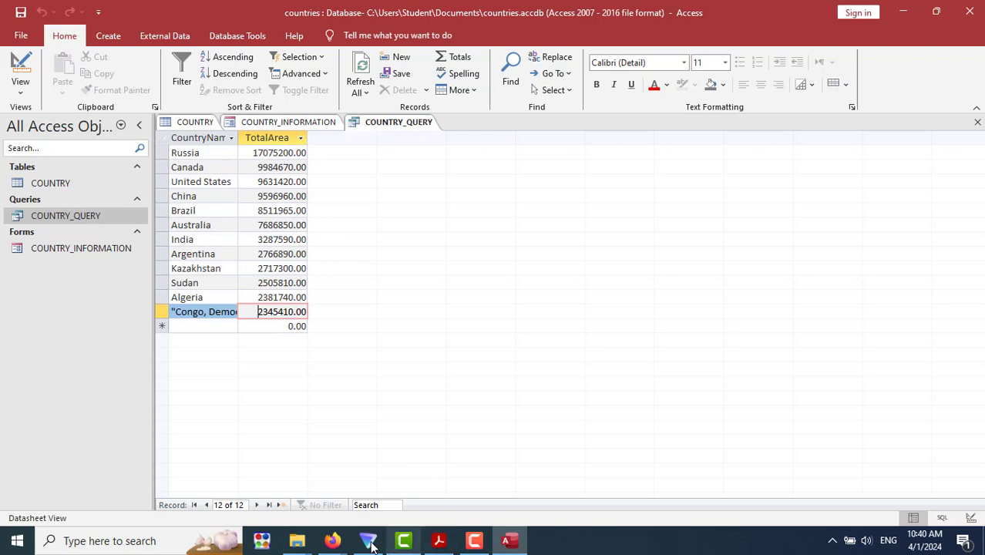
# Switch to Chapter 2.pdf in Acrobat and read the exercise 2.4 query requirements on page 29.
pyautogui.click(437, 543)
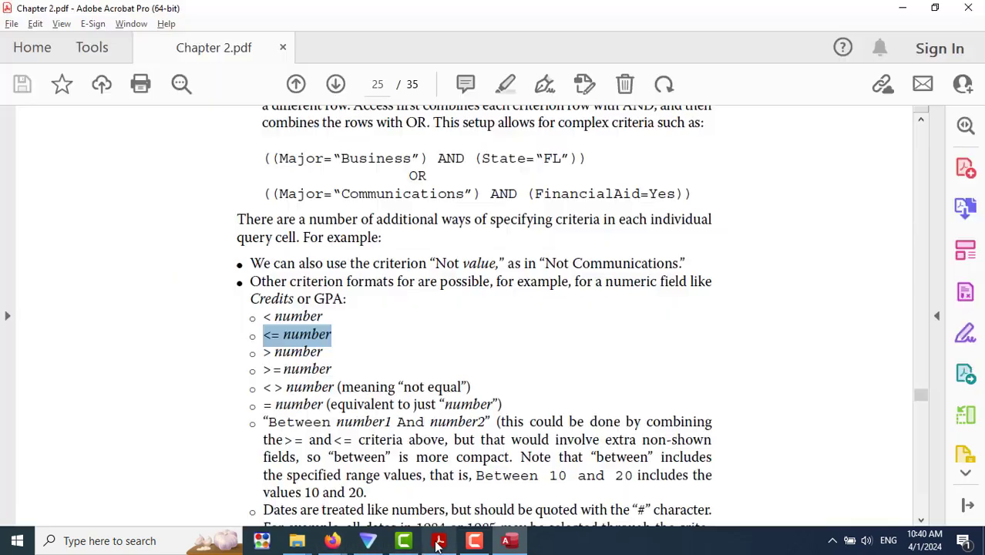
pyautogui.scroll(-10, 718, 406)
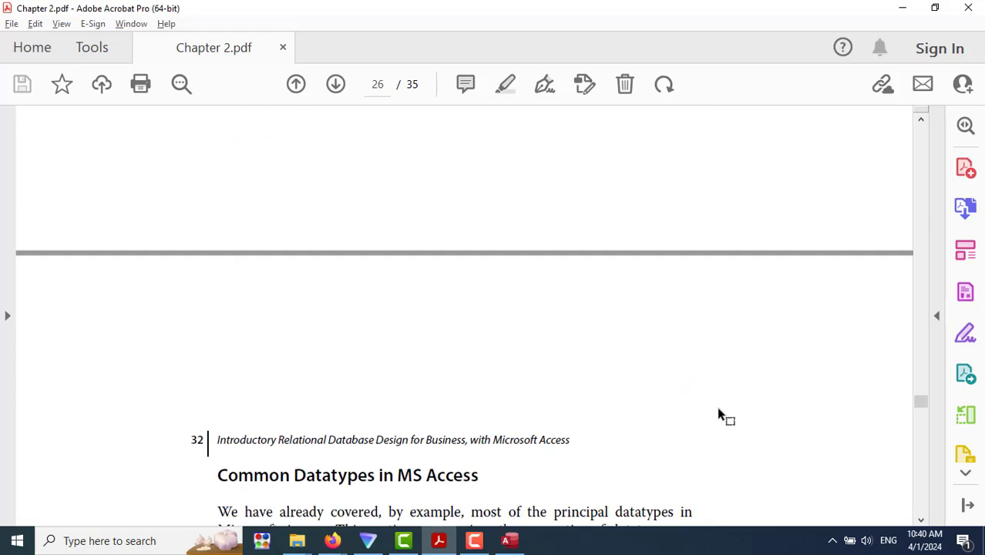
pyautogui.scroll(-15, 718, 414)
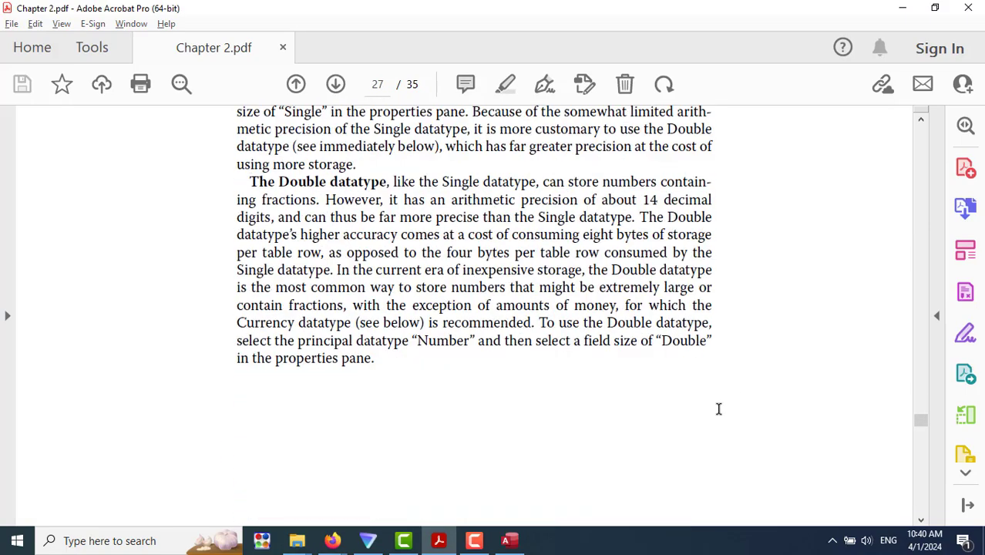
pyautogui.scroll(-12, 717, 408)
pyautogui.scroll(3, 717, 405)
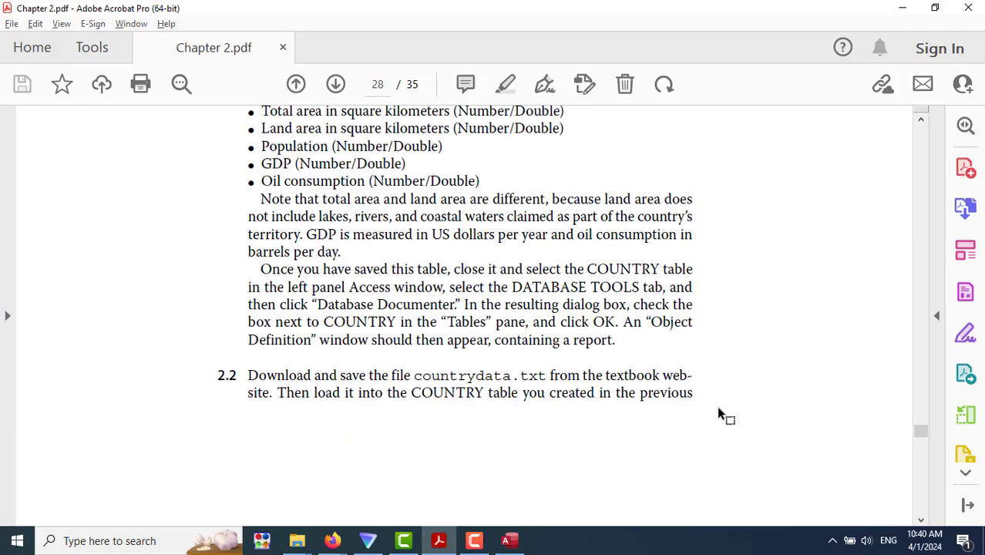
pyautogui.scroll(-15, 717, 409)
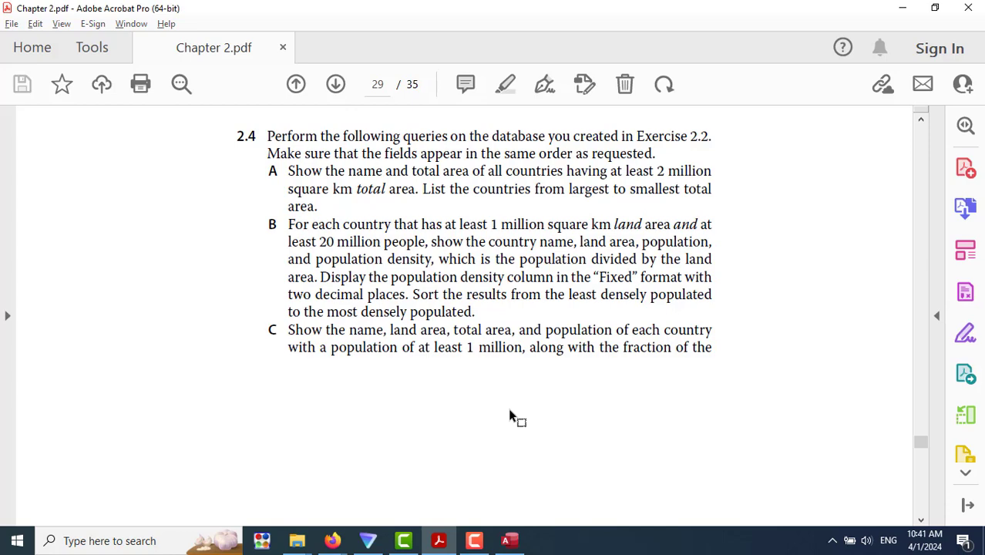
# Return to Access and compare the COUNTRY_QUERY results with exercise 2.4 A in the PDF.
pyautogui.click(509, 540)
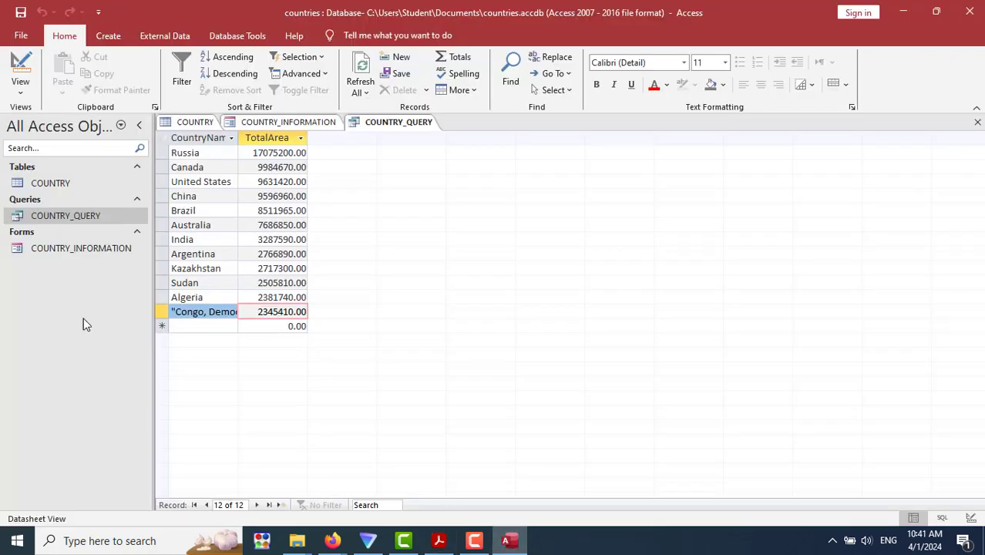
pyautogui.click(77, 220)
pyautogui.hotkey('alt', 'Tab')
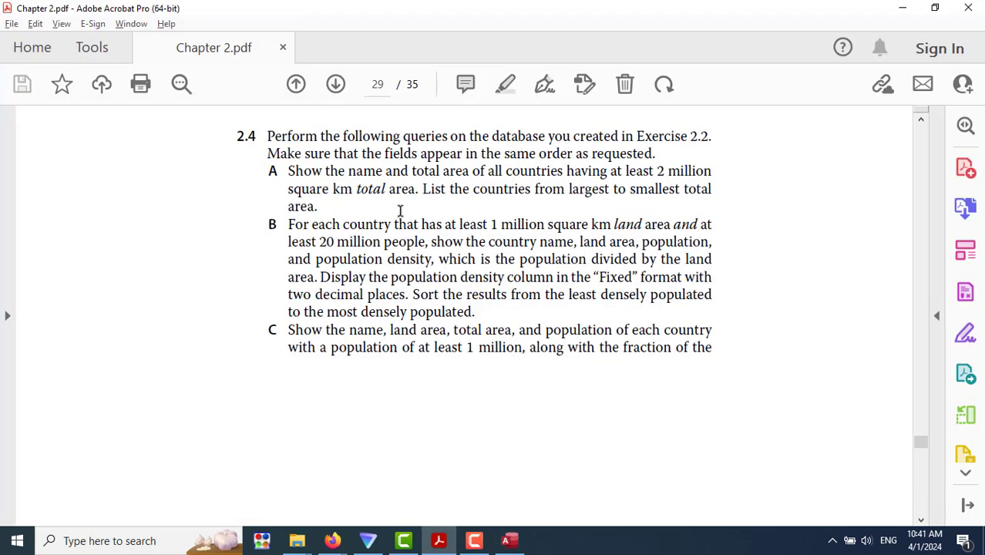
pyautogui.hotkey('alt', 'Tab')
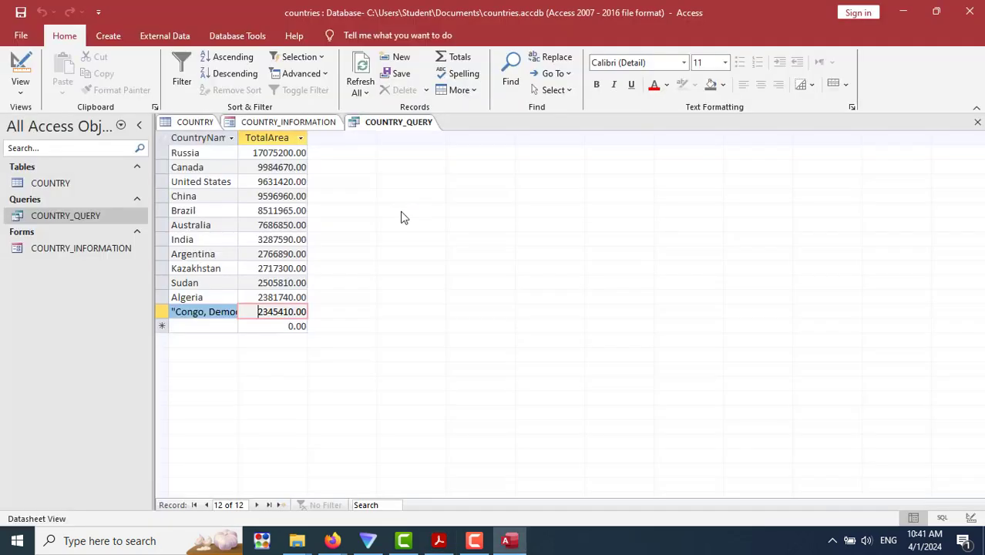
# Try to rename COUNTRY_QUERY while its datasheet is open.
pyautogui.click(79, 219)
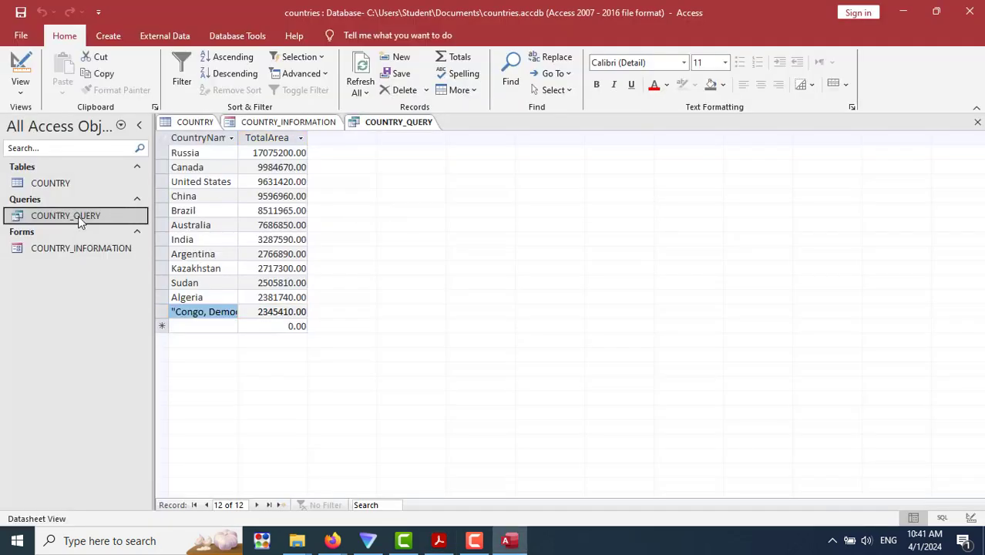
pyautogui.rightClick(78, 218)
pyautogui.click(124, 298)
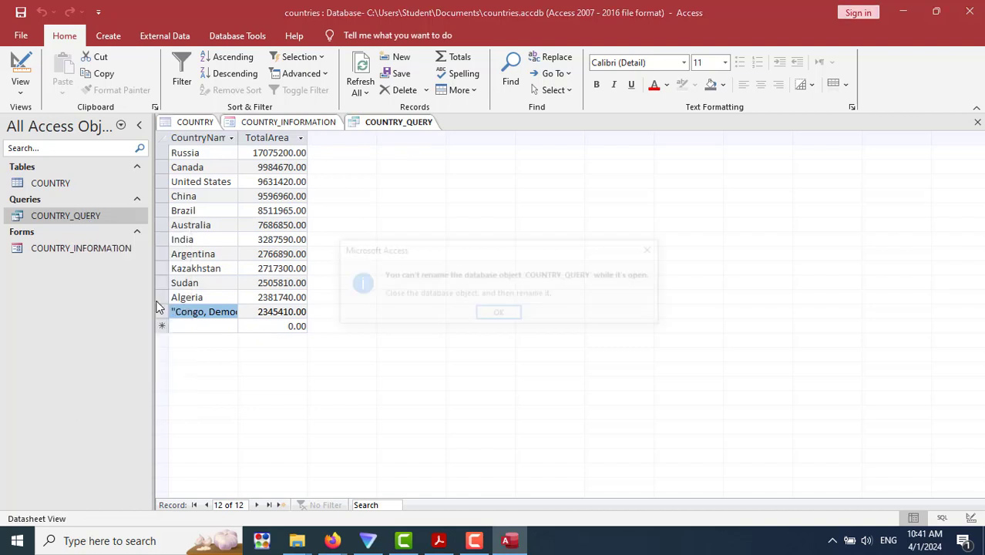
pyautogui.press('Return')
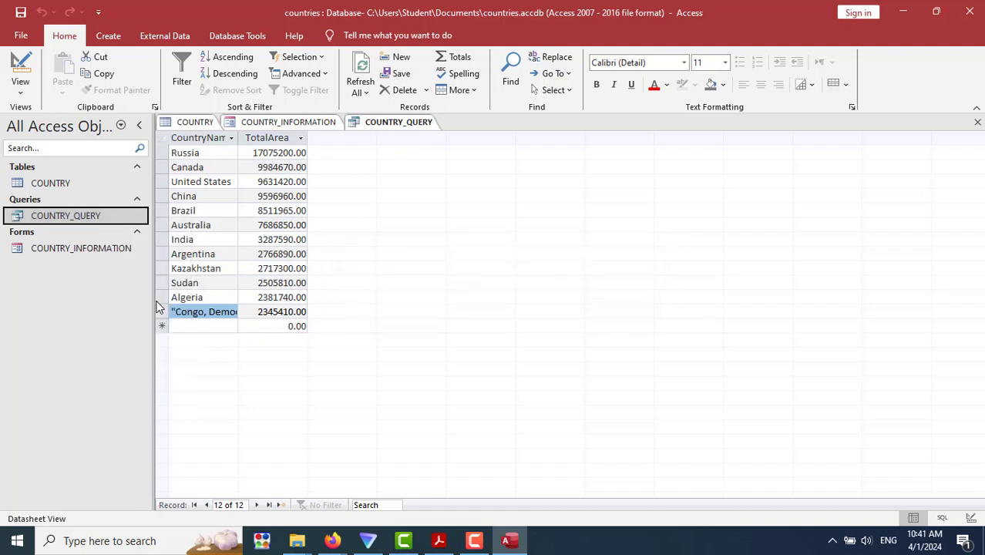
# Close the COUNTRY_QUERY datasheet and save the changes to its design.
pyautogui.rightClick(377, 125)
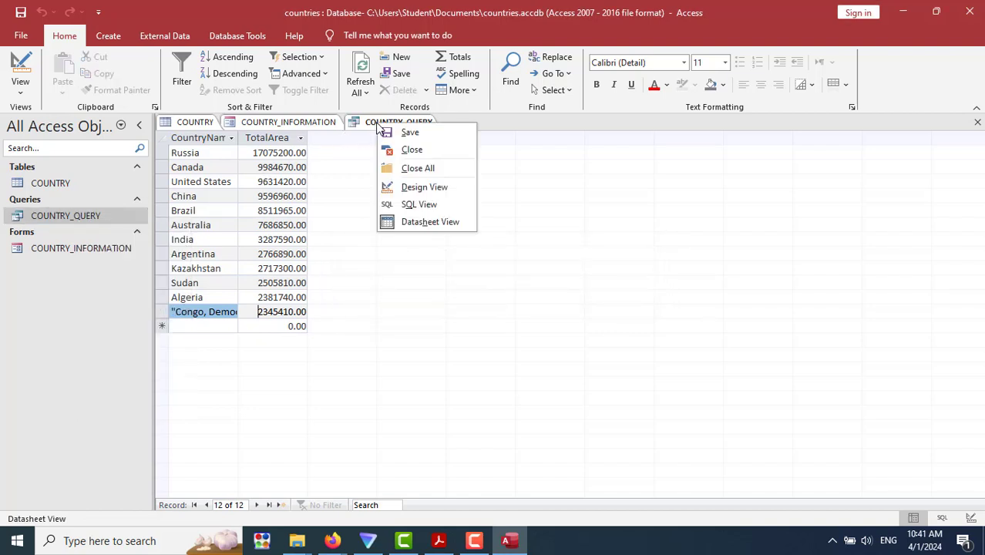
pyautogui.click(409, 150)
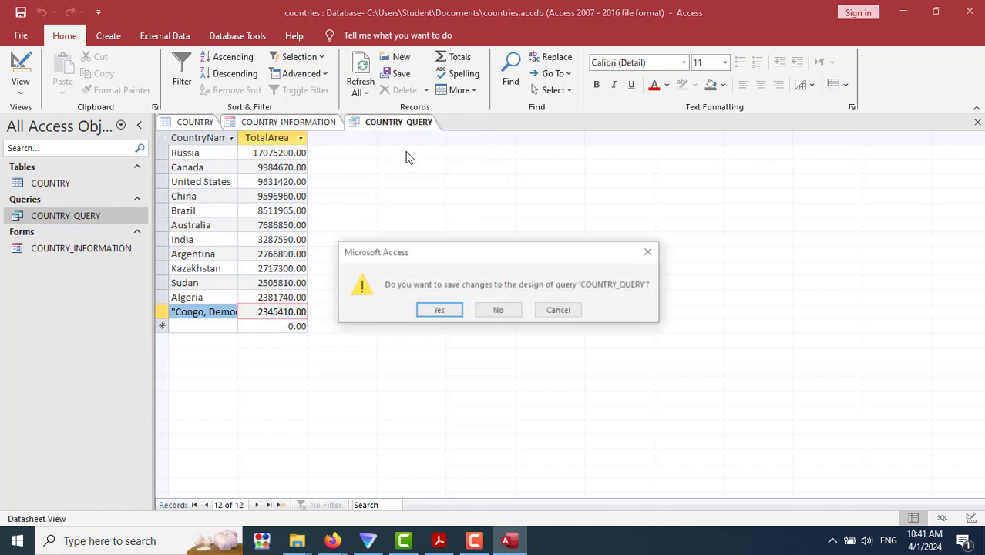
pyautogui.click(439, 310)
# Rename the COUNTRY_QUERY query as TOTAL_AREA.
pyautogui.rightClick(53, 217)
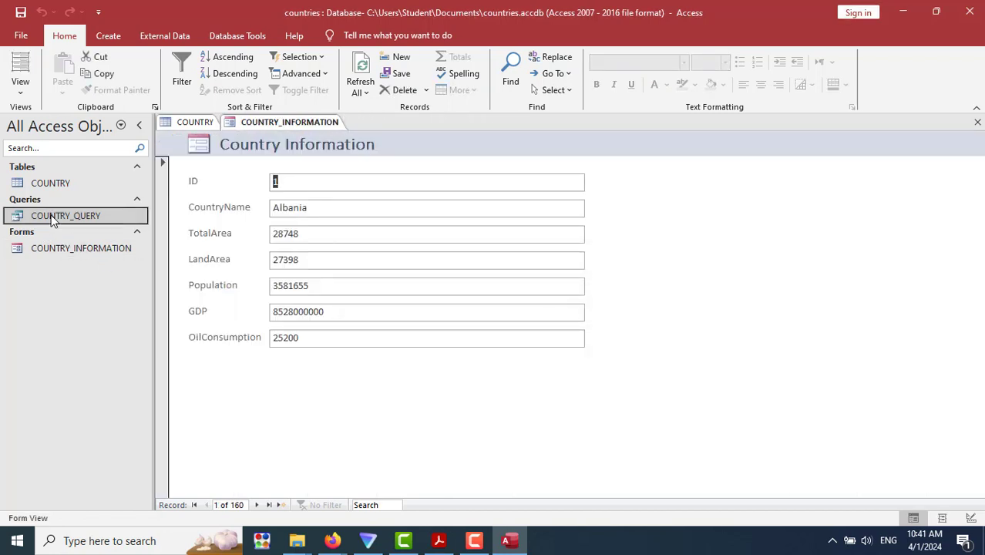
pyautogui.click(102, 299)
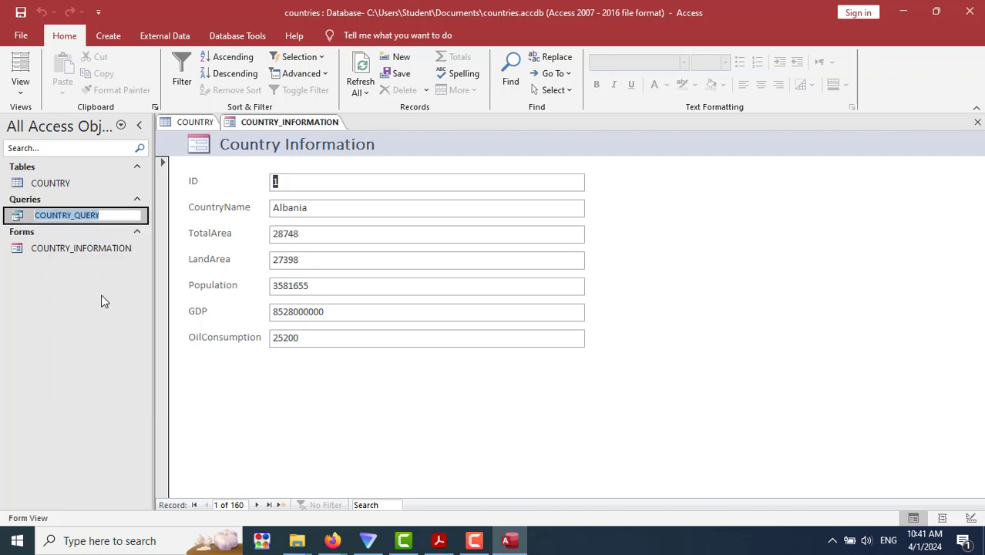
pyautogui.write('Total')
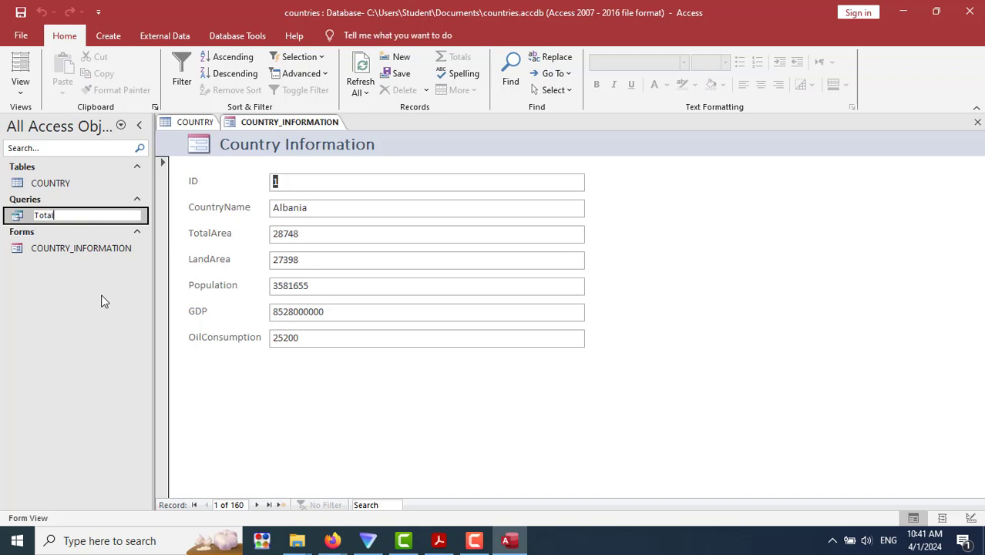
pyautogui.press('BackSpace')
pyautogui.press('BackSpace')
pyautogui.press('BackSpace')
pyautogui.press('BackSpace')
pyautogui.press('BackSpace')
pyautogui.write('TOTAL_AREA')
pyautogui.press('Return')
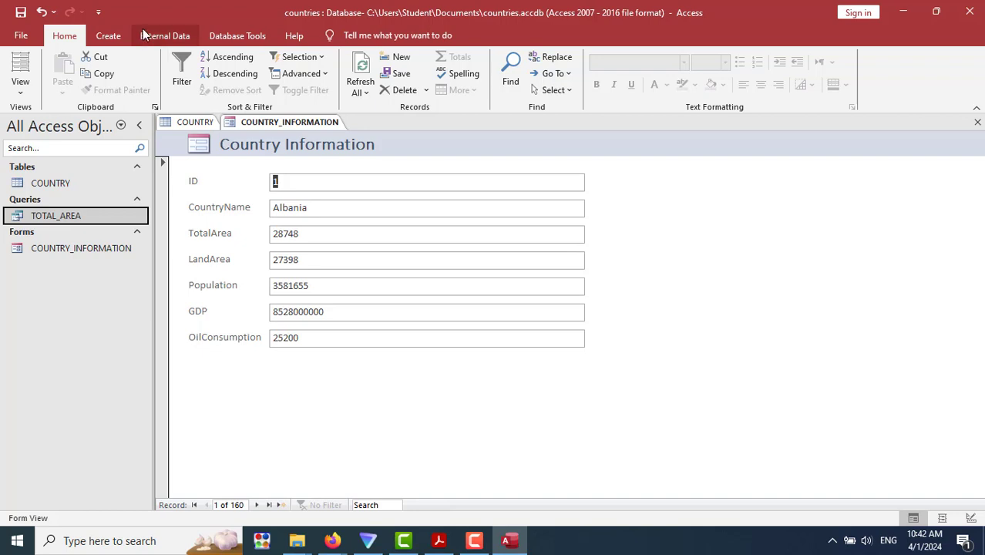
# Start a new query with the Simple Query Wizard, using the COUNTRY table as its source.
pyautogui.click(108, 35)
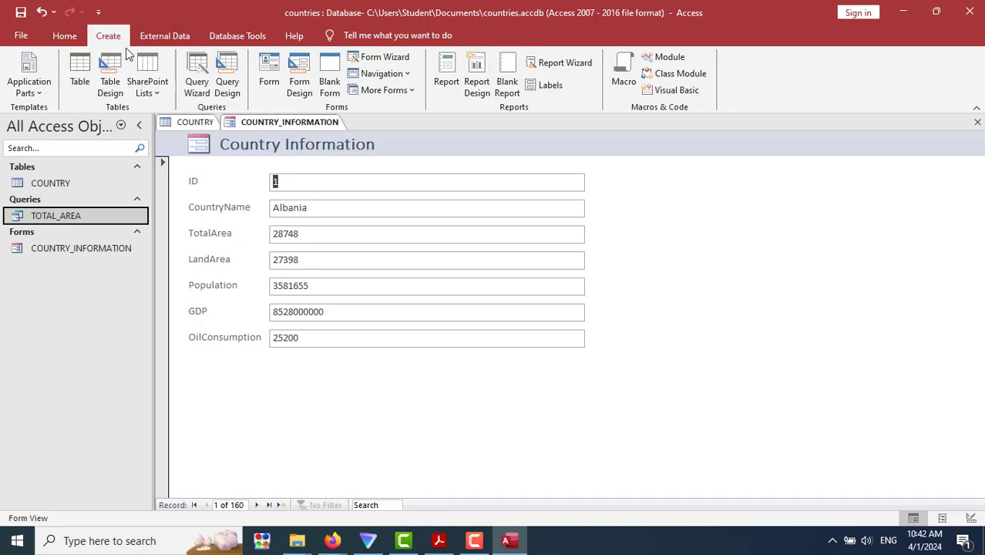
pyautogui.click(198, 70)
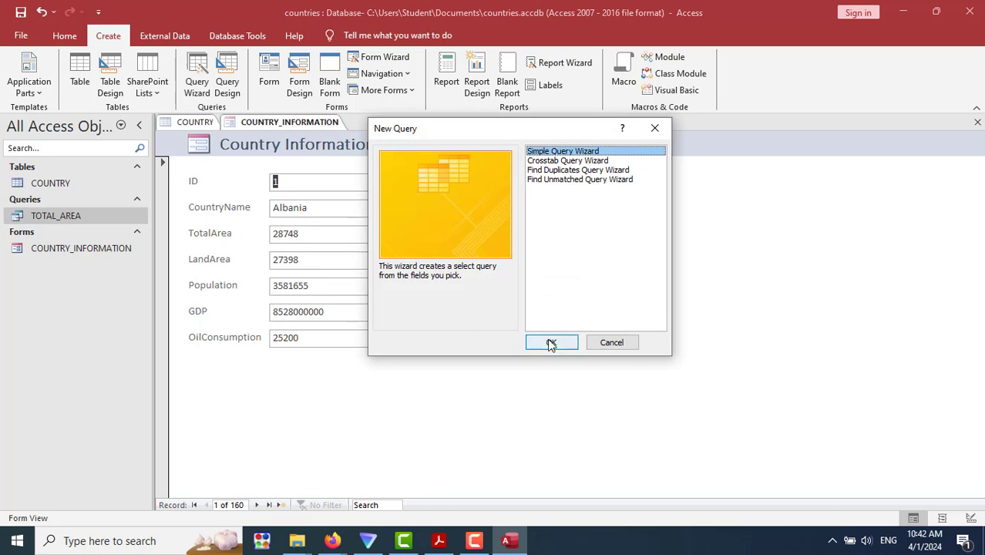
pyautogui.click(551, 343)
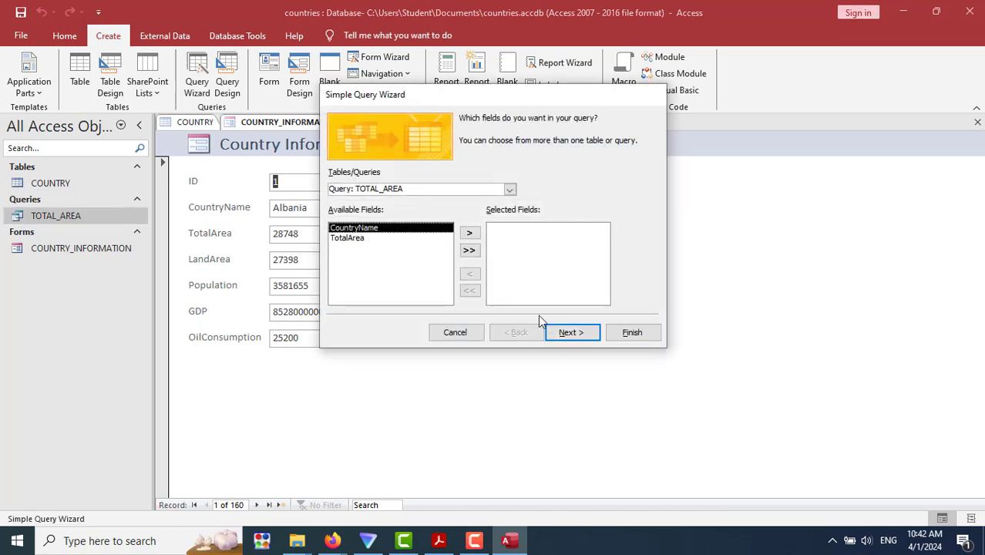
pyautogui.click(509, 190)
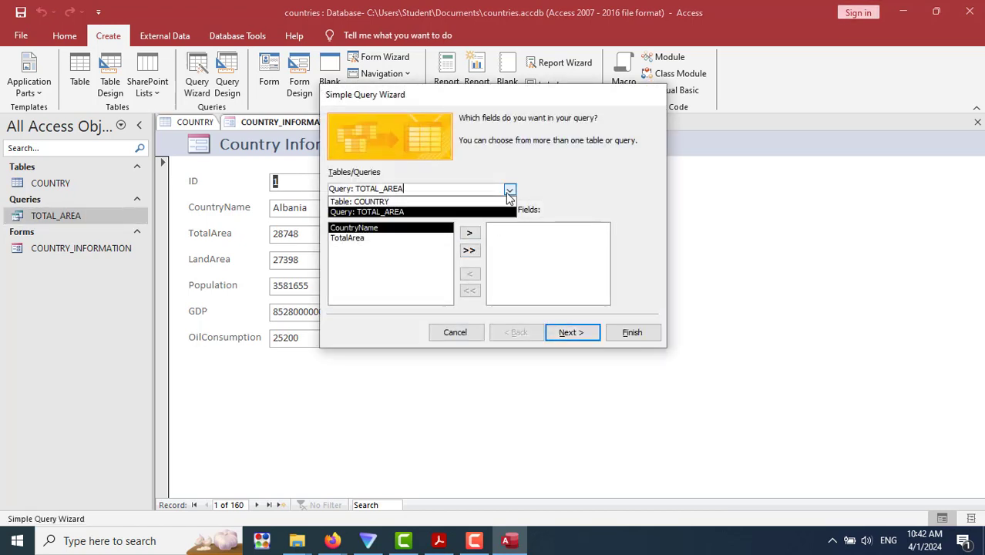
pyautogui.click(454, 202)
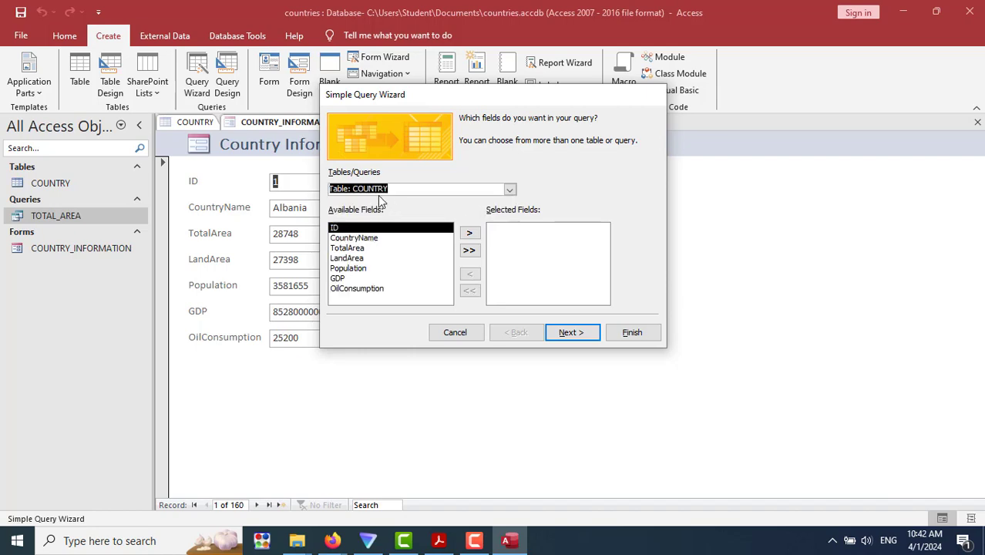
# Add the CountryName, LandArea and Population fields to the query in that order, checking them against exercise 2.4 B in Chapter 2.pdf.
pyautogui.hotkey('alt', 'Tab')
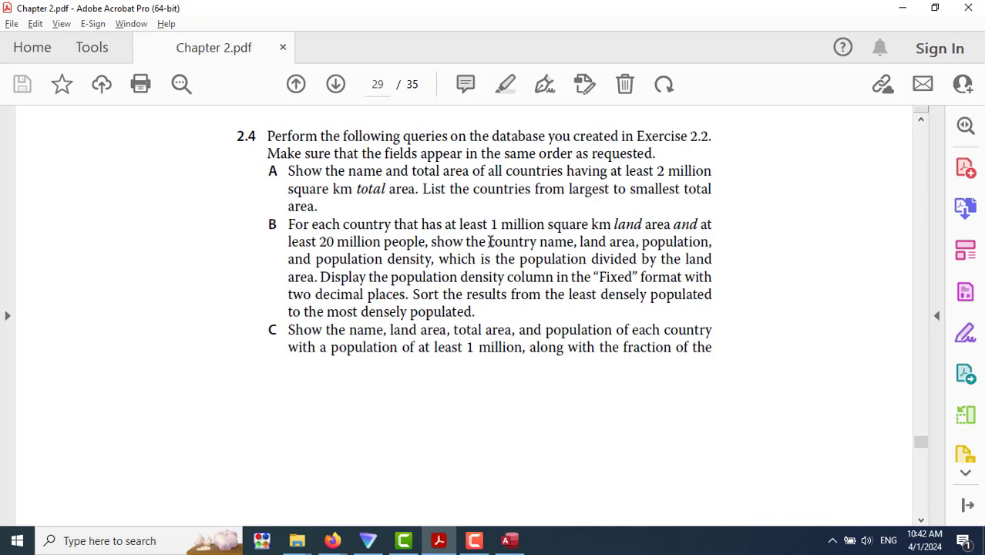
pyautogui.hotkey('alt', 'Tab')
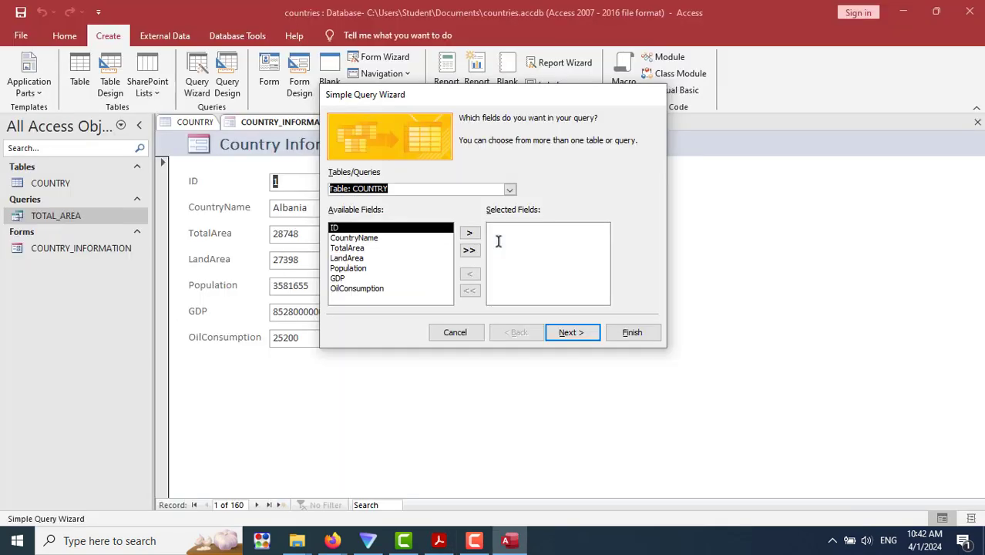
pyautogui.click(380, 238)
pyautogui.click(468, 234)
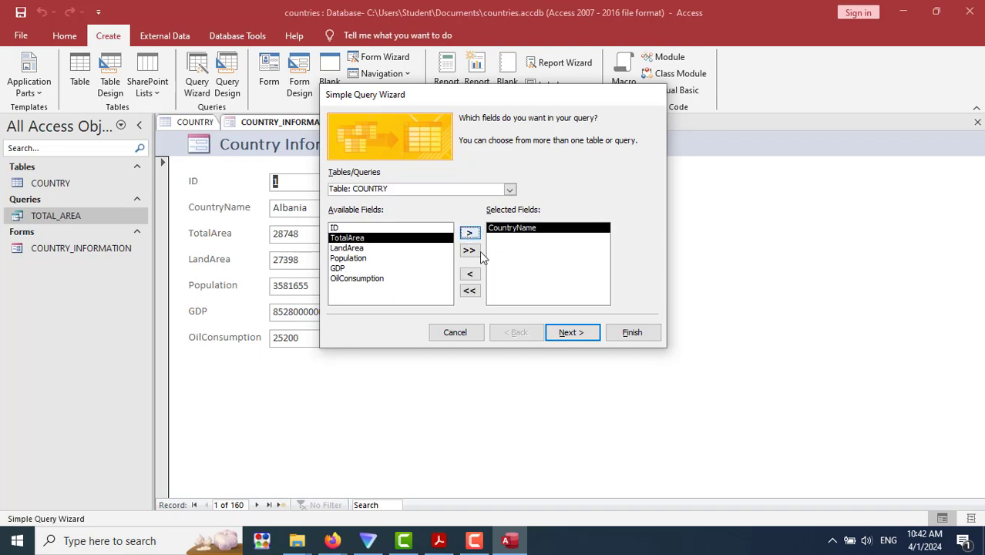
pyautogui.hotkey('alt', 'Tab')
pyautogui.hotkey('alt', 'Tab')
pyautogui.click(351, 247)
pyautogui.click(468, 233)
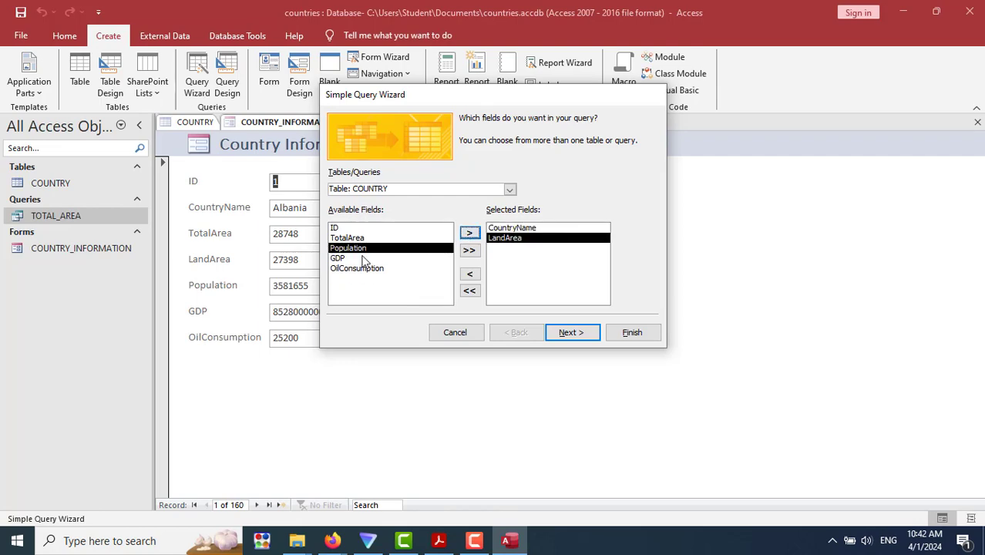
pyautogui.hotkey('alt', 'Tab')
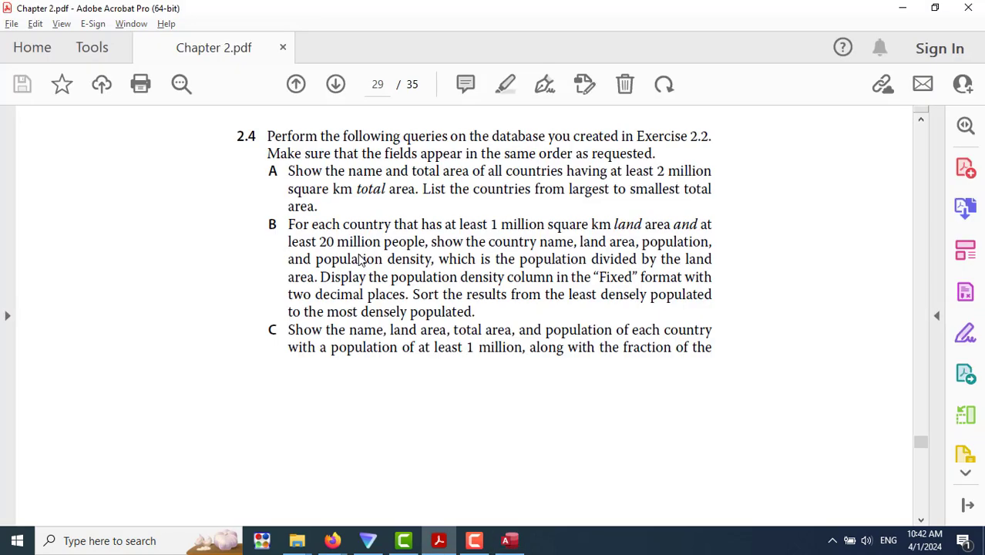
pyautogui.hotkey('alt', 'Tab')
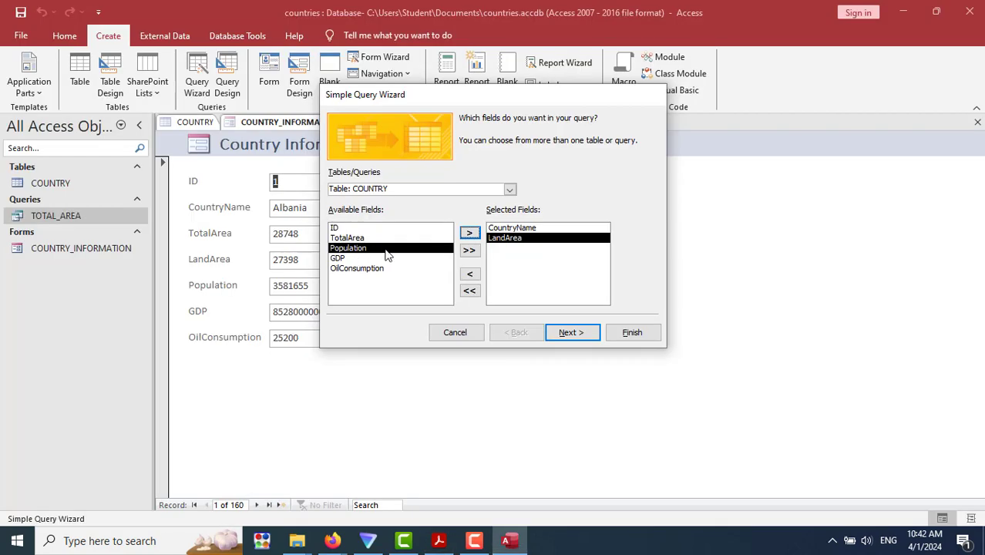
pyautogui.click(469, 234)
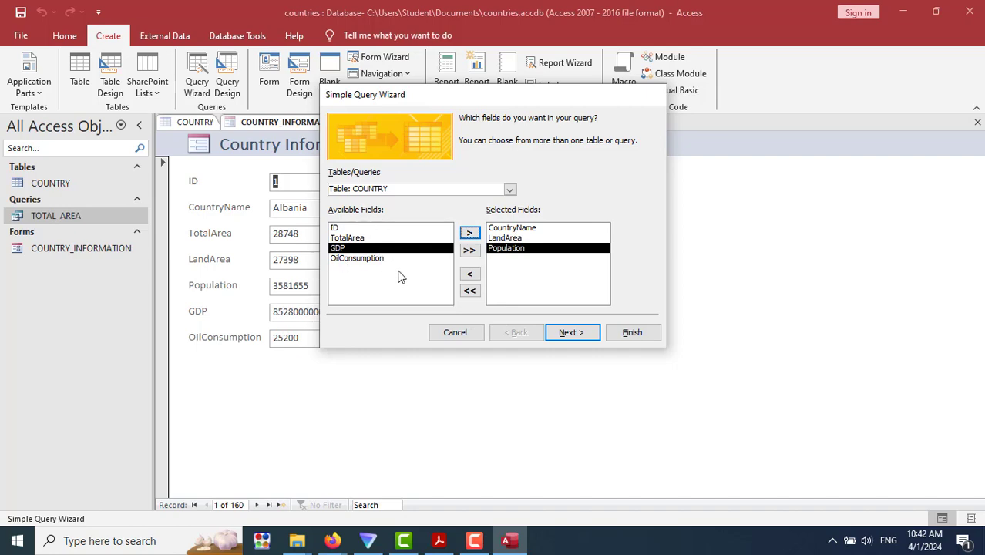
pyautogui.hotkey('alt', 'Tab')
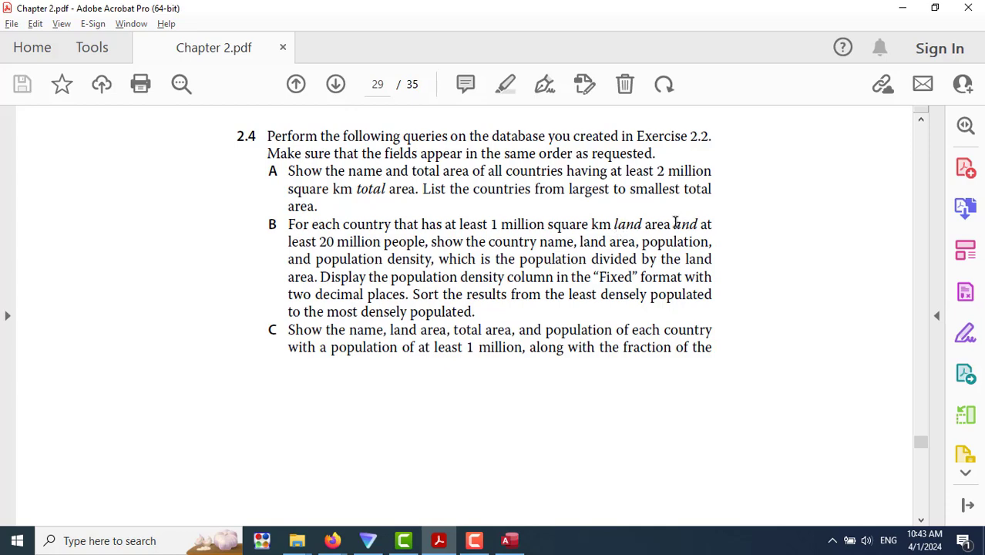
pyautogui.hotkey('alt', 'Tab')
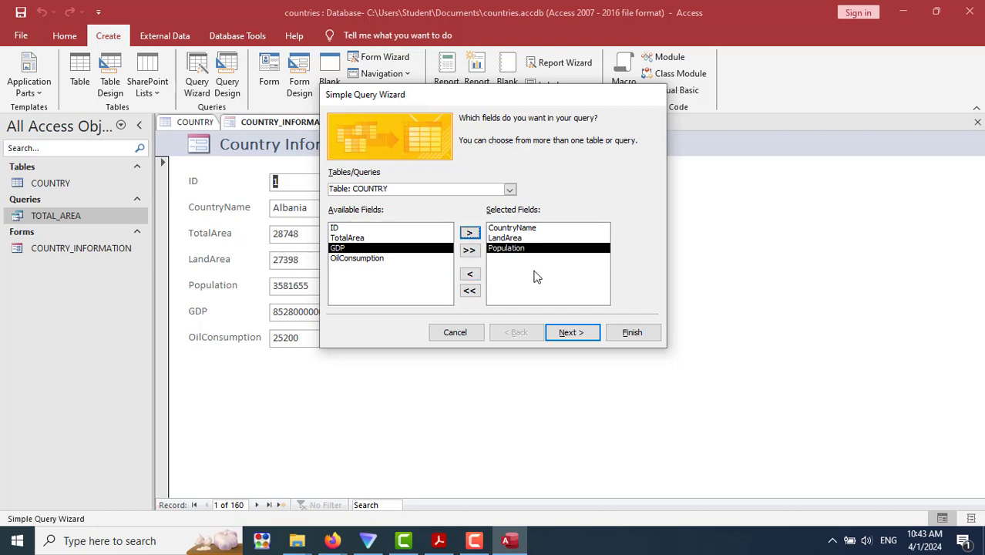
# Title the new query POPULATION_DENSITY and finish the wizard, opening the query to view its information.
pyautogui.click(570, 333)
pyautogui.click(570, 333)
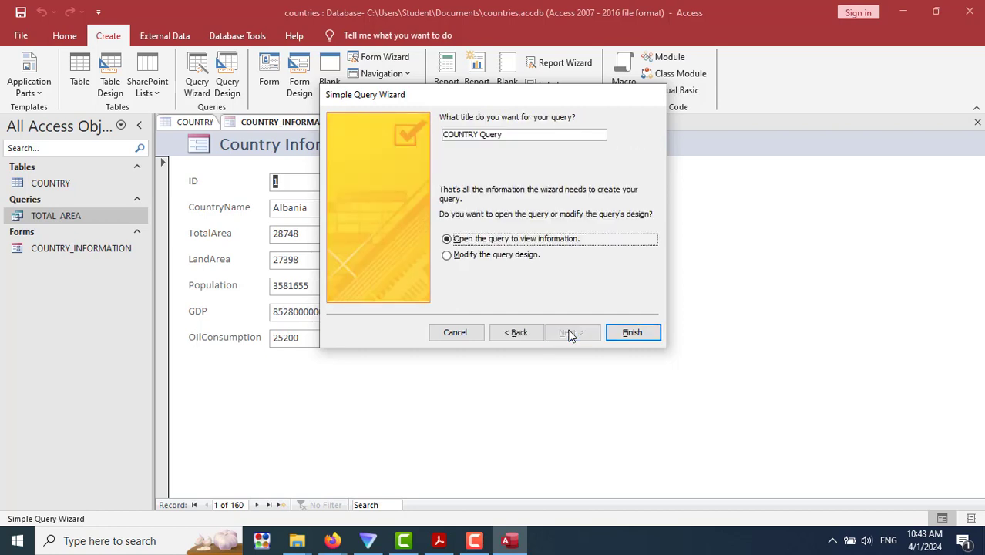
pyautogui.moveTo(523, 134); pyautogui.dragTo(379, 132)
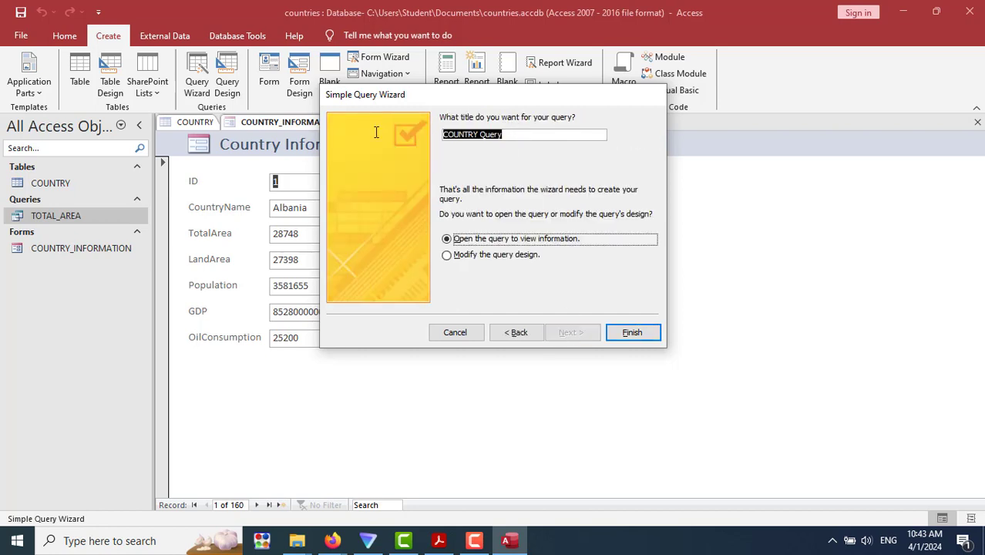
pyautogui.hotkey('alt', 'Tab')
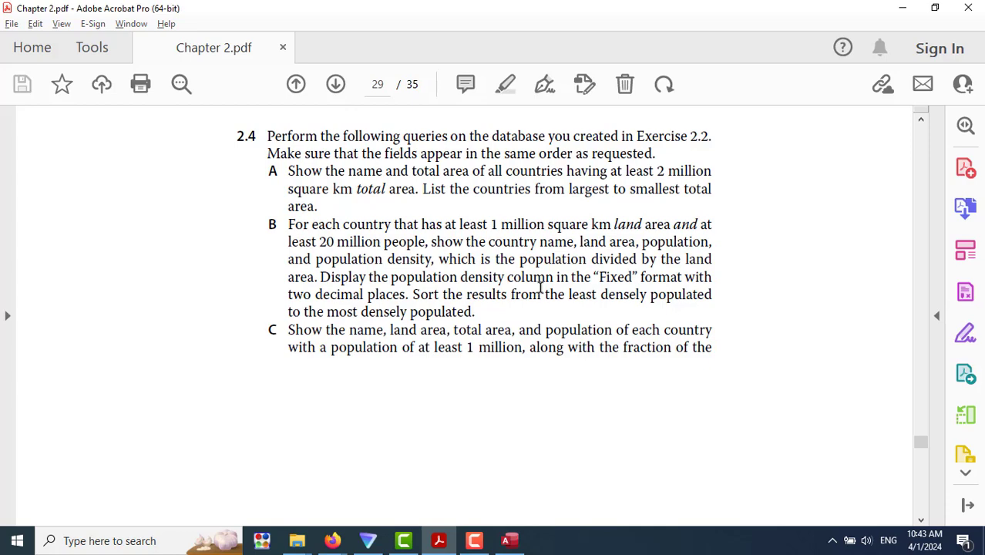
pyautogui.hotkey('alt', 'Tab')
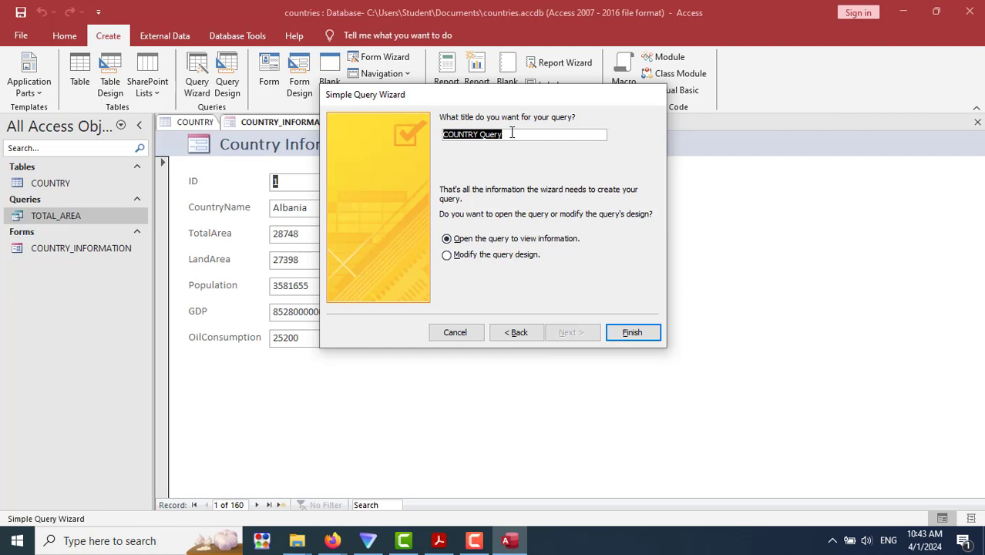
pyautogui.write('Pop')
pyautogui.press('BackSpace')
pyautogui.press('BackSpace')
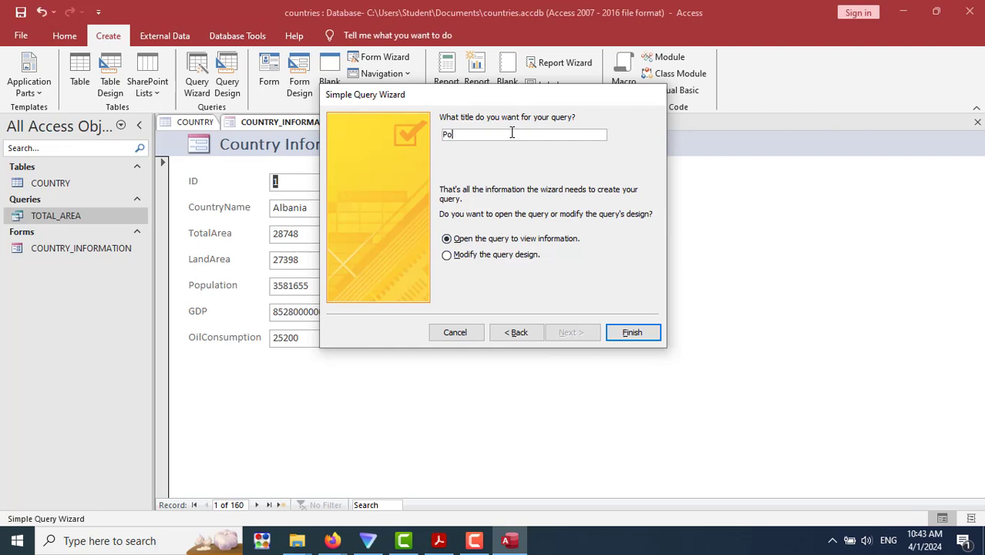
pyautogui.write('OPULATION_DEN')
pyautogui.press('BackSpace')
pyautogui.press('BackSpace')
pyautogui.write('ENSITY')
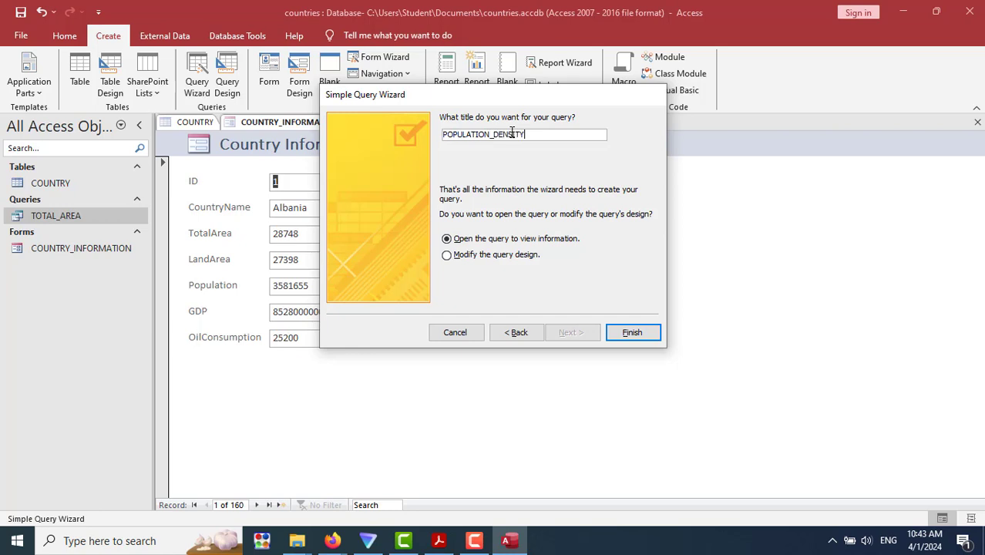
pyautogui.click(632, 334)
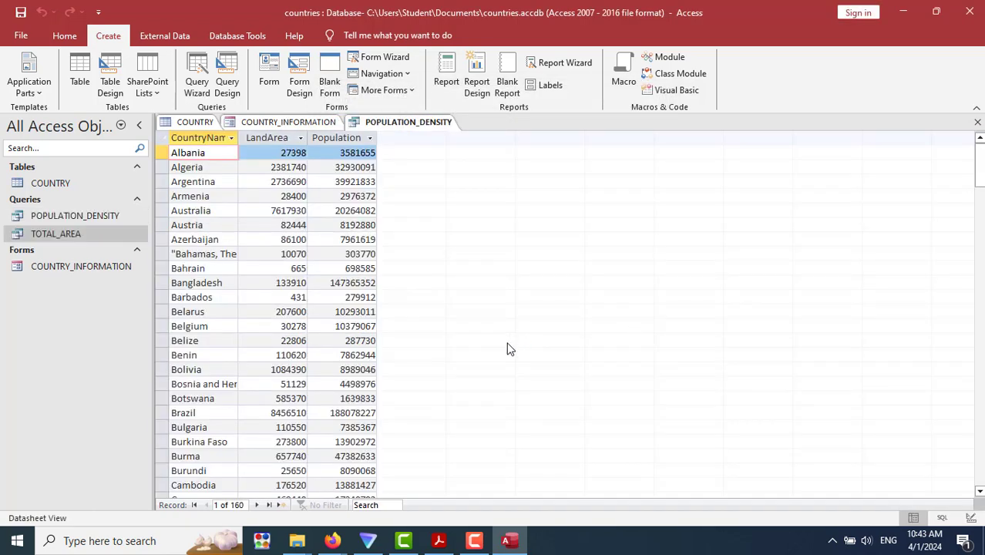
# Close the COUNTRY_INFORMATION form, keeping the POPULATION_DENSITY query open.
pyautogui.click(98, 220)
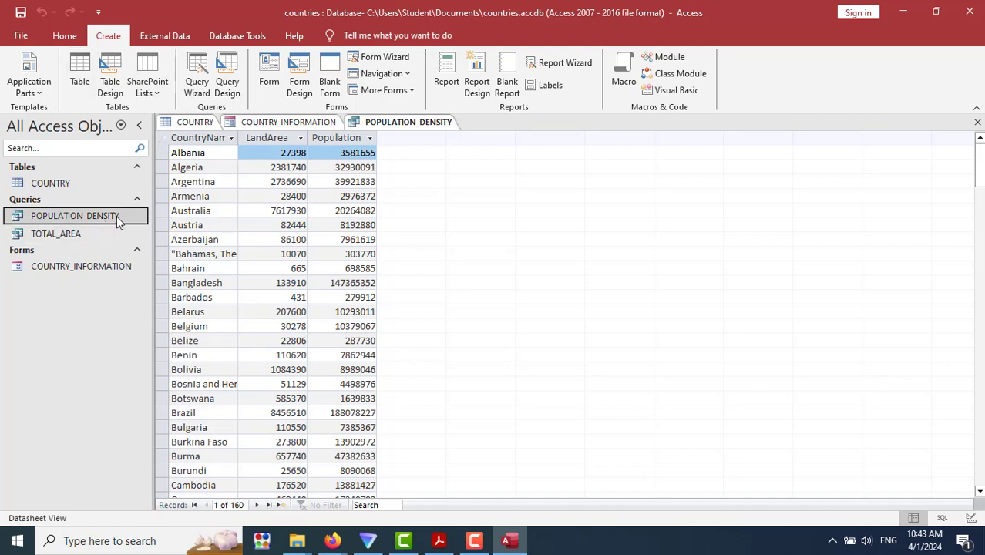
pyautogui.doubleClick(116, 216)
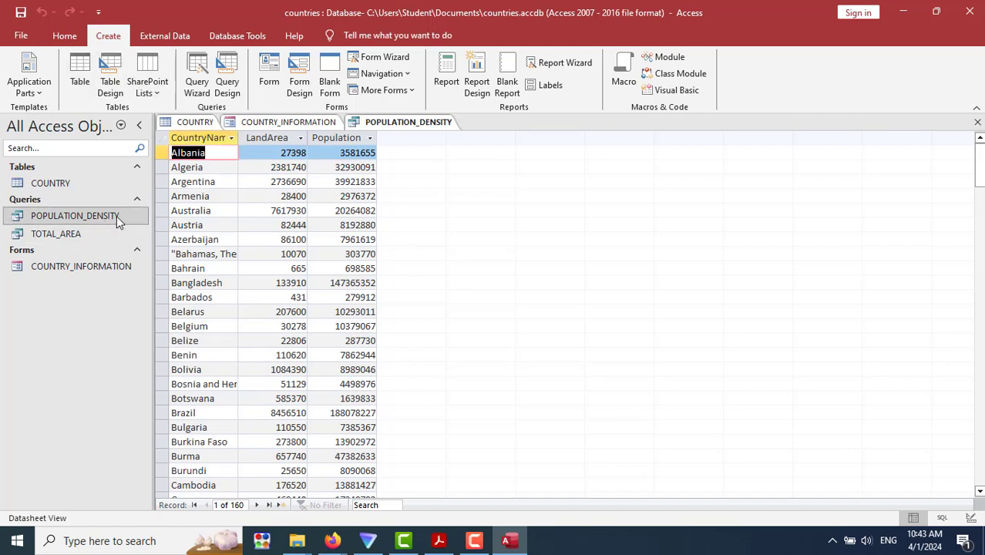
pyautogui.click(325, 125)
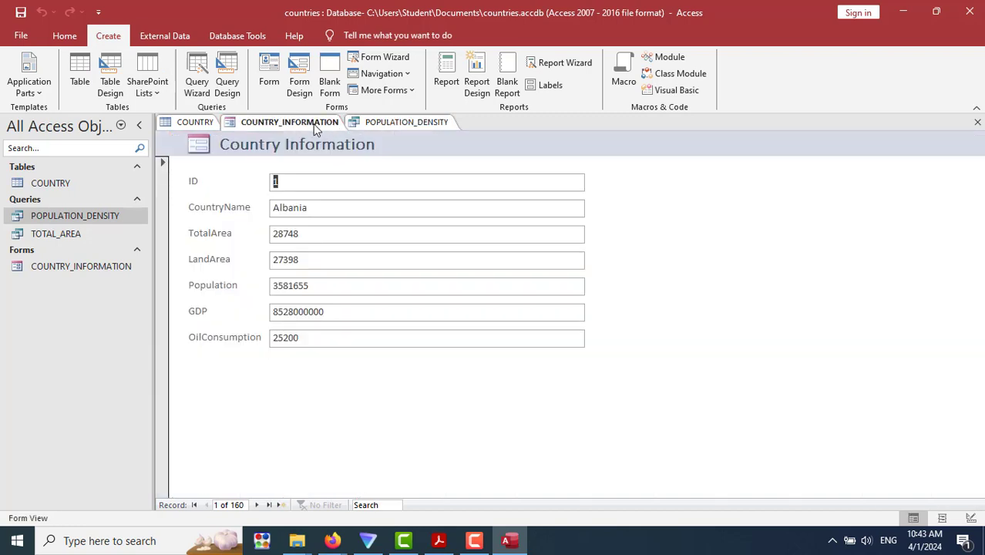
pyautogui.rightClick(315, 129)
pyautogui.click(330, 149)
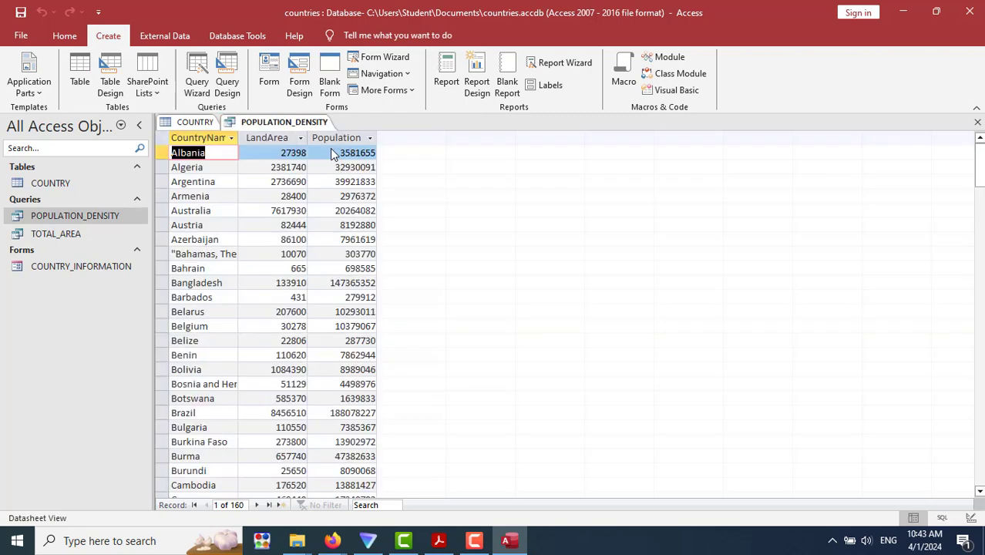
# Switch the POPULATION_DENSITY query from its datasheet to Design View.
pyautogui.click(263, 123)
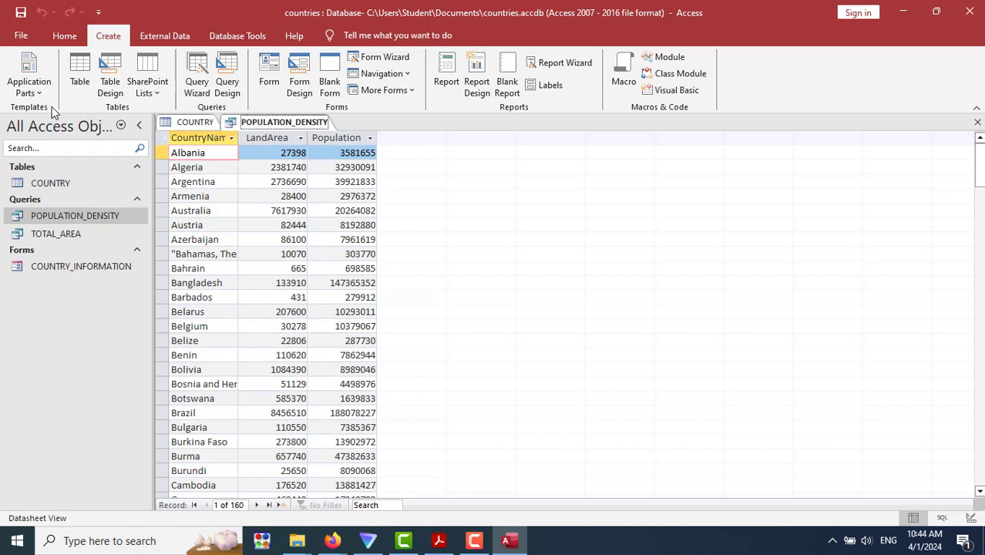
pyautogui.rightClick(275, 127)
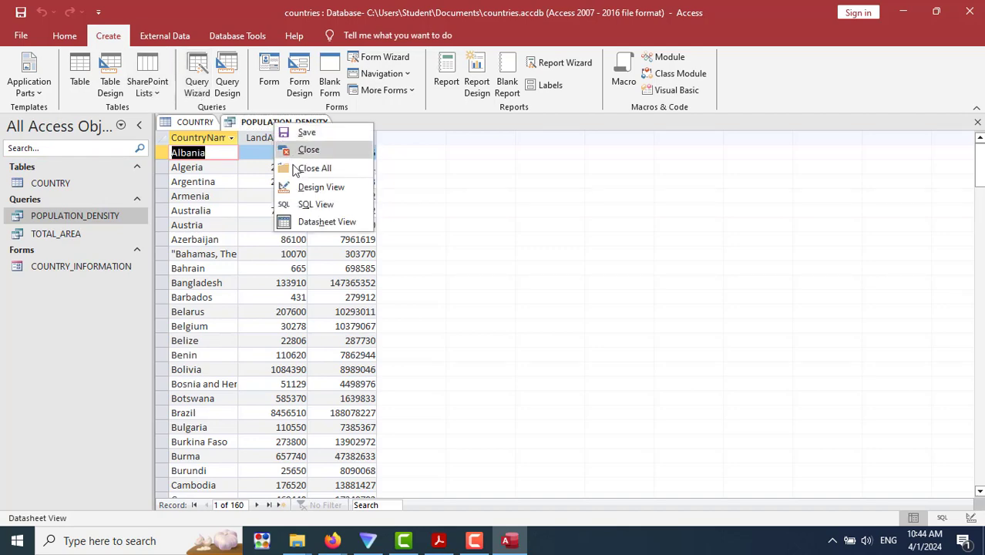
pyautogui.click(302, 186)
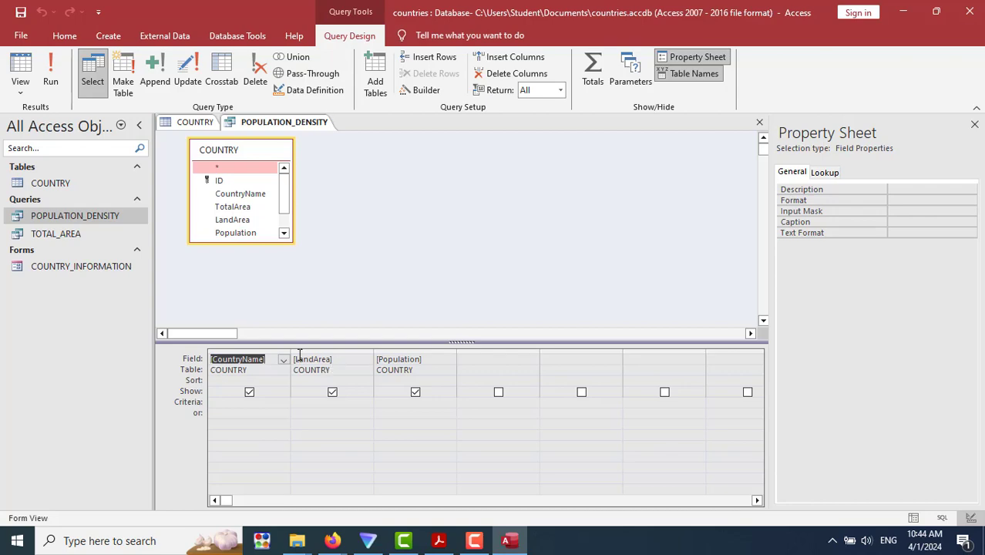
# Check the minimum land area in exercise 2.4 B of Chapter 2.pdf and set the LandArea criterion to >=1000000 in the query.
pyautogui.hotkey('alt', 'Tab')
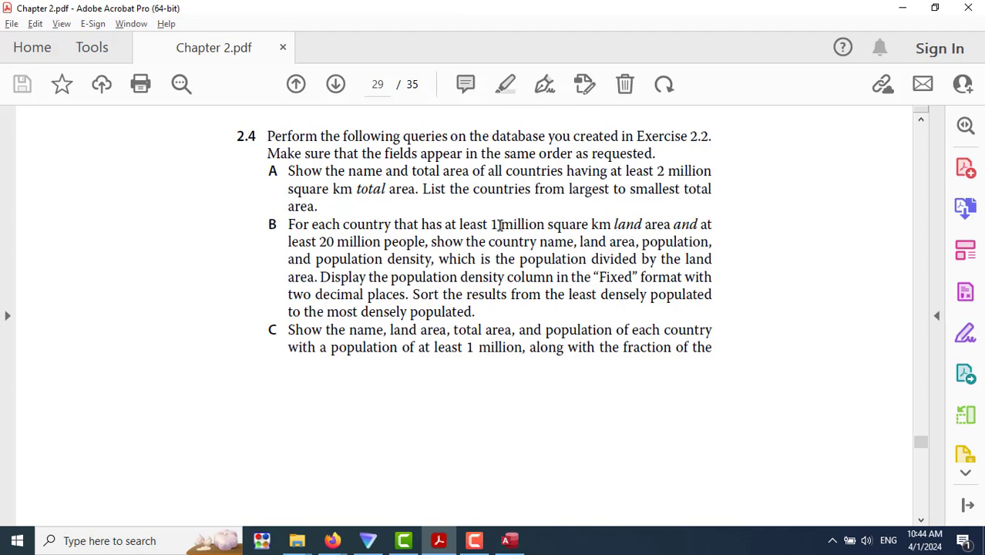
pyautogui.hotkey('alt', 'Tab')
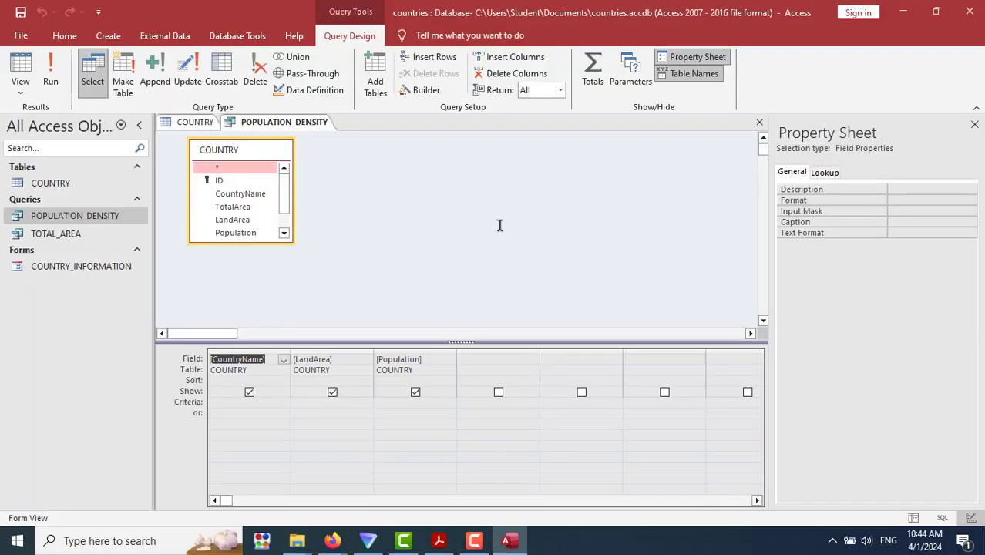
pyautogui.click(339, 403)
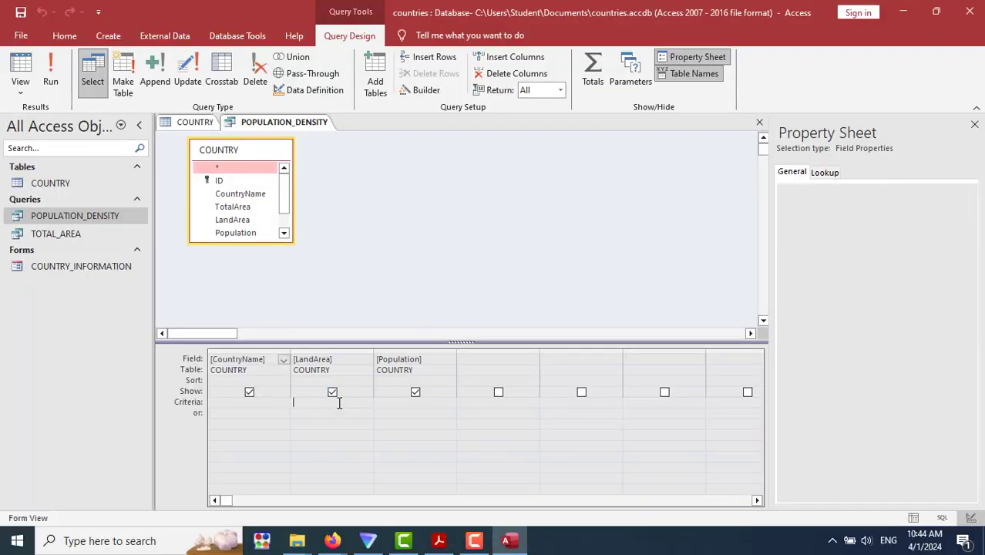
pyautogui.write('>')
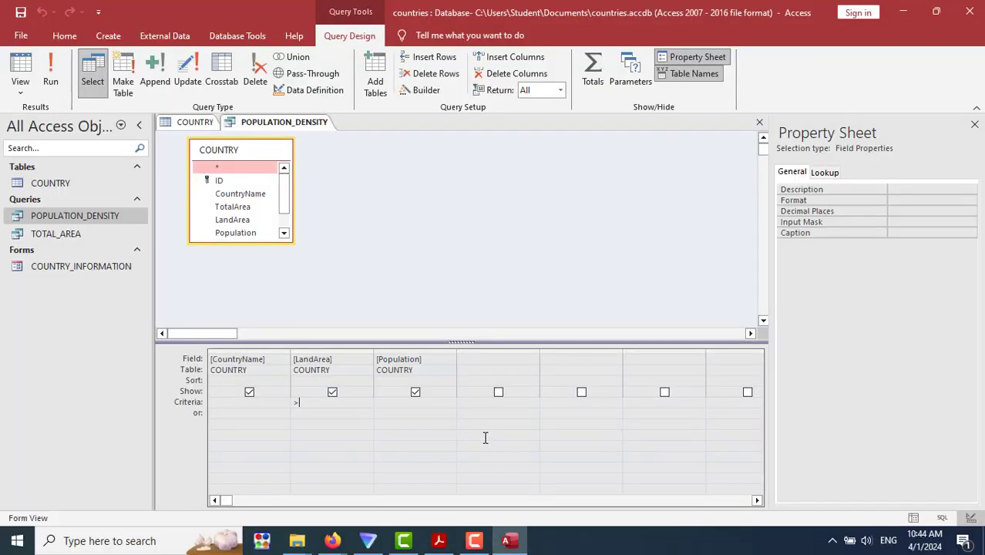
pyautogui.write('=1000')
pyautogui.write('000')
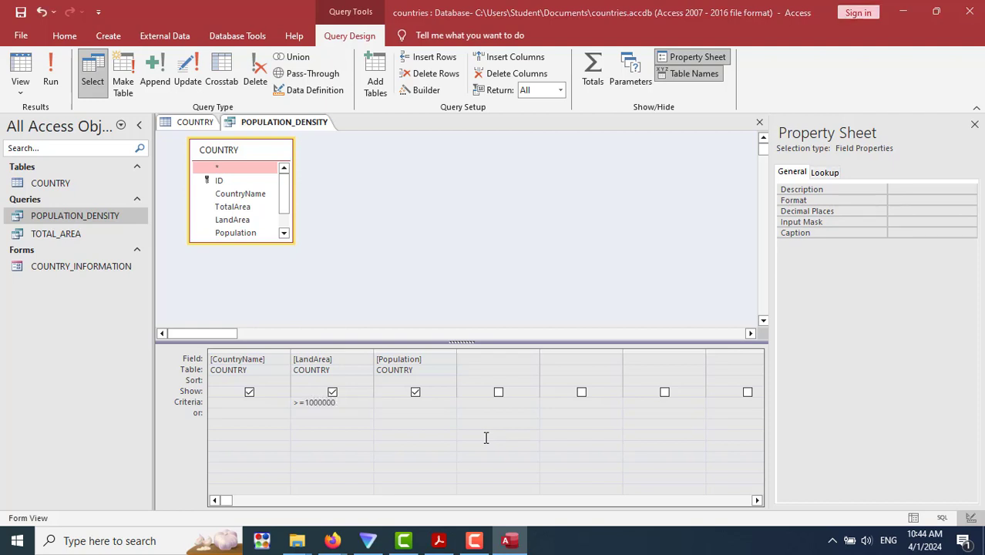
# Check the minimum population in exercise 2.4 B and set the Population criterion to >=20000000.
pyautogui.hotkey('alt', 'Tab')
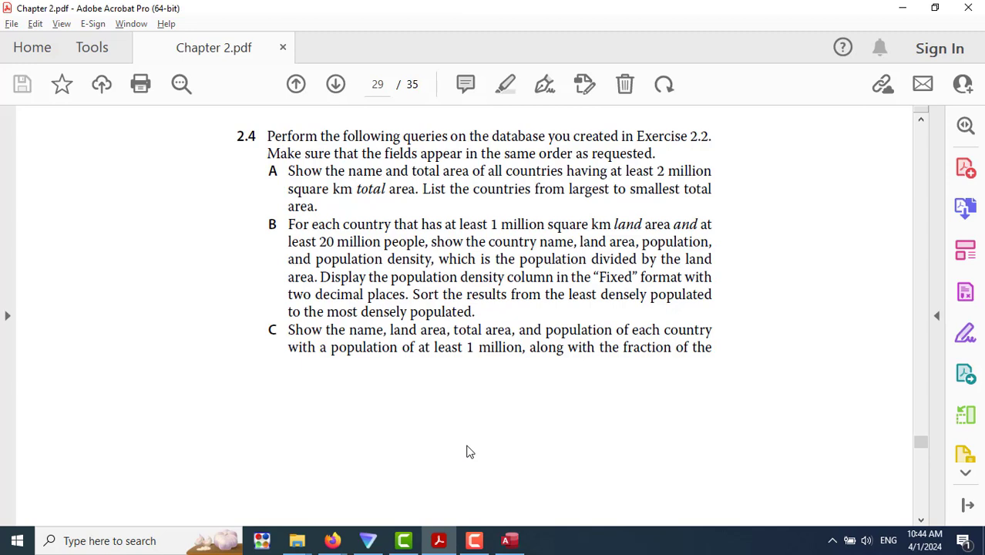
pyautogui.hotkey('alt', 'Tab')
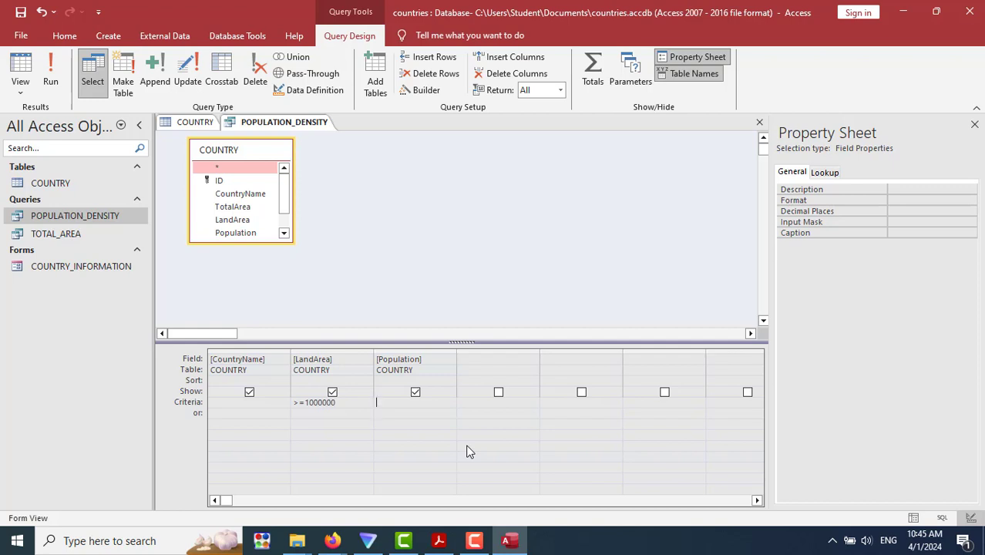
pyautogui.write('>=20000000')
pyautogui.press('Tab')
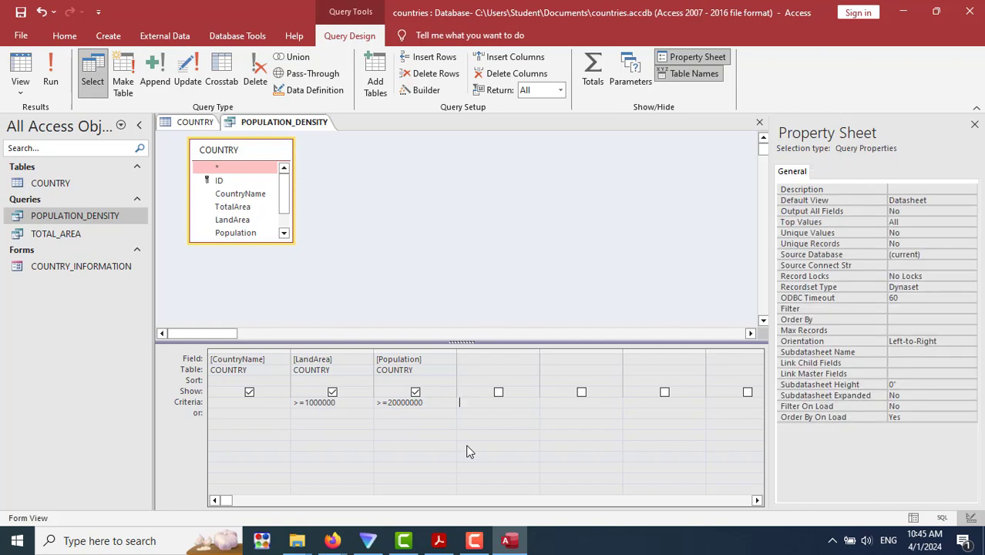
# Compare the "and" condition in exercise 2.4 B with the row placement of the LandArea and Population criteria.
pyautogui.hotkey('alt', 'Tab')
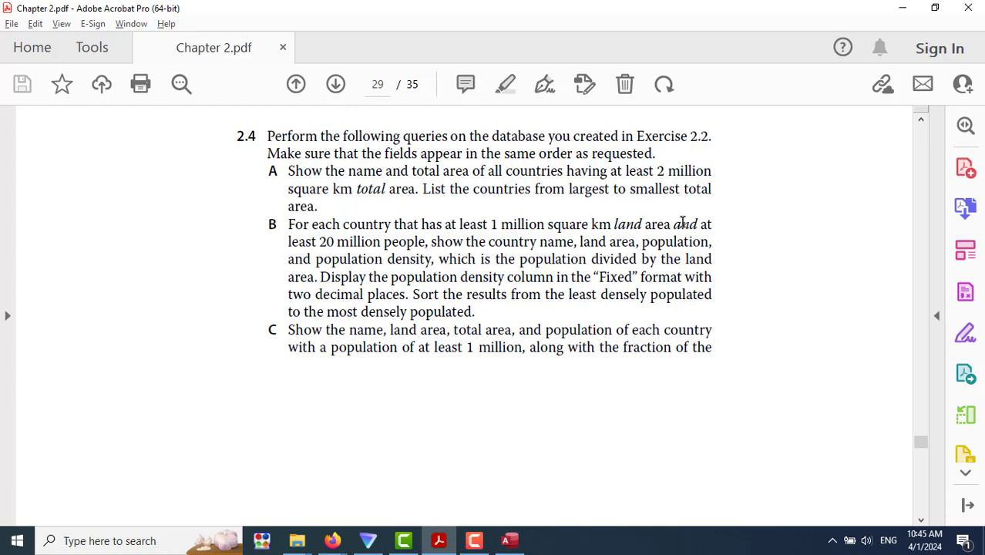
pyautogui.moveTo(673, 224); pyautogui.dragTo(698, 224)
pyautogui.hotkey('alt', 'Tab')
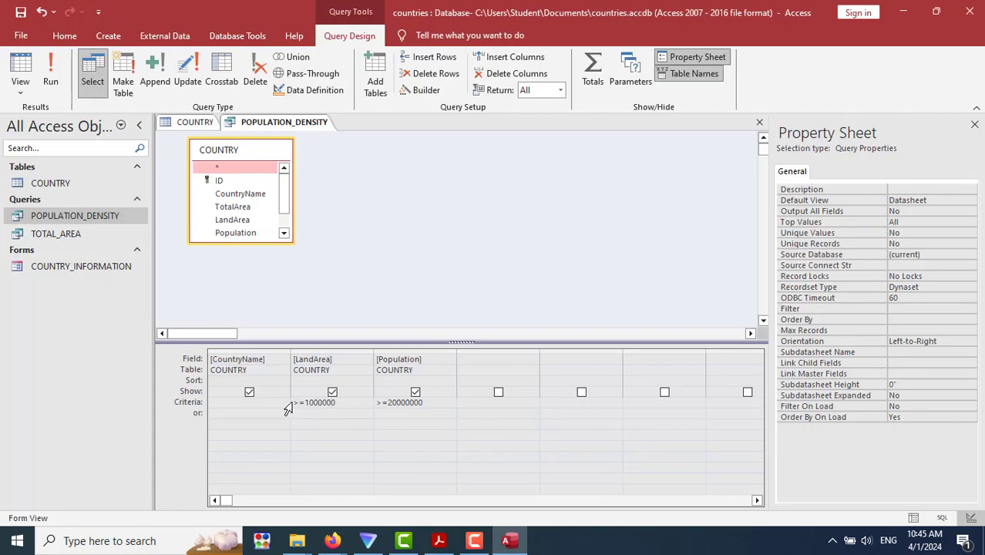
pyautogui.click(289, 407)
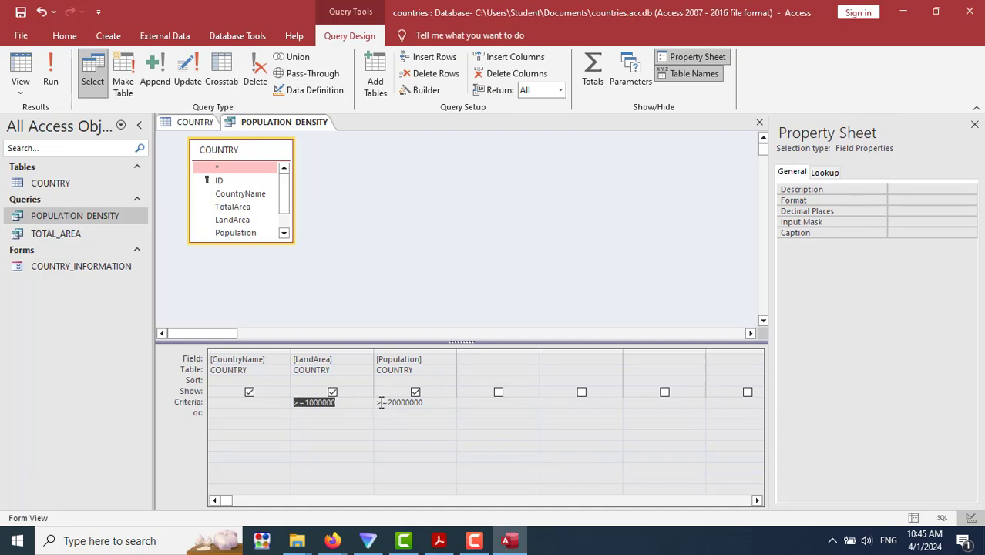
pyautogui.press('F2')
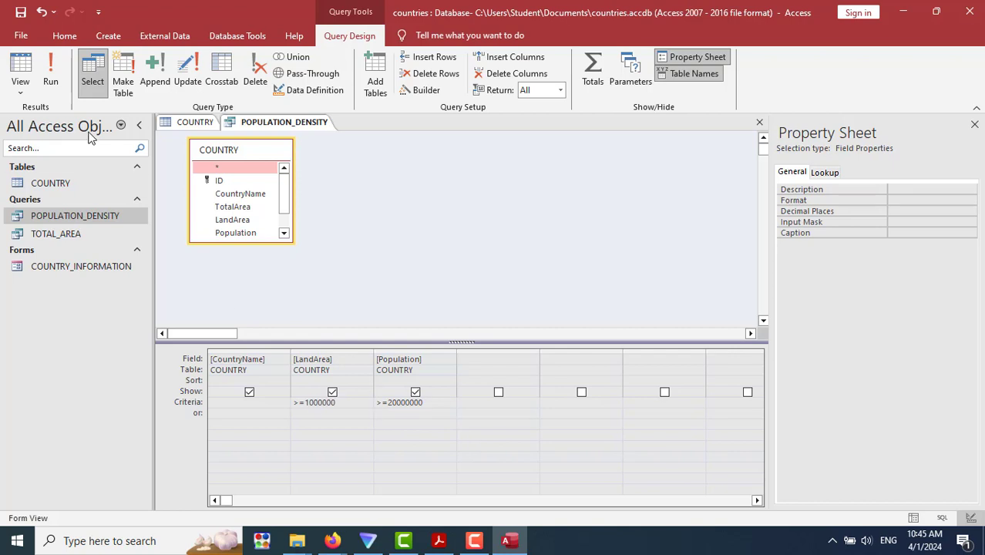
pyautogui.hotkey('alt', 'Tab')
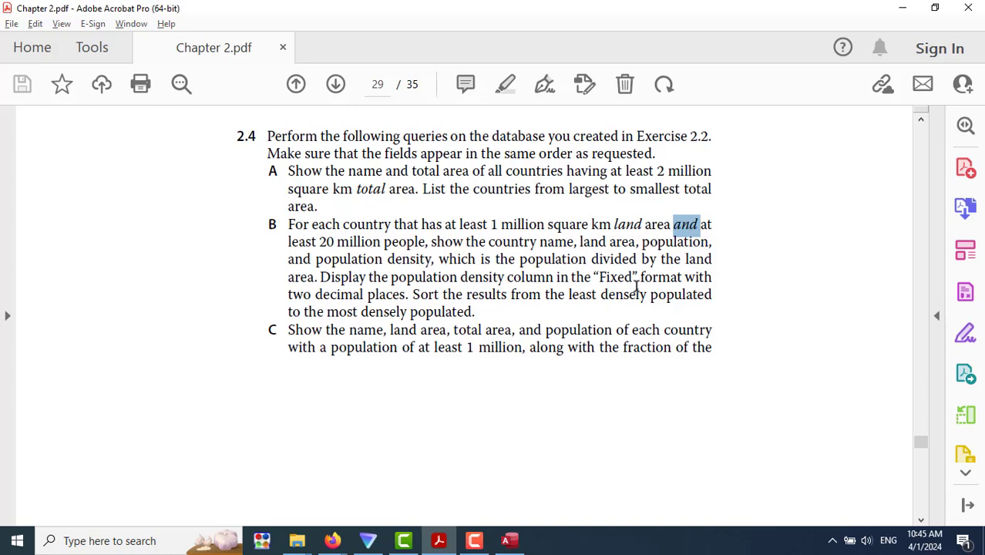
pyautogui.hotkey('alt', 'Tab')
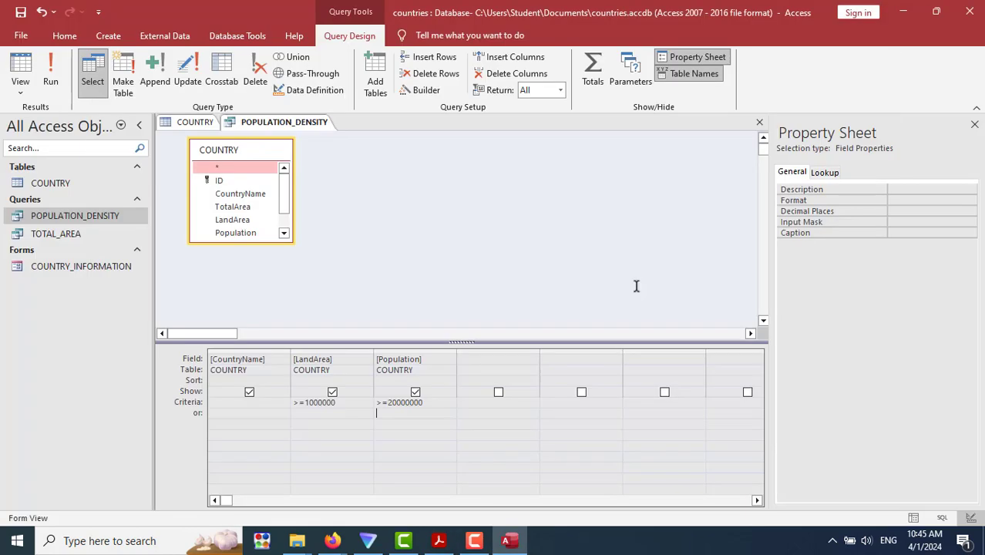
# Begin an expression in the first empty field column after Population with PopulationDensity=.
pyautogui.click(490, 362)
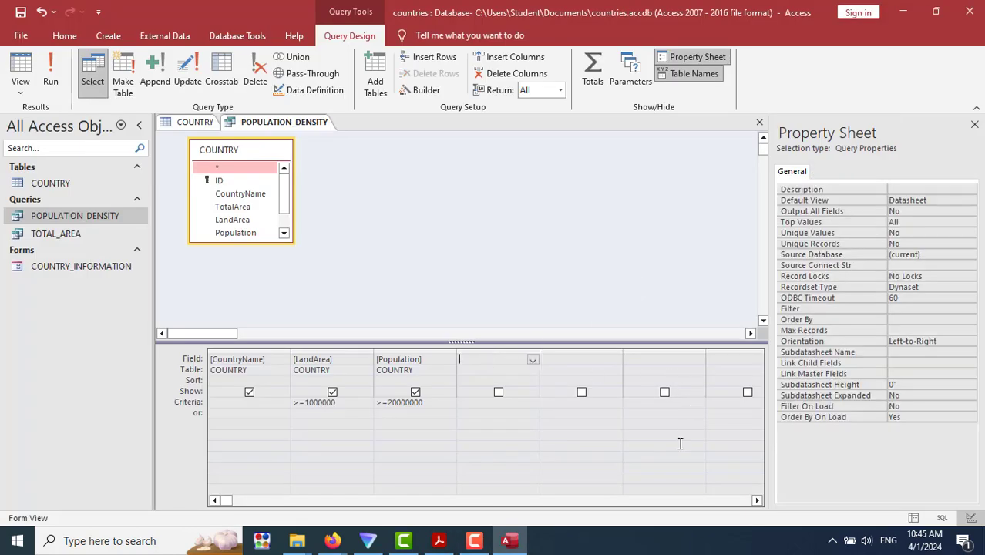
pyautogui.click(531, 361)
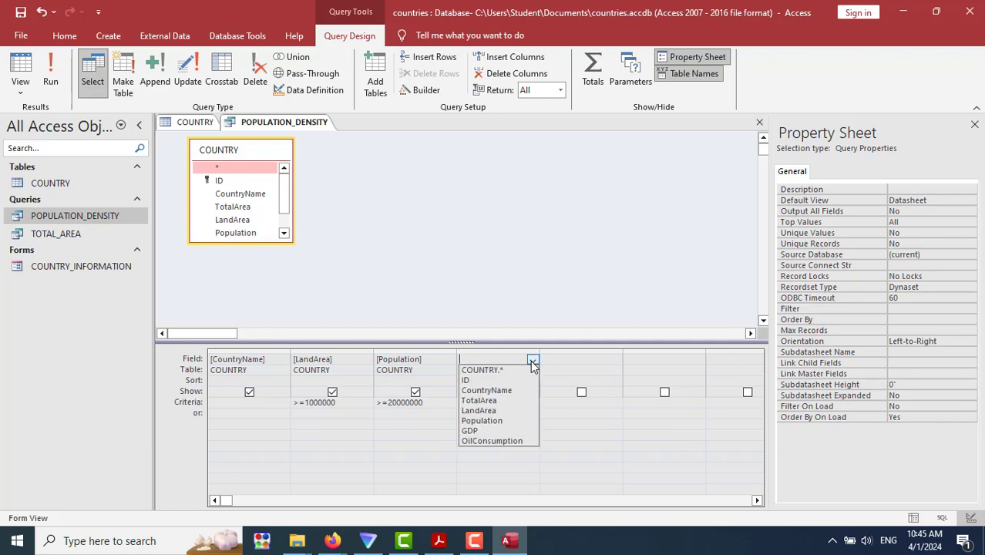
pyautogui.click(532, 360)
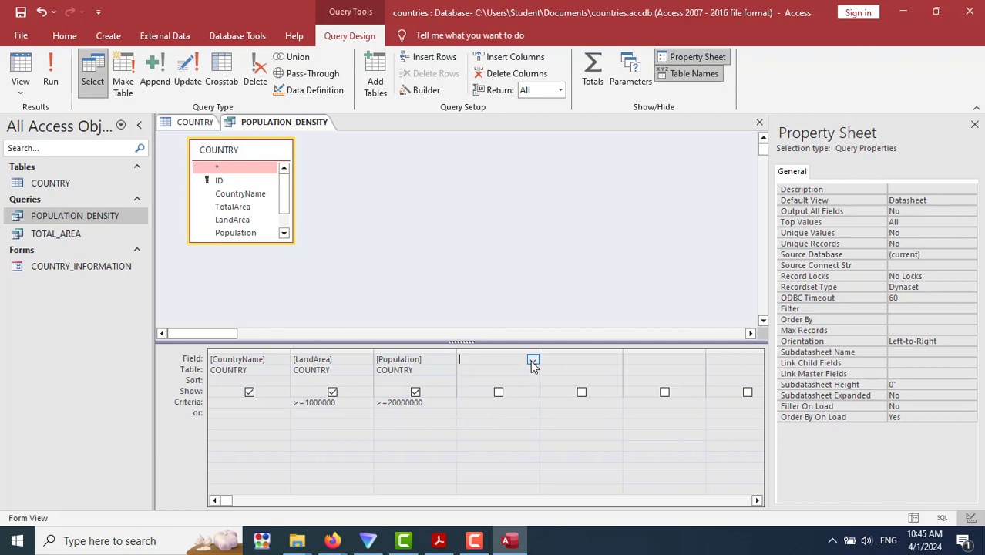
pyautogui.hotkey('alt', 'Tab')
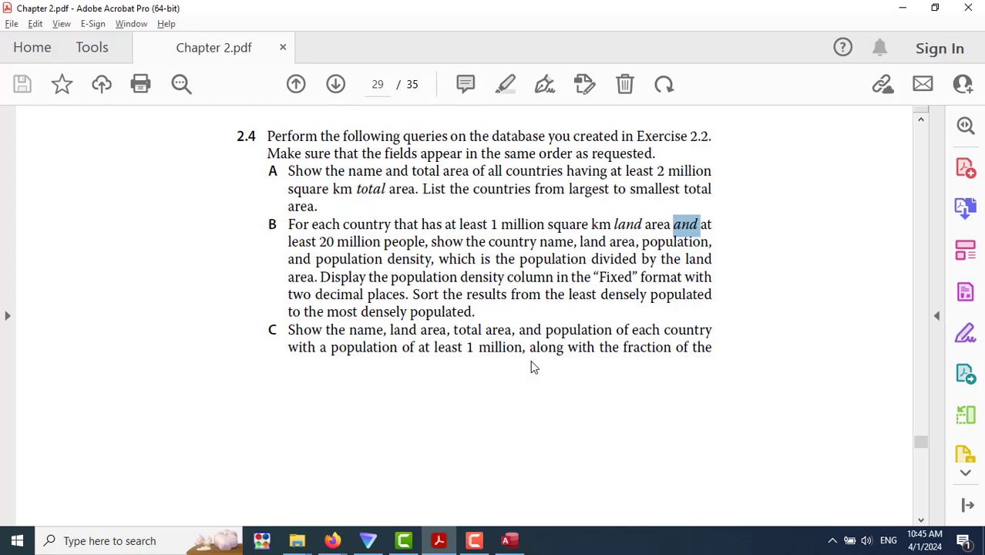
pyautogui.hotkey('alt', 'Tab')
pyautogui.write('Polu')
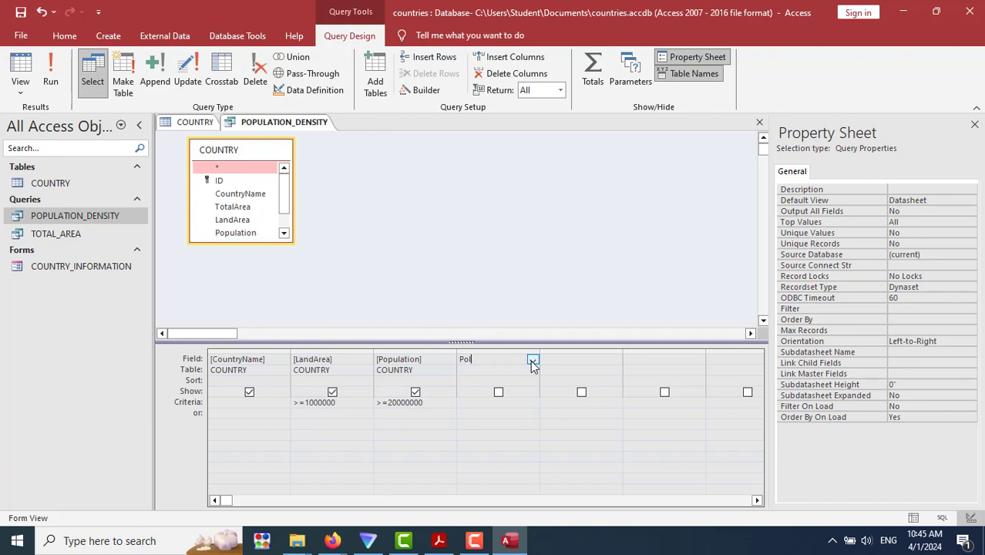
pyautogui.press('BackSpace')
pyautogui.press('BackSpace')
pyautogui.write('pulat')
pyautogui.write('ion')
pyautogui.write('Density')
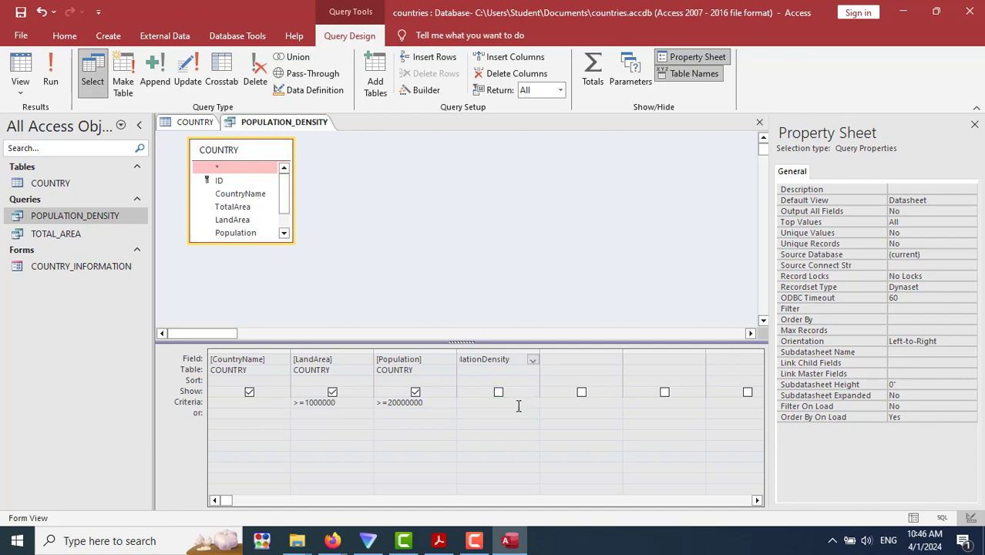
pyautogui.write('=')
# Check the density definition in exercise 2.4 B and complete the PopulationDensity expression with Population/LandArea.
pyautogui.hotkey('alt', 'Tab')
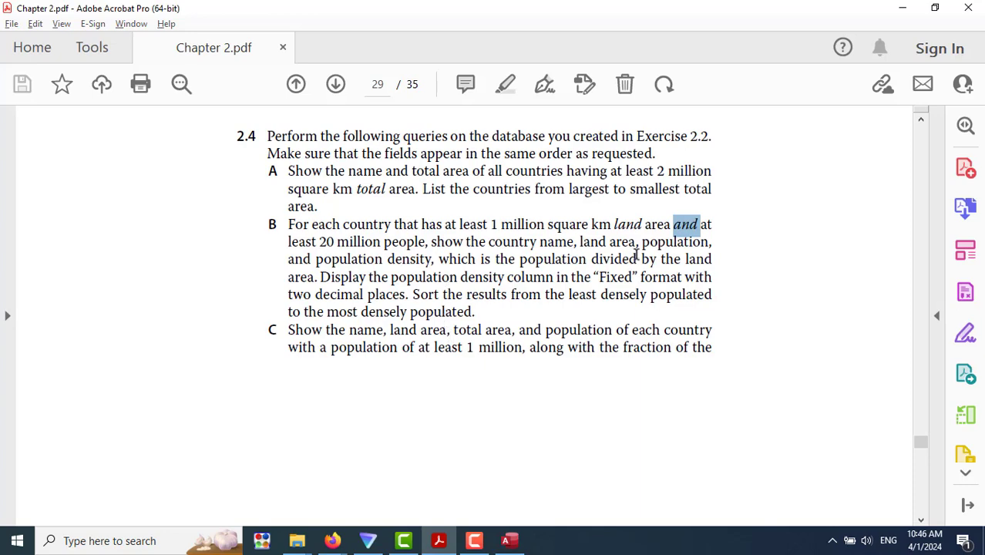
pyautogui.hotkey('alt', 'Tab')
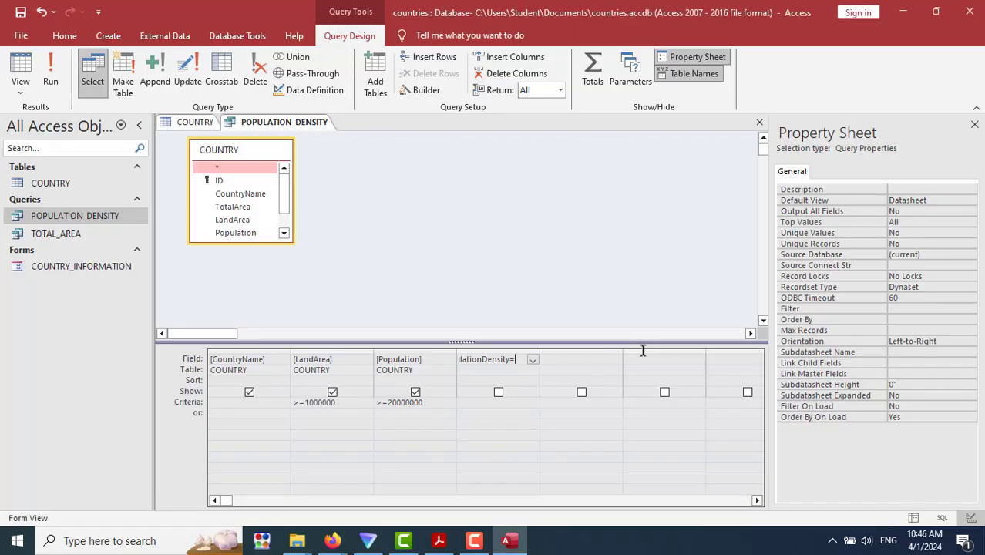
pyautogui.write('Polu')
pyautogui.press('BackSpace')
pyautogui.press('BackSpace')
pyautogui.write('pula')
pyautogui.write('tion/')
pyautogui.write('Land')
pyautogui.write('Area')
pyautogui.press('Tab')
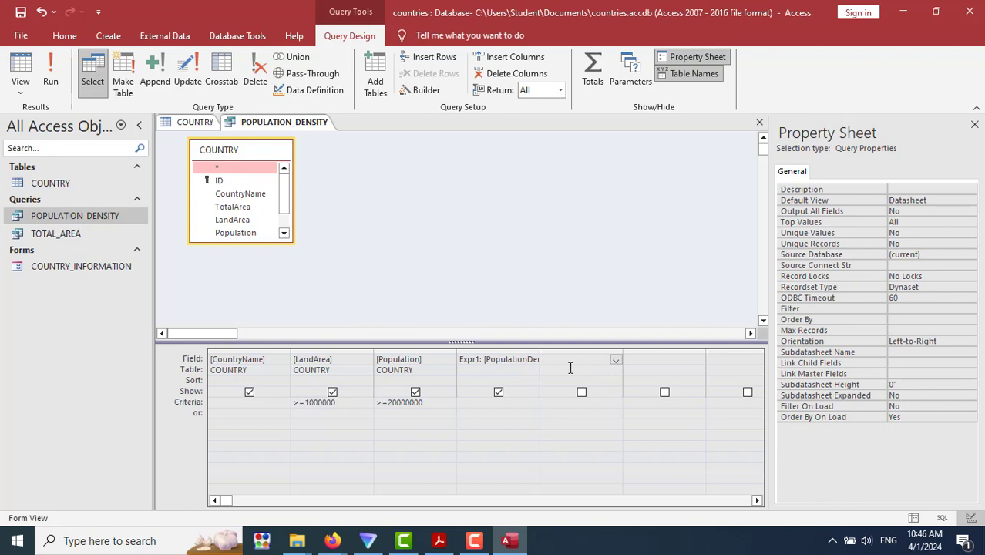
# Try to run the POPULATION_DENSITY query, cancel the parameter value entry and return to the density expression field.
pyautogui.click(47, 62)
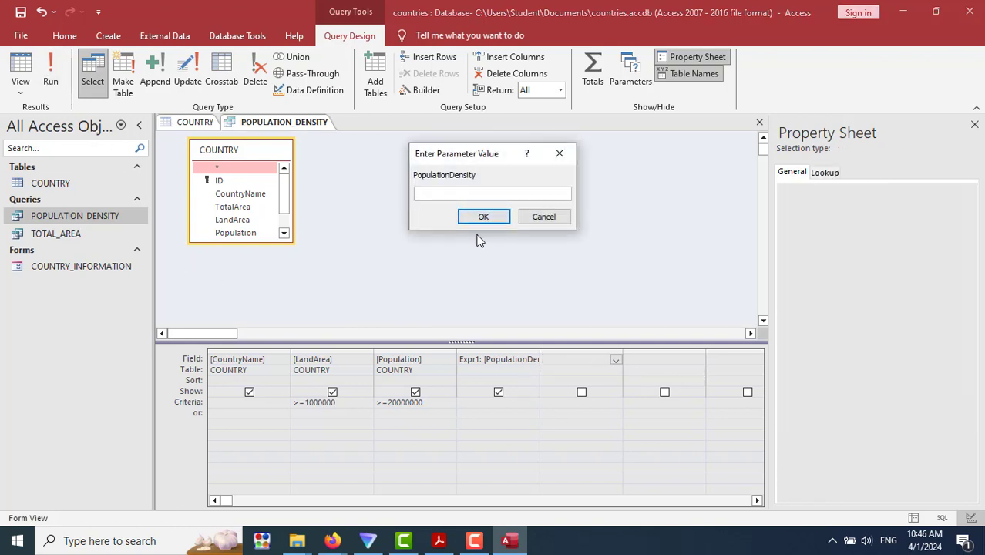
pyautogui.click(544, 218)
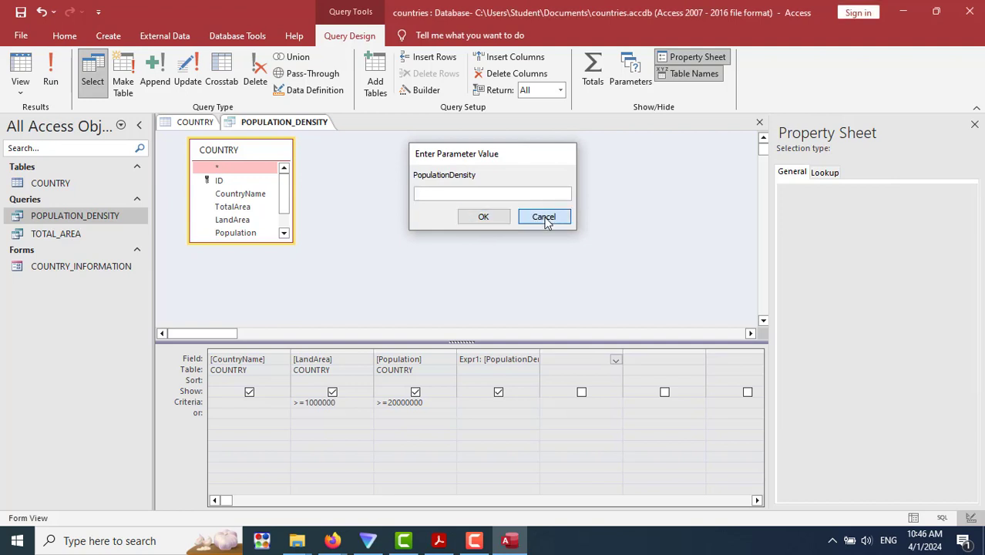
pyautogui.click(495, 359)
# Look back through the Chapter 2 PDF, from exercise 2.4 to Introduction to Queries, for guidance on computed query fields.
pyautogui.click(441, 541)
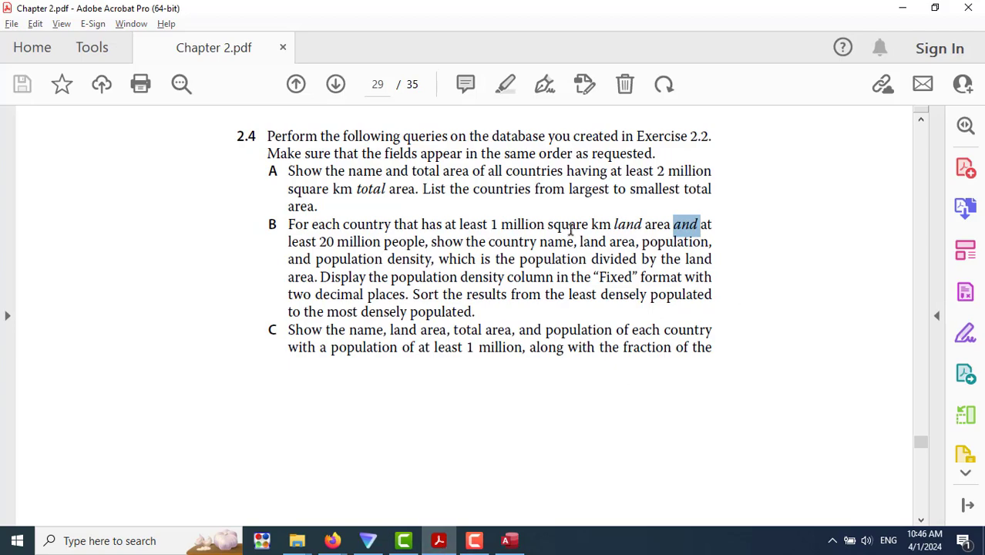
pyautogui.scroll(10, 784, 352)
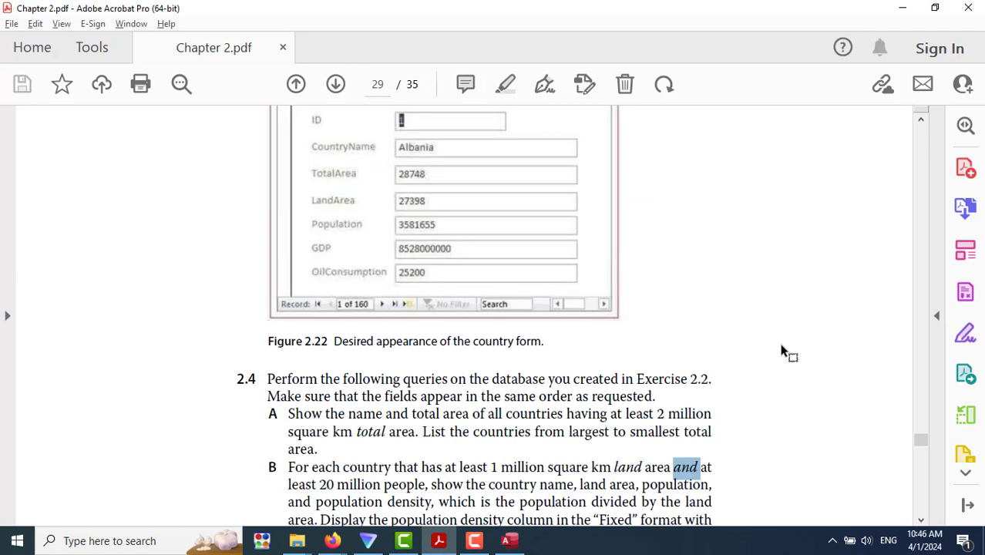
pyautogui.scroll(15, 801, 401)
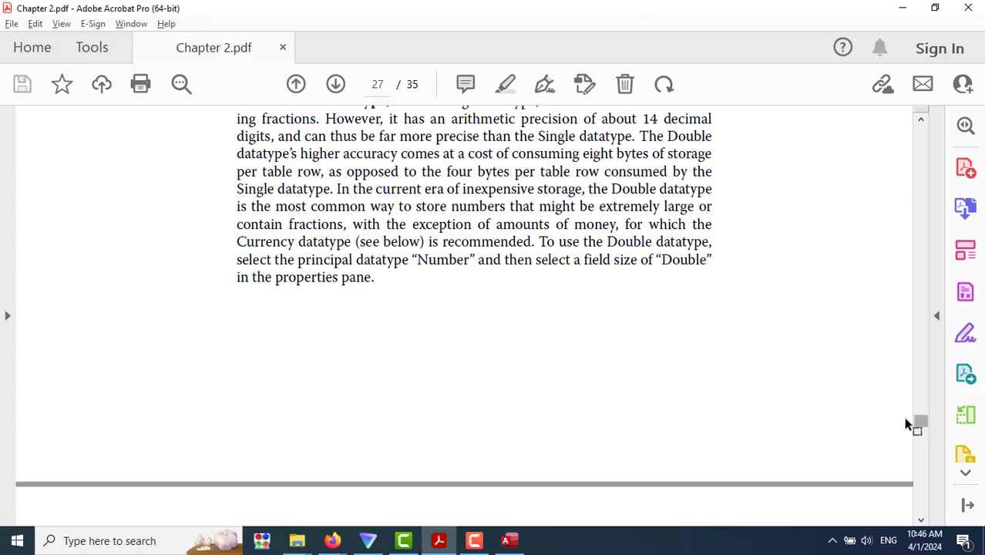
pyautogui.scroll(15, 864, 406)
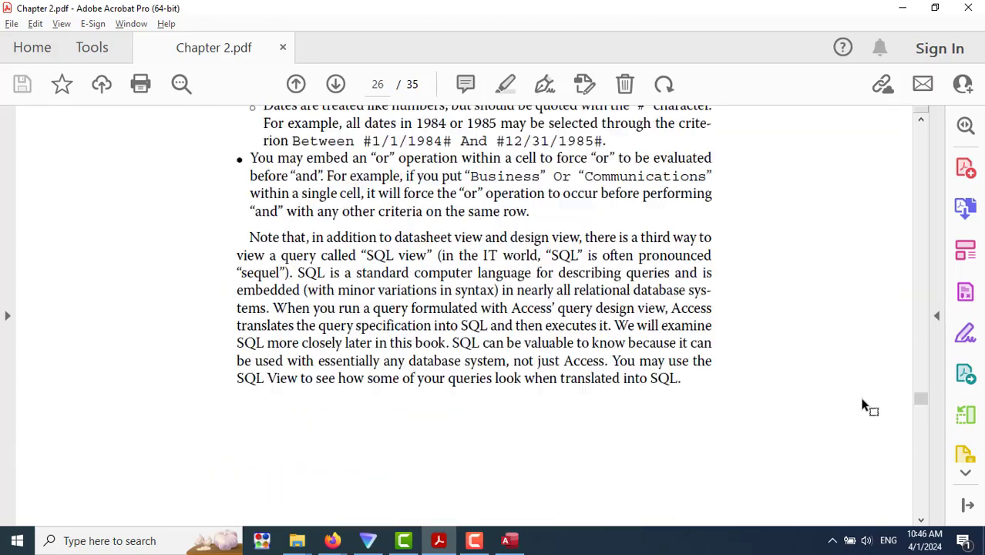
pyautogui.scroll(15, 864, 406)
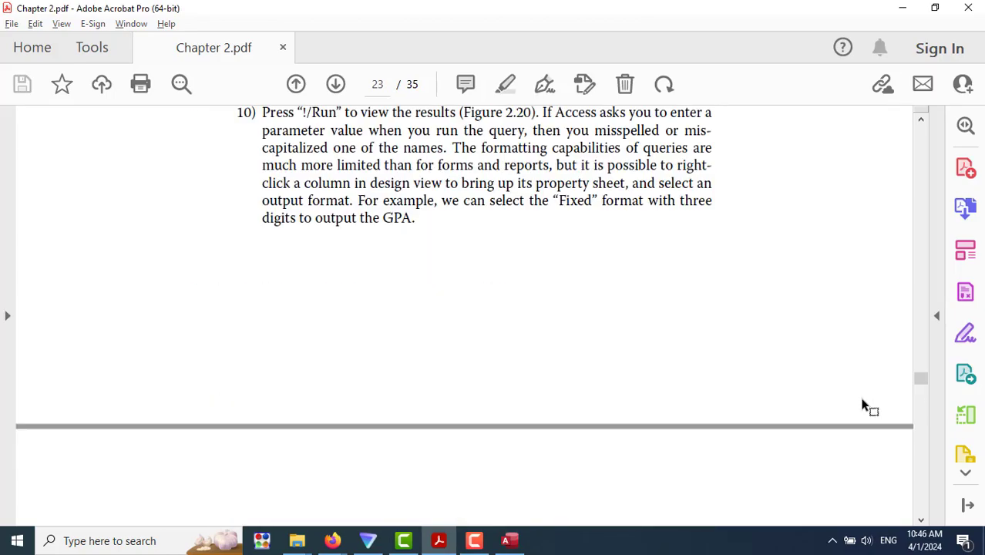
pyautogui.scroll(10, 864, 406)
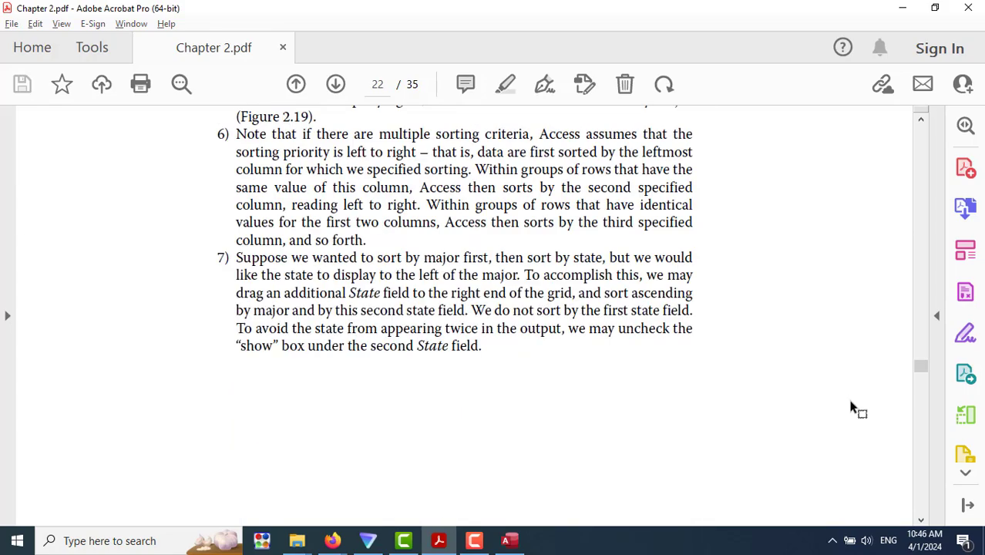
pyautogui.scroll(5, 852, 409)
pyautogui.scroll(10, 852, 408)
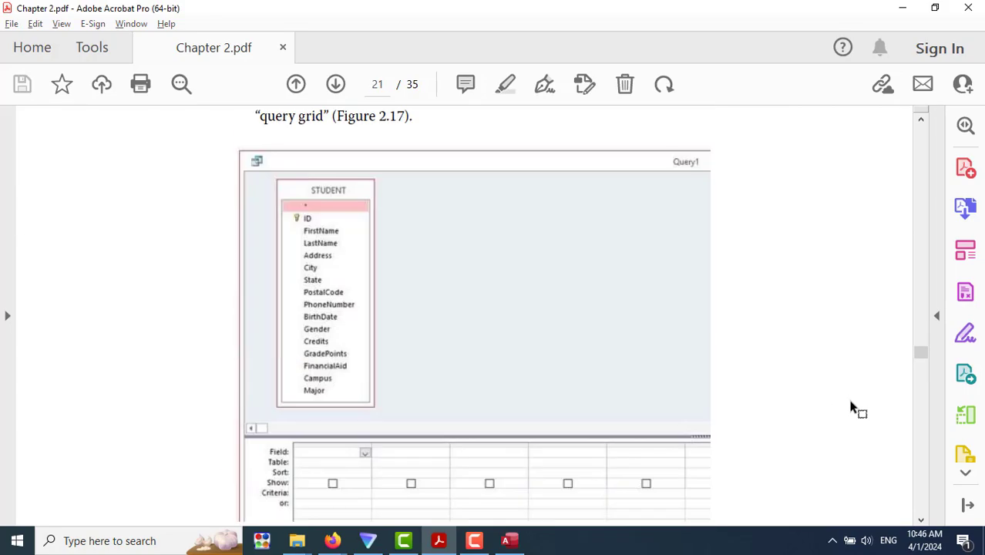
pyautogui.scroll(-5, 852, 408)
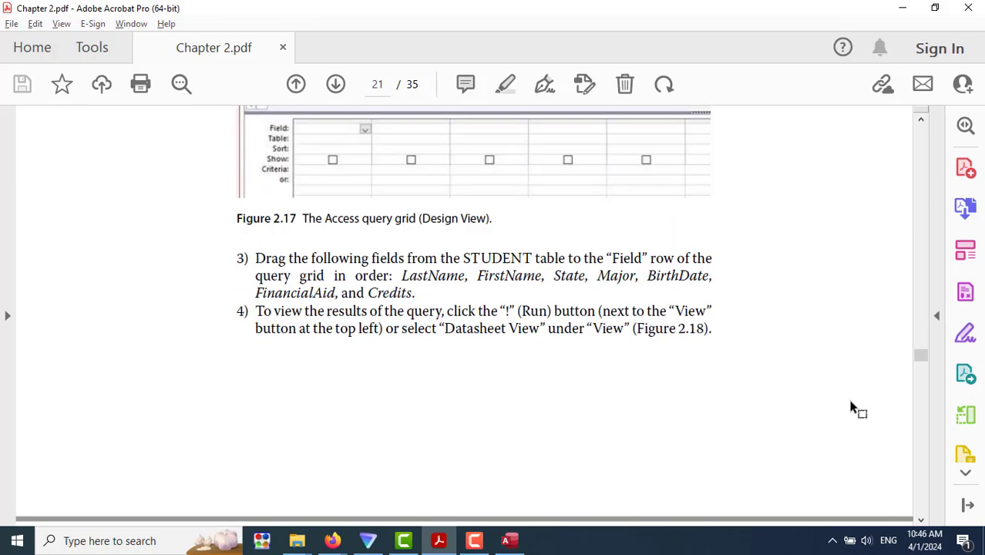
pyautogui.scroll(10, 852, 408)
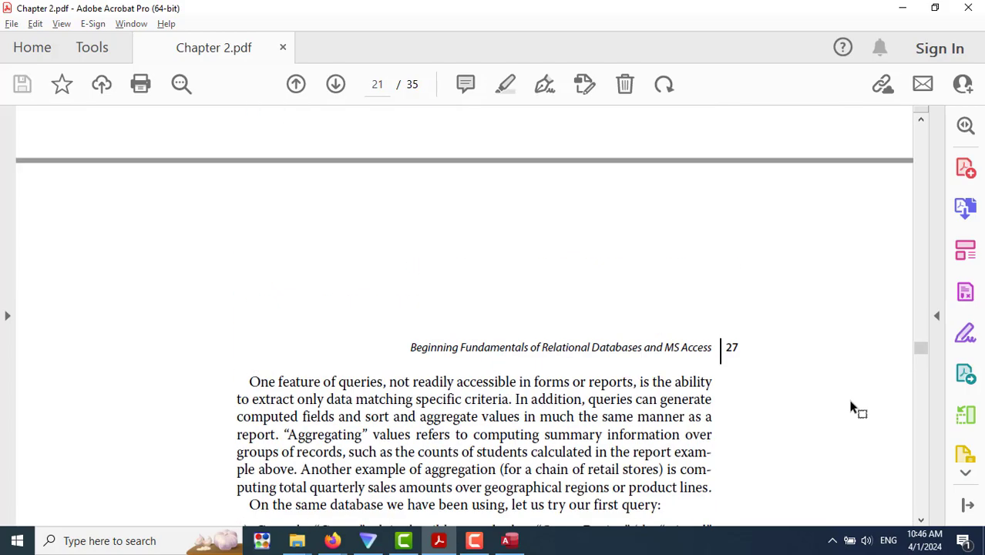
pyautogui.scroll(8, 852, 408)
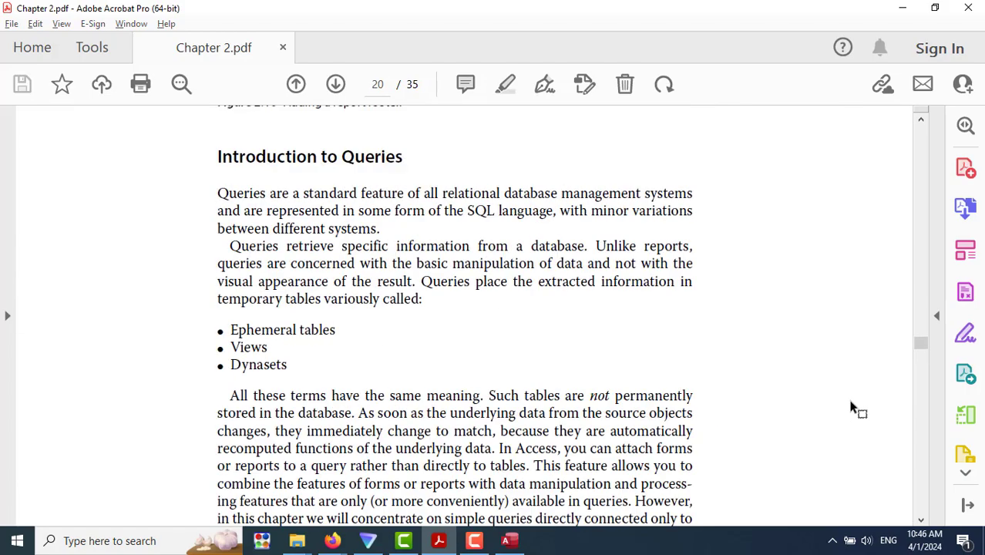
pyautogui.scroll(4, 852, 409)
pyautogui.scroll(4, 852, 408)
pyautogui.scroll(-6, 852, 408)
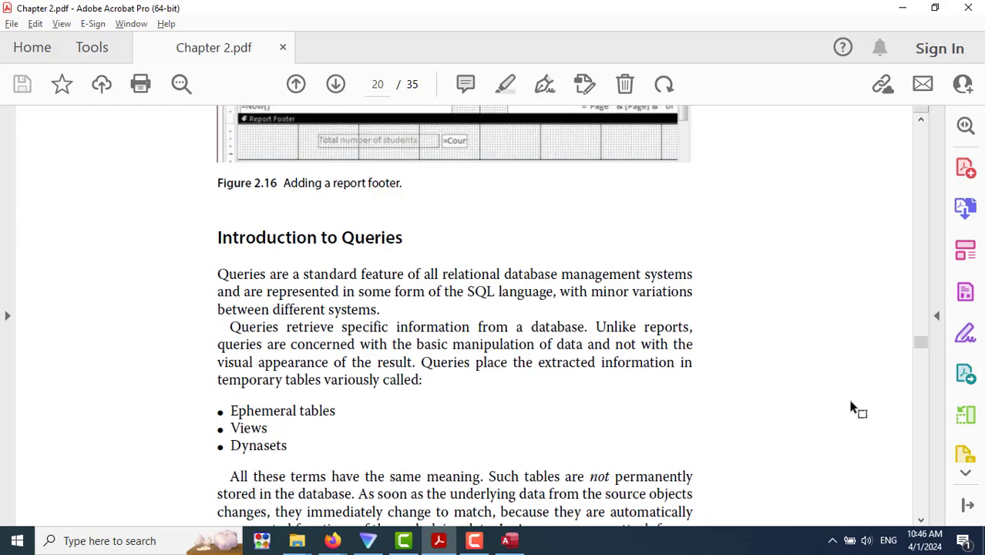
# Read forward through the chapter's query tutorial to the GPA calculated field example in Figure 2.21.
pyautogui.scroll(-15, 852, 408)
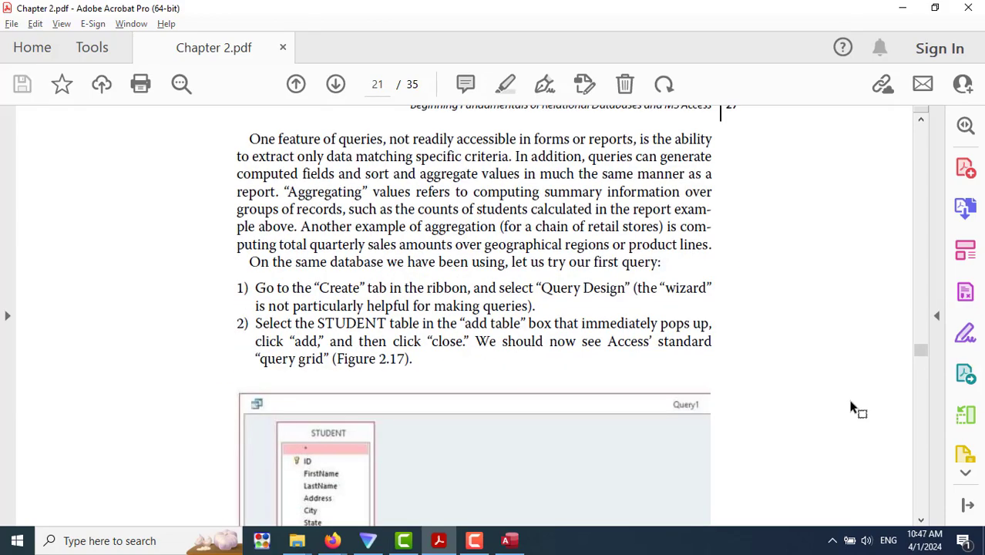
pyautogui.scroll(-15, 852, 408)
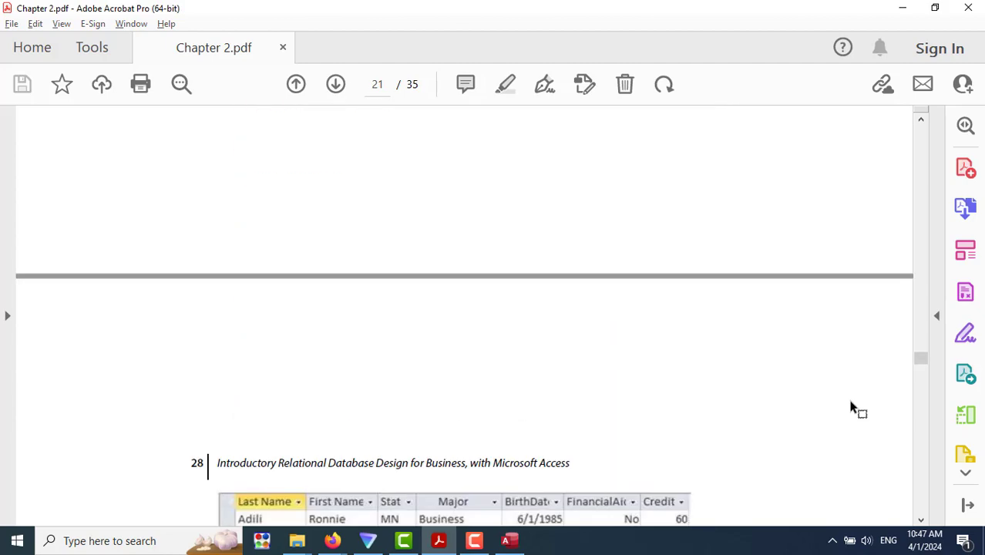
pyautogui.scroll(-20, 852, 409)
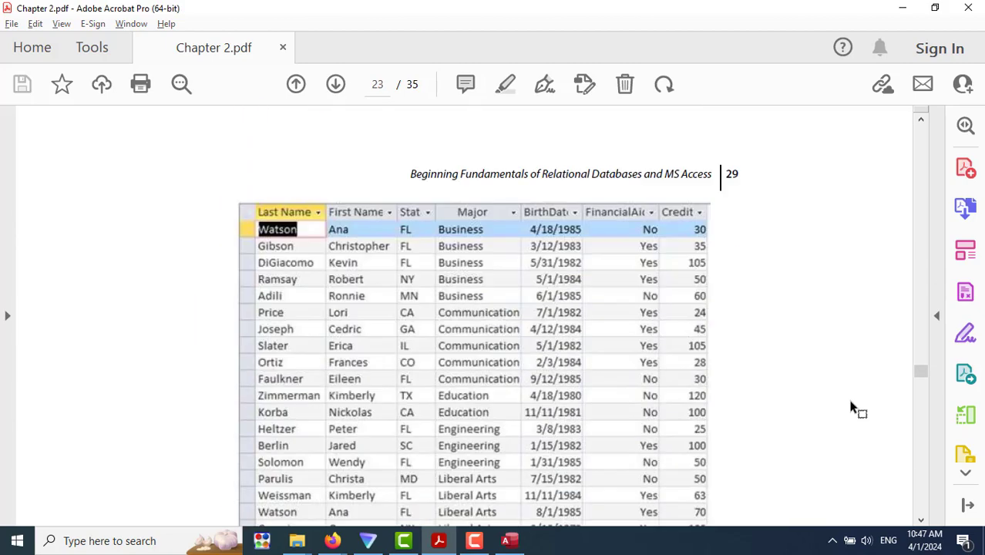
pyautogui.scroll(-15, 852, 409)
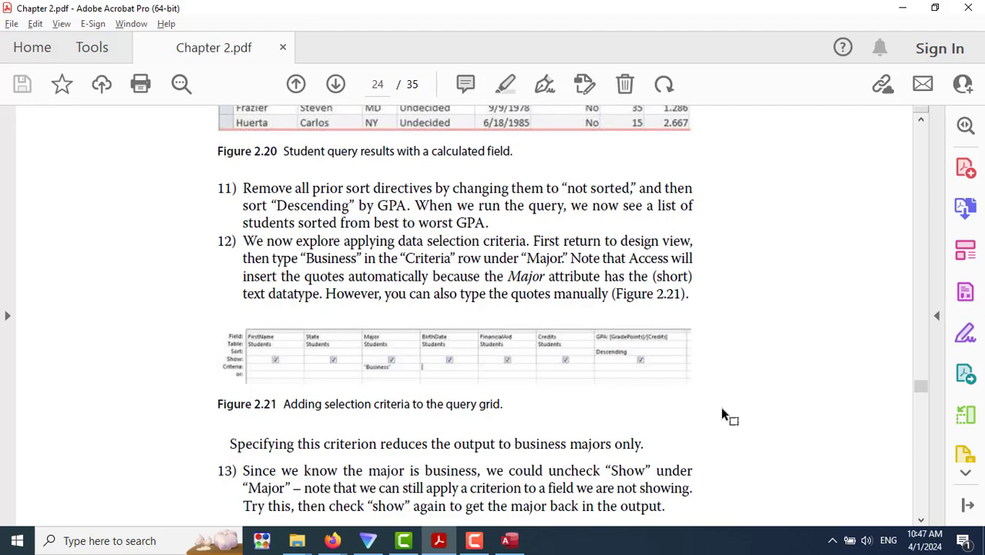
# Return to the Access query and replace the Expr1 name of the computed field with PopulationDensity.
pyautogui.hotkey('alt', 'Tab')
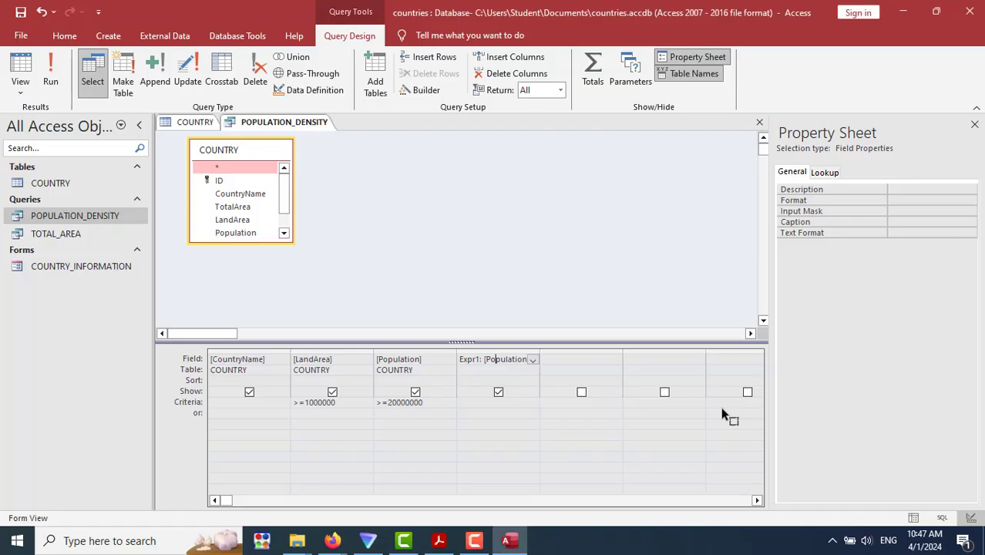
pyautogui.click(477, 359)
pyautogui.press('BackSpace')
pyautogui.press('BackSpace')
pyautogui.press('BackSpace')
pyautogui.press('BackSpace')
pyautogui.press('BackSpace')
pyautogui.press('BackSpace')
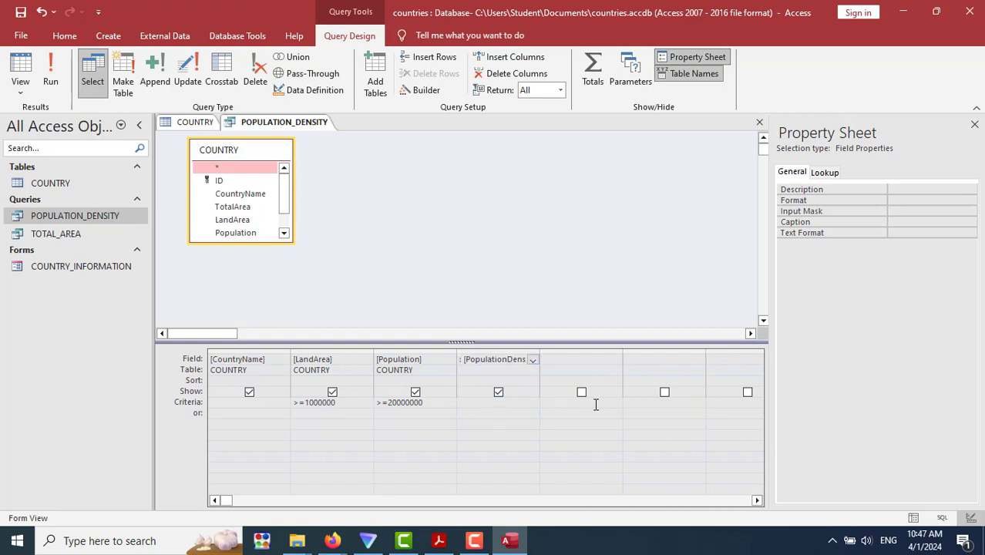
pyautogui.write('PopulationDes')
pyautogui.press('BackSpace')
pyautogui.write('nsity: [P')
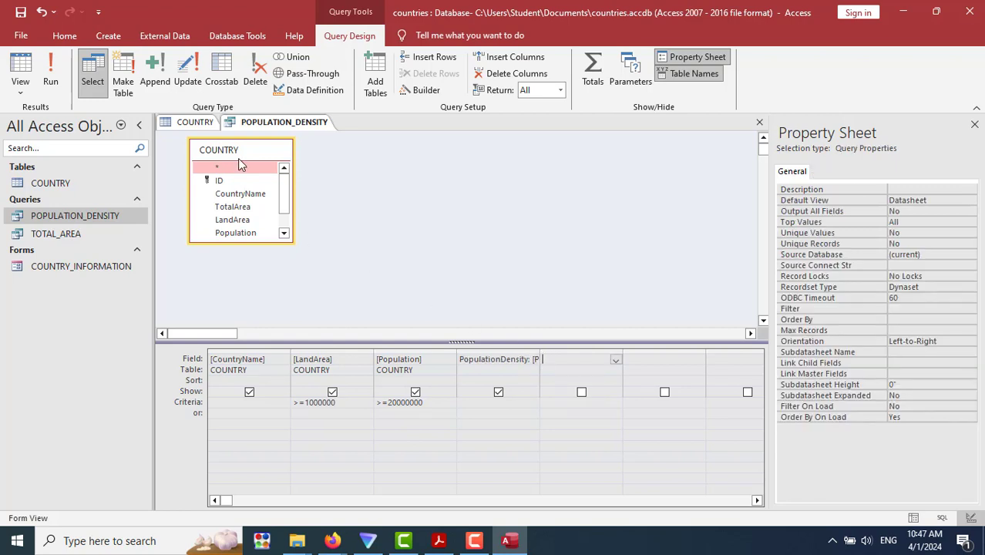
# Try to run the POPULATION_DENSITY query, dismiss the error and return to the PopulationDensity field.
pyautogui.click(53, 74)
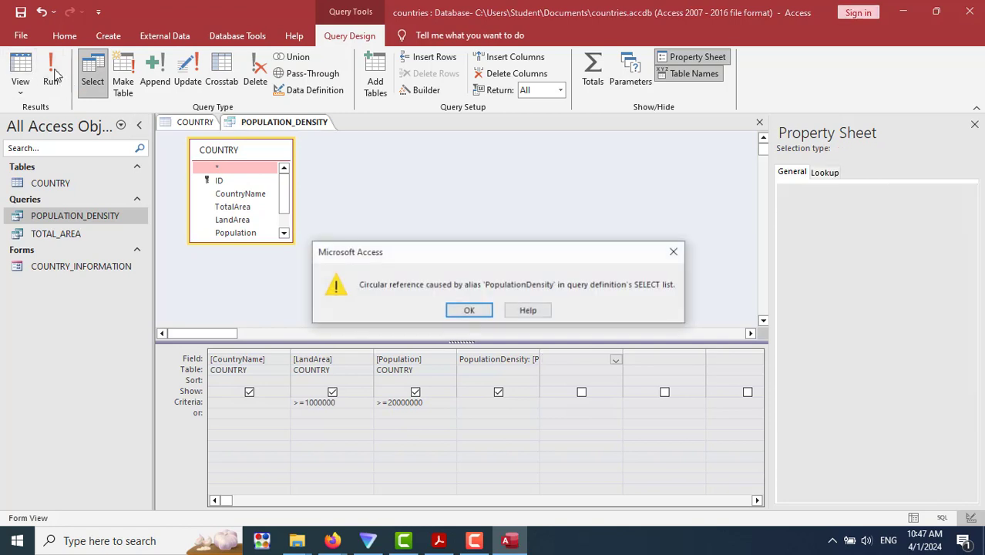
pyautogui.click(463, 310)
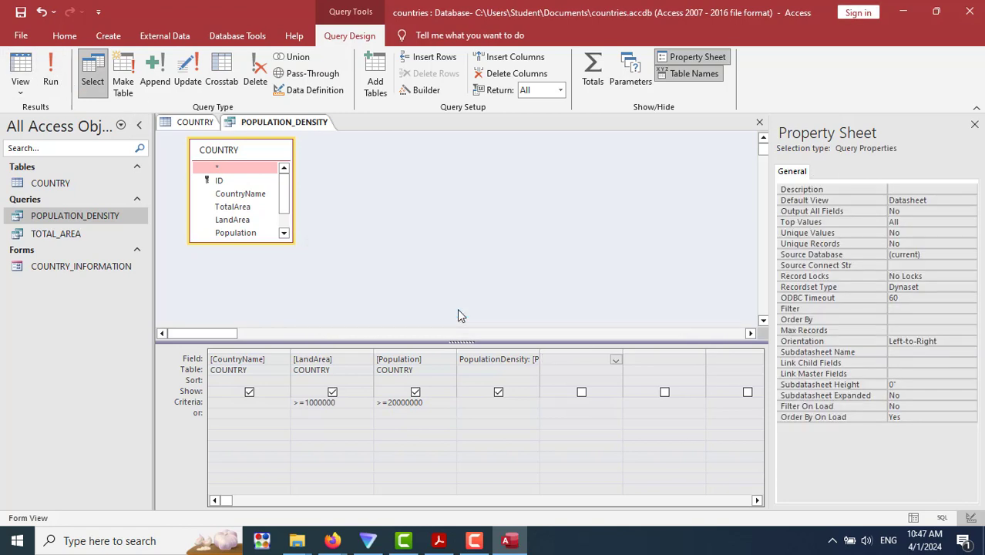
pyautogui.click(526, 362)
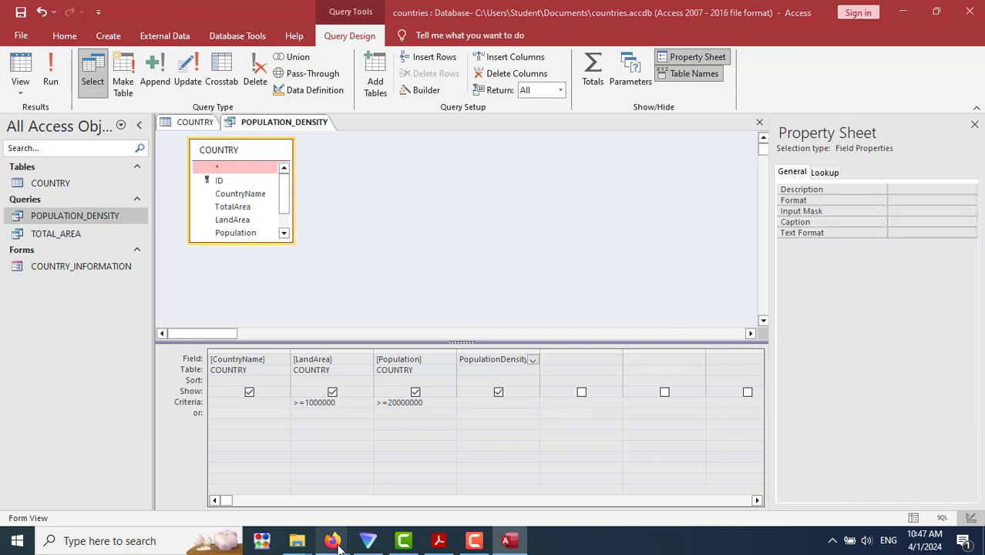
# Switch to Firefox and check the ongoing Google Meet call.
pyautogui.moveTo(332, 539)
pyautogui.click(320, 505)
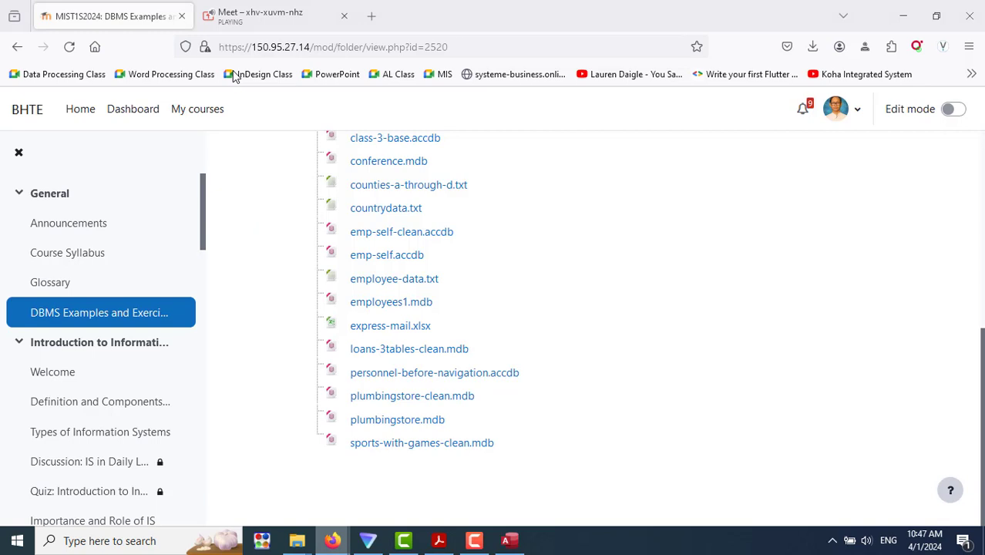
pyautogui.click(260, 12)
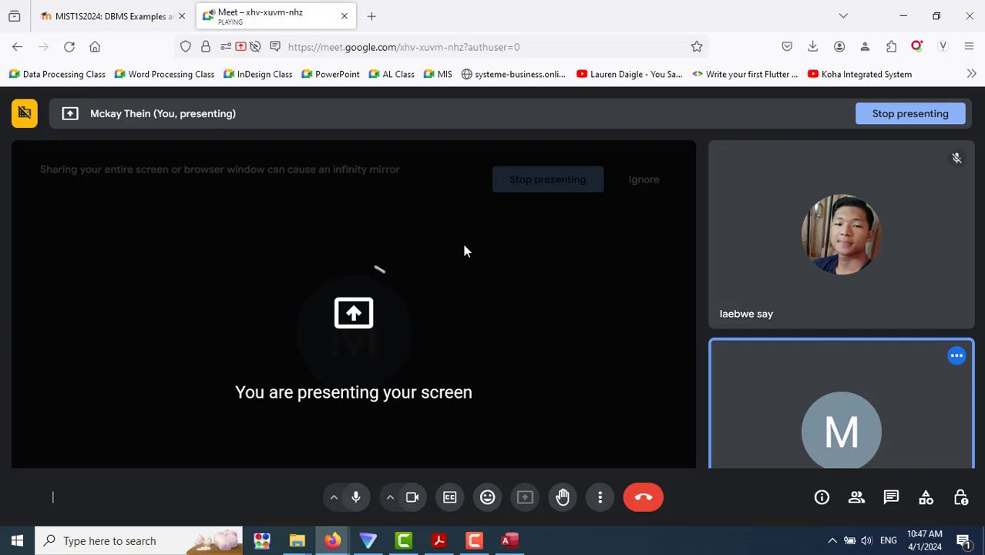
# Return to Access and go through the PopulationDensity expression to check its [Population]/[LandArea] formula.
pyautogui.click(510, 541)
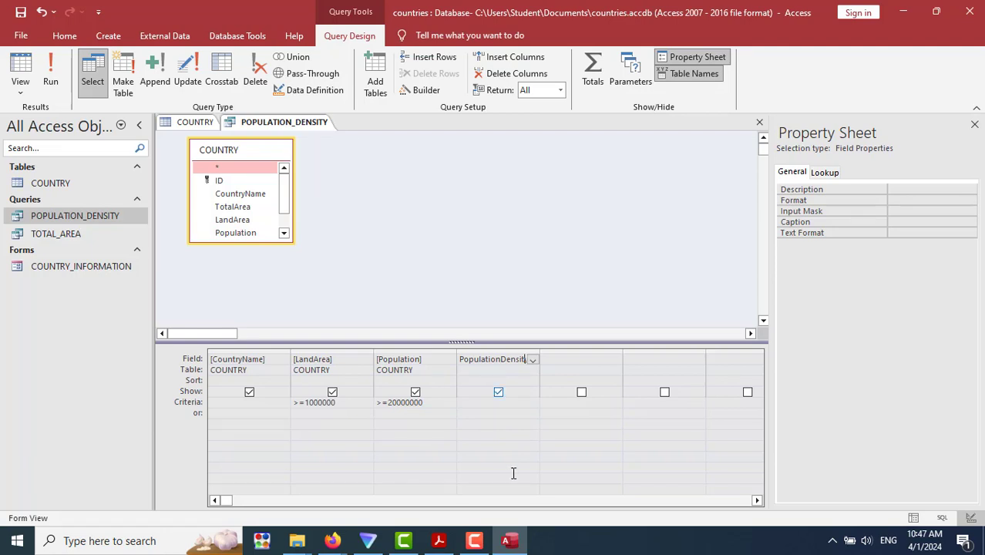
pyautogui.write(': [PopulationDe')
pyautogui.write('n]/[LandArea]')
pyautogui.press('Tab')
pyautogui.press('Tab')
pyautogui.press('Tab')
pyautogui.press('Tab')
pyautogui.press('Tab')
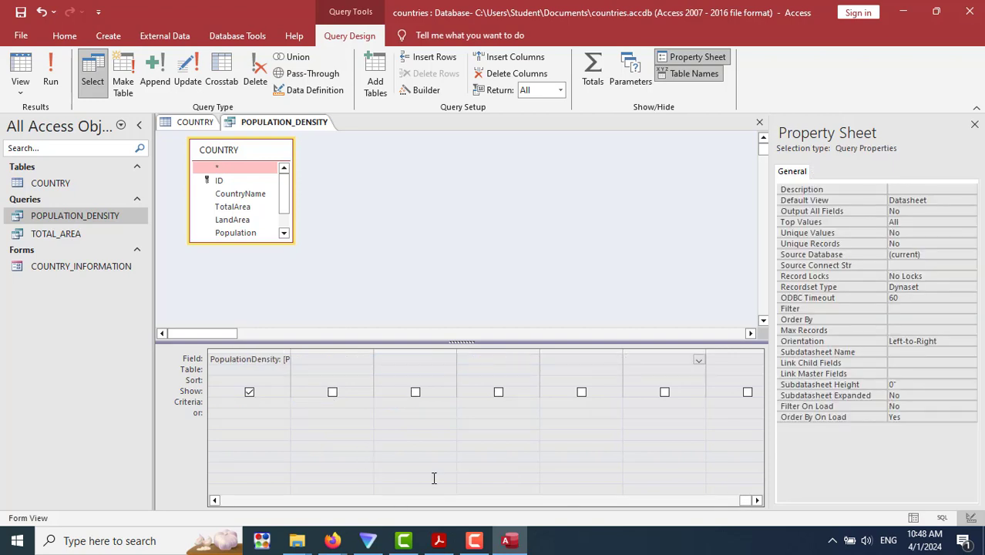
pyautogui.click(453, 500)
pyautogui.click(454, 500)
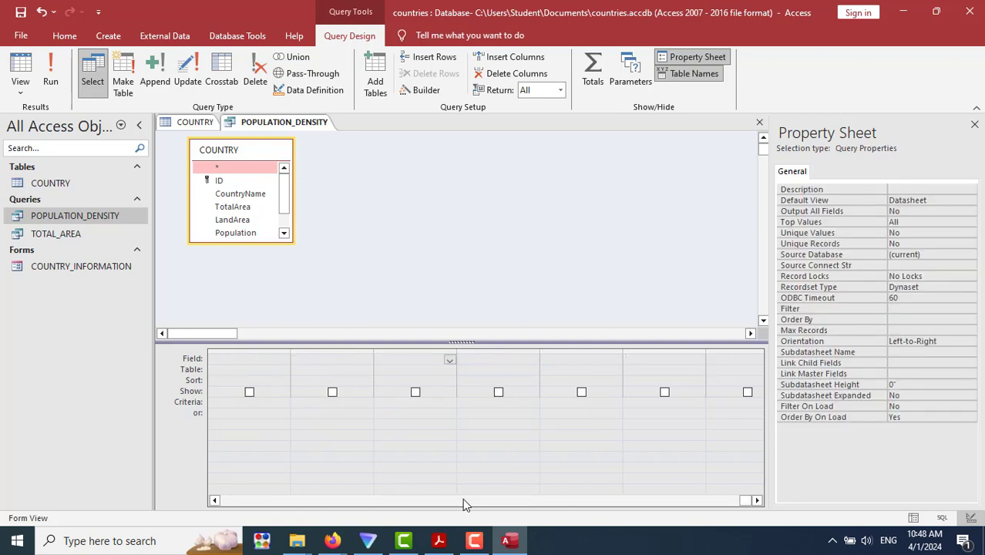
pyautogui.click(462, 499)
pyautogui.click(496, 361)
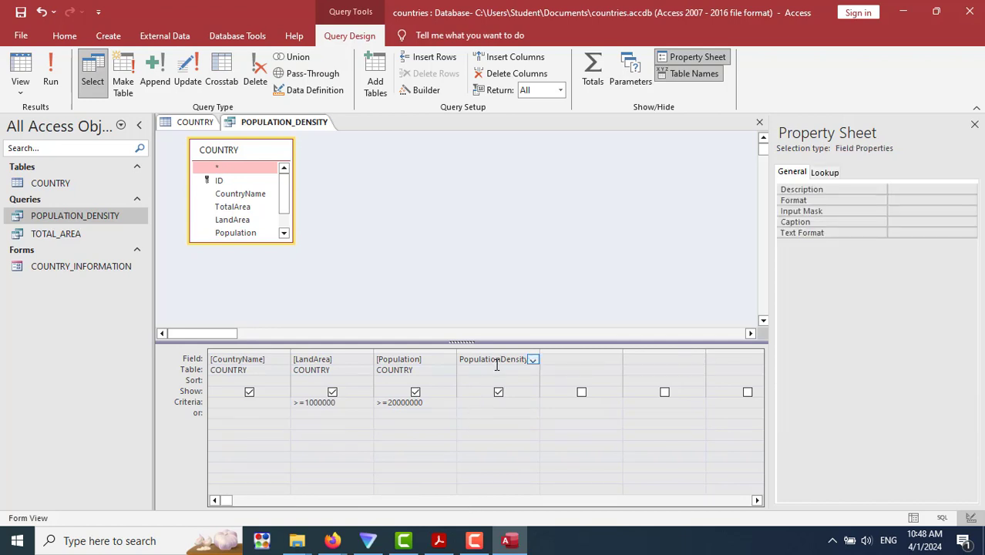
pyautogui.press('Delete')
pyautogui.press('Escape')
# Set the source table of the PopulationDensity column to COUNTRY.
pyautogui.click(490, 370)
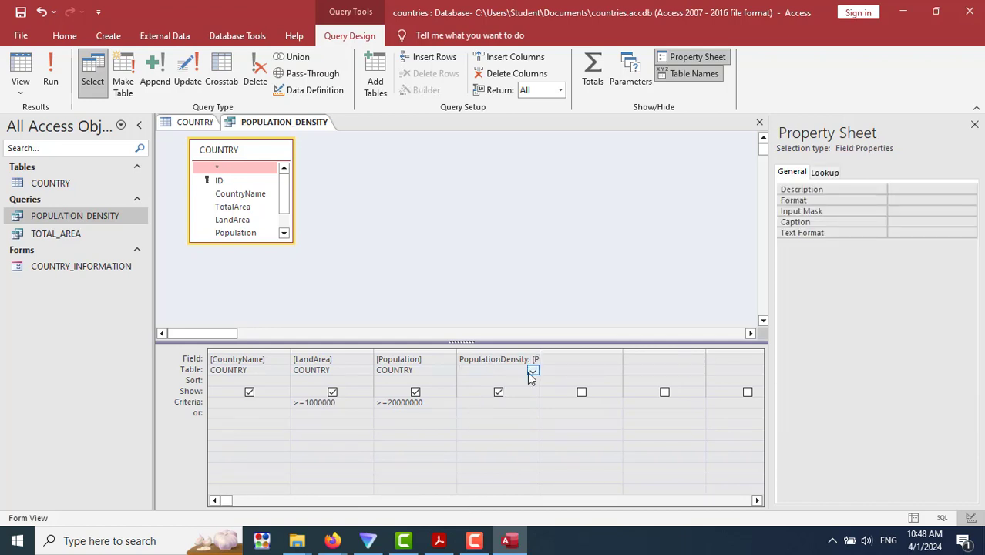
pyautogui.click(532, 371)
pyautogui.click(509, 381)
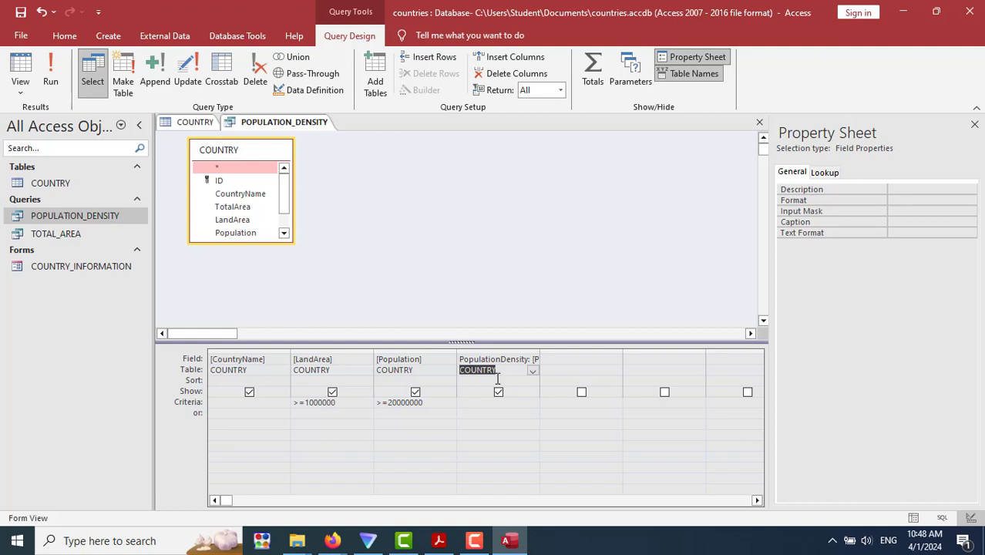
pyautogui.press('Down')
# Run the POPULATION_DENSITY query with a blank parameter value and widen the PopulationDensity column to fit its heading.
pyautogui.click(50, 74)
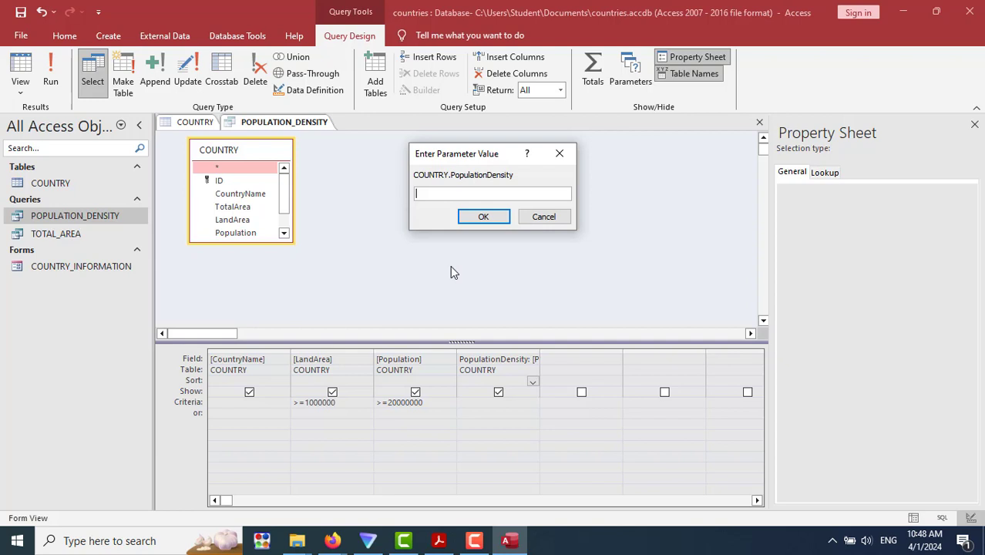
pyautogui.click(483, 216)
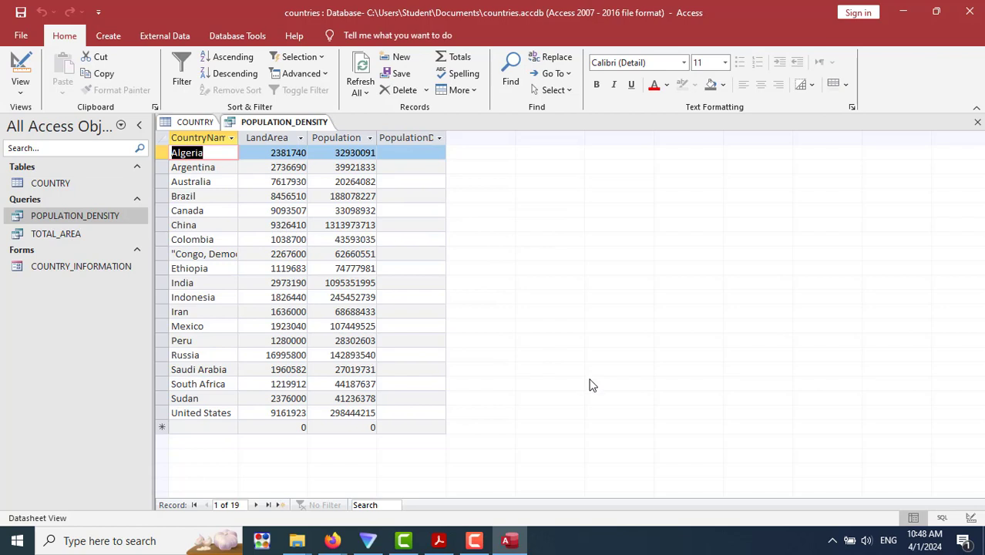
pyautogui.click(410, 151)
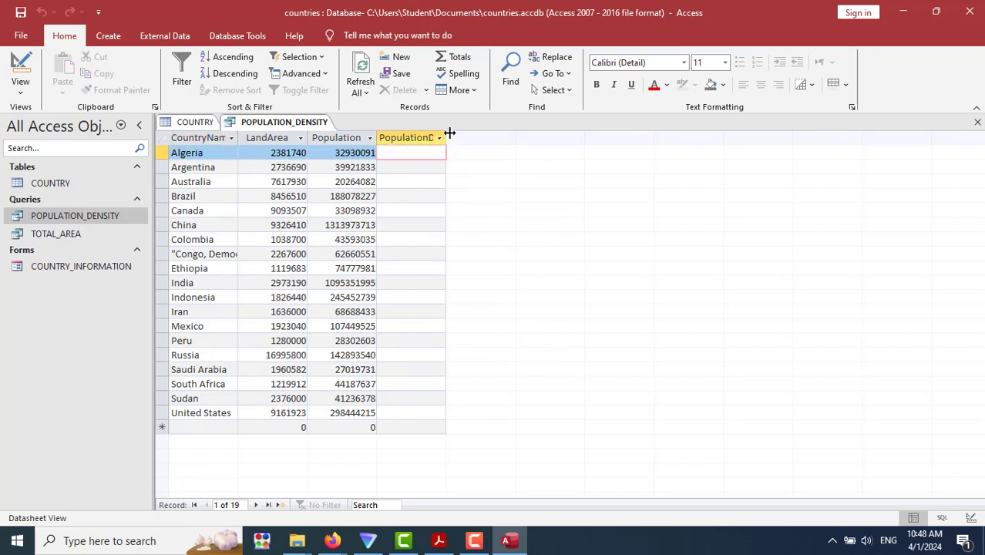
pyautogui.moveTo(447, 136); pyautogui.dragTo(511, 139)
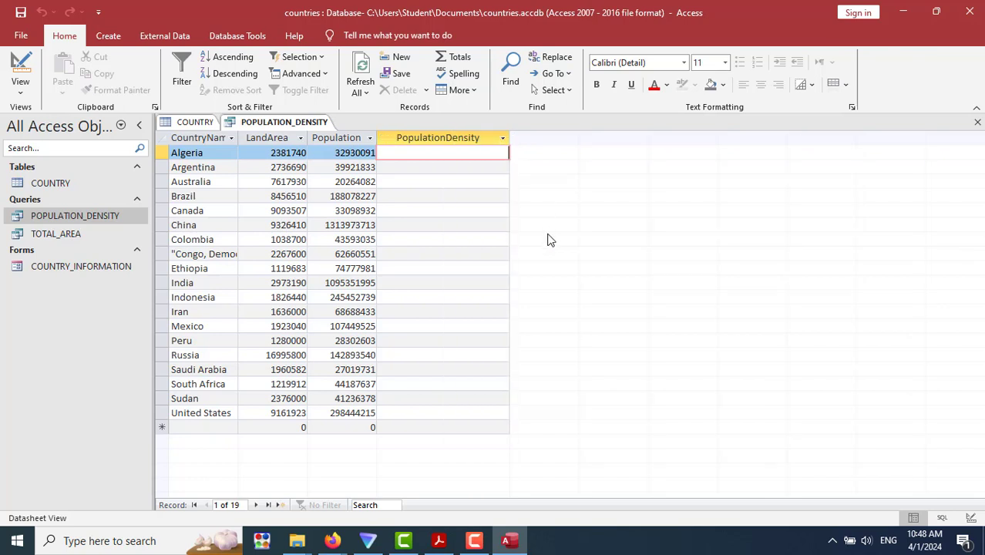
# Switch to the Google Meet call in Firefox and choose to stay in the call.
pyautogui.hotkey('alt', 'Tab')
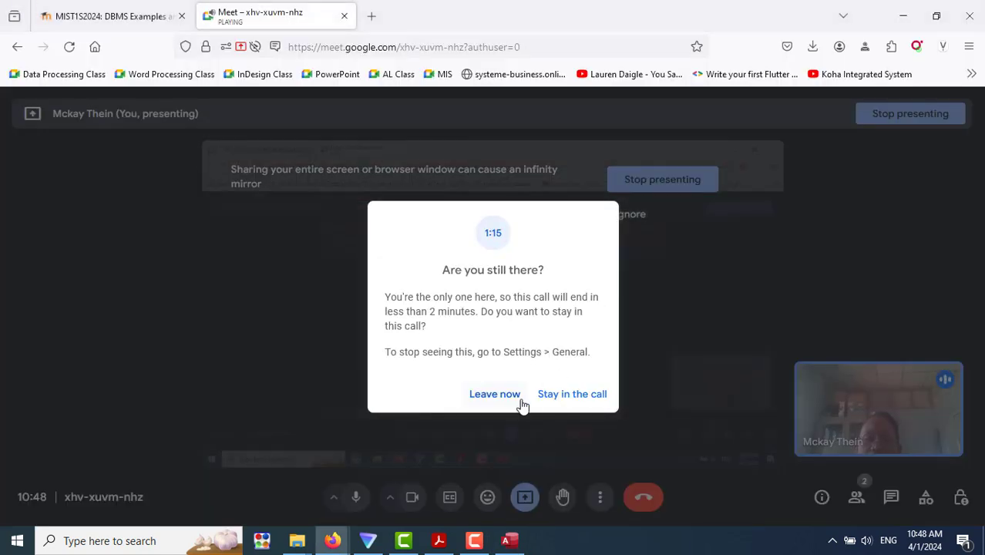
pyautogui.click(551, 398)
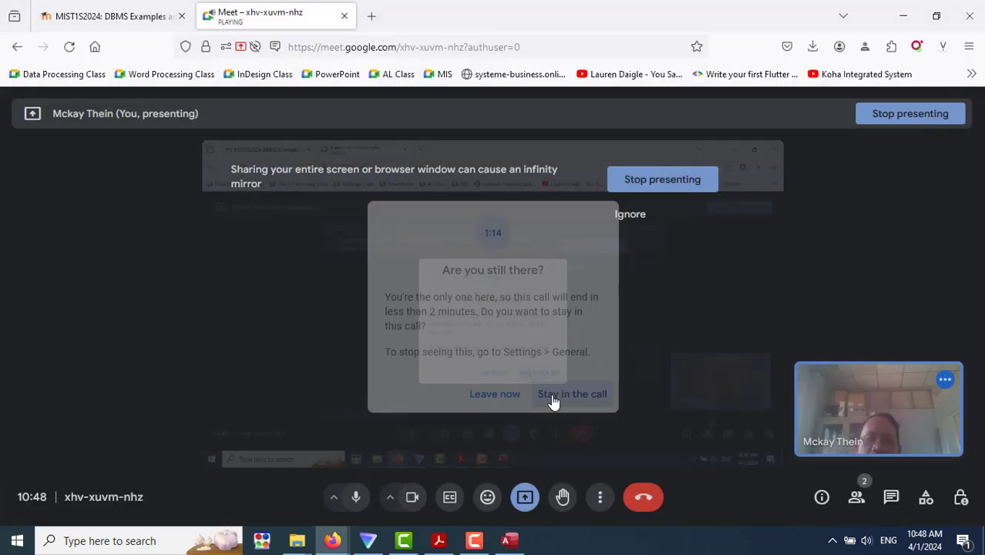
# Switch to the Chapter 2 PDF in Acrobat and look up the instructions for adding a calculated field to a query.
pyautogui.click(438, 542)
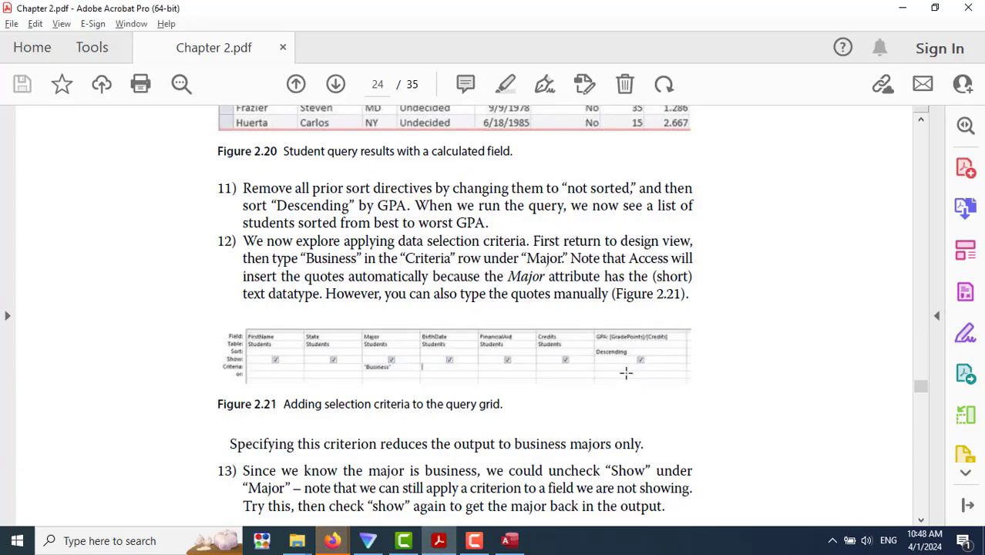
pyautogui.scroll(-2, 626, 372)
pyautogui.scroll(-12, 626, 373)
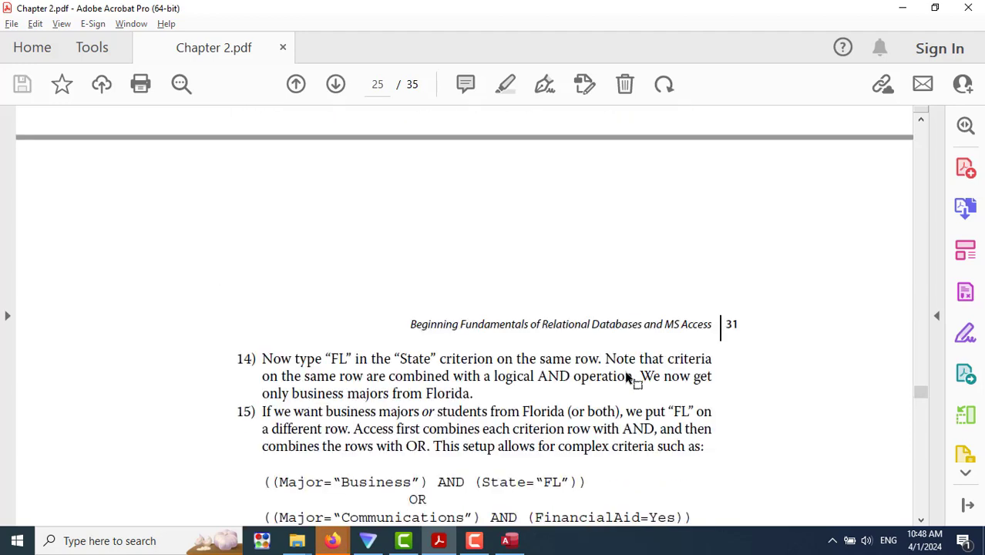
pyautogui.scroll(-2, 625, 378)
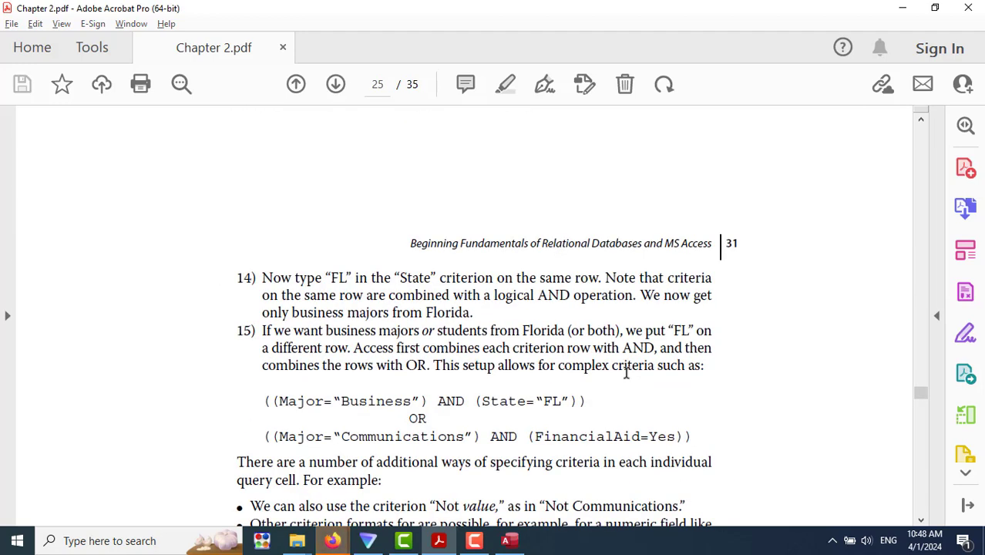
pyautogui.scroll(10, 626, 373)
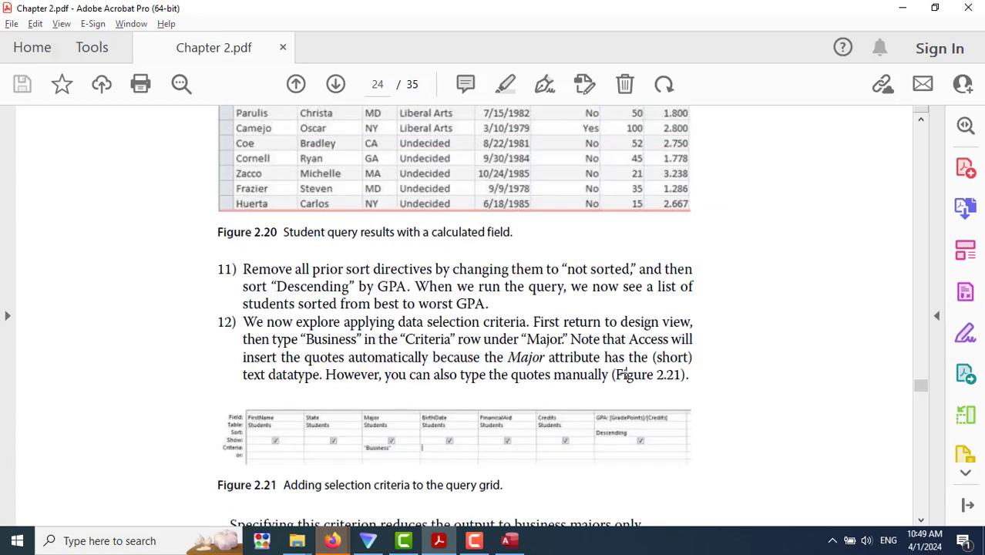
pyautogui.scroll(4, 626, 374)
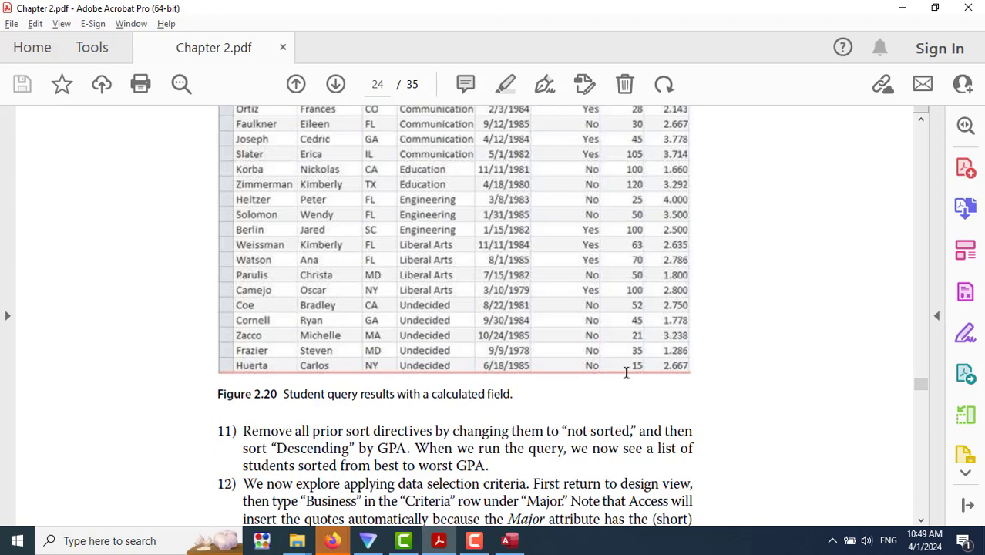
pyautogui.scroll(15, 626, 372)
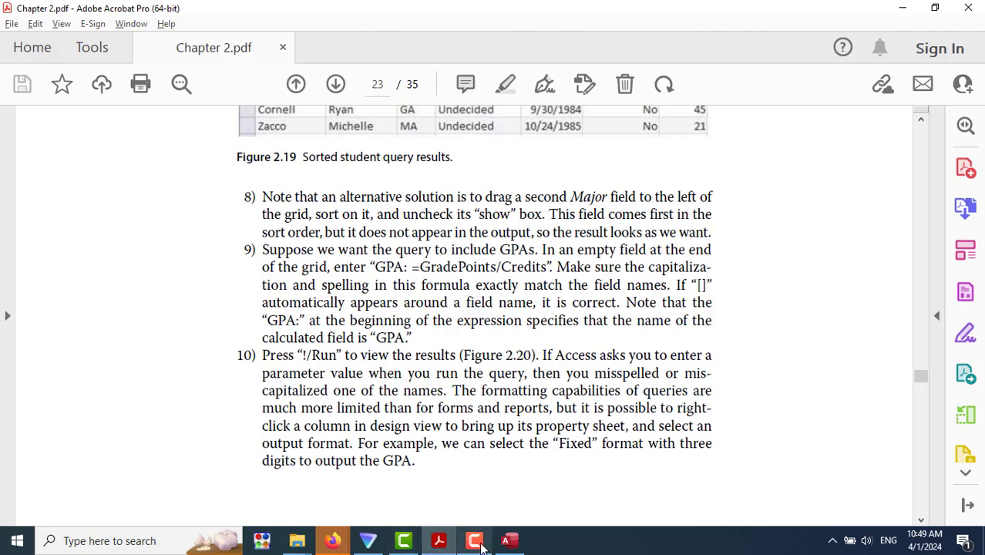
# Return to Access and try to rework the PopulationDensity expression in query design, with an equals sign before Population and division by [LandArea].
pyautogui.click(510, 540)
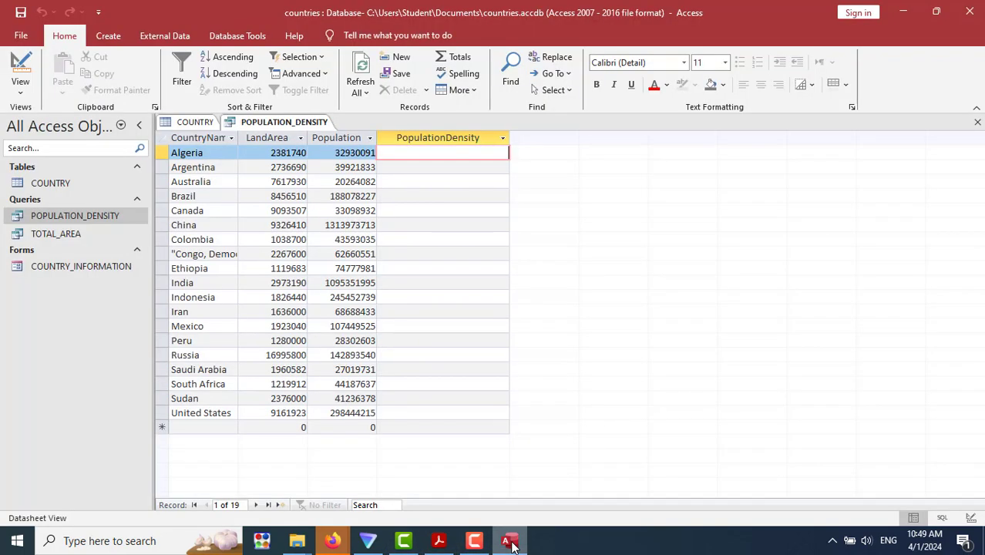
pyautogui.click(20, 77)
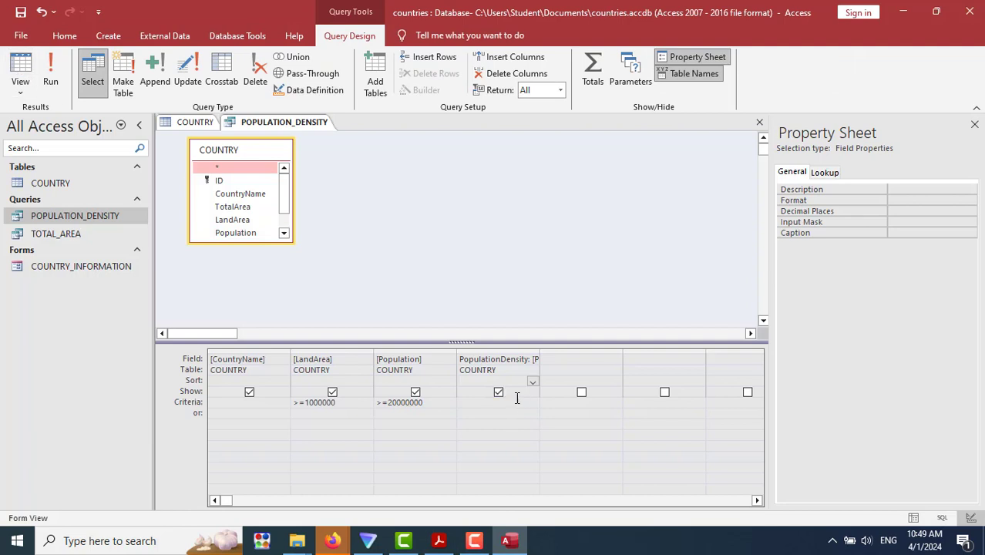
pyautogui.click(515, 359)
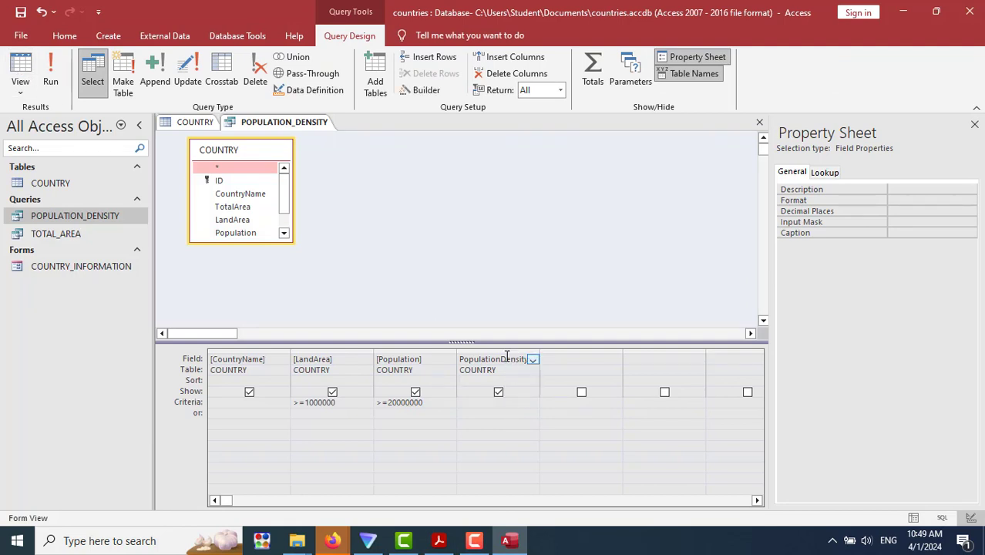
pyautogui.press('Right')
pyautogui.write(': [Po')
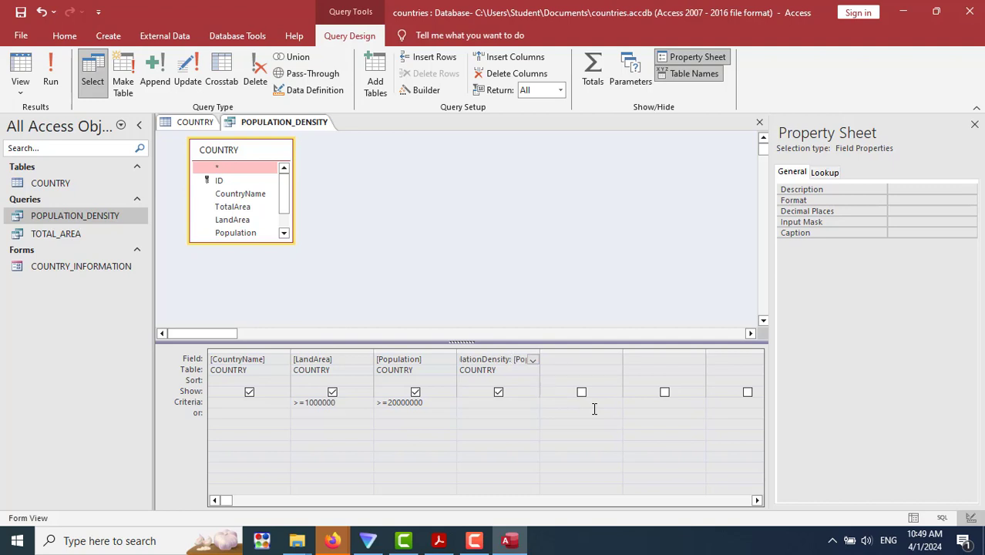
pyautogui.write('=')
pyautogui.press('Delete')
pyautogui.press('Delete')
pyautogui.press('Right')
pyautogui.press('Right')
pyautogui.press('Right')
pyautogui.press('Right')
pyautogui.press('Right')
pyautogui.press('Right')
pyautogui.press('Right')
pyautogui.press('Right')
pyautogui.press('Right')
pyautogui.press('Right')
pyautogui.press('Left')
pyautogui.press('Left')
pyautogui.press('Left')
pyautogui.press('Left')
pyautogui.press('Left')
pyautogui.press('Left')
pyautogui.press('Left')
pyautogui.press('Left')
pyautogui.press('Left')
pyautogui.press('Left')
pyautogui.press('Left')
pyautogui.press('Left')
pyautogui.write('Popula')
pyautogui.press('BackSpace')
pyautogui.press('BackSpace')
pyautogui.press('BackSpace')
pyautogui.press('BackSpace')
pyautogui.press('BackSpace')
pyautogui.press('BackSpace')
pyautogui.press('Delete')
pyautogui.write('/[LandArea]')
pyautogui.click(594, 408)
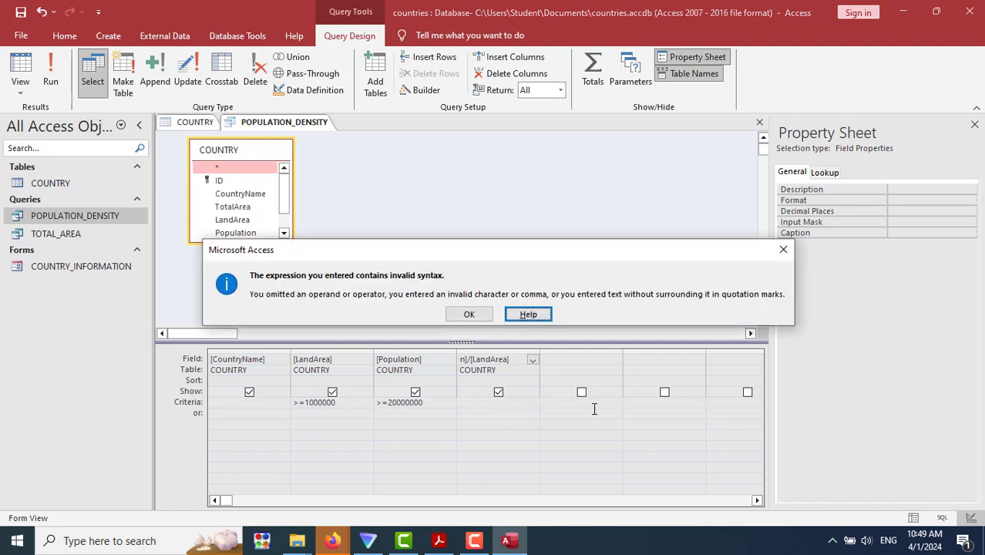
pyautogui.click(472, 316)
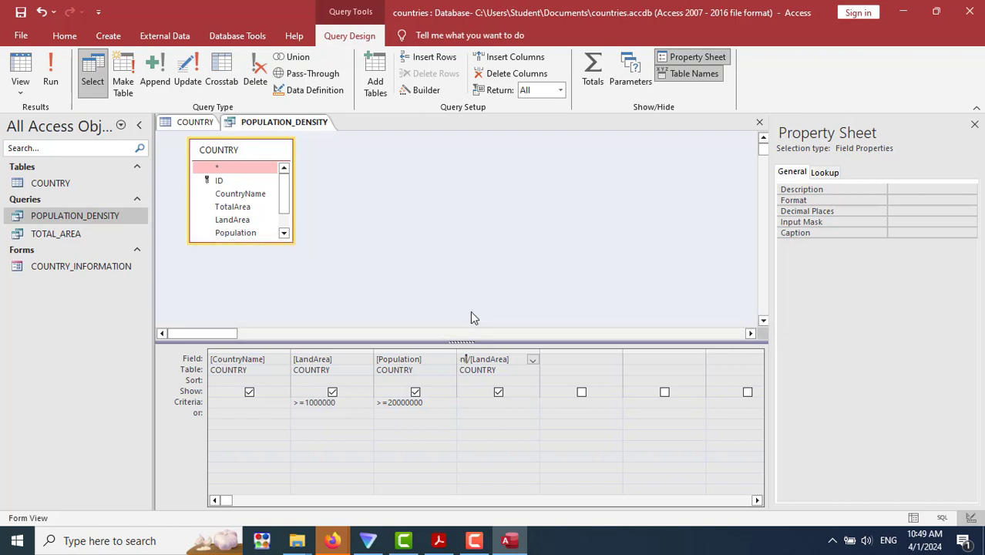
# Bracket the Population field so PopulationDensity is computed as [Population]/[LandArea], and run the query to check the column.
pyautogui.write(']')
pyautogui.press('Left')
pyautogui.press('Left')
pyautogui.press('Left')
pyautogui.press('Left')
pyautogui.press('Left')
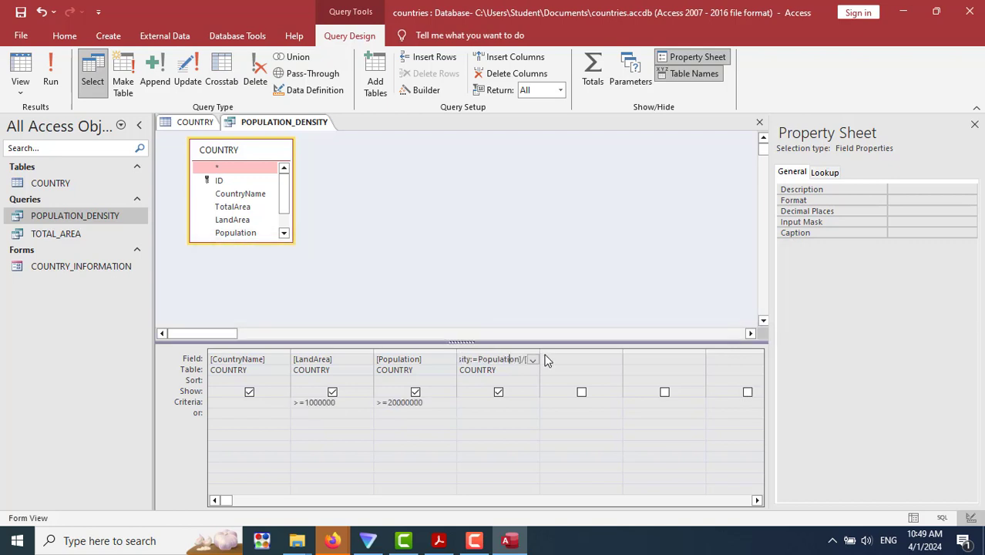
pyautogui.press('Left')
pyautogui.press('Left')
pyautogui.press('Left')
pyautogui.write('[')
pyautogui.click(545, 361)
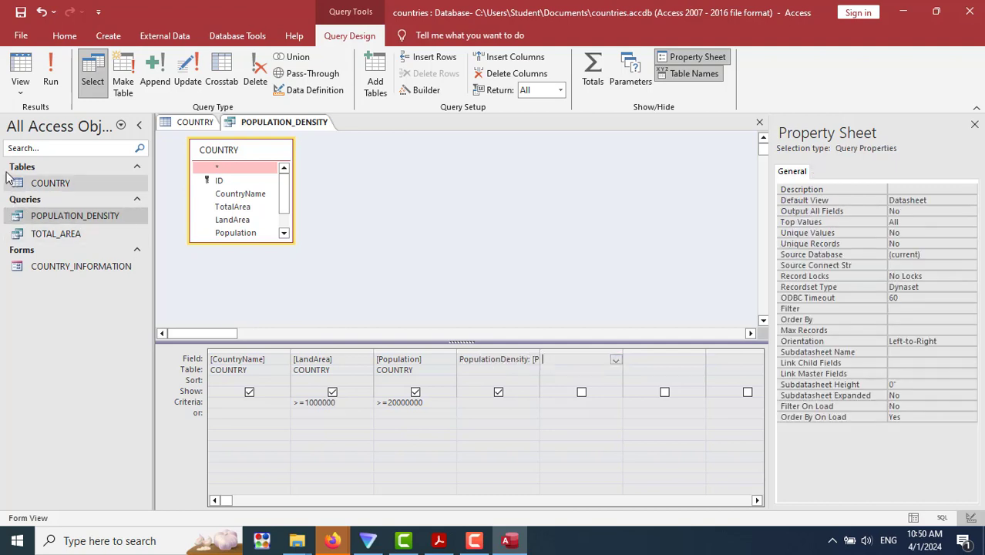
pyautogui.click(59, 77)
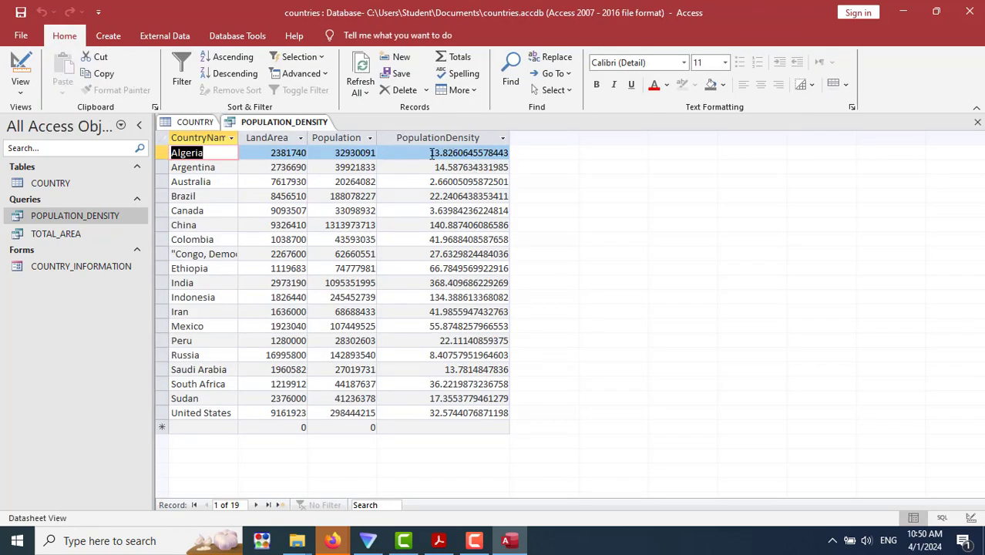
pyautogui.moveTo(430, 154); pyautogui.dragTo(464, 406)
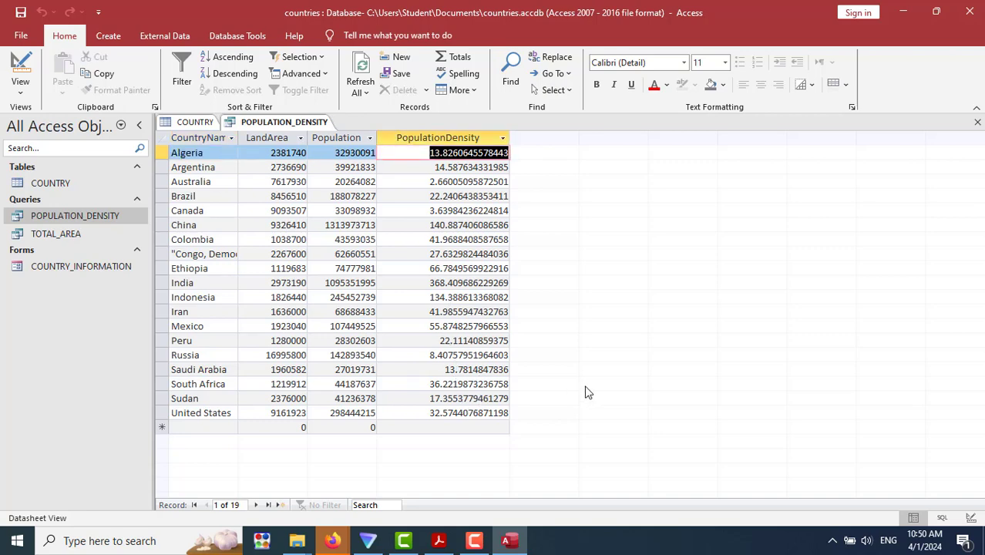
# Switch to the Chapter 2 PDF and read the display format required for the population density column in exercise 2.4 B.
pyautogui.hotkey('alt', 'Tab')
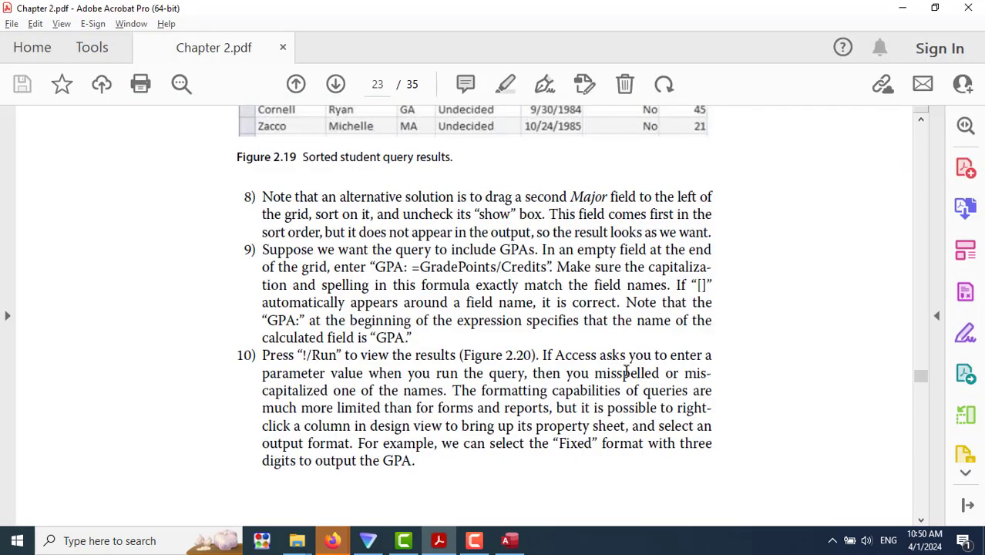
pyautogui.scroll(-8, 535, 348)
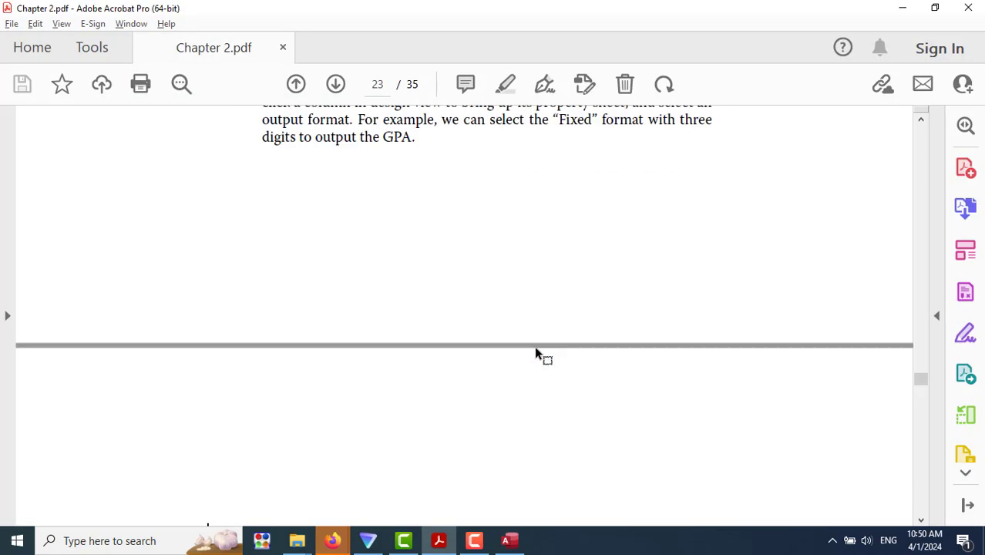
pyautogui.scroll(-20, 534, 348)
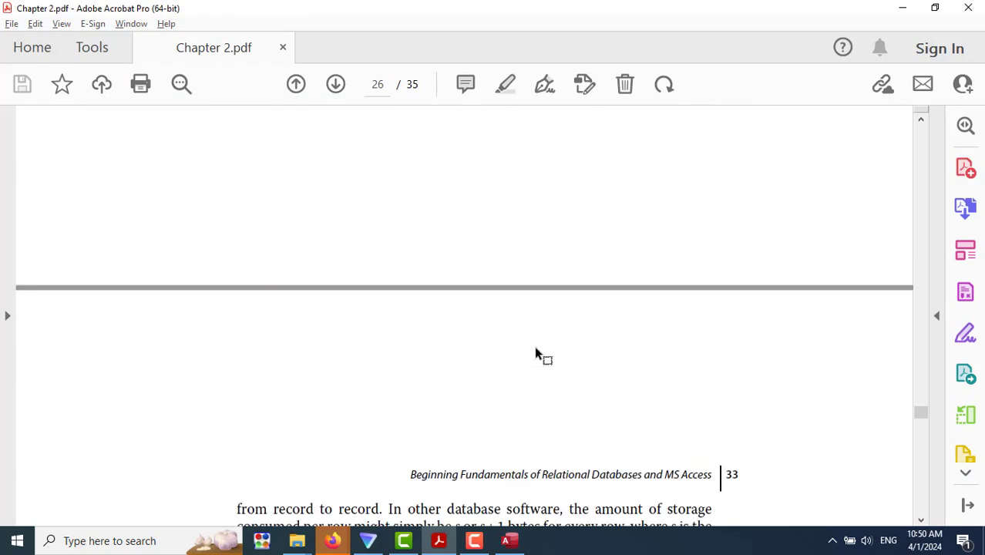
pyautogui.scroll(-15, 535, 349)
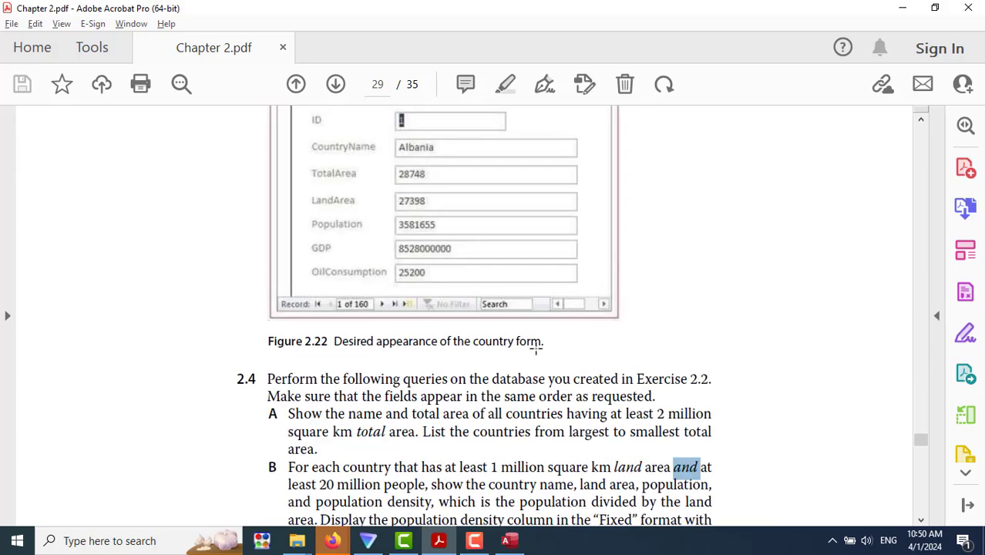
pyautogui.scroll(-5, 534, 348)
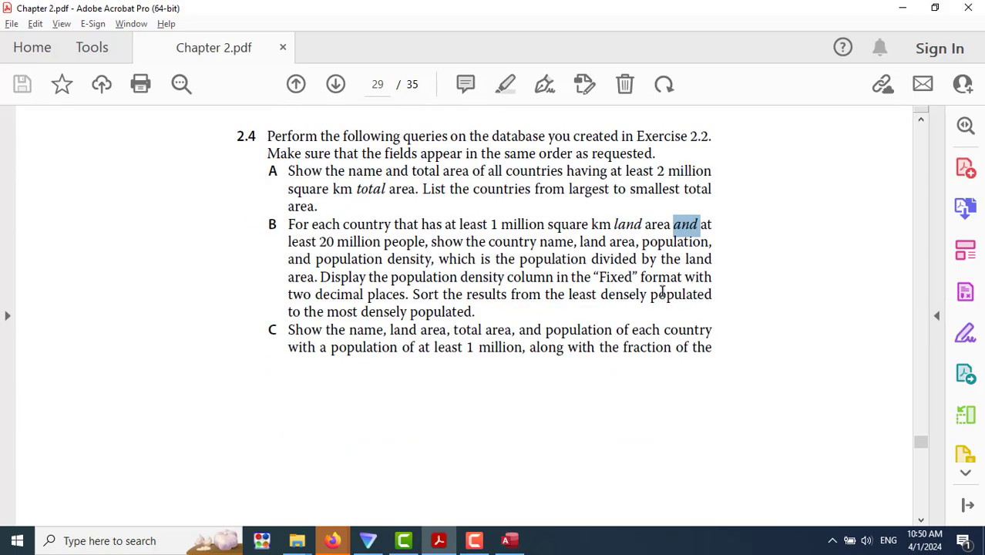
pyautogui.click(643, 276)
# Return to Access, format the PopulationDensity column as Fixed with 2 decimal places, and rerun the query.
pyautogui.hotkey('alt', 'Tab')
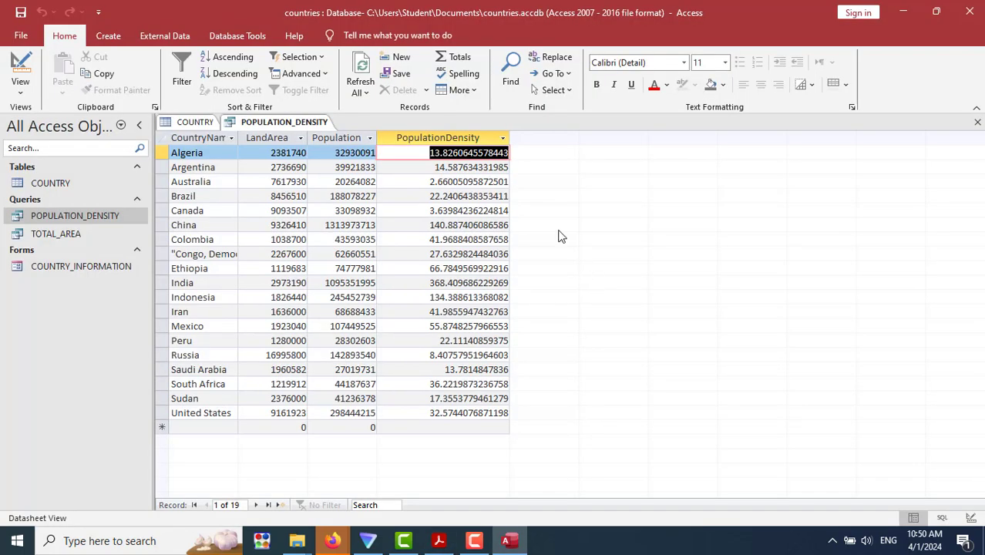
pyautogui.click(20, 91)
pyautogui.click(42, 168)
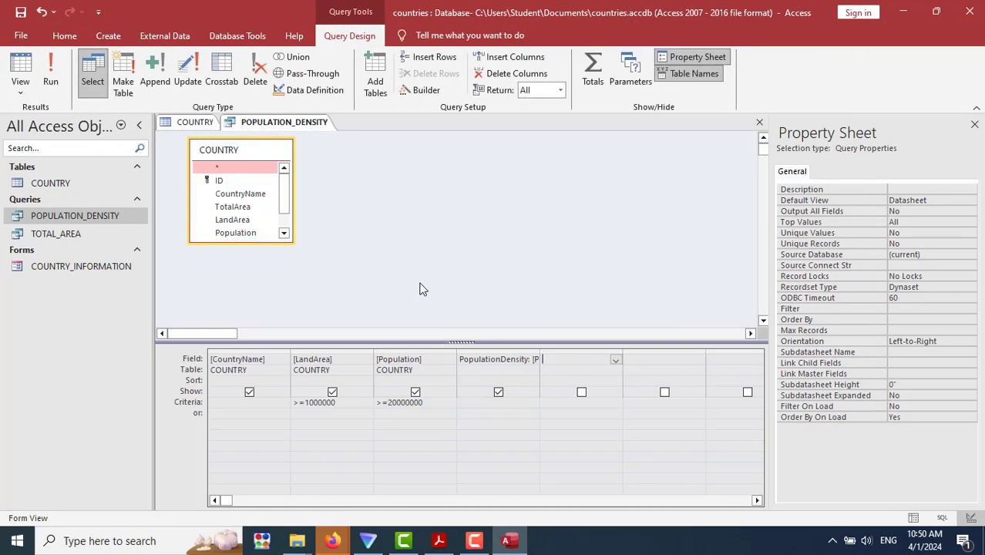
pyautogui.click(516, 360)
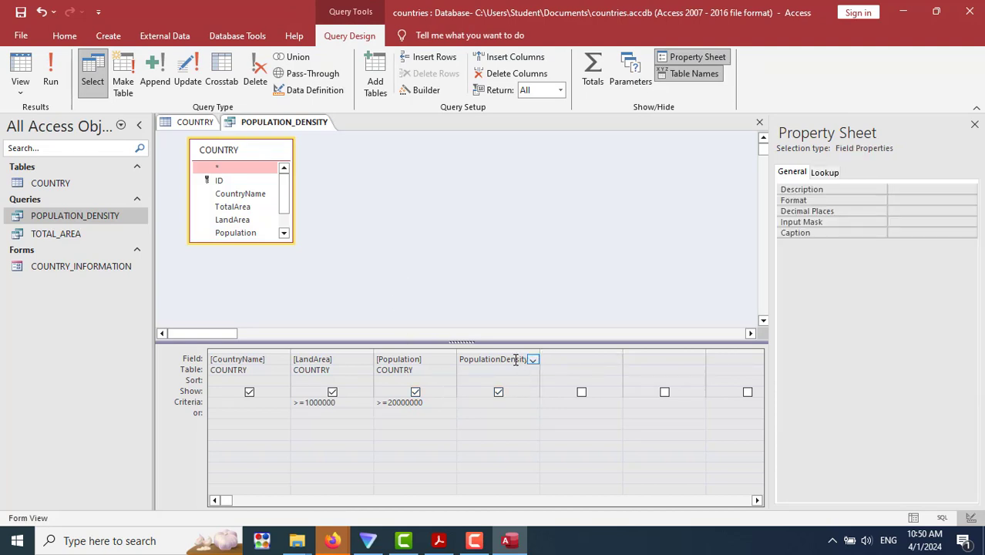
pyautogui.click(939, 200)
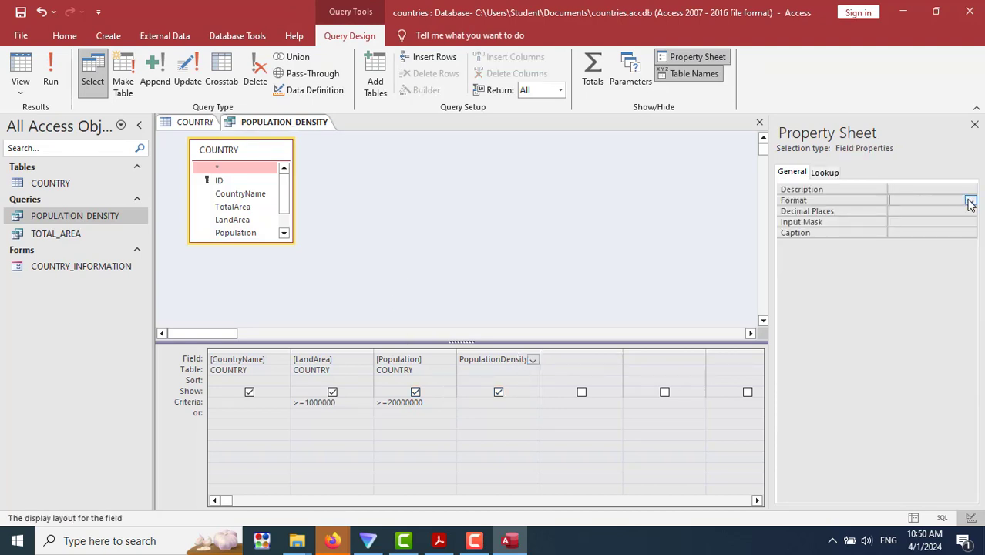
pyautogui.click(969, 202)
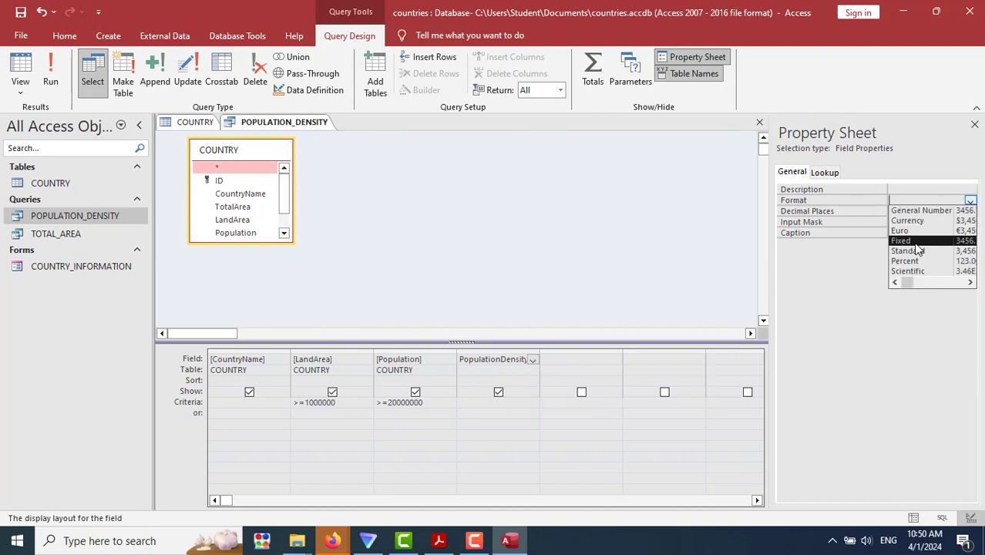
pyautogui.click(915, 241)
pyautogui.click(933, 212)
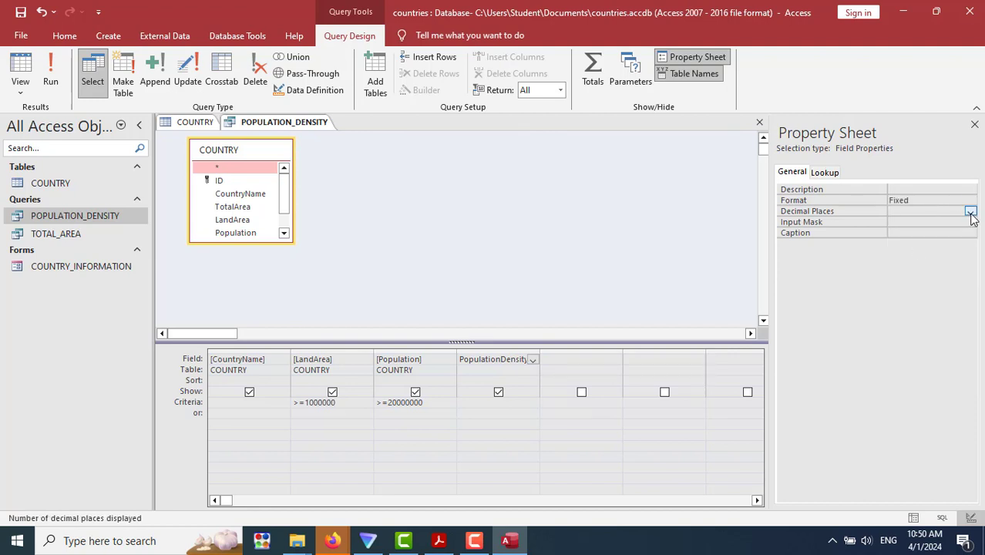
pyautogui.click(970, 212)
pyautogui.click(917, 250)
pyautogui.click(51, 71)
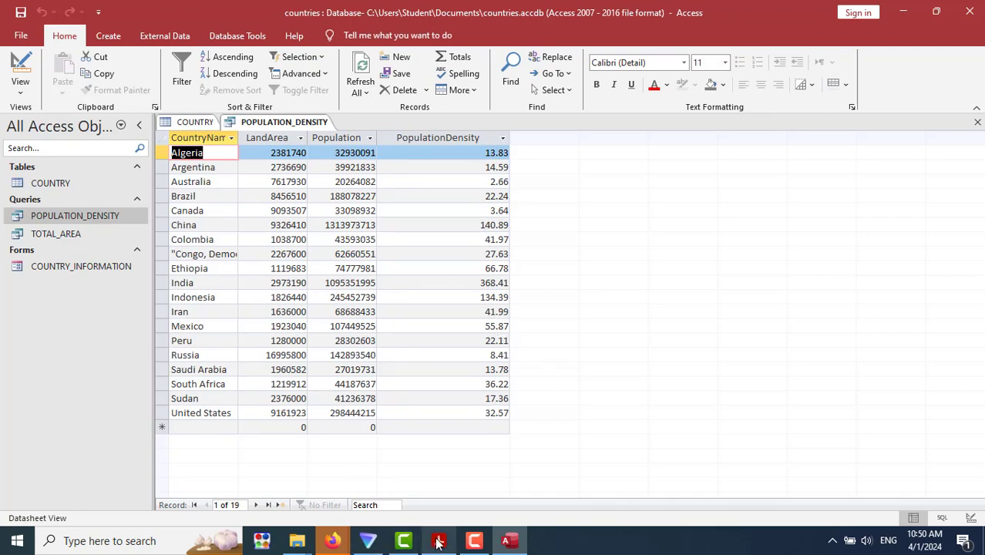
# Switch to the Chapter 2 PDF and review the sorting requirement of query B and the start of query C.
pyautogui.moveTo(437, 542)
pyautogui.click(440, 508)
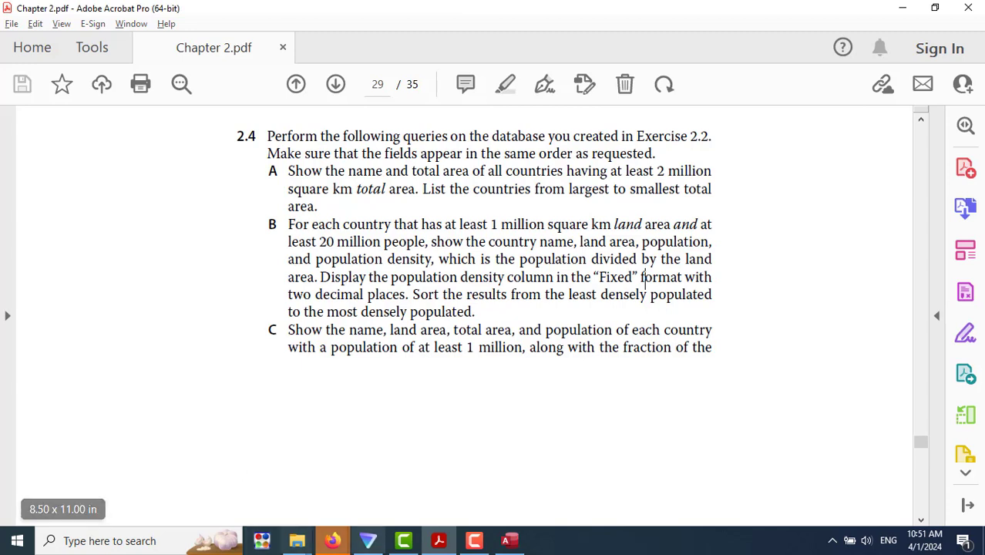
pyautogui.click(473, 540)
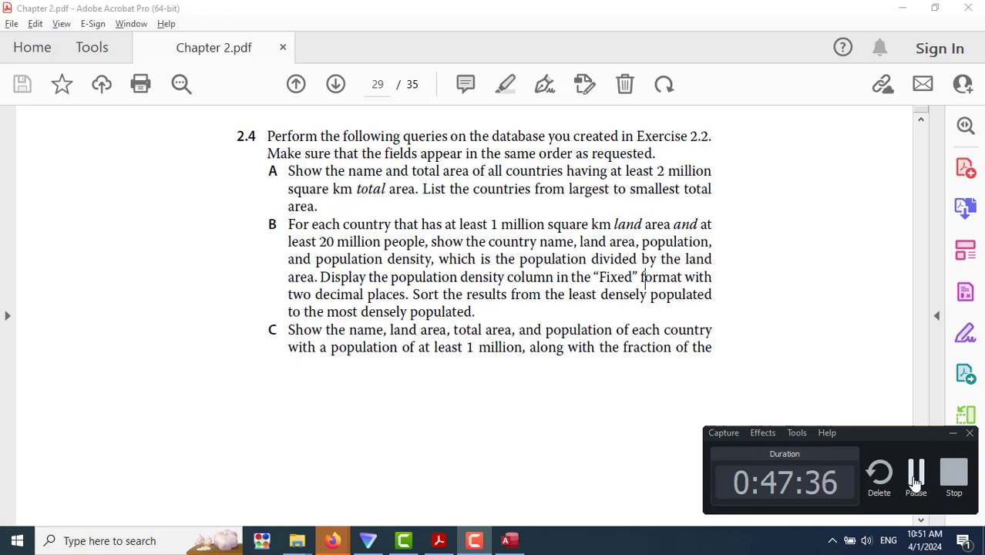
pyautogui.click(915, 479)
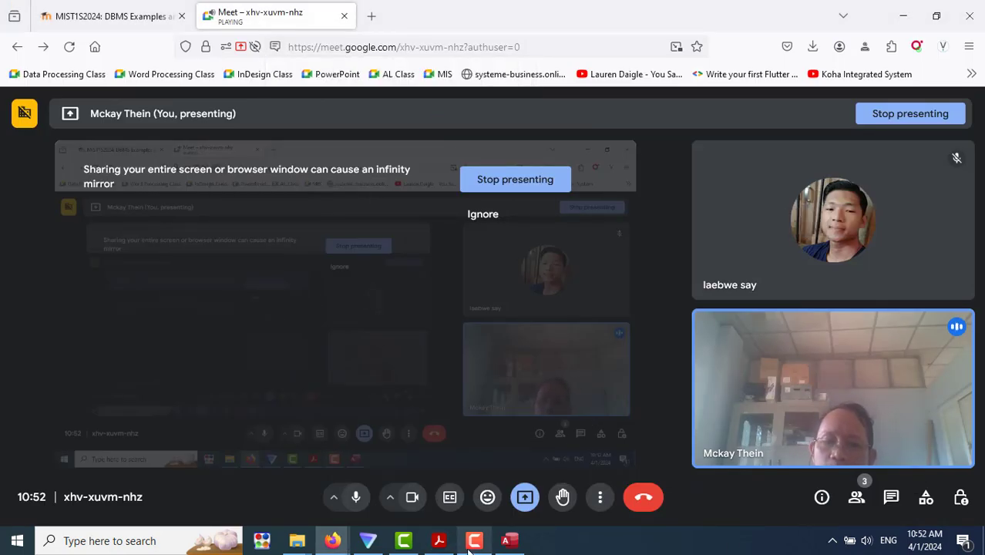
pyautogui.click(439, 540)
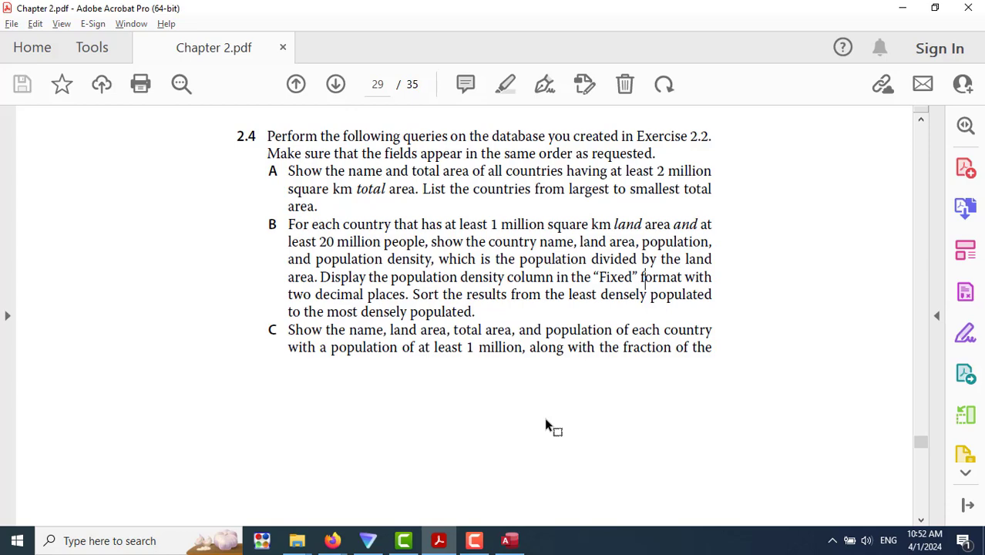
pyautogui.scroll(-2, 544, 417)
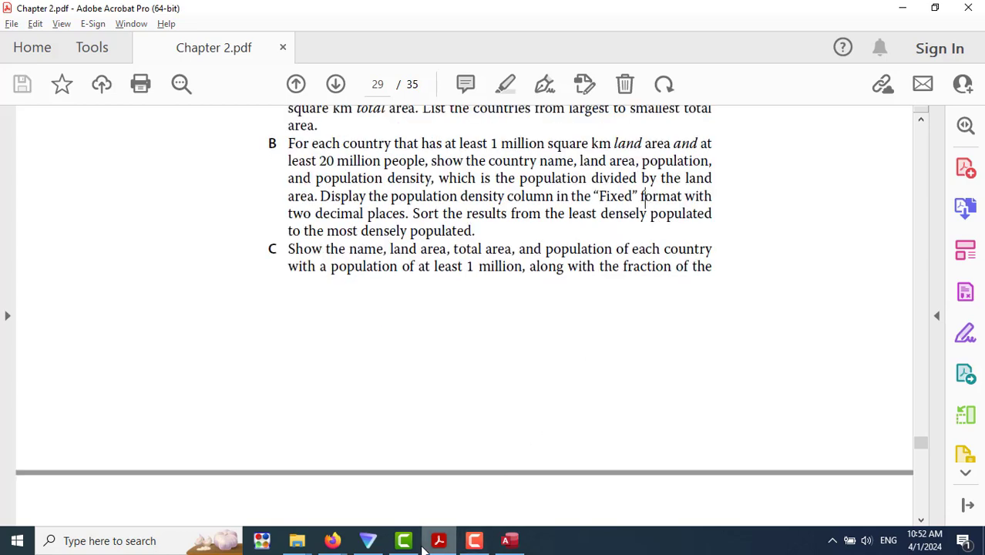
# Return to Access and bring up the save, close and view options for the POPULATION_DENSITY query.
pyautogui.click(508, 540)
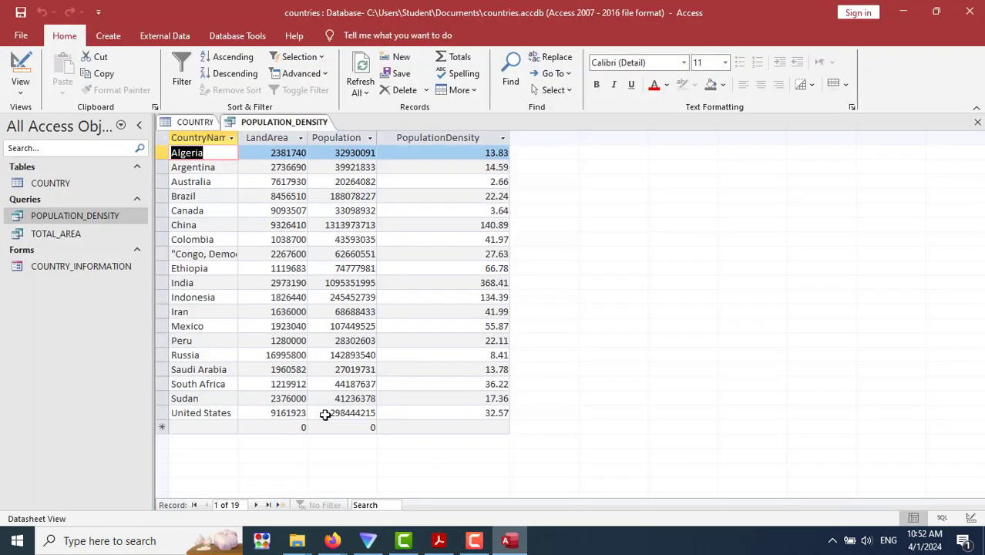
pyautogui.rightClick(274, 122)
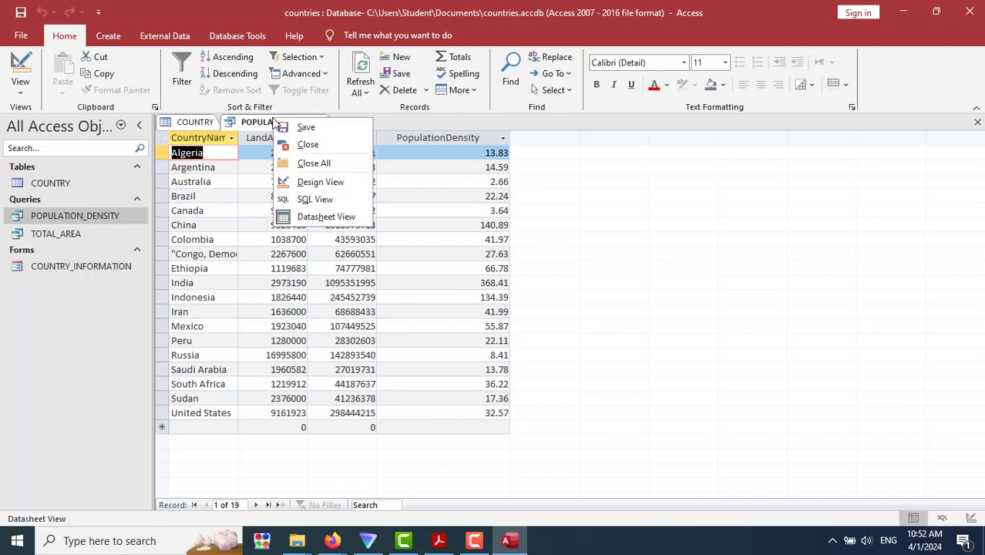
# Close the POPULATION_DENSITY query and save its design changes.
pyautogui.click(286, 144)
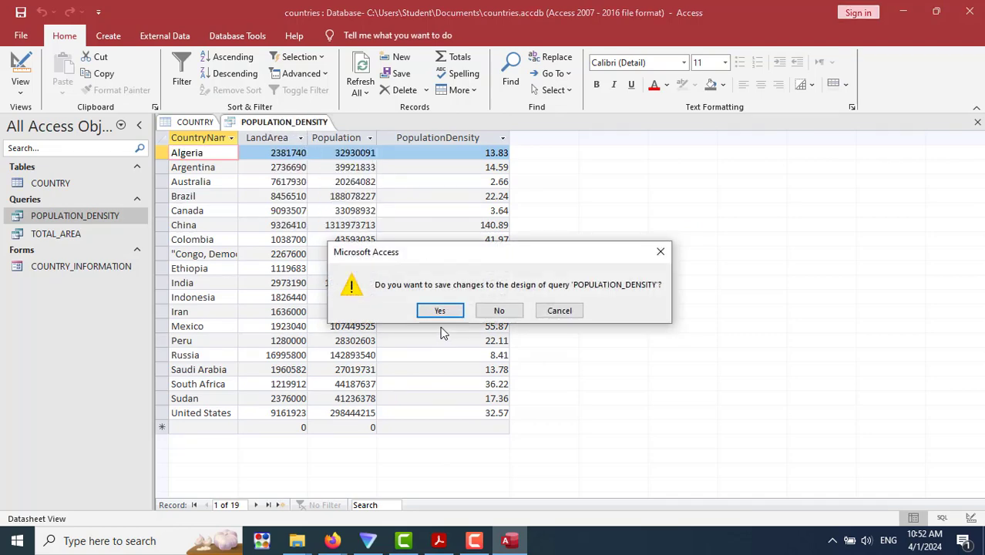
pyautogui.click(439, 310)
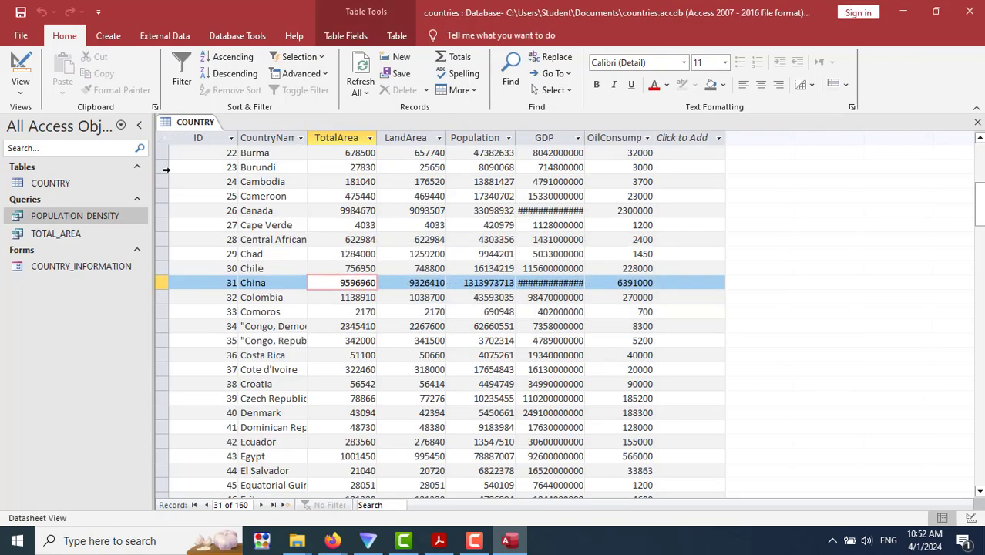
# Start a simple wizard query on the COUNTRY table with the fields CountryName, TotalArea, LandArea and Population, checking exercise 2.4 C in Chapter 2.pdf.
pyautogui.click(107, 35)
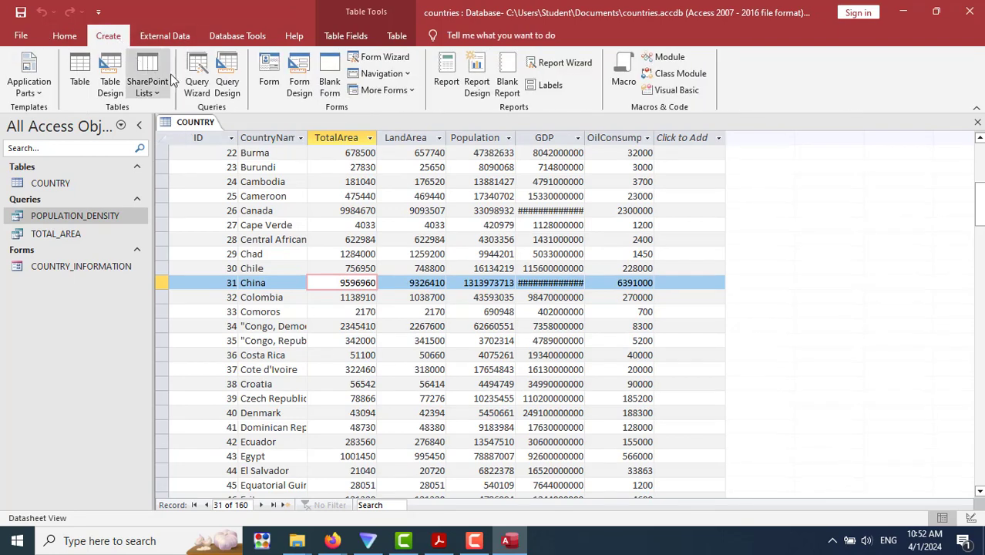
pyautogui.click(204, 67)
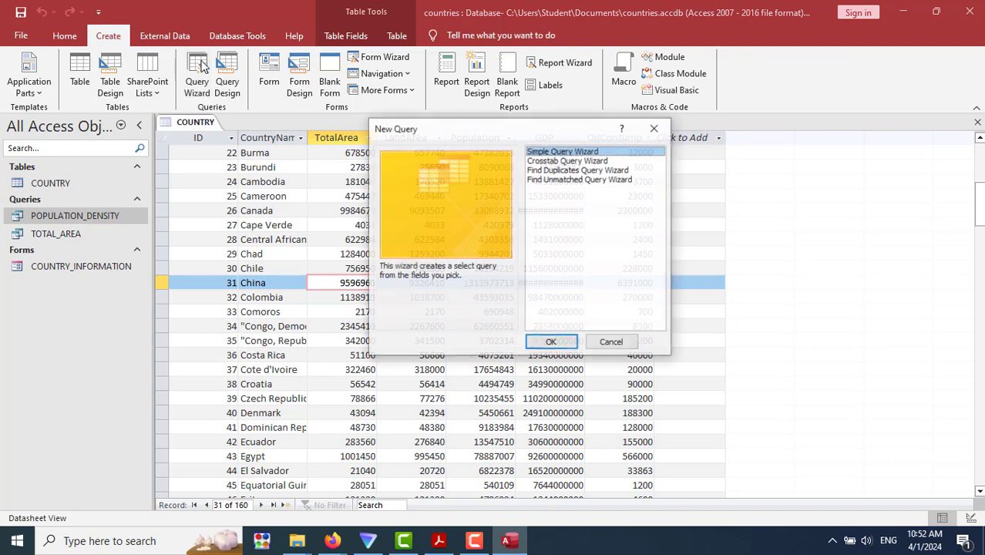
pyautogui.click(555, 342)
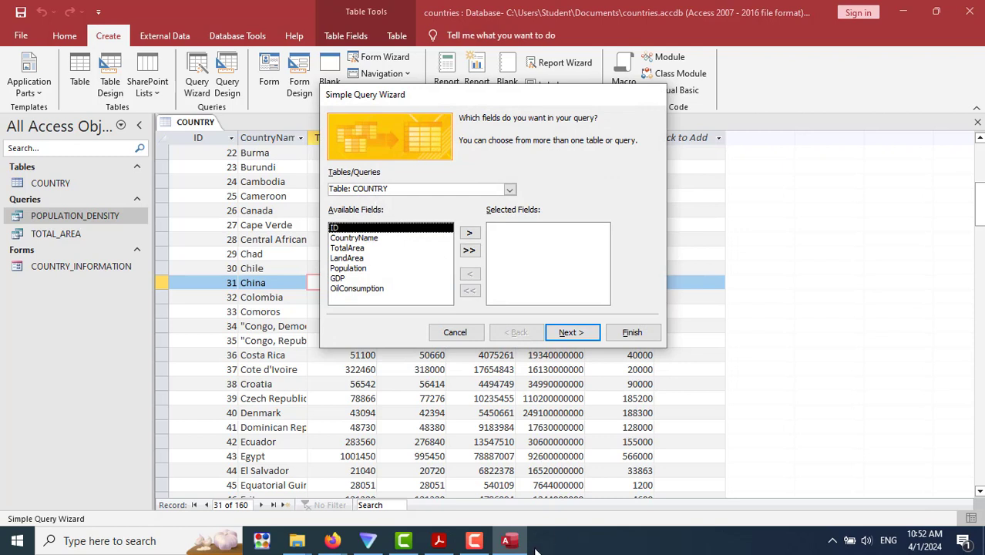
pyautogui.moveTo(427, 547)
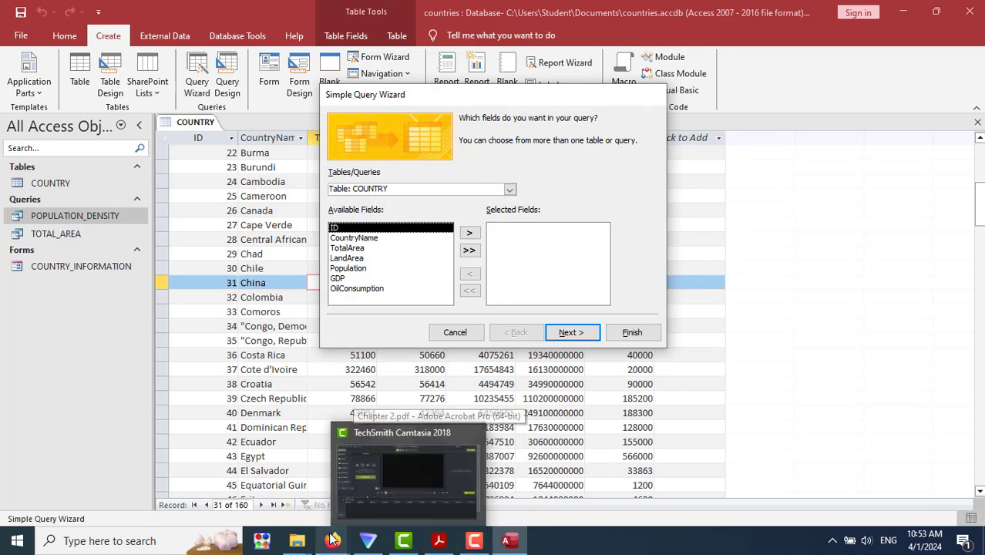
pyautogui.click(438, 540)
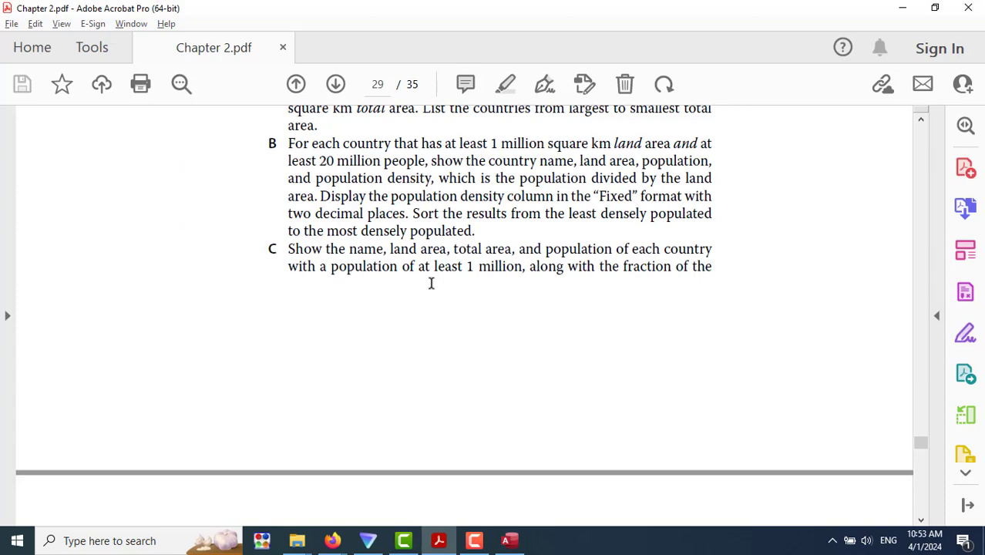
pyautogui.click(508, 540)
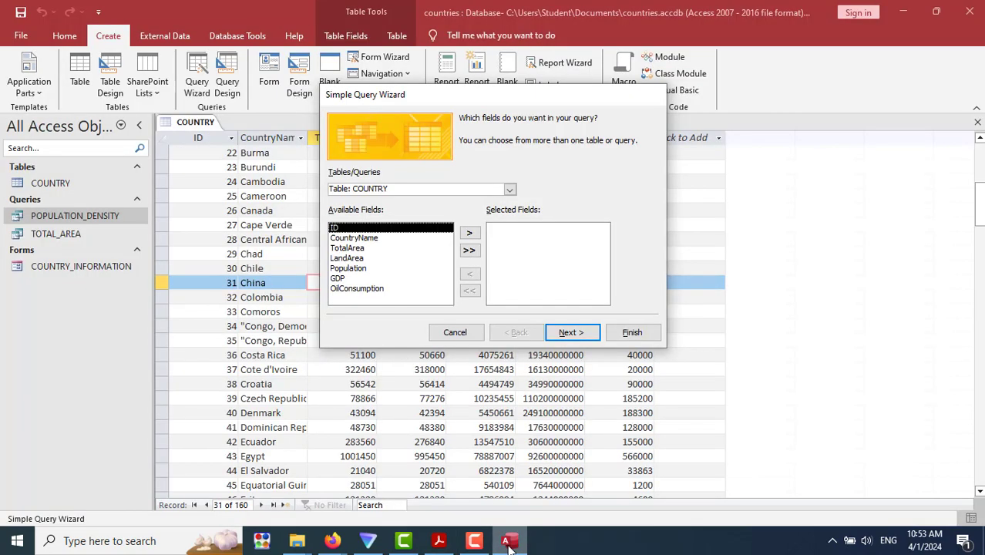
pyautogui.click(356, 239)
pyautogui.click(469, 234)
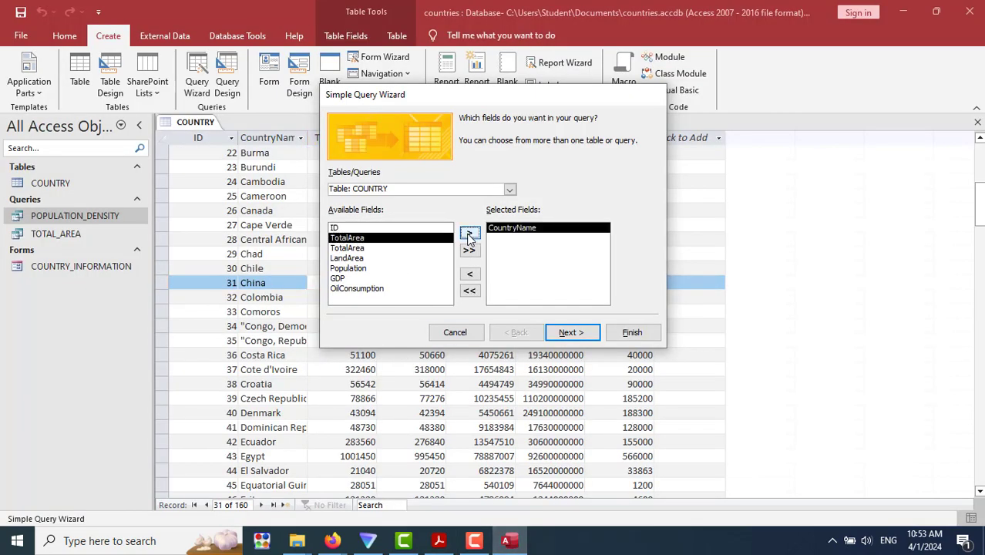
pyautogui.click(469, 233)
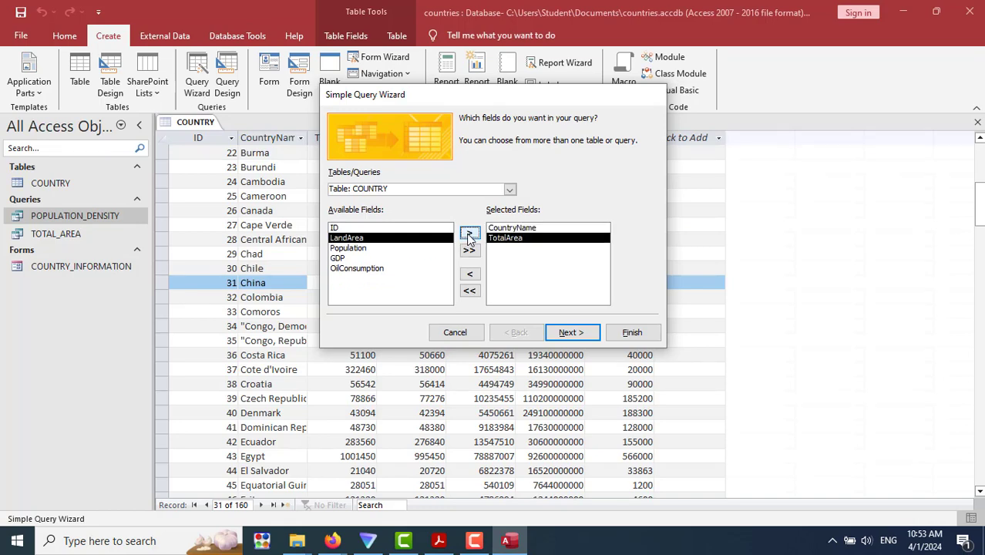
pyautogui.click(470, 234)
pyautogui.click(469, 233)
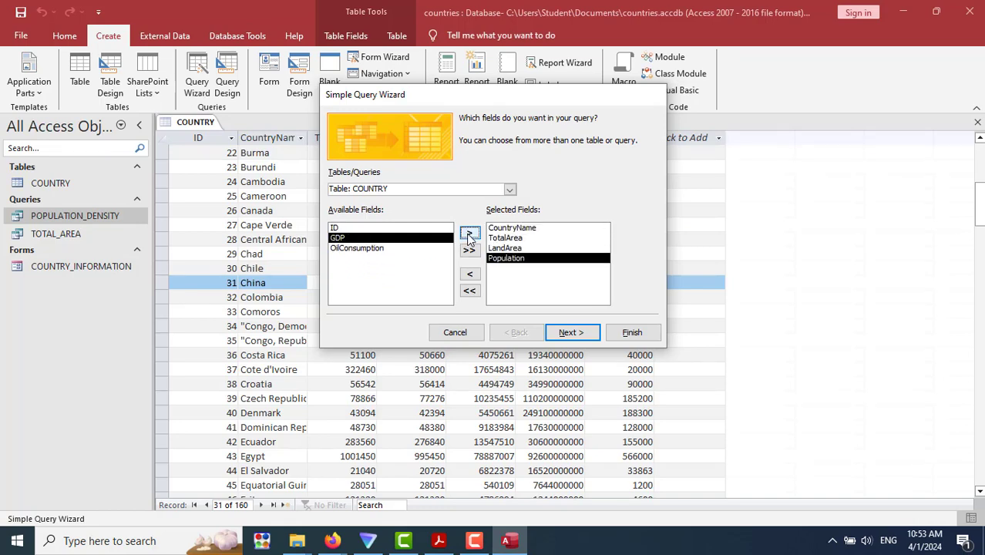
# Switch to Chapter 2.pdf in Acrobat and read exercise 2.4 C for the population limit, land fraction, format and sort requirements.
pyautogui.click(438, 540)
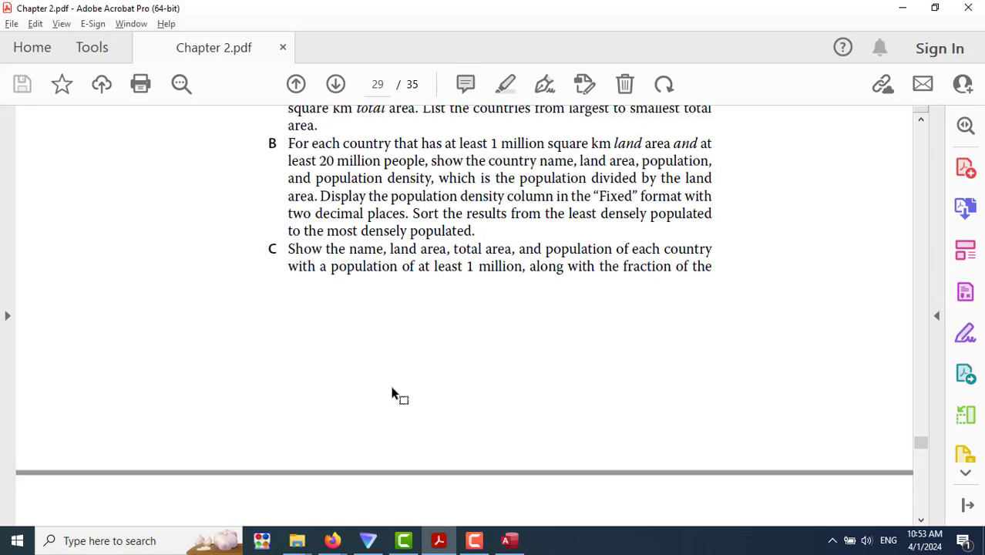
pyautogui.scroll(-5, 391, 393)
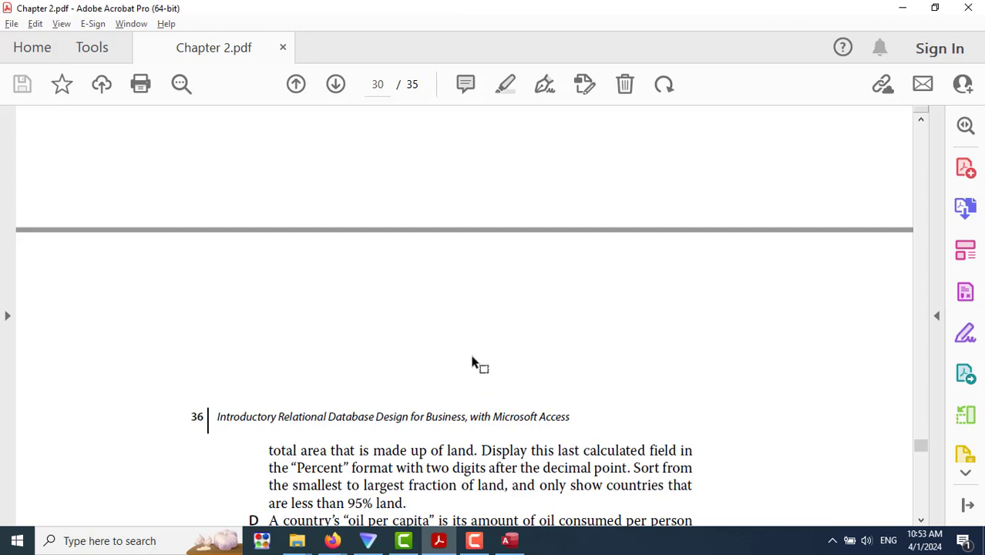
pyautogui.scroll(-2, 473, 362)
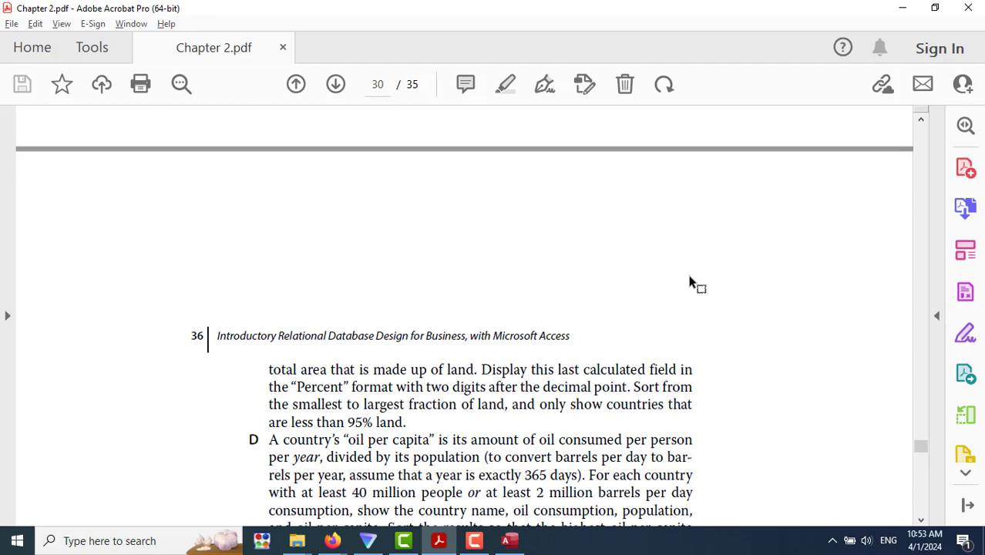
pyautogui.scroll(5, 691, 282)
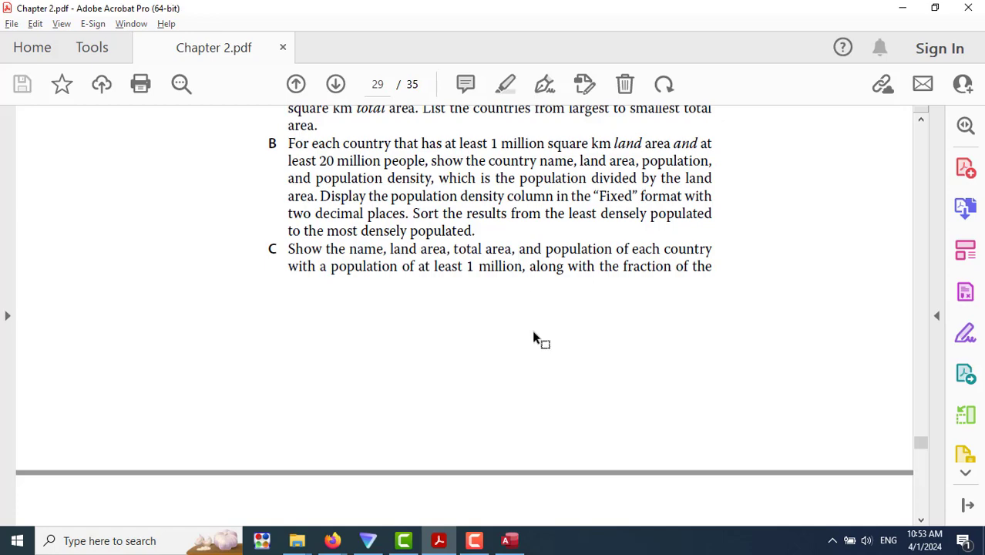
pyautogui.scroll(-4, 552, 443)
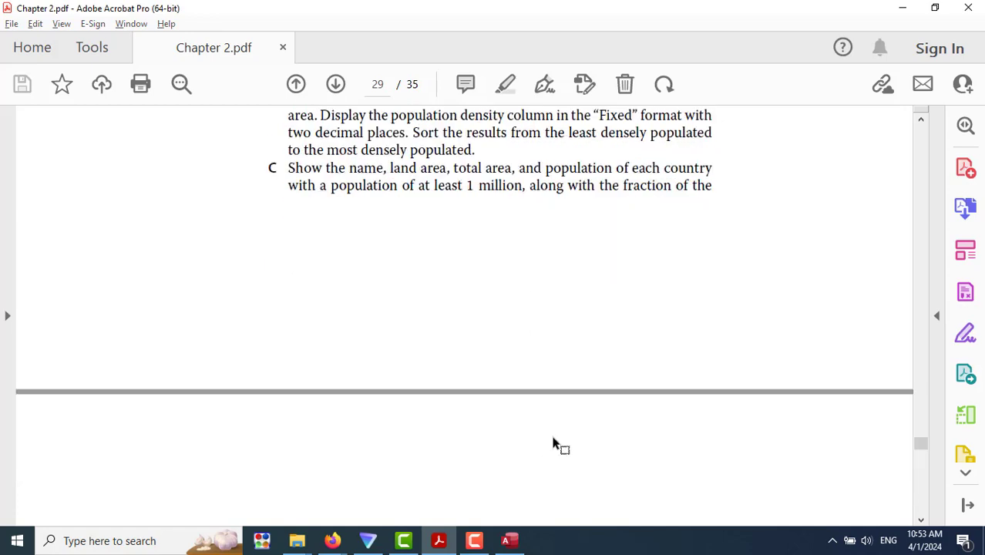
pyautogui.scroll(-2, 552, 443)
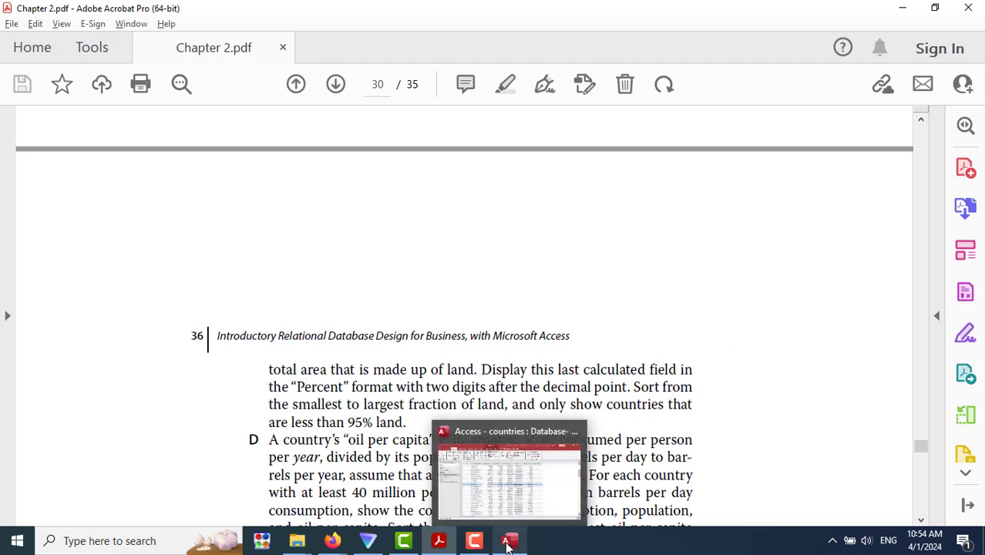
# Switch back to Access and finish the wizard as a detail query titled LAND_PERCENT, opened to view its information.
pyautogui.click(509, 462)
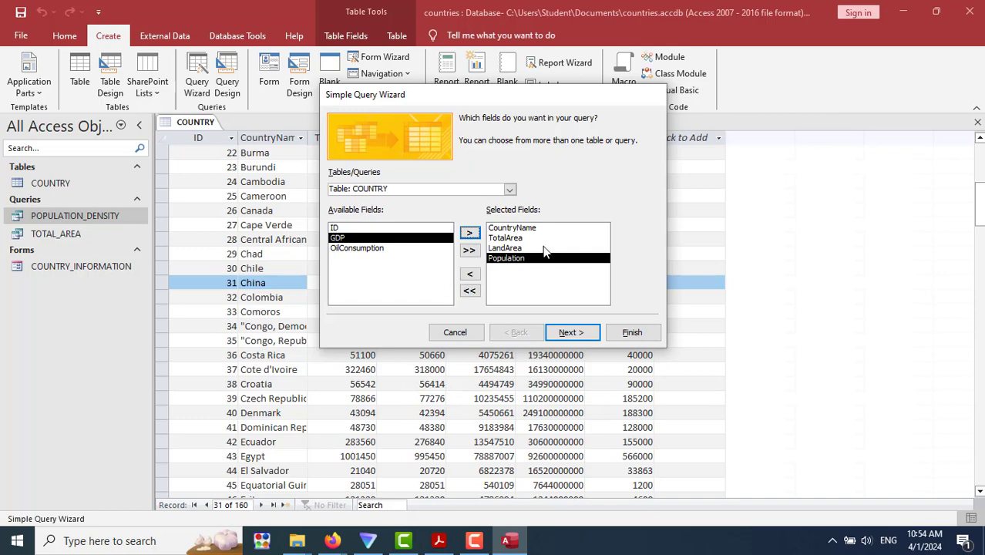
pyautogui.click(579, 335)
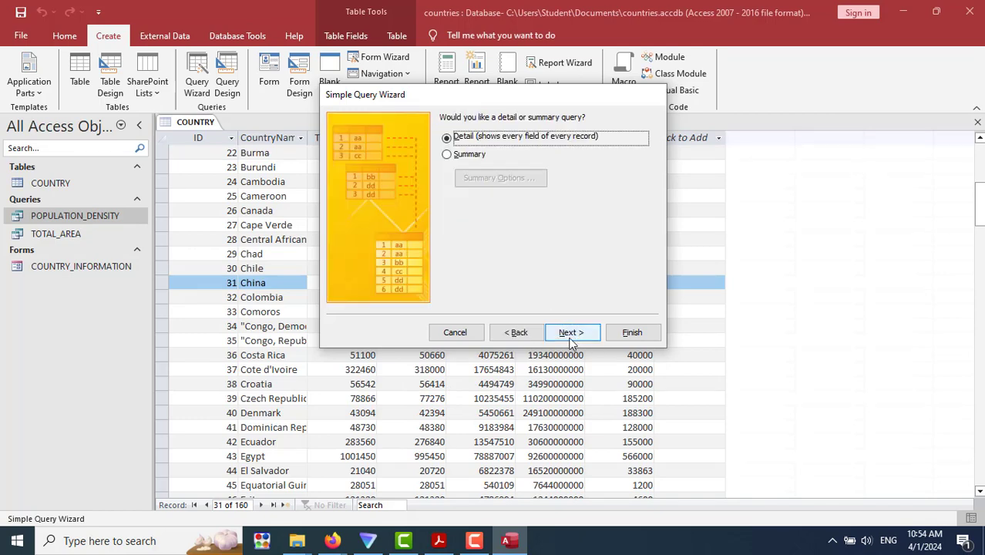
pyautogui.click(574, 338)
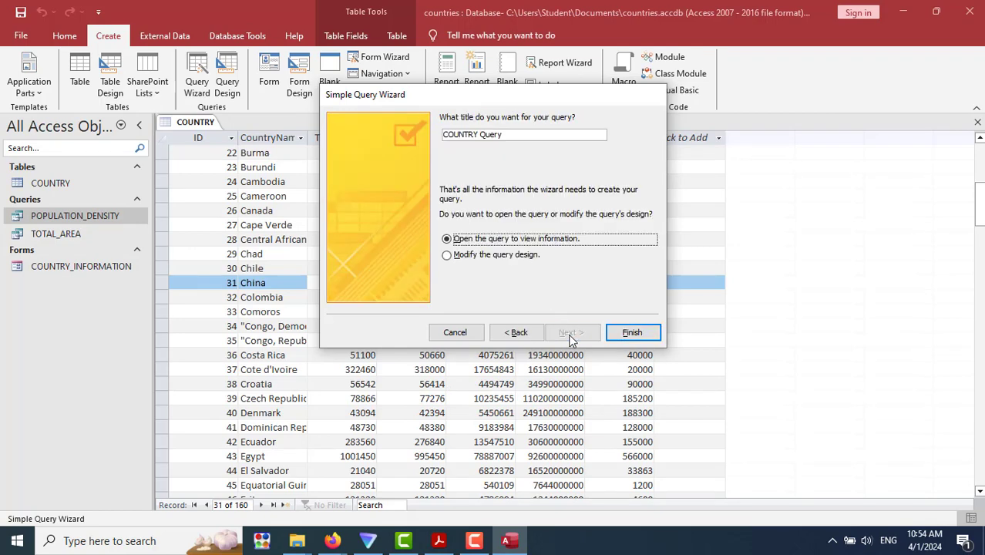
pyautogui.doubleClick(519, 133)
pyautogui.click(520, 133)
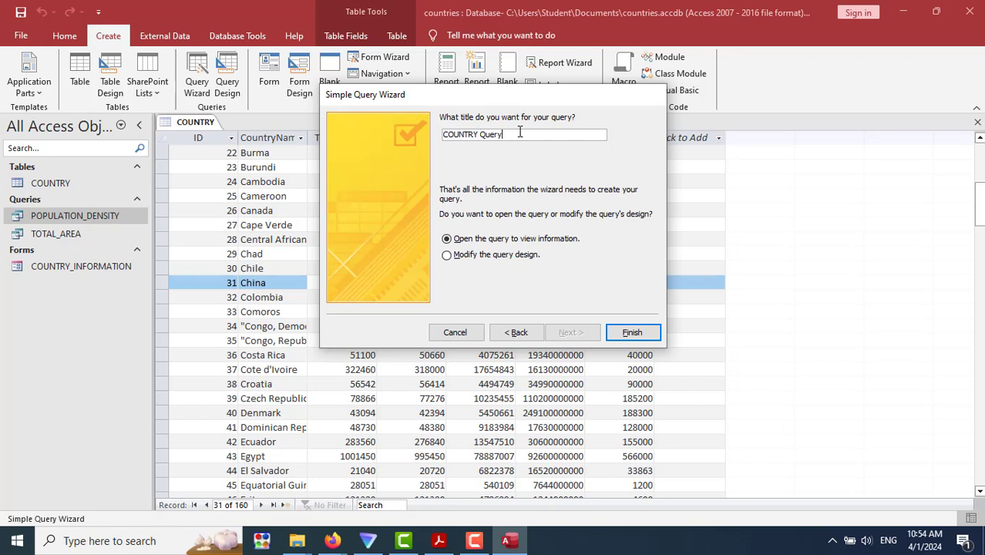
pyautogui.press('BackSpace')
pyautogui.press('BackSpace')
pyautogui.press('BackSpace')
pyautogui.press('BackSpace')
pyautogui.press('BackSpace')
pyautogui.press('BackSpace')
pyautogui.press('BackSpace')
pyautogui.press('BackSpace')
pyautogui.press('BackSpace')
pyautogui.press('BackSpace')
pyautogui.press('BackSpace')
pyautogui.press('BackSpace')
pyautogui.press('BackSpace')
pyautogui.write('LA')
pyautogui.press('BackSpace')
pyautogui.write('AND_PERCENT')
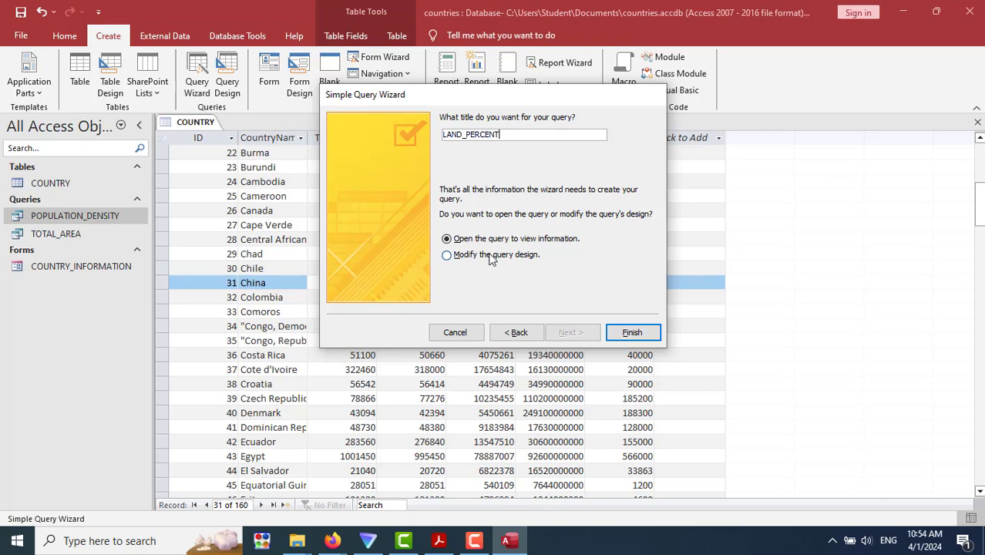
pyautogui.click(631, 332)
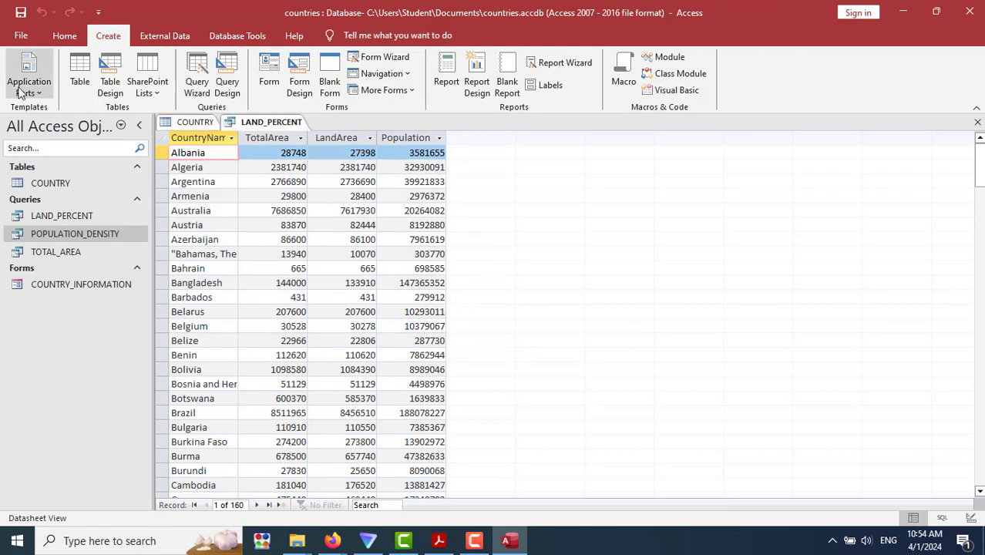
# Show LAND_PERCENT in Design View and add a calculated field LandPercent that divides LandArea by TotalArea.
pyautogui.rightClick(273, 126)
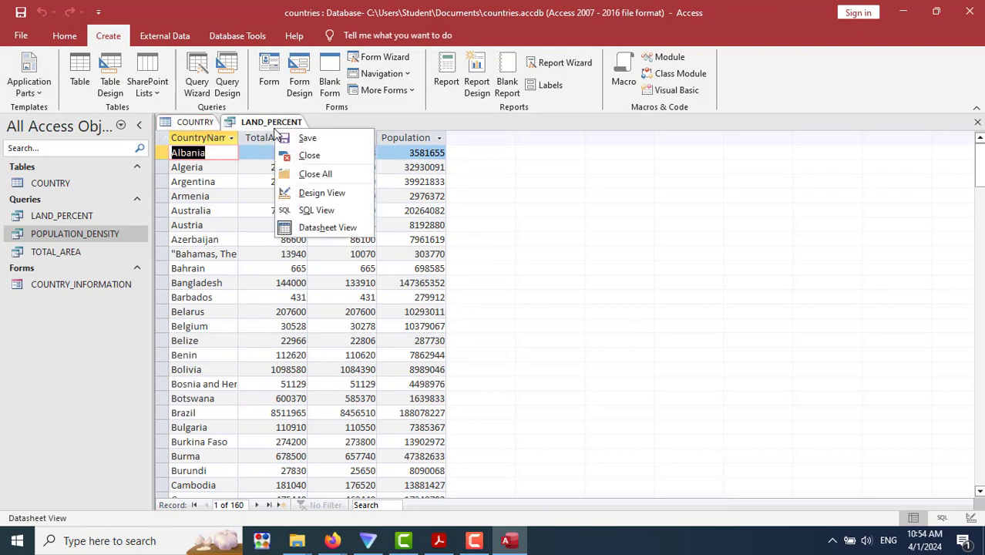
pyautogui.click(323, 195)
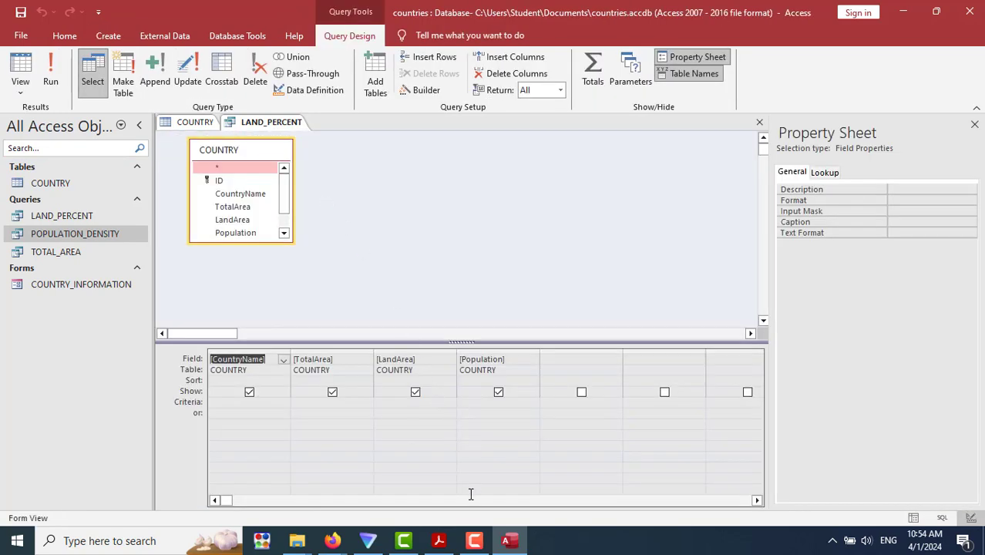
pyautogui.click(573, 360)
pyautogui.write('LAND')
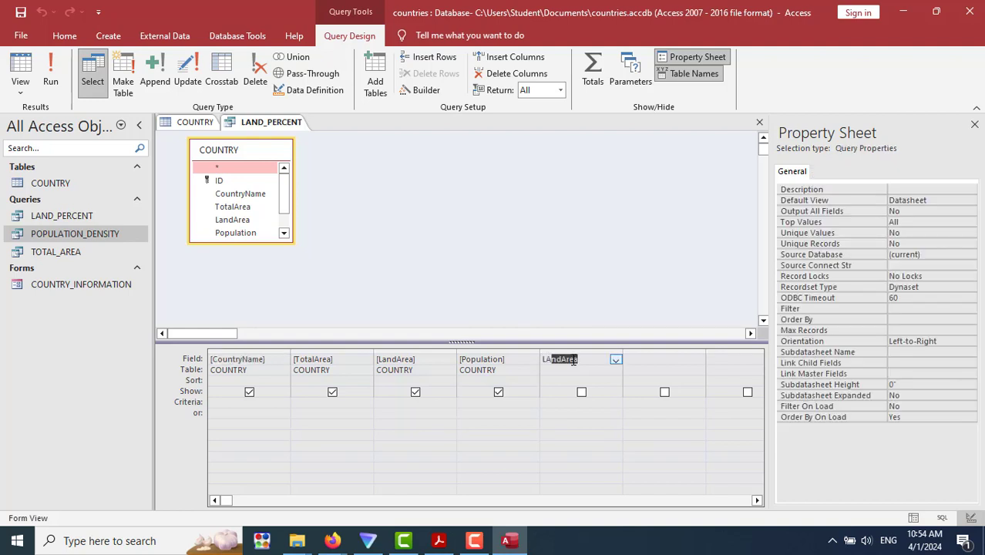
pyautogui.press('BackSpace')
pyautogui.press('BackSpace')
pyautogui.press('BackSpace')
pyautogui.press('BackSpace')
pyautogui.write('and')
pyautogui.write('Perce')
pyautogui.write('nt:')
pyautogui.write('=')
pyautogui.write('L')
pyautogui.write('andAr')
pyautogui.write('ea/Tota')
pyautogui.write('lArea')
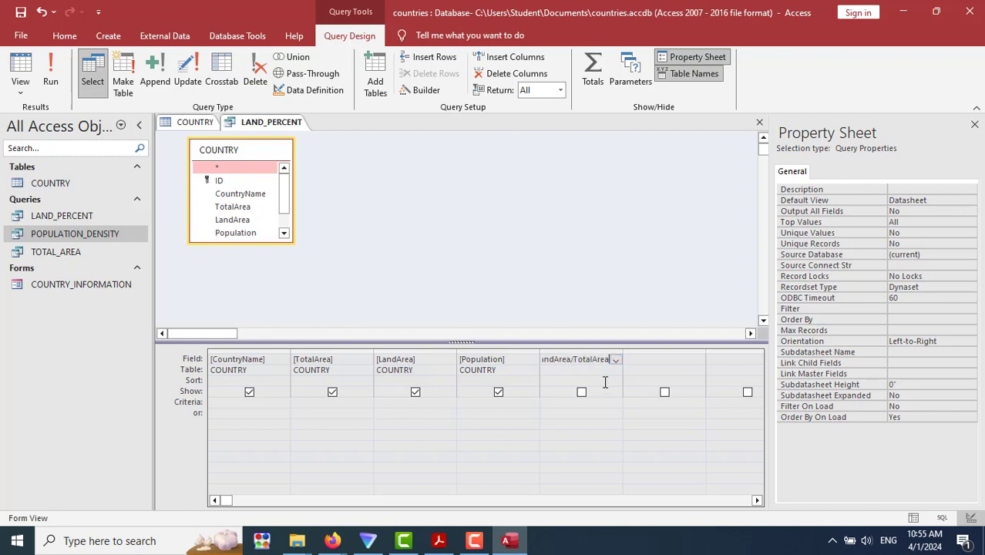
pyautogui.press('Tab')
# Check the population condition of exercise C in the Acrobat document, then return to Access and set the Population criterion to <=1000000.
pyautogui.click(437, 541)
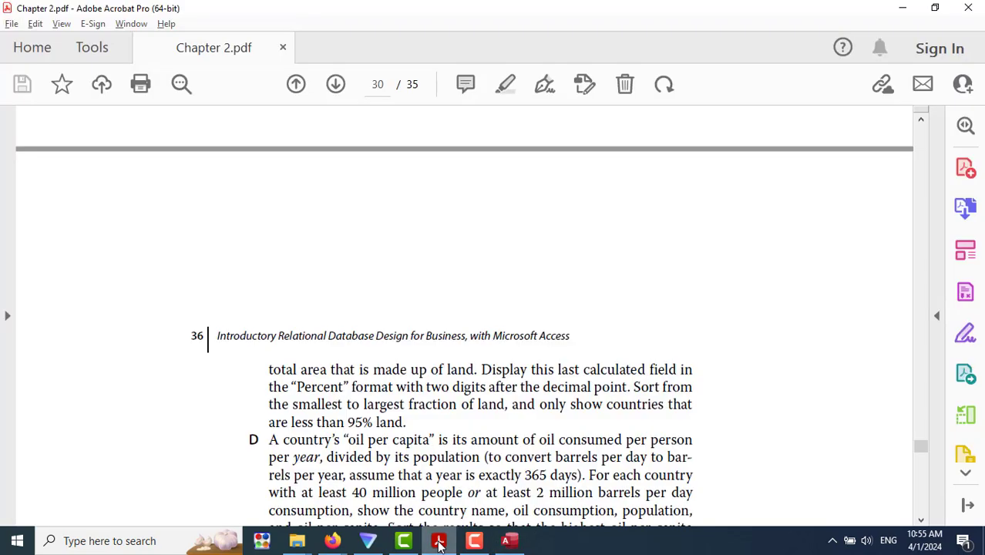
pyautogui.scroll(3, 588, 432)
pyautogui.scroll(5, 588, 433)
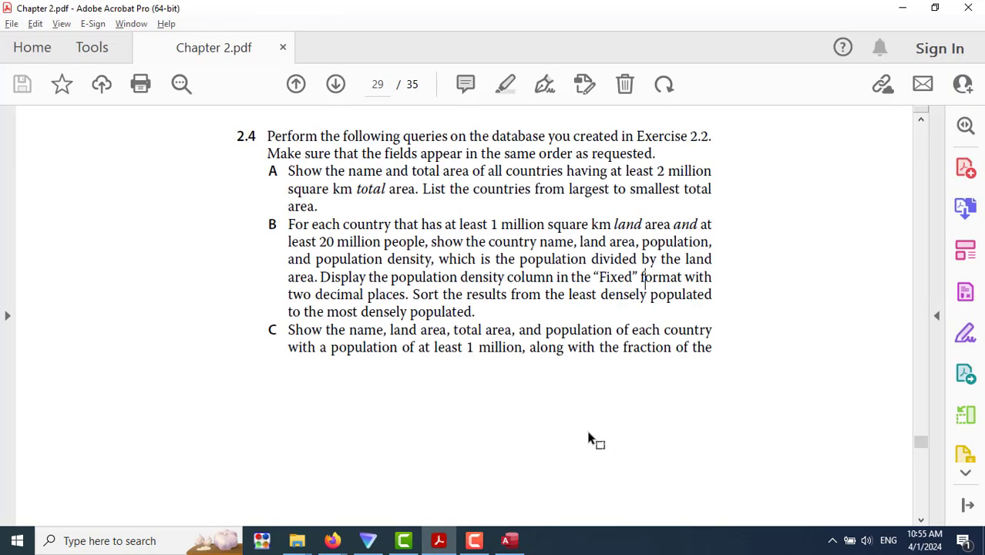
pyautogui.scroll(-2, 701, 419)
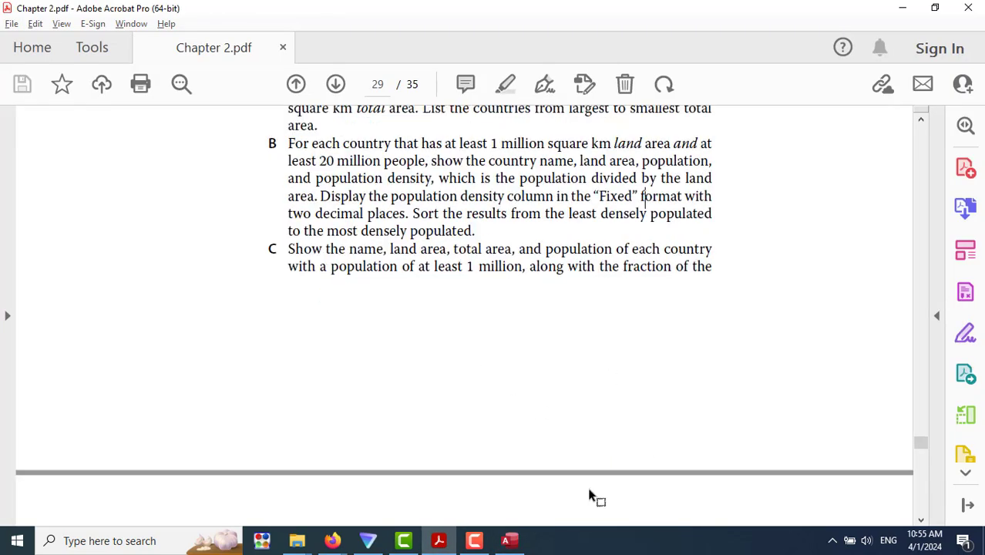
pyautogui.click(514, 541)
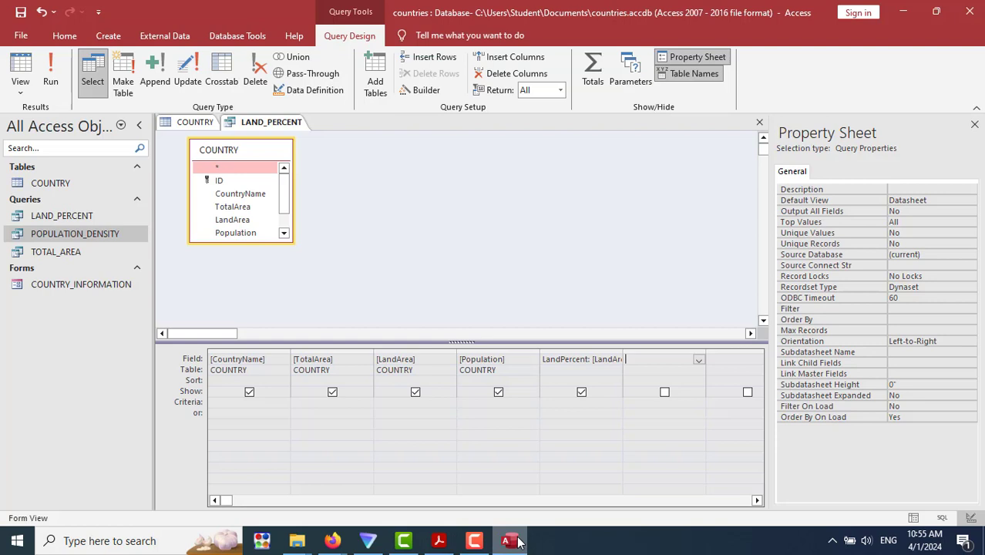
pyautogui.click(497, 373)
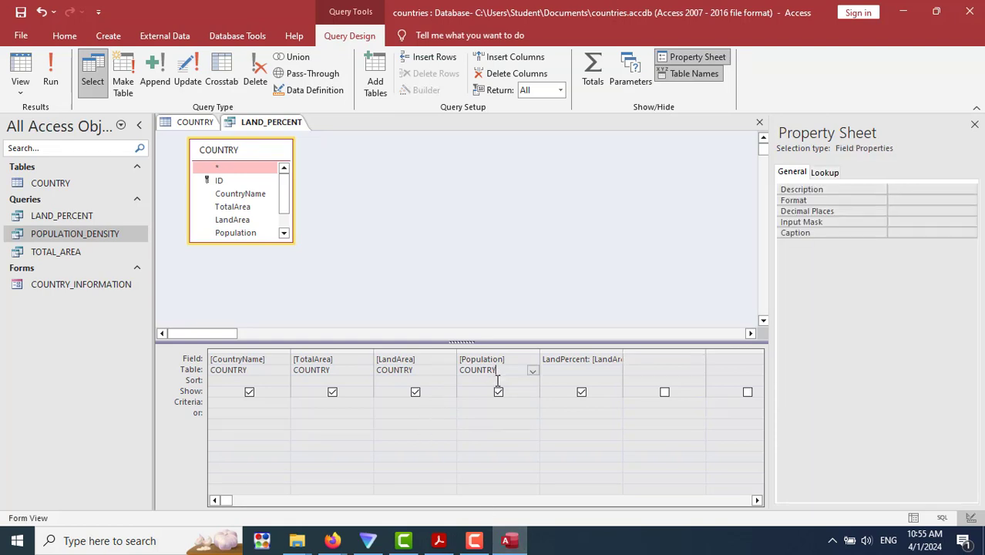
pyautogui.click(484, 406)
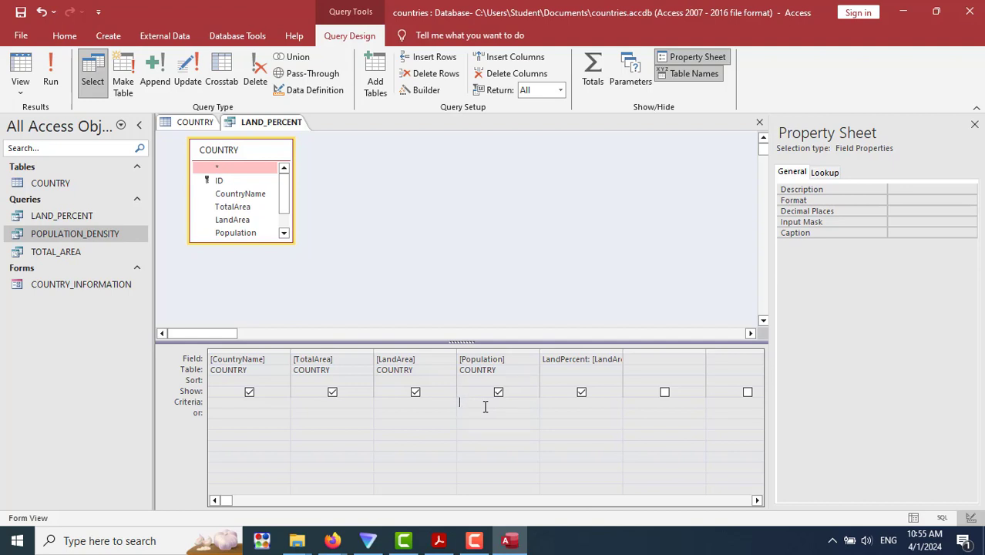
pyautogui.write('<=1000000')
# Switch to Chapter 2.pdf in Acrobat to check the land percentage limit of exercise C, and return to Access.
pyautogui.hotkey('alt', 'Tab')
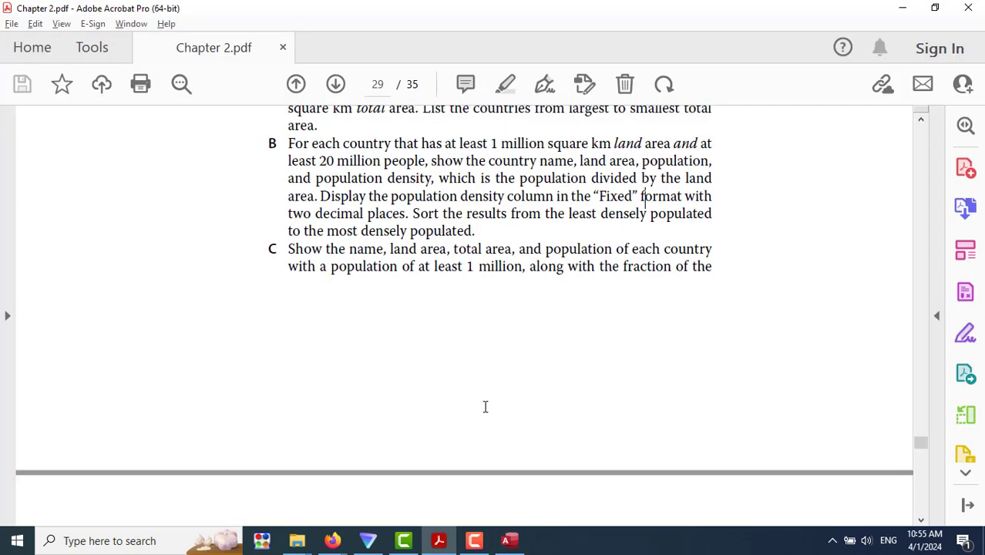
pyautogui.scroll(-6, 256, 393)
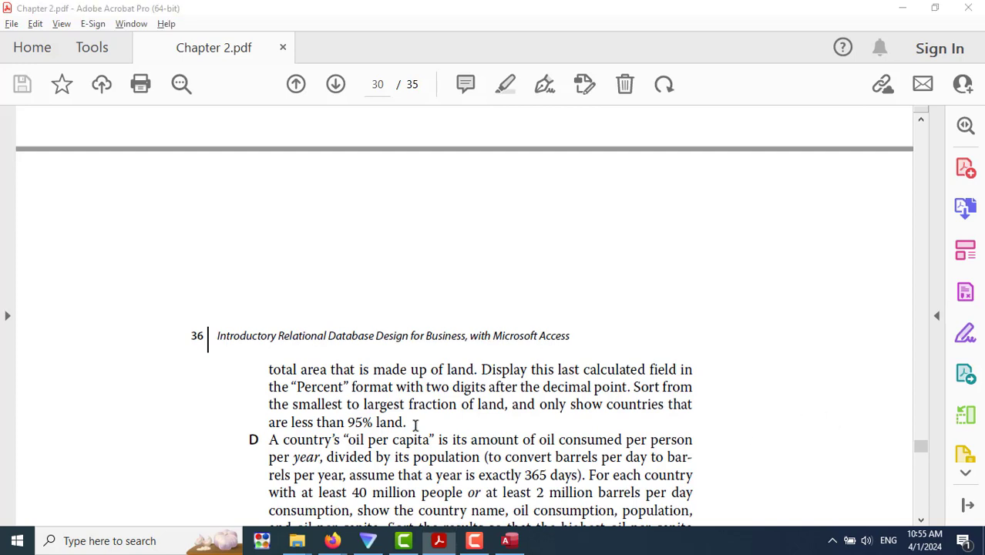
pyautogui.hotkey('alt', 'Tab')
pyautogui.hotkey('alt', 'Tab')
pyautogui.hotkey('alt', 'Tab')
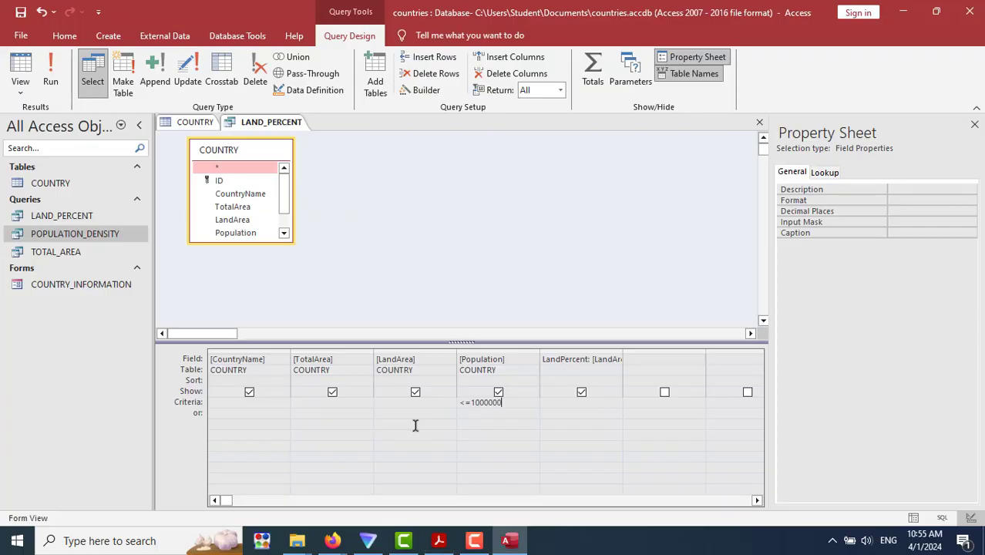
# Try to set the LandPercent criterion to <95%, then clear that entry.
pyautogui.click(589, 401)
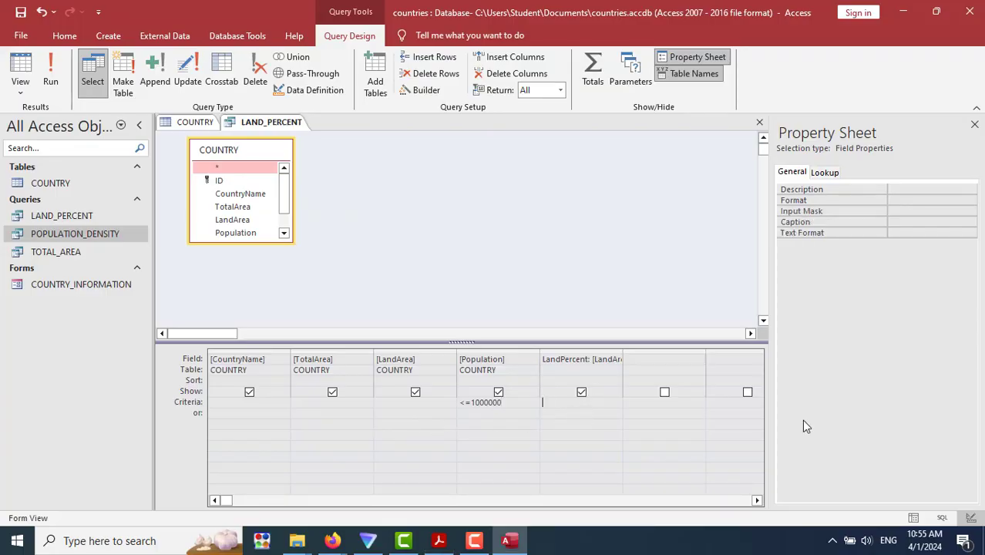
pyautogui.write('<95%')
pyautogui.click(572, 441)
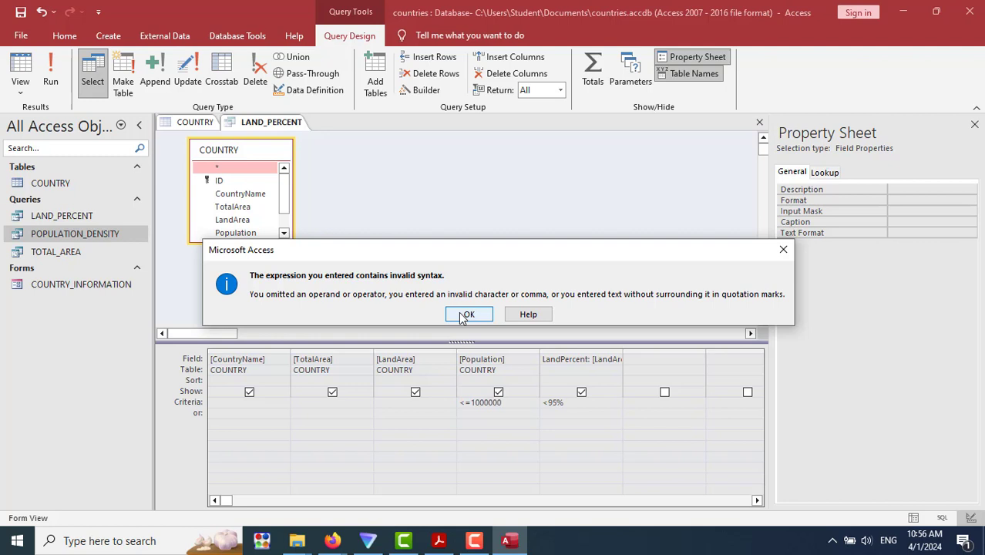
pyautogui.click(466, 314)
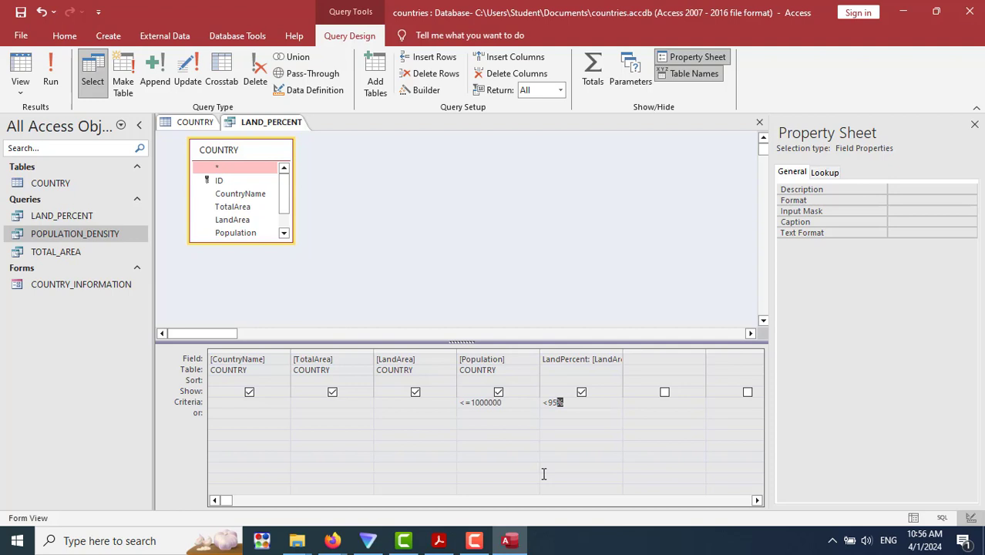
pyautogui.press('BackSpace')
pyautogui.press('BackSpace')
pyautogui.press('BackSpace')
pyautogui.press('BackSpace')
# Run LAND_PERCENT, fit the LandPercent column to its contents and inspect how the land fractions are expressed.
pyautogui.click(46, 73)
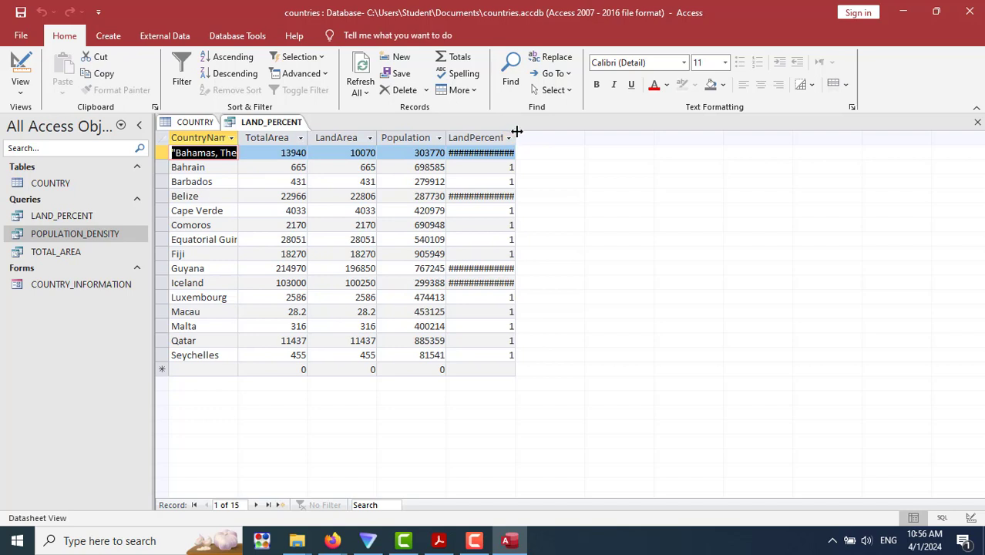
pyautogui.doubleClick(515, 134)
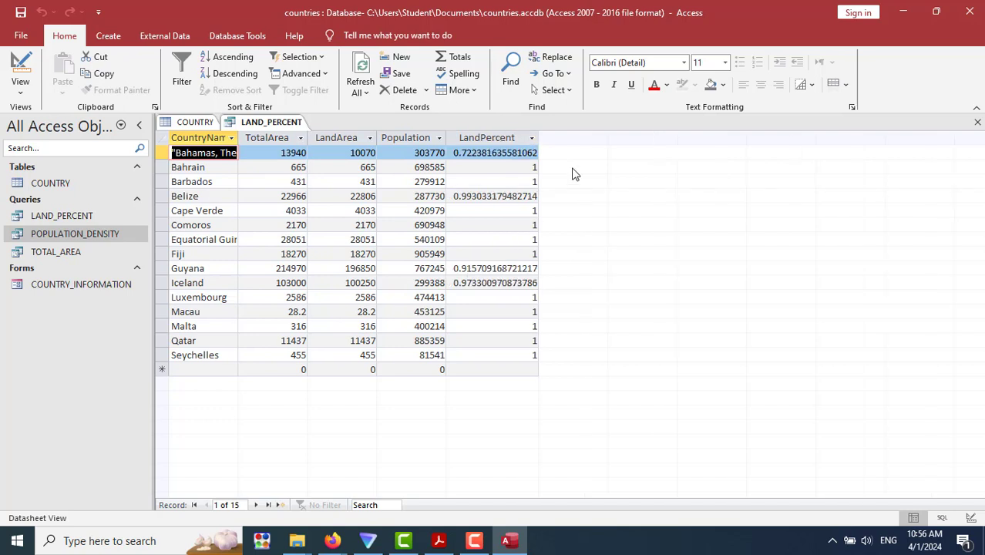
pyautogui.click(460, 151)
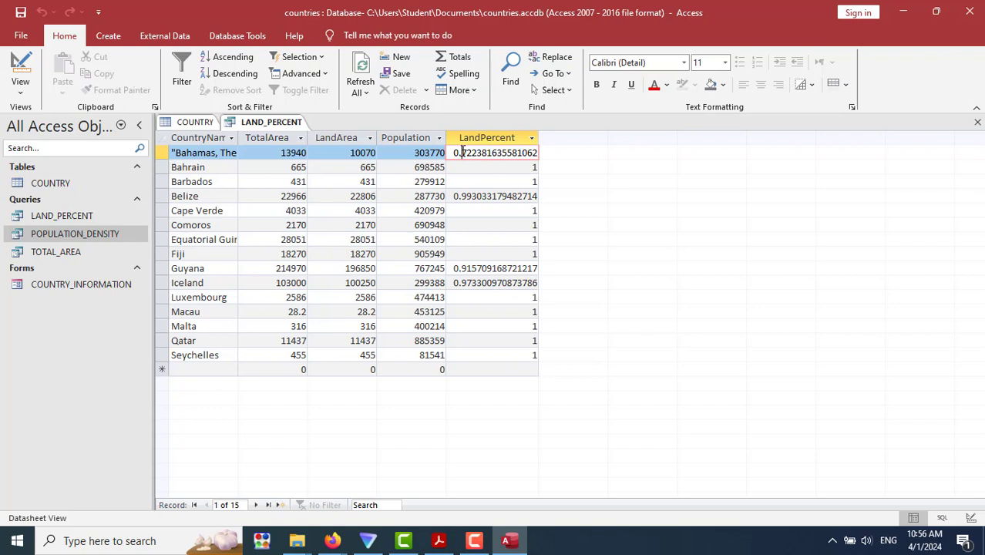
pyautogui.moveTo(463, 152)
pyautogui.mouseDown()
pyautogui.moveTo(481, 154)
pyautogui.moveTo(472, 157)
pyautogui.mouseUp()
pyautogui.moveTo(462, 195); pyautogui.dragTo(474, 196)
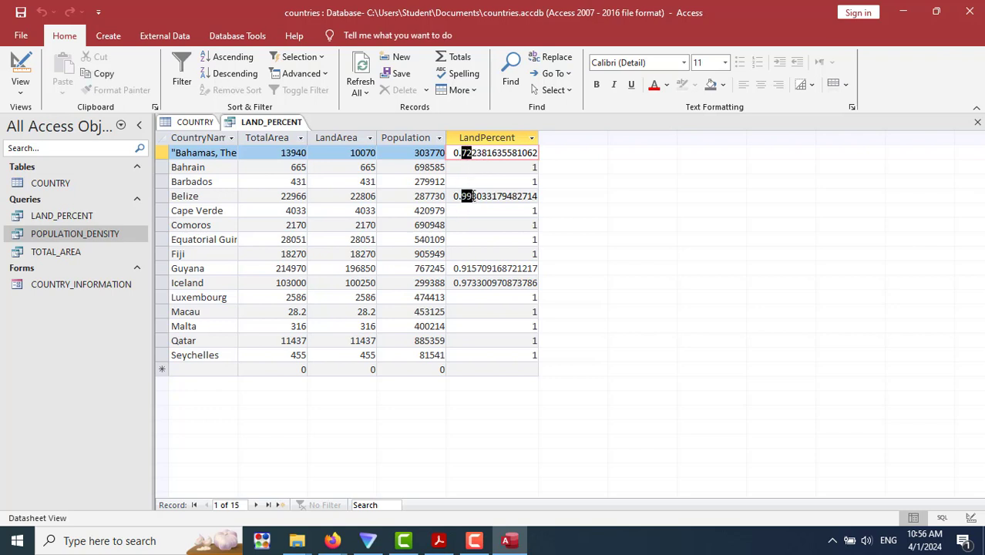
pyautogui.moveTo(461, 268)
pyautogui.mouseDown()
pyautogui.moveTo(473, 268)
pyautogui.moveTo(472, 284)
pyautogui.mouseUp()
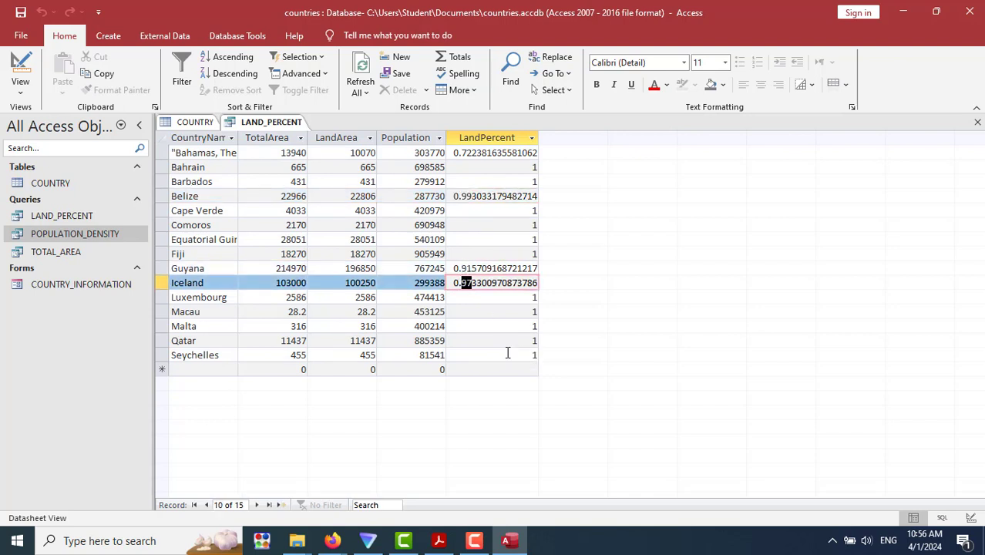
pyautogui.click(508, 355)
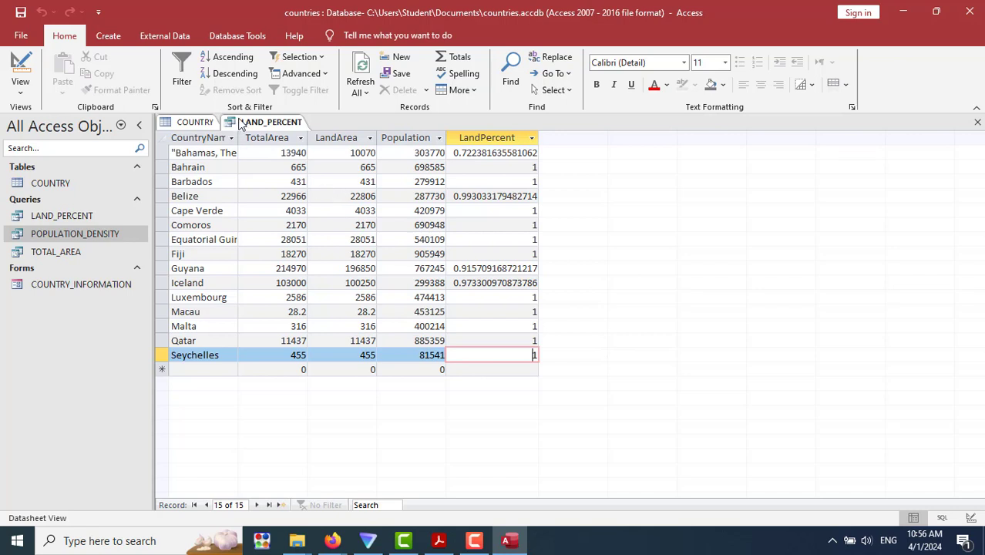
# Reopen LAND_PERCENT in Design View, set the LandPercent criterion to <.95 and run the query.
pyautogui.click(21, 87)
pyautogui.click(38, 164)
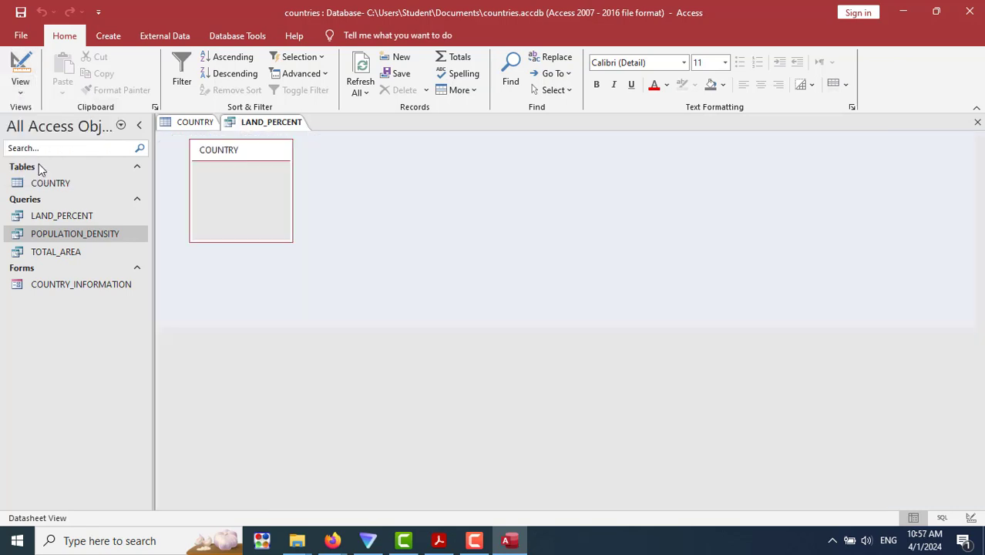
pyautogui.click(580, 401)
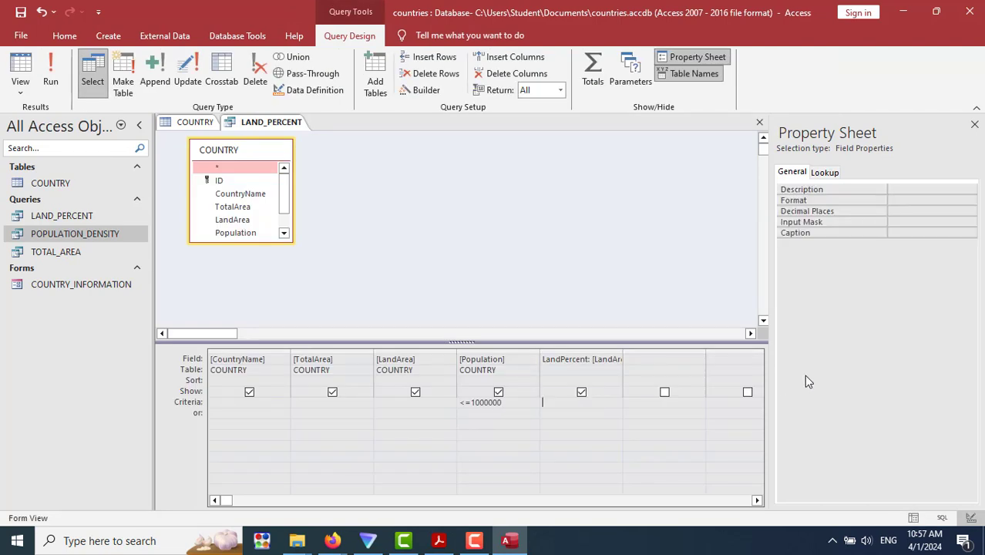
pyautogui.hotkey('alt', 'Tab')
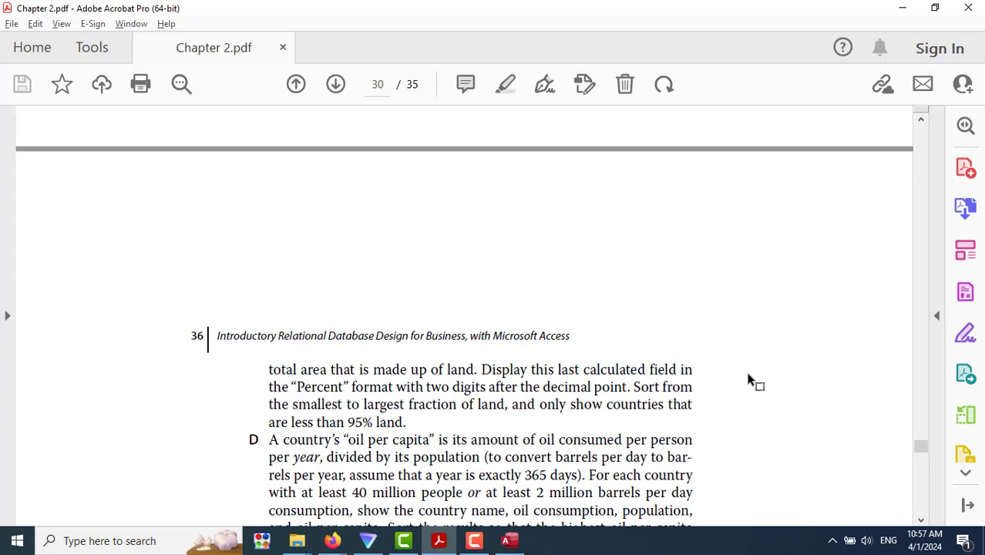
pyautogui.hotkey('alt', 'Tab')
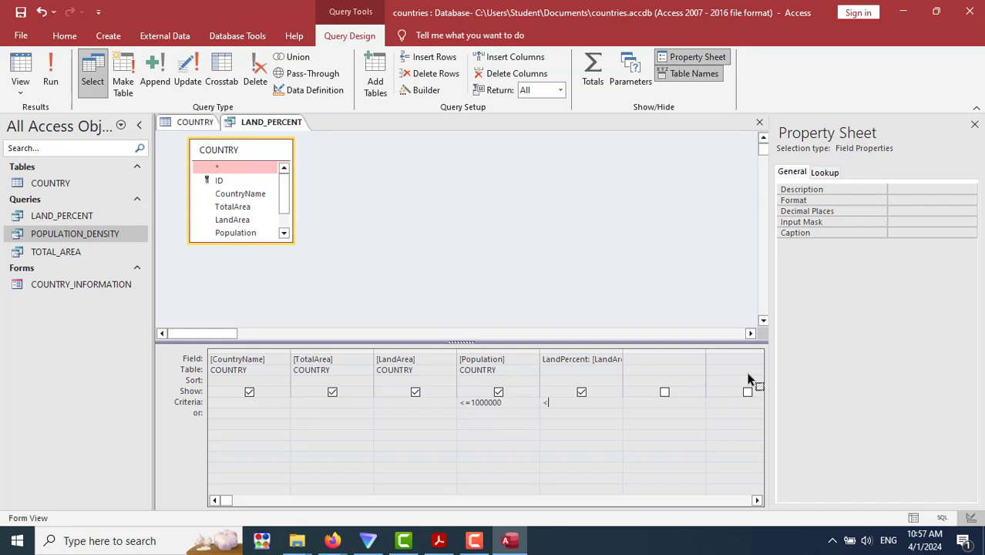
pyautogui.write('<.95')
pyautogui.click(47, 77)
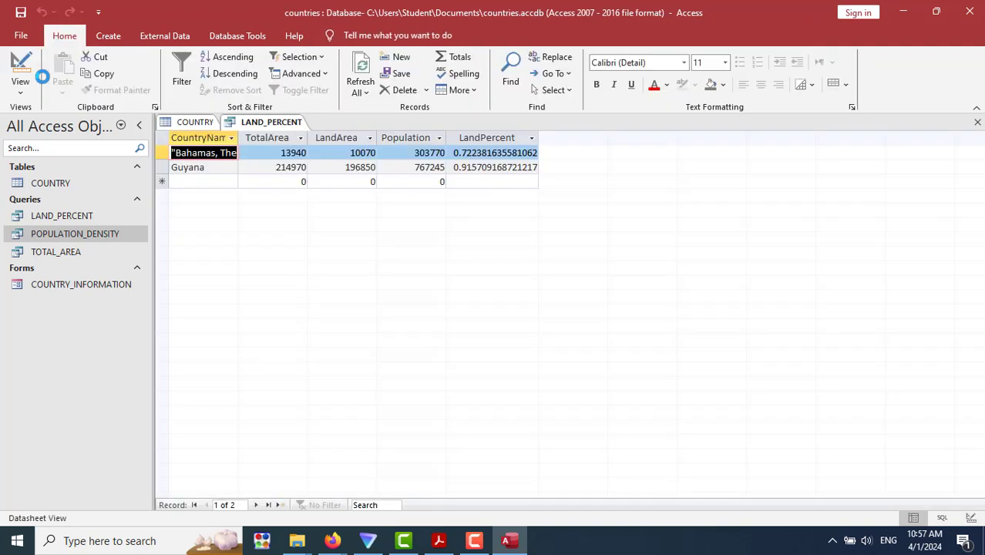
pyautogui.click(226, 183)
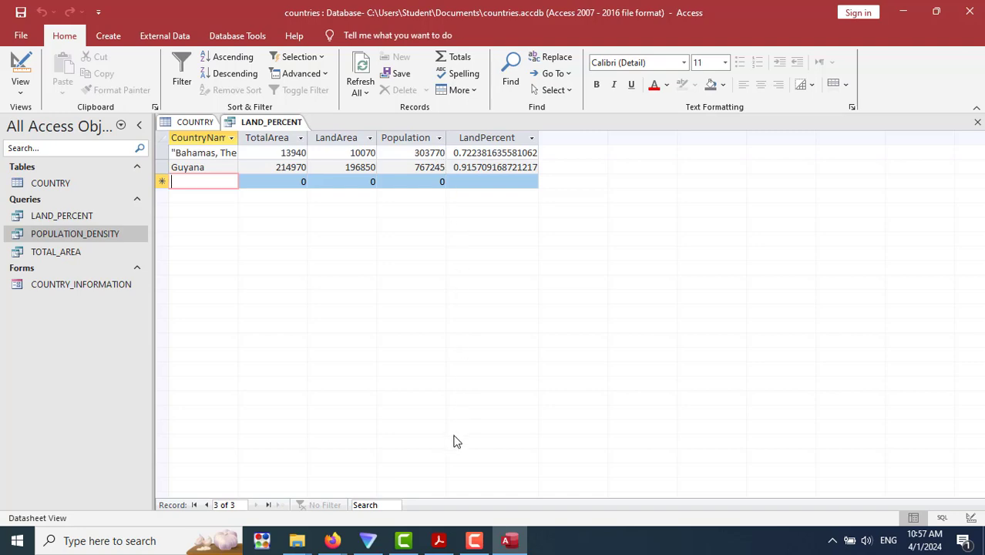
# Recheck the population condition of exercise C in the Acrobat document and return to the Access query results.
pyautogui.click(439, 541)
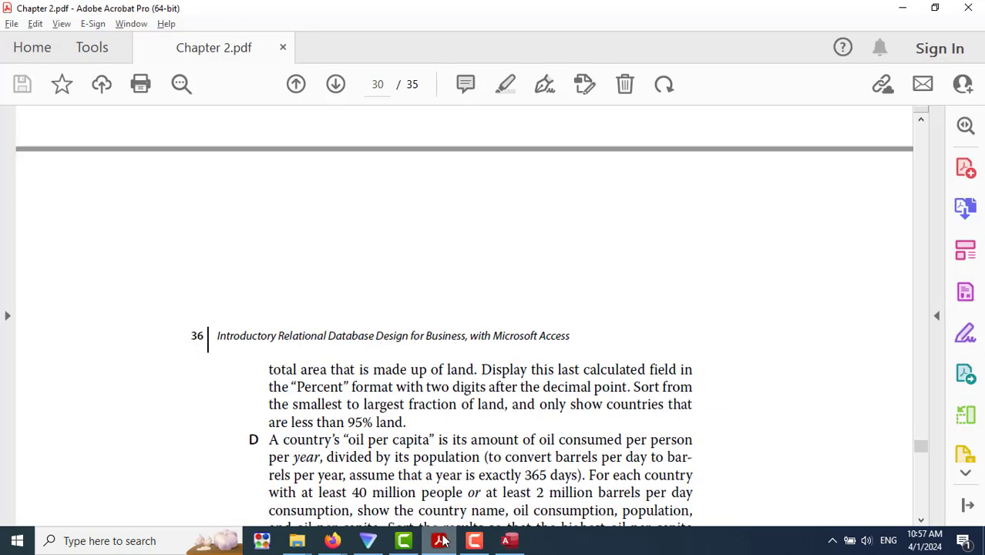
pyautogui.scroll(5, 523, 443)
pyautogui.scroll(2, 526, 446)
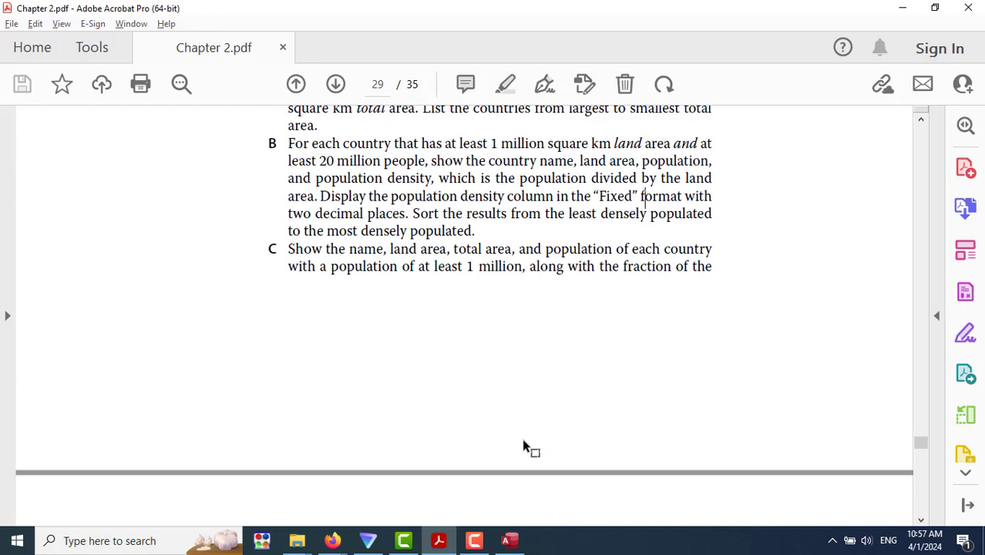
pyautogui.click(509, 540)
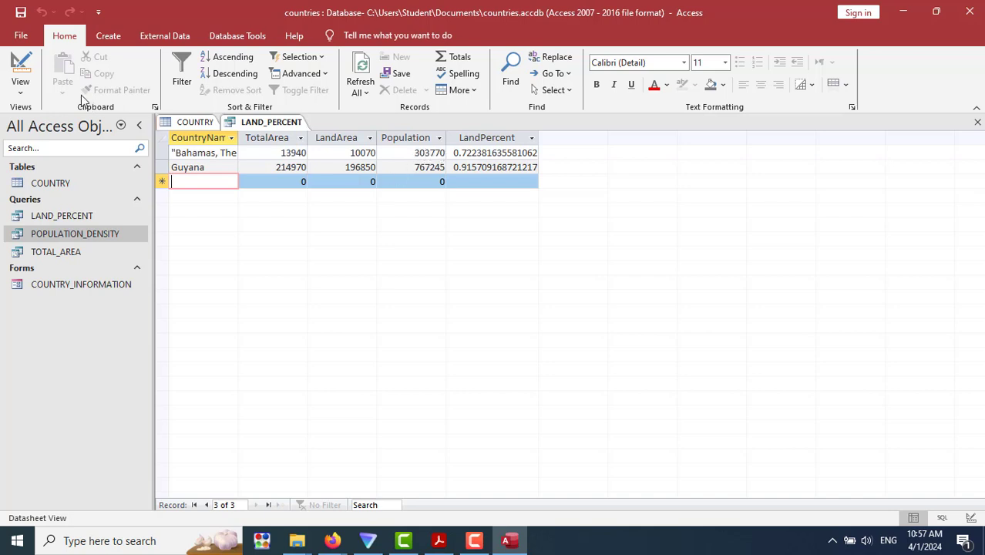
# Change the Population criterion to >=1000000 in Design View and run the query again.
pyautogui.click(20, 87)
pyautogui.click(61, 171)
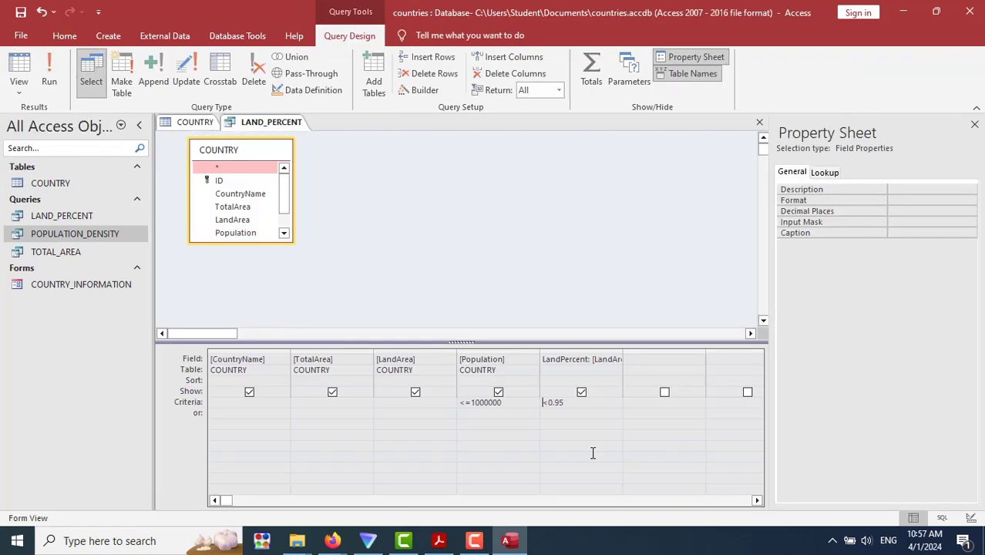
pyautogui.click(470, 404)
pyautogui.press('BackSpace')
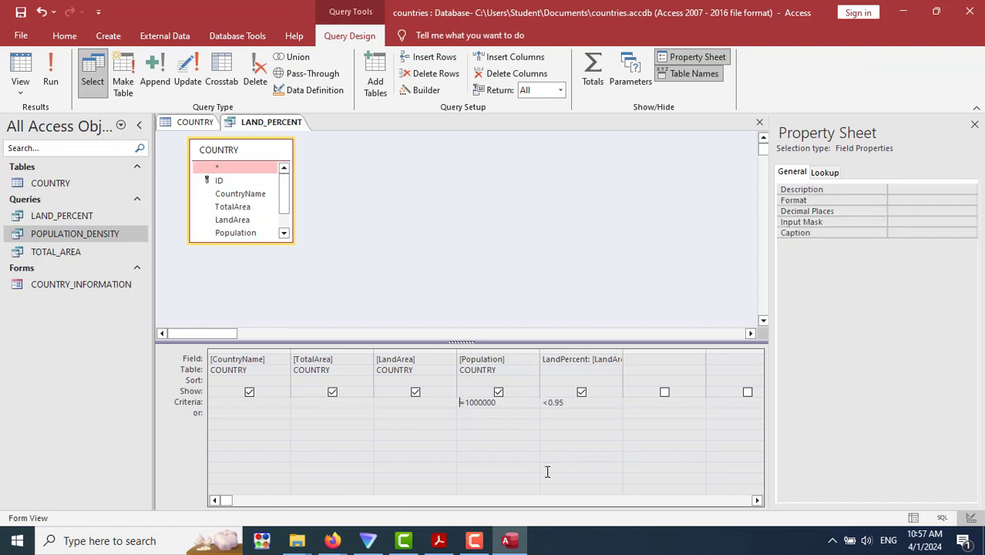
pyautogui.write('>')
pyautogui.click(48, 74)
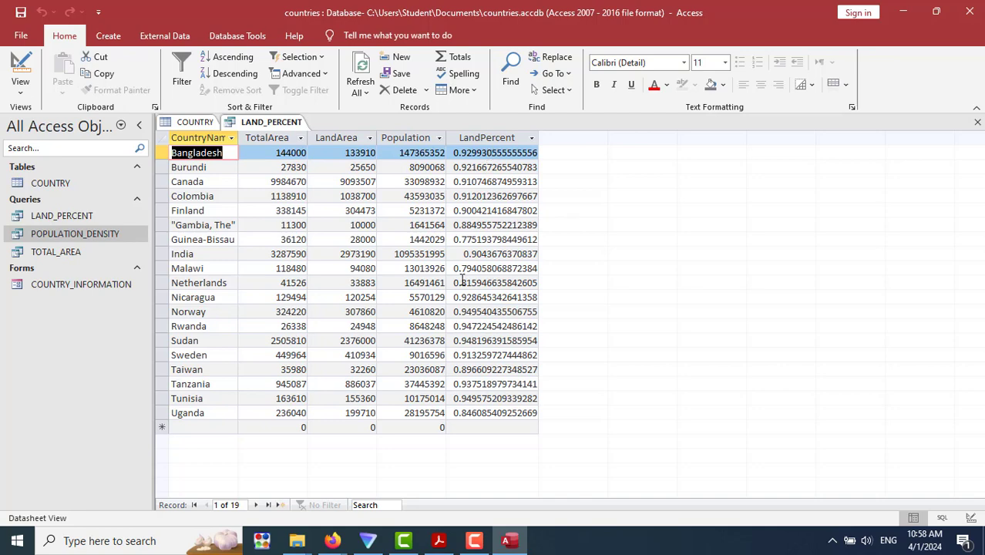
# Read the display format and sort requirements of exercise C in Chapter 2.pdf in Acrobat, then return to Access.
pyautogui.hotkey('alt', 'Tab')
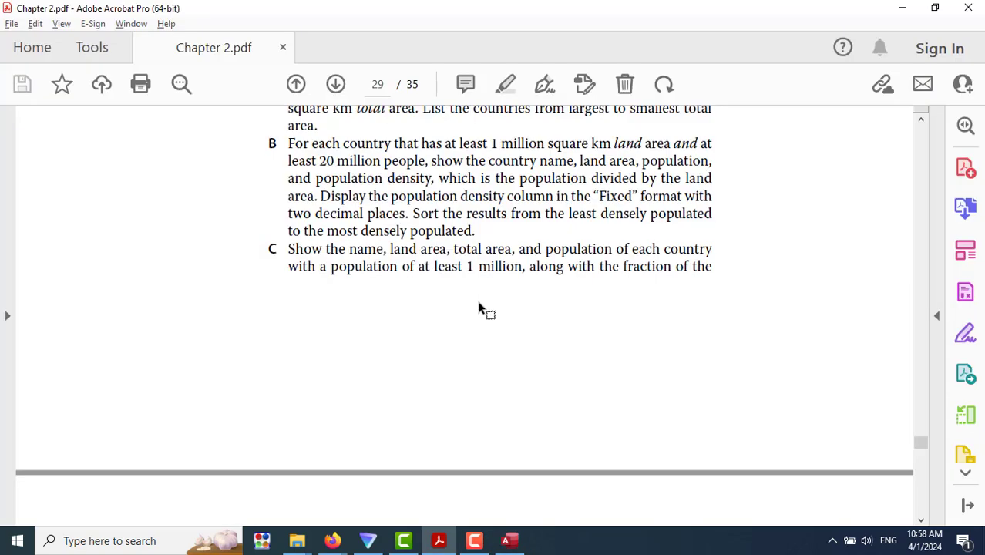
pyautogui.scroll(-3, 636, 318)
pyautogui.scroll(-3, 636, 317)
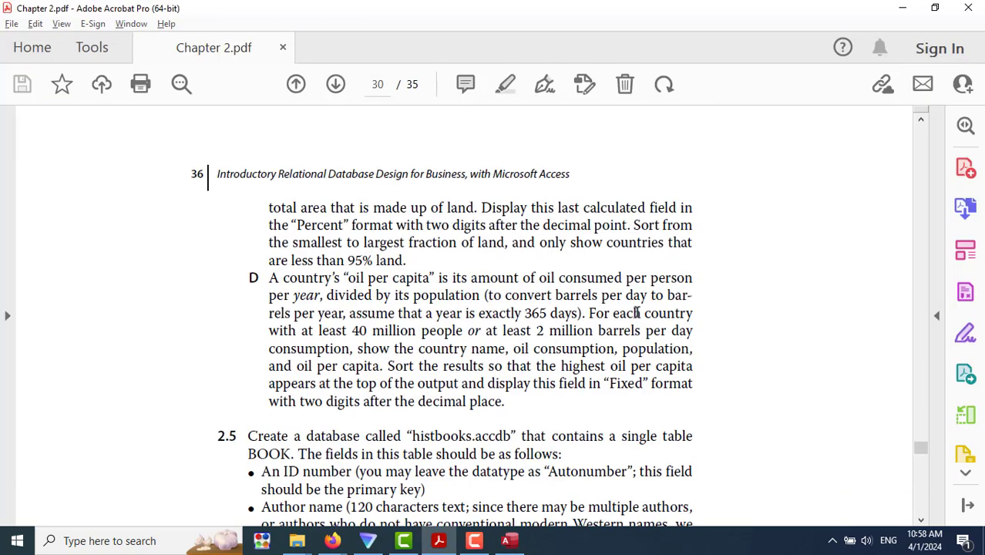
pyautogui.hotkey('alt', 'Tab')
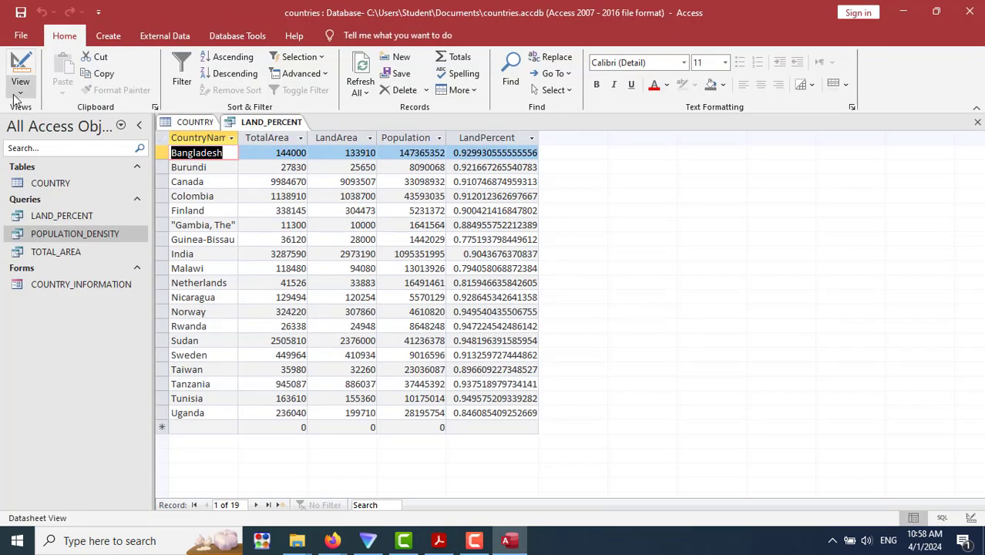
pyautogui.hotkey('alt', 'Tab')
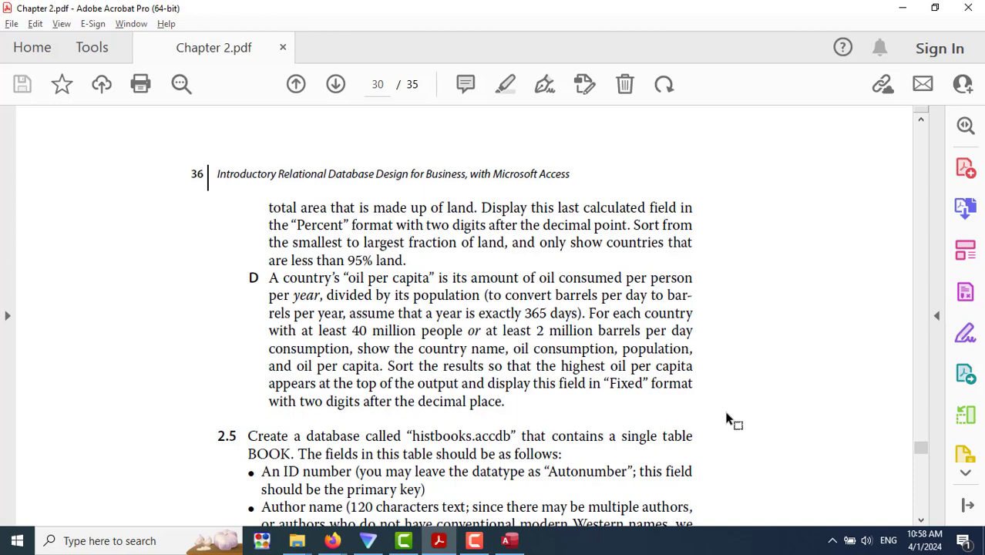
pyautogui.hotkey('alt', 'Tab')
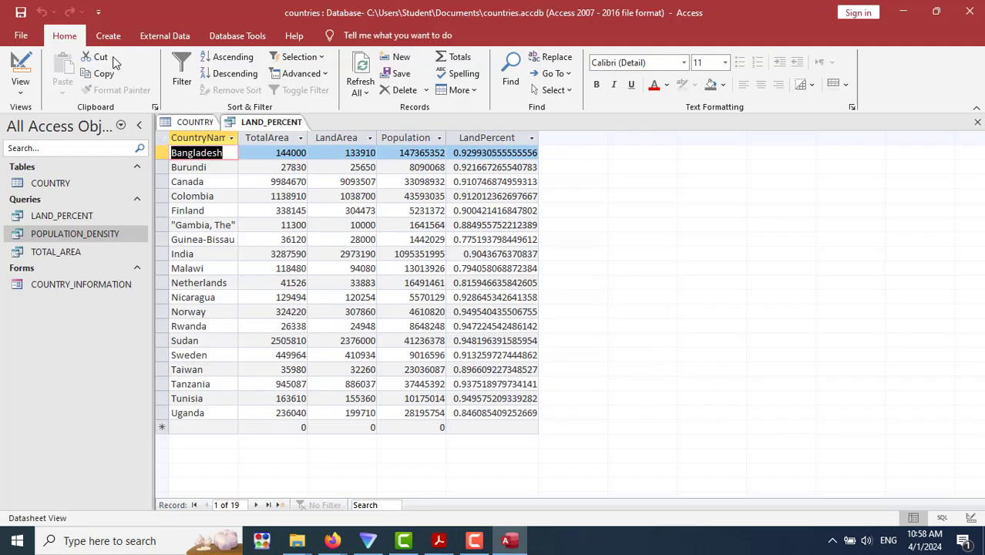
# In Design View, set the LandPercent field's format to Percent with 2 decimal places.
pyautogui.click(21, 86)
pyautogui.click(31, 166)
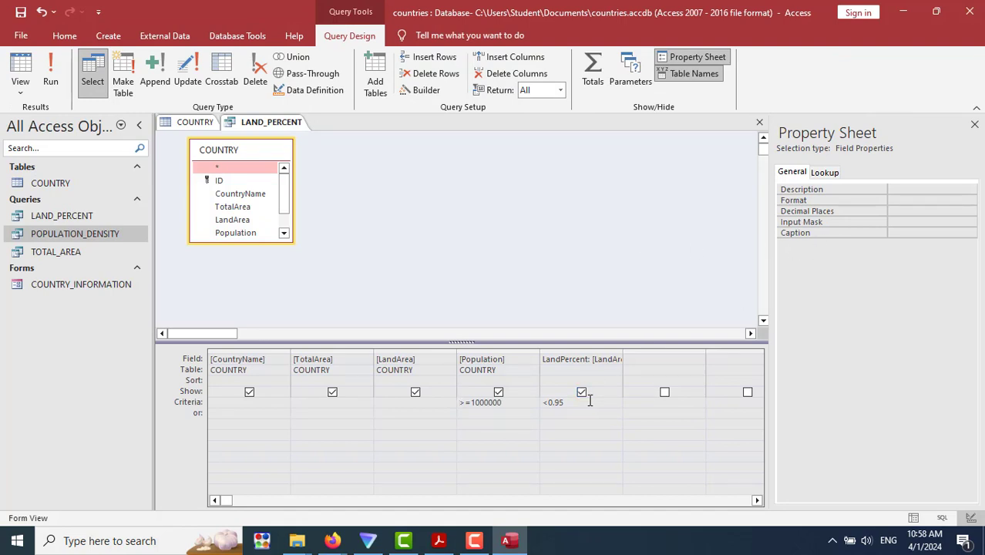
pyautogui.click(600, 361)
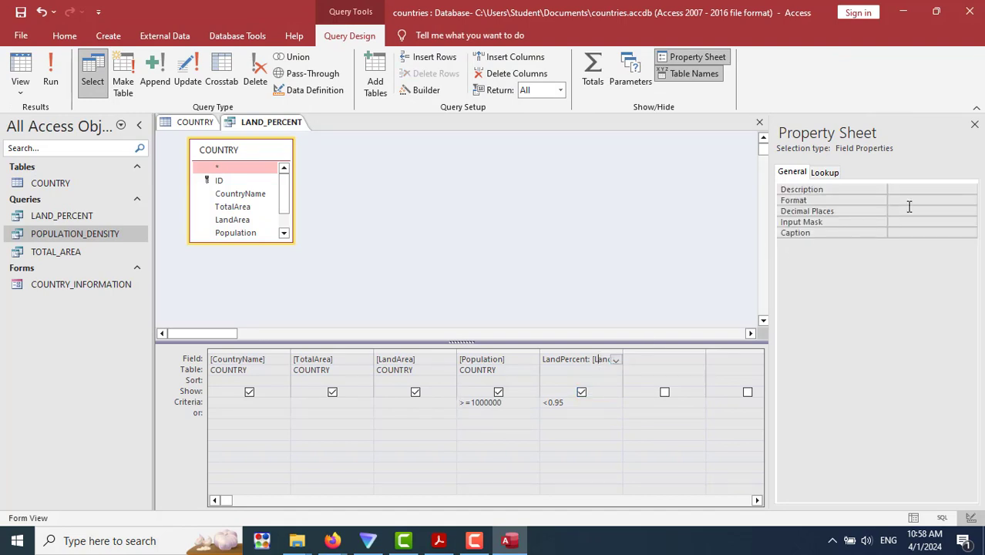
pyautogui.click(920, 201)
pyautogui.click(969, 202)
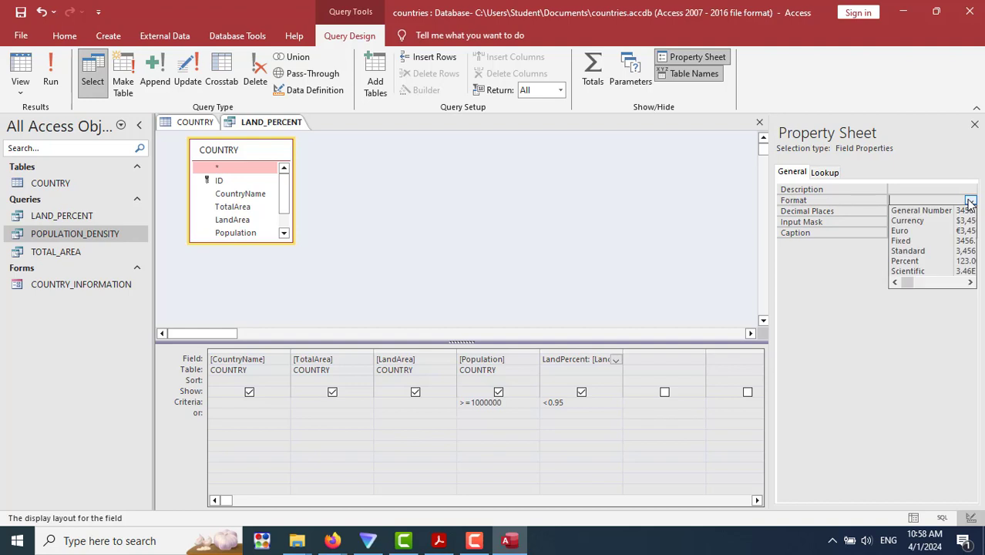
pyautogui.click(921, 262)
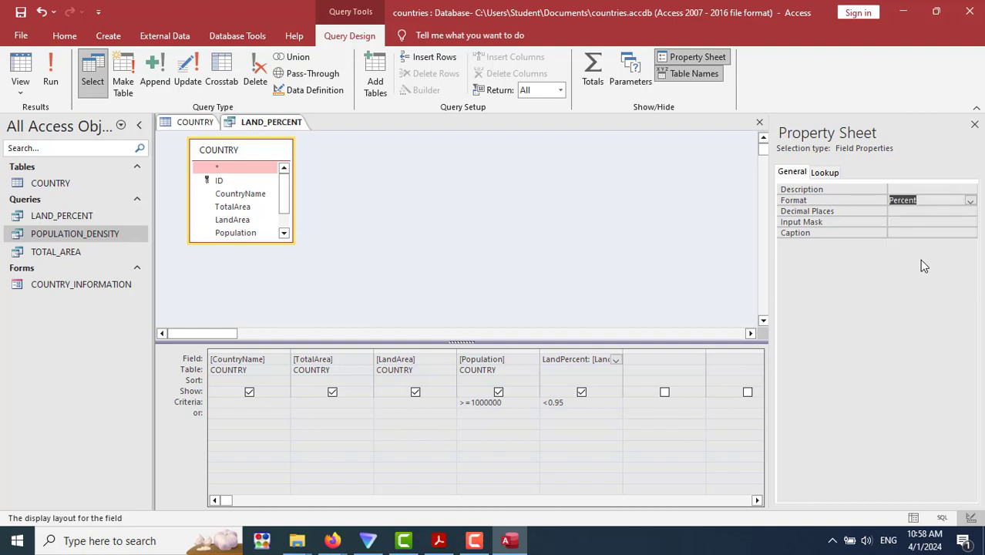
pyautogui.click(924, 211)
pyautogui.click(969, 211)
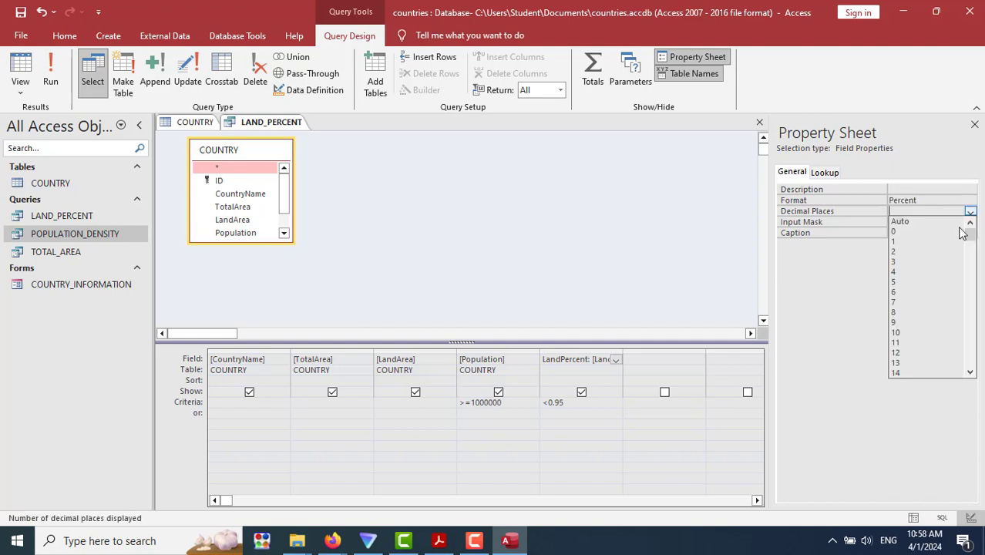
pyautogui.click(918, 251)
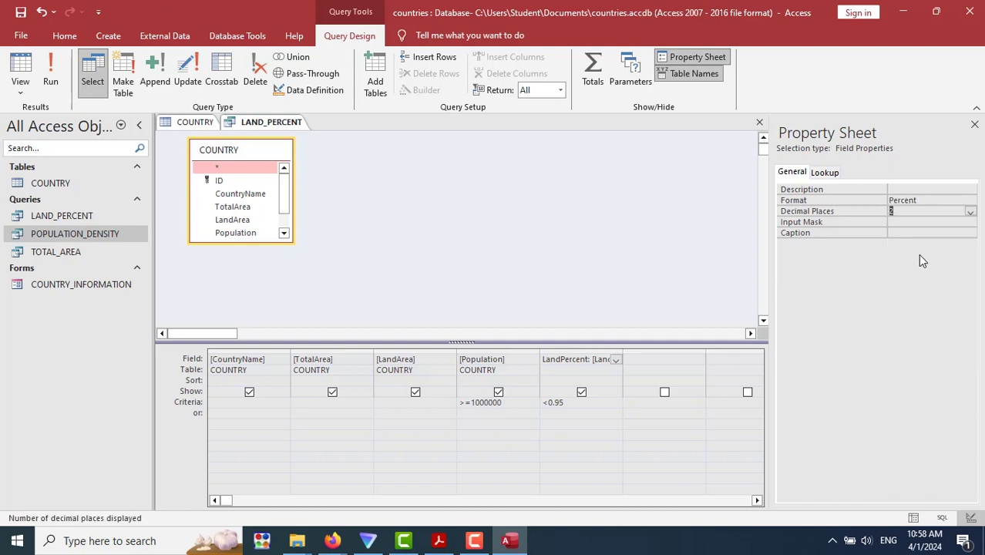
# Run the LAND_PERCENT query to display its results and save it.
pyautogui.click(46, 70)
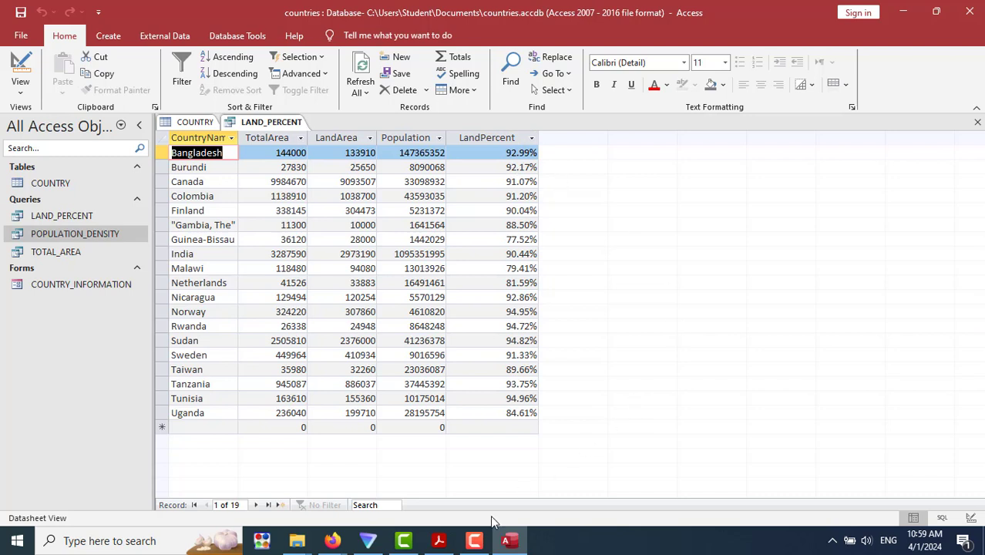
pyautogui.moveTo(435, 544)
pyautogui.rightClick(269, 126)
pyautogui.click(301, 139)
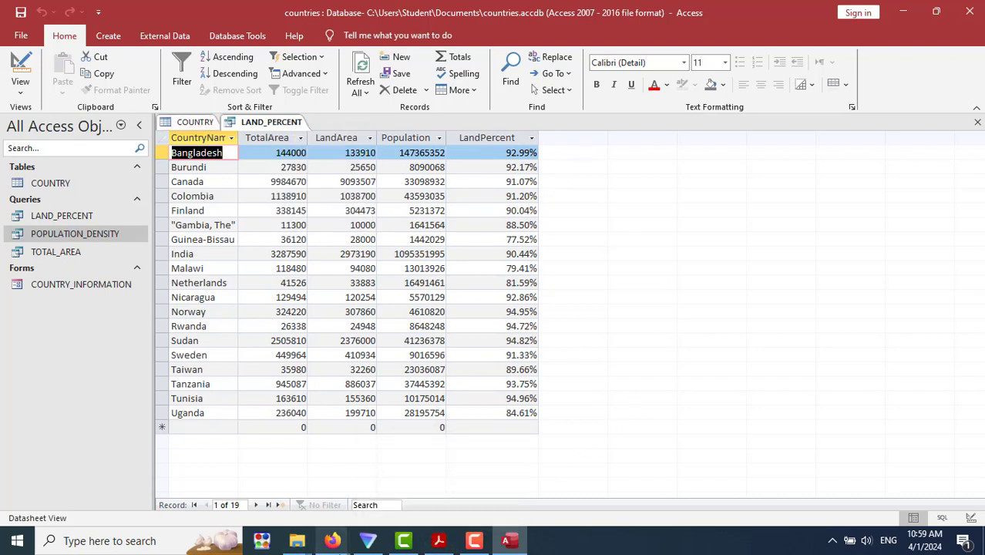
# Read exercise 2.4 D in Chapter 2.pdf in Acrobat, highlighting the required output fields, then return to Access.
pyautogui.click(438, 540)
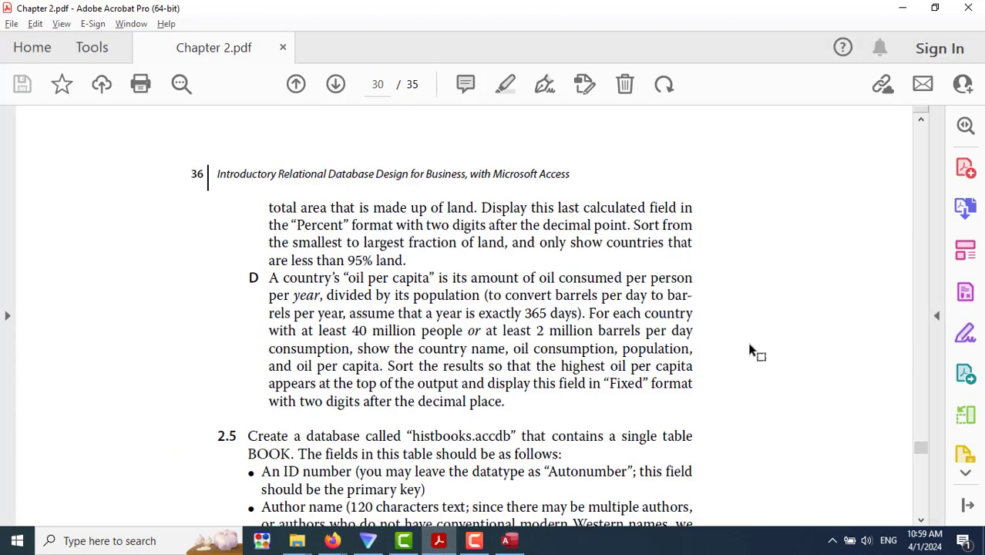
pyautogui.scroll(-2, 751, 350)
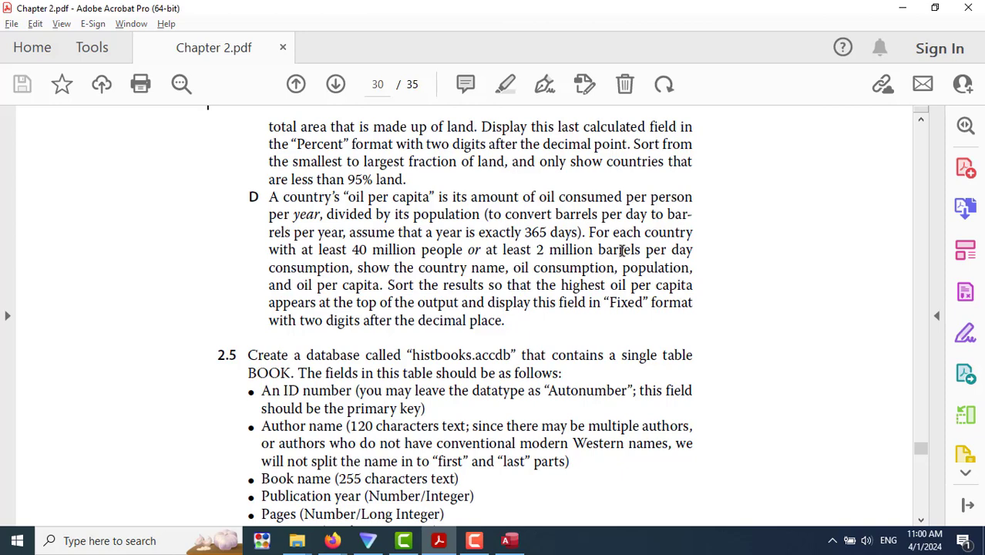
pyautogui.moveTo(417, 267); pyautogui.dragTo(379, 285)
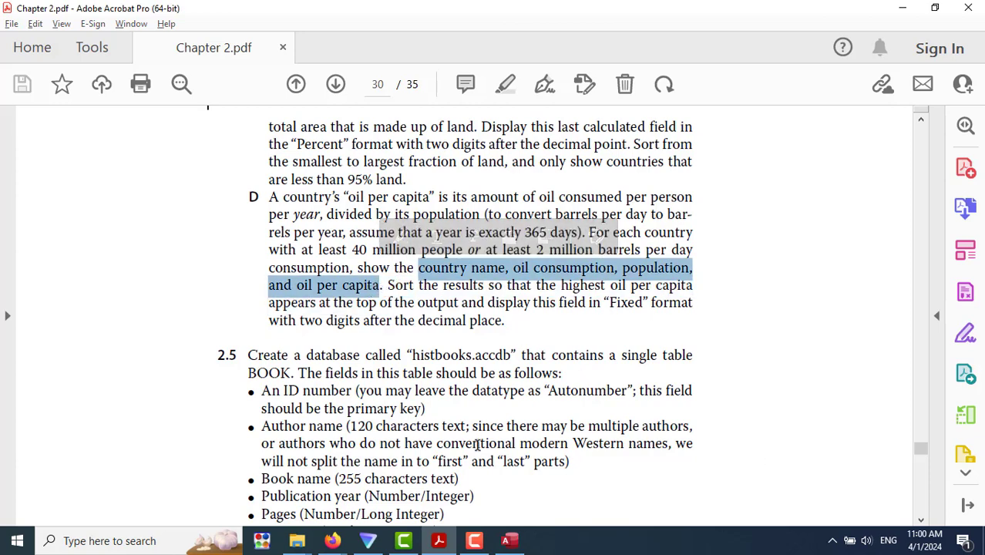
pyautogui.click(509, 540)
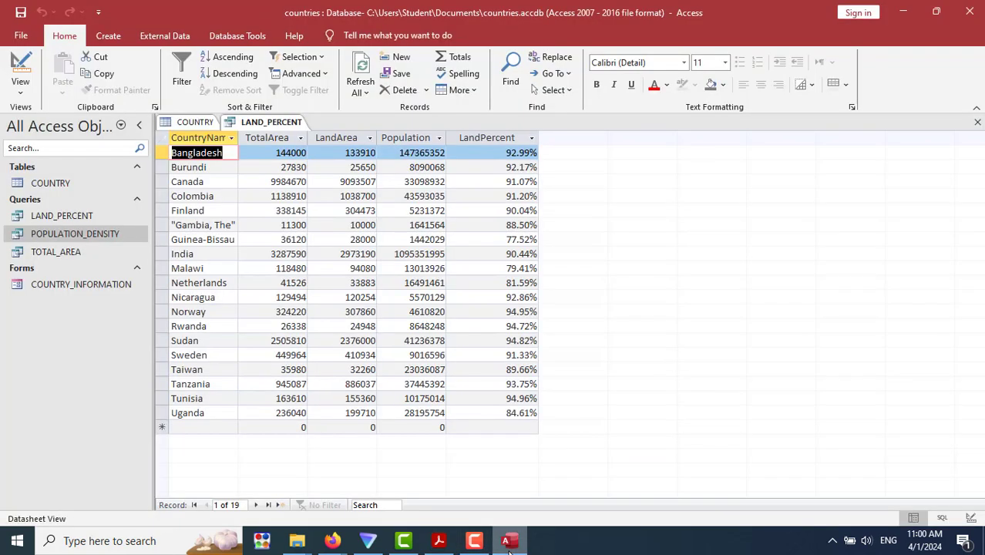
# Close the LAND_PERCENT query and start a new Simple Query Wizard query on the COUNTRY table.
pyautogui.rightClick(281, 128)
pyautogui.click(303, 151)
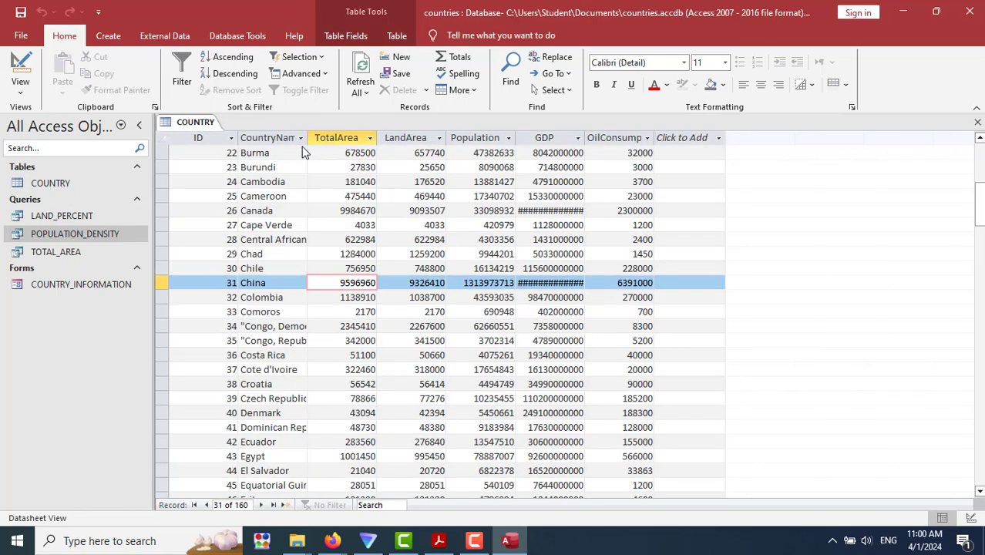
pyautogui.click(108, 37)
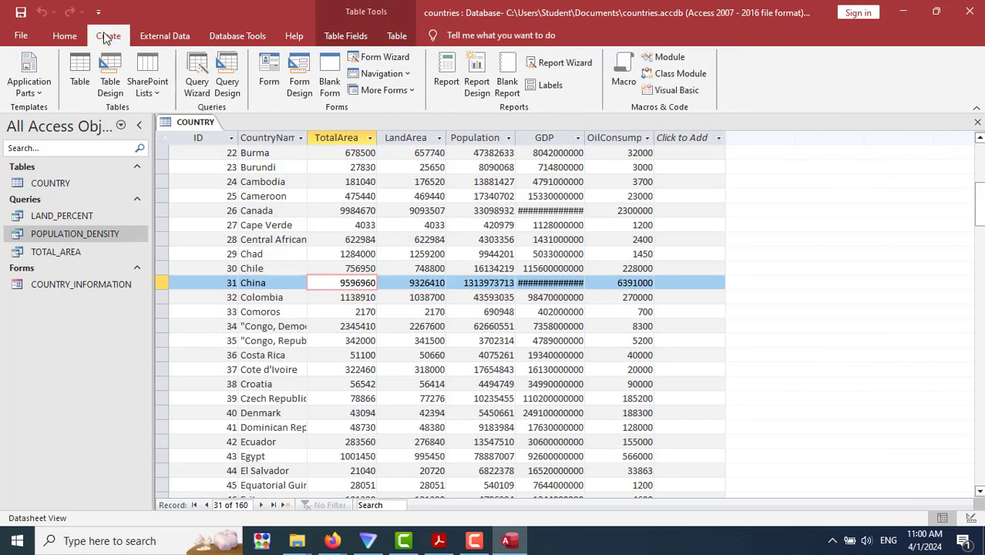
pyautogui.click(194, 91)
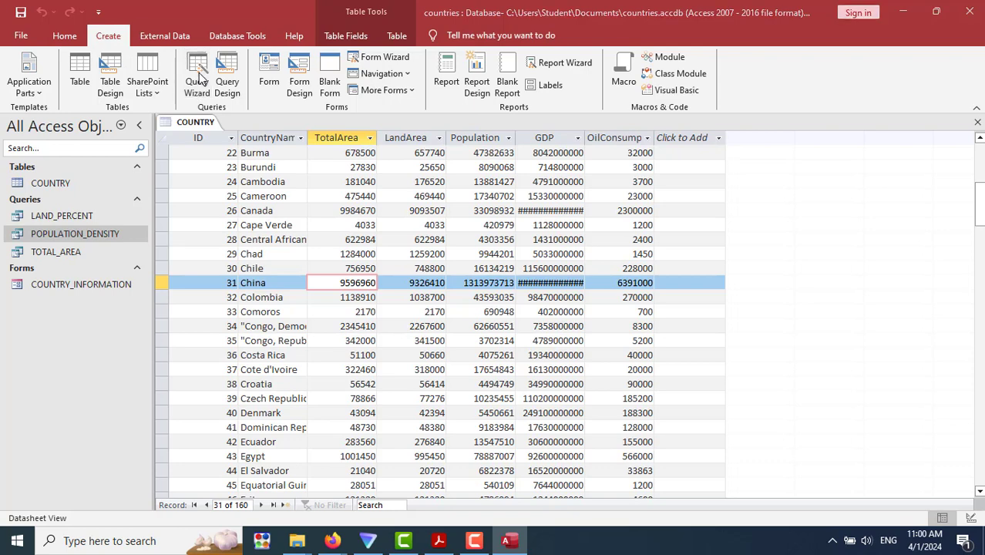
pyautogui.click(558, 342)
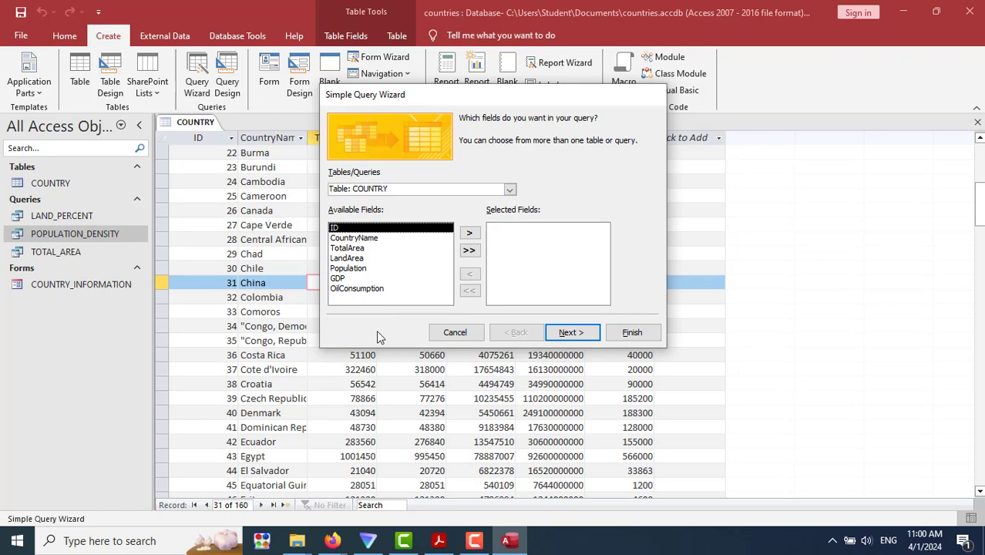
# Add CountryName, OilConsumption and Population to the query's selected fields, checking the field list of exercise D in Acrobat.
pyautogui.click(438, 541)
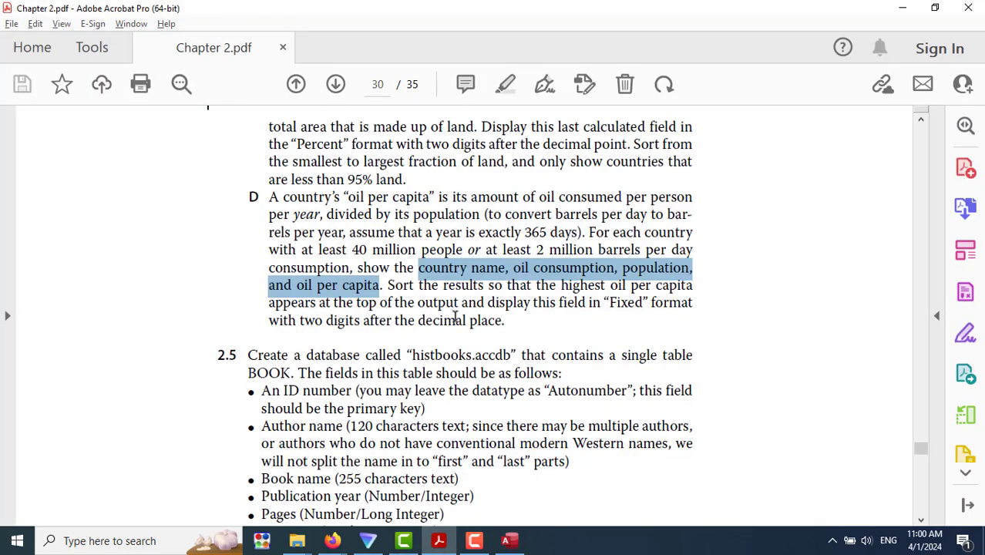
pyautogui.click(509, 541)
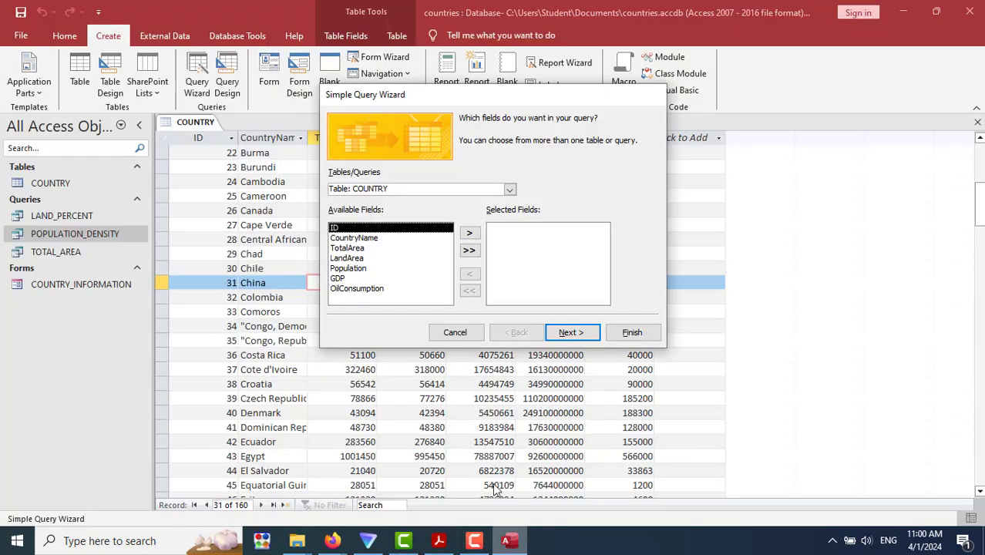
pyautogui.click(352, 238)
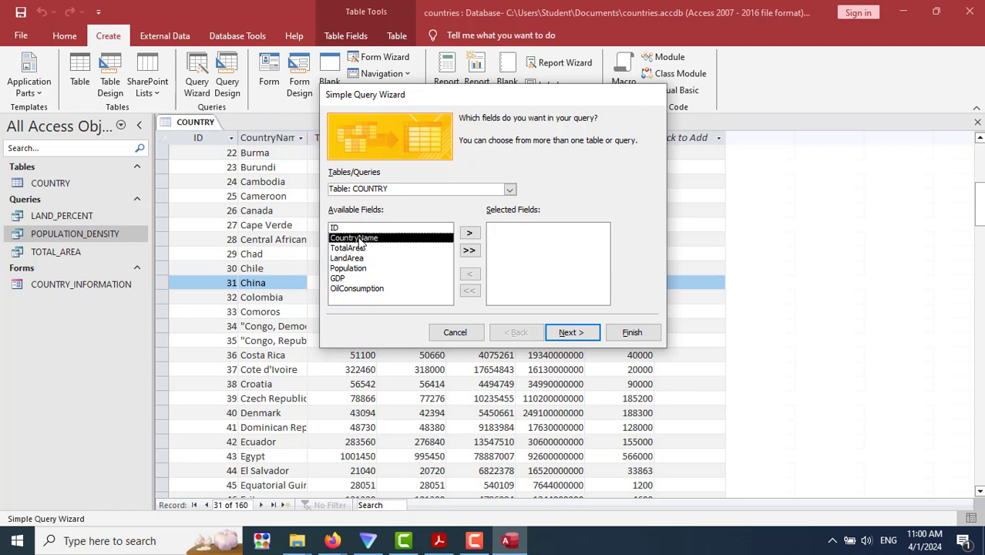
pyautogui.click(469, 234)
pyautogui.click(362, 279)
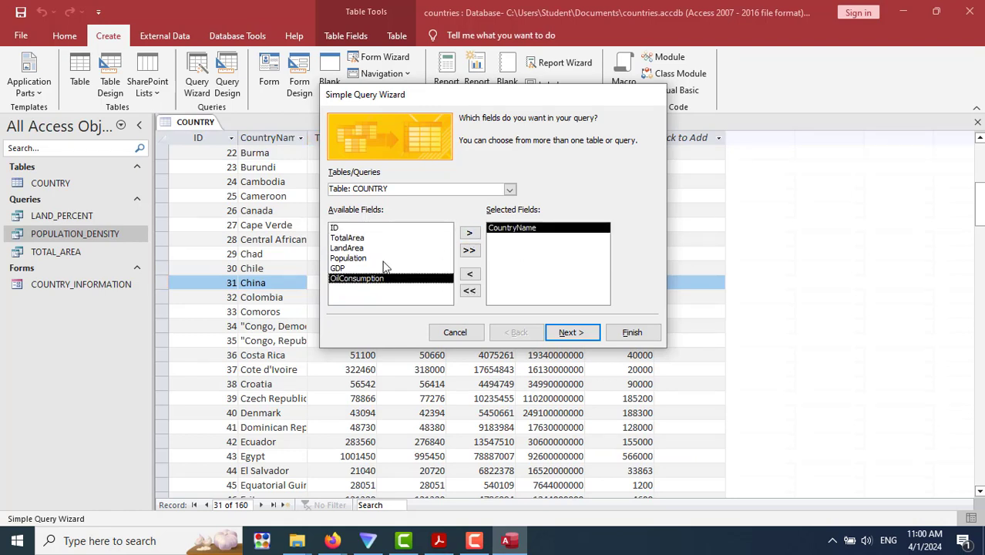
pyautogui.click(469, 234)
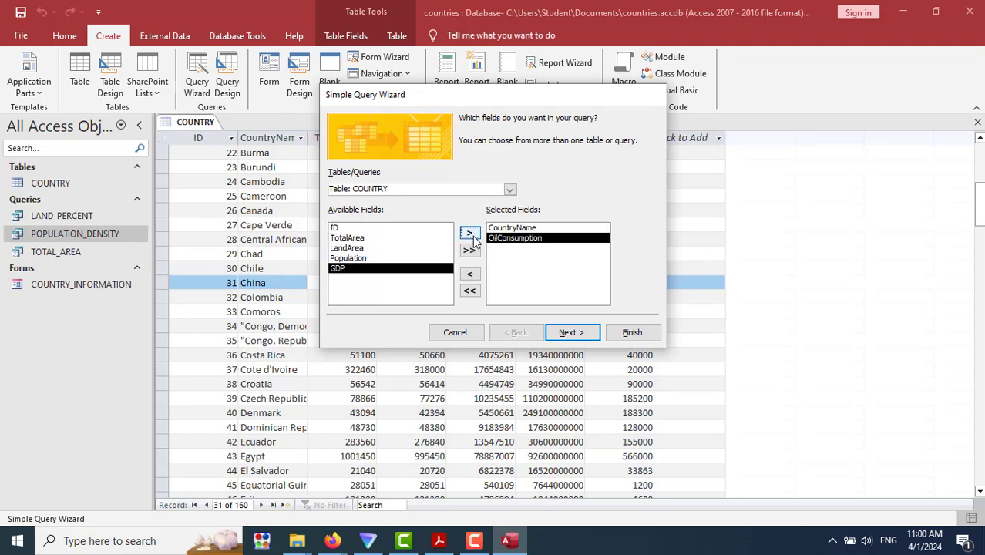
pyautogui.click(440, 541)
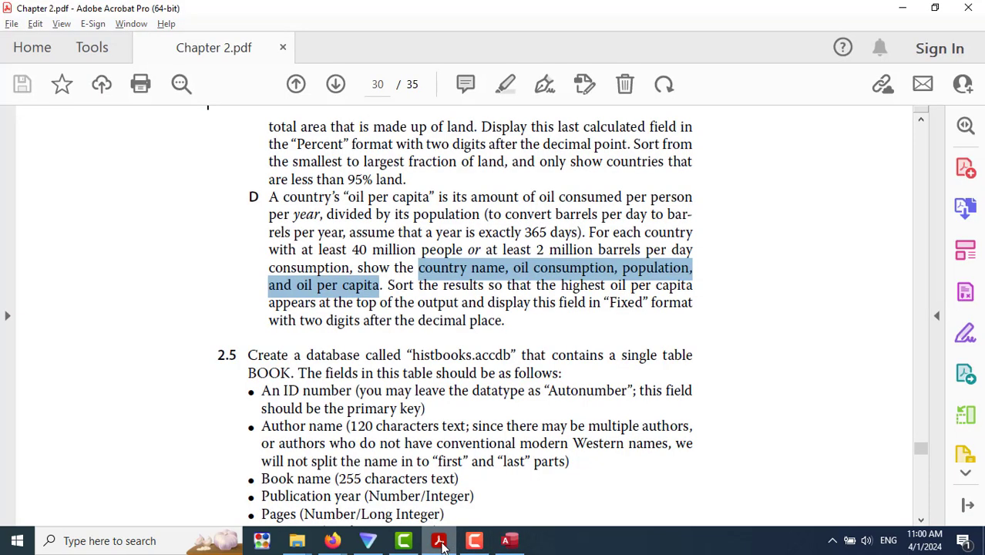
pyautogui.click(439, 541)
pyautogui.click(339, 259)
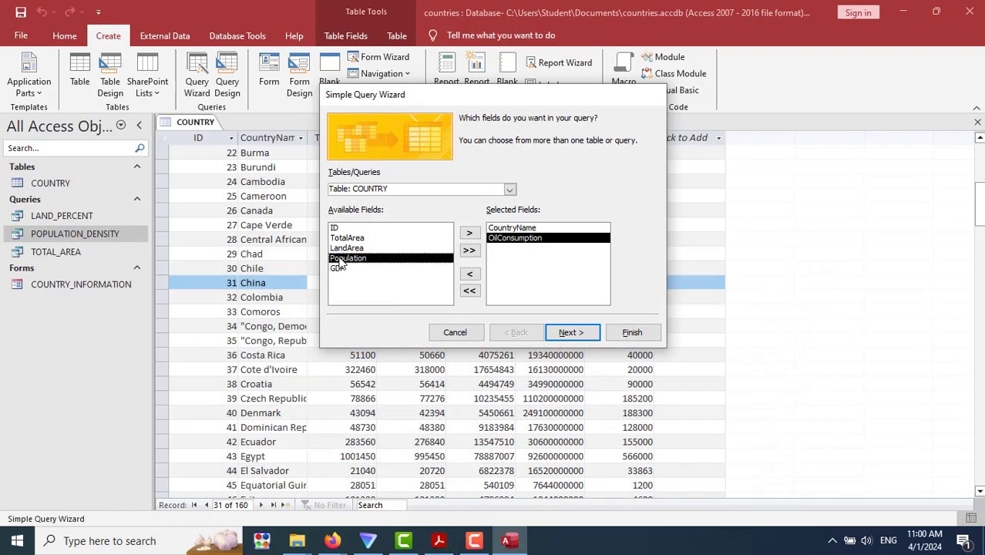
pyautogui.click(469, 234)
pyautogui.click(440, 541)
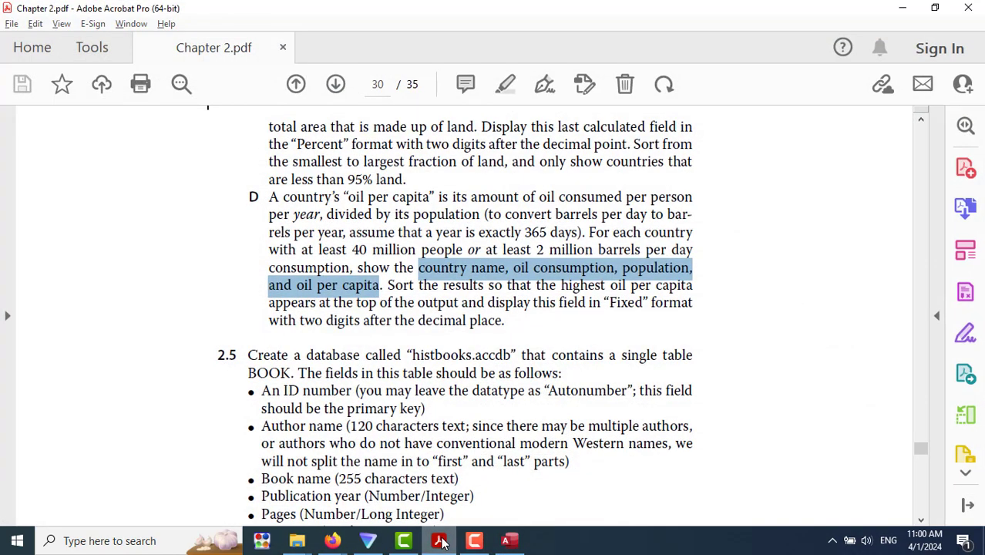
pyautogui.click(439, 541)
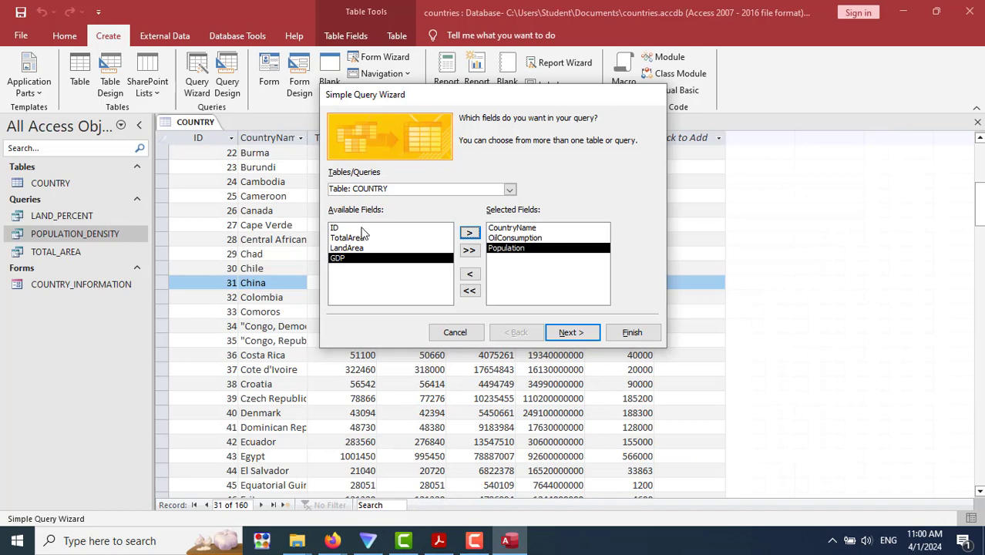
# Keep the query as a Detail query, title it OIL_CONSUMPTION and finish the wizard to open its results.
pyautogui.click(581, 333)
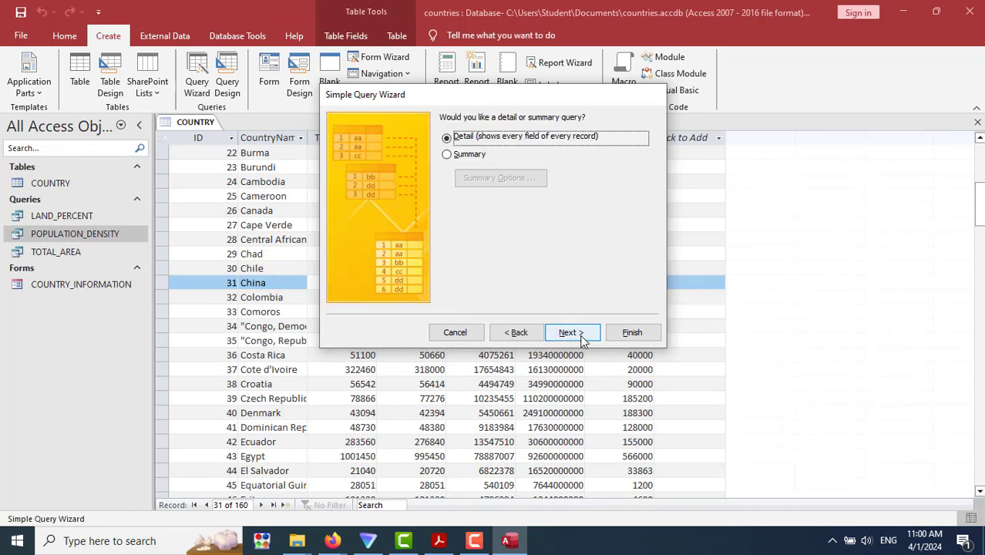
pyautogui.click(581, 333)
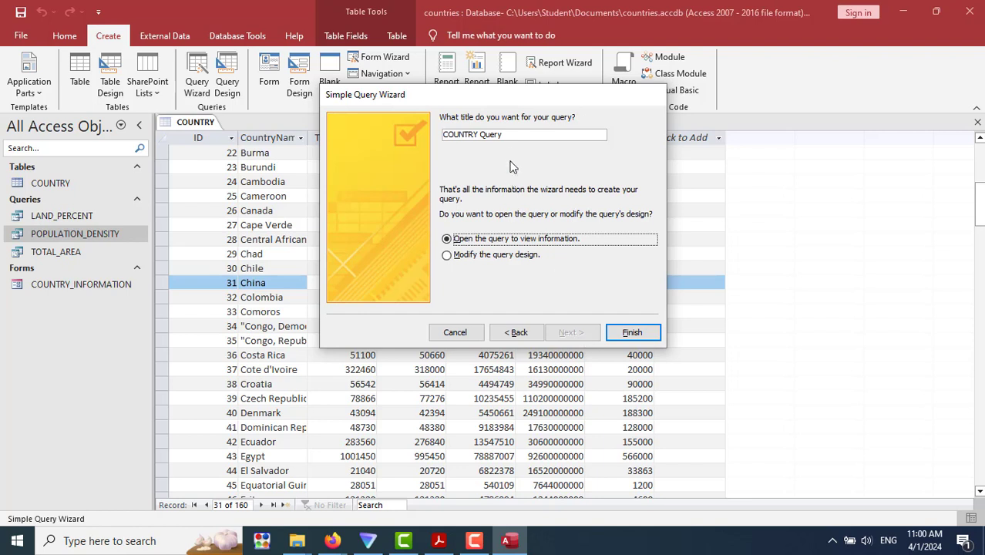
pyautogui.doubleClick(513, 134)
pyautogui.click(513, 134)
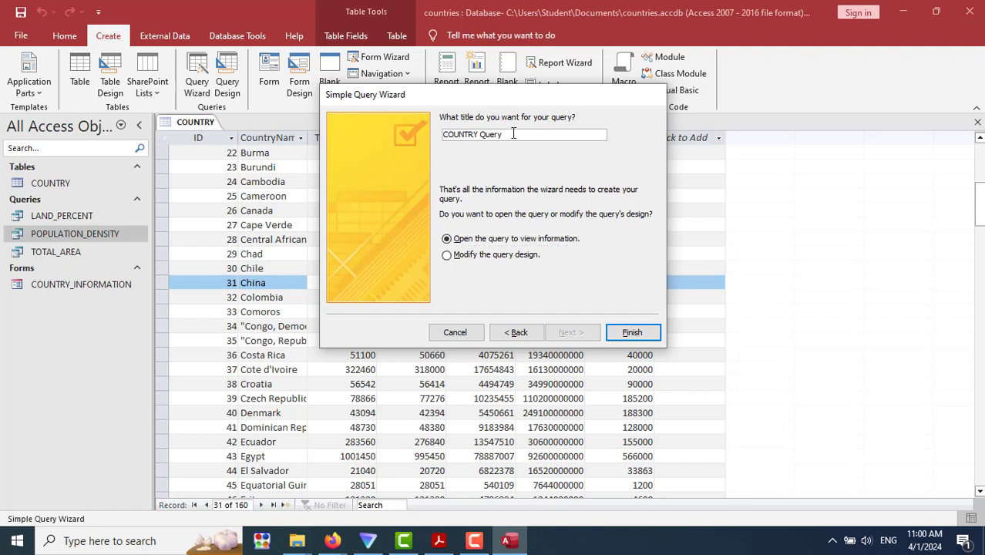
pyautogui.moveTo(513, 134); pyautogui.dragTo(388, 115)
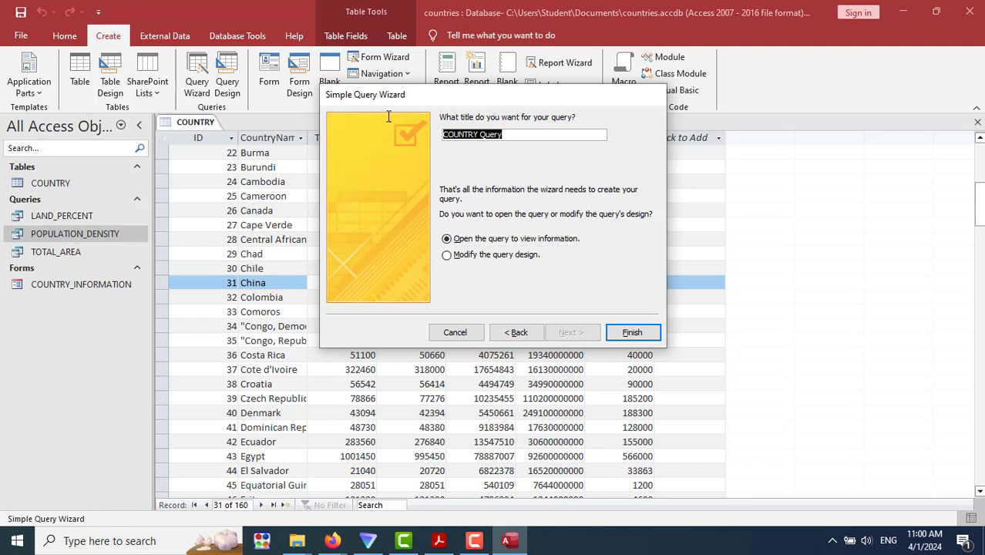
pyautogui.write('Oil')
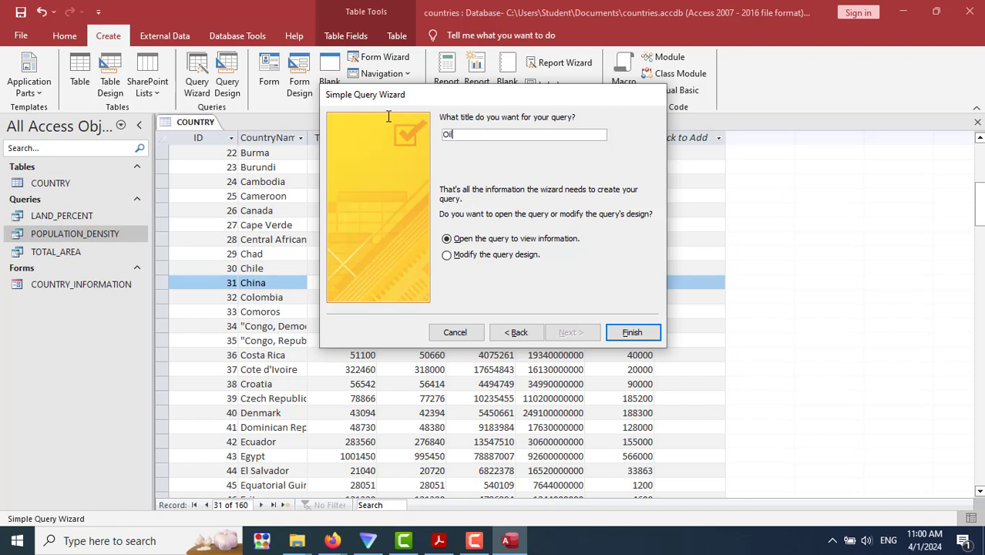
pyautogui.press('BackSpace')
pyautogui.press('BackSpace')
pyautogui.write('IL_CON')
pyautogui.press('BackSpace')
pyautogui.press('BackSpace')
pyautogui.write('ONSUMPTION')
pyautogui.click(620, 334)
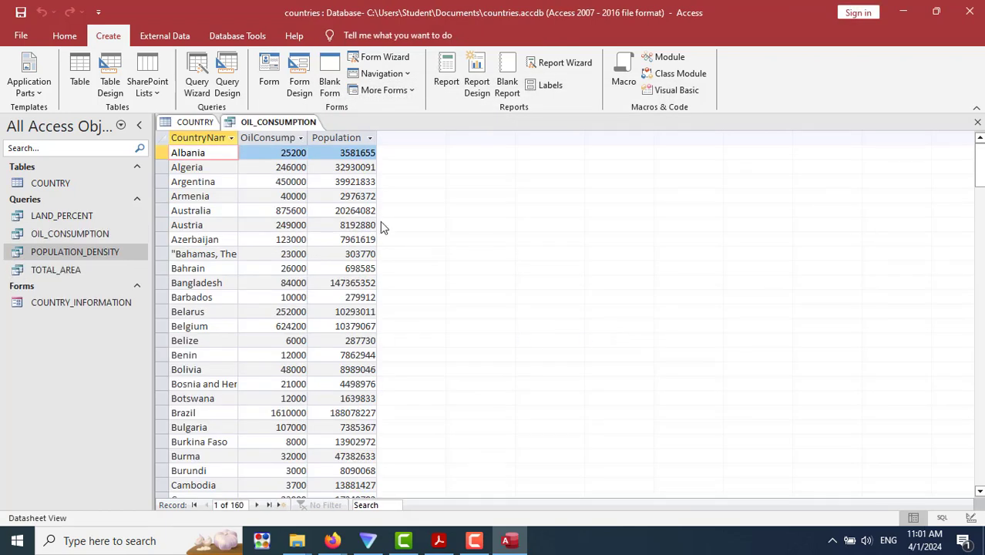
# Switch OIL_CONSUMPTION to Design View and enter the name OilPerCapita in the first empty Field cell.
pyautogui.scroll(-3, 345, 259)
pyautogui.scroll(3, 345, 259)
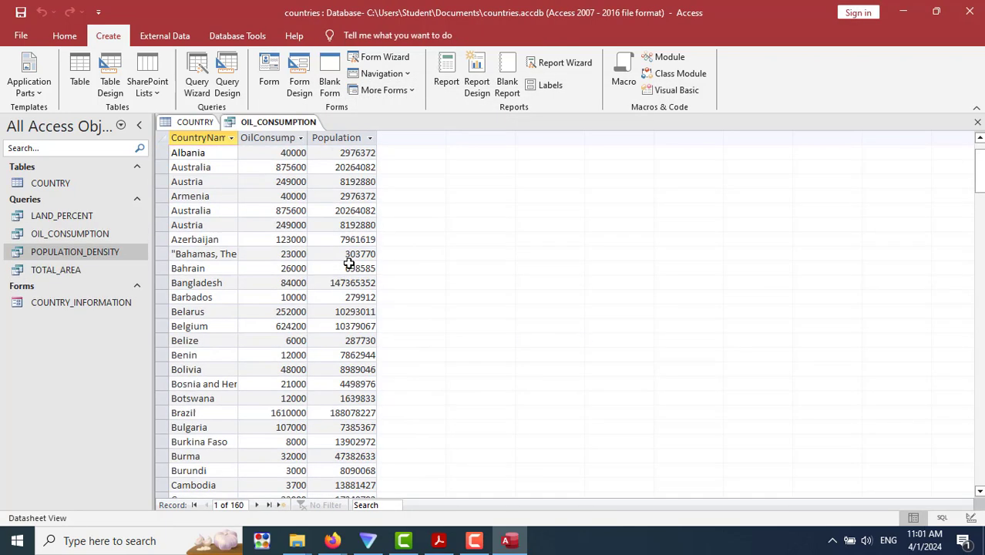
pyautogui.rightClick(297, 126)
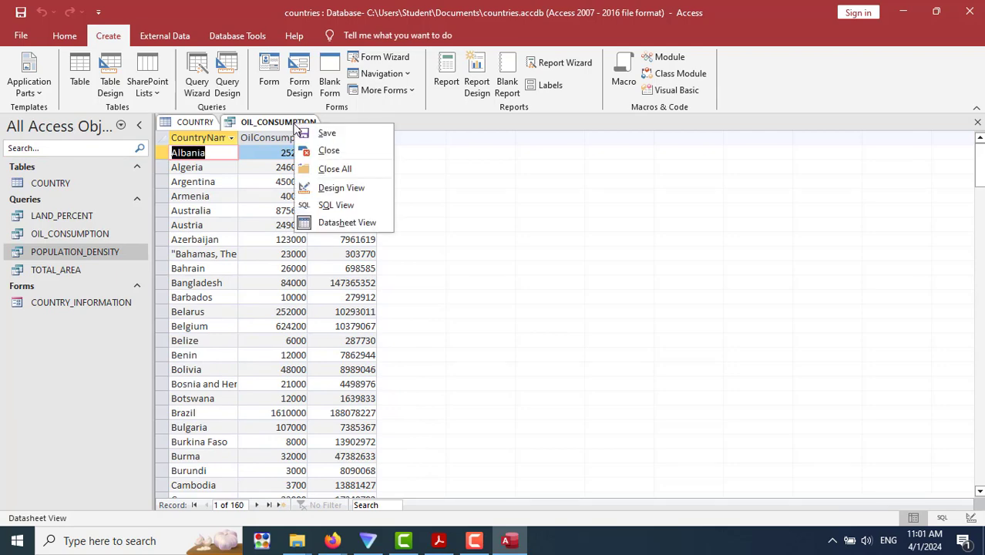
pyautogui.click(327, 190)
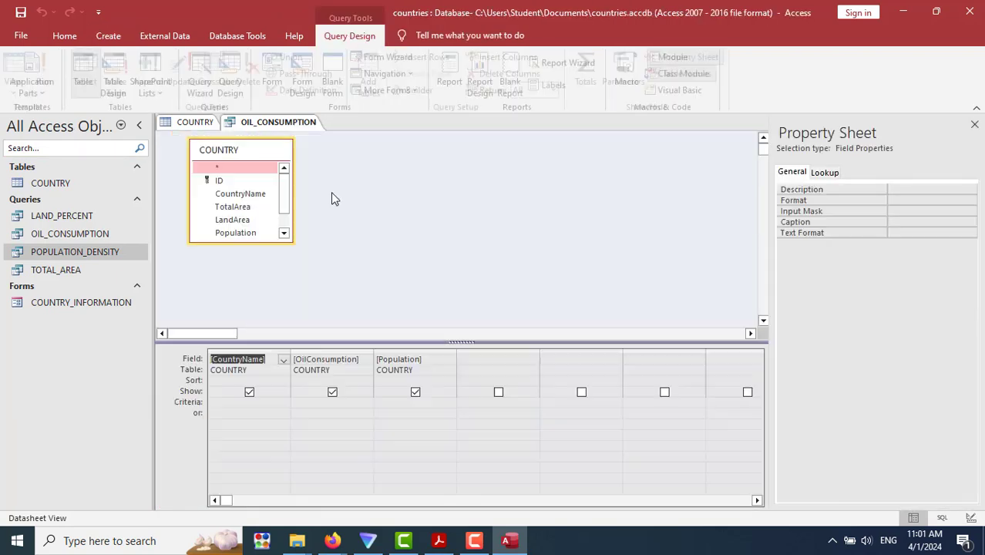
pyautogui.click(473, 358)
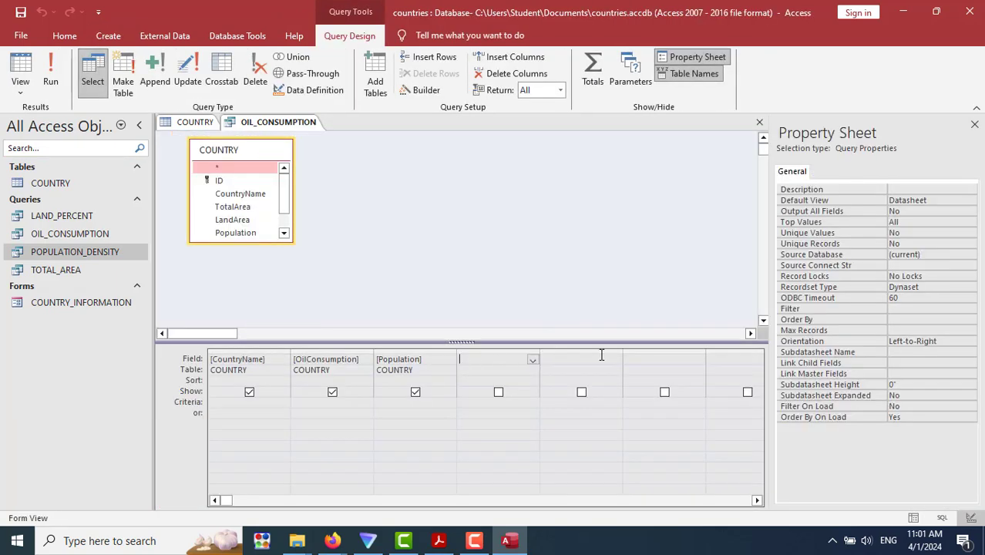
pyautogui.write('Oil')
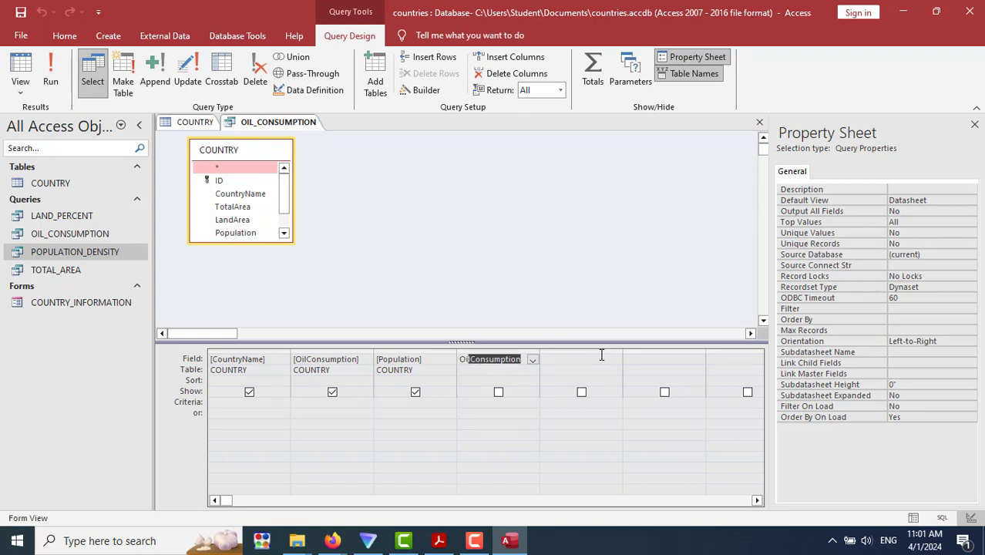
pyautogui.write('Per')
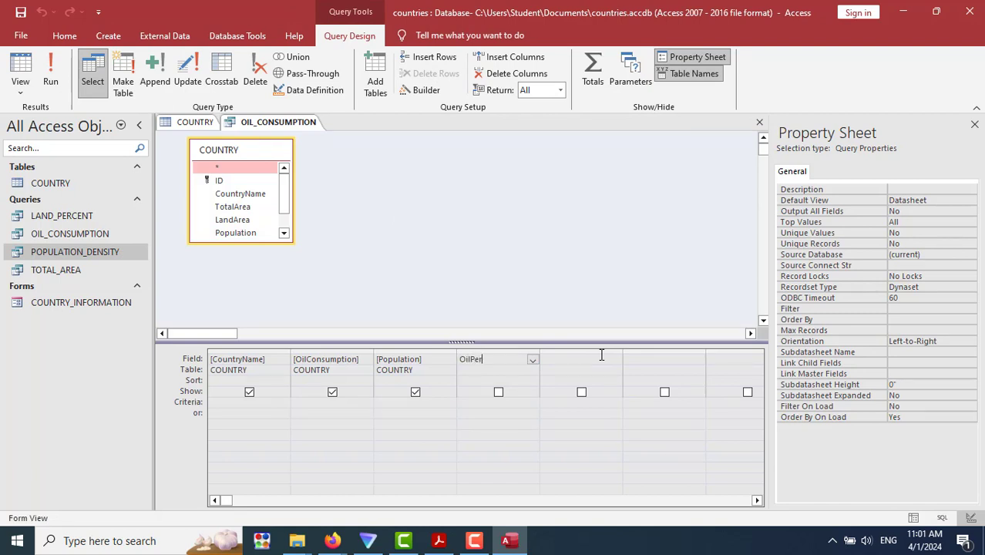
pyautogui.write('Capita')
# Complete the calculated field in OIL_CONSUMPTION as OilPerCapita:=OilConsumption*365/Population, checking the definition in exercise D in Acrobat.
pyautogui.hotkey('alt', 'Tab')
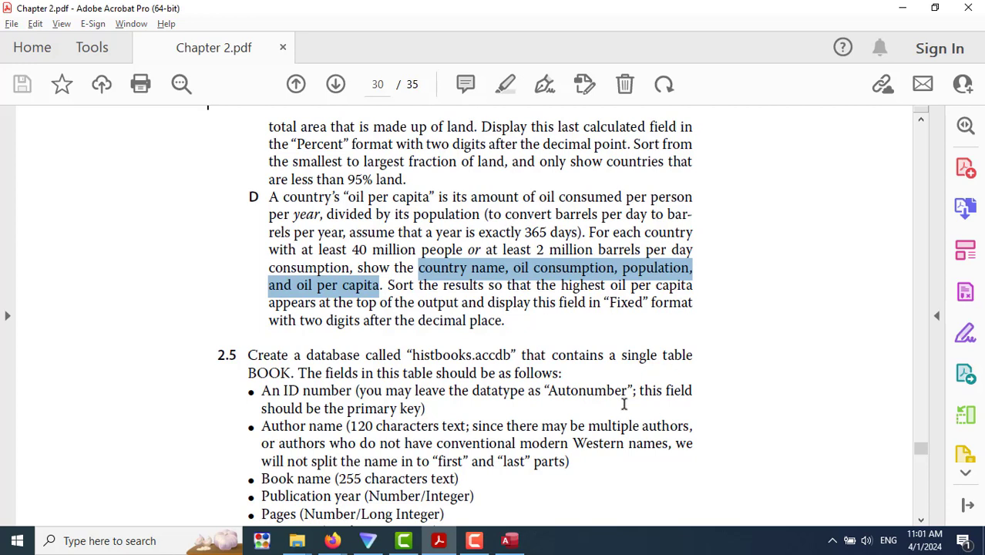
pyautogui.hotkey('alt', 'Tab')
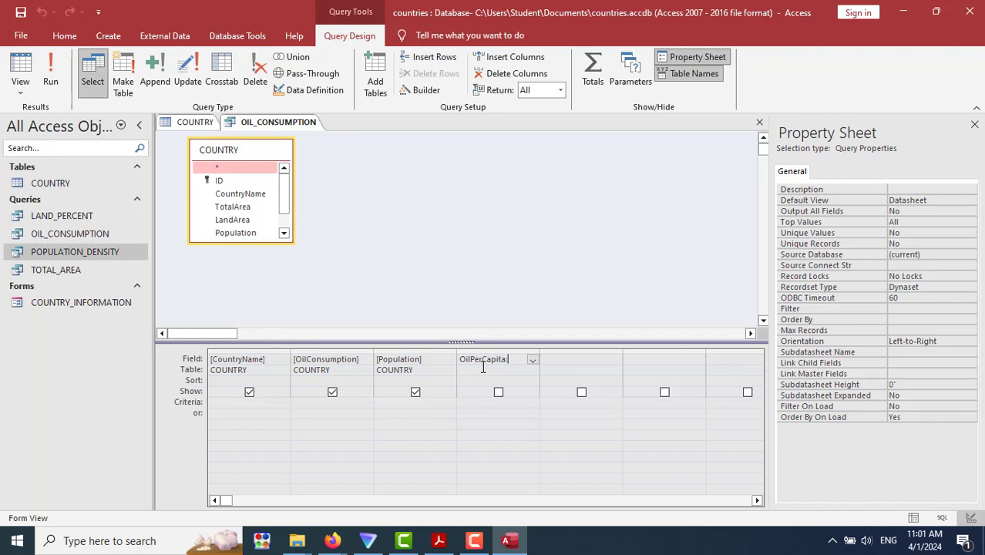
pyautogui.write(':=')
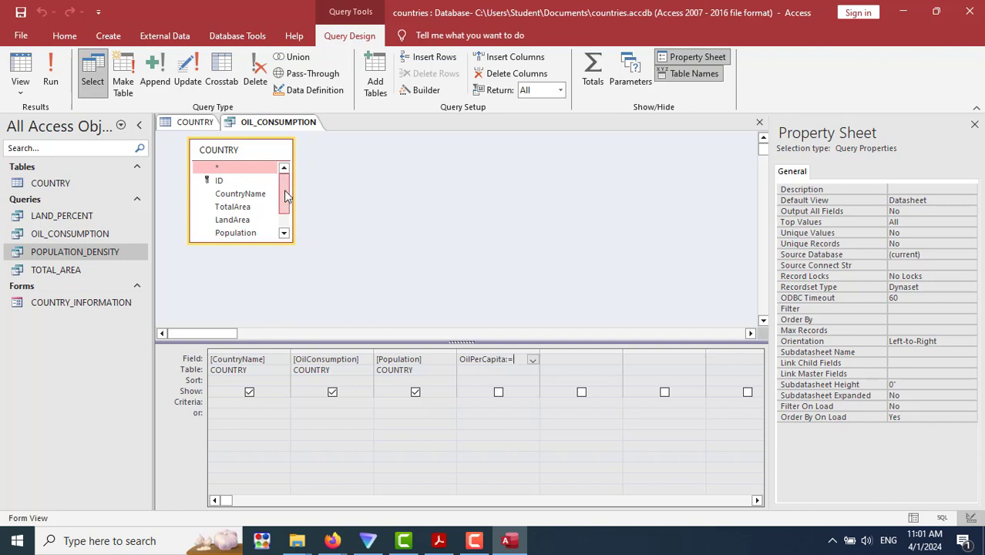
pyautogui.moveTo(285, 198); pyautogui.dragTo(285, 222)
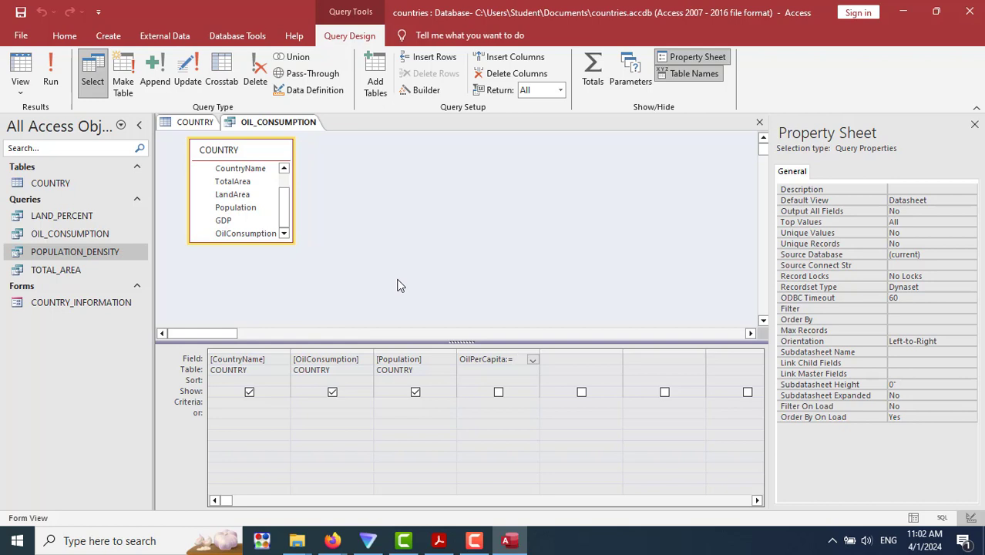
pyautogui.write('OilC')
pyautogui.write('onsump')
pyautogui.write('tion')
pyautogui.write('*')
pyautogui.write('365/')
pyautogui.hotkey('alt', 'Tab')
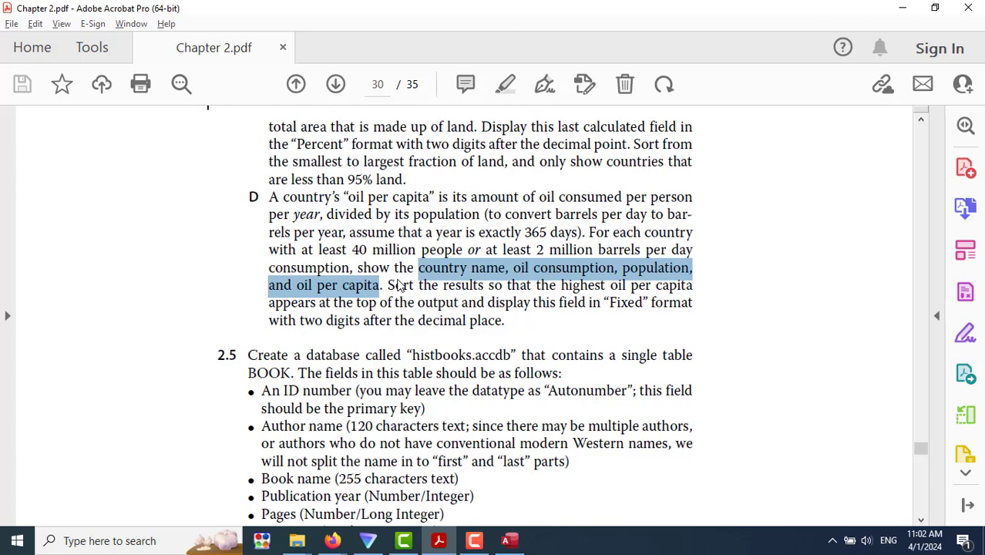
pyautogui.hotkey('alt', 'Tab')
pyautogui.write('p')
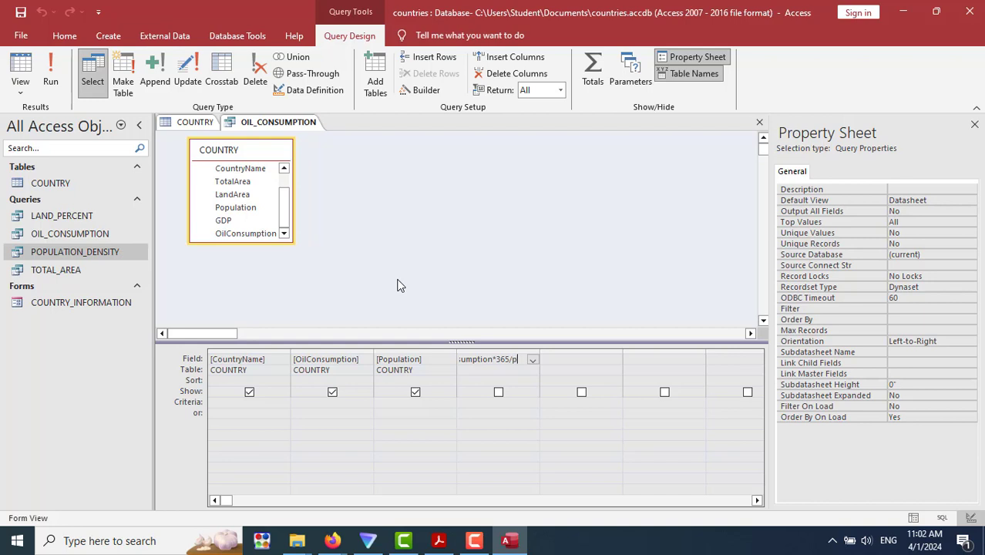
pyautogui.press('BackSpace')
pyautogui.write('Population')
pyautogui.press('Tab')
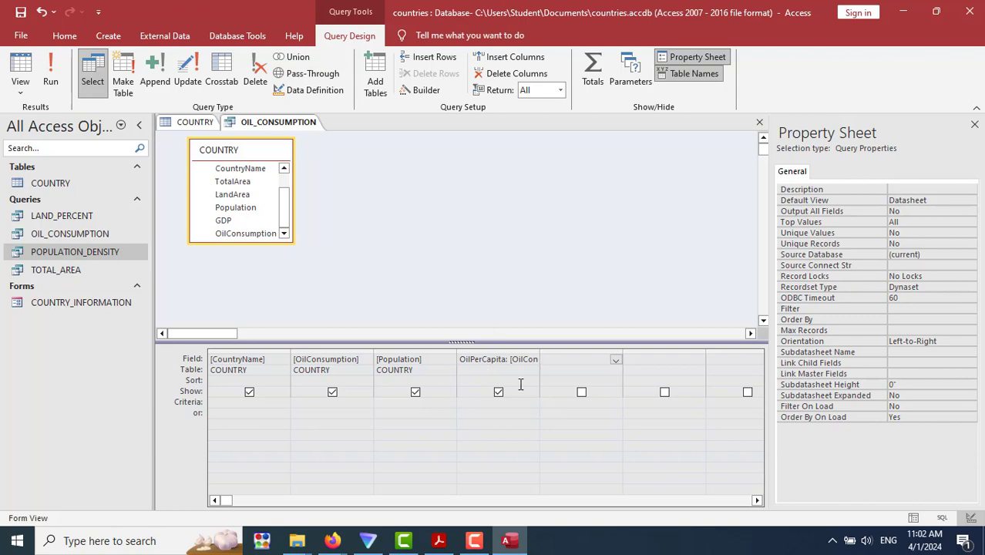
# Check the conditions of exercise D in Acrobat and set the Population criterion to >=40000000.
pyautogui.hotkey('alt', 'Tab')
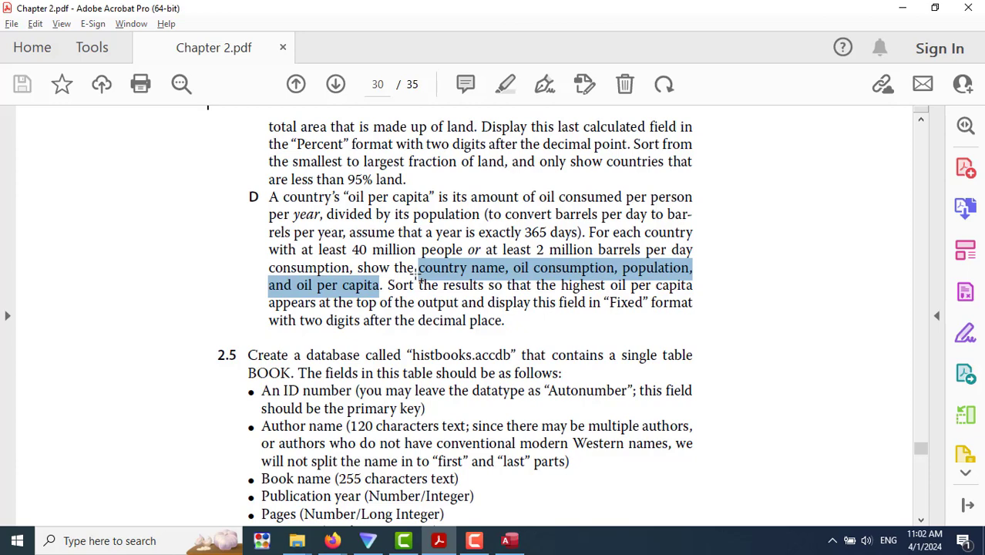
pyautogui.hotkey('alt', 'Tab')
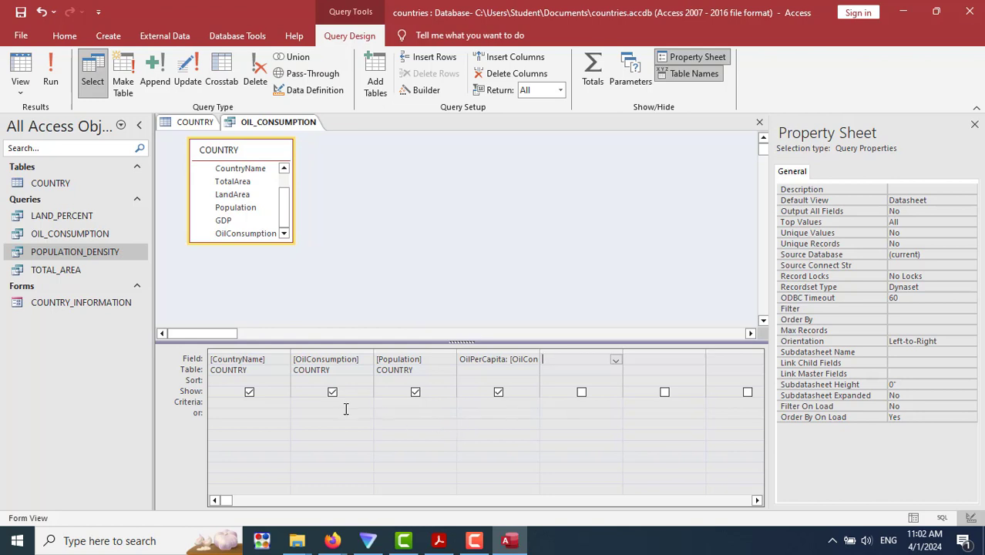
pyautogui.click(433, 401)
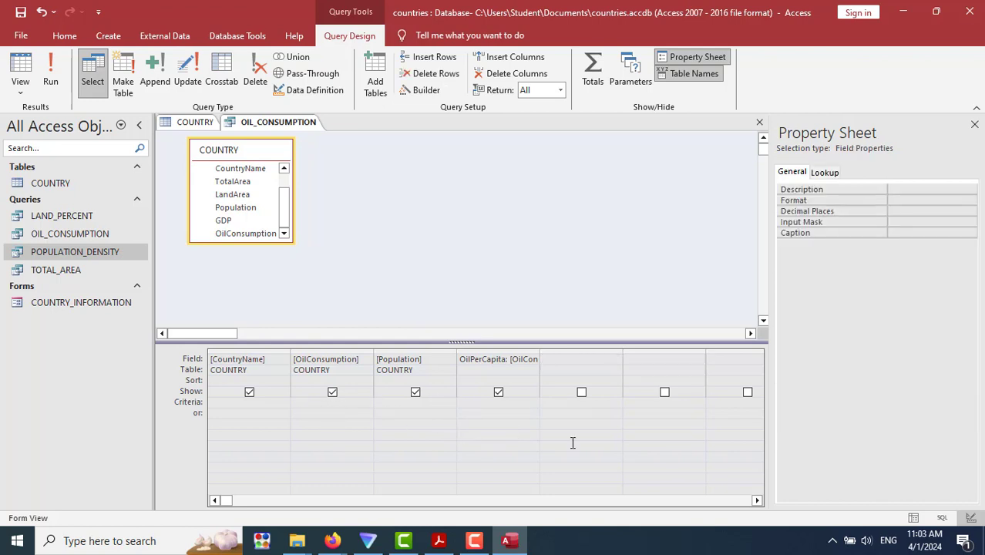
pyautogui.write('>=40000000')
pyautogui.press('Tab')
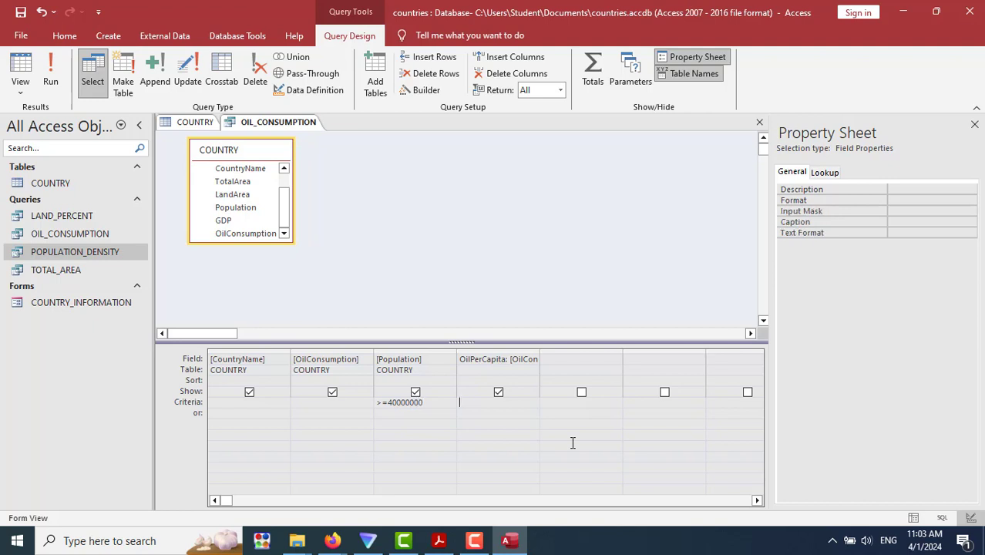
# Set the OilConsumption criterion to >=2000000 in the same criteria row as Population, checking exercise D in Acrobat.
pyautogui.click(343, 403)
pyautogui.hotkey('alt', 'Tab')
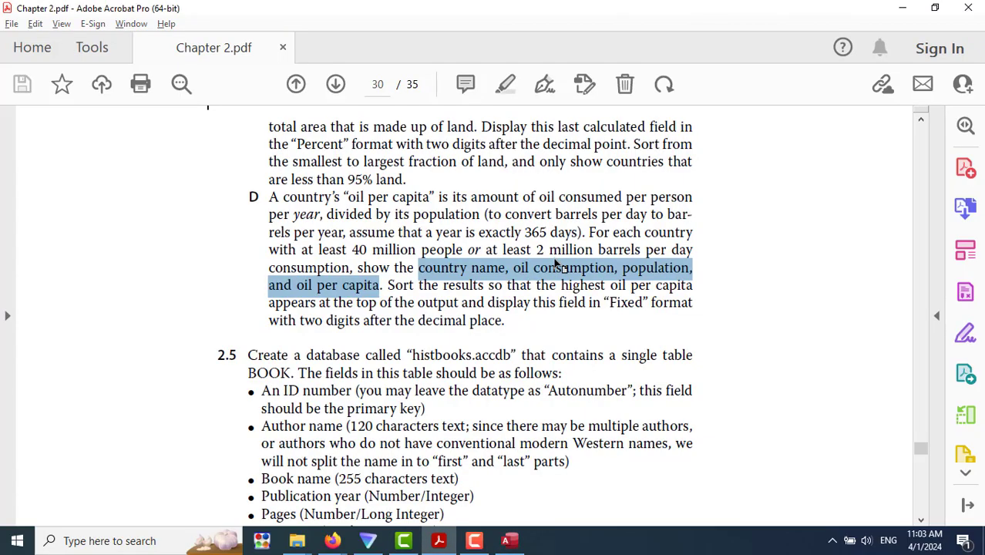
pyautogui.hotkey('alt', 'Tab')
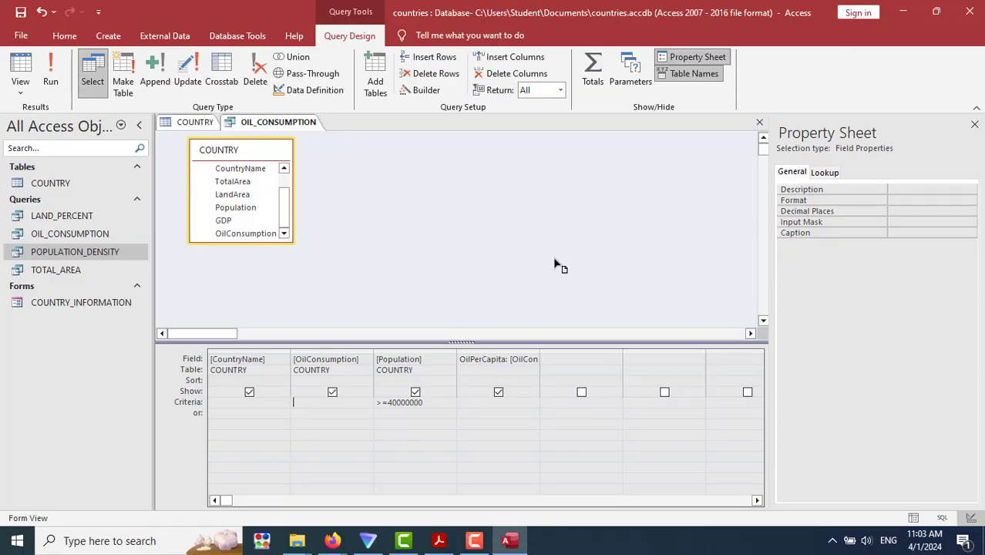
pyautogui.write('>=')
pyautogui.hotkey('alt', 'Tab')
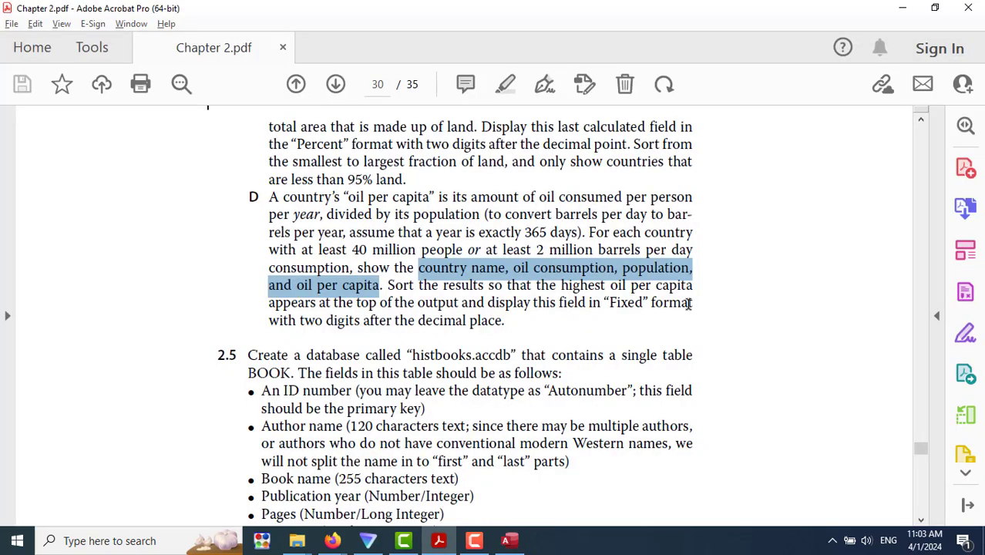
pyautogui.hotkey('alt', 'Tab')
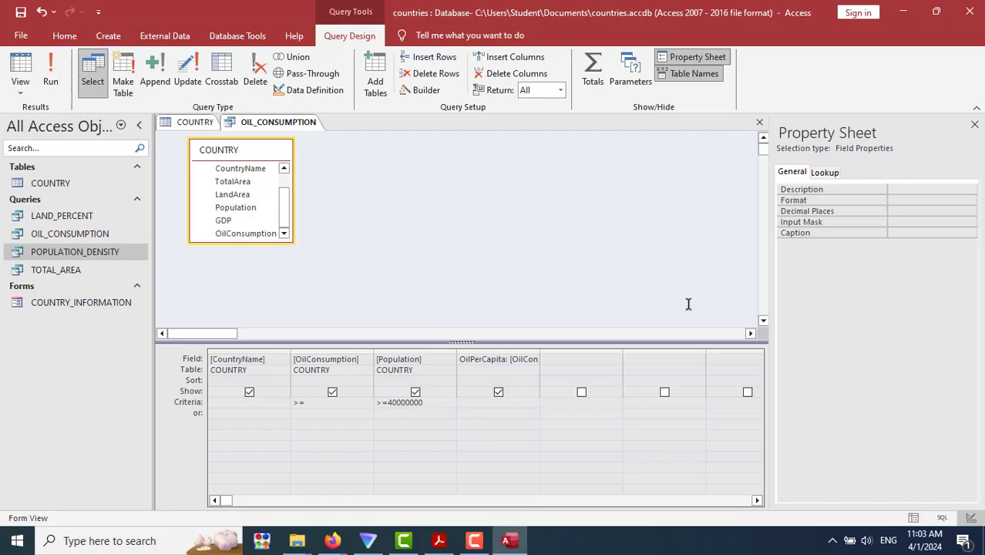
pyautogui.write('2000000')
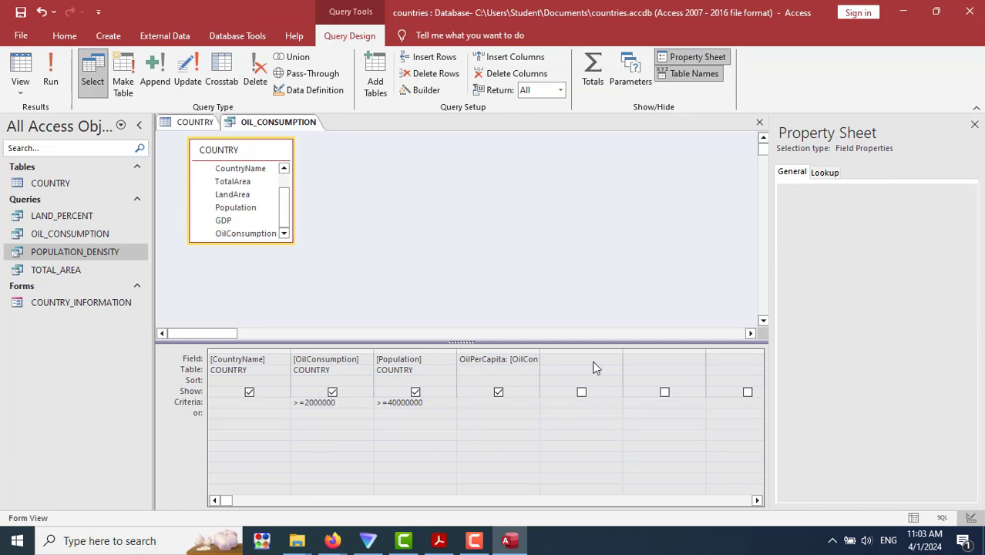
pyautogui.hotkey('alt', 'Tab')
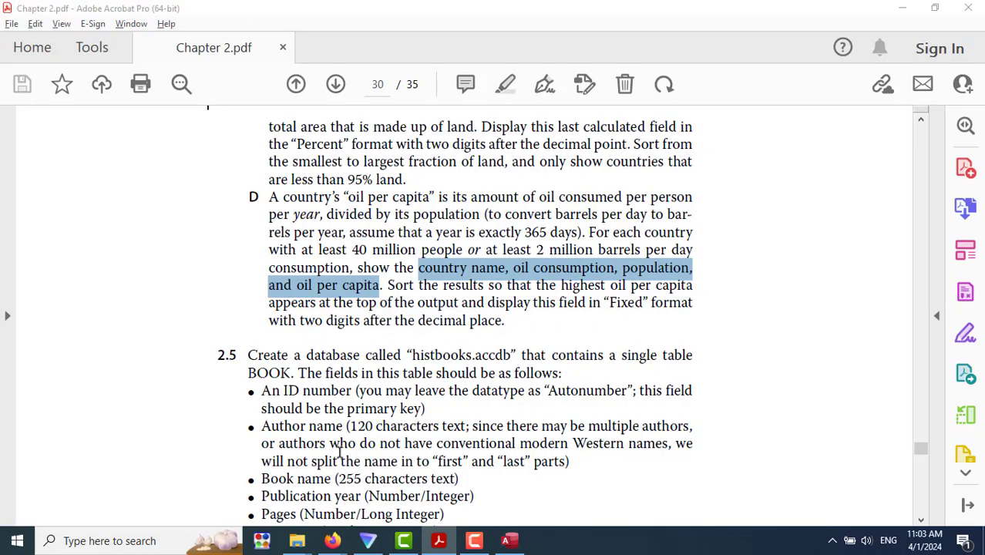
pyautogui.hotkey('alt', 'Tab')
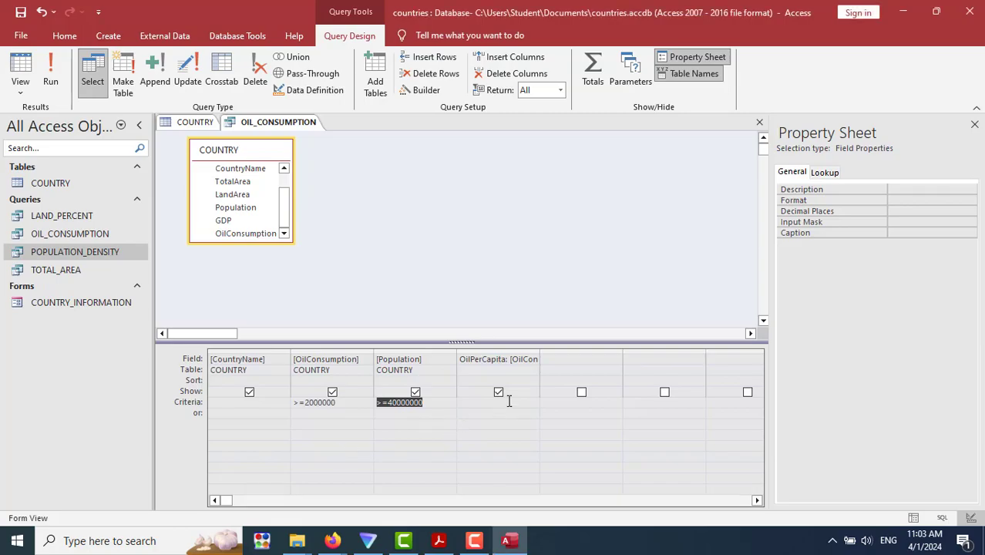
# Run the OIL_CONSUMPTION query and widen the OilPerCapita column to fit its values.
pyautogui.click(507, 401)
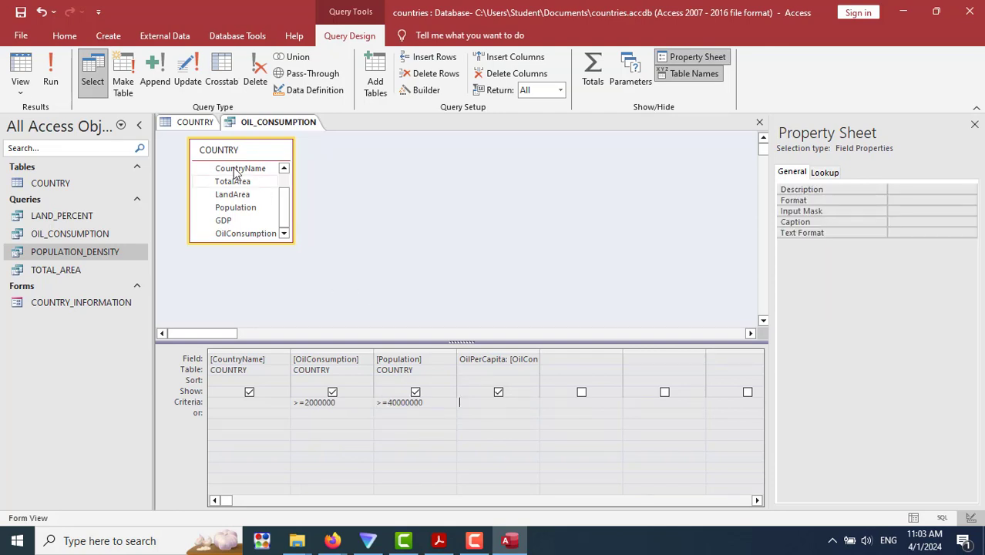
pyautogui.click(59, 83)
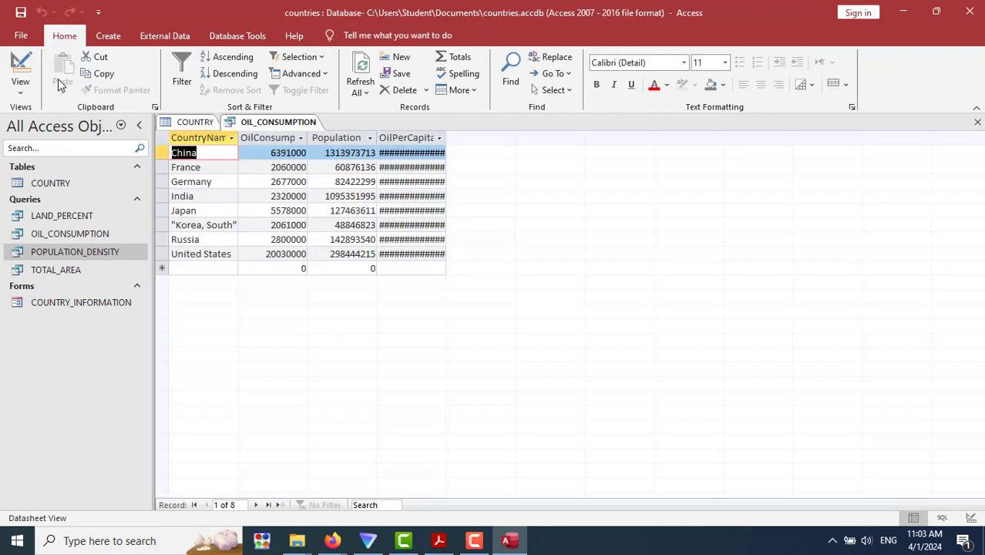
pyautogui.doubleClick(445, 137)
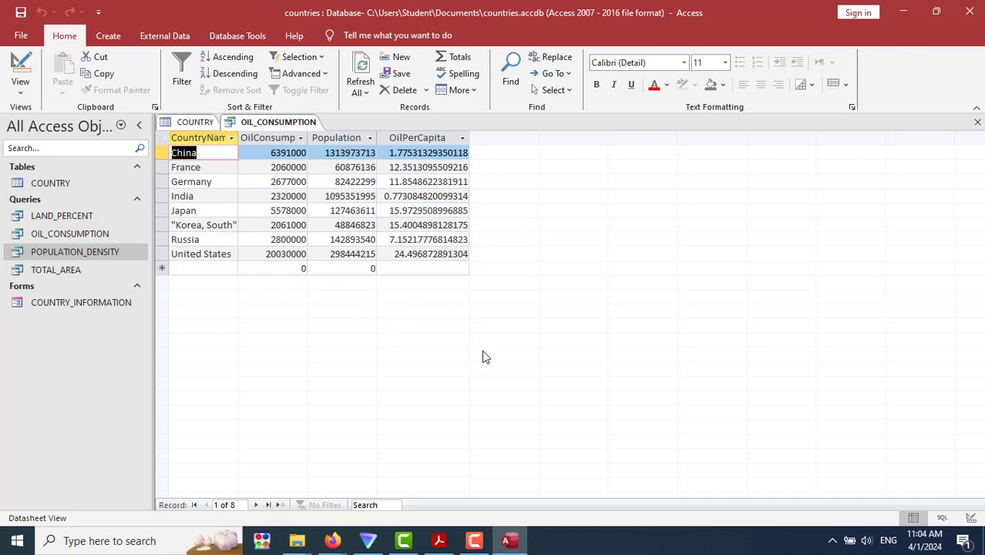
# Check exercise D's format in Acrobat, set OilPerCapita to Fixed with 2 decimal places in Design View, and rerun the query.
pyautogui.hotkey('alt', 'Tab')
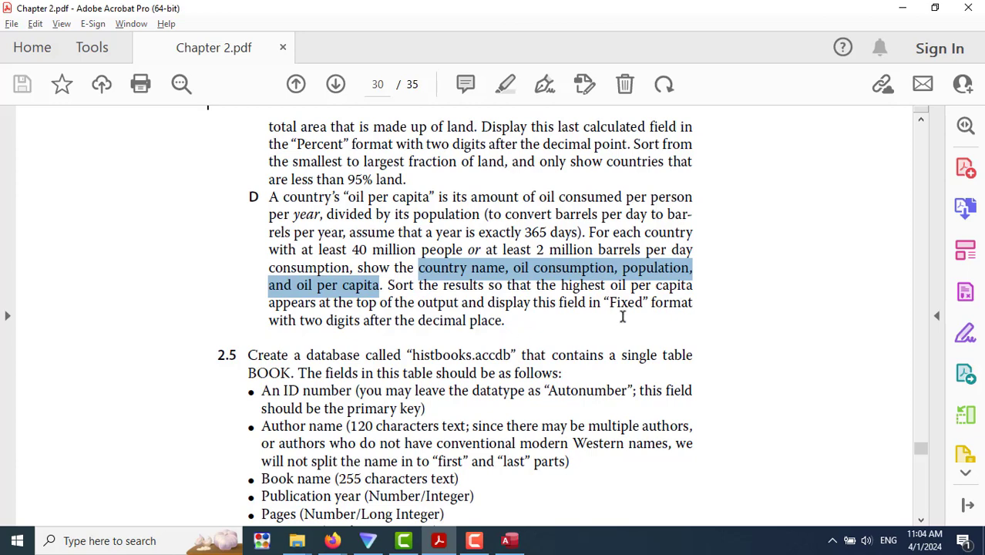
pyautogui.hotkey('alt', 'Tab')
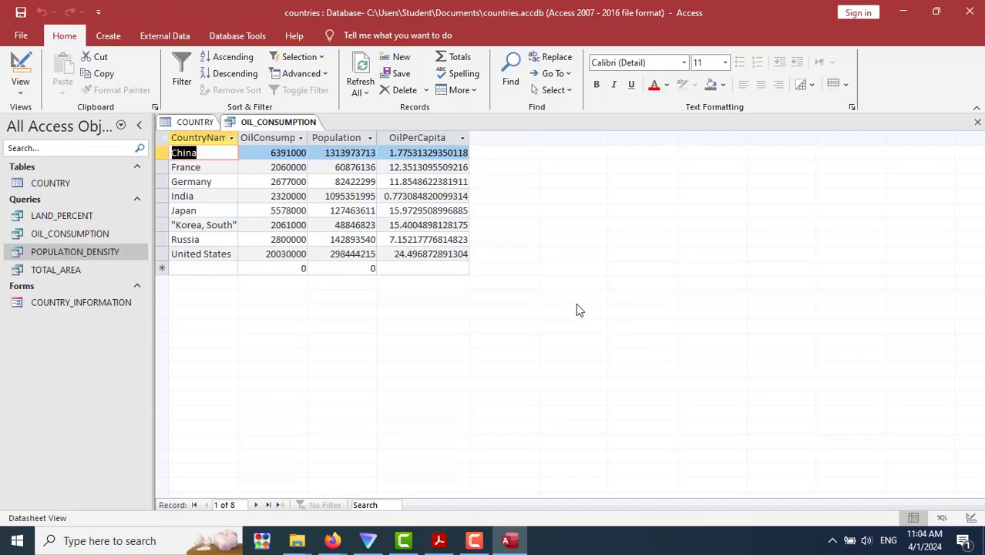
pyautogui.click(20, 89)
pyautogui.click(62, 171)
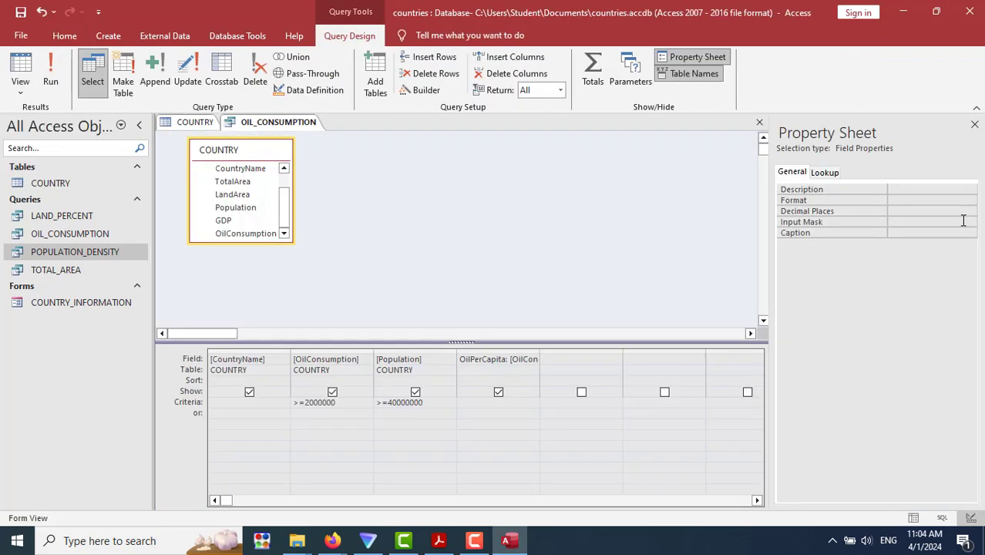
pyautogui.click(527, 379)
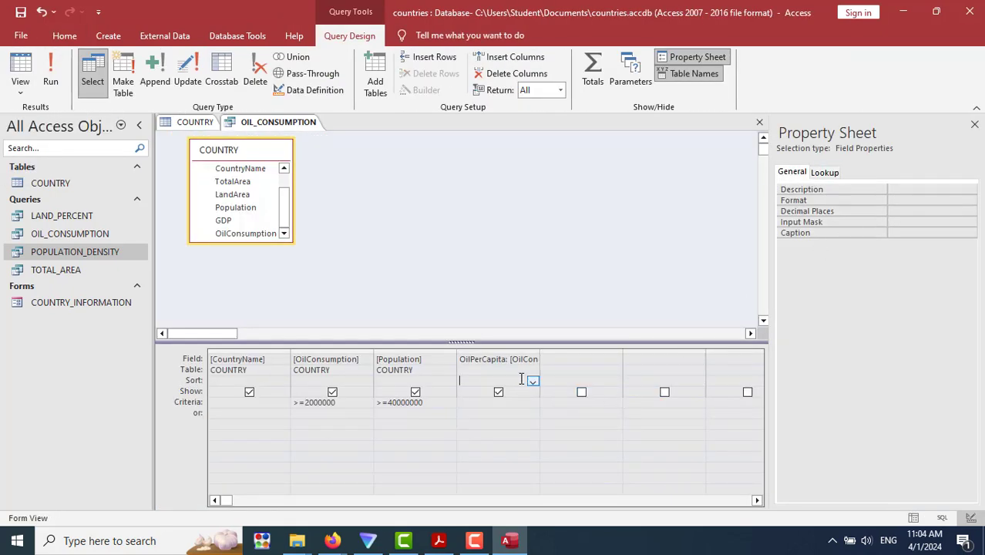
pyautogui.click(525, 359)
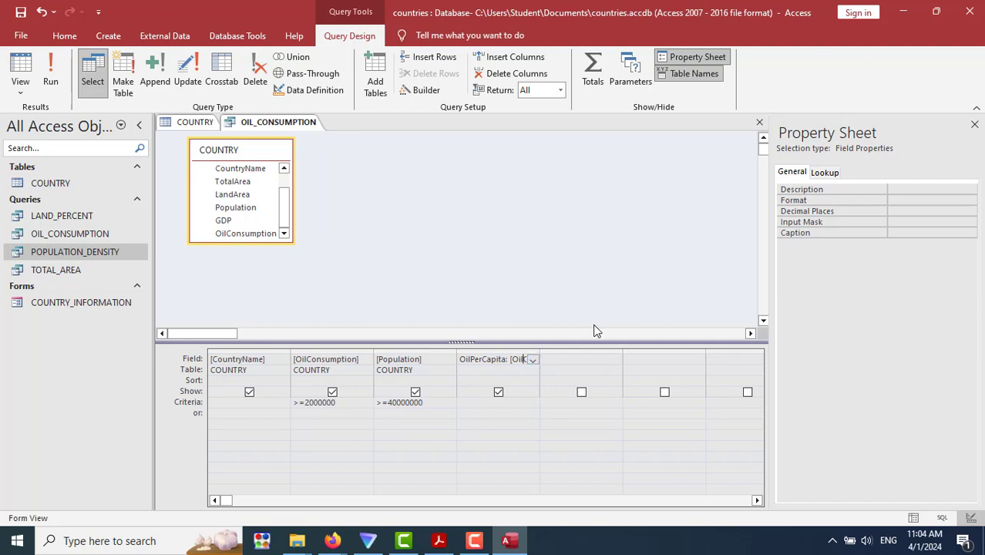
pyautogui.click(921, 200)
pyautogui.click(971, 201)
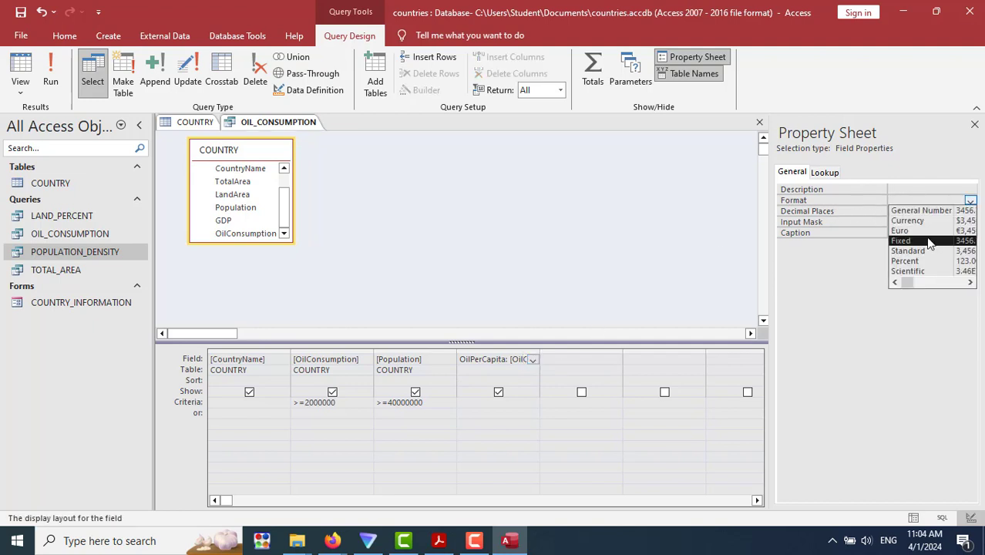
pyautogui.click(927, 240)
pyautogui.click(943, 214)
pyautogui.click(968, 211)
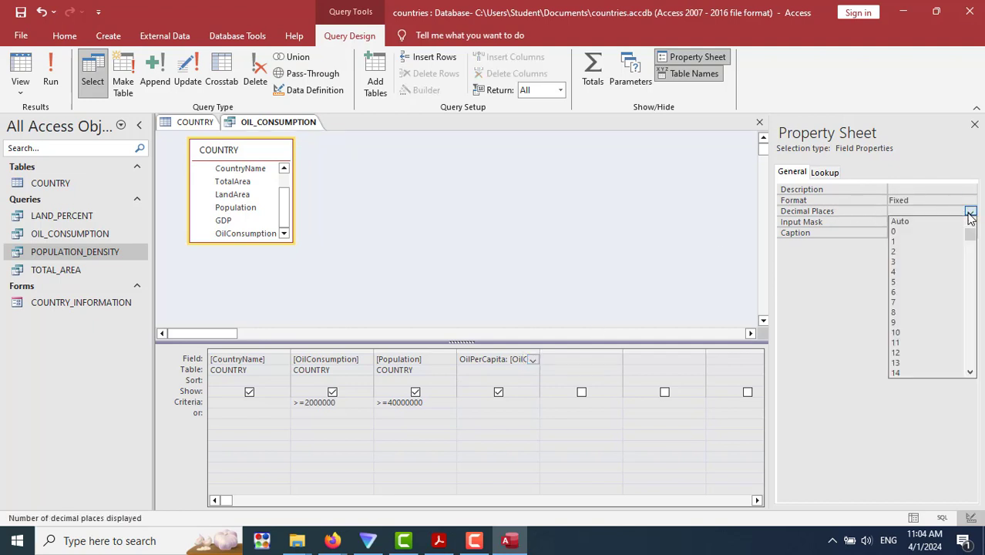
pyautogui.click(917, 253)
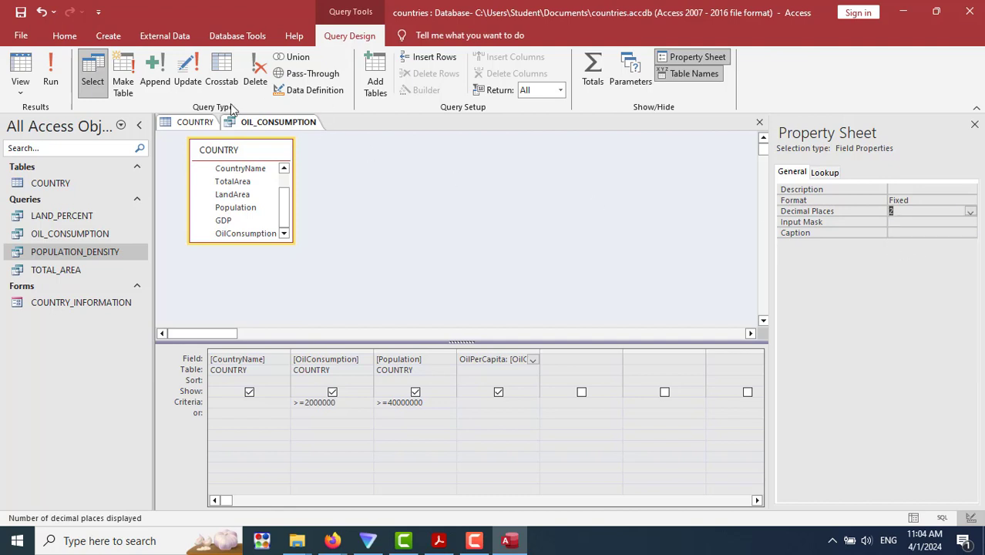
pyautogui.click(54, 75)
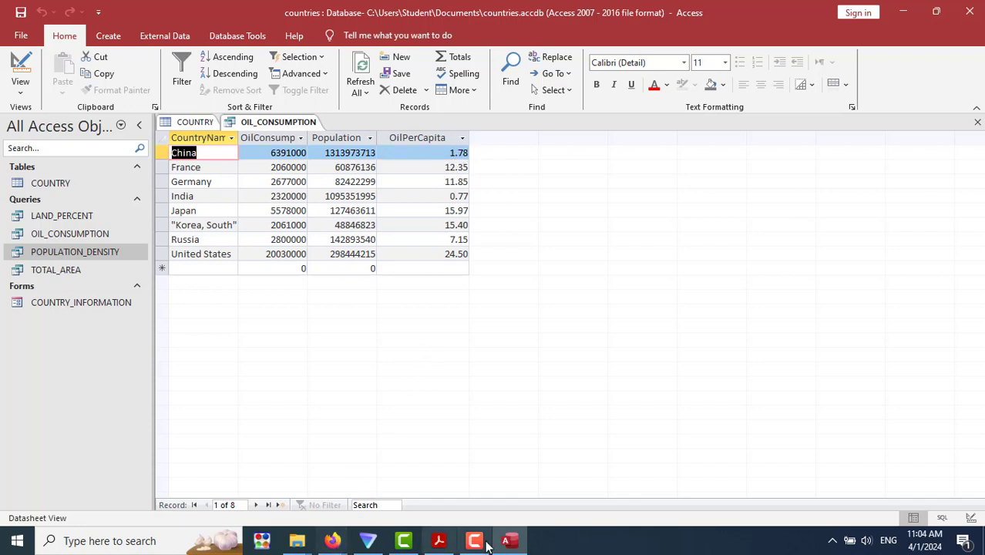
# Switch to Acrobat and read exercise 2.5 on creating the histbooks.accdb database and its BOOK table.
pyautogui.click(438, 540)
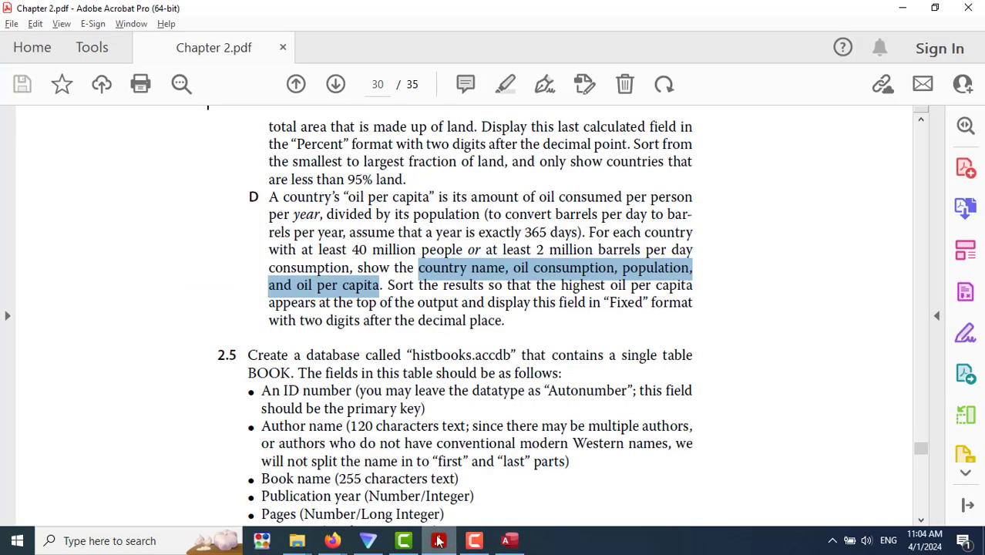
pyautogui.scroll(-4, 737, 353)
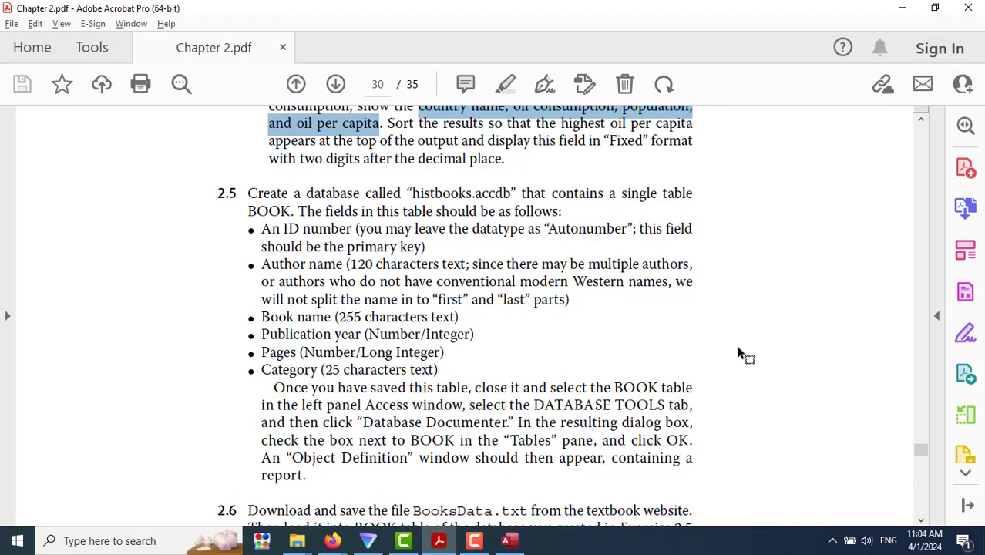
pyautogui.scroll(2, 738, 352)
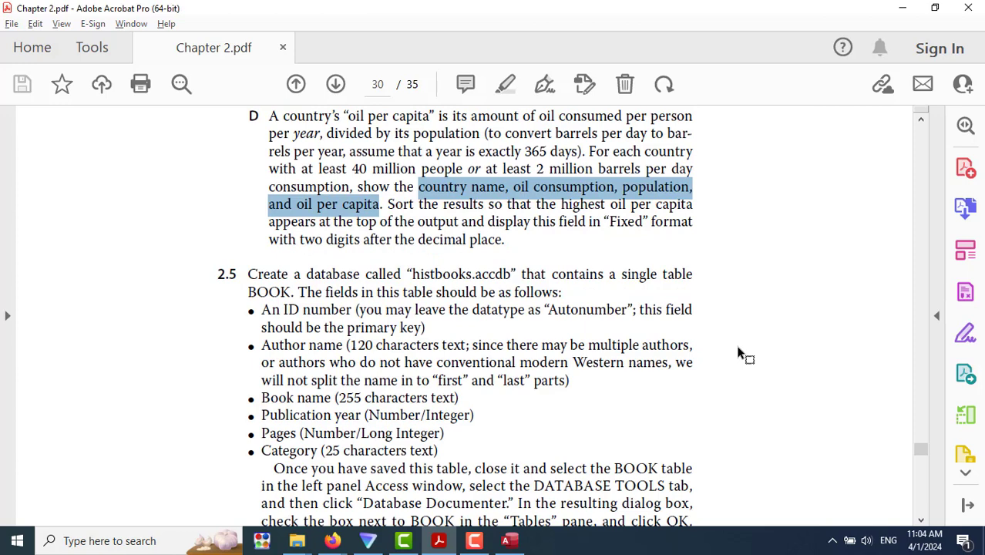
pyautogui.scroll(-2, 737, 353)
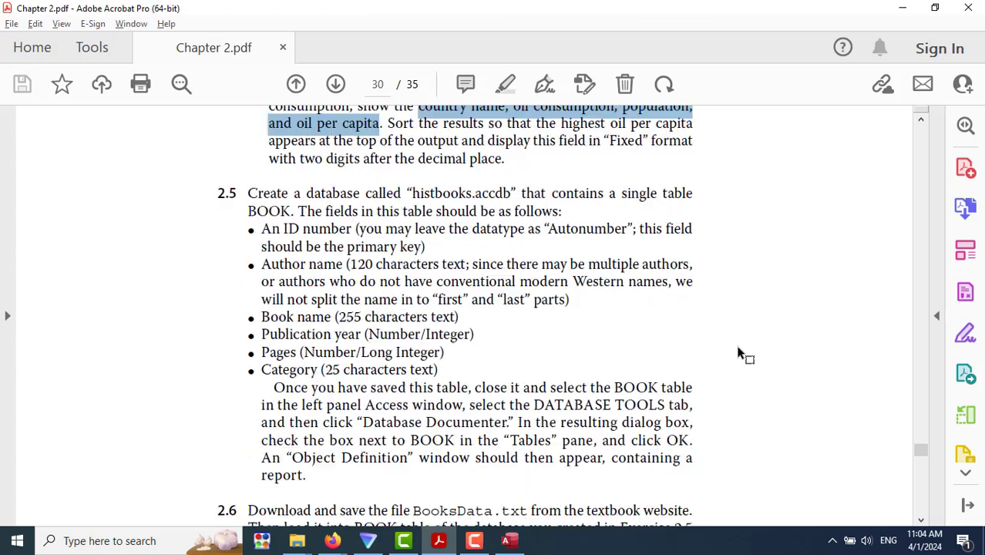
pyautogui.click(419, 196)
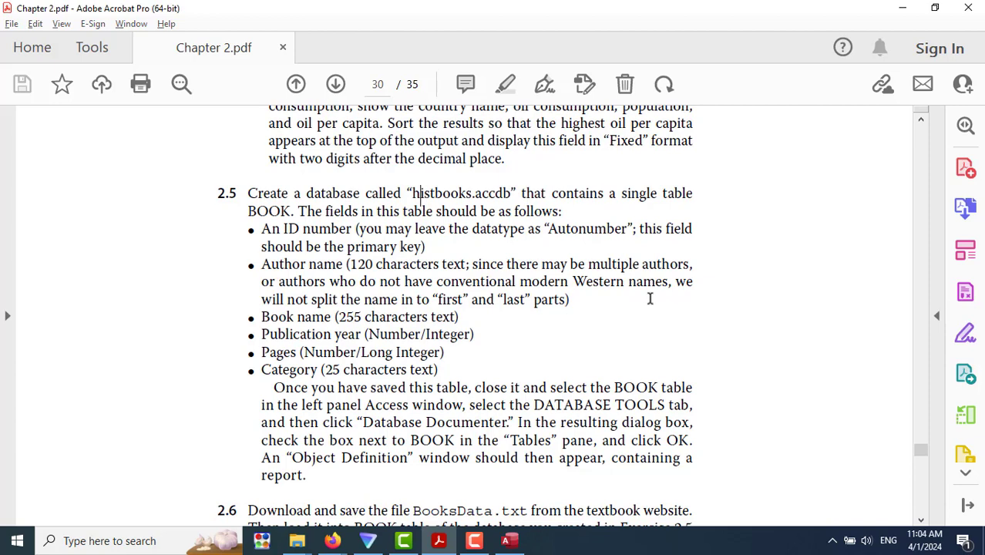
# Switch to Access, close the OIL_CONSUMPTION query saving its design changes, and close the COUNTRY table.
pyautogui.click(508, 540)
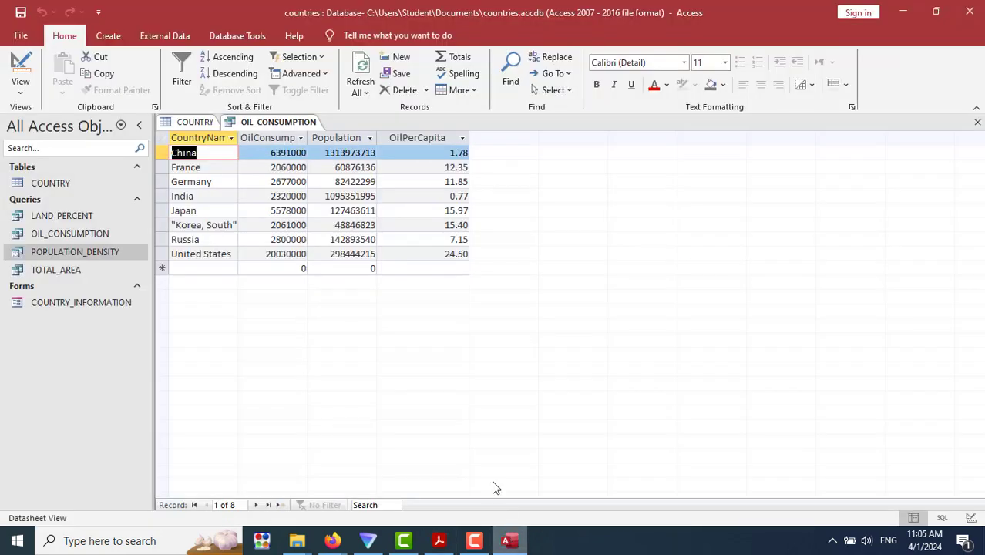
pyautogui.rightClick(287, 127)
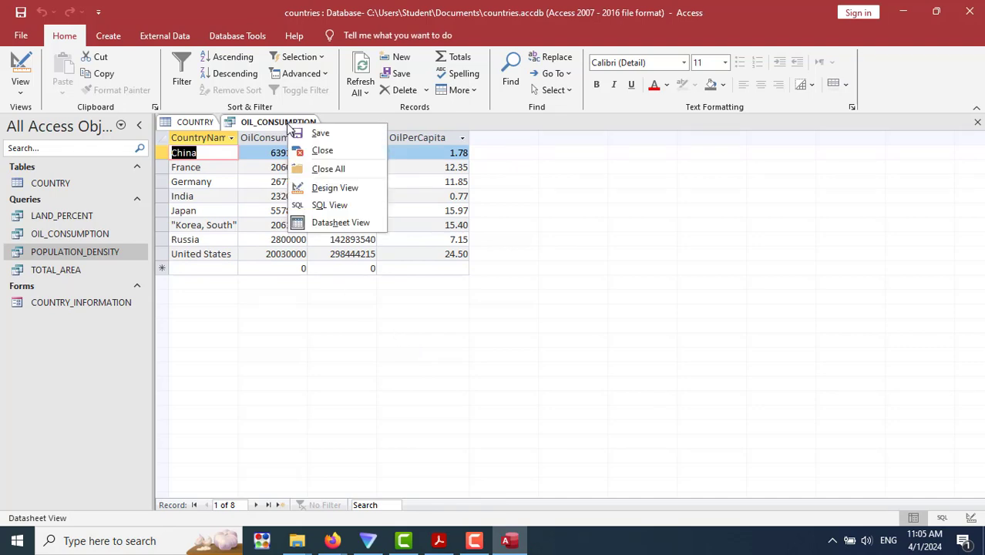
pyautogui.click(321, 151)
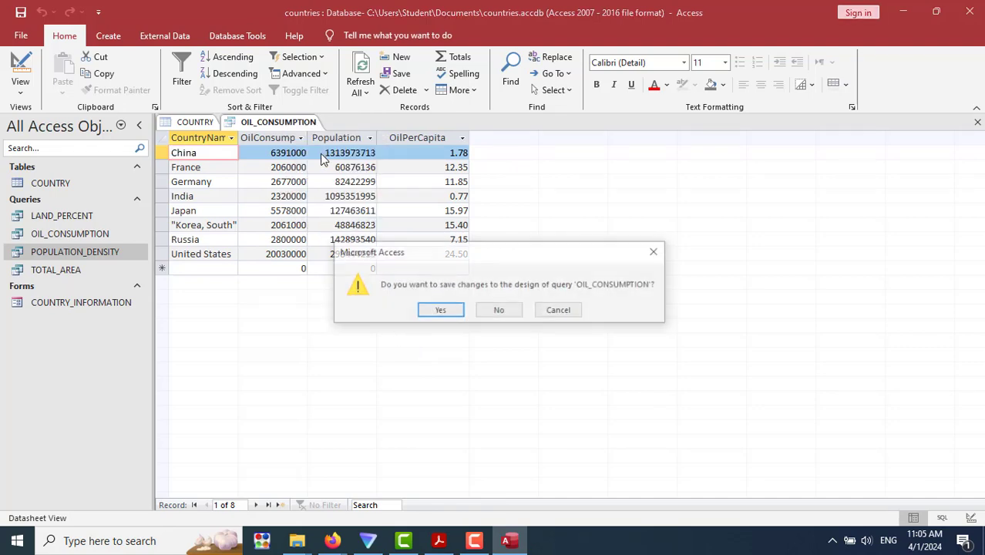
pyautogui.click(439, 309)
pyautogui.rightClick(197, 122)
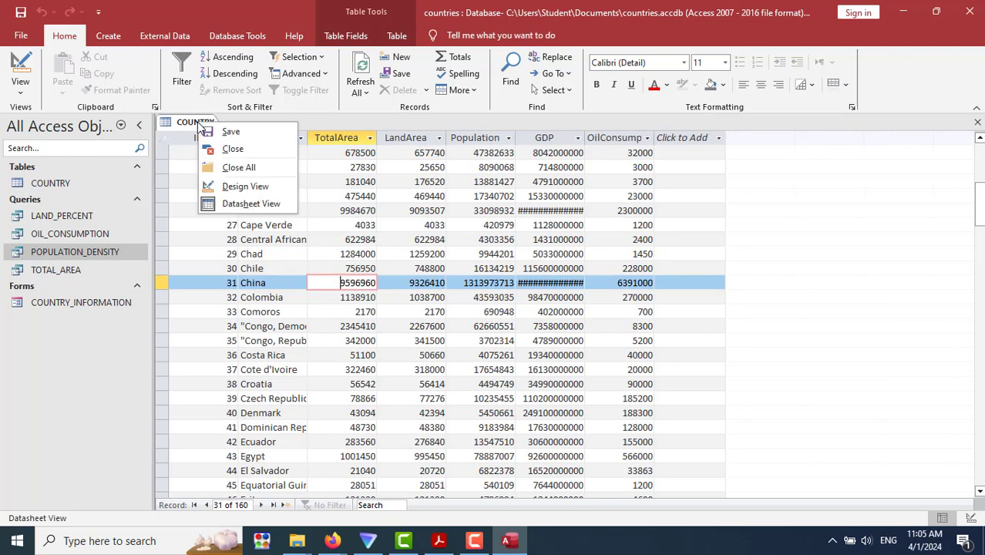
pyautogui.click(224, 148)
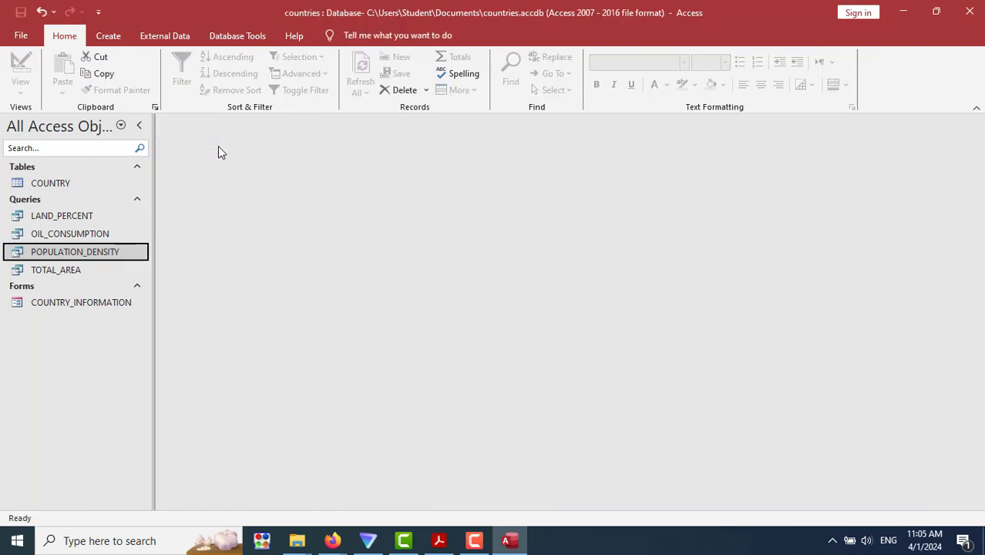
# Create a blank database named histbooks.accdb in the Documents folder, checking the required name in Acrobat.
pyautogui.click(23, 35)
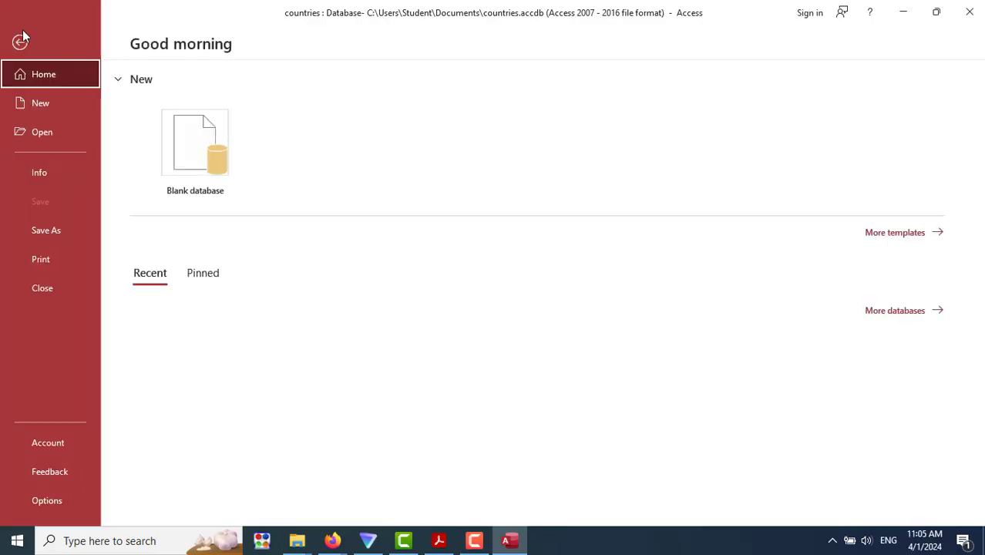
pyautogui.click(204, 164)
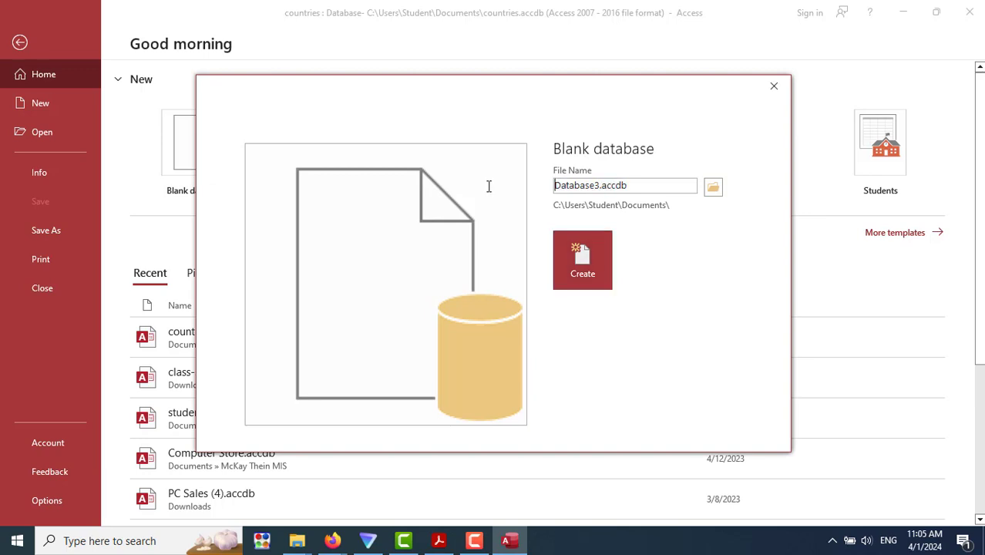
pyautogui.moveTo(554, 186); pyautogui.dragTo(593, 189)
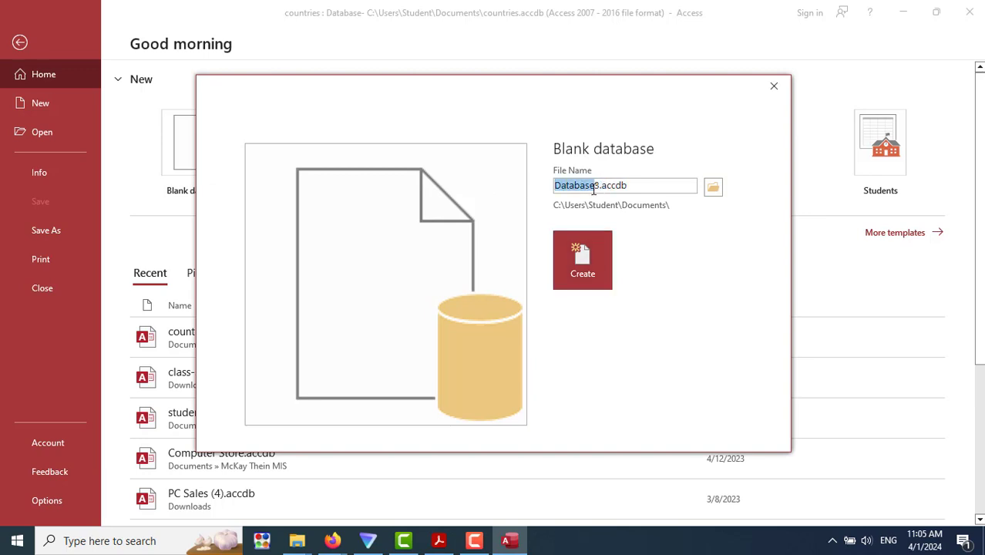
pyautogui.press('Delete')
pyautogui.press('Delete')
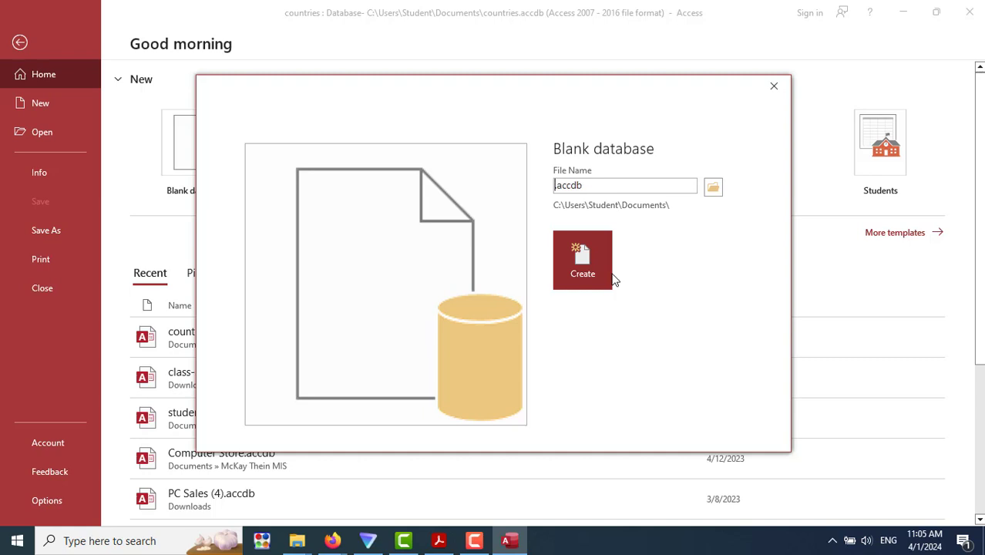
pyautogui.write('historical')
pyautogui.hotkey('alt', 'Tab')
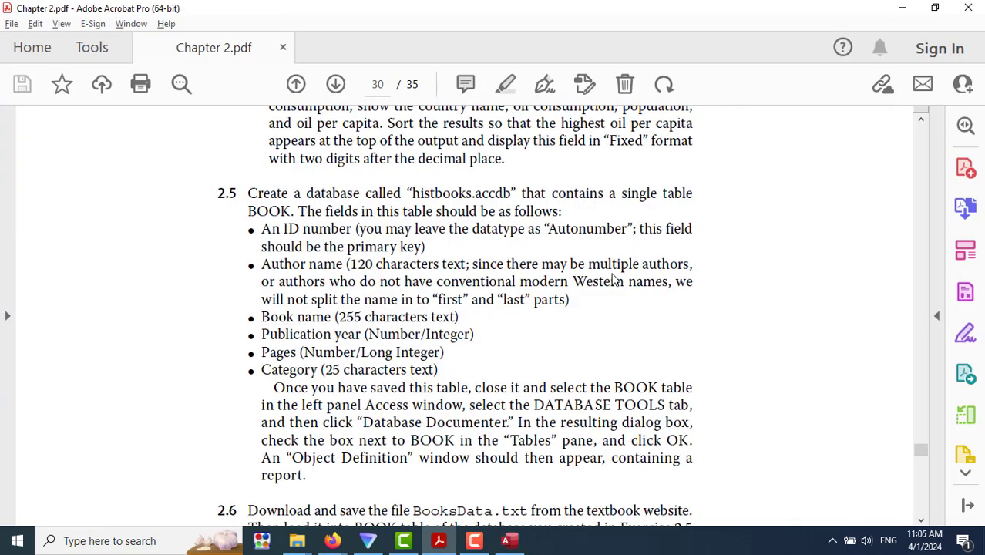
pyautogui.hotkey('alt', 'Tab')
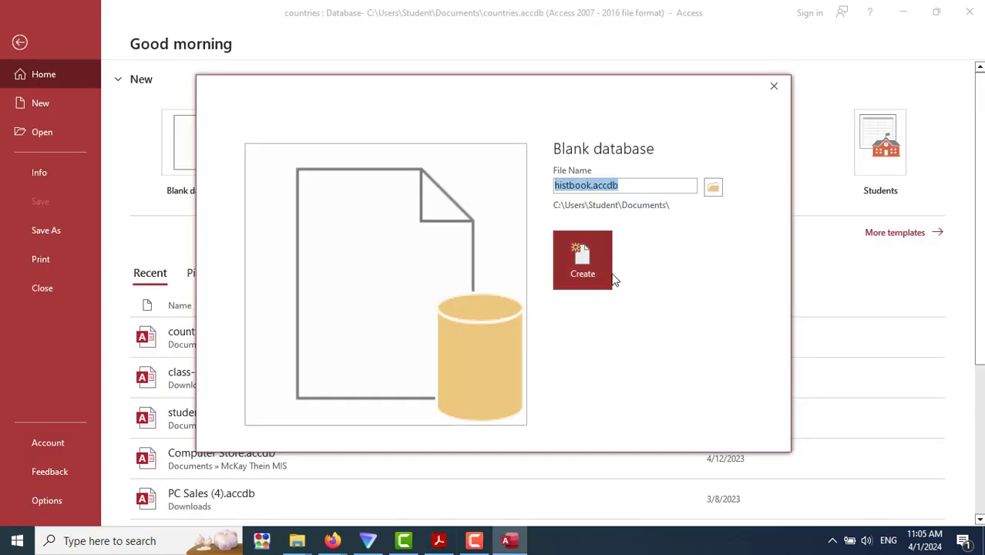
pyautogui.click(594, 188)
pyautogui.write('s')
pyautogui.click(579, 261)
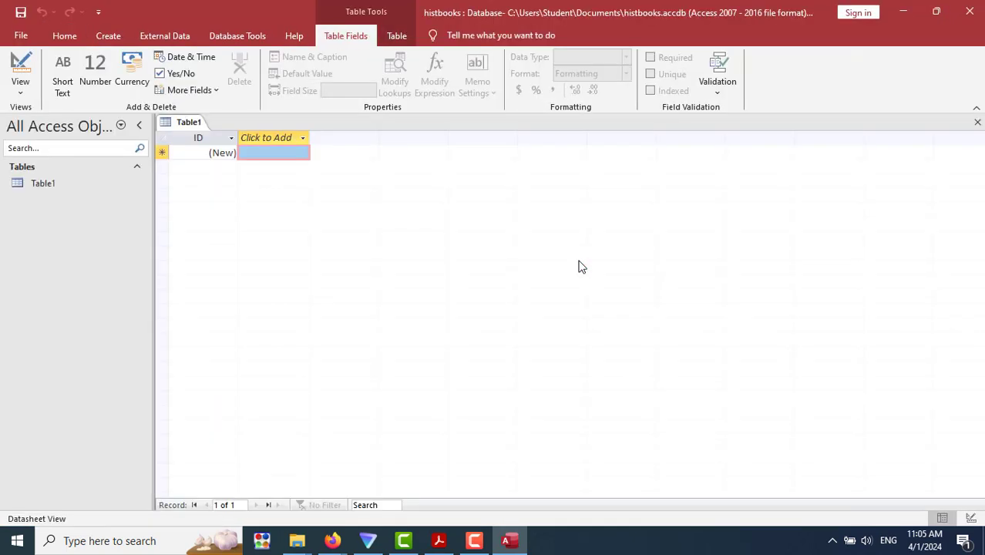
# Open the new table in Design View, saving it as BOOK as named in exercise 2.5 in Acrobat.
pyautogui.hotkey('alt', 'Tab')
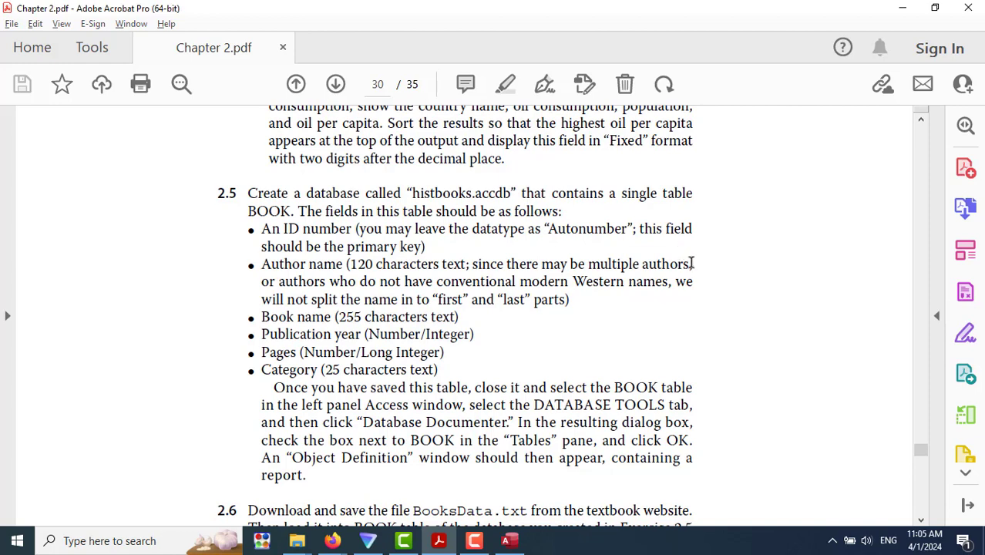
pyautogui.hotkey('alt', 'Tab')
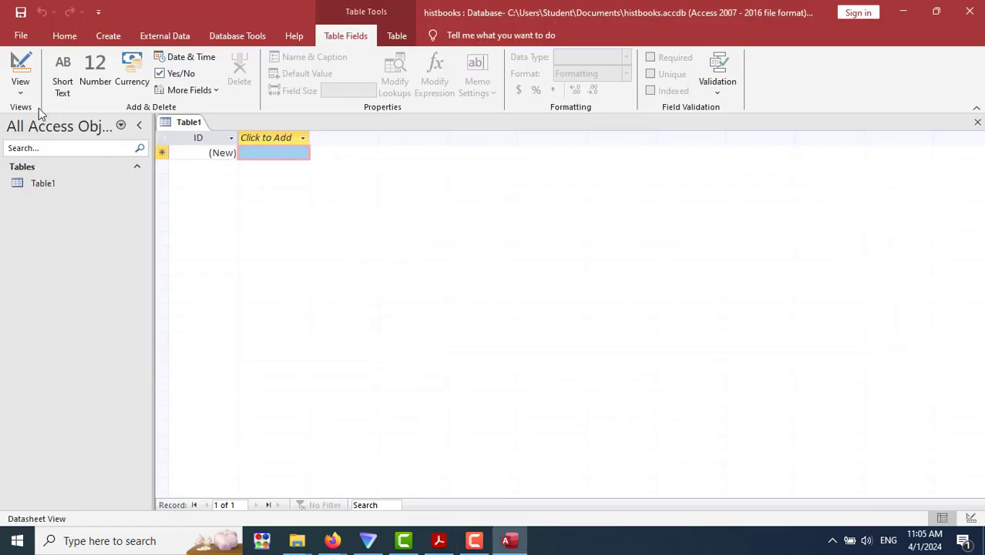
pyautogui.click(20, 90)
pyautogui.click(27, 143)
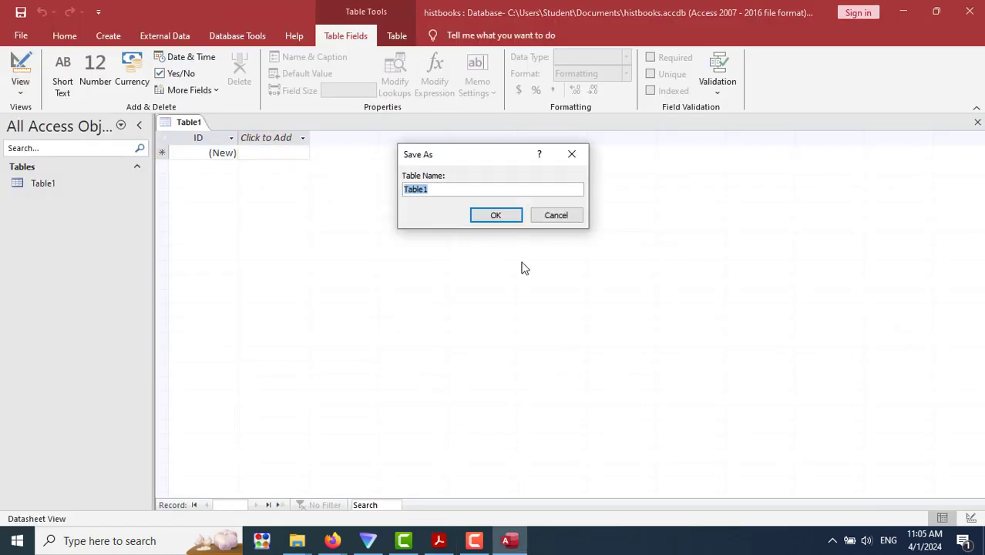
pyautogui.hotkey('alt', 'Tab')
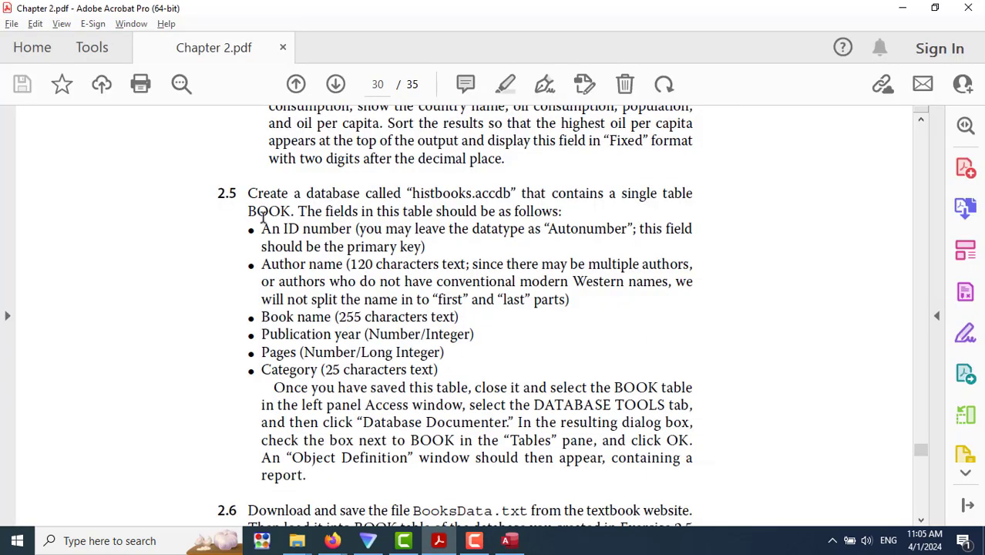
pyautogui.hotkey('alt', 'Tab')
pyautogui.write('BOOK')
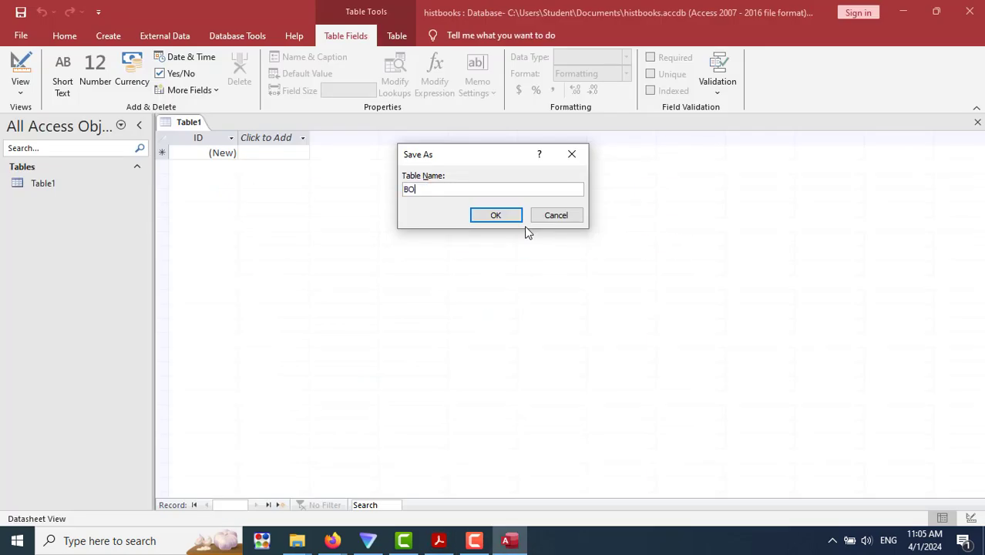
pyautogui.click(480, 216)
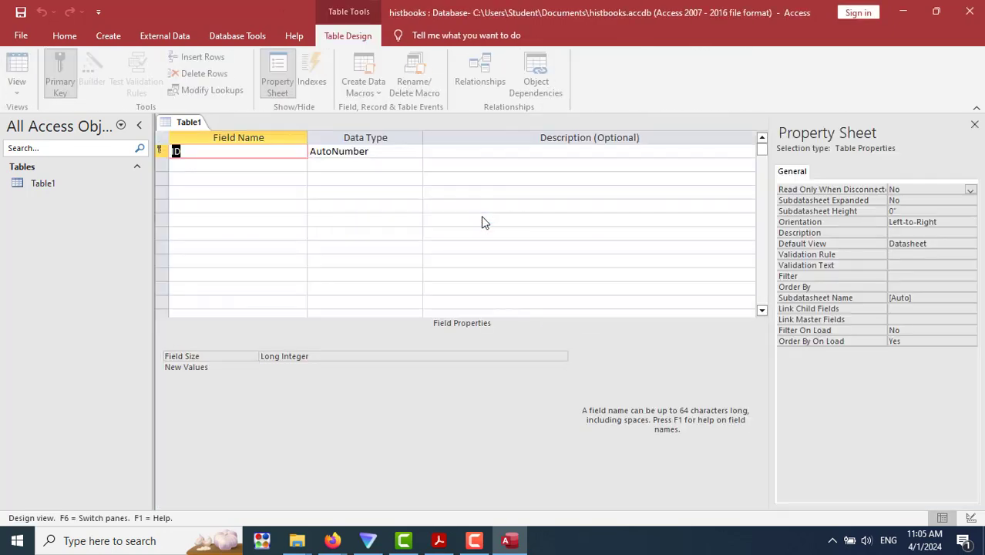
pyautogui.click(358, 151)
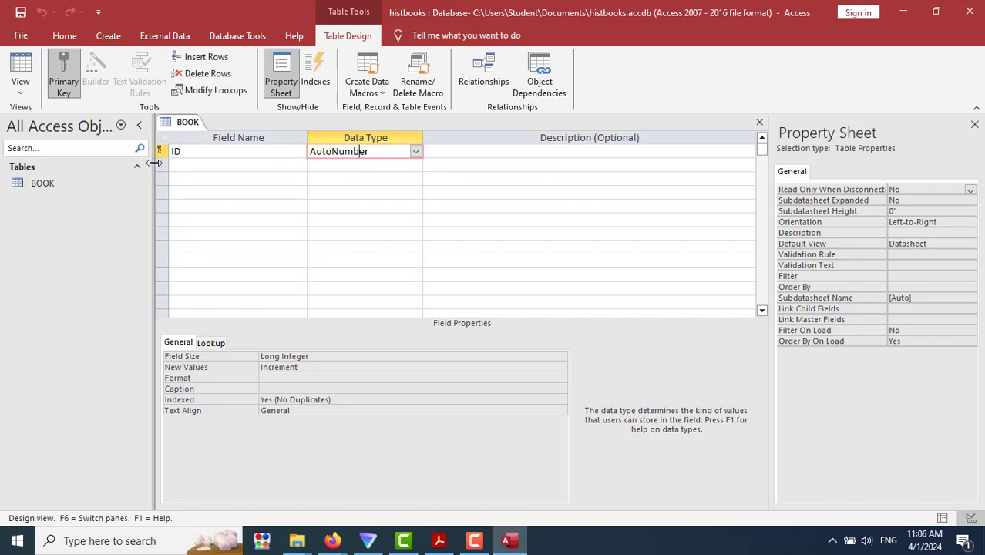
# Add an Author field as Short Text with a field size of 120, following exercise 2.5 in Acrobat.
pyautogui.hotkey('alt', 'Tab')
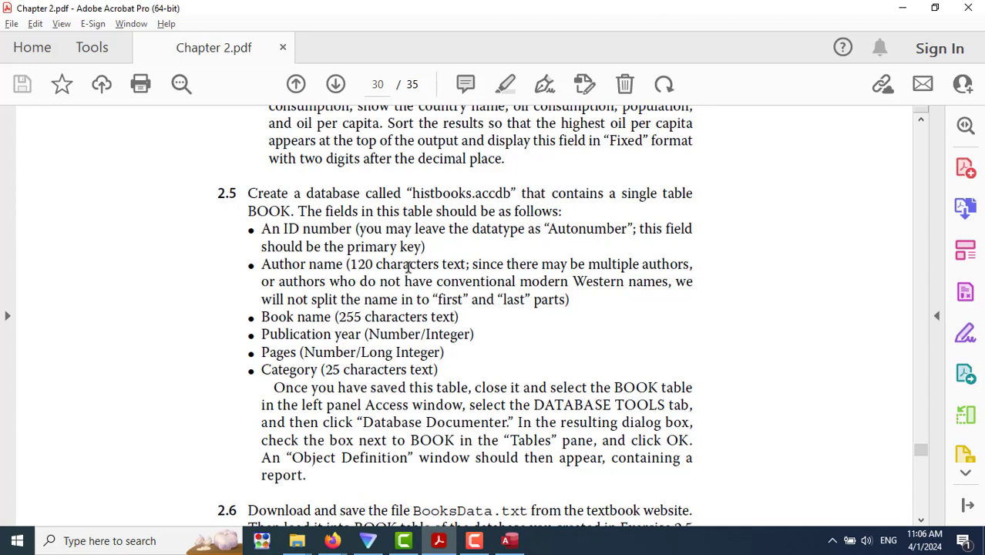
pyautogui.hotkey('alt', 'Tab')
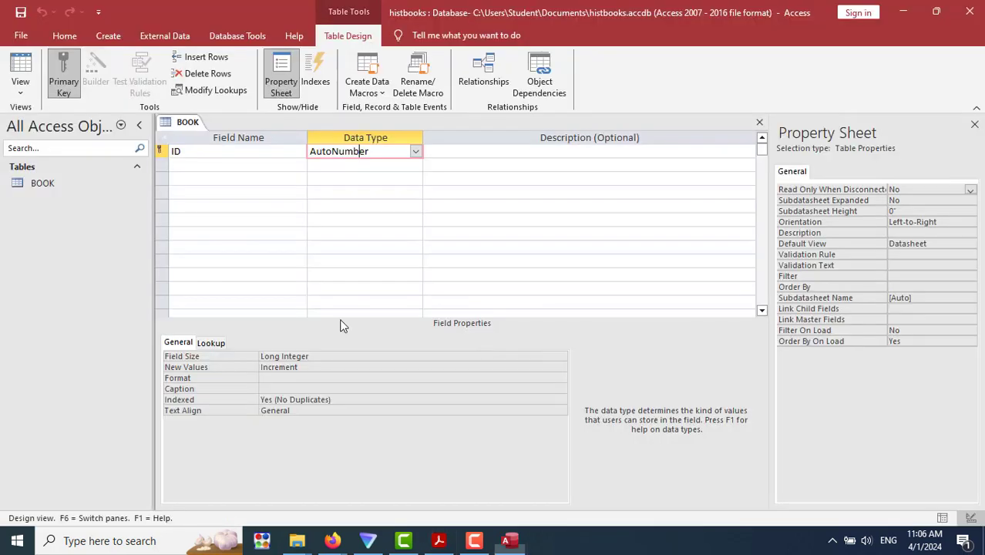
pyautogui.click(231, 166)
pyautogui.write('Author')
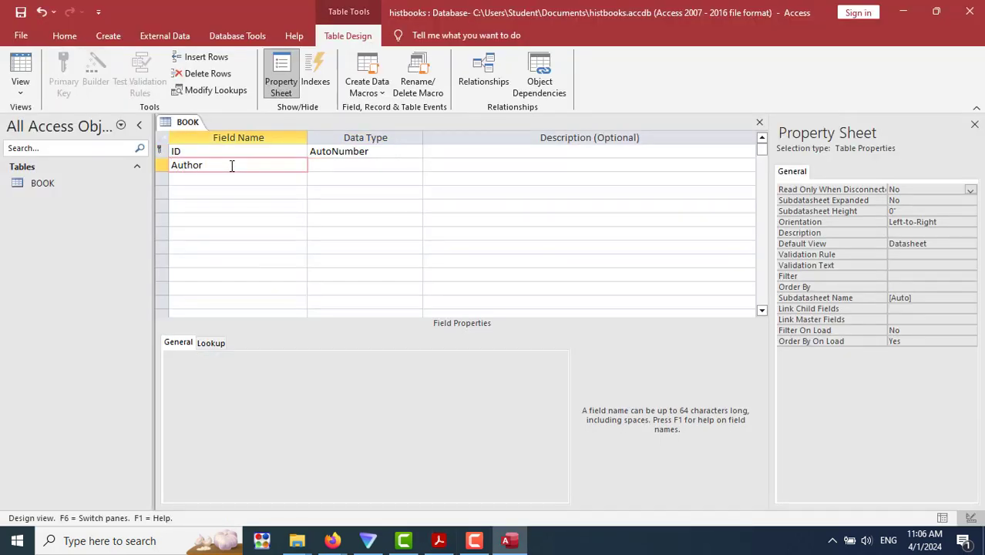
pyautogui.press('Tab')
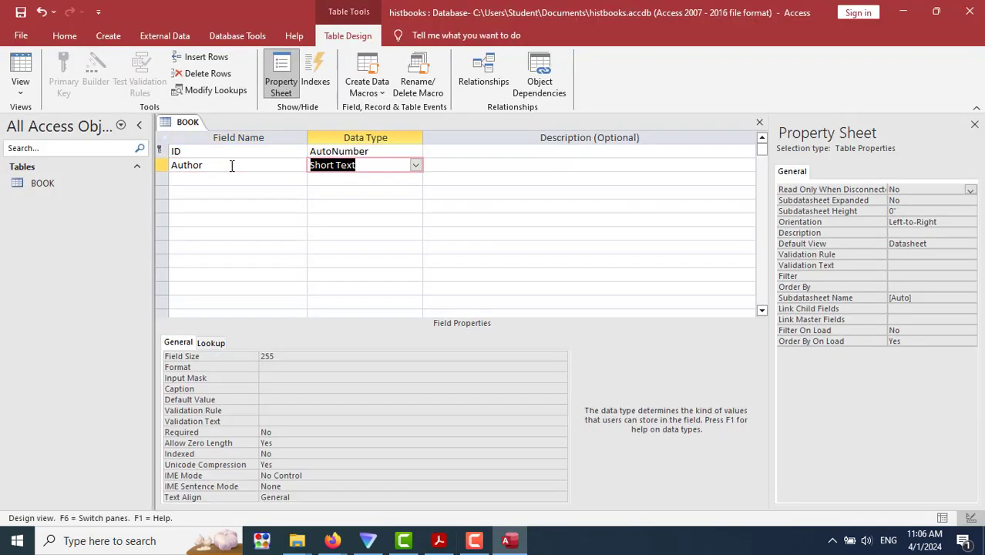
pyautogui.hotkey('alt', 'Tab')
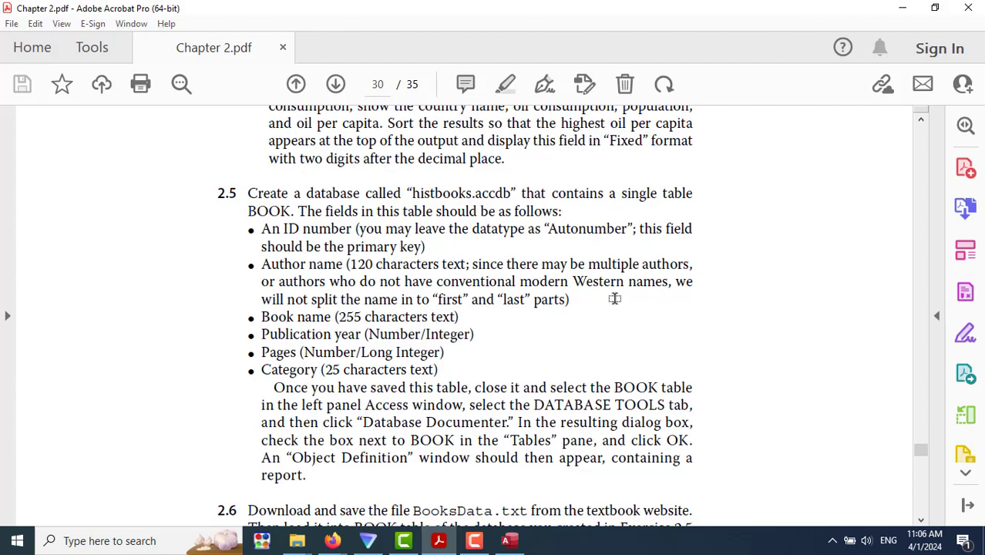
pyautogui.hotkey('alt', 'Tab')
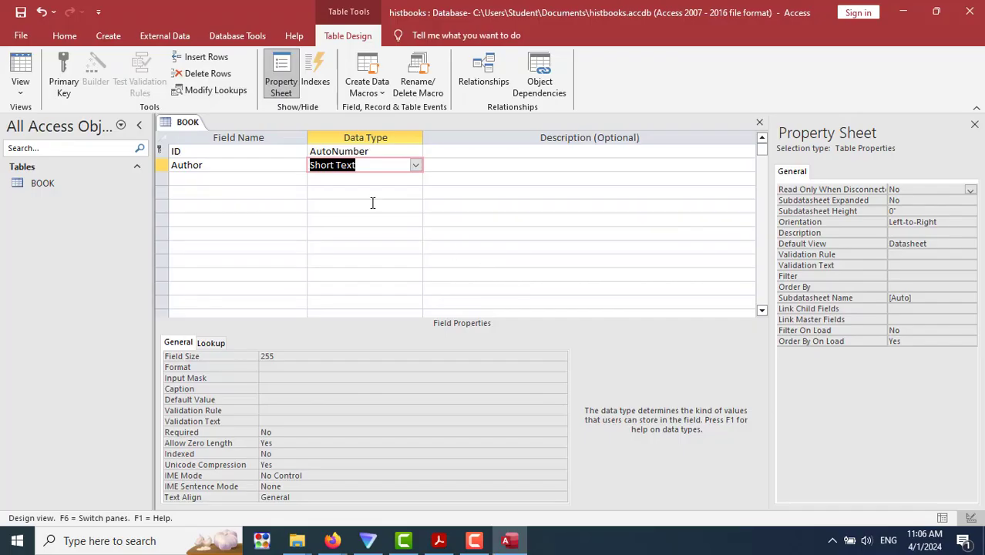
pyautogui.click(282, 356)
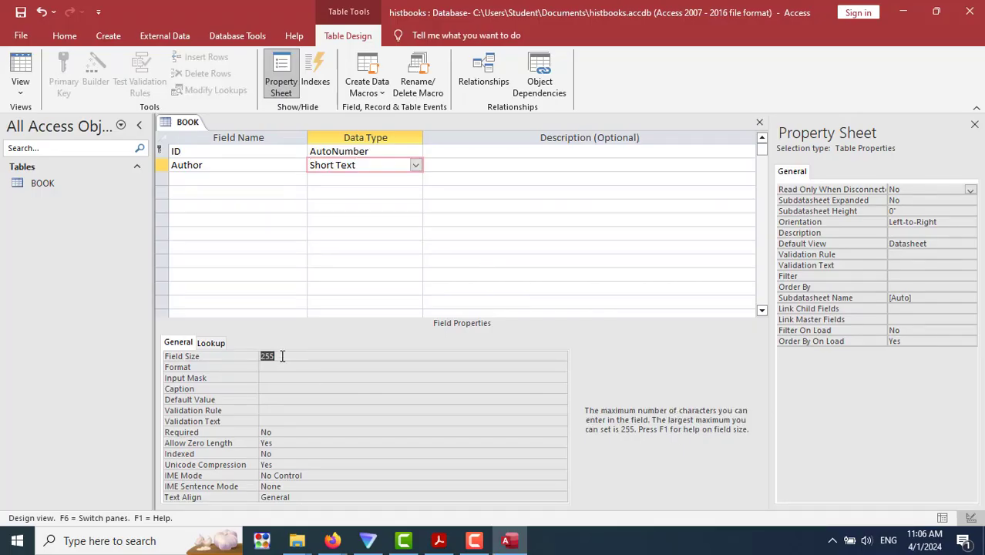
pyautogui.write('120')
pyautogui.press('Return')
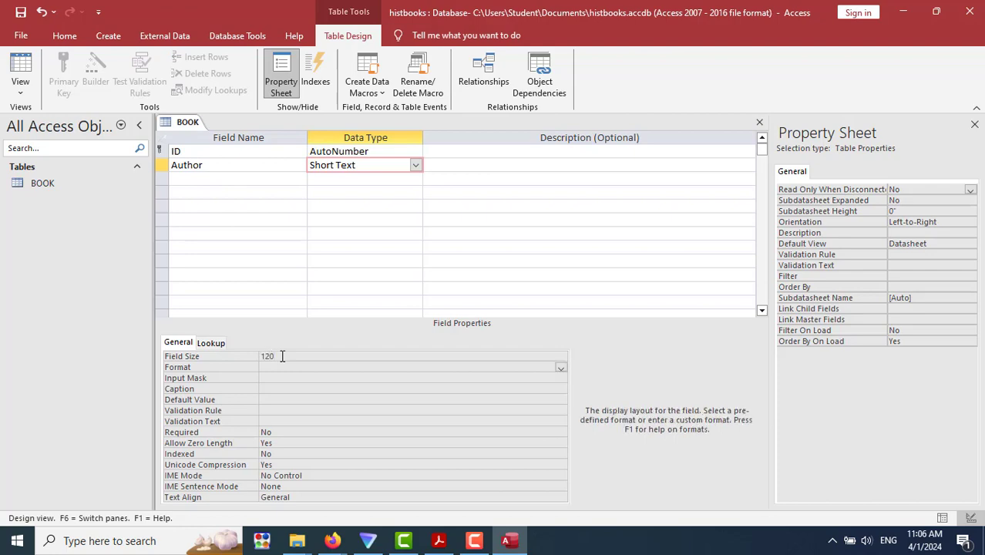
# Check the next field in Acrobat and add a Book field as Short Text below Author.
pyautogui.hotkey('alt', 'Tab')
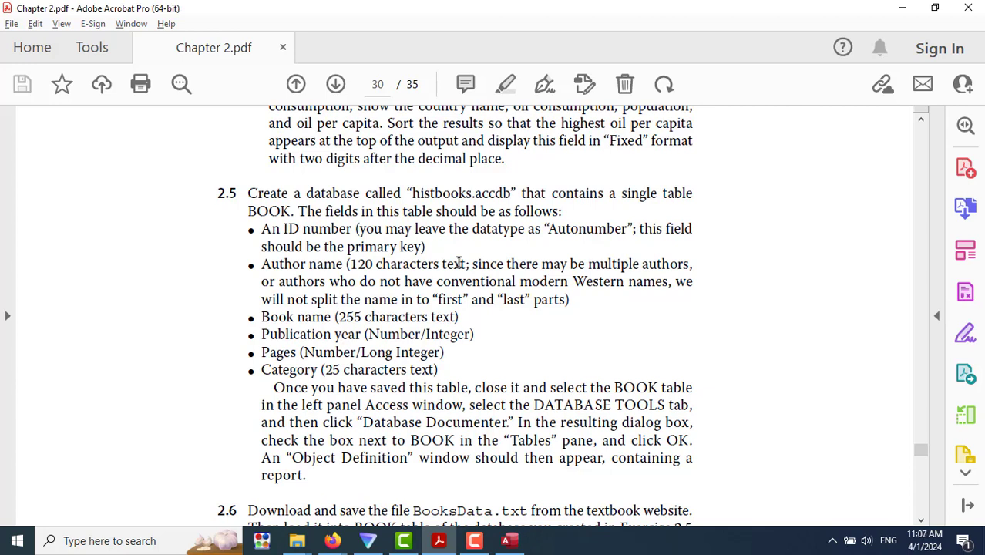
pyautogui.hotkey('alt', 'Tab')
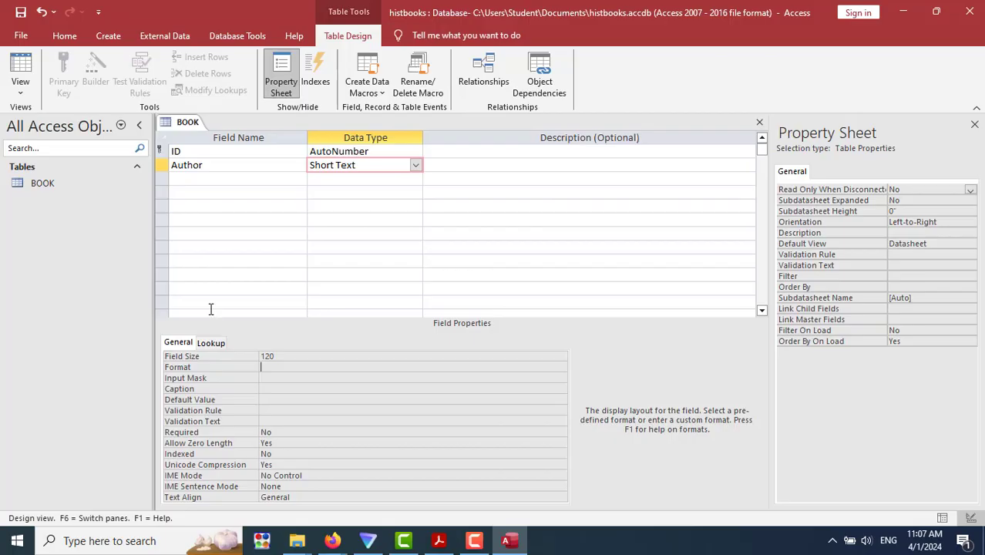
pyautogui.click(213, 178)
pyautogui.write('B')
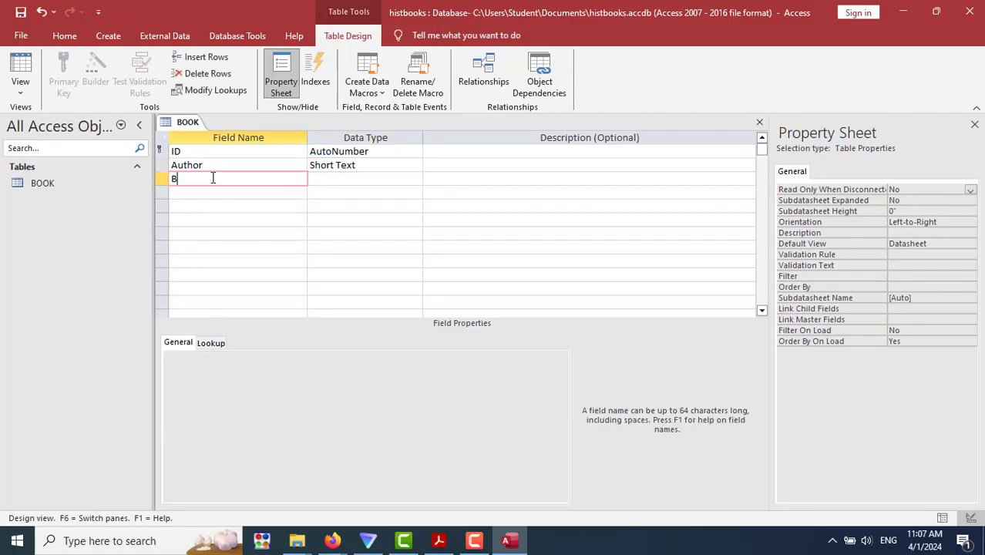
pyautogui.write('ook')
pyautogui.press('Tab')
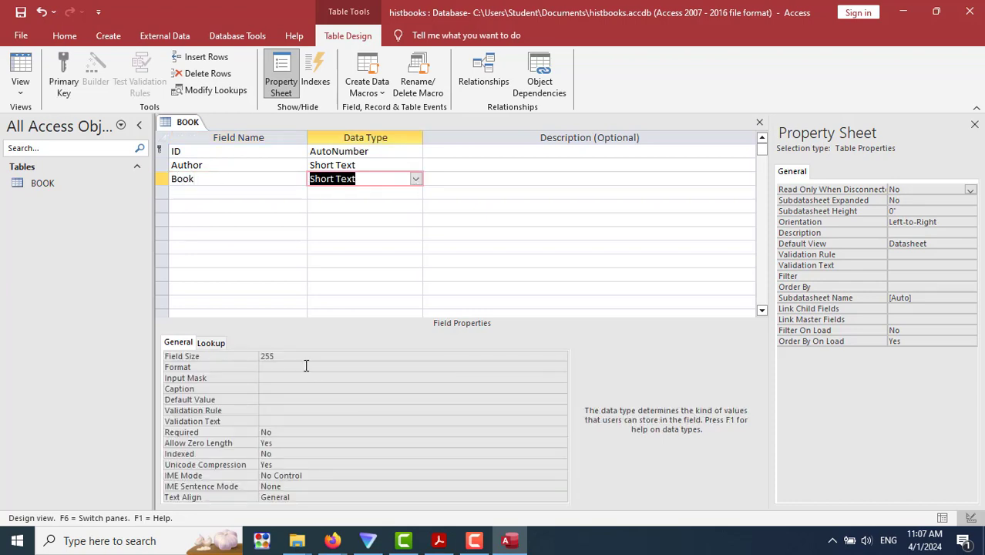
# Add a YearPublished field as Number with field size Integer below Book, following exercise 2.5 in Acrobat.
pyautogui.hotkey('alt', 'Tab')
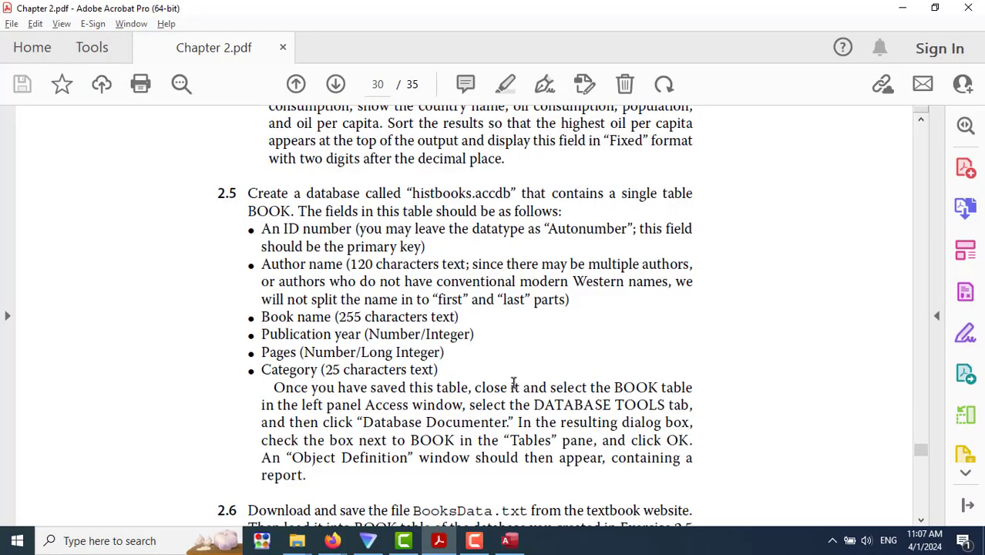
pyautogui.scroll(-2, 513, 386)
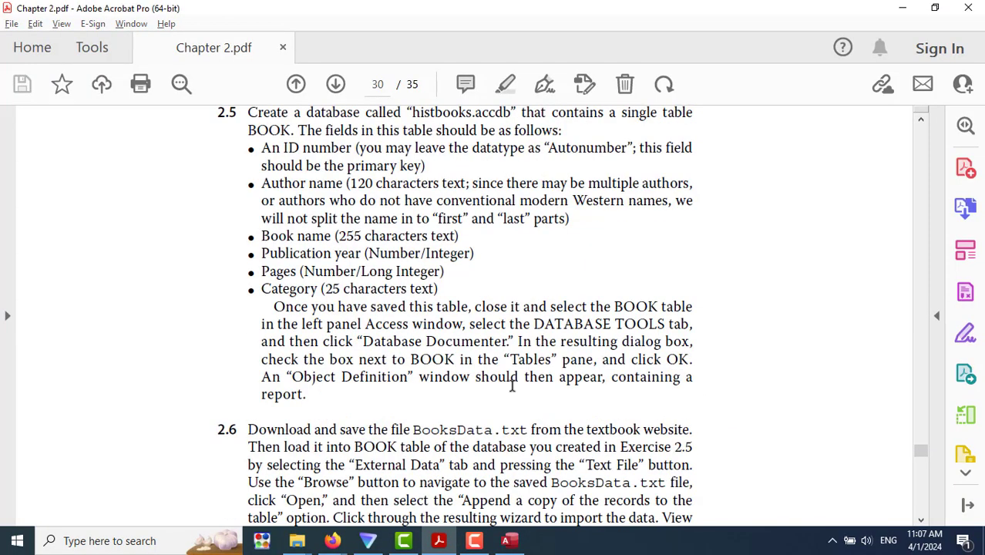
pyautogui.hotkey('alt', 'Tab')
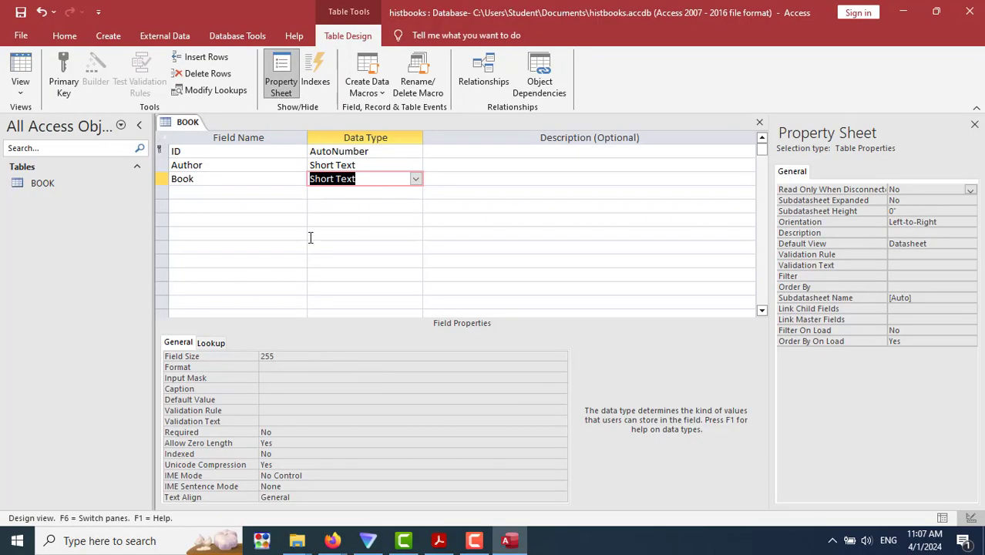
pyautogui.click(262, 192)
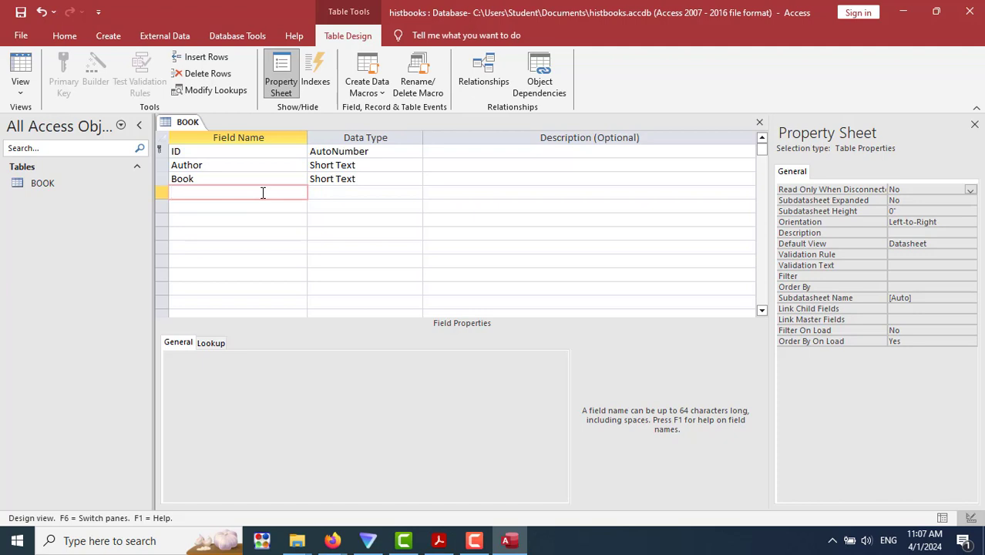
pyautogui.write('YearPublished')
pyautogui.press('Tab')
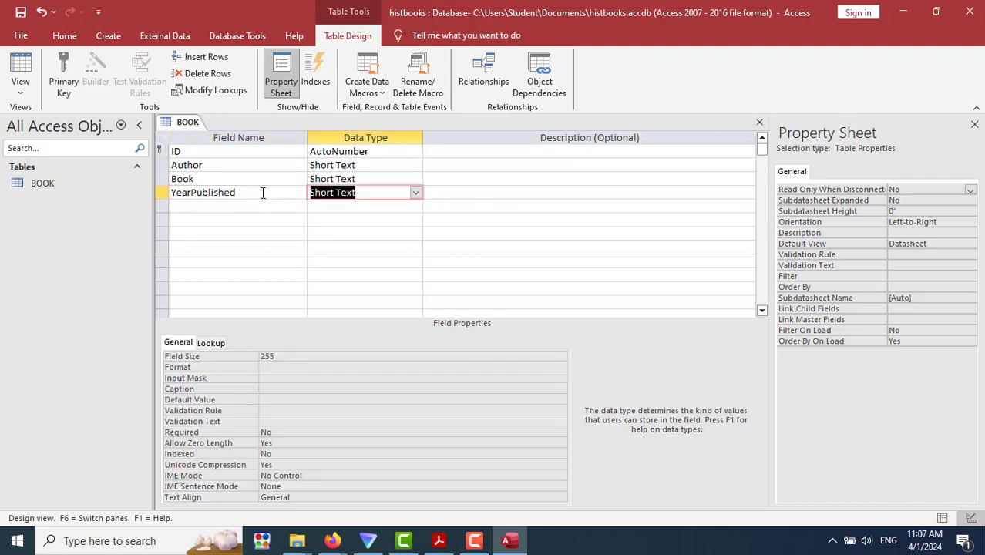
pyautogui.write('number')
pyautogui.click(304, 355)
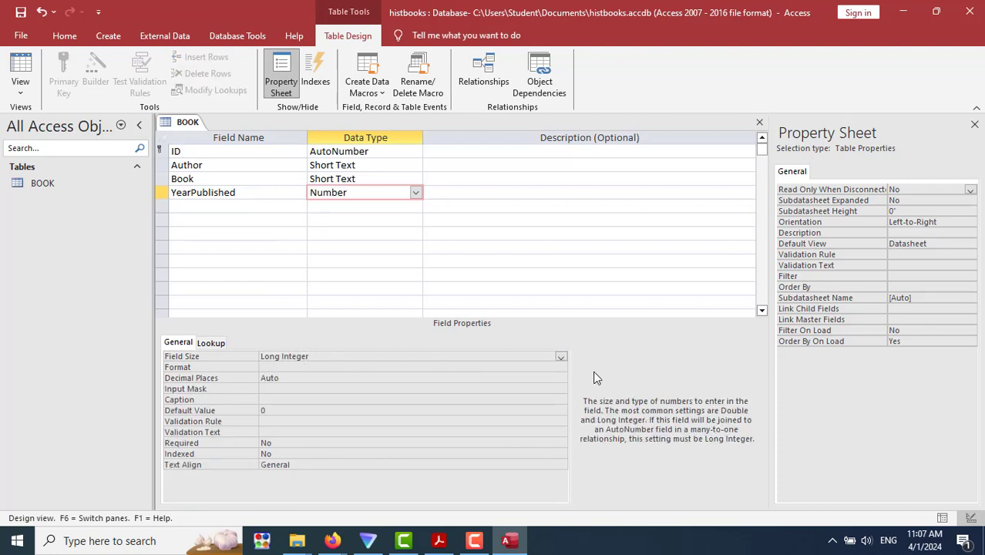
pyautogui.click(561, 357)
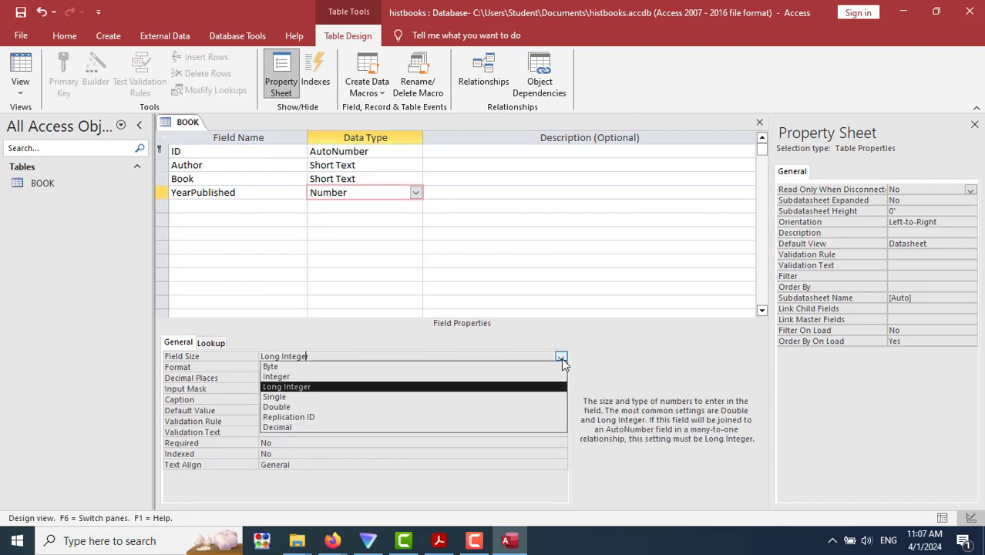
pyautogui.click(359, 376)
# Check the Pages specification in Acrobat and add a Pages field as Number below YearPublished.
pyautogui.hotkey('alt', 'Tab')
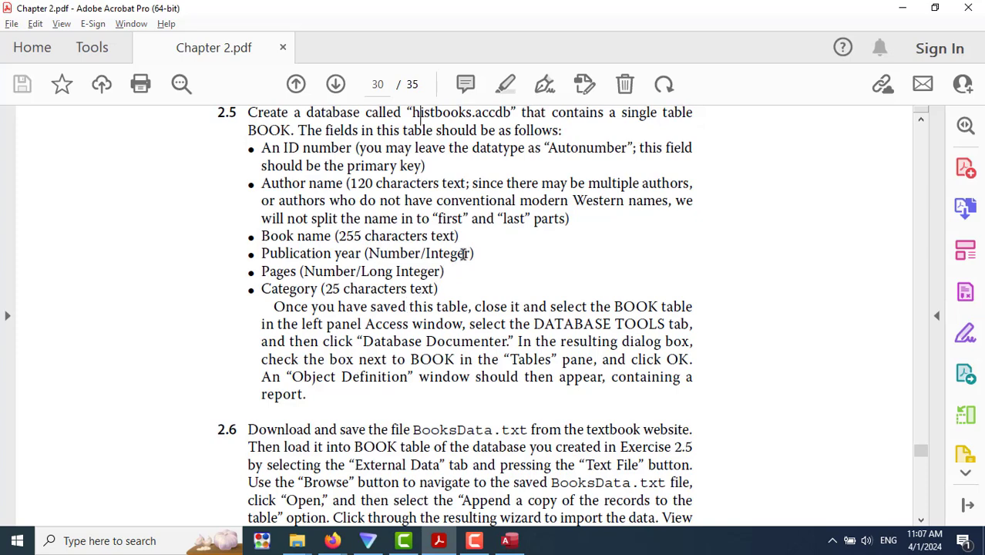
pyautogui.hotkey('alt', 'Tab')
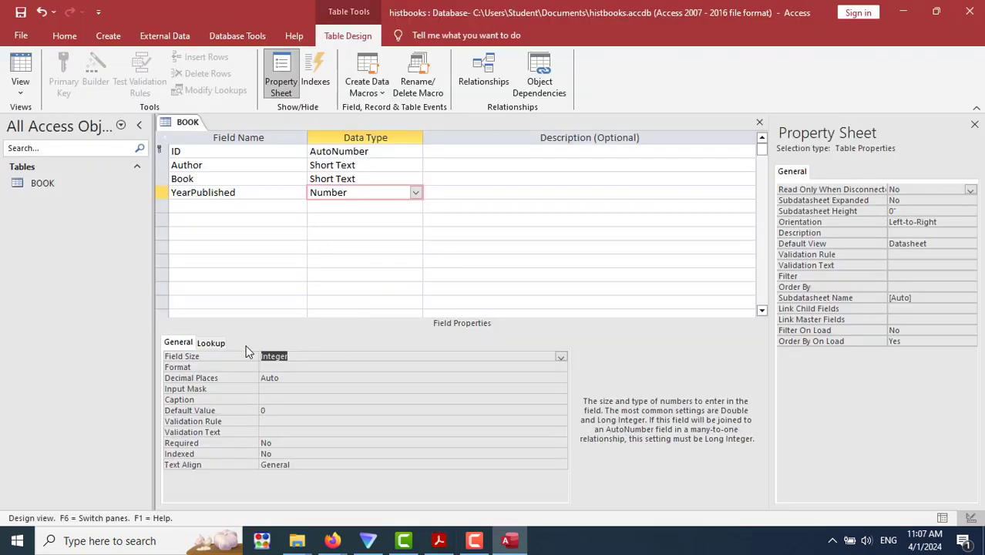
pyautogui.click(225, 206)
pyautogui.write('Pages')
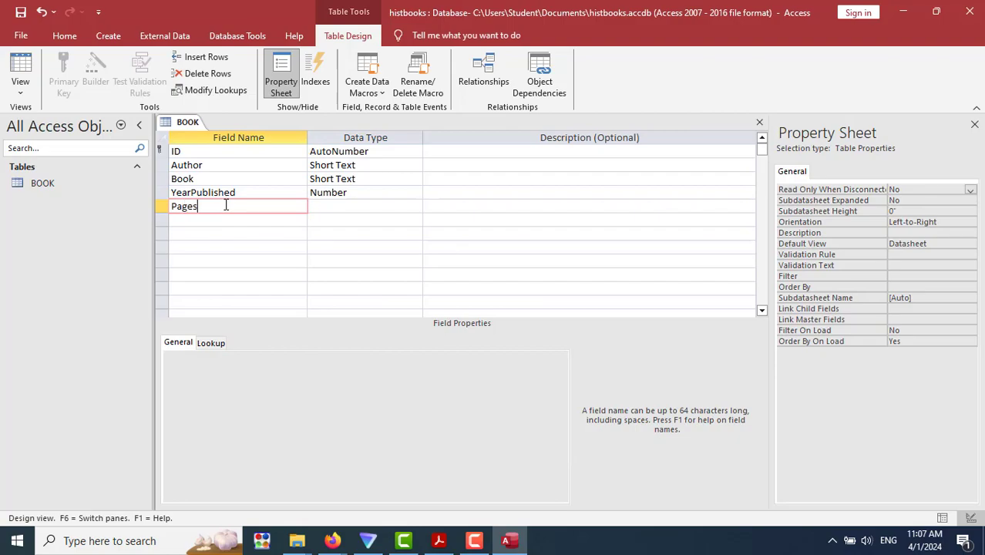
pyautogui.press('Tab')
pyautogui.hotkey('alt', 'Tab')
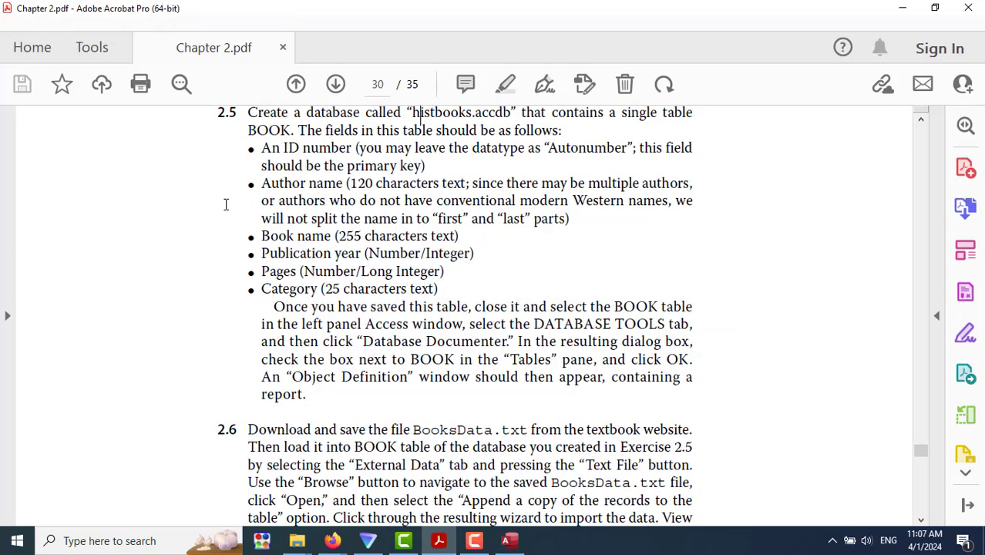
pyautogui.hotkey('alt', 'Tab')
pyautogui.write('n')
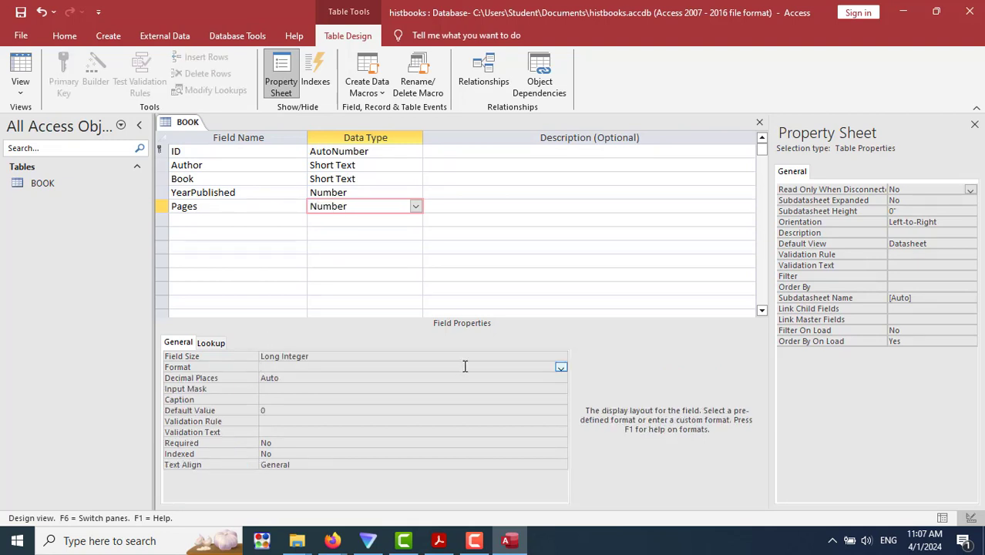
# Add a Category field as Short Text with a field size of 25, as specified in Acrobat.
pyautogui.hotkey('alt', 'Tab')
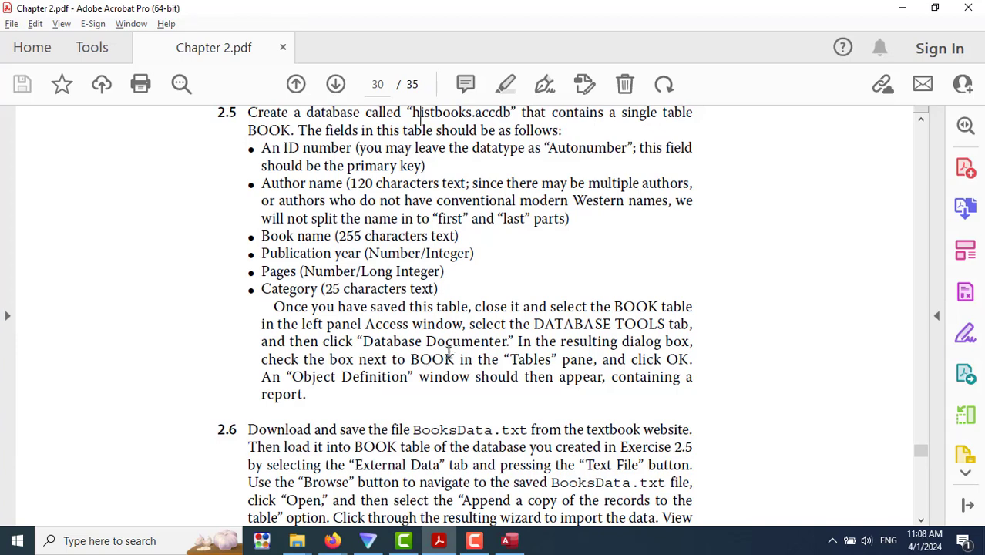
pyautogui.hotkey('alt', 'Tab')
pyautogui.click(218, 222)
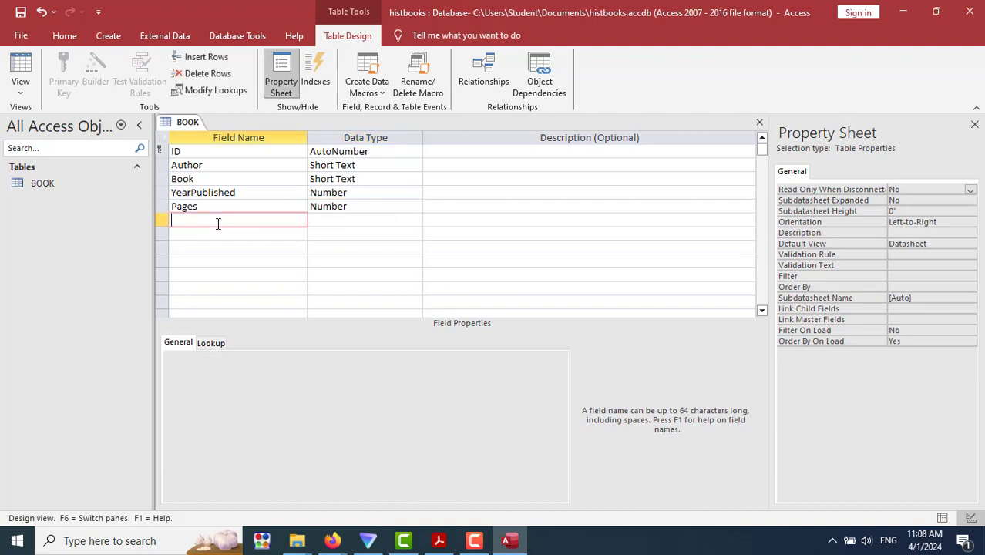
pyautogui.write('Category')
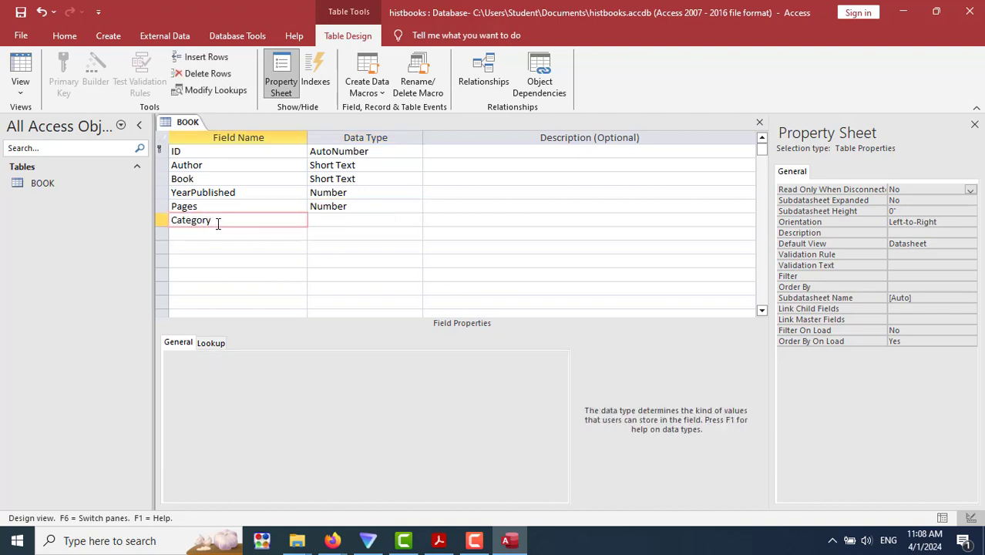
pyautogui.press('Tab')
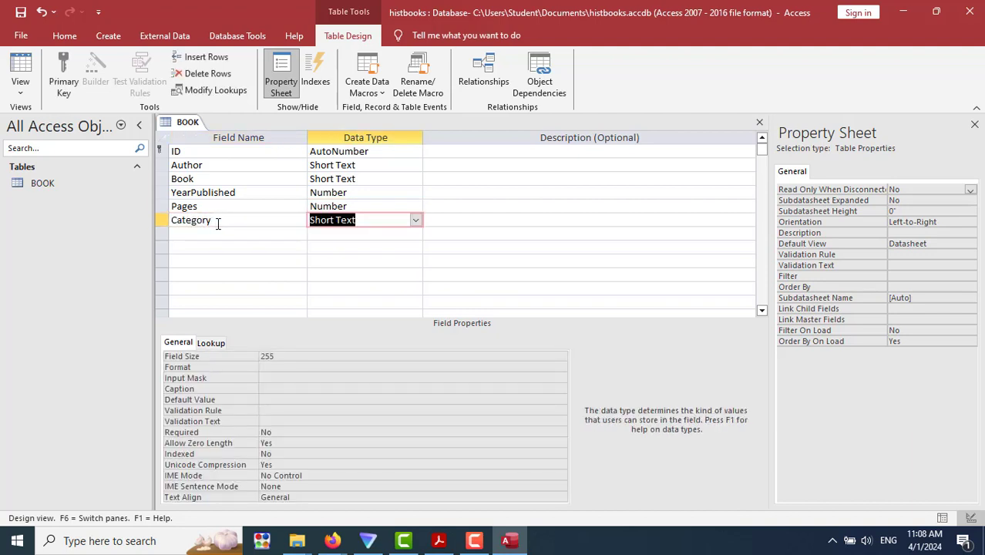
pyautogui.click(291, 356)
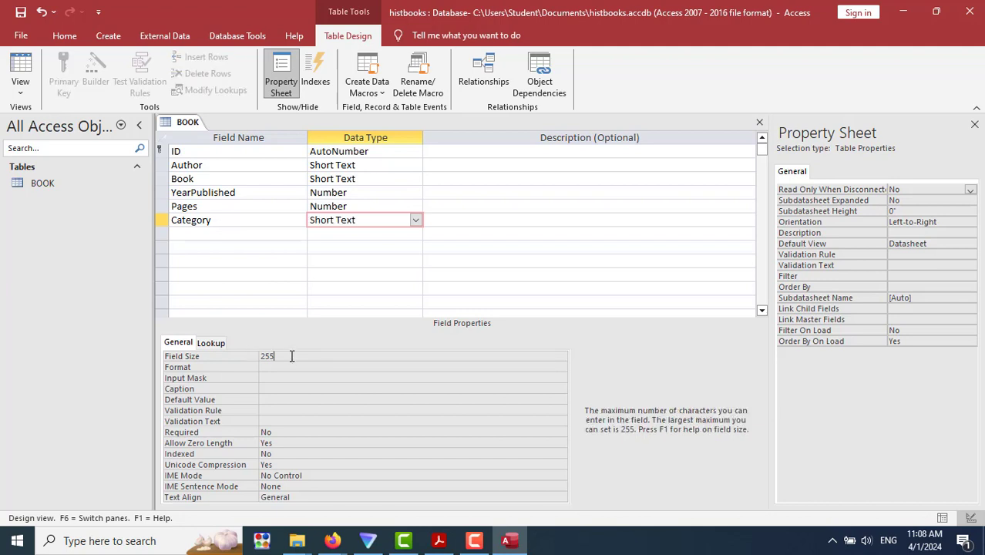
pyautogui.press('BackSpace')
pyautogui.press('Return')
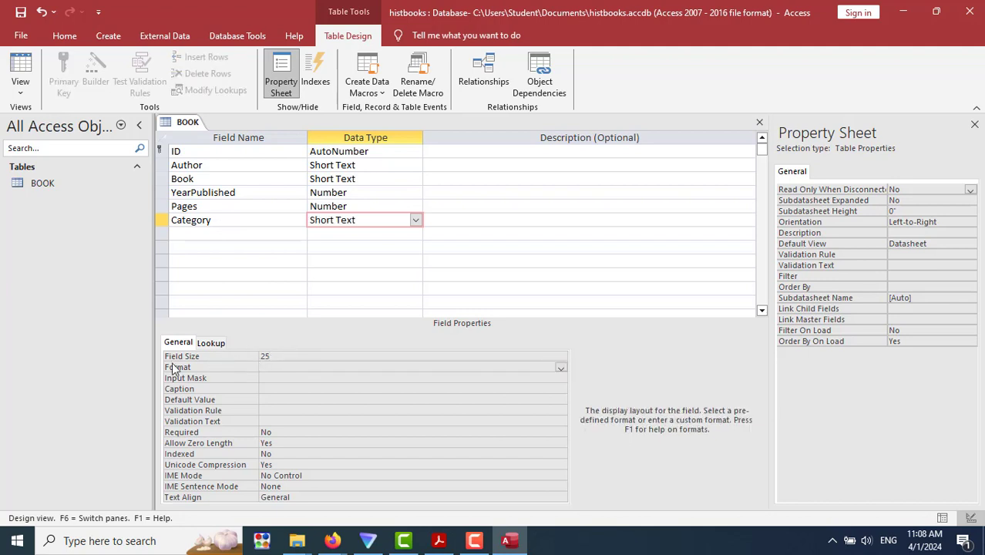
# Check the instructions after the field list in Acrobat and save the BOOK table design.
pyautogui.hotkey('alt', 'Tab')
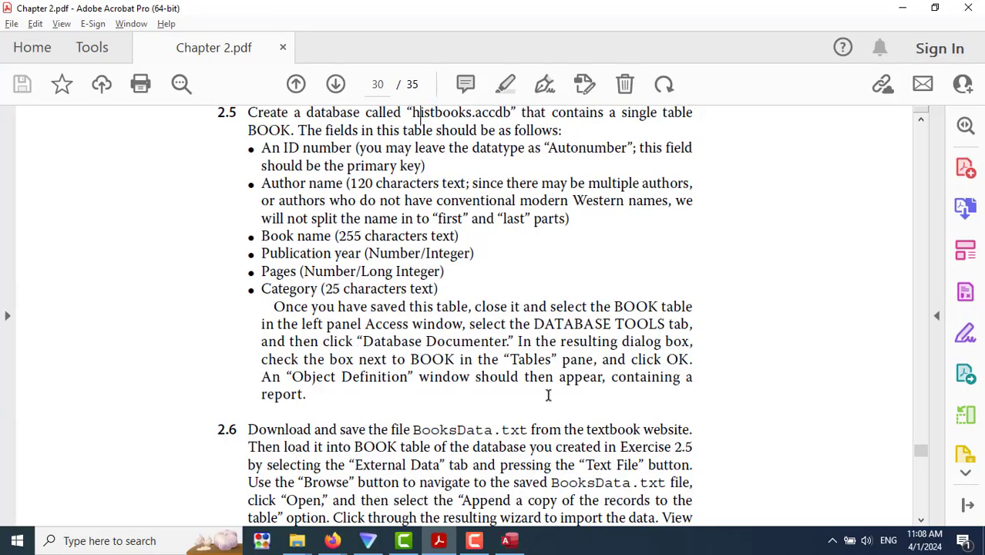
pyautogui.hotkey('alt', 'Tab')
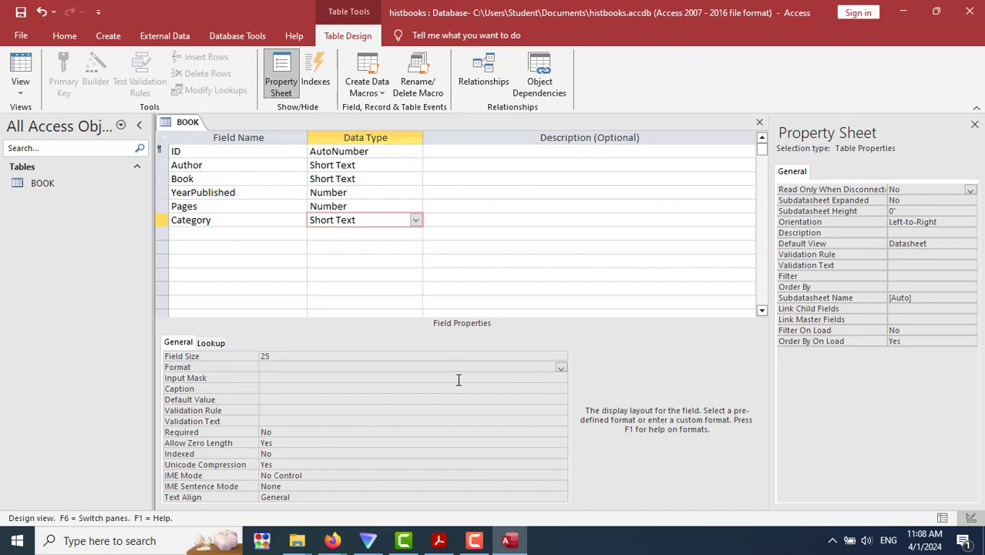
pyautogui.click(25, 37)
pyautogui.click(19, 42)
pyautogui.rightClick(193, 131)
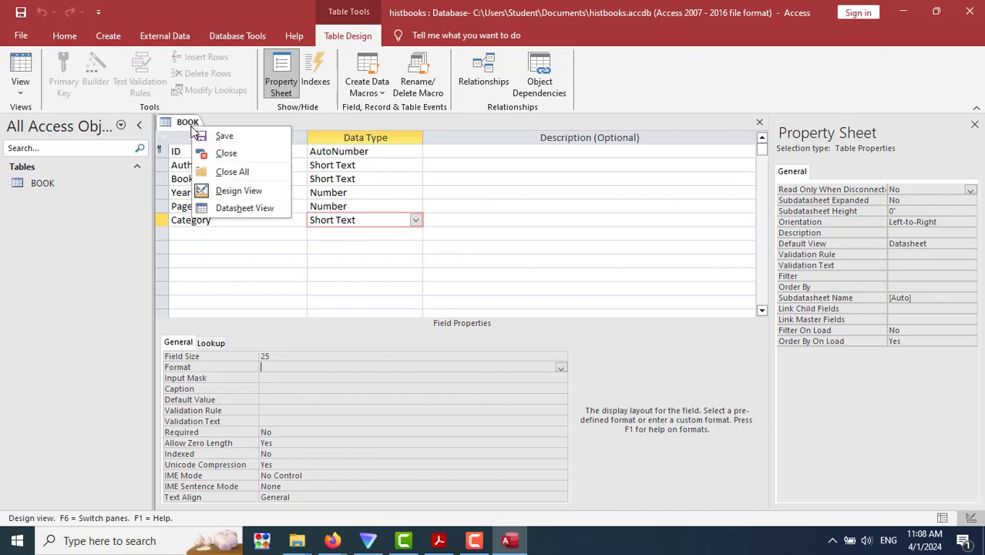
pyautogui.click(222, 139)
# Consult exercise 2.5 in Acrobat for the step after saving and close the BOOK table.
pyautogui.hotkey('alt', 'Tab')
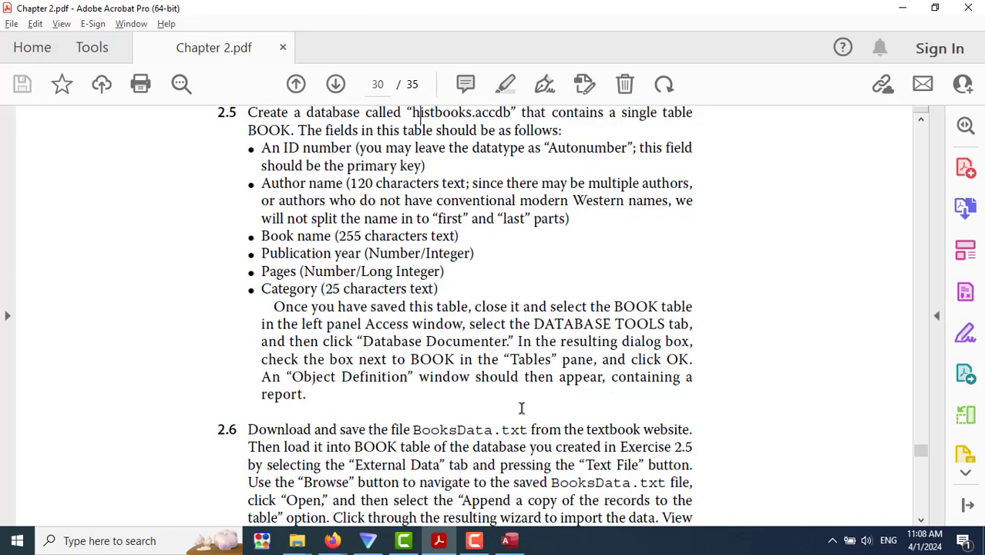
pyautogui.hotkey('alt', 'Tab')
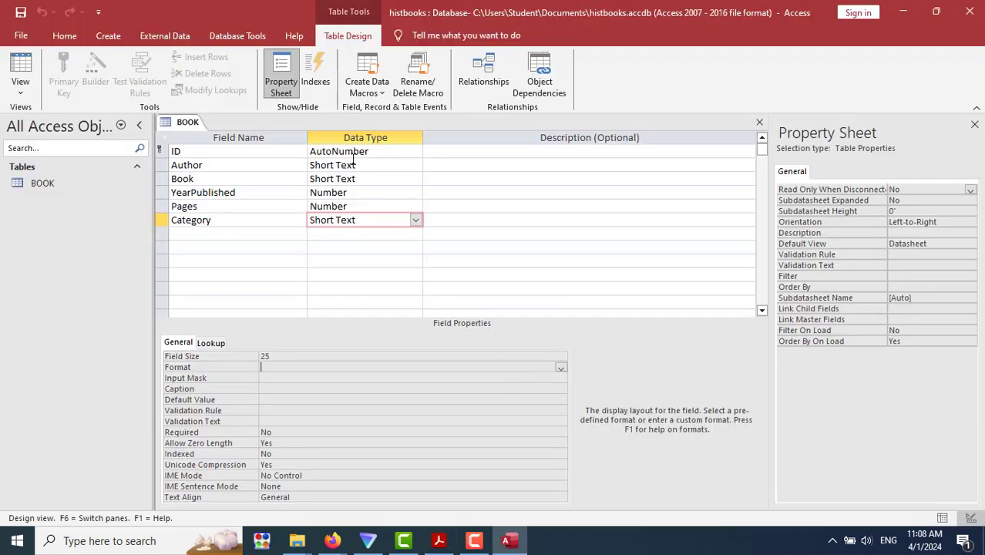
pyautogui.rightClick(188, 123)
pyautogui.click(215, 147)
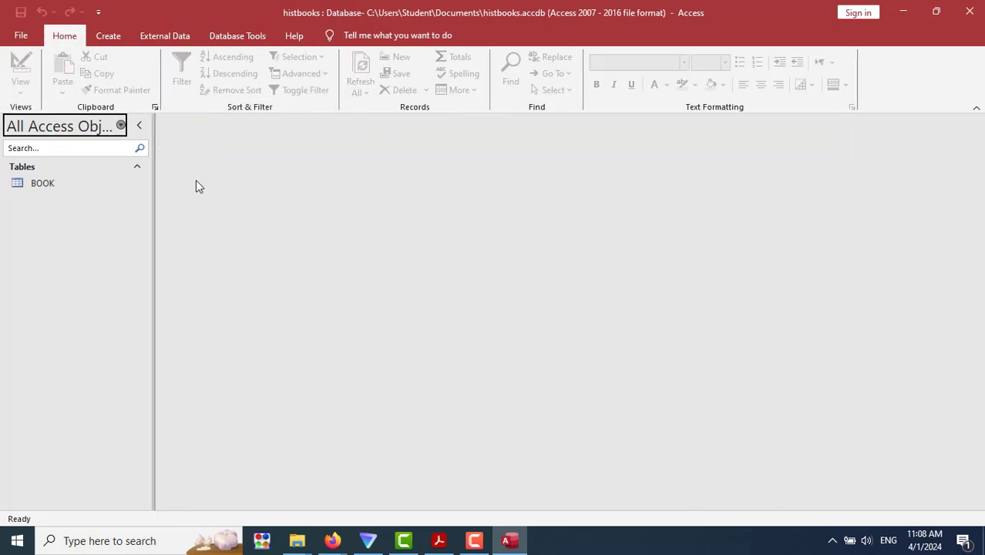
# Generate an Object Definition report for the BOOK table with Database Documenter, following the instructions in Acrobat.
pyautogui.click(44, 182)
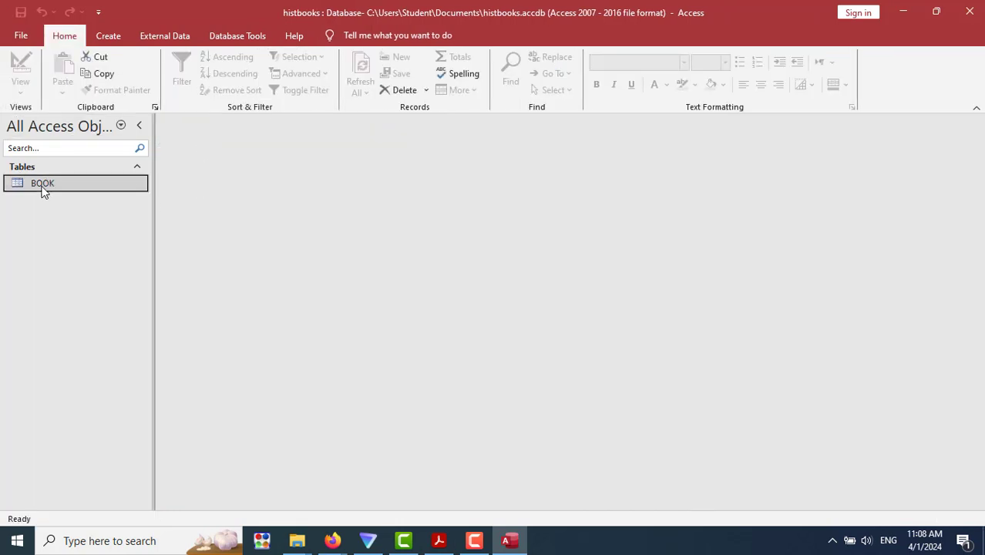
pyautogui.hotkey('alt', 'Tab')
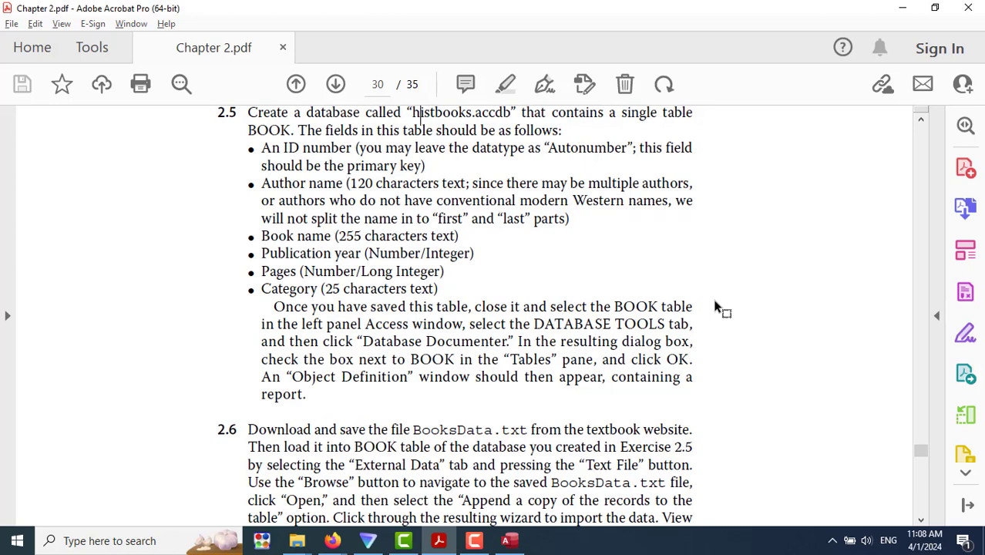
pyautogui.hotkey('alt', 'Tab')
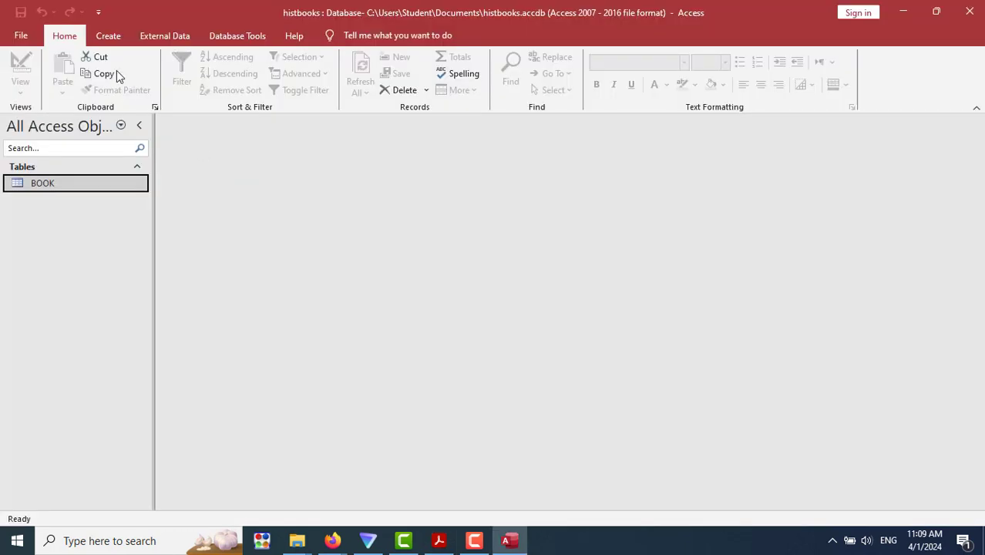
pyautogui.click(227, 37)
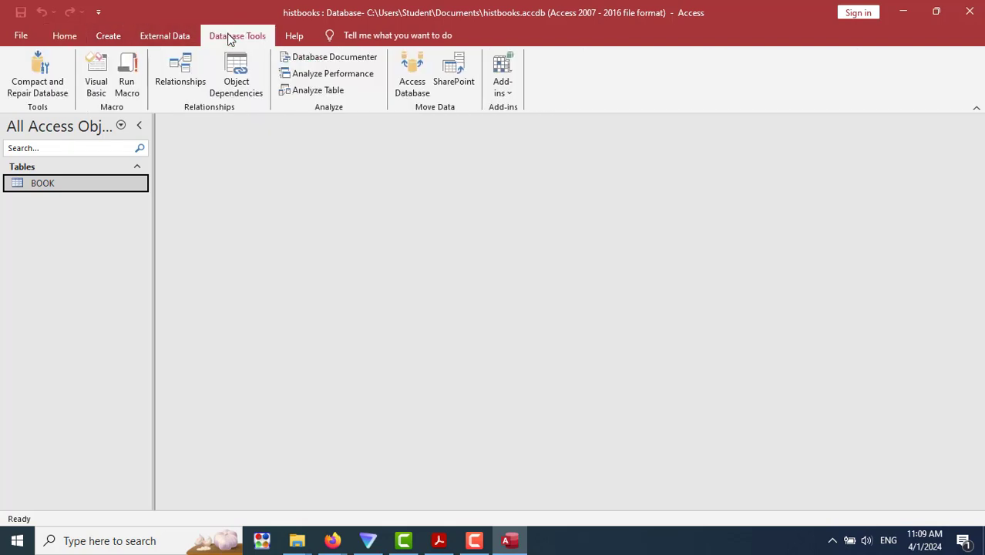
pyautogui.click(306, 62)
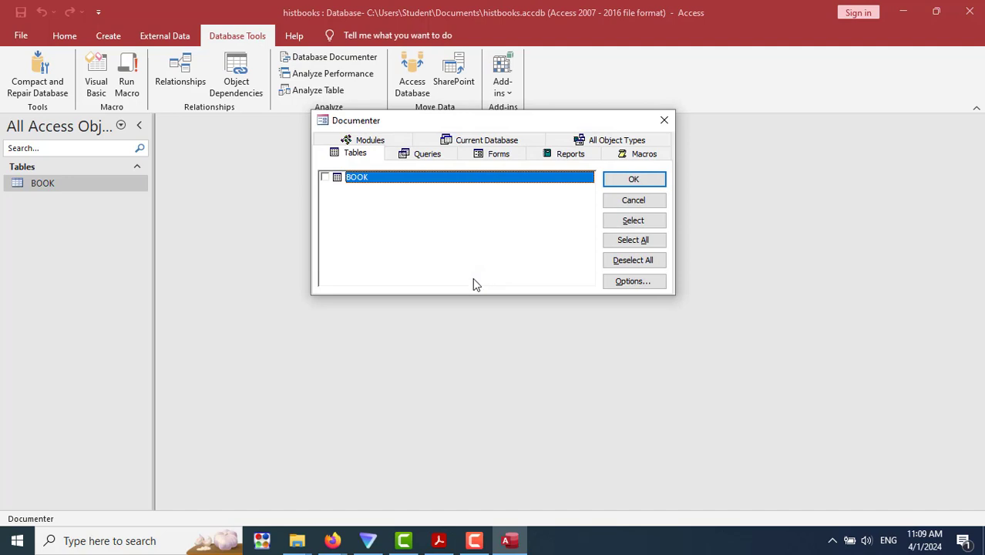
pyautogui.click(325, 178)
pyautogui.click(634, 180)
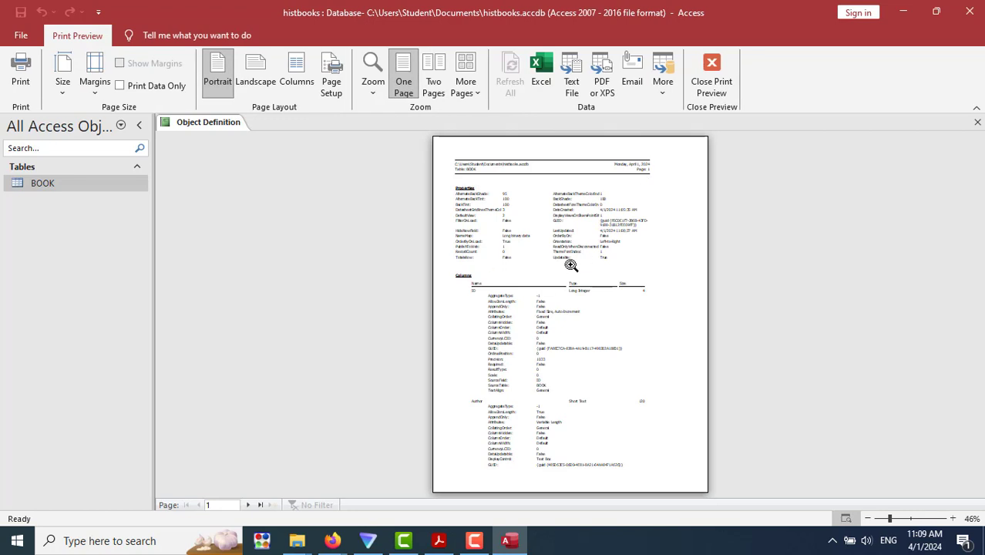
# Examine the properties and columns in the BOOK report, close the print preview and return to exercise 2.5 in Acrobat.
pyautogui.click(555, 308)
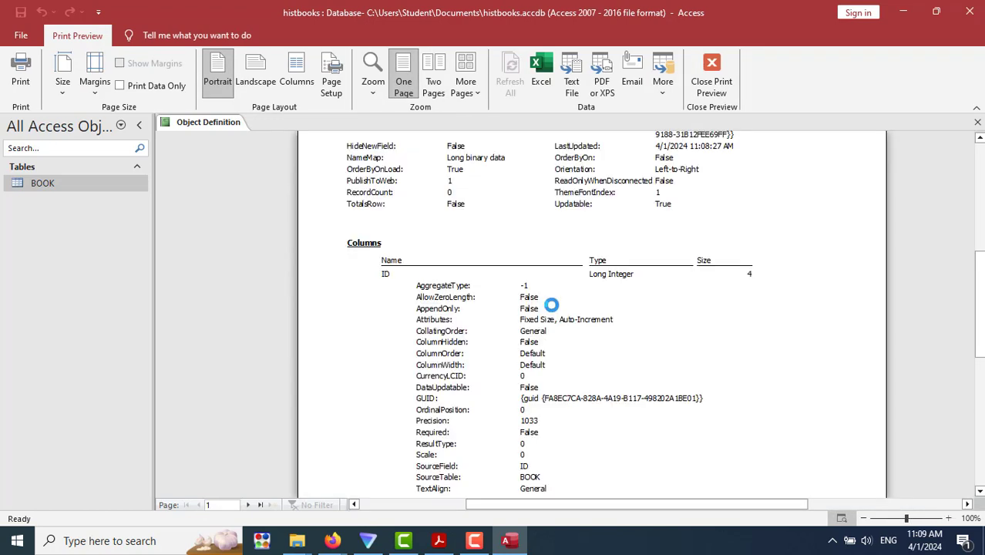
pyautogui.scroll(4, 781, 369)
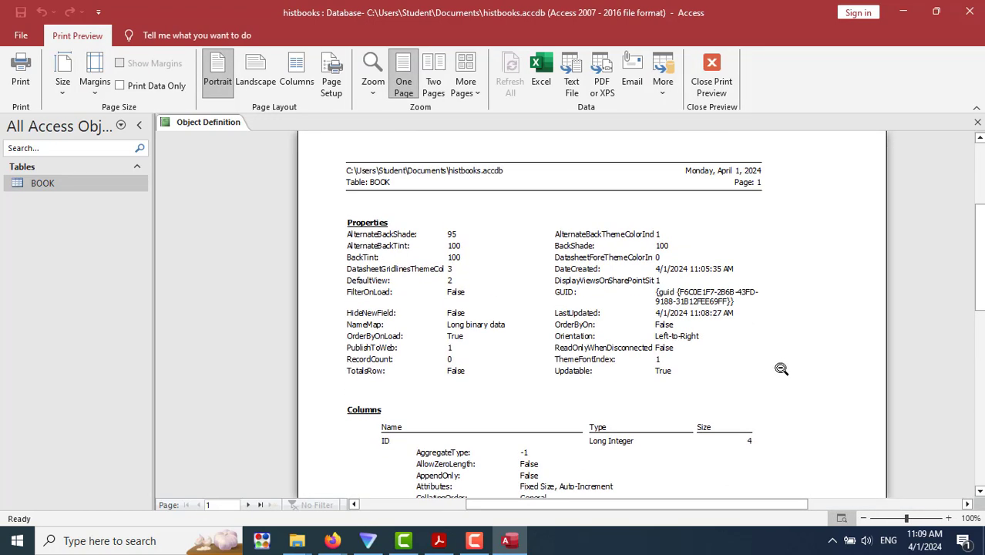
pyautogui.scroll(-2, 781, 369)
pyautogui.scroll(-3, 782, 369)
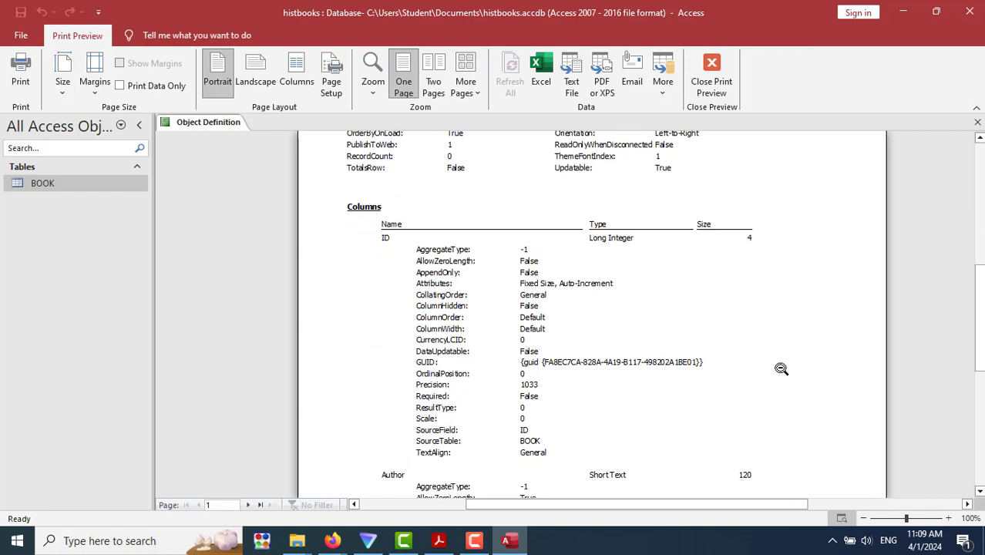
pyautogui.click(712, 77)
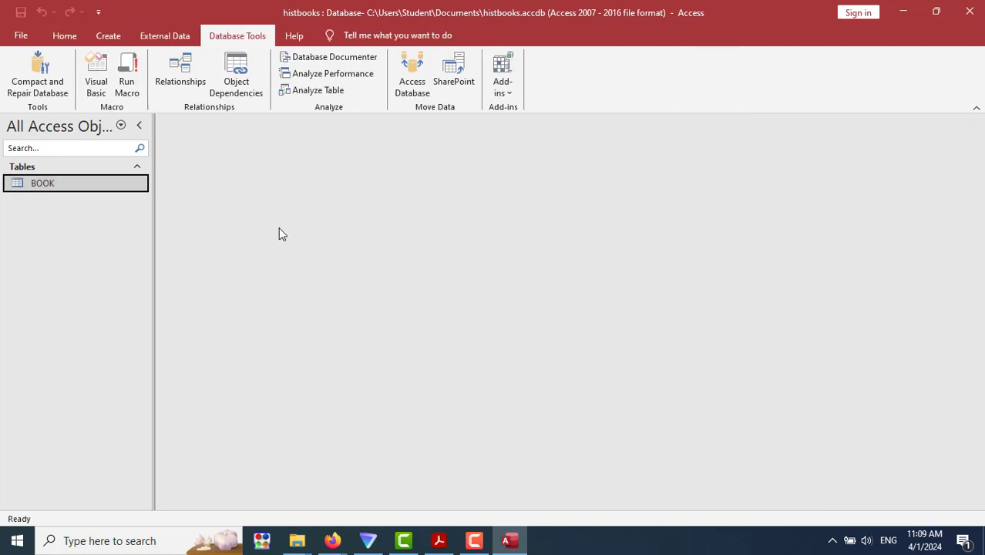
pyautogui.hotkey('alt', 'Tab')
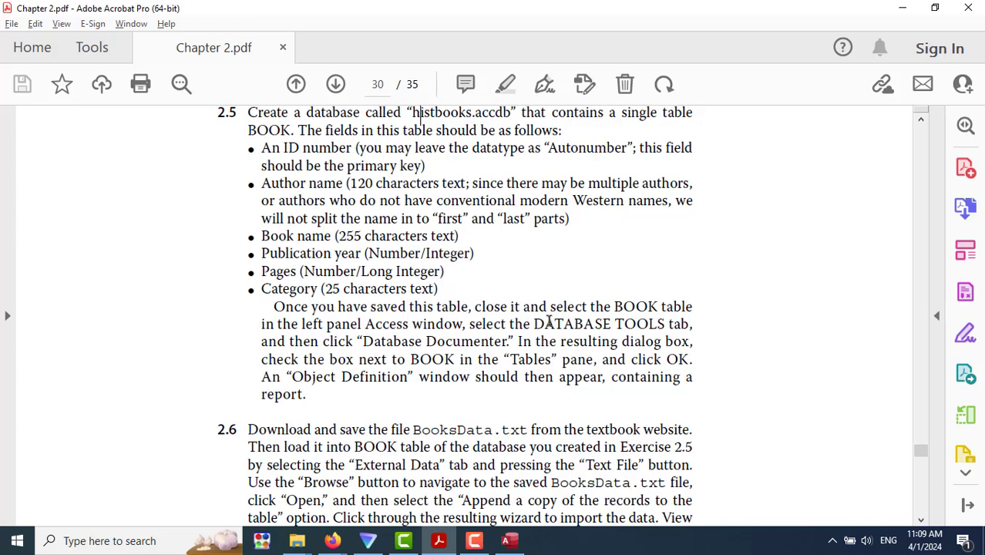
# Read exercise 2.6 in Acrobat and download BooksData.txt from the DBMS Examples and Exercises course folder in Firefox.
pyautogui.scroll(-6, 548, 322)
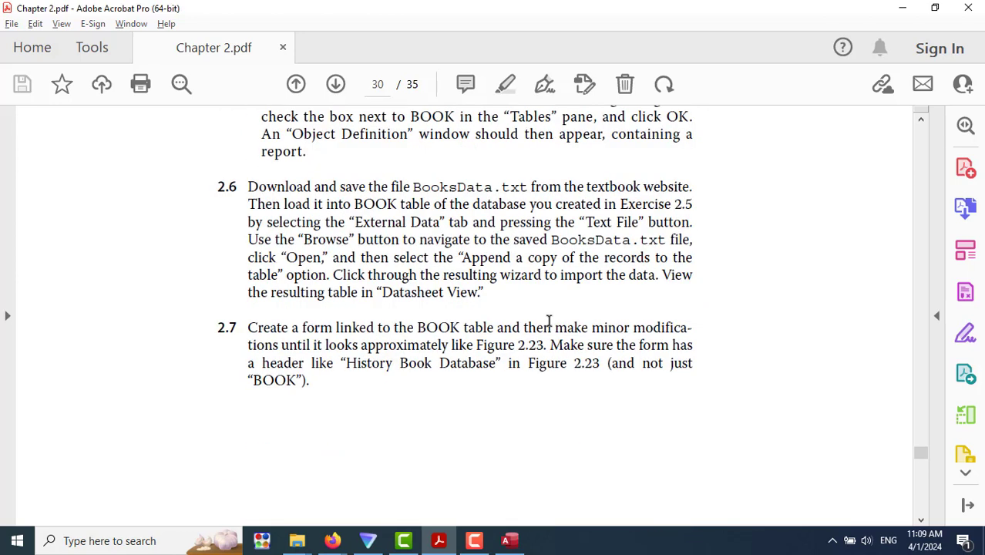
pyautogui.hotkey('alt', 'Tab')
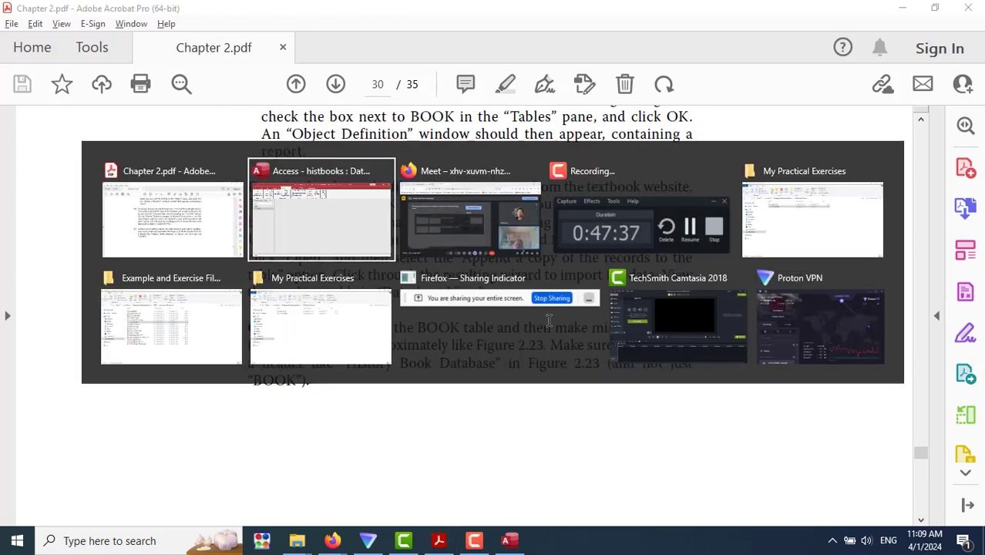
pyautogui.press('Tab')
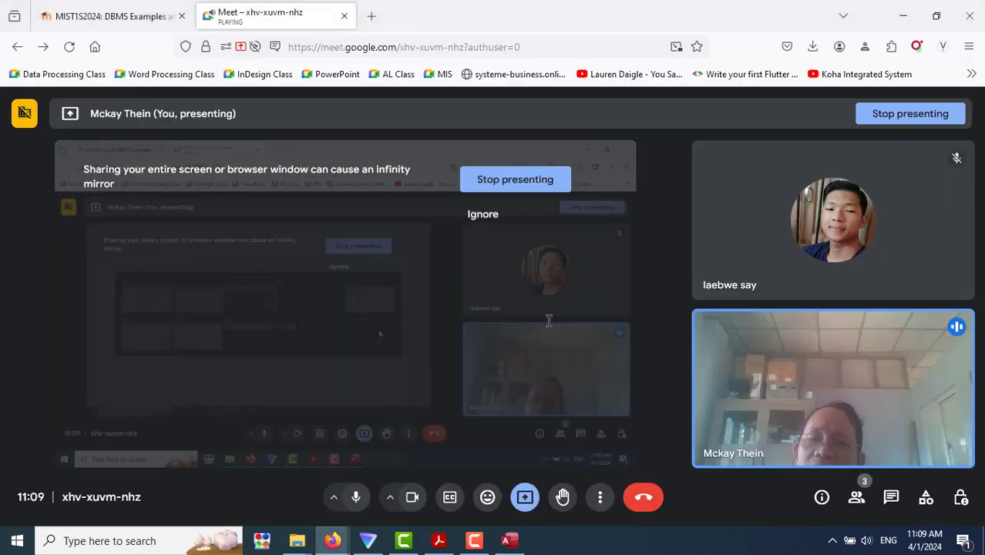
pyautogui.click(141, 29)
pyautogui.scroll(5, 621, 275)
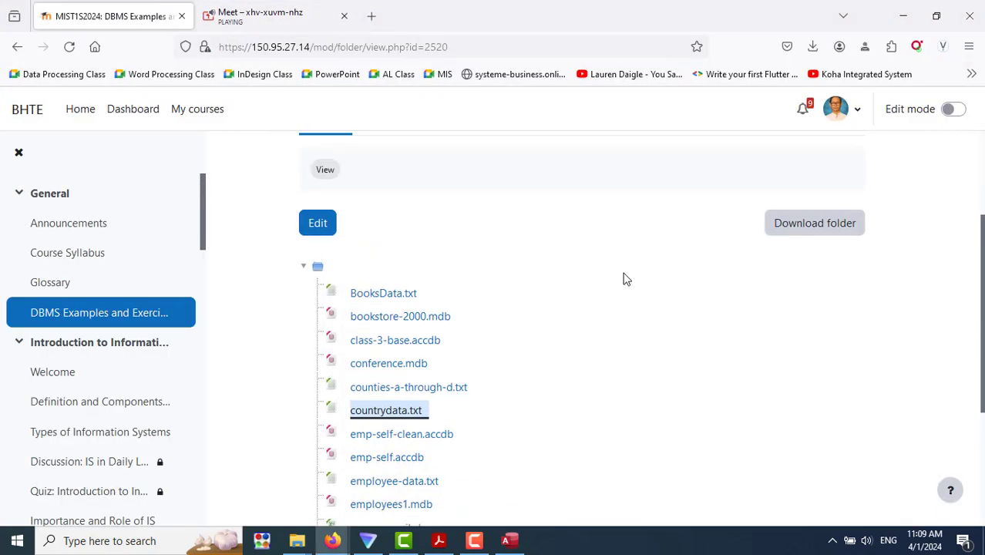
pyautogui.click(398, 297)
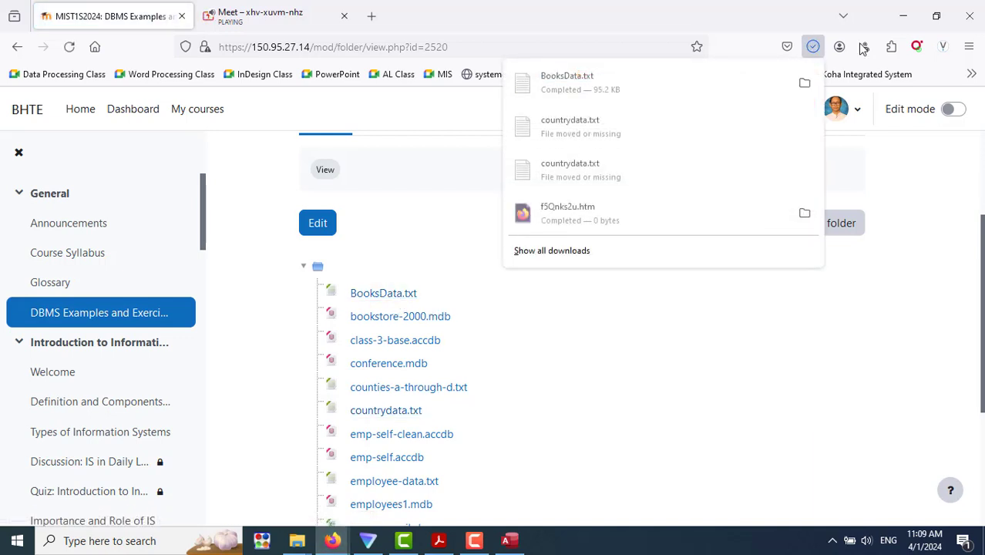
# Transfer the downloaded BooksData.txt from the Downloads folder into the My Practical Exercises folder.
pyautogui.click(803, 82)
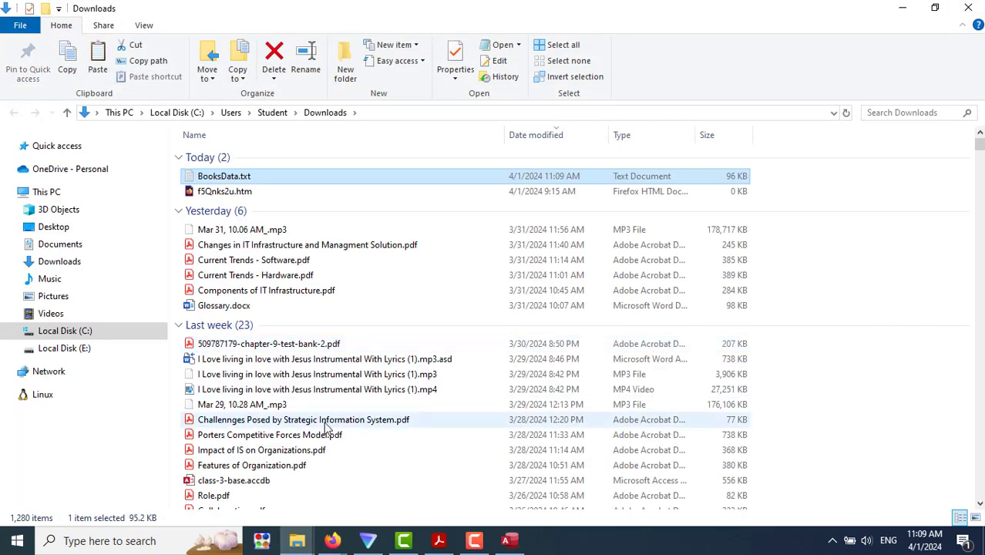
pyautogui.click(293, 542)
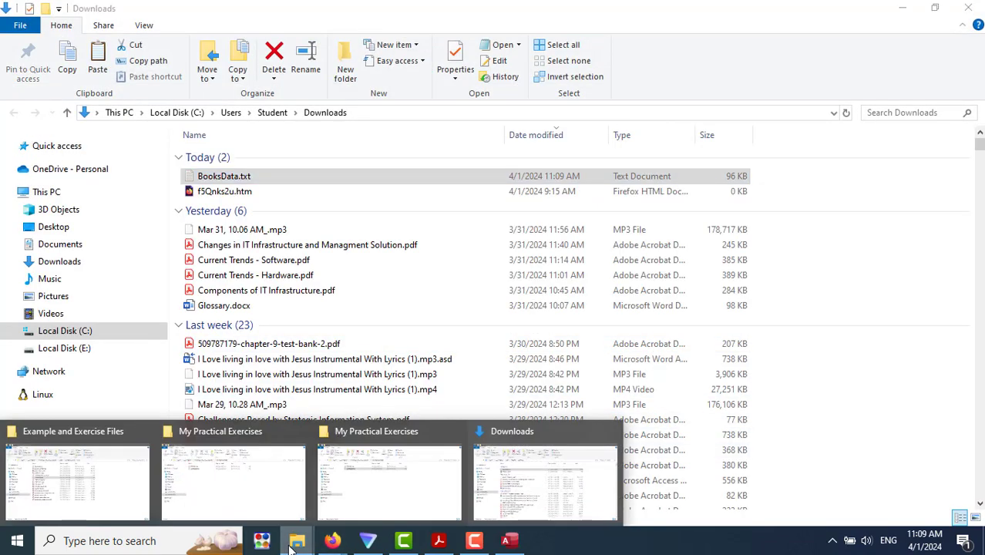
pyautogui.click(385, 484)
pyautogui.rightClick(446, 389)
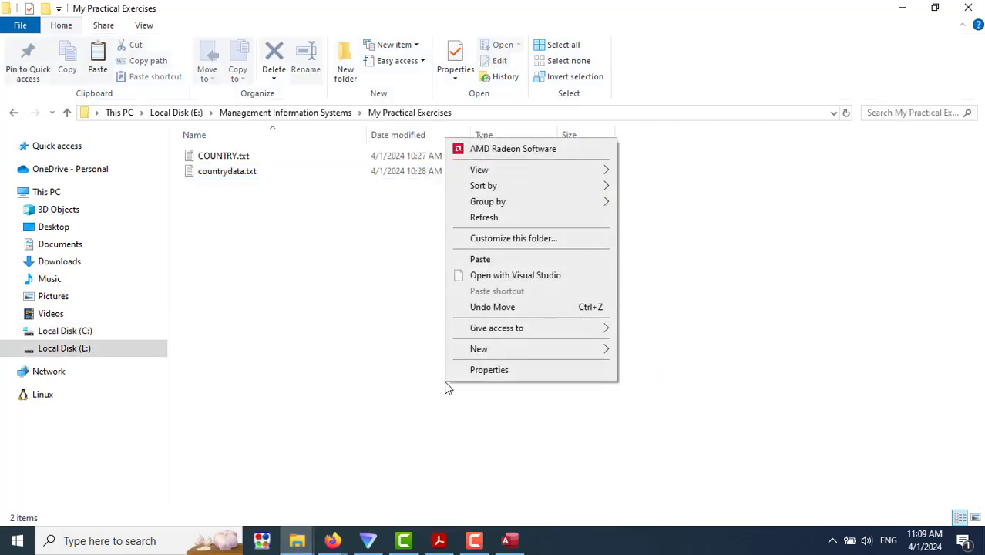
pyautogui.click(485, 258)
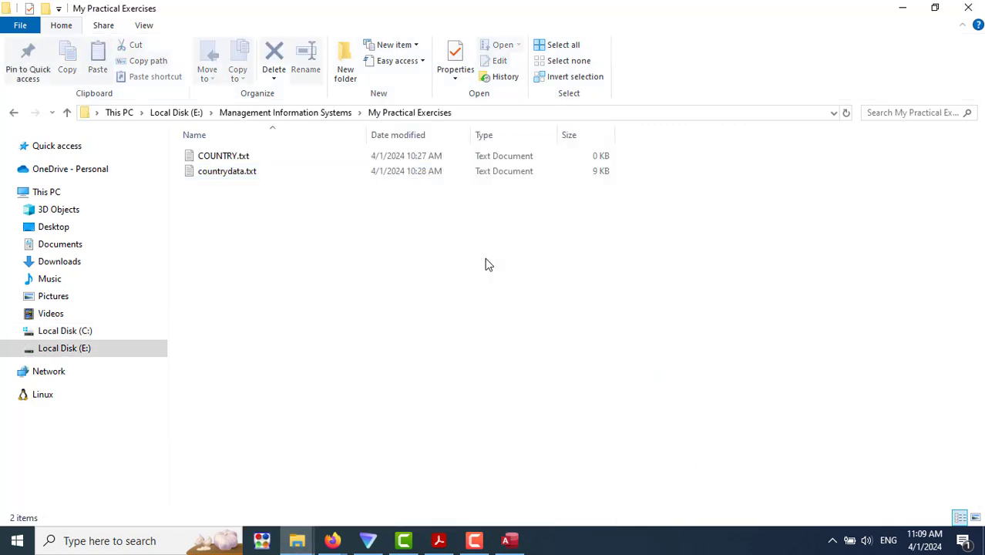
pyautogui.click(475, 315)
# Consult exercise 2.6 in Acrobat and start a text file import in Access with BooksData.txt from My Practical Exercises as the source.
pyautogui.click(507, 540)
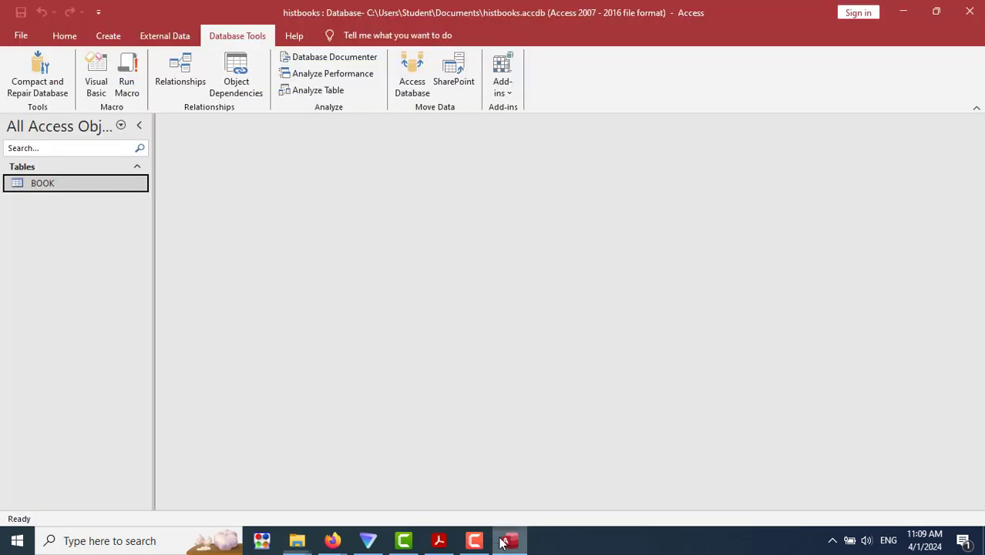
pyautogui.click(441, 540)
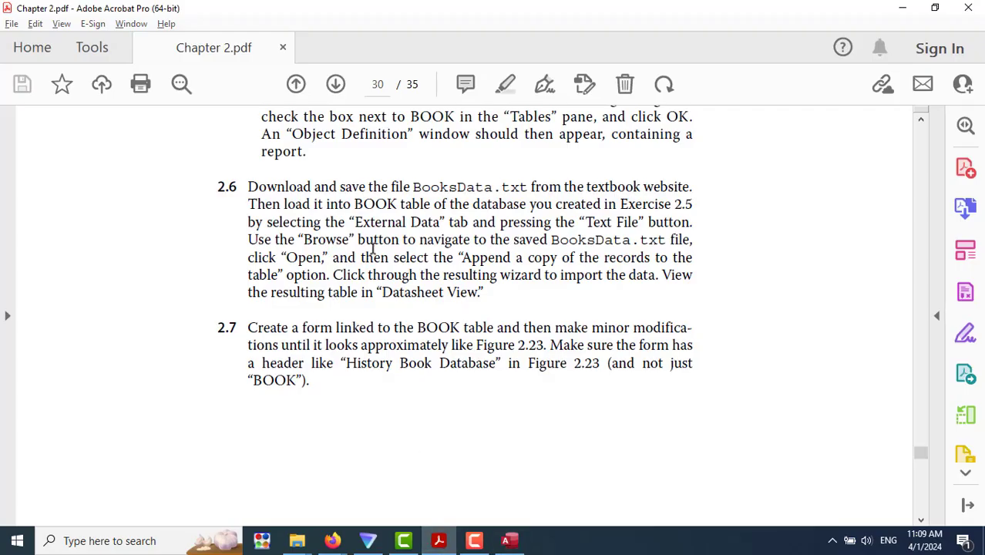
pyautogui.click(510, 541)
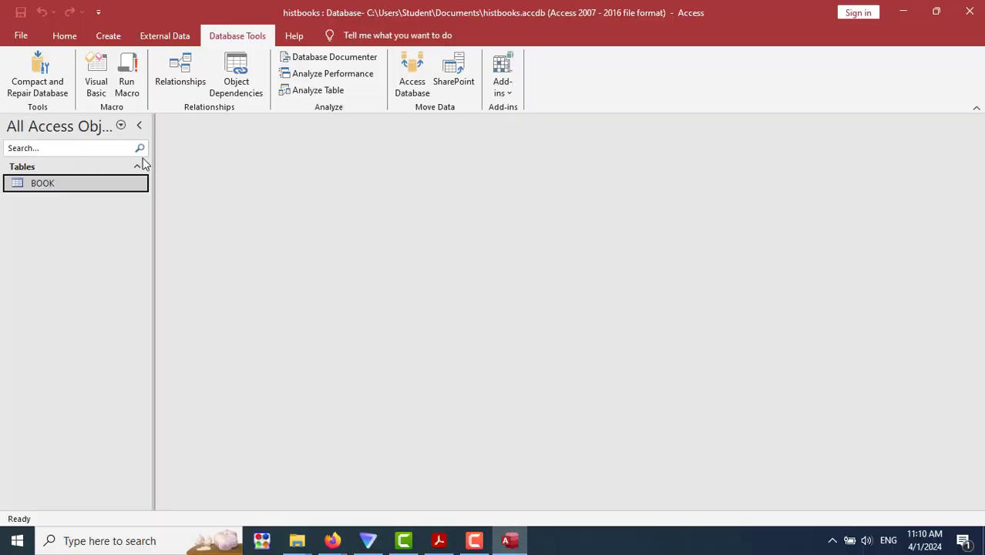
pyautogui.click(176, 36)
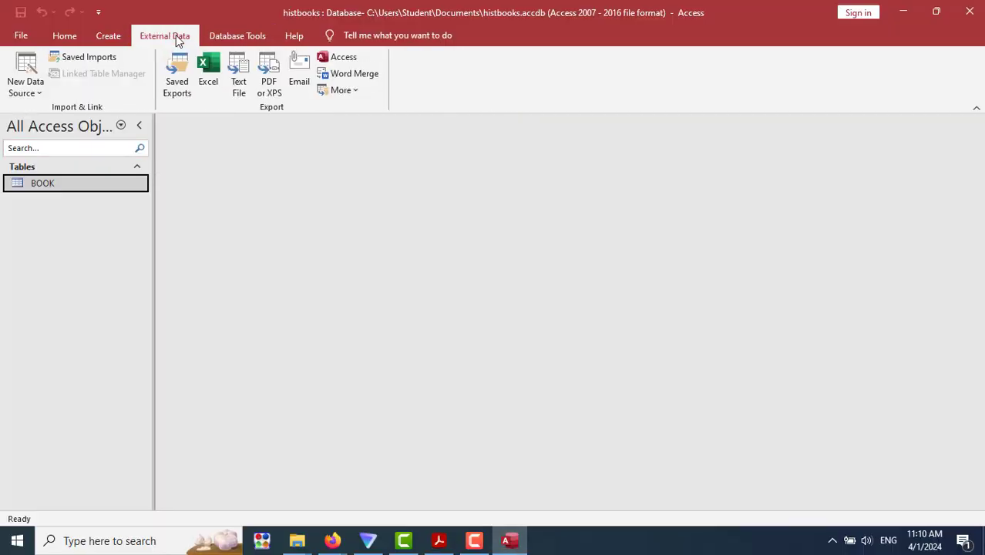
pyautogui.click(37, 84)
pyautogui.moveTo(77, 117)
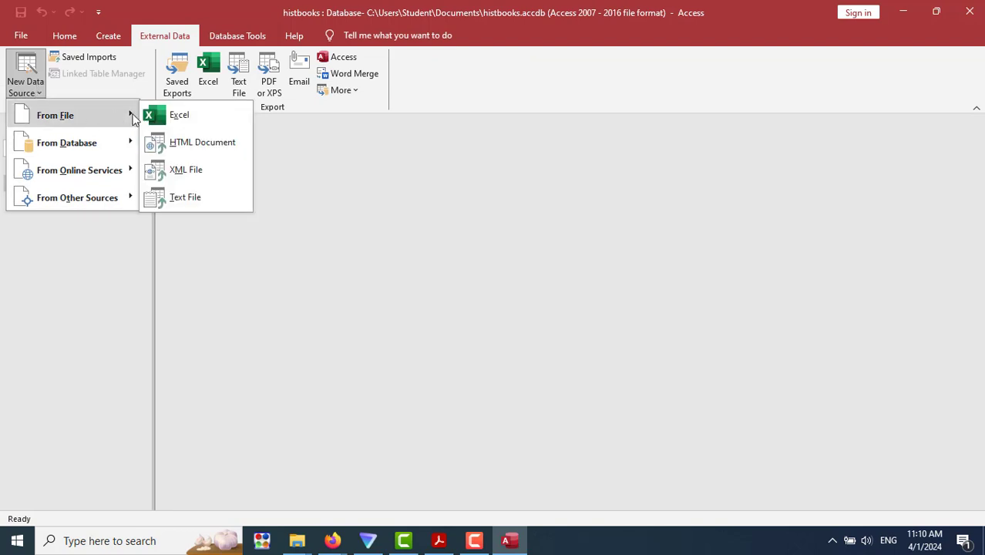
pyautogui.click(199, 195)
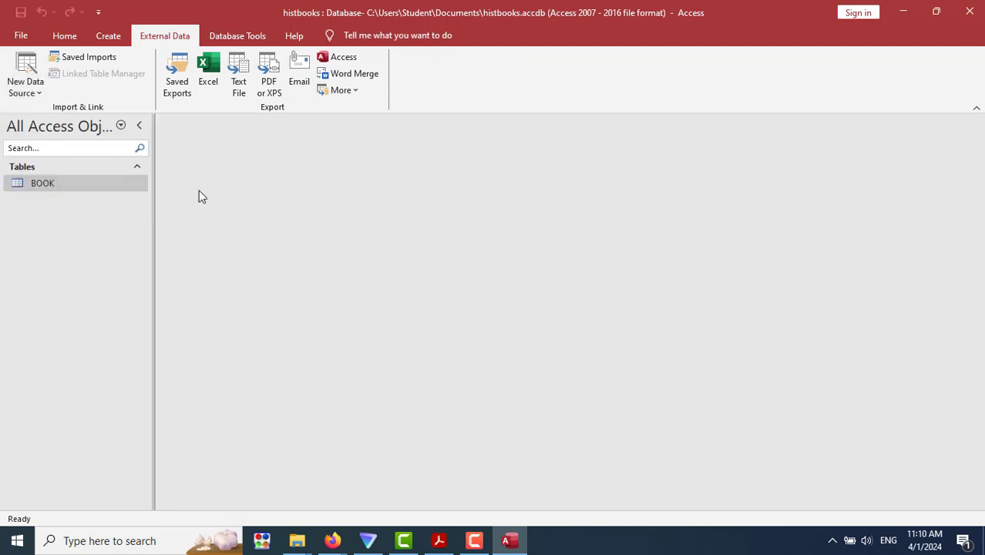
pyautogui.click(697, 169)
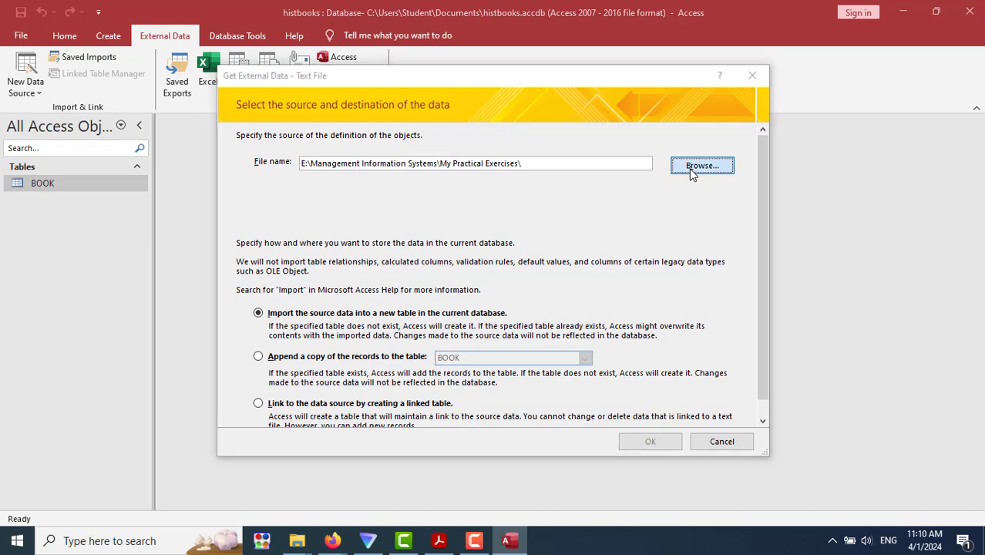
pyautogui.click(389, 187)
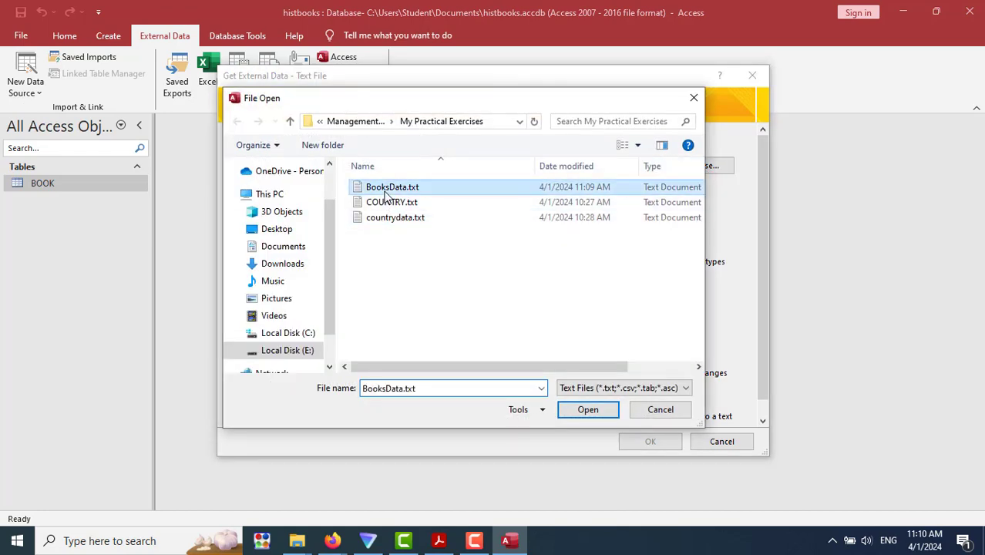
pyautogui.click(586, 410)
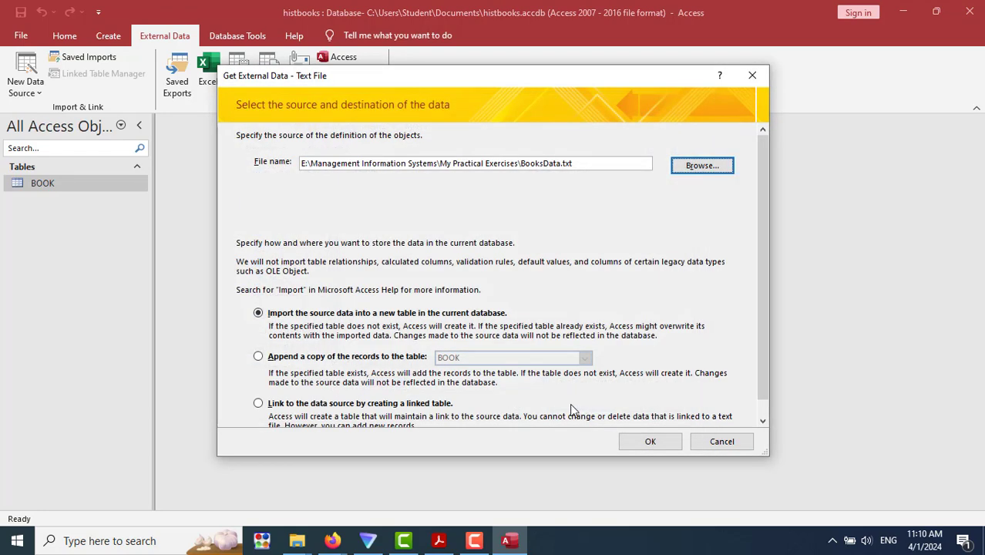
# Set the import to append a copy of the records to the BOOK table, checking the choice against exercise 2.6 in Acrobat.
pyautogui.click(258, 357)
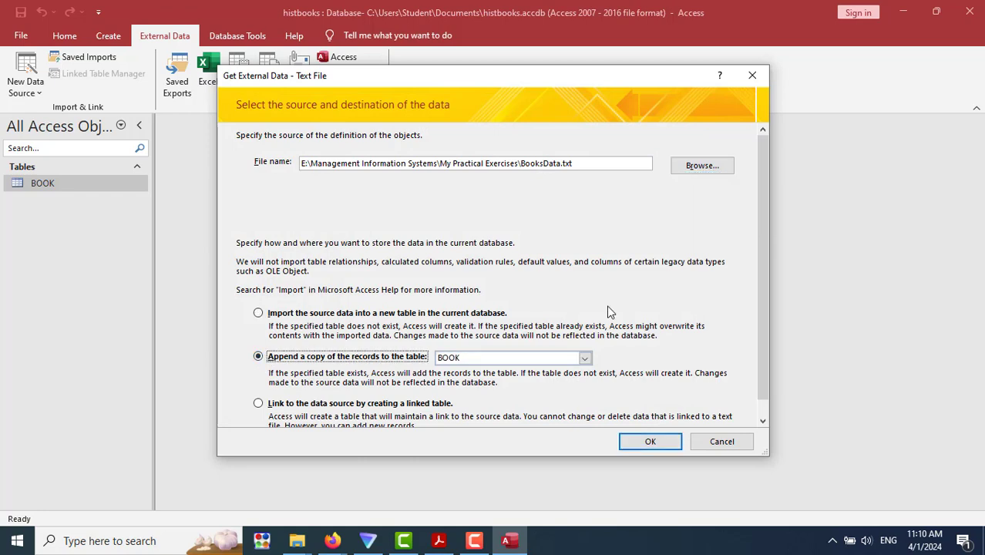
pyautogui.hotkey('alt', 'Tab')
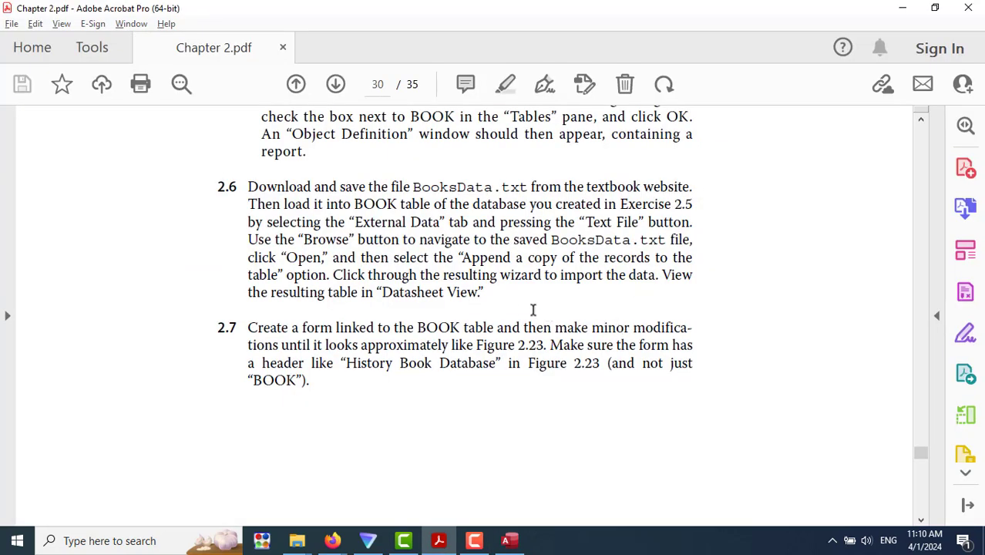
pyautogui.hotkey('alt', 'Tab')
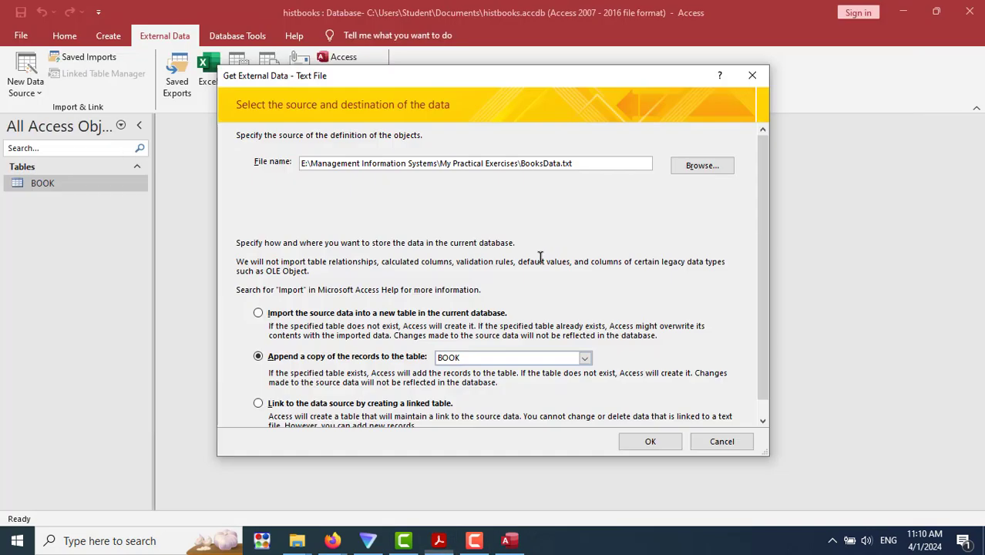
pyautogui.click(648, 444)
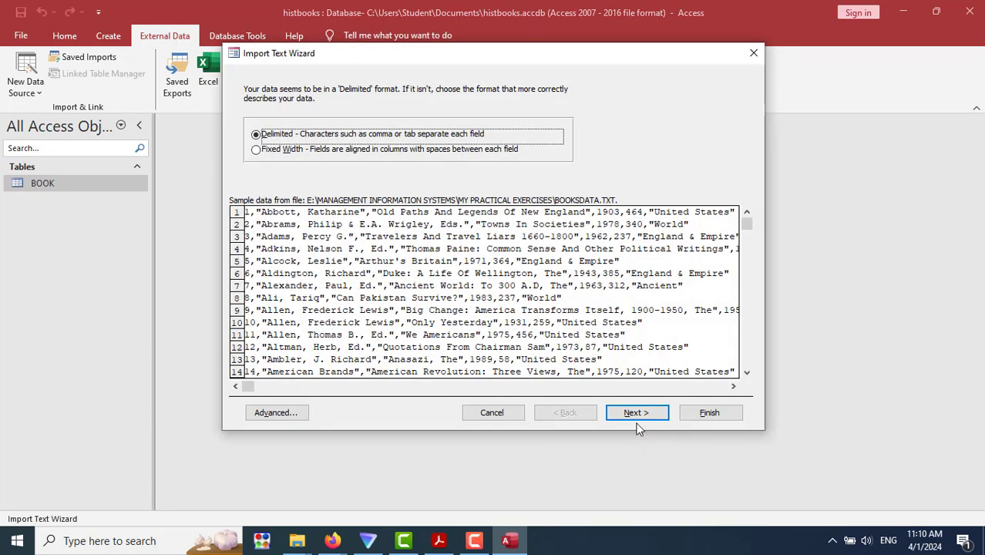
# Complete the Import Text Wizard with delimited, comma-separated fields going into the BOOK table, without saving the import steps.
pyautogui.click(637, 418)
pyautogui.click(634, 414)
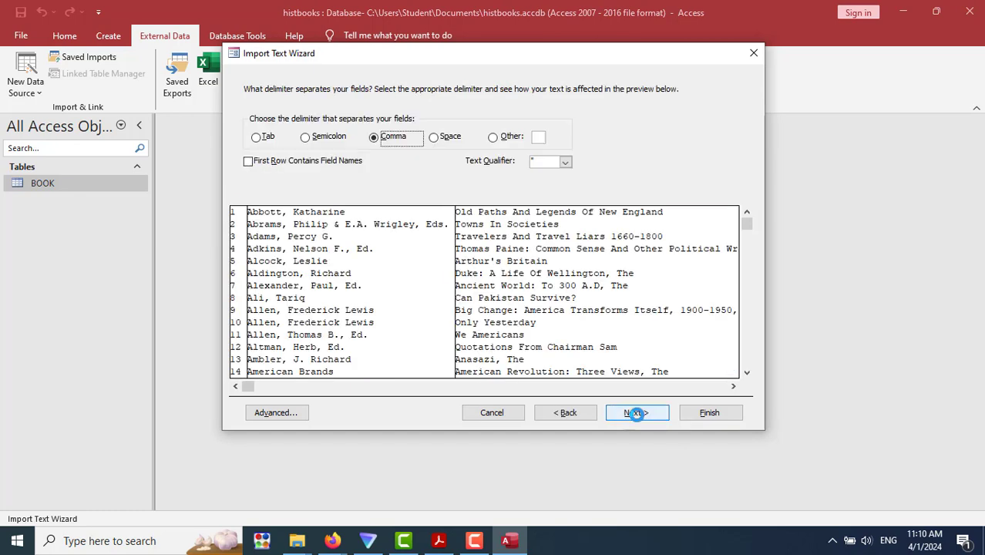
pyautogui.click(636, 413)
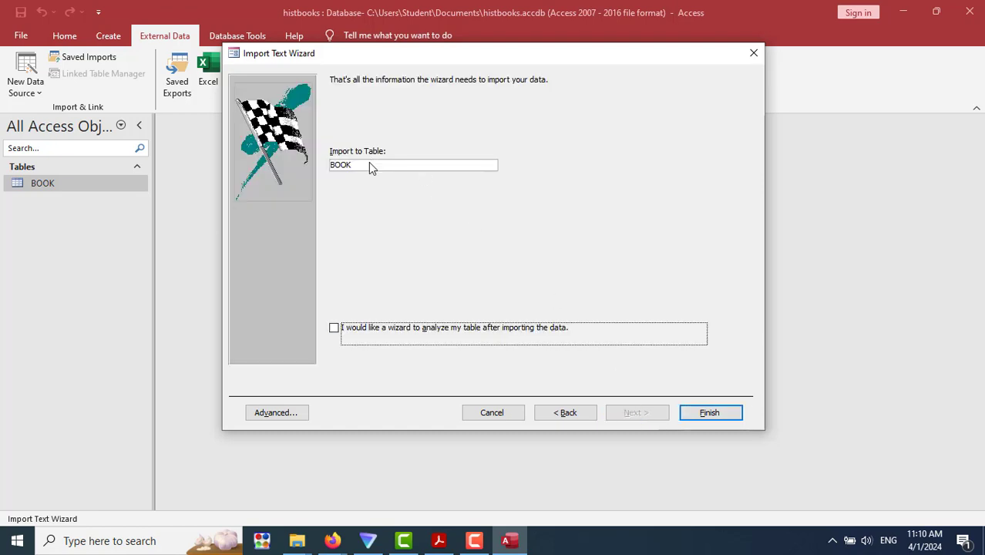
pyautogui.hotkey('alt', 'Tab')
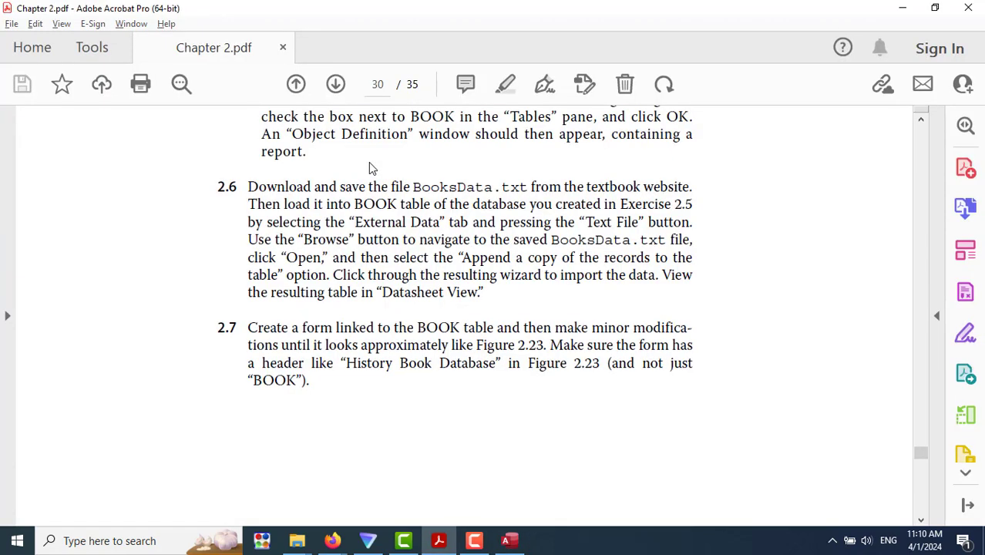
pyautogui.hotkey('alt', 'Tab')
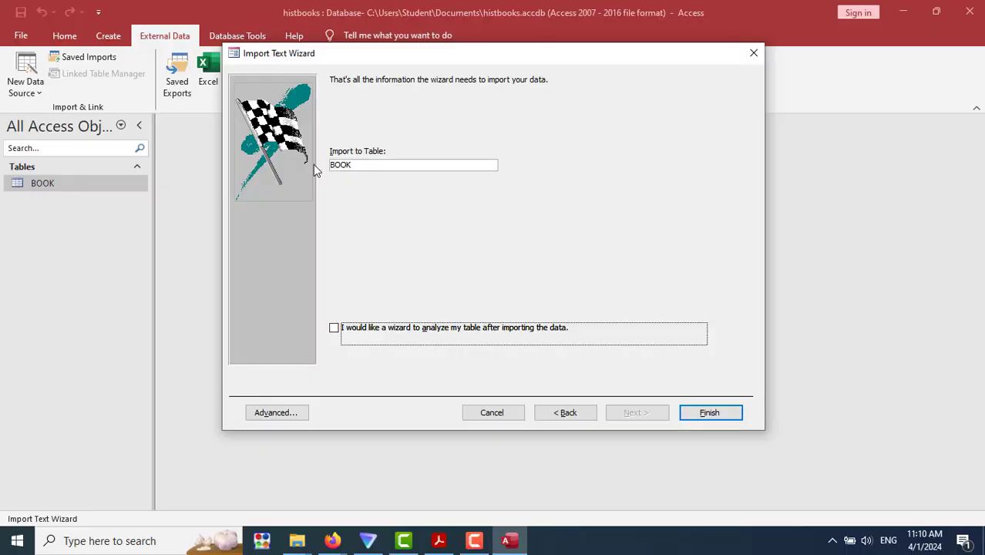
pyautogui.click(701, 415)
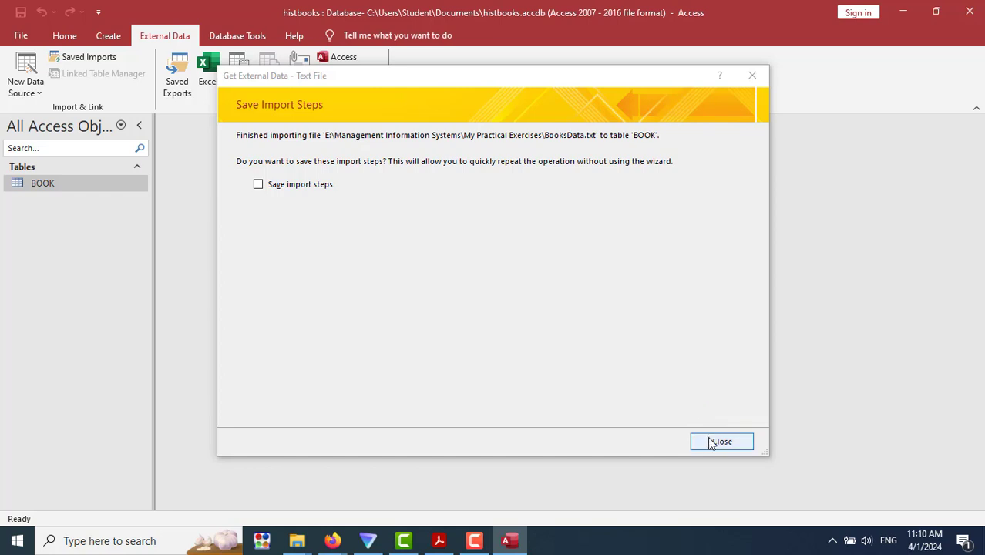
pyautogui.click(720, 442)
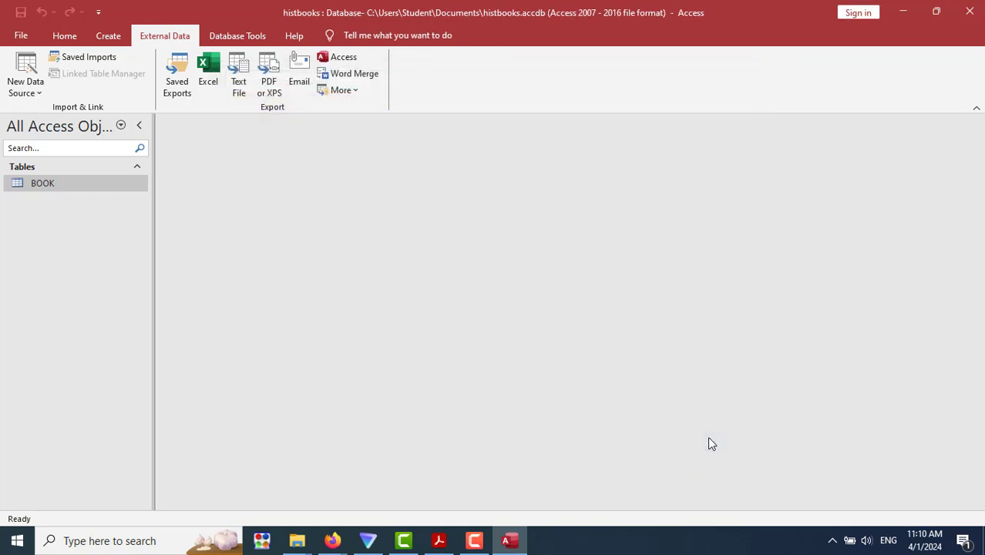
# Open the BOOK table in Datasheet View and look through the imported records.
pyautogui.doubleClick(19, 186)
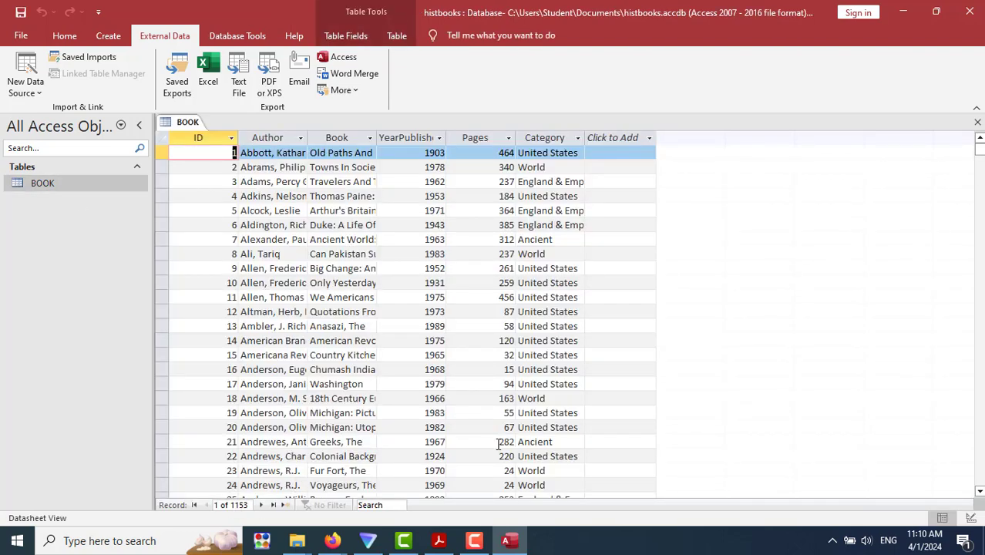
pyautogui.scroll(-20, 698, 311)
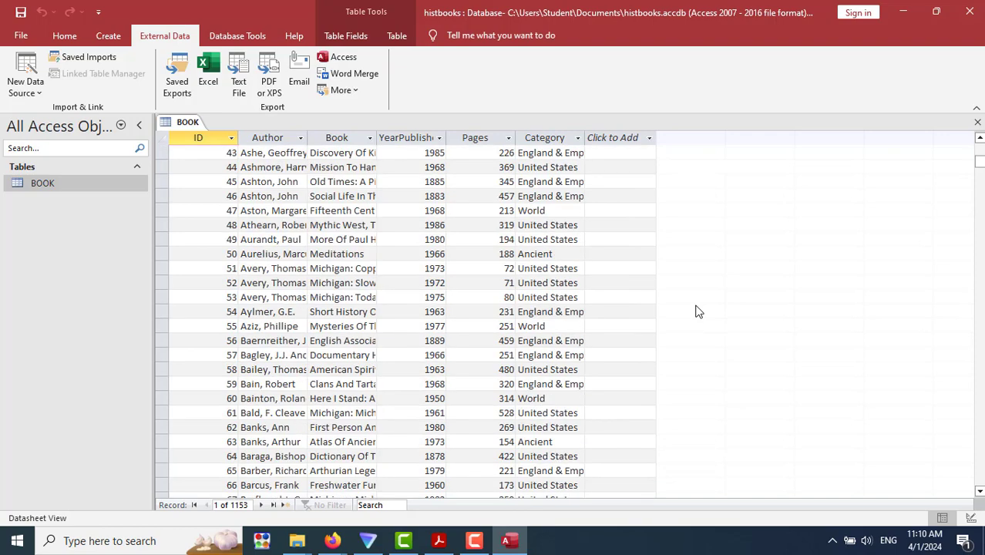
pyautogui.scroll(20, 697, 311)
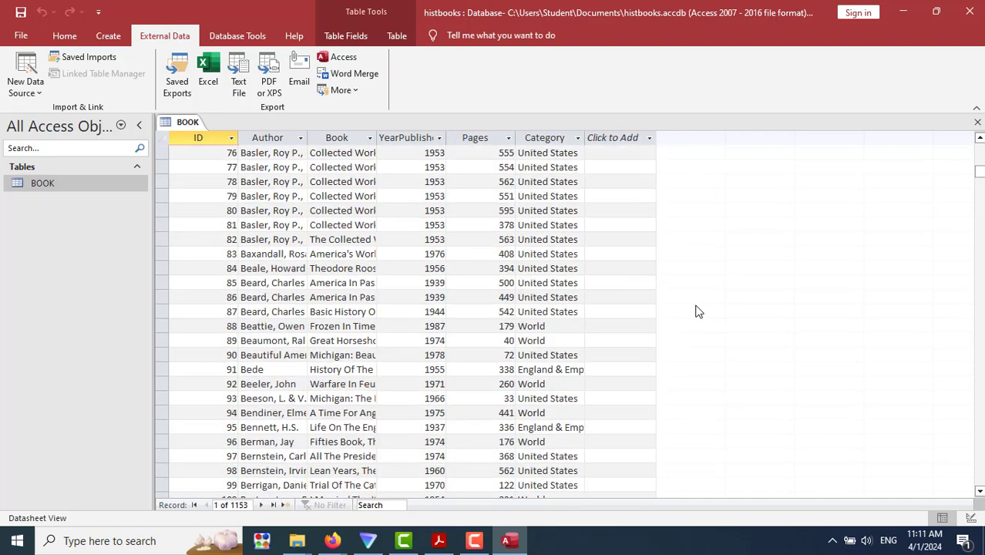
pyautogui.scroll(1, 697, 311)
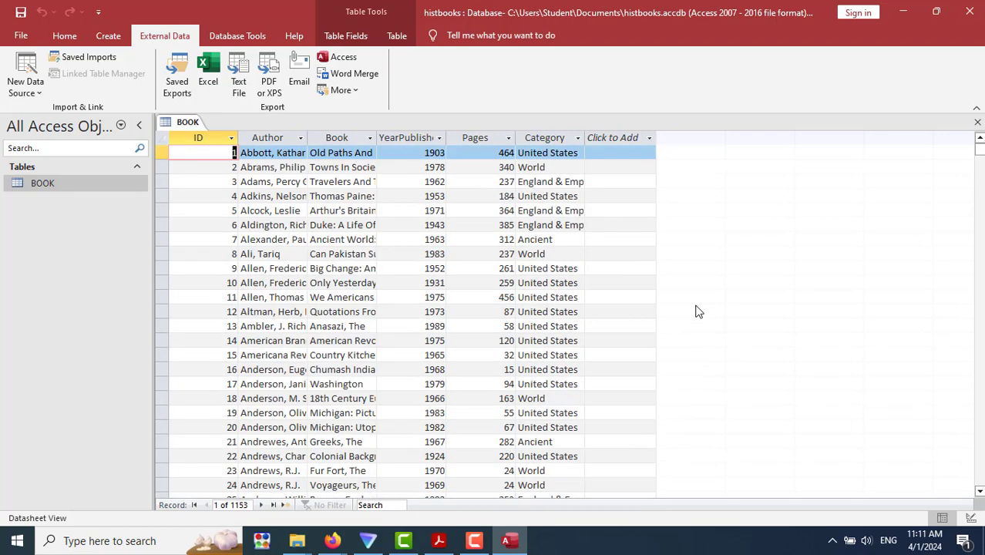
# Read exercise 2.7 in Acrobat and examine the desired form layout in Figure 2.23.
pyautogui.hotkey('alt', 'Tab')
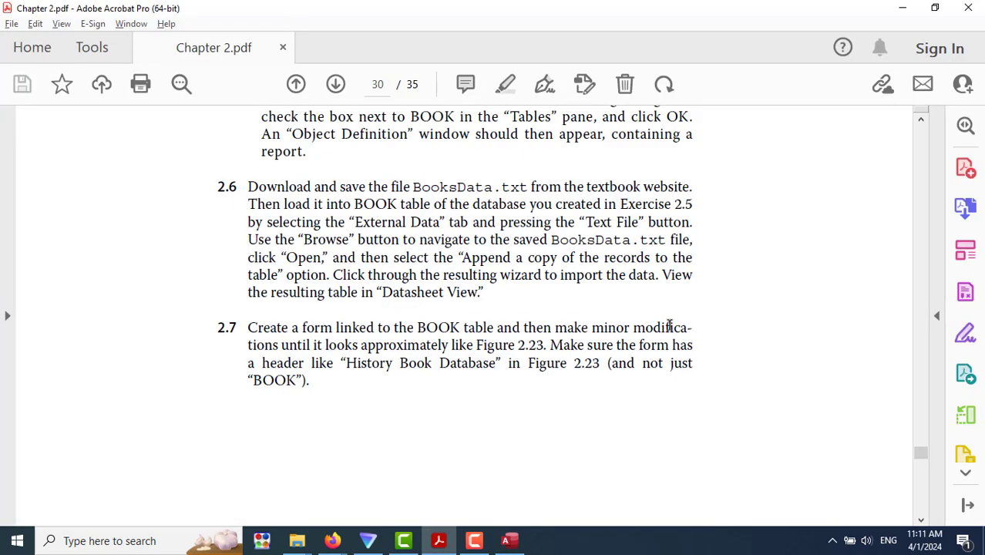
pyautogui.scroll(-10, 661, 328)
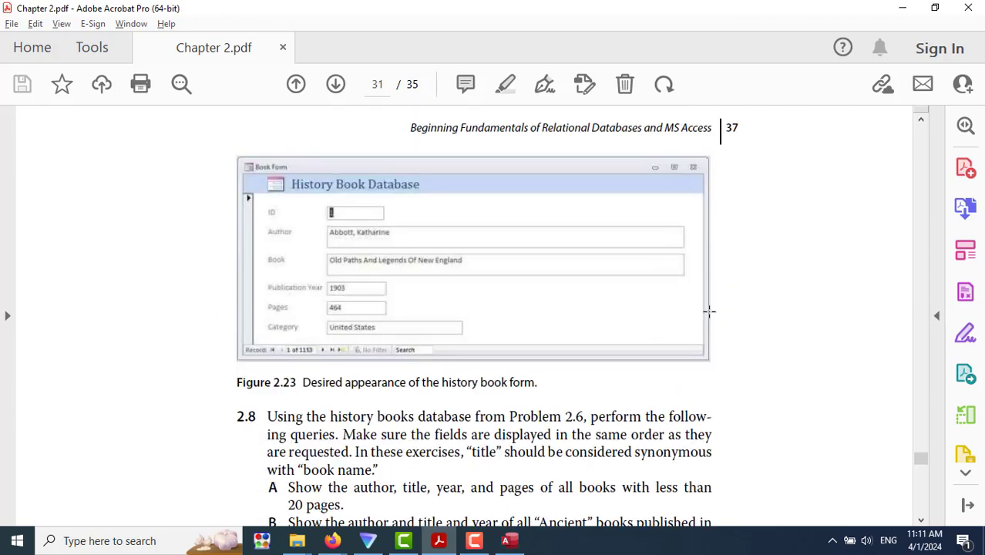
pyautogui.scroll(8, 763, 367)
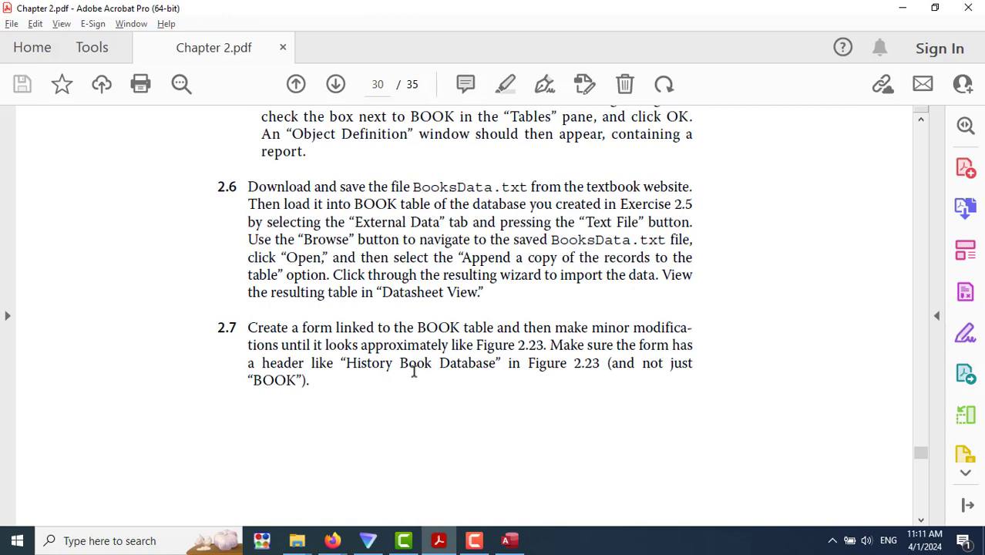
# Mark the required header text of exercise 2.7 in Acrobat, and create a form based on the BOOK table in Access.
pyautogui.moveTo(345, 363); pyautogui.dragTo(494, 364)
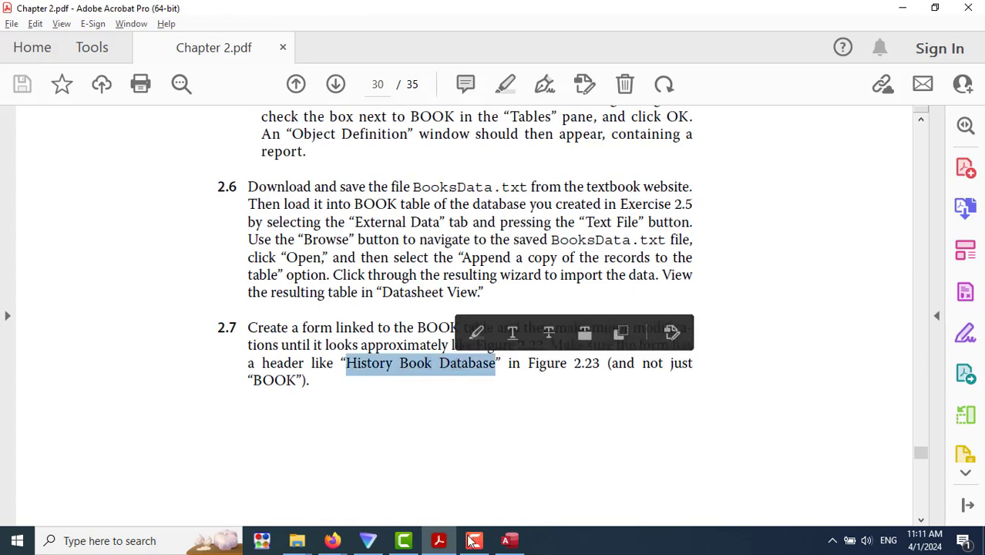
pyautogui.hotkey('alt', 'Tab')
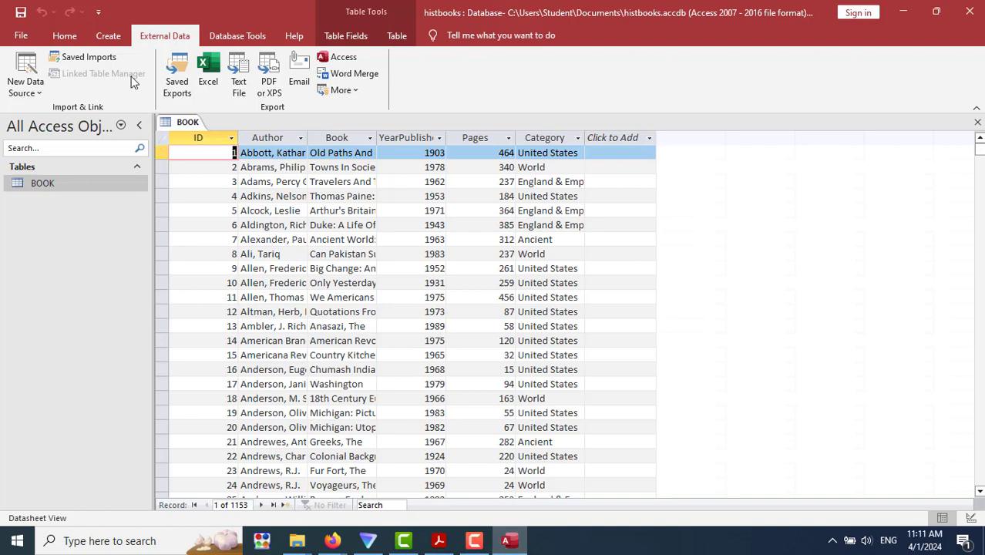
pyautogui.click(108, 36)
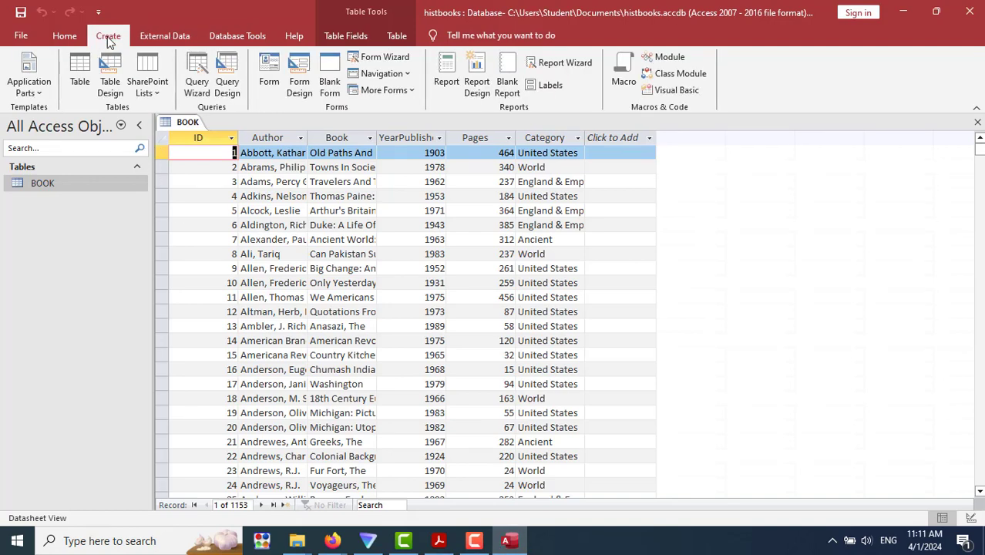
pyautogui.click(266, 66)
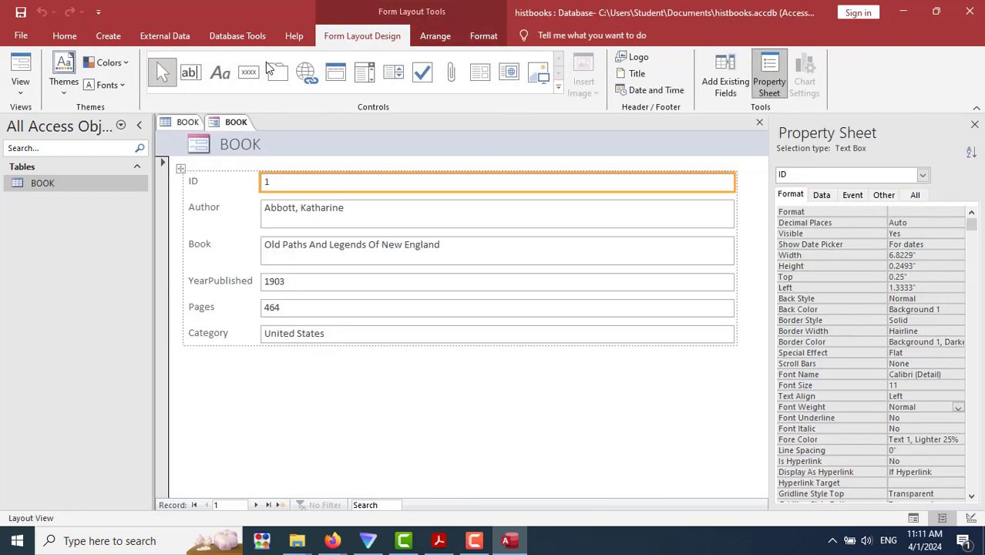
# Compare the new form's layout, labels and field widths in Access with Figure 2.23 in Acrobat.
pyautogui.hotkey('alt', 'Tab')
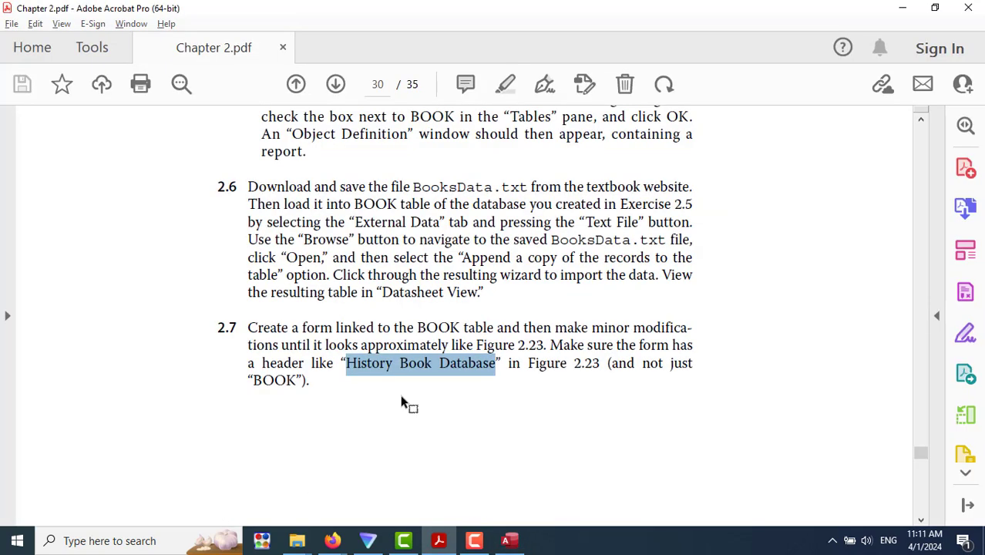
pyautogui.scroll(-2, 518, 415)
pyautogui.scroll(-10, 518, 415)
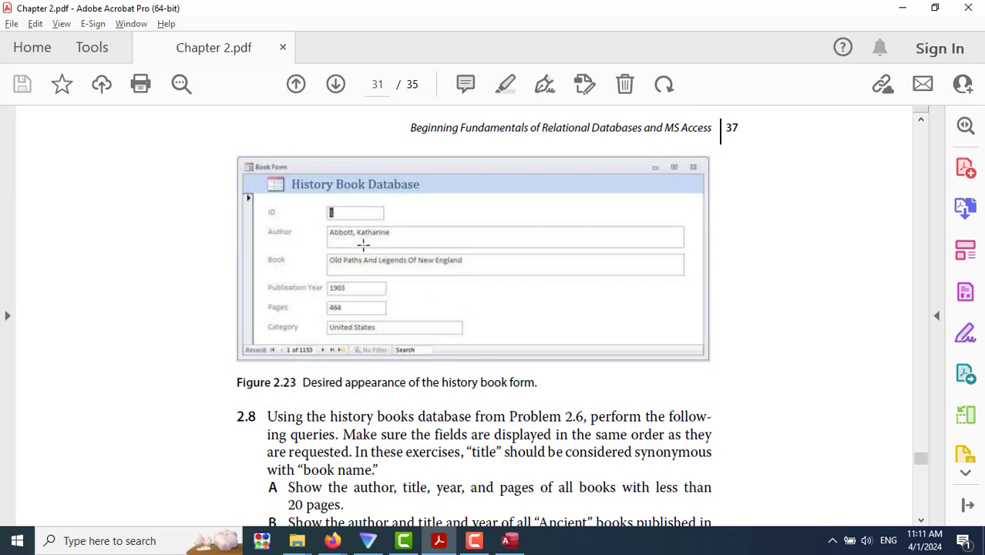
pyautogui.hotkey('alt', 'Tab')
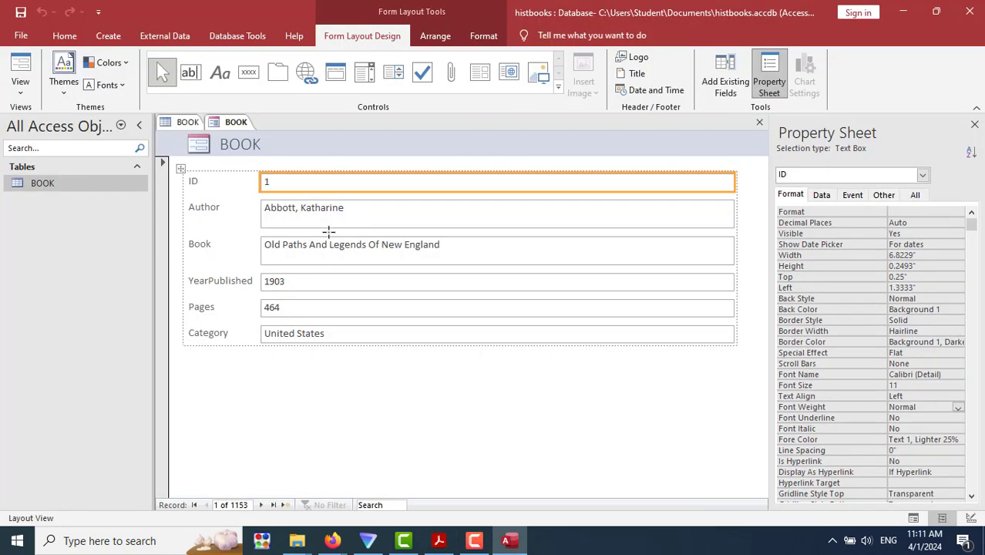
pyautogui.hotkey('alt', 'Tab')
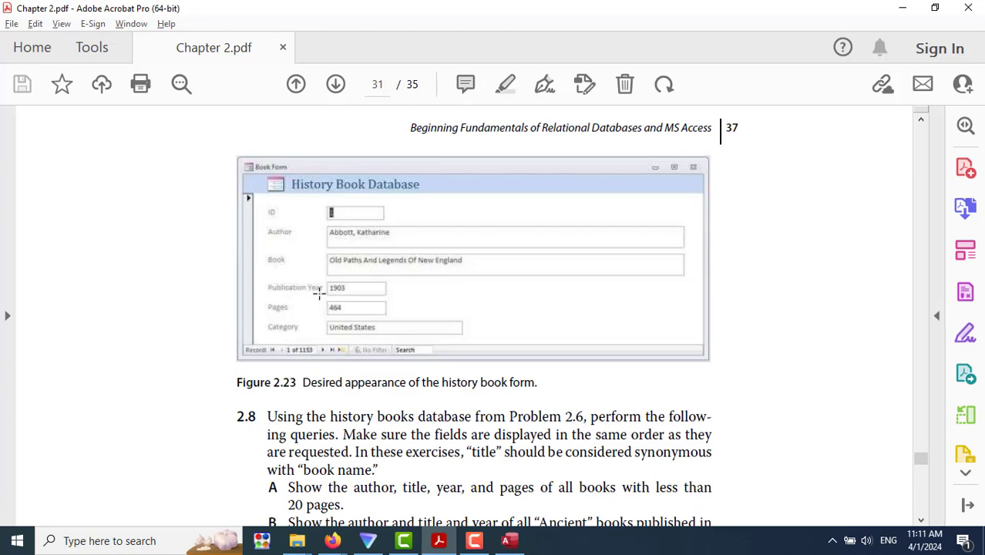
pyautogui.hotkey('alt', 'Tab')
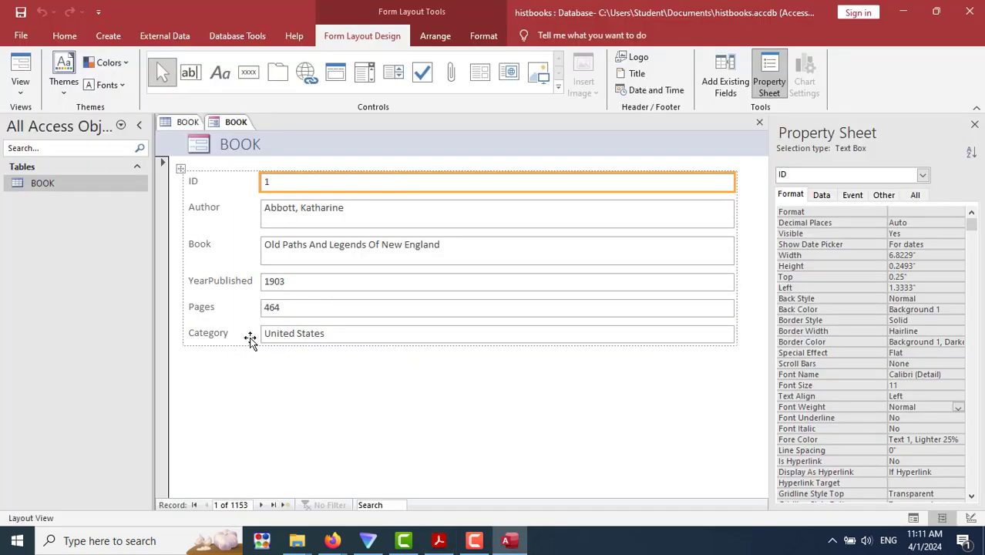
pyautogui.hotkey('alt', 'Tab')
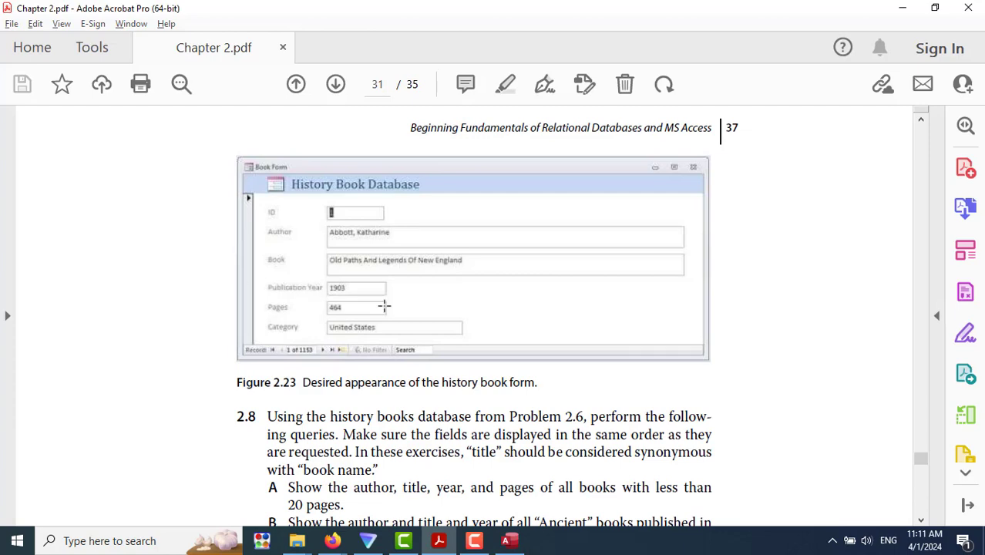
pyautogui.hotkey('alt', 'Tab')
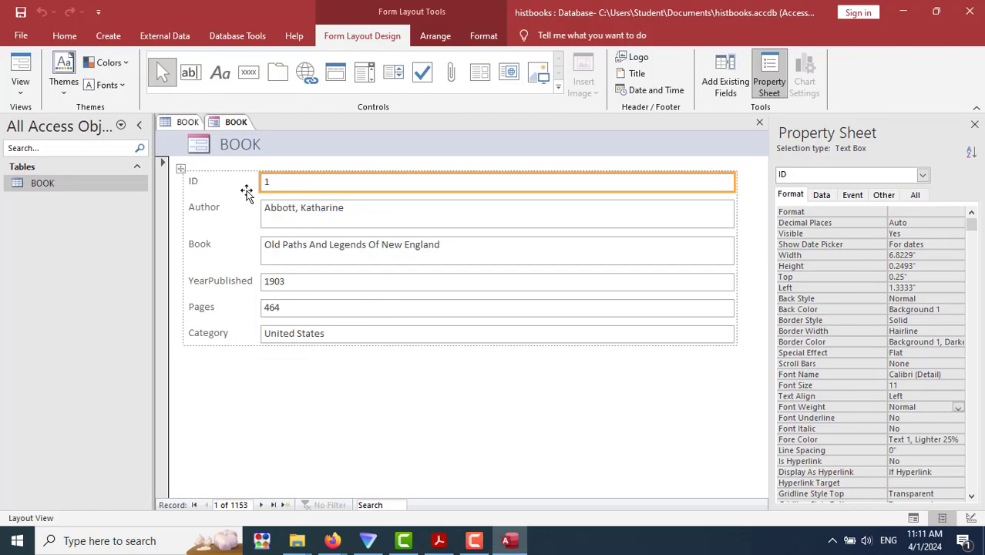
pyautogui.hotkey('alt', 'Tab')
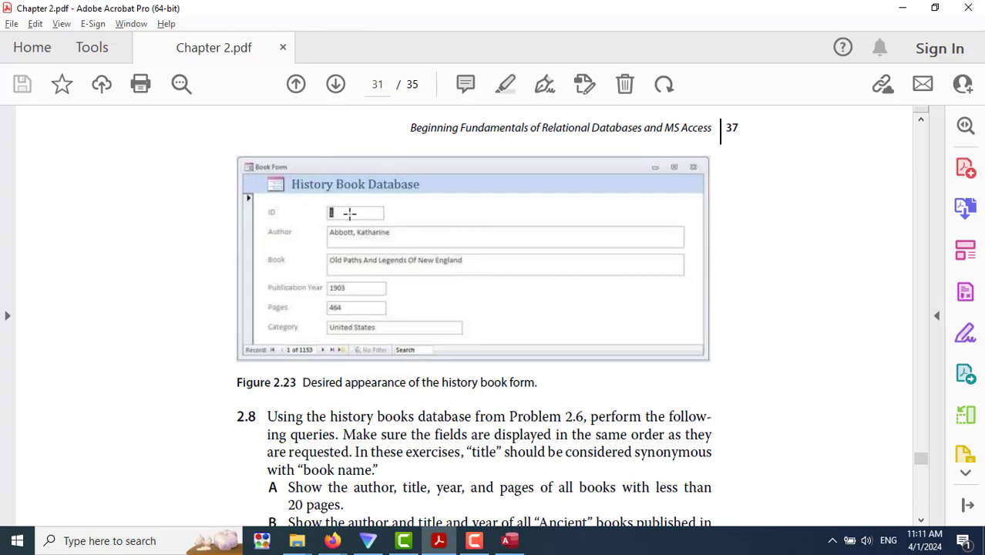
# Change the form's header title in Access to "History Book Database", as in Figure 2.23.
pyautogui.hotkey('alt', 'Tab')
pyautogui.click(234, 145)
pyautogui.click(234, 145)
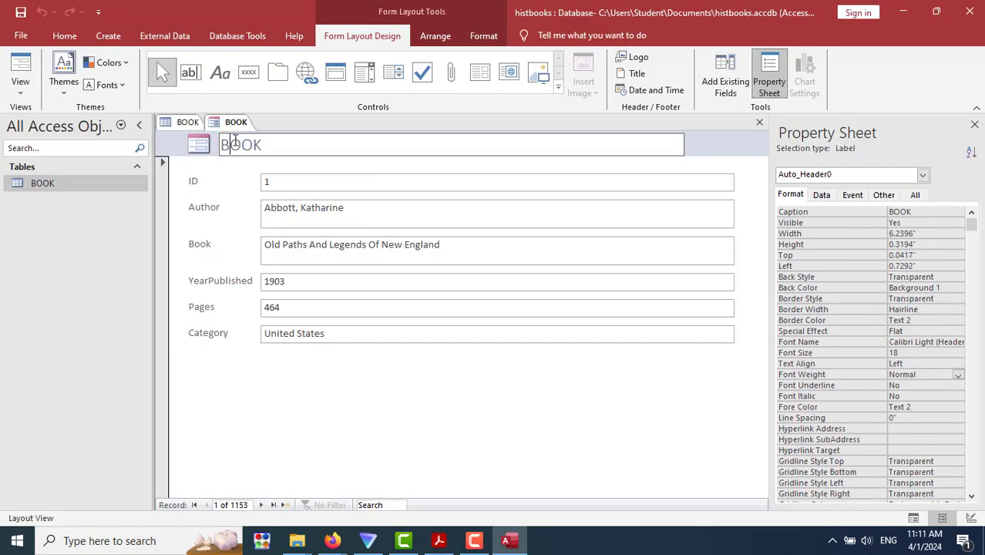
pyautogui.doubleClick(234, 144)
pyautogui.write('History Book')
pyautogui.hotkey('alt', 'Tab')
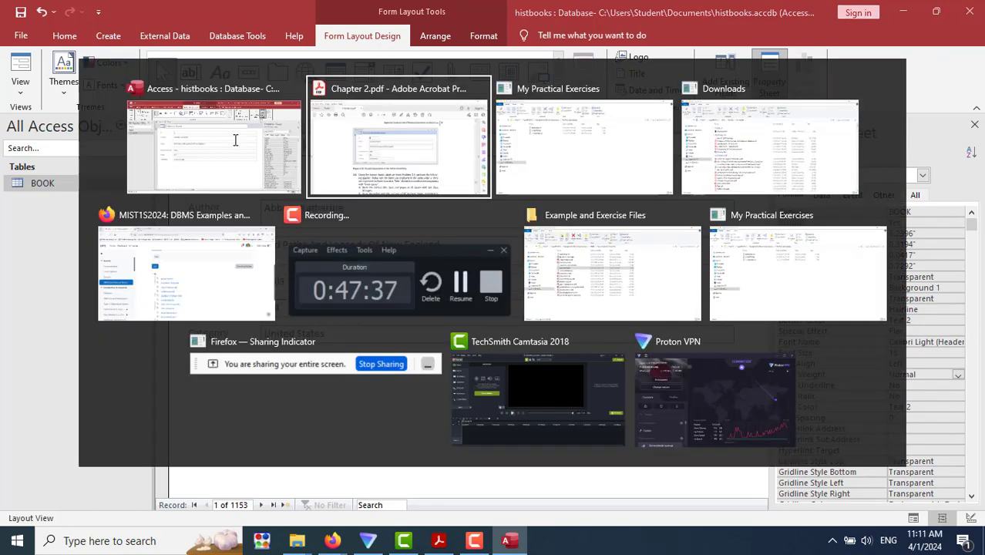
pyautogui.hotkey('alt', 'Tab')
pyautogui.write('D')
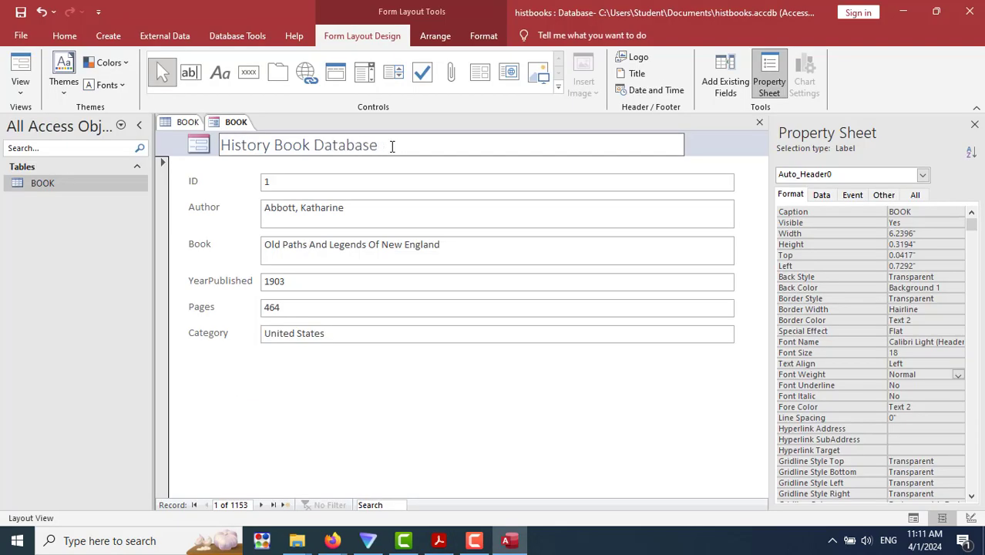
# Set the font weight of the form's header title to Bold.
pyautogui.moveTo(391, 147); pyautogui.dragTo(220, 146)
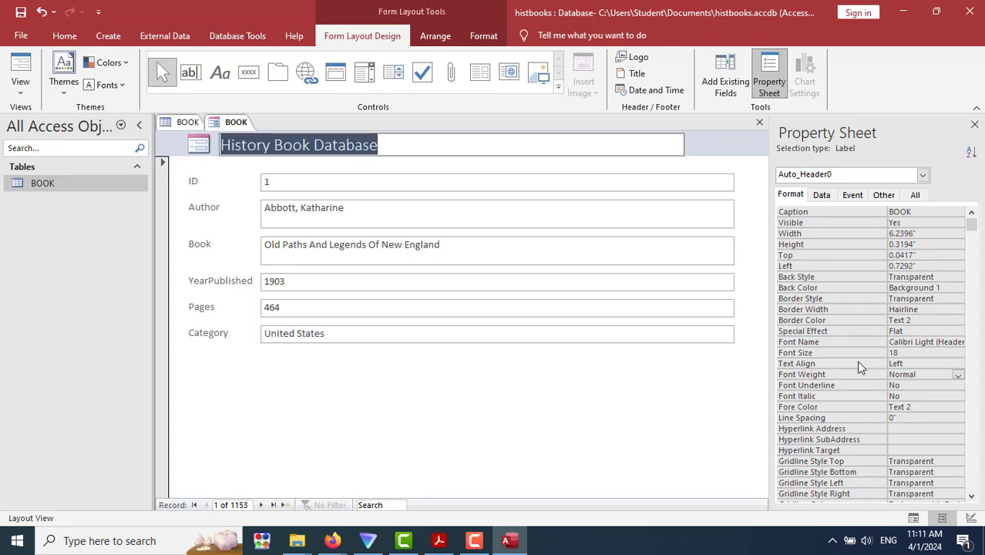
pyautogui.click(957, 375)
pyautogui.click(924, 446)
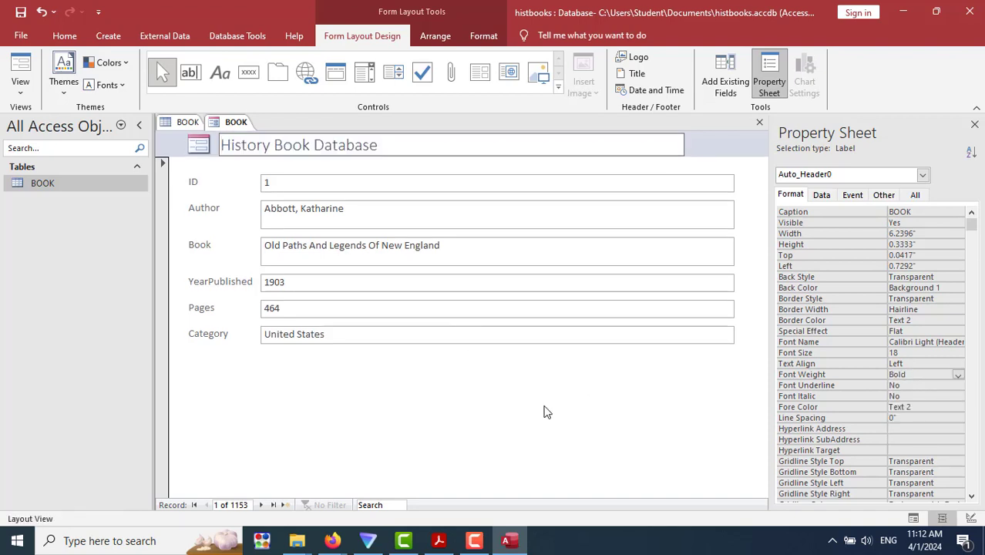
pyautogui.click(350, 295)
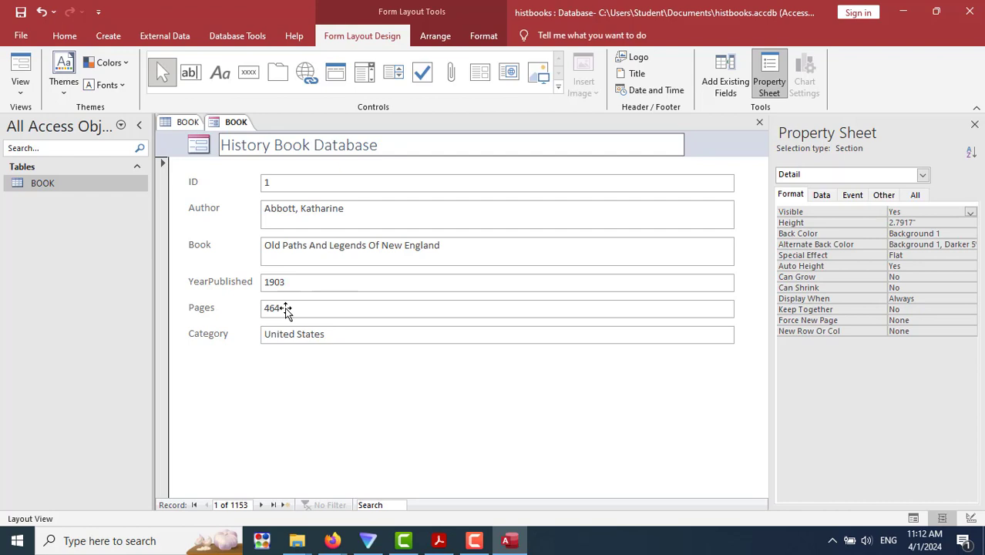
# Change the form's YearPublished label to "Publication Year", checking the wording against Figure 2.23 in Acrobat.
pyautogui.click(225, 284)
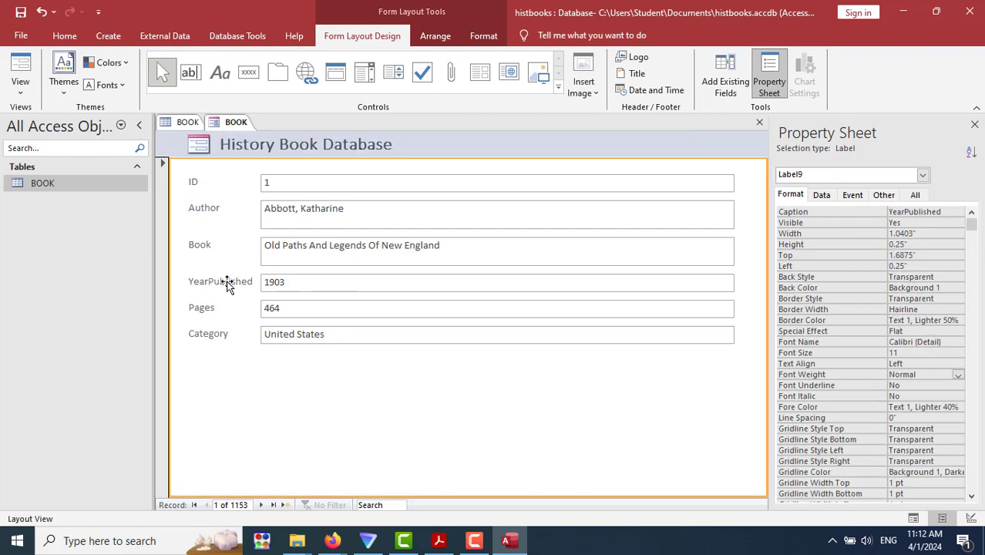
pyautogui.click(226, 283)
pyautogui.doubleClick(228, 282)
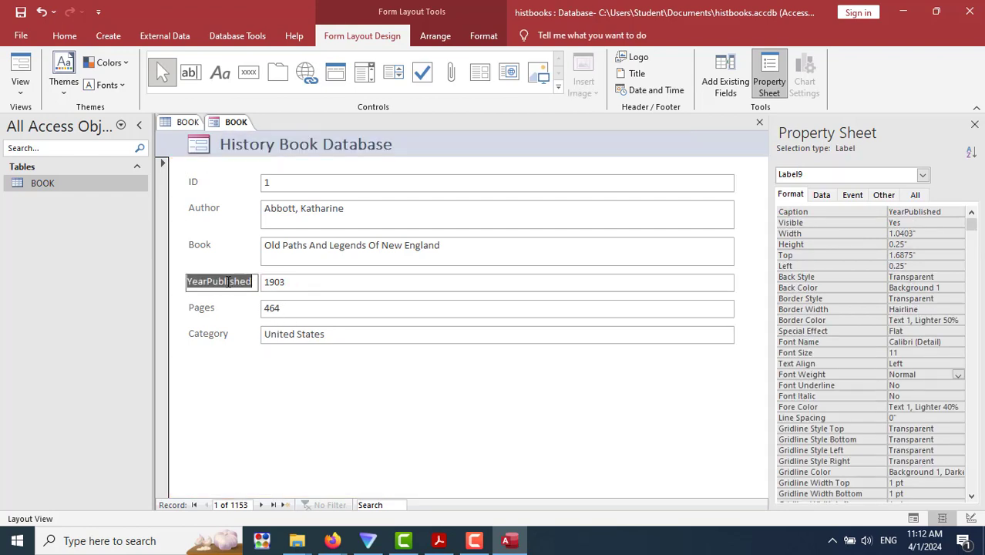
pyautogui.hotkey('alt', 'Tab')
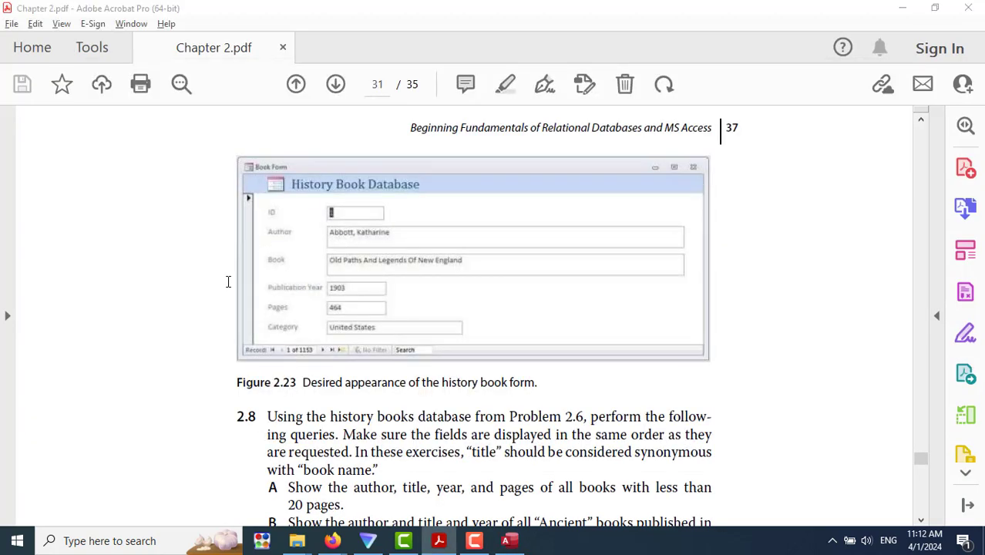
pyautogui.hotkey('alt', 'Tab')
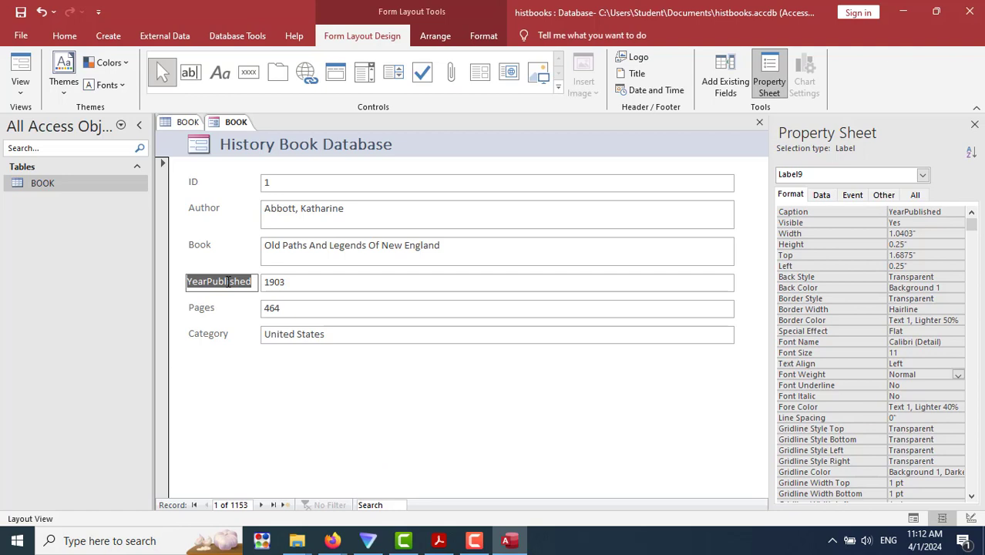
pyautogui.write('Publication')
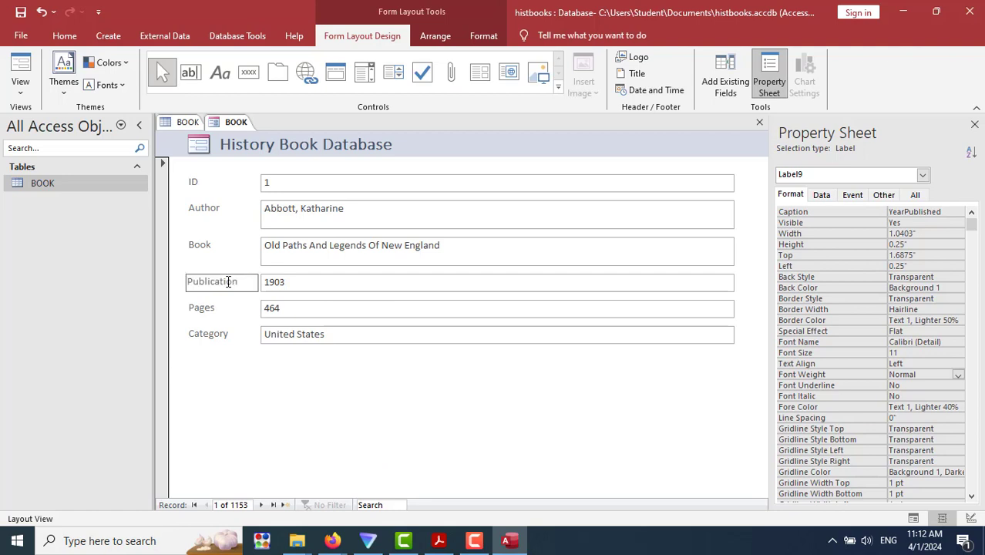
pyautogui.write(' Year')
pyautogui.click(276, 396)
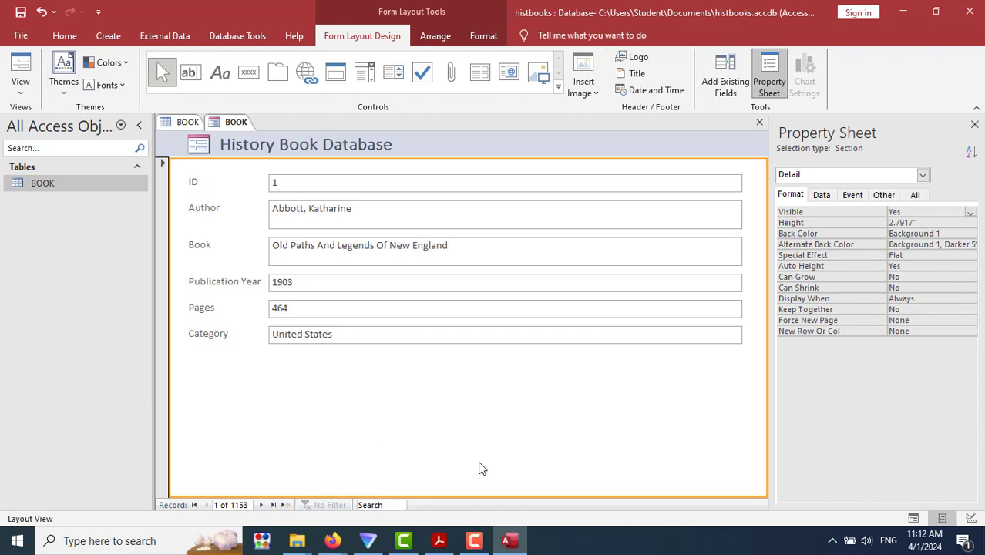
# Show the form in Form View, browse through the first five records, and read exercise 2.8 in Acrobat.
pyautogui.click(25, 94)
pyautogui.click(45, 128)
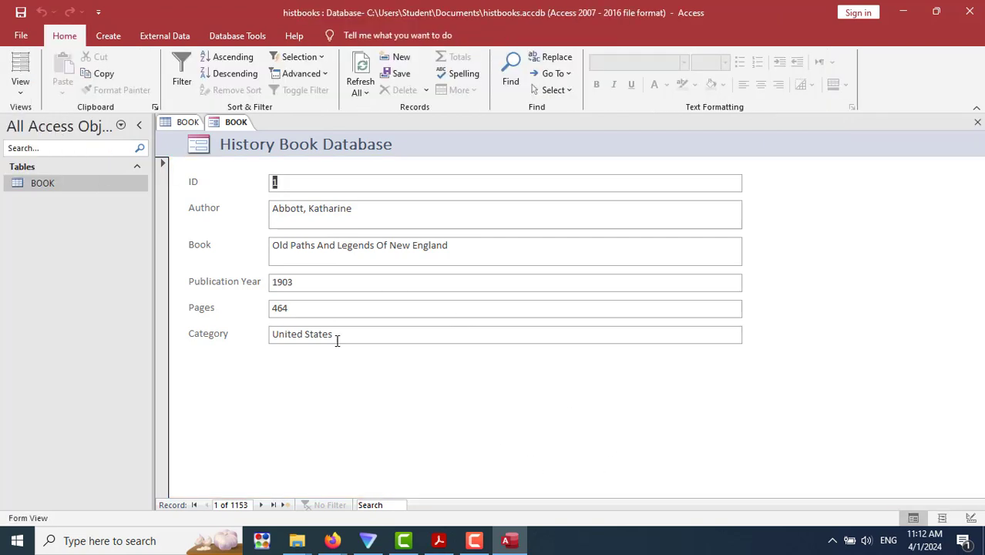
pyautogui.click(262, 505)
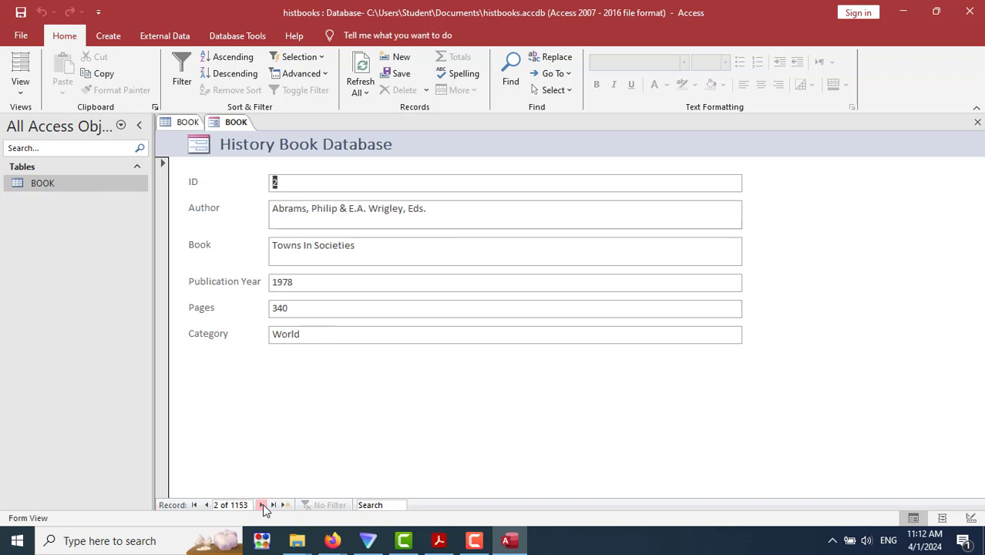
pyautogui.click(262, 505)
pyautogui.click(262, 504)
pyautogui.click(262, 504)
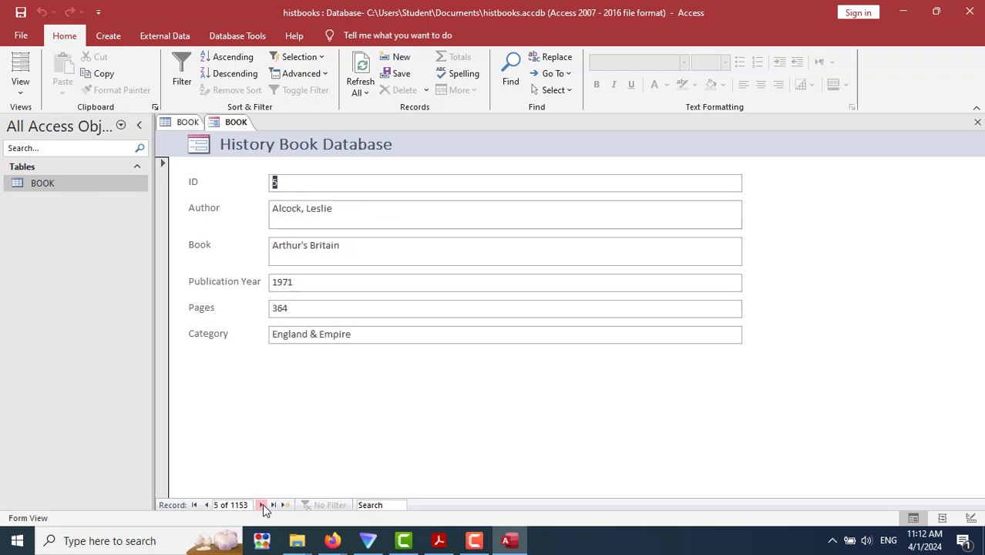
pyautogui.hotkey('alt', 'Tab')
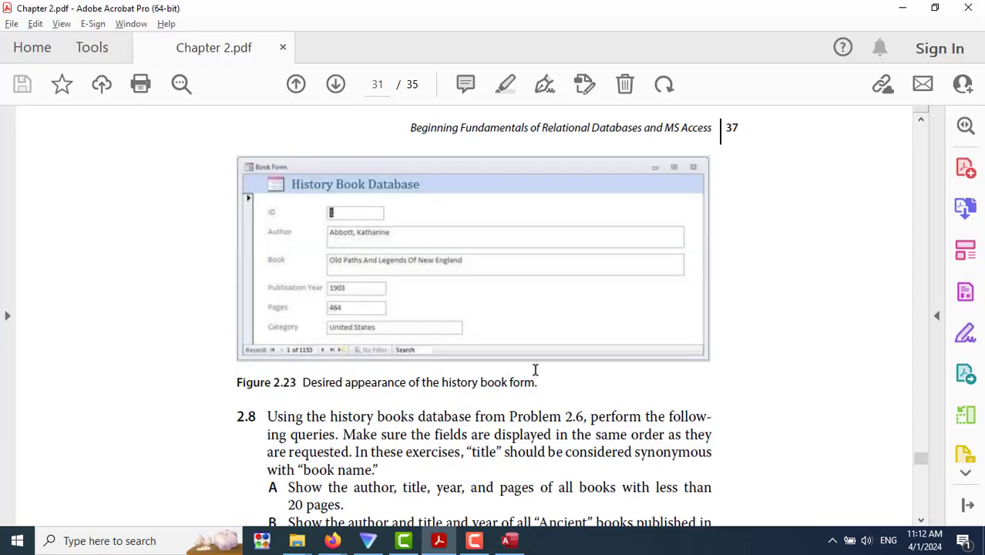
pyautogui.scroll(-4, 755, 356)
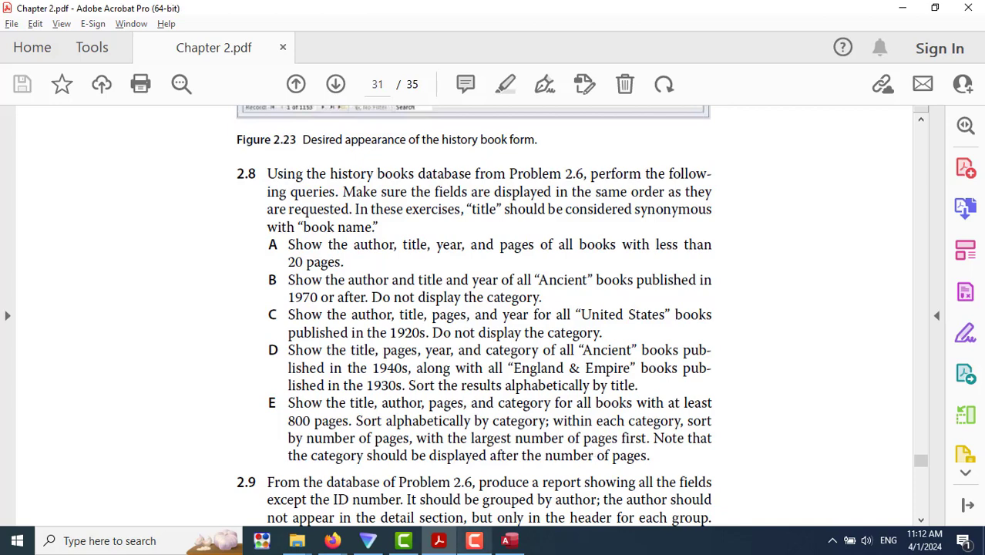
# Return to Access and close the form, saving its design under the name HISTORY_BOOK.
pyautogui.click(509, 540)
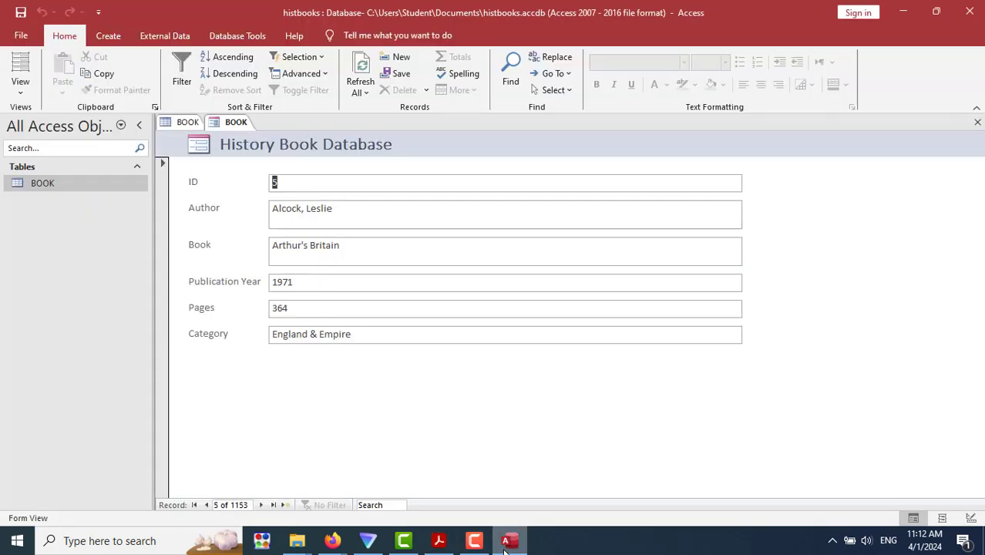
pyautogui.rightClick(237, 123)
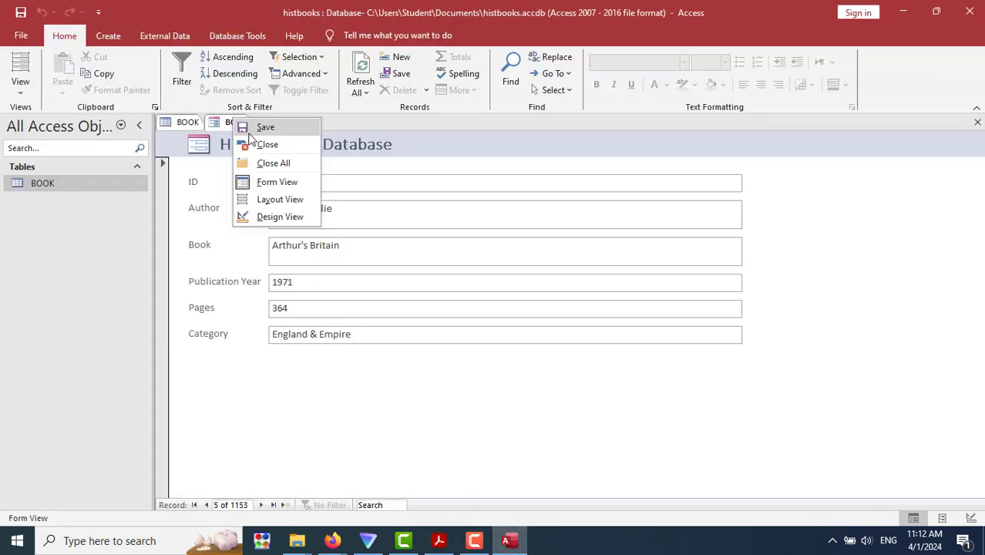
pyautogui.click(259, 144)
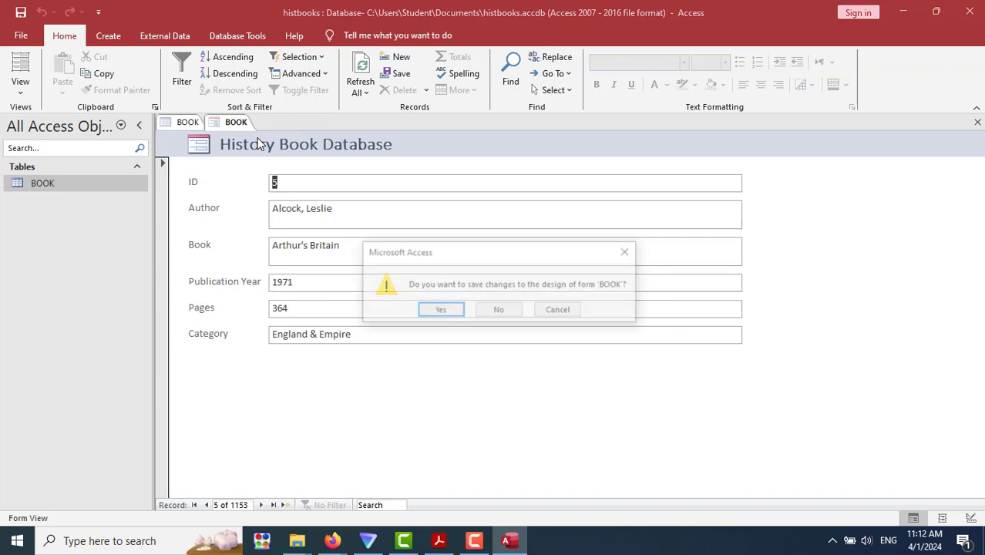
pyautogui.click(440, 311)
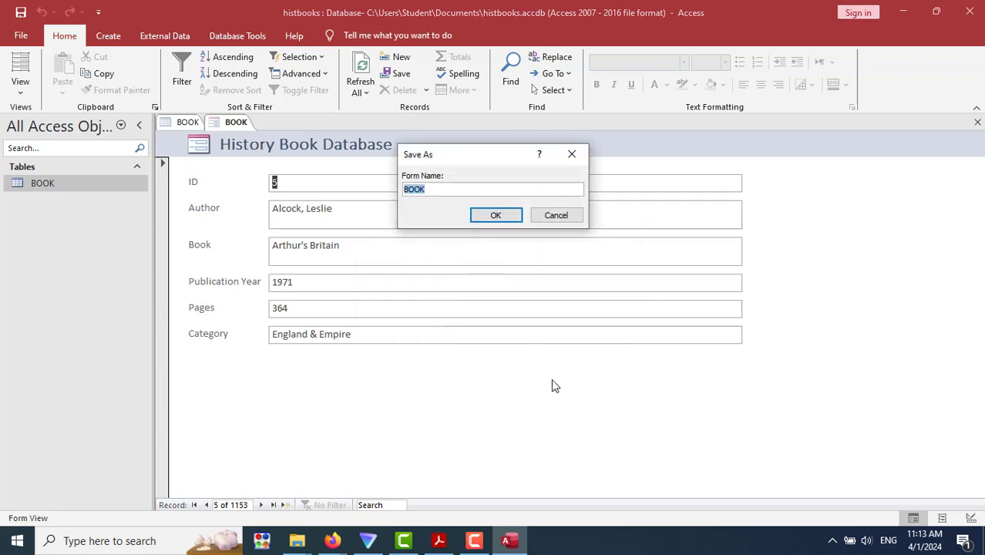
pyautogui.write('H')
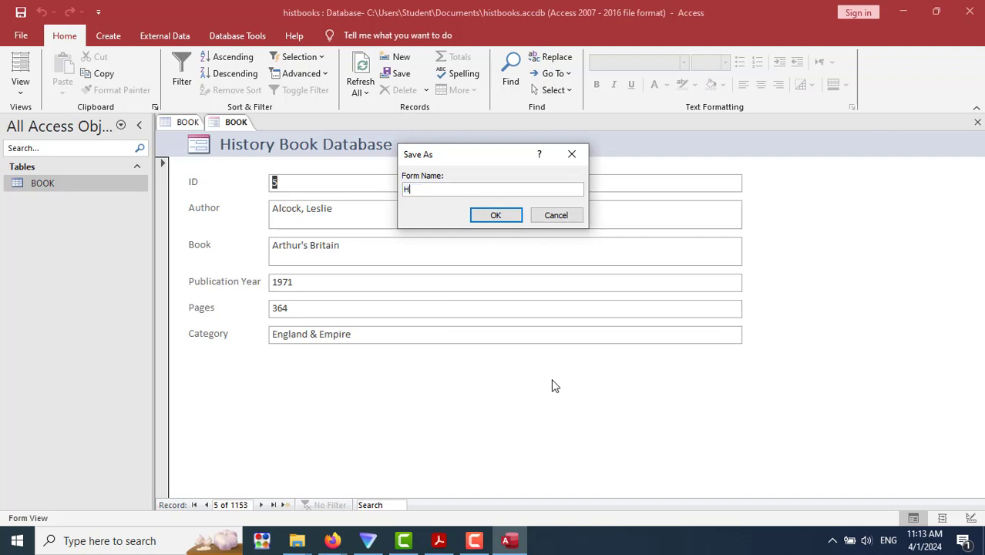
pyautogui.write('iISTORYB')
pyautogui.press('BackSpace')
pyautogui.write('_BOOK')
pyautogui.press('Return')
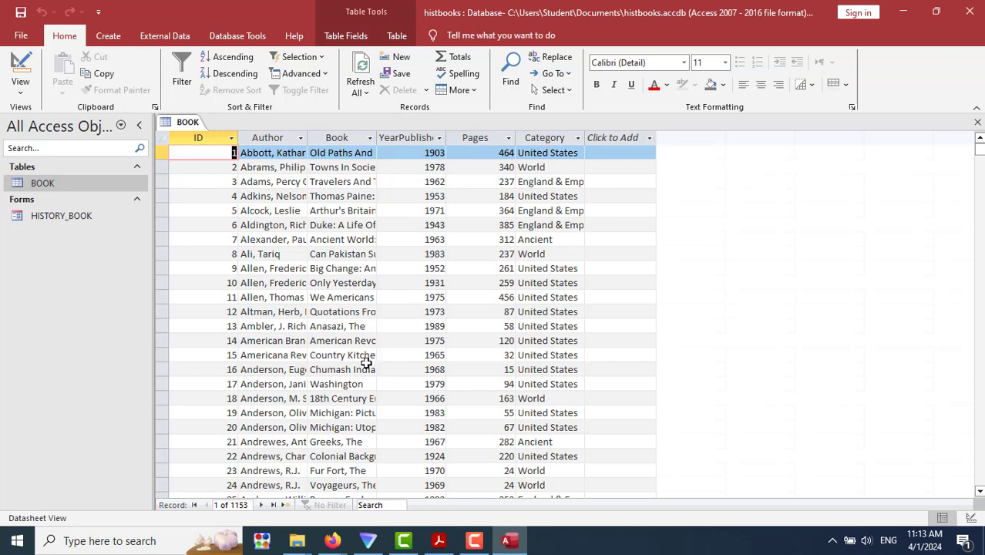
# Start a Simple Query Wizard query on the BOOK table and add the Author field, checking exercise 2.8 A in Acrobat.
pyautogui.click(108, 36)
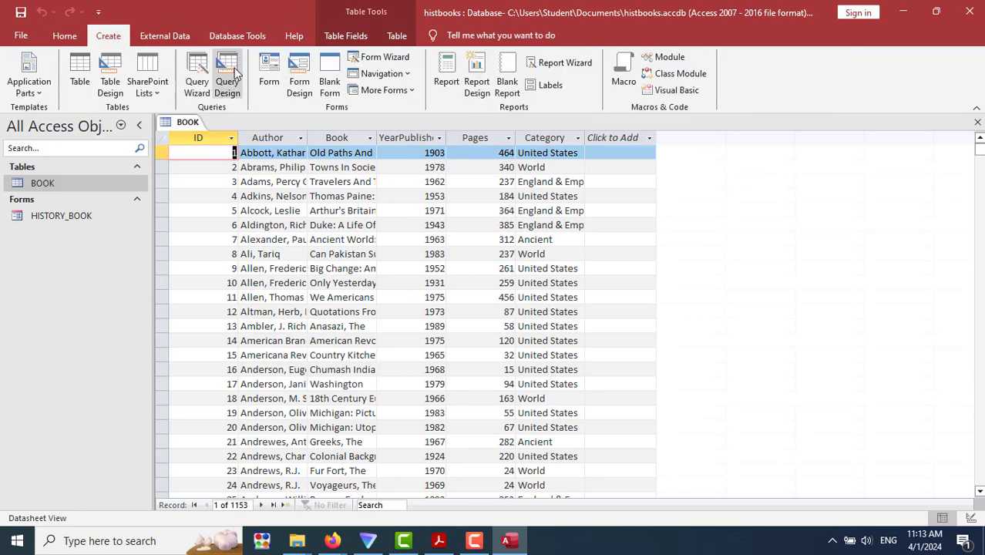
pyautogui.click(196, 77)
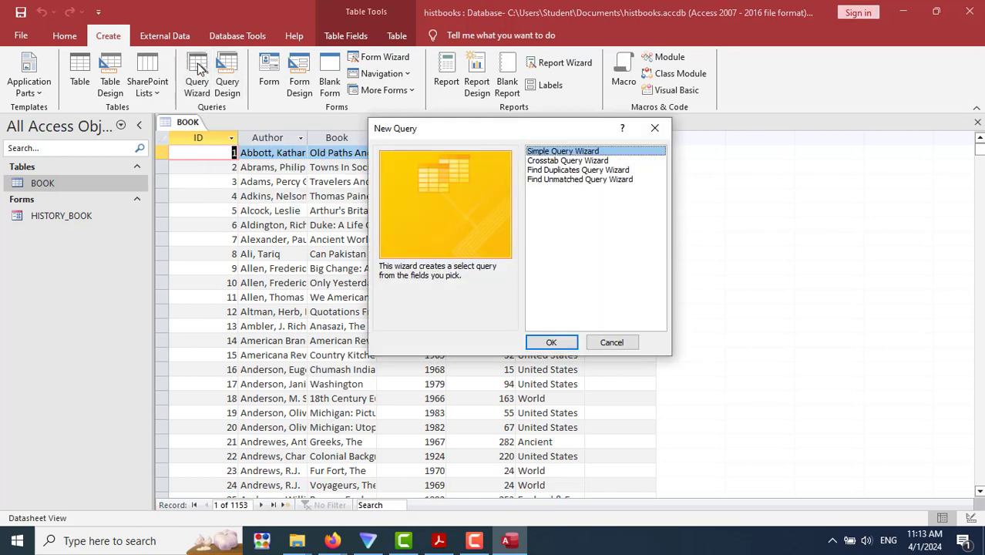
pyautogui.click(546, 342)
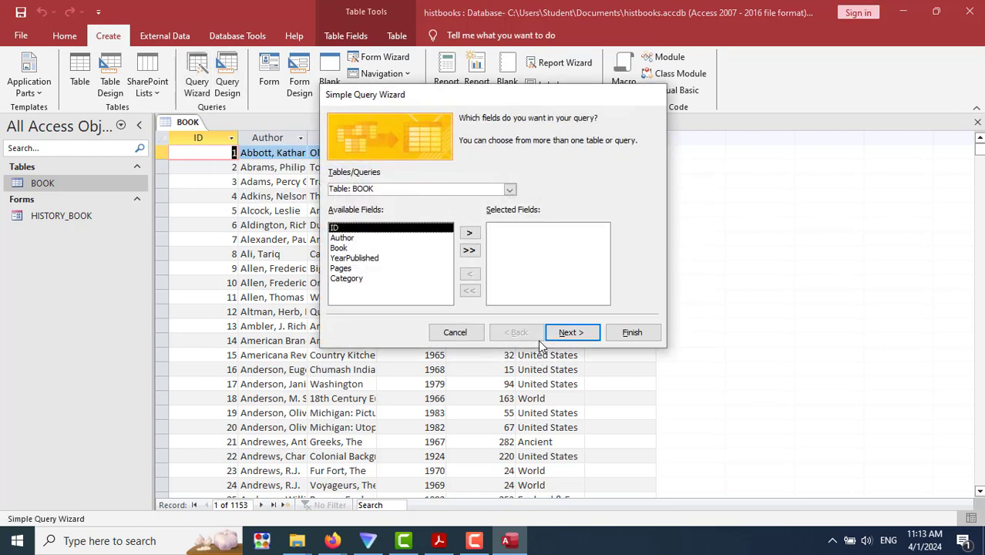
pyautogui.hotkey('alt', 'Tab')
pyautogui.click(359, 189)
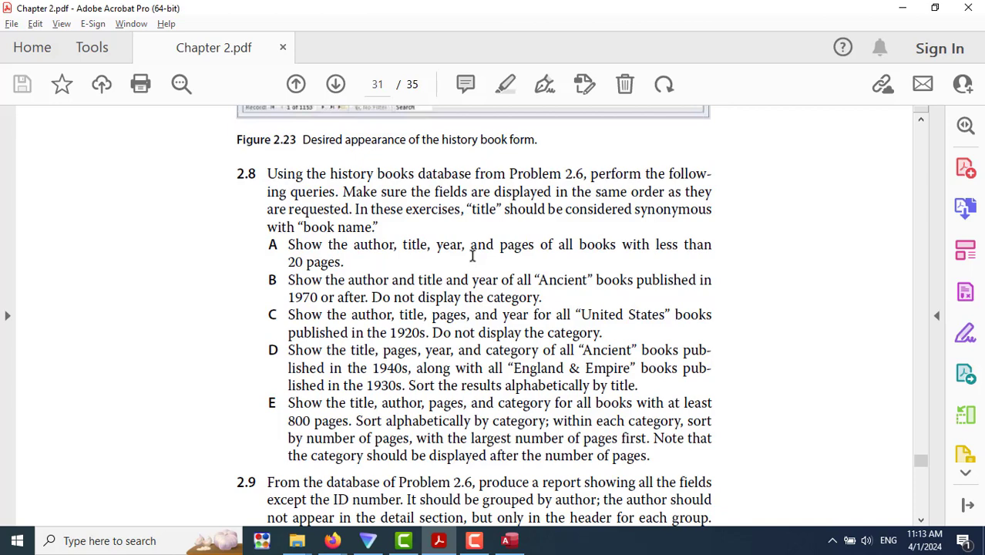
pyautogui.hotkey('alt', 'Tab')
pyautogui.click(354, 238)
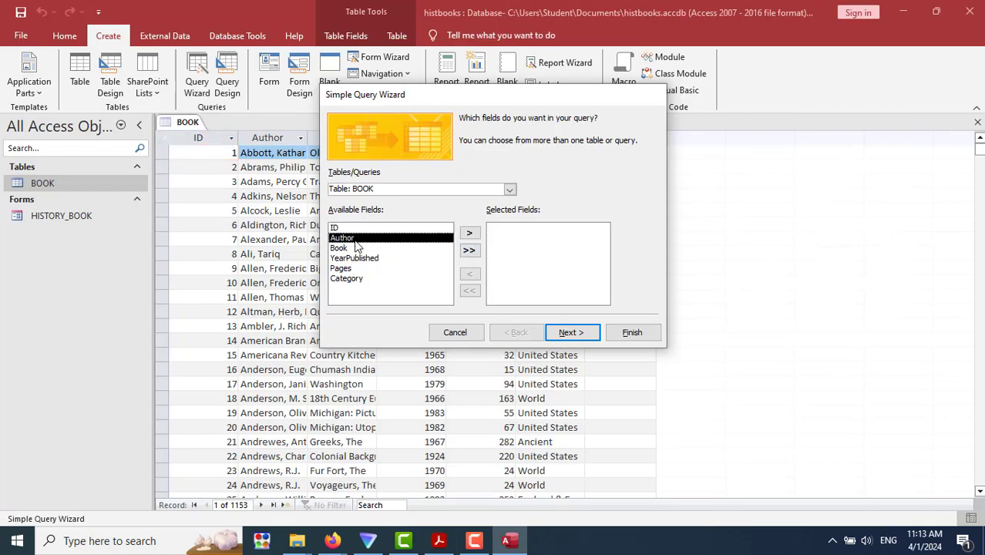
pyautogui.click(471, 233)
# Add the Book, YearPublished and Pages fields to the query in that order, checking them against exercise 2.8 A in Acrobat.
pyautogui.hotkey('alt', 'Tab')
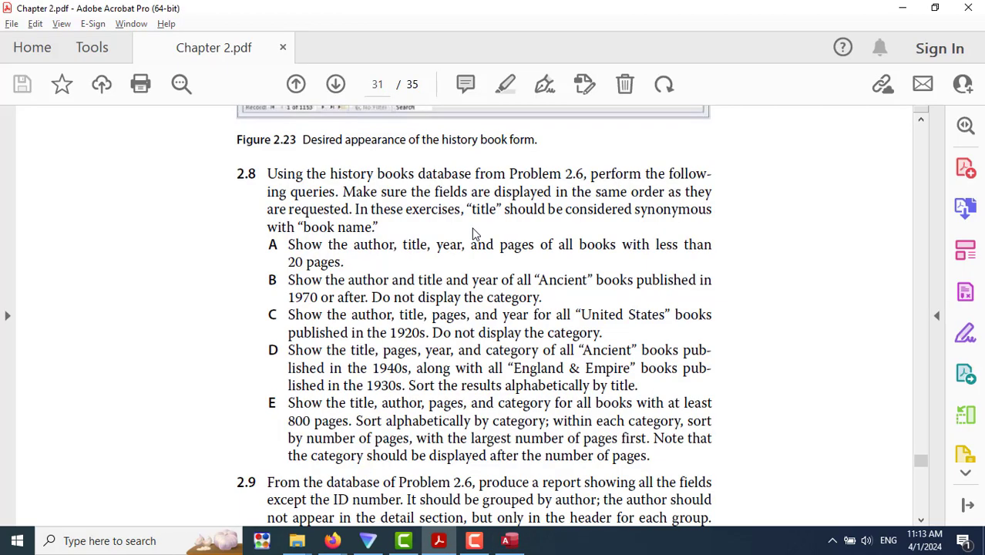
pyautogui.hotkey('alt', 'Tab')
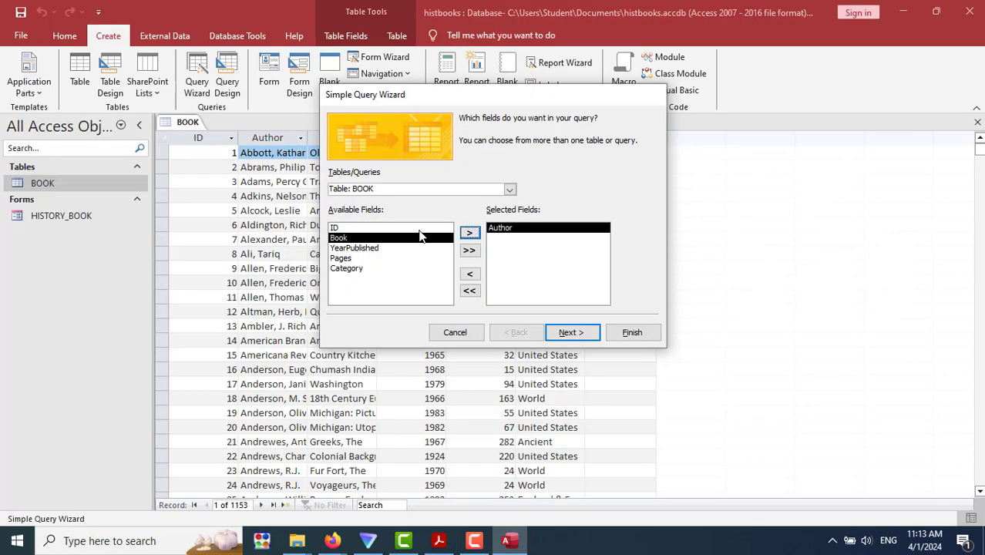
pyautogui.click(468, 233)
pyautogui.hotkey('alt', 'Tab')
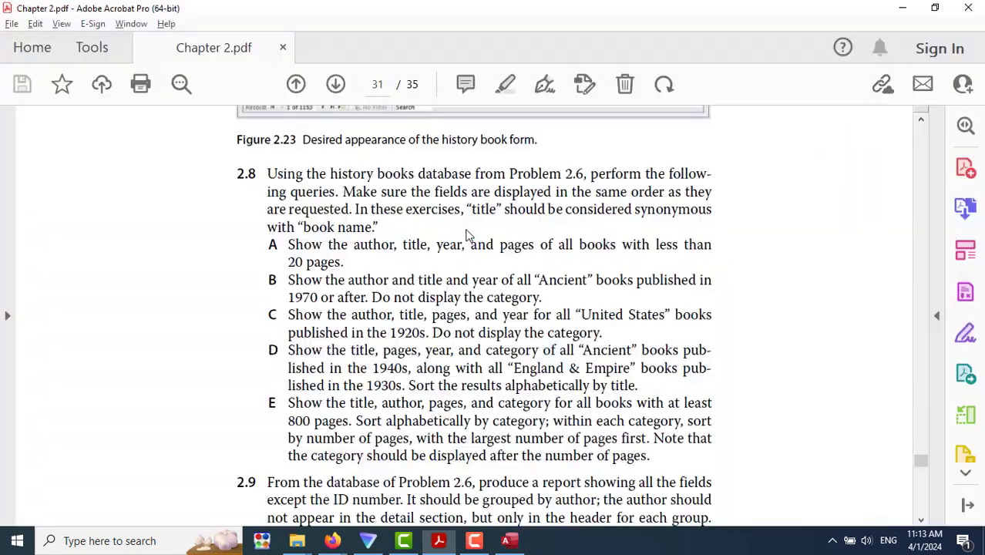
pyautogui.hotkey('alt', 'Tab')
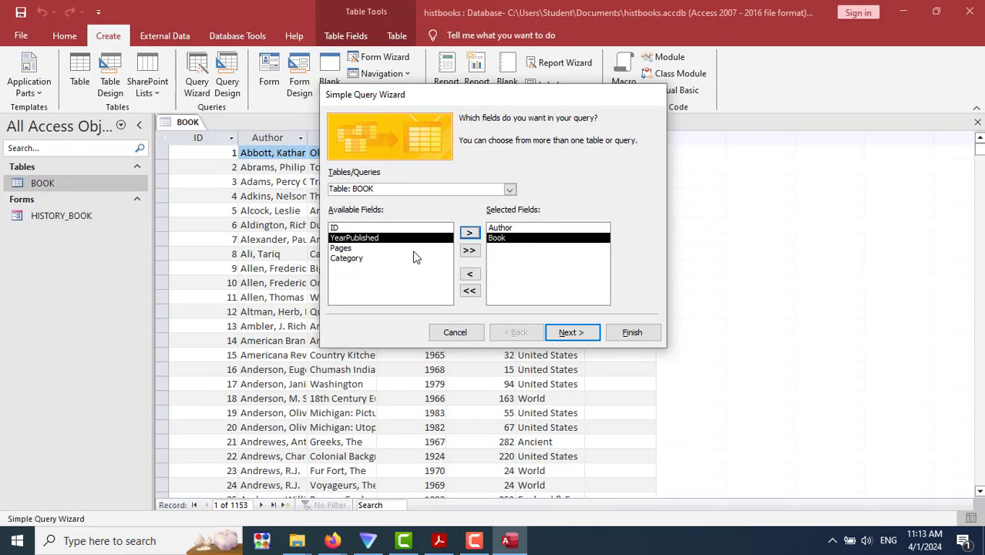
pyautogui.click(468, 232)
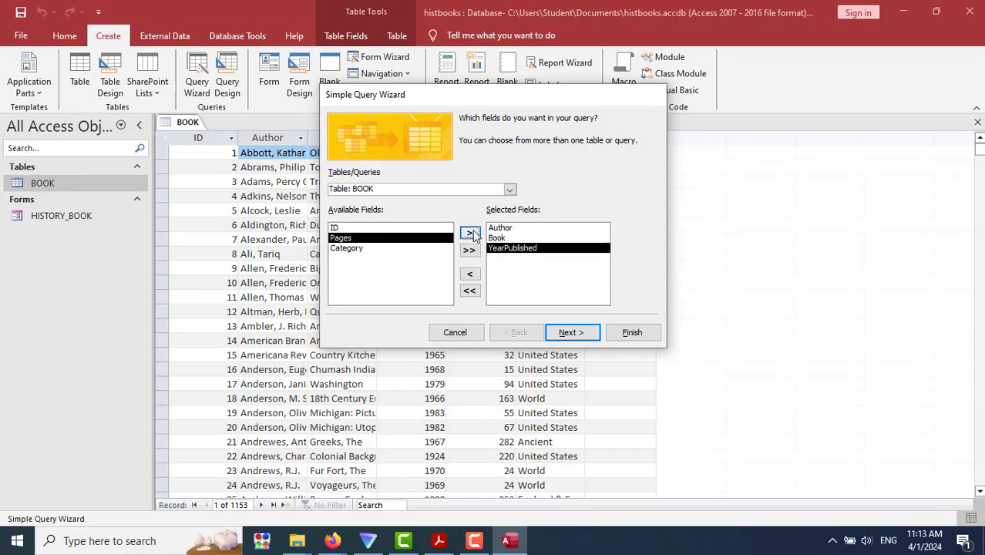
pyautogui.hotkey('alt', 'Tab')
pyautogui.hotkey('alt', 'Tab')
pyautogui.click(469, 235)
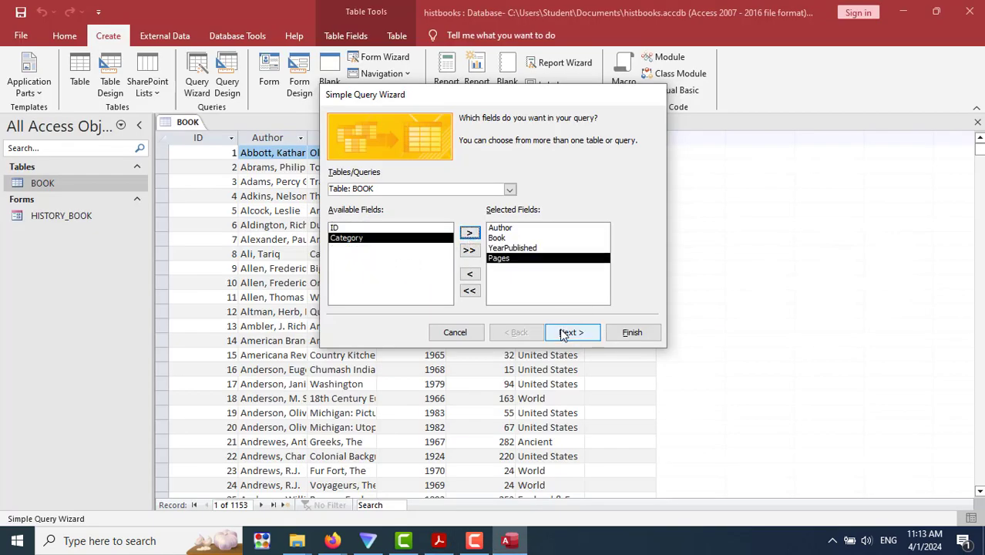
pyautogui.click(567, 334)
pyautogui.hotkey('alt', 'Tab')
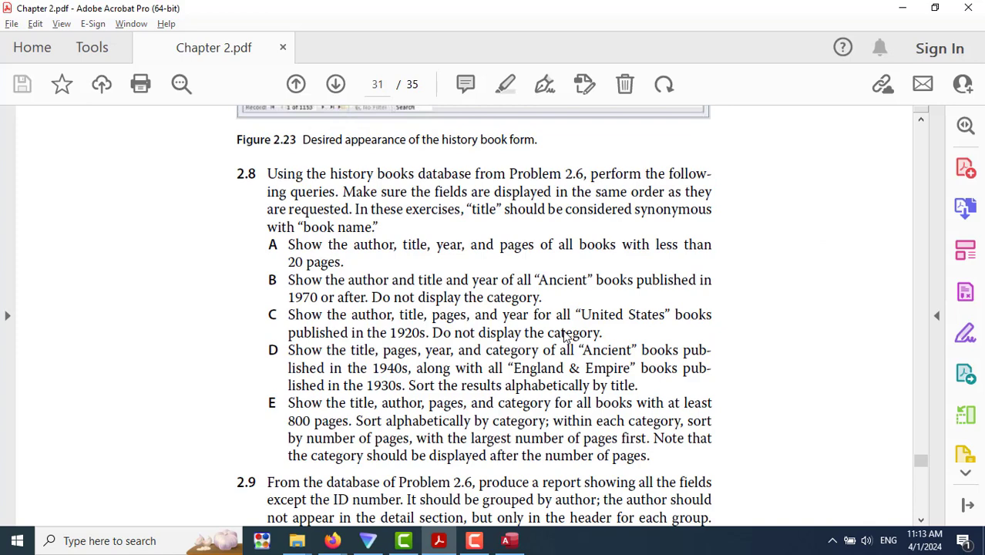
pyautogui.hotkey('alt', 'Tab')
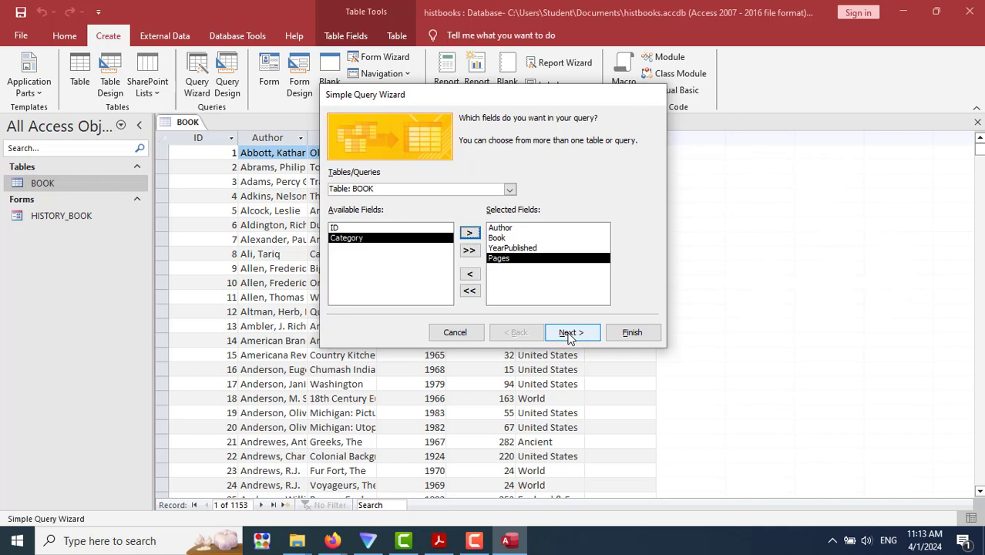
# Keep the wizard's detail settings, title the query "20 Pages Or Less" and finish it, opening its results.
pyautogui.click(570, 336)
pyautogui.click(571, 337)
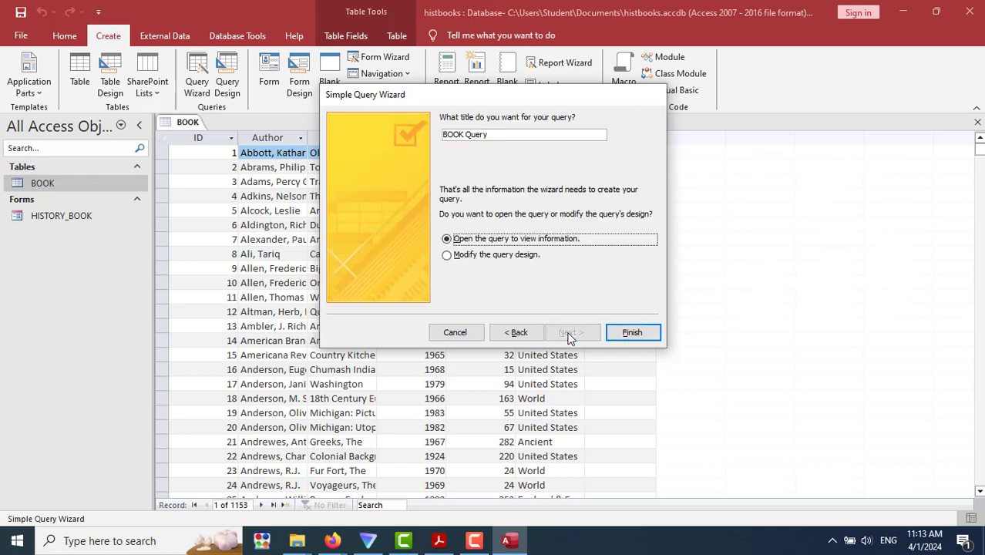
pyautogui.hotkey('alt', 'Tab')
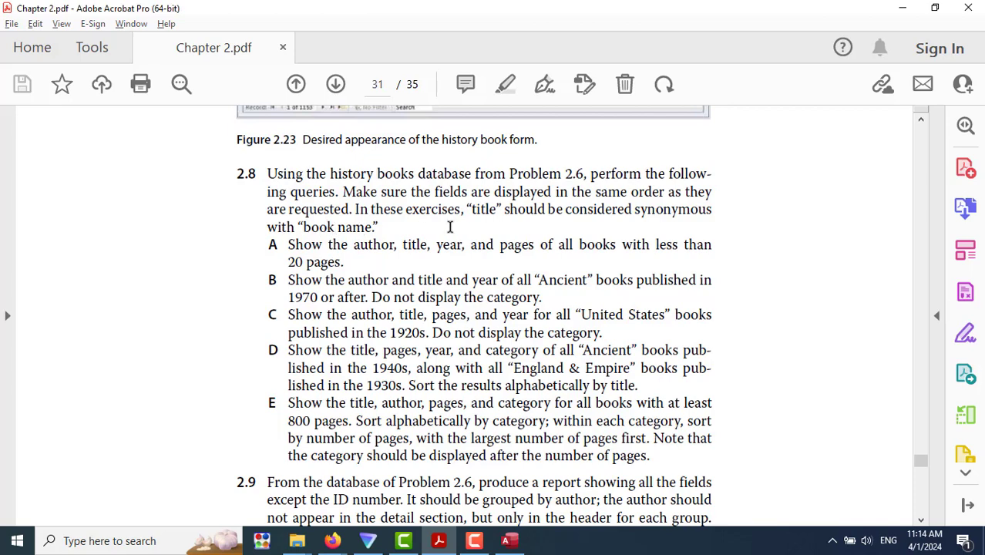
pyautogui.hotkey('alt', 'Tab')
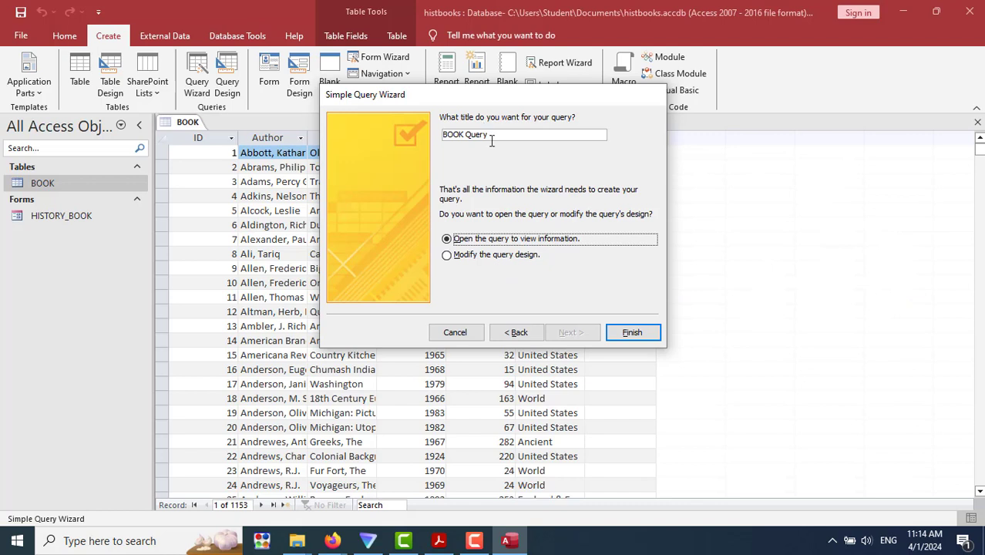
pyautogui.moveTo(494, 136); pyautogui.dragTo(429, 138)
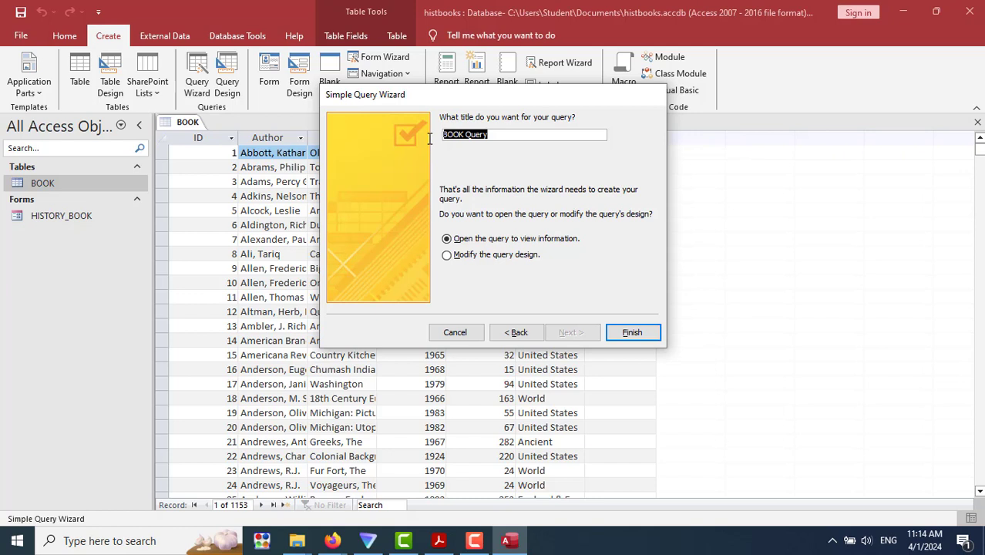
pyautogui.press('BackSpace')
pyautogui.write('20')
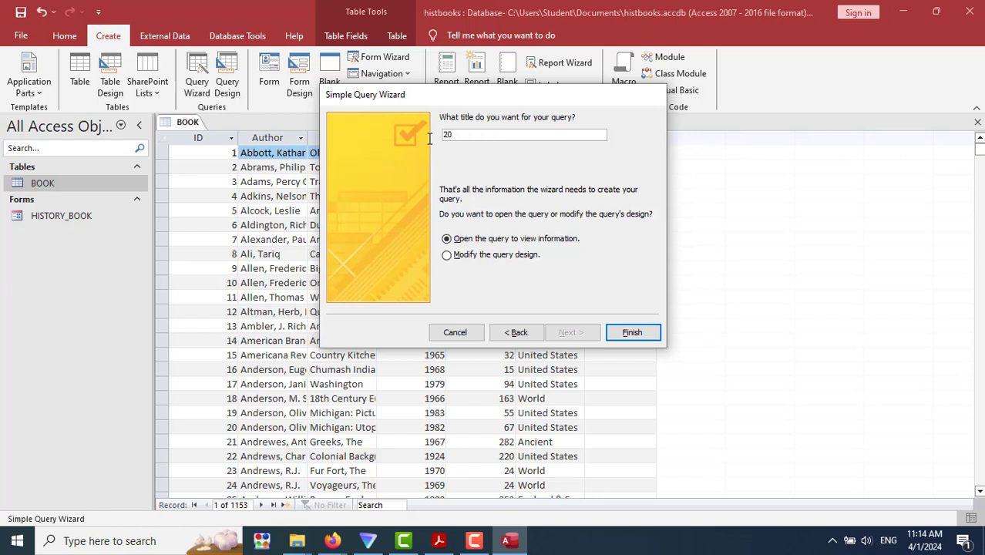
pyautogui.write(' Pages Or Less')
pyautogui.click(617, 334)
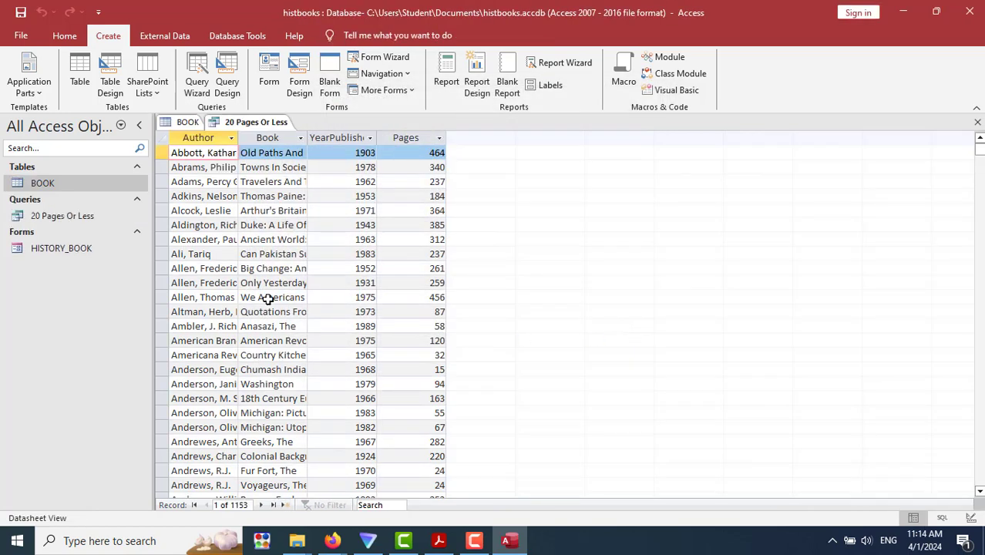
# Try to rename the "20 Pages Or Less" query while it is open.
pyautogui.click(55, 216)
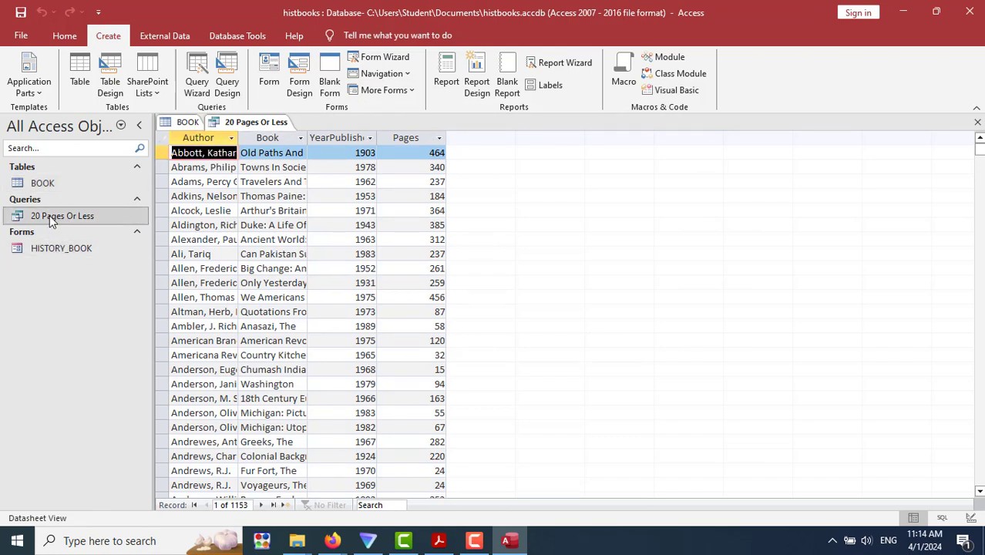
pyautogui.rightClick(51, 220)
pyautogui.click(68, 294)
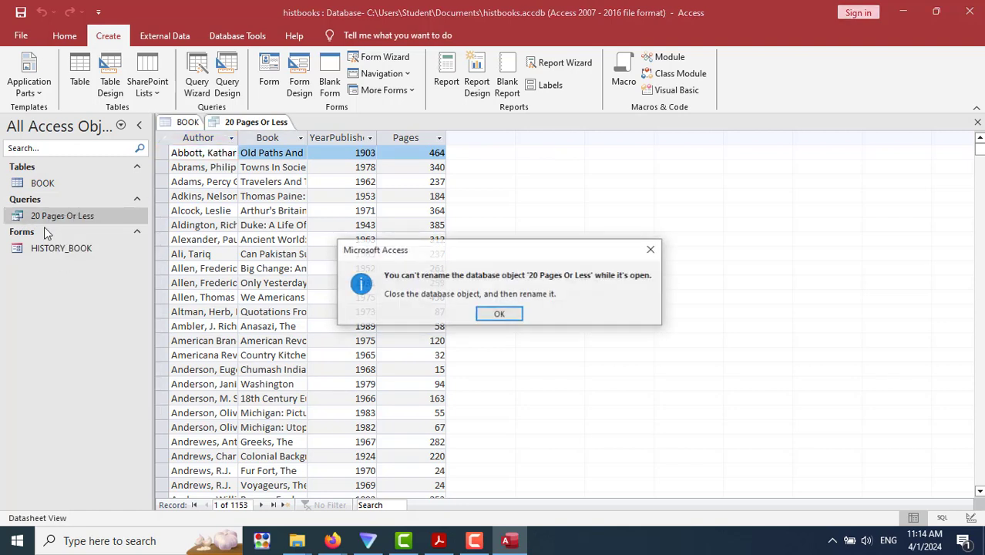
pyautogui.click(498, 313)
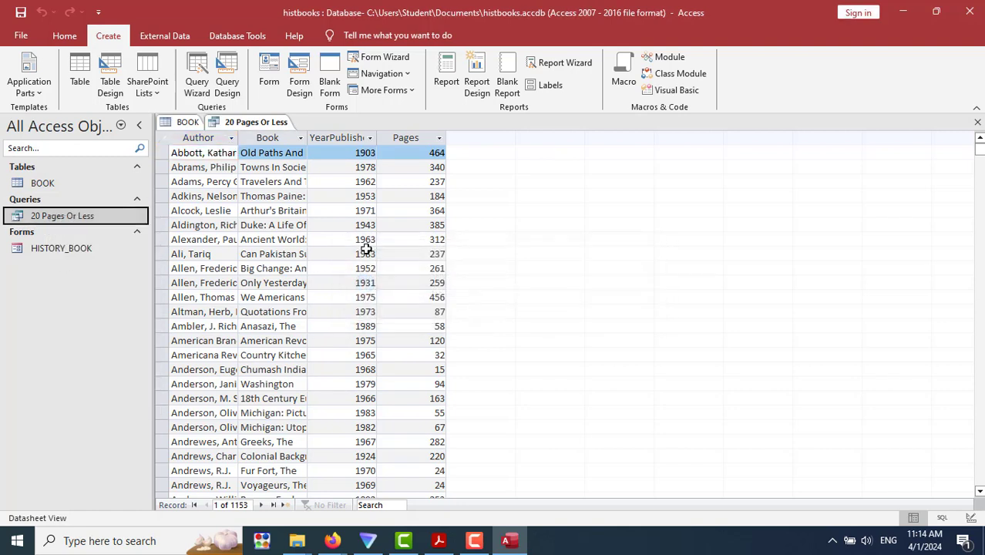
# Close the "20 Pages Or Less" query and rename it "20 PAGES_OR_LESS".
pyautogui.rightClick(248, 125)
pyautogui.click(282, 149)
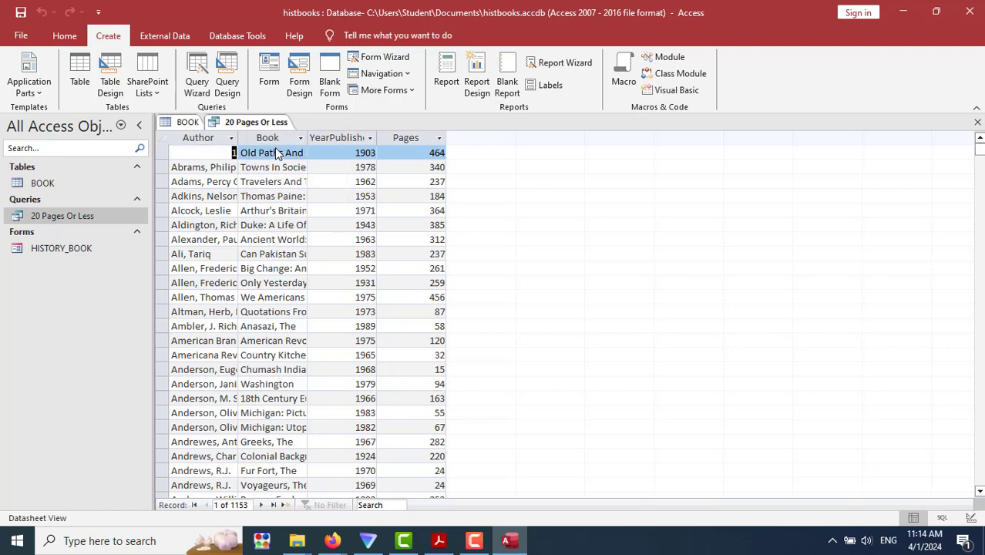
pyautogui.rightClick(62, 219)
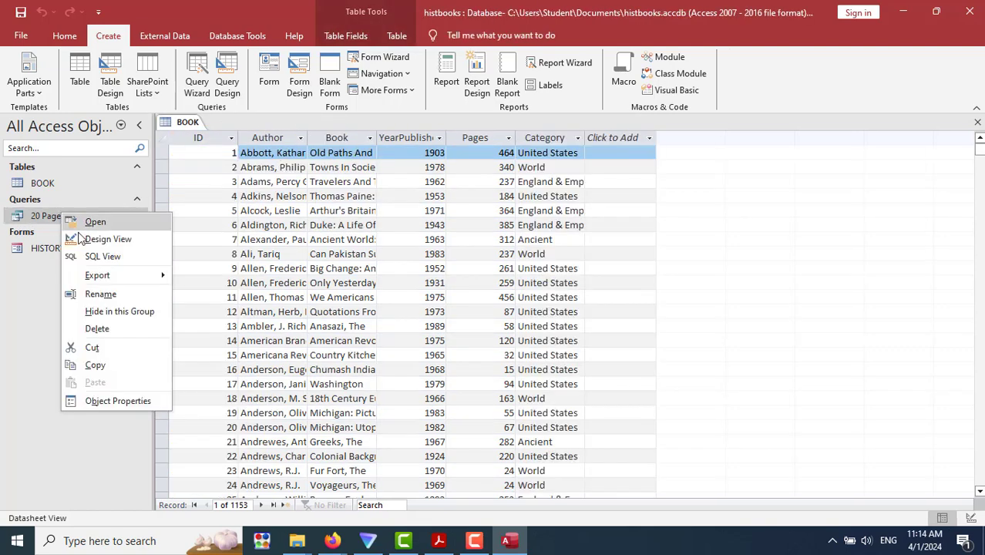
pyautogui.click(100, 294)
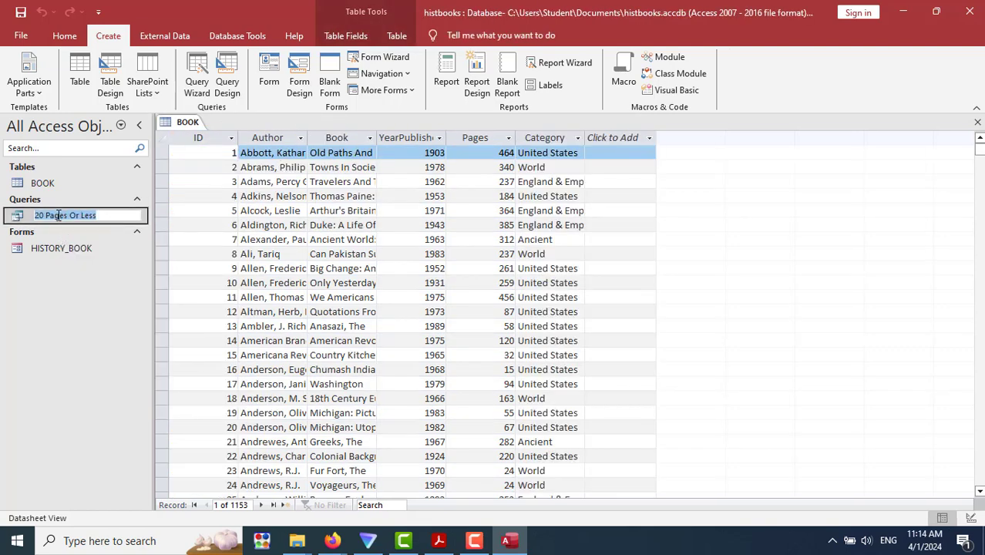
pyautogui.doubleClick(57, 215)
pyautogui.hotkey('shift', 'End')
pyautogui.write('PAGES')
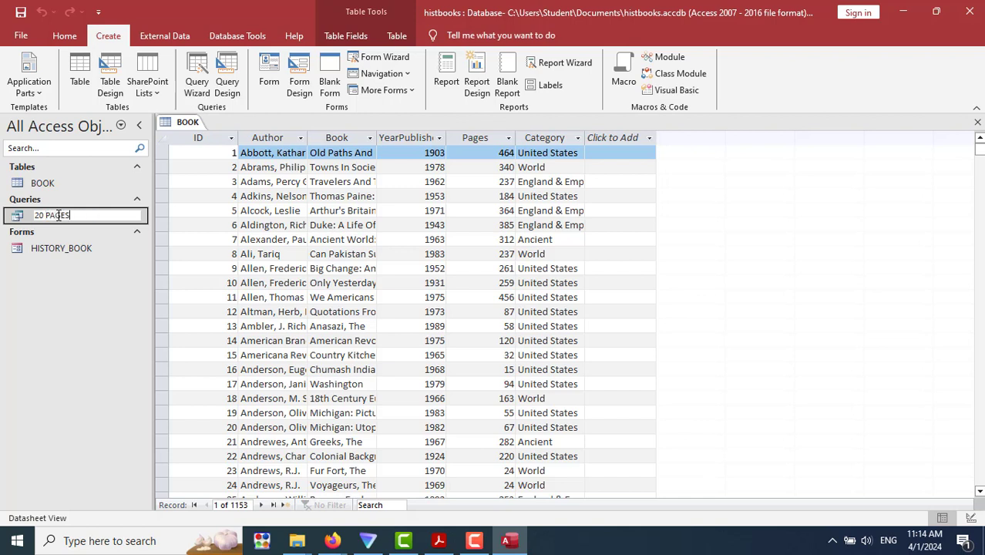
pyautogui.write('_OR_LESS')
pyautogui.press('Return')
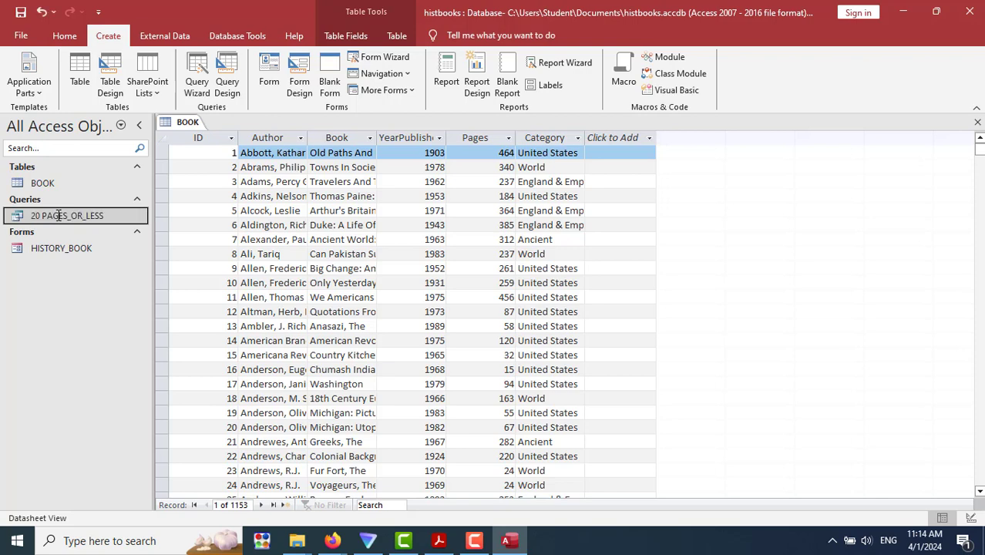
# Reread exercise 2.8 A in Acrobat, return to Access, and run the 20 PAGES_OR_LESS query with the criterion <=20 on Pages, set in Design View.
pyautogui.click(439, 541)
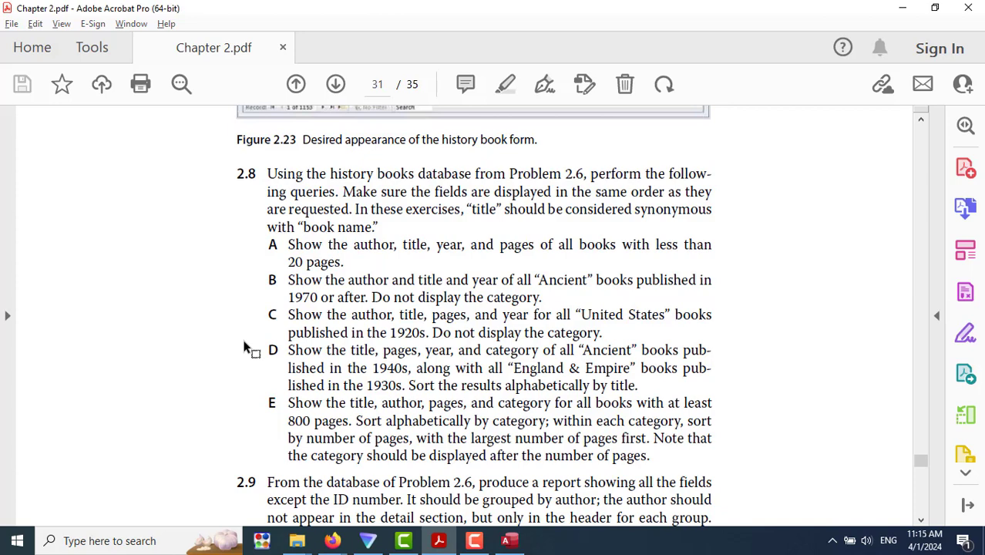
pyautogui.click(509, 541)
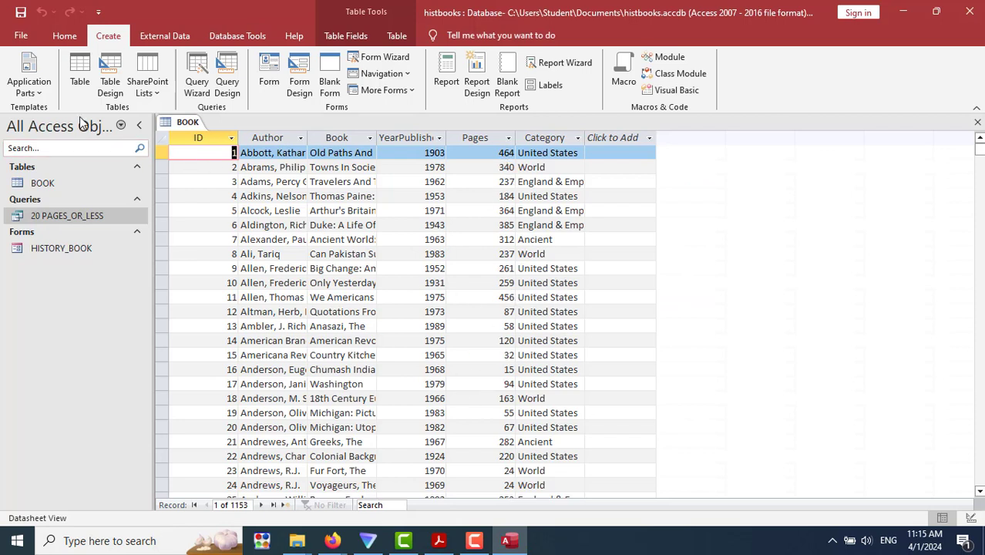
pyautogui.doubleClick(49, 217)
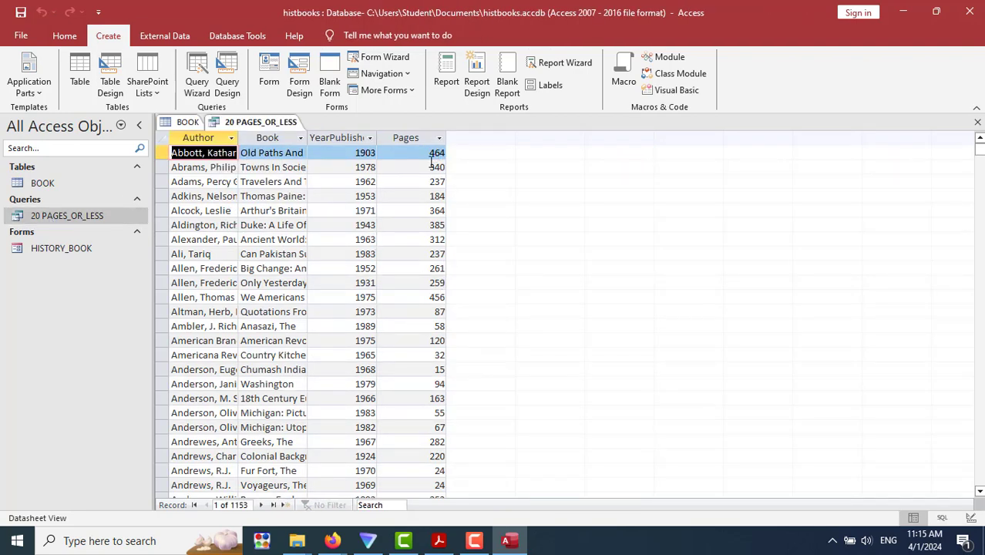
pyautogui.rightClick(249, 125)
pyautogui.click(299, 190)
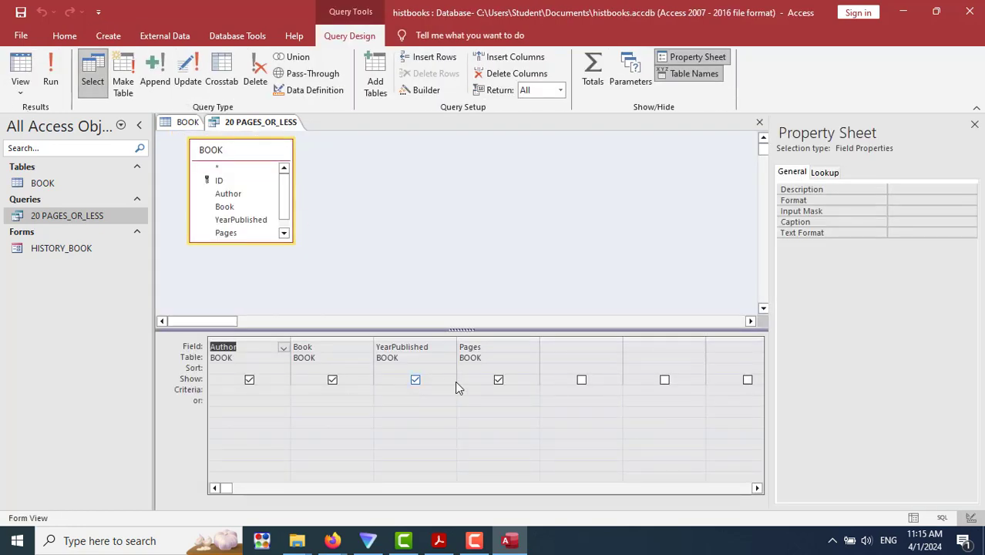
pyautogui.click(479, 390)
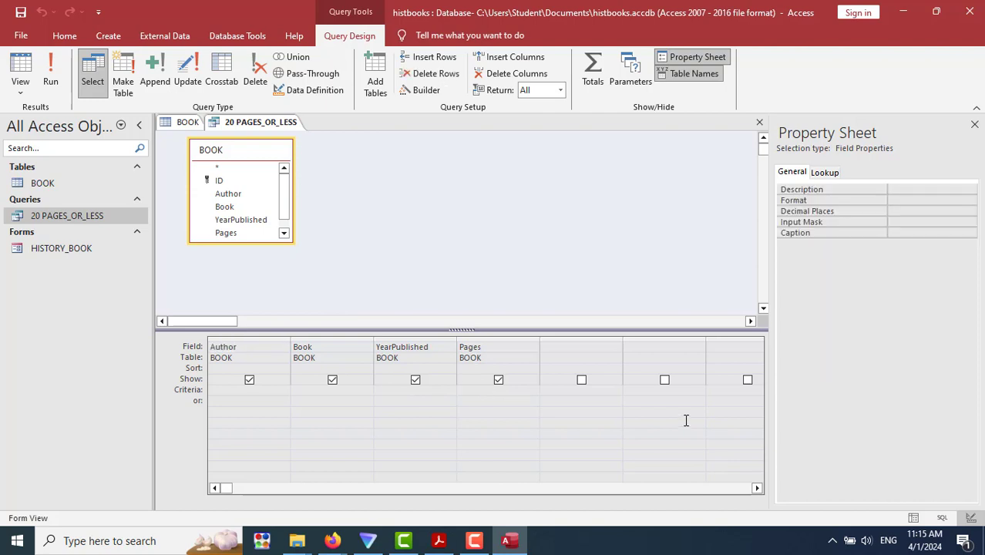
pyautogui.write('<=20')
pyautogui.click(51, 81)
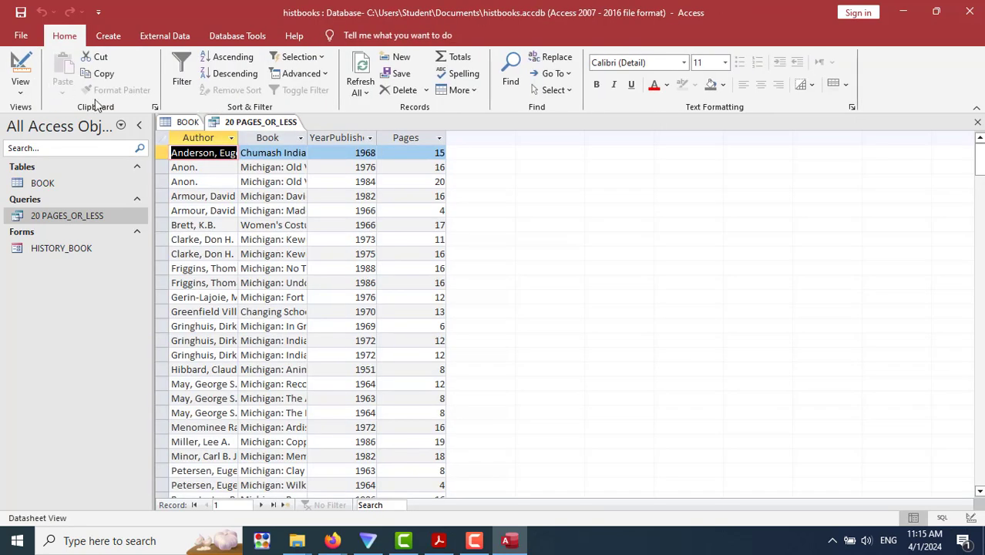
# Look through the Pages values in the query results and check them against exercise 2.8 A in Acrobat.
pyautogui.click(423, 155)
pyautogui.click(417, 177)
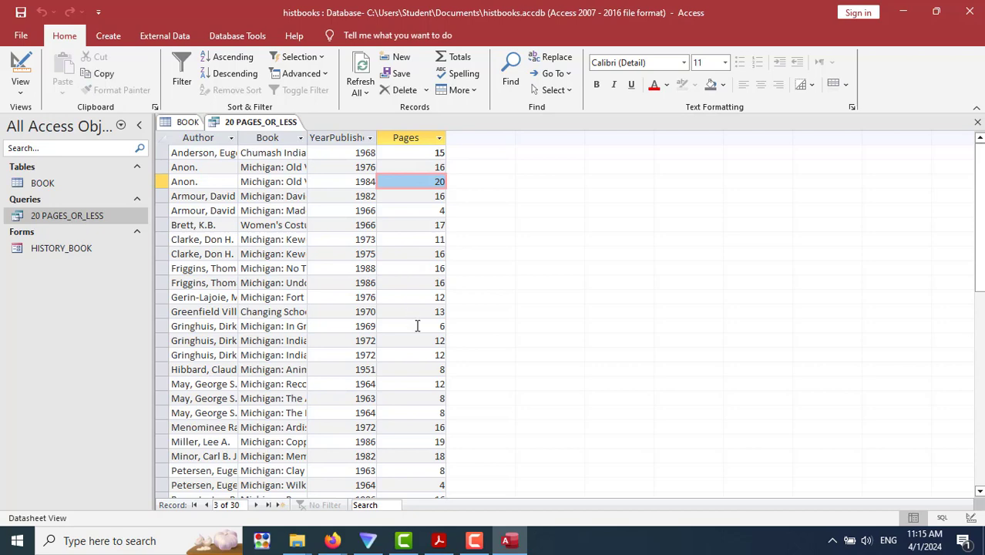
pyautogui.scroll(-3, 417, 326)
pyautogui.scroll(-5, 416, 326)
pyautogui.scroll(8, 416, 324)
pyautogui.click(436, 542)
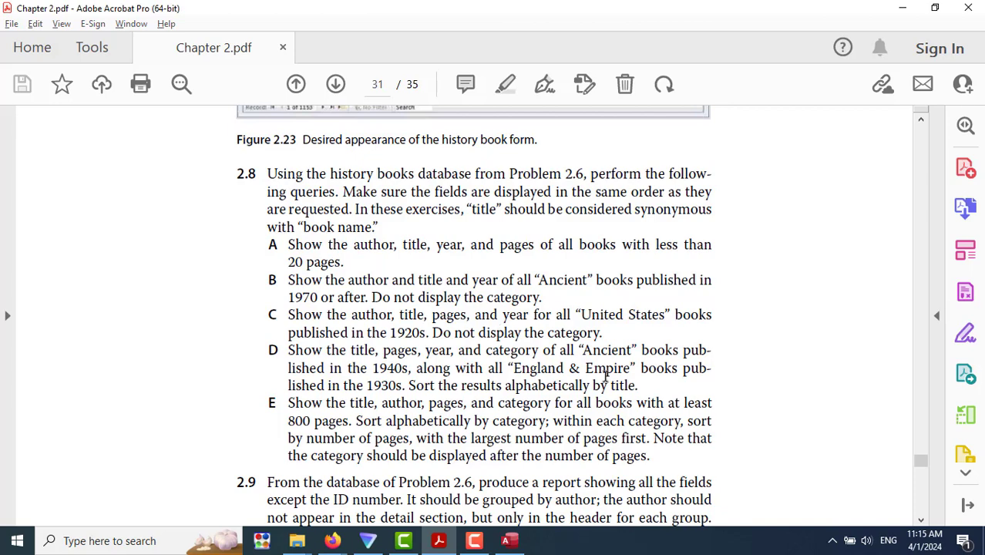
# Switch back to Access, save the 20 PAGES_OR_LESS query, and start a simple query in the wizard based on the BOOK table.
pyautogui.click(509, 543)
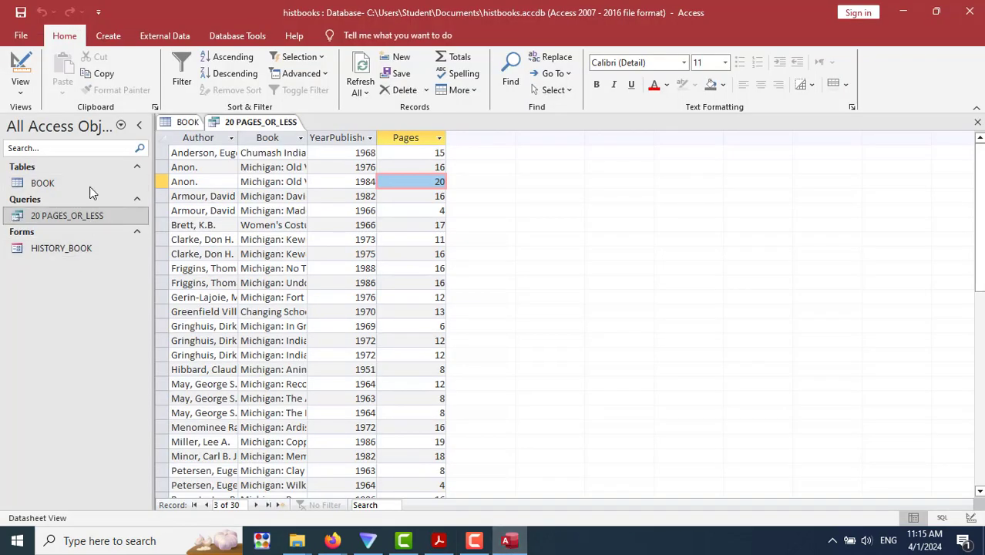
pyautogui.click(108, 36)
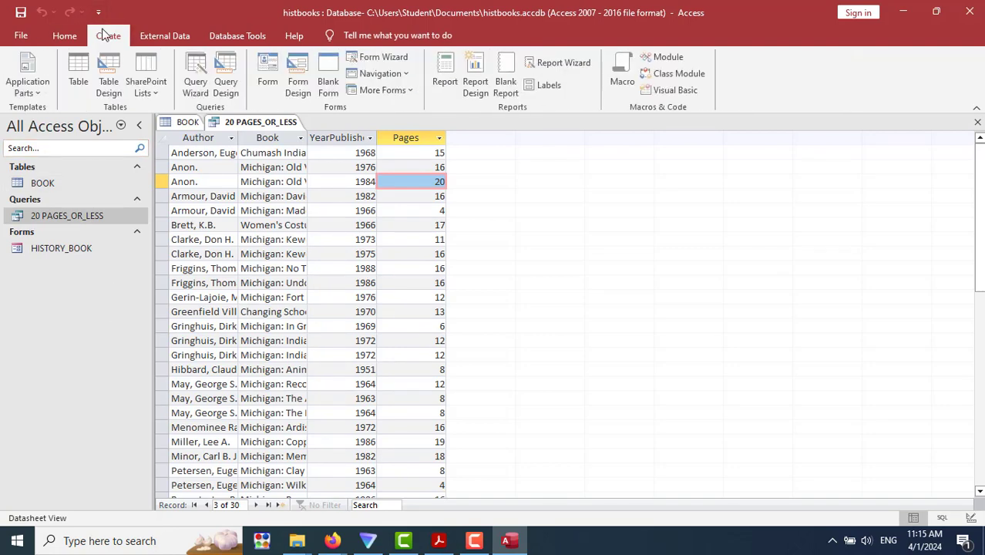
pyautogui.click(210, 83)
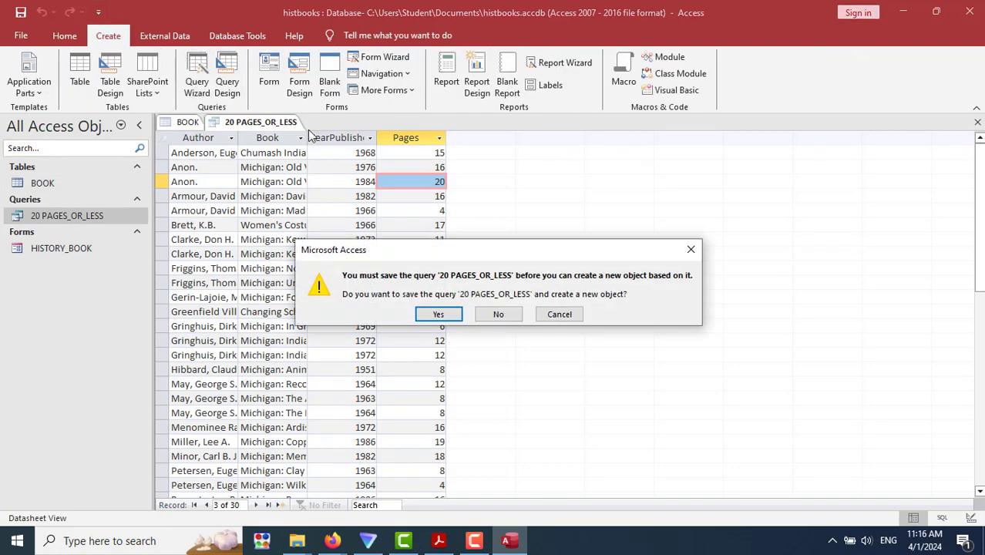
pyautogui.click(438, 314)
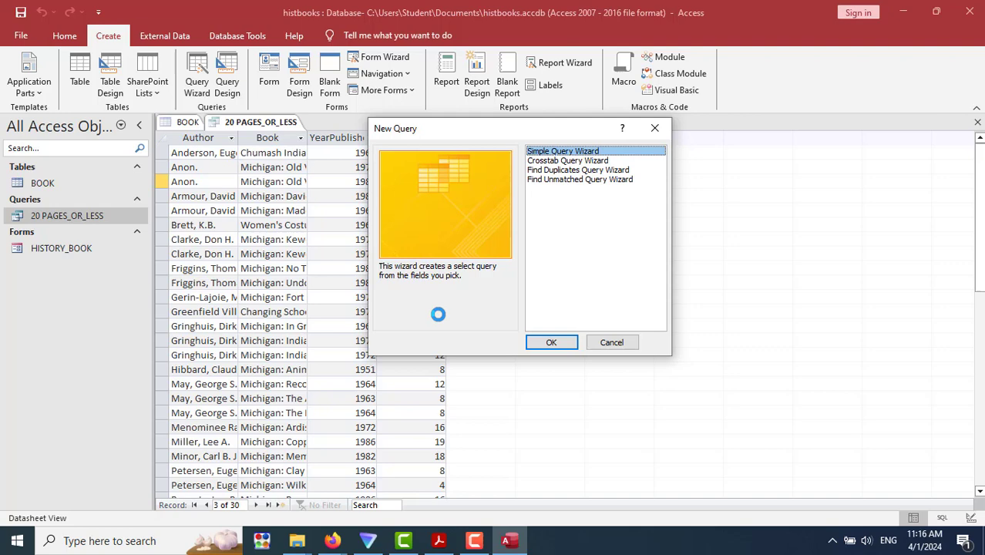
pyautogui.click(562, 345)
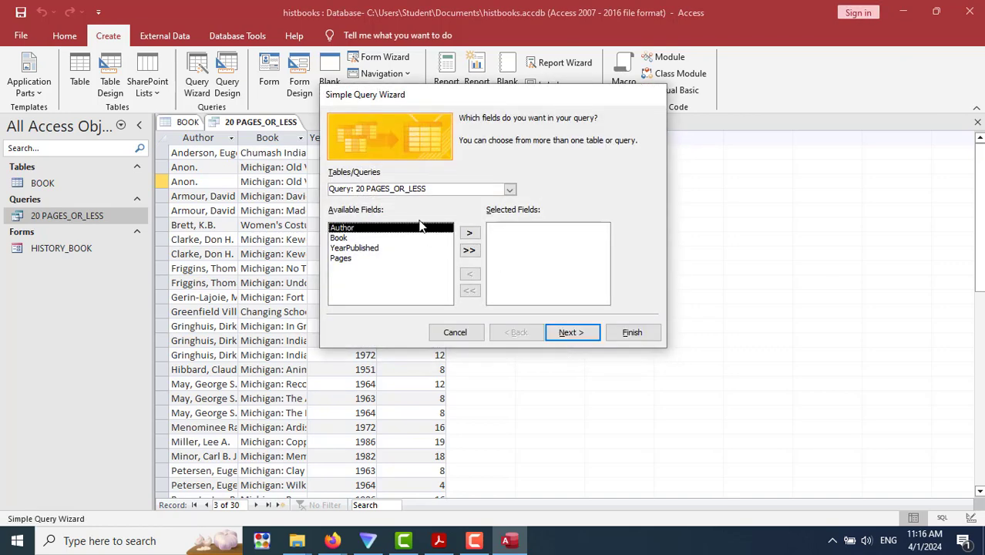
pyautogui.click(510, 188)
pyautogui.click(425, 202)
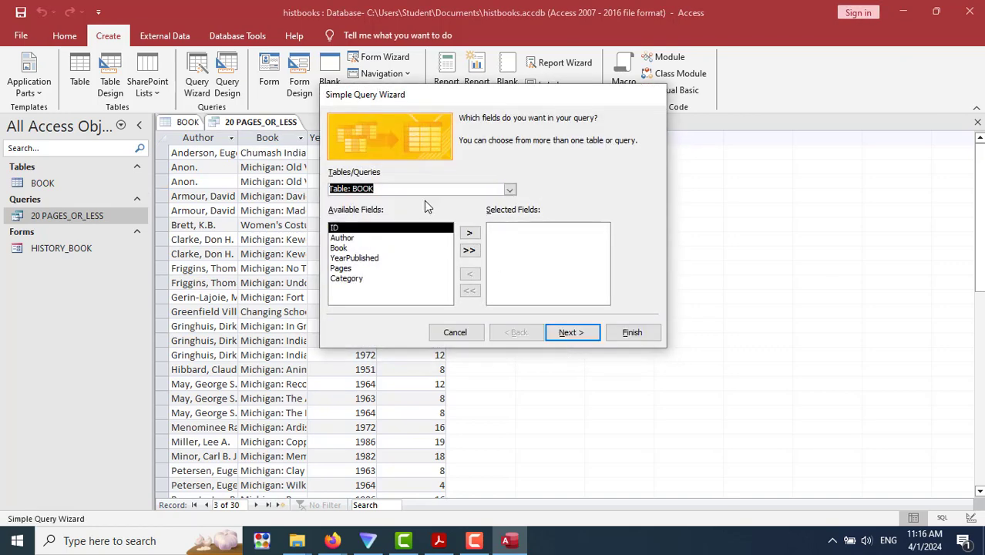
pyautogui.click(509, 189)
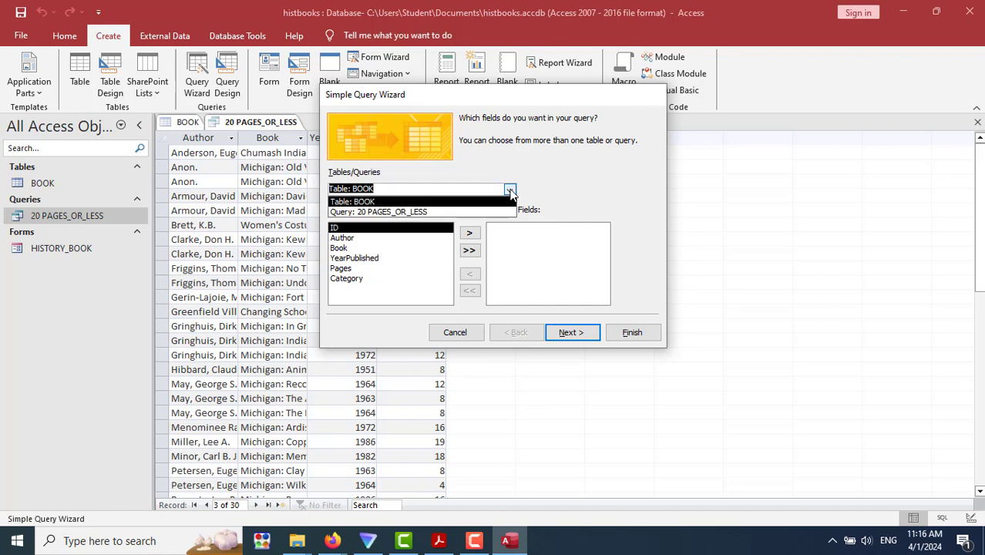
pyautogui.click(360, 202)
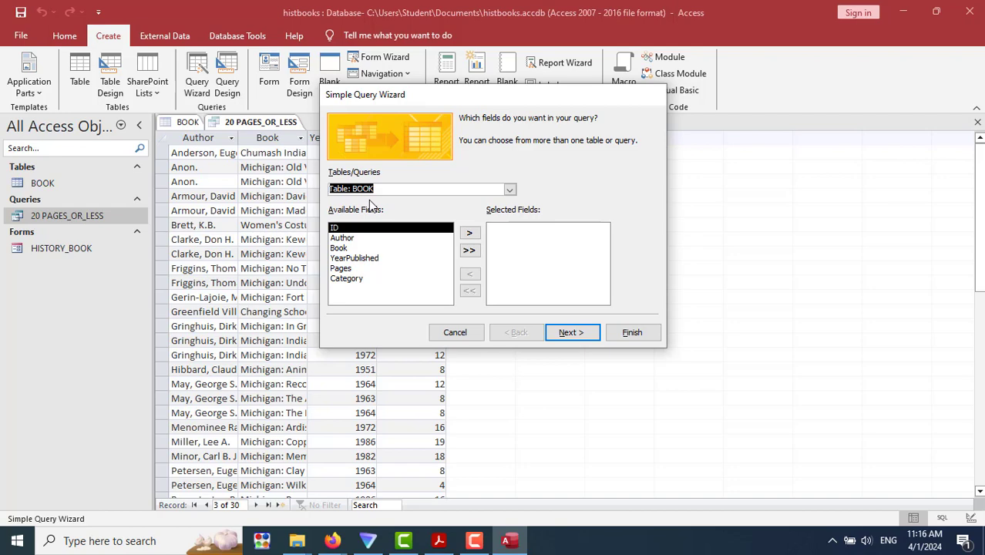
# Add the Author, Book and YearPublished fields to the new query, checking them against exercise 2.8 B in Acrobat.
pyautogui.click(356, 238)
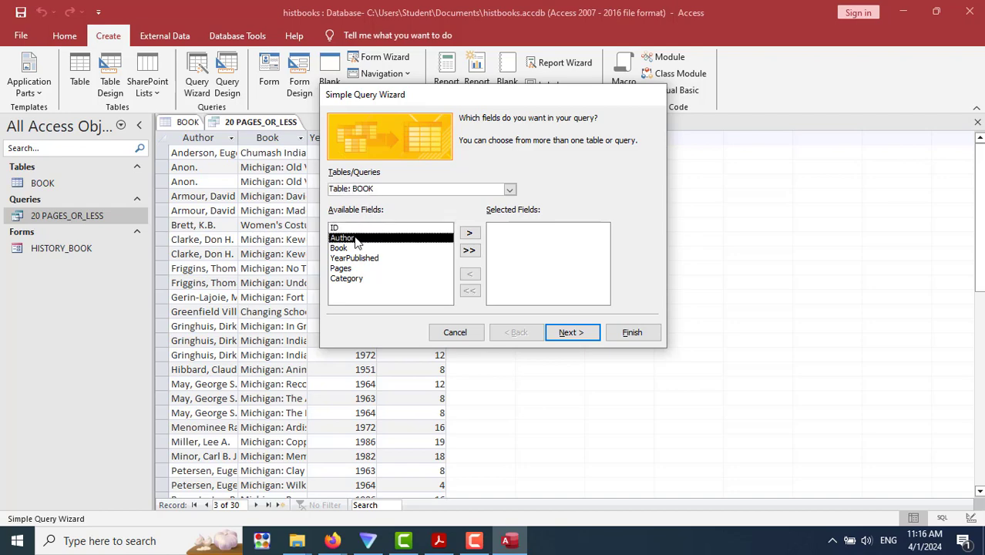
pyautogui.hotkey('alt', 'Tab')
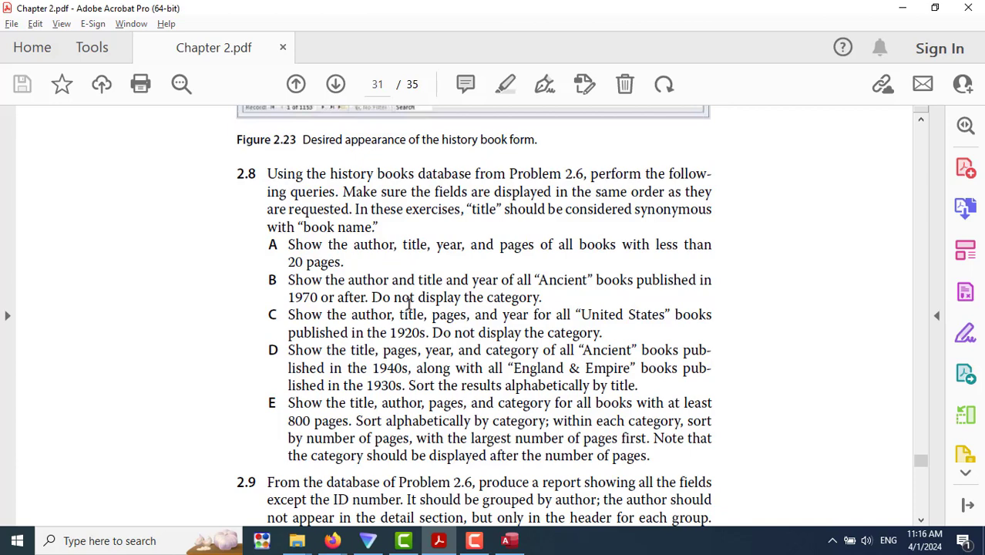
pyautogui.hotkey('alt', 'Tab')
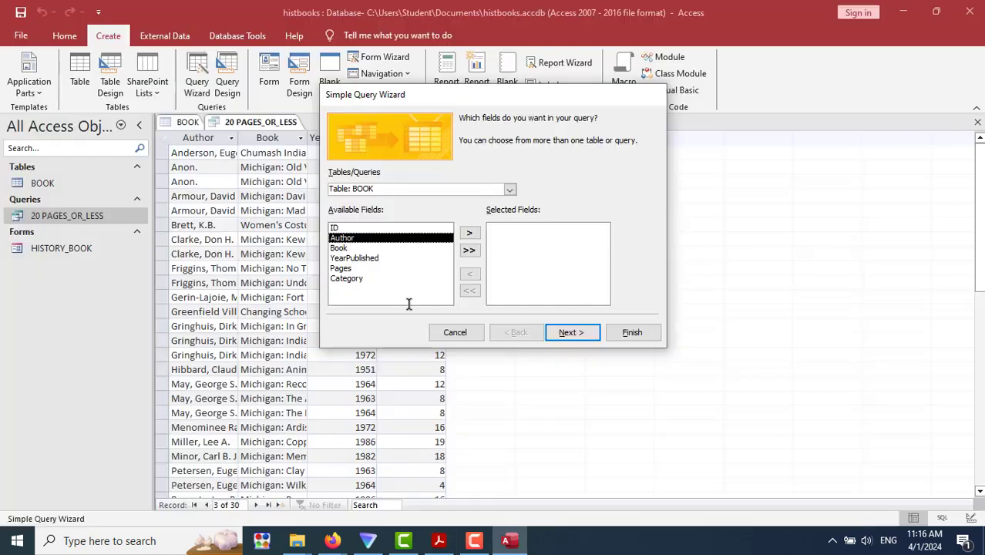
pyautogui.click(470, 234)
pyautogui.click(470, 234)
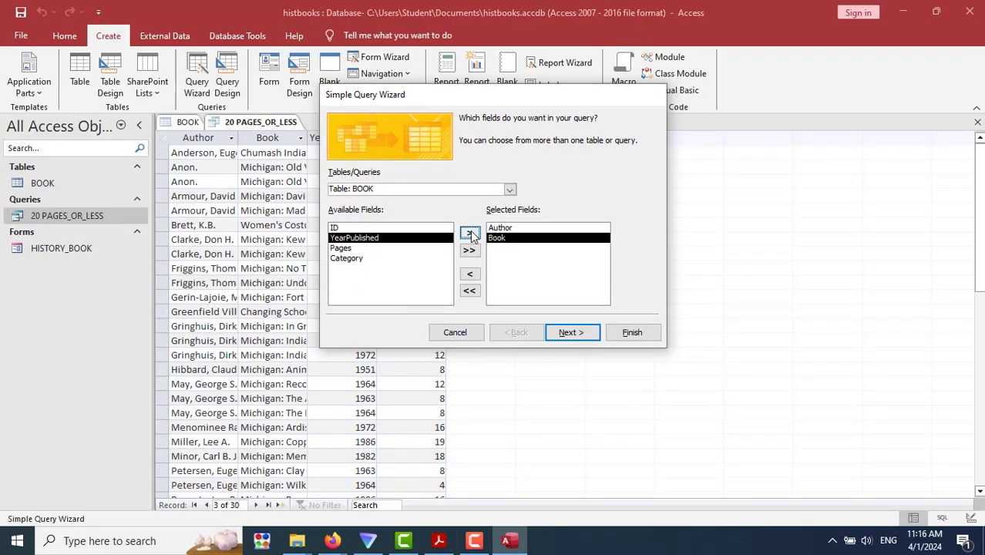
pyautogui.click(470, 234)
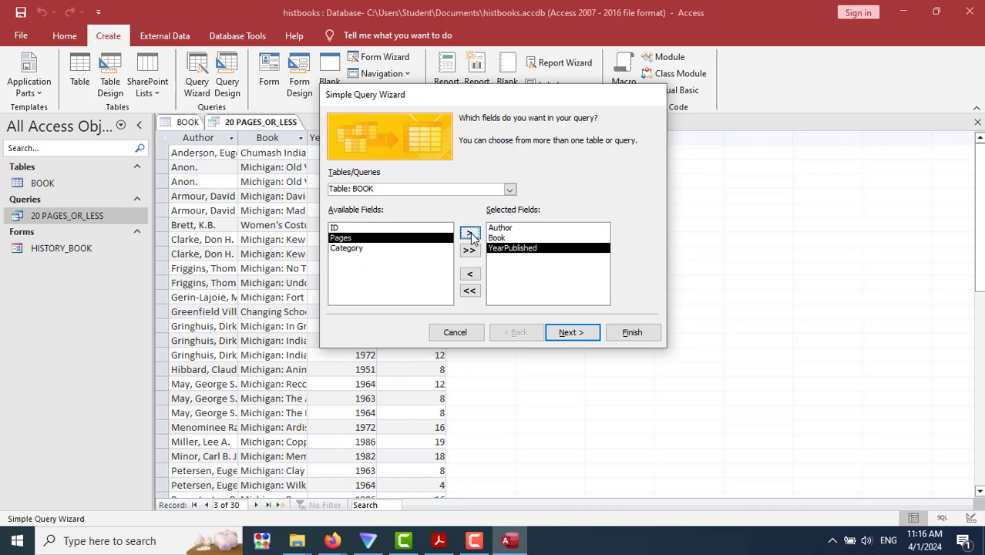
pyautogui.hotkey('alt', 'Tab')
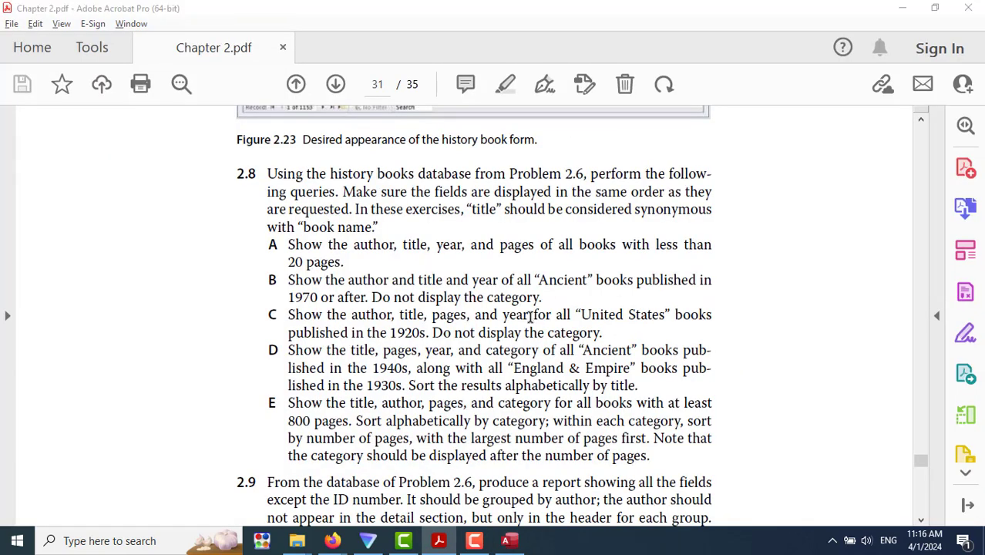
pyautogui.hotkey('alt', 'Tab')
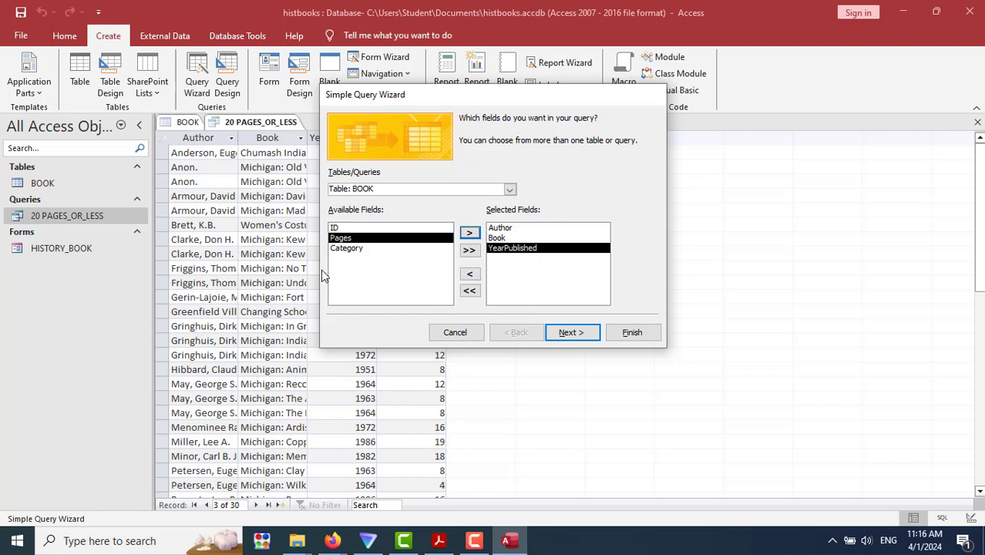
# Finish the wizard as a detail query titled ANCIENT_BOOKS and open the query in Design View.
pyautogui.click(560, 337)
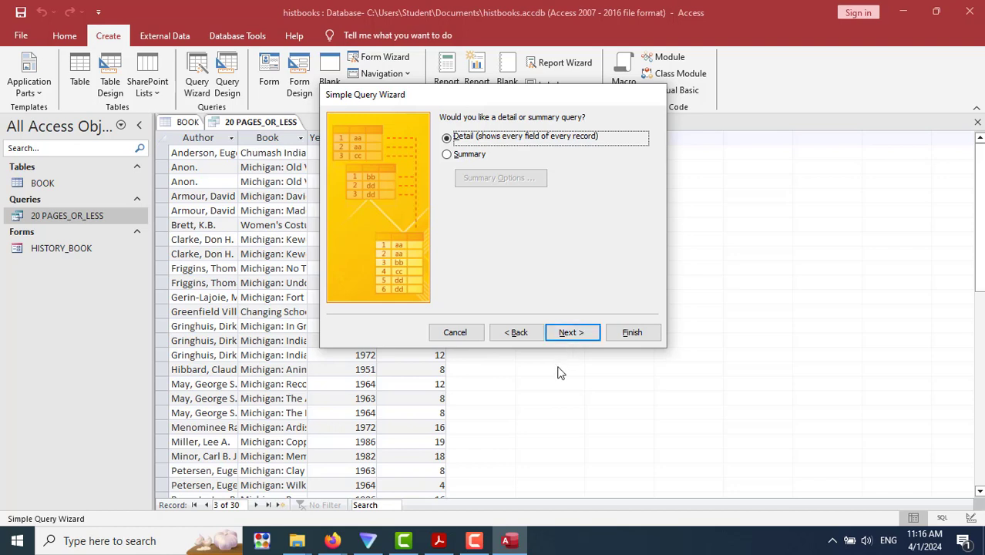
pyautogui.click(571, 337)
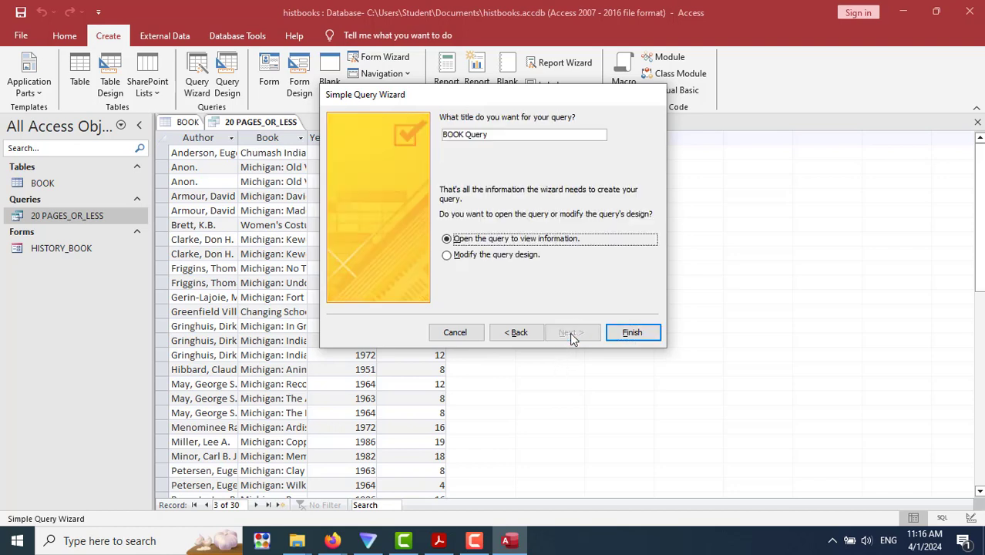
pyautogui.doubleClick(514, 134)
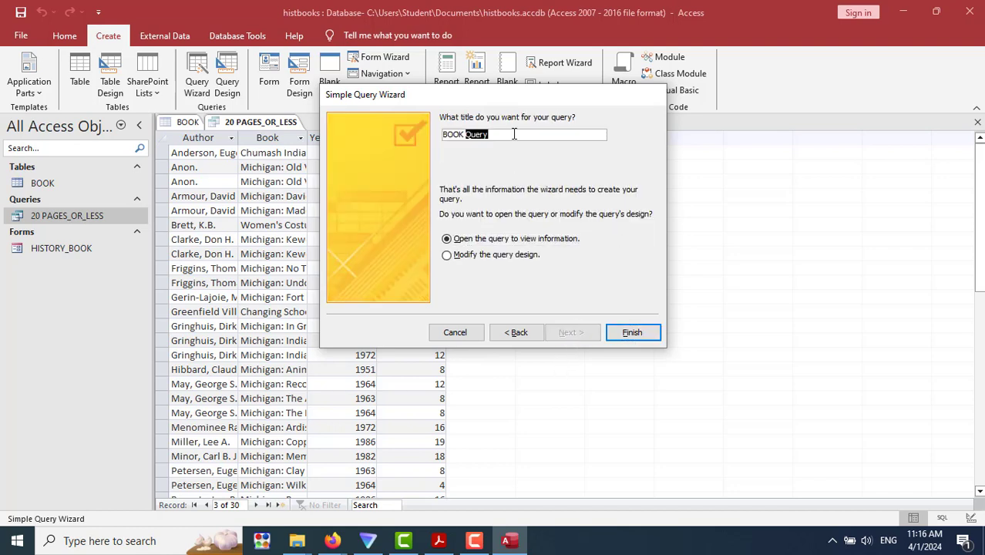
pyautogui.press('BackSpace')
pyautogui.press('BackSpace')
pyautogui.press('BackSpace')
pyautogui.press('BackSpace')
pyautogui.press('BackSpace')
pyautogui.press('BackSpace')
pyautogui.write('ANCIENT_BO')
pyautogui.press('BackSpace')
pyautogui.write('OOKS')
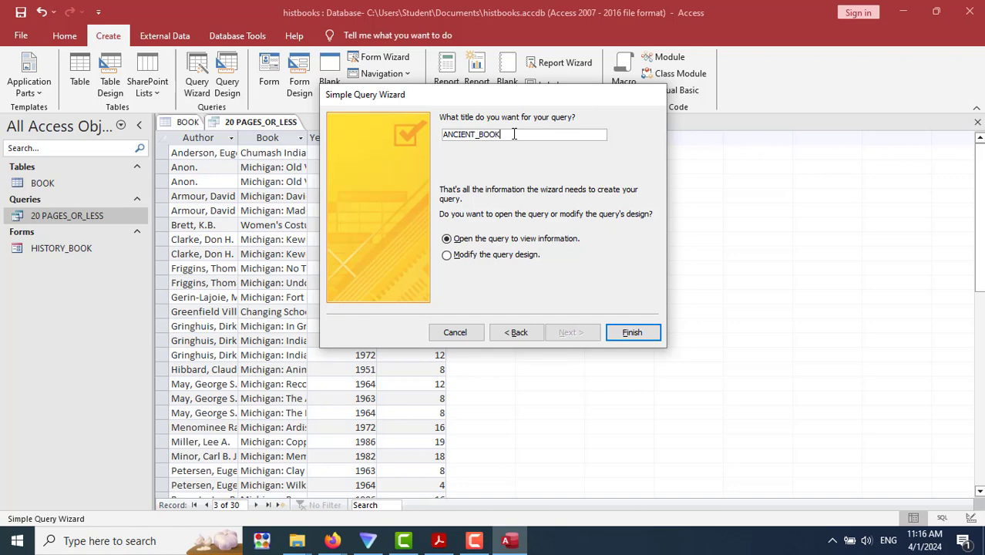
pyautogui.click(632, 332)
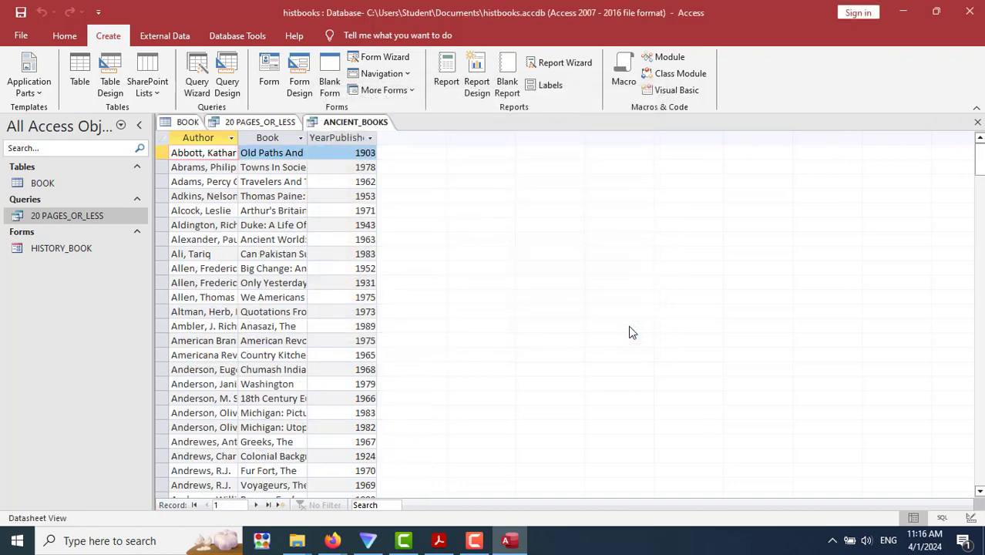
pyautogui.rightClick(349, 125)
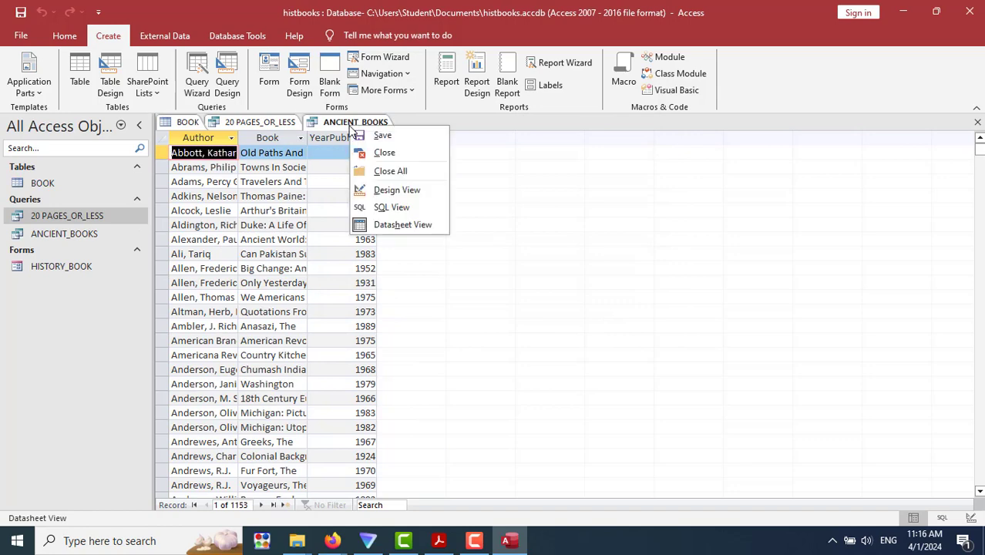
pyautogui.click(395, 191)
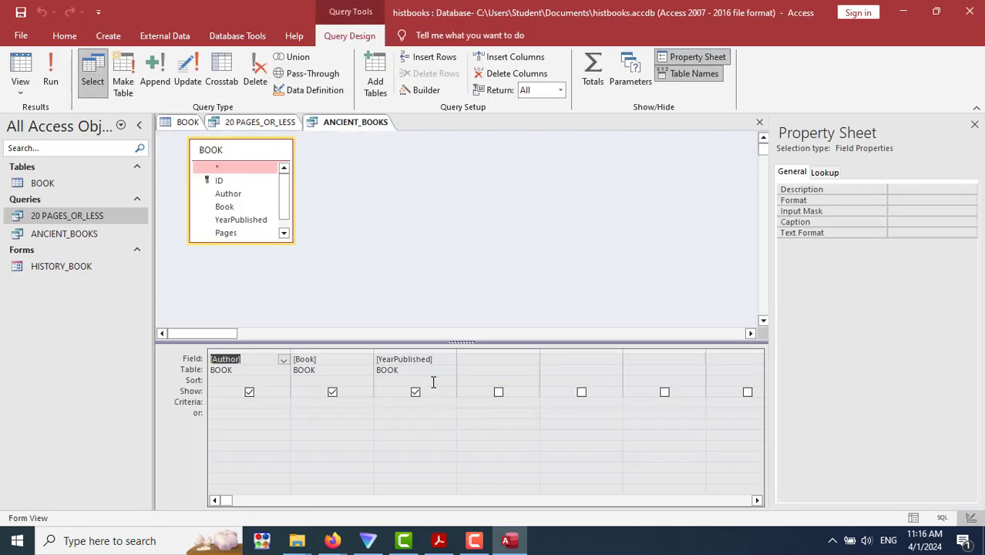
# Check exercise 2.8 in Chapter 2.pdf, set the YearPublished criterion of ANCIENT_BOOKS to >=1970 and run the query.
pyautogui.hotkey('alt', 'Tab')
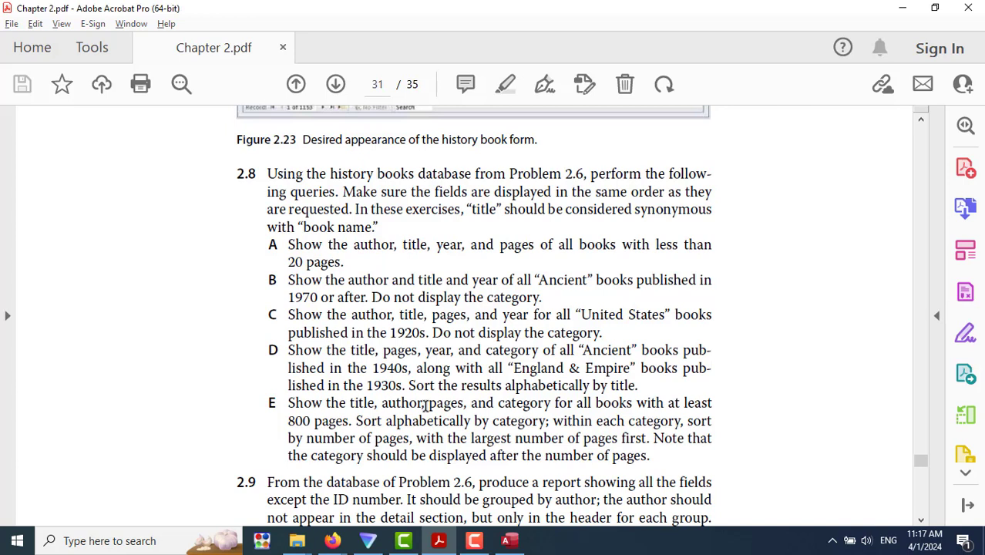
pyautogui.hotkey('alt', 'Tab')
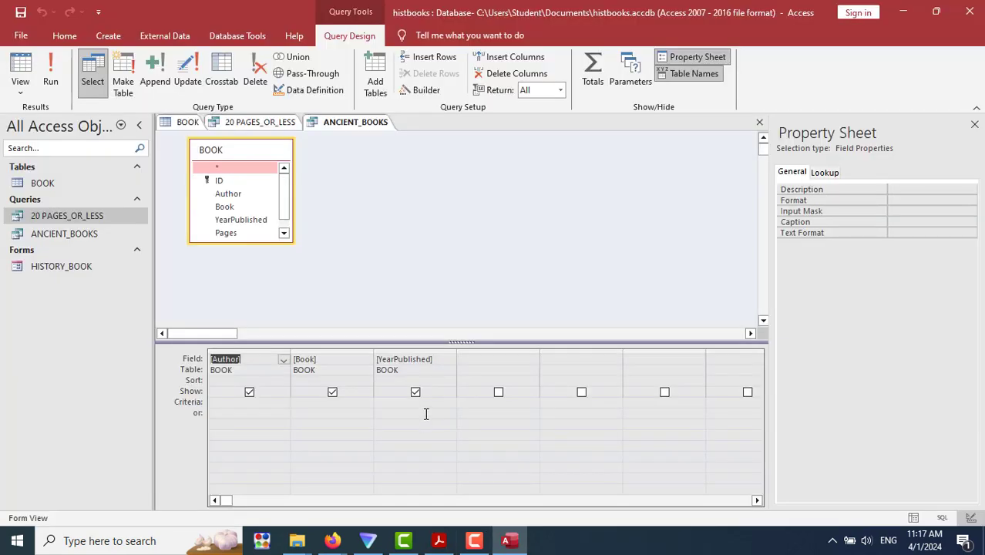
pyautogui.click(432, 402)
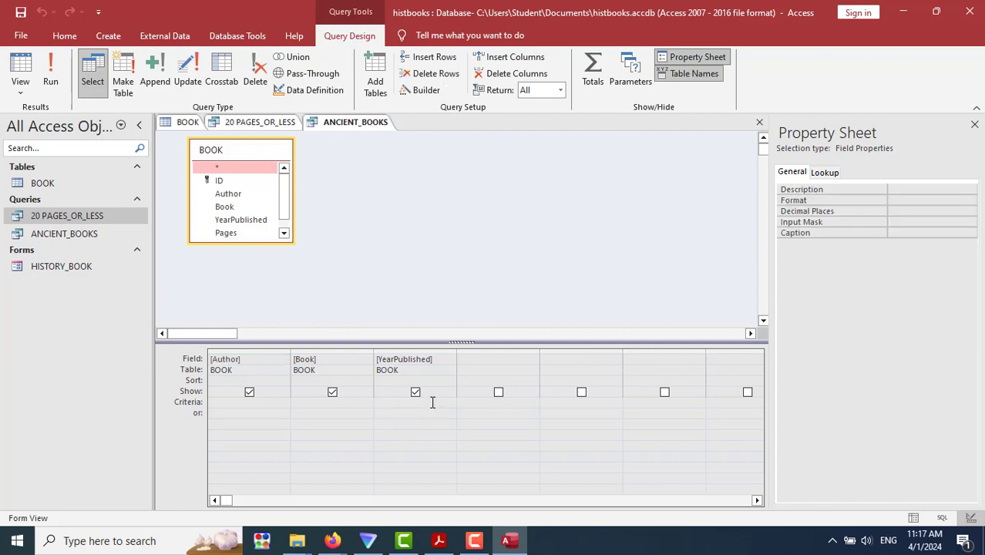
pyautogui.write('>=1970')
pyautogui.click(49, 80)
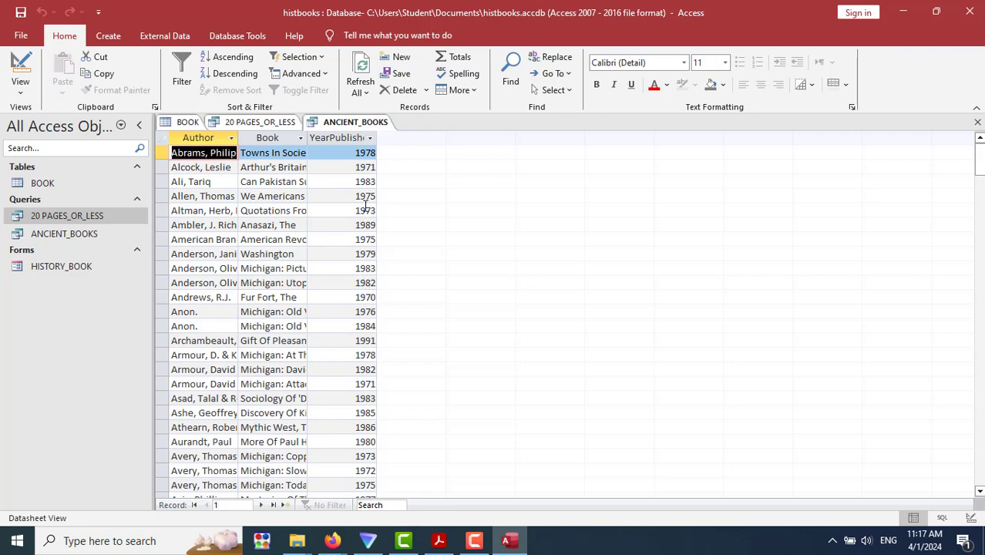
# Look through the publication years in the ANCIENT_BOOKS query results.
pyautogui.scroll(-9, 351, 413)
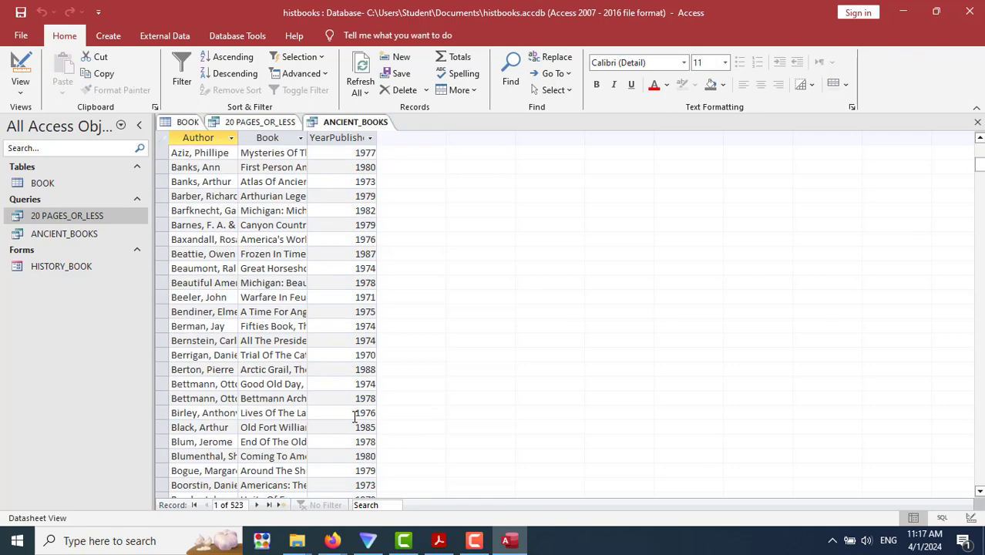
pyautogui.scroll(-18, 354, 416)
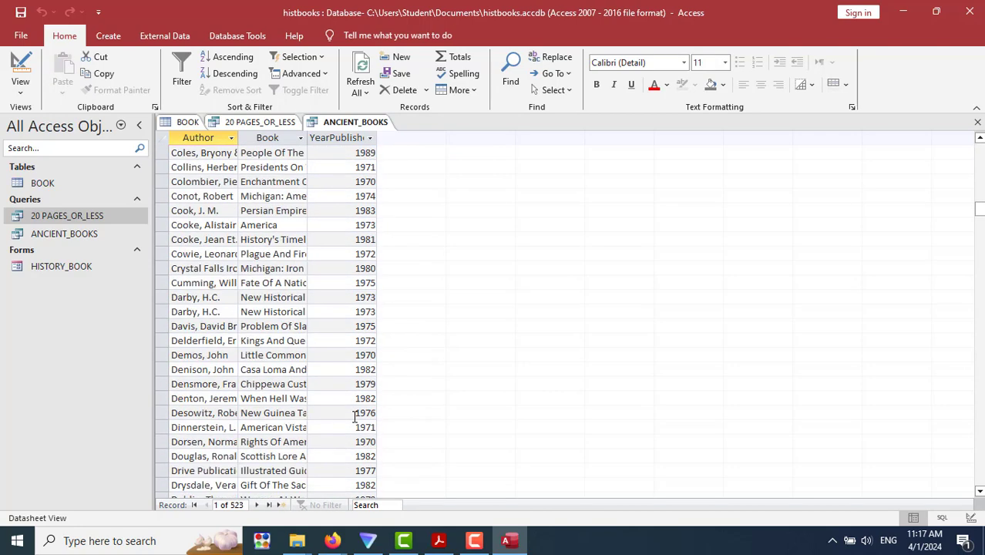
pyautogui.scroll(-20, 355, 416)
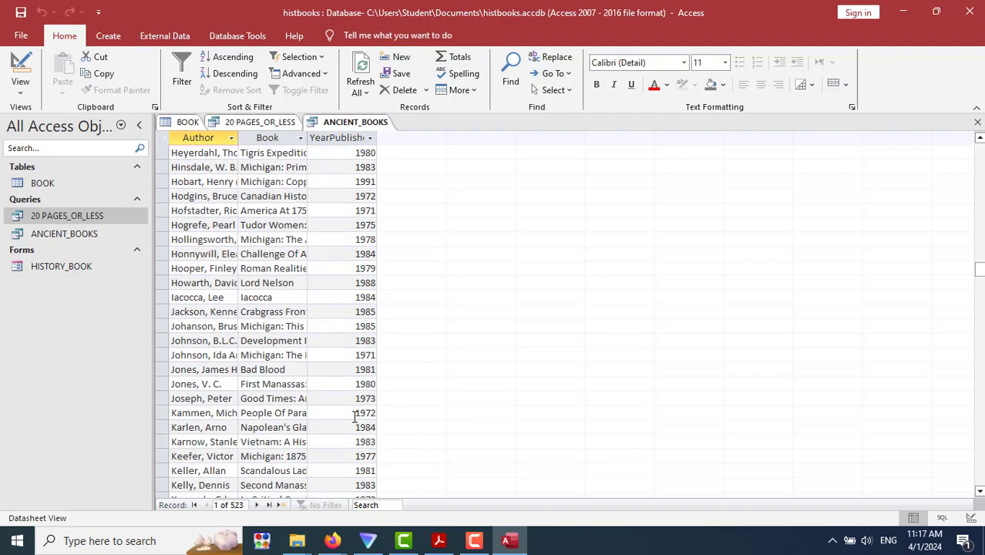
pyautogui.scroll(-5, 354, 416)
pyautogui.scroll(18, 355, 416)
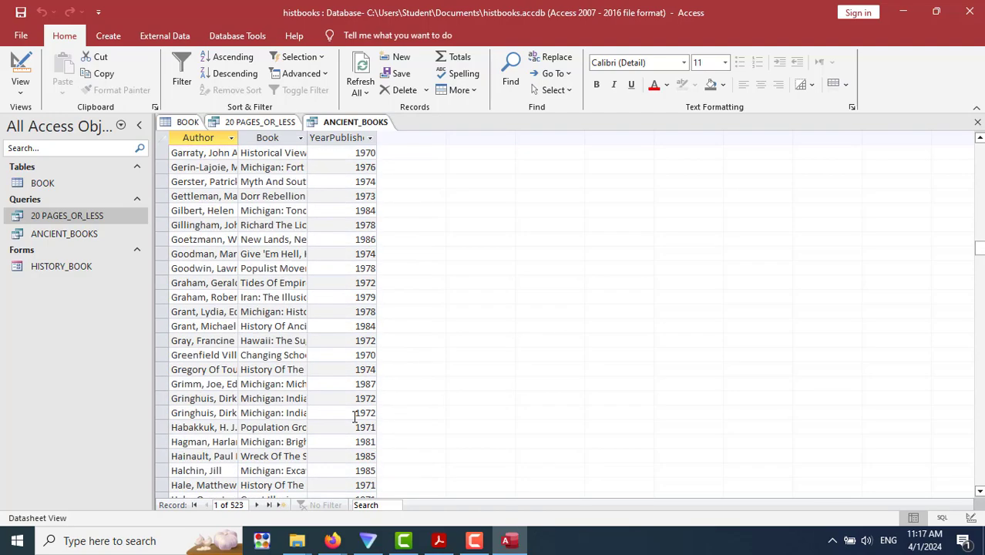
pyautogui.scroll(4, 354, 416)
# Read the remaining query requirements of exercise 2.8 in Chapter 2.pdf and return to the Access database.
pyautogui.hotkey('alt', 'Tab')
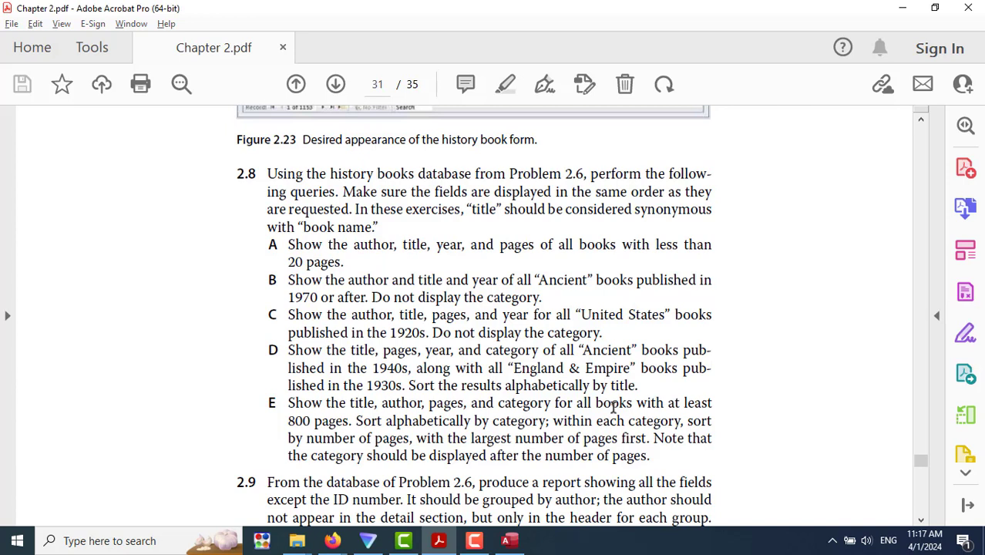
pyautogui.scroll(-2, 613, 409)
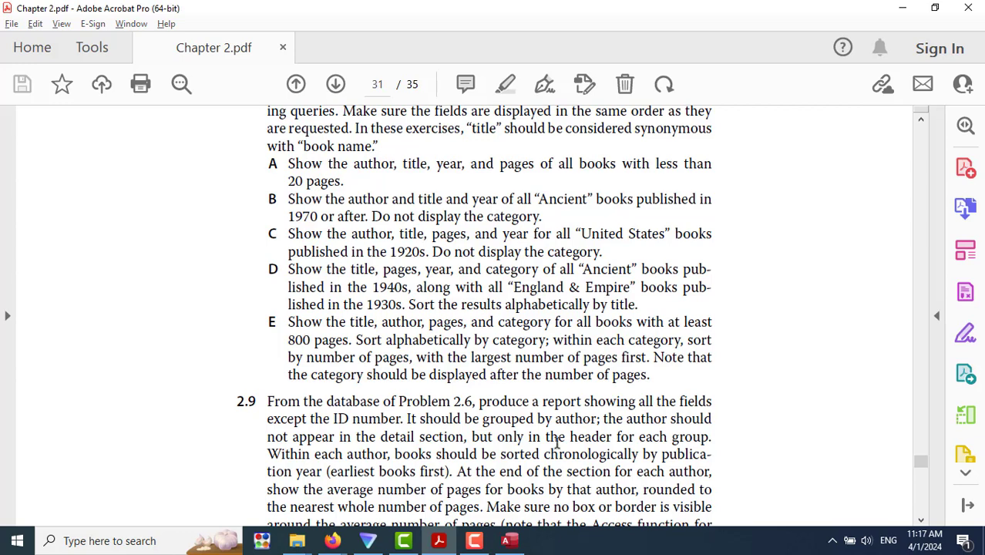
pyautogui.click(508, 542)
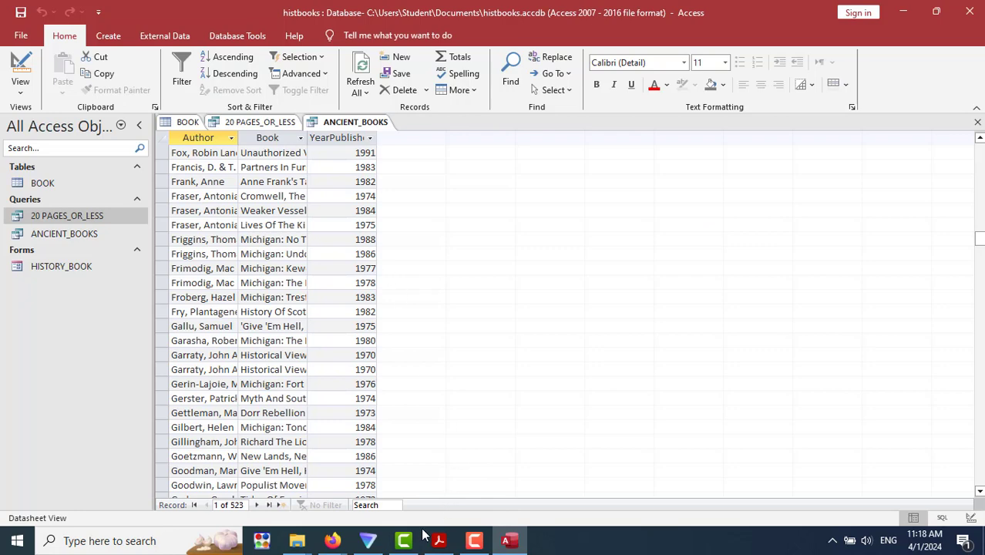
pyautogui.moveTo(332, 543)
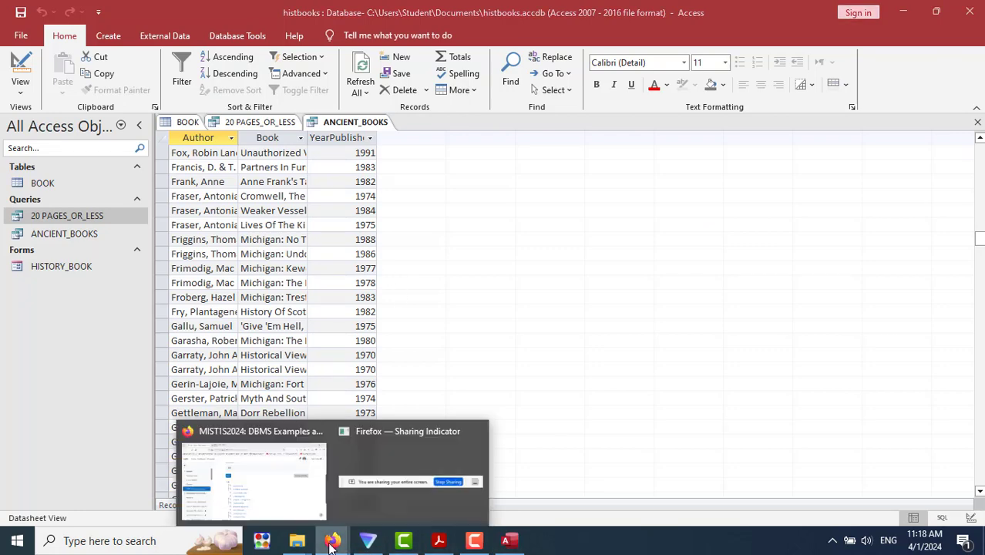
pyautogui.click(279, 486)
pyautogui.click(445, 542)
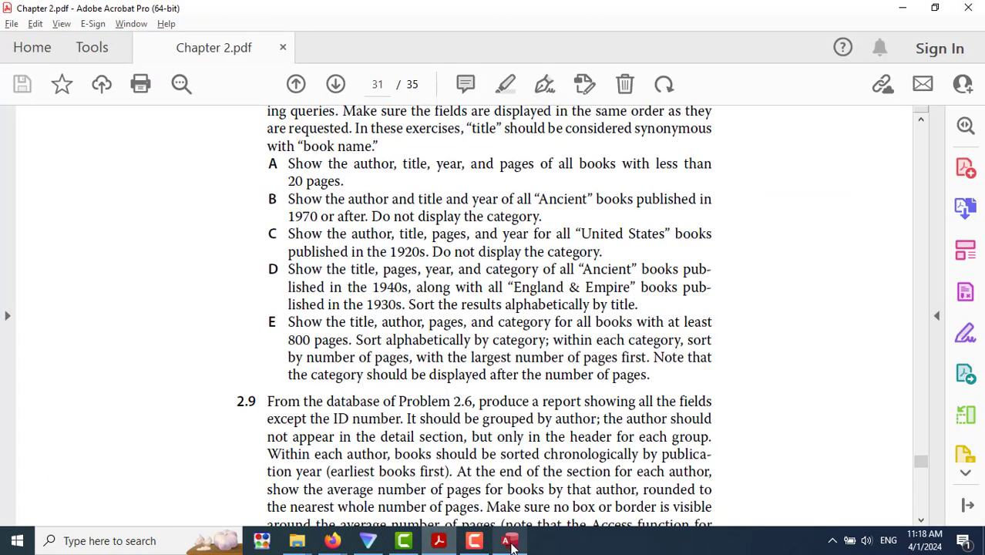
pyautogui.click(509, 541)
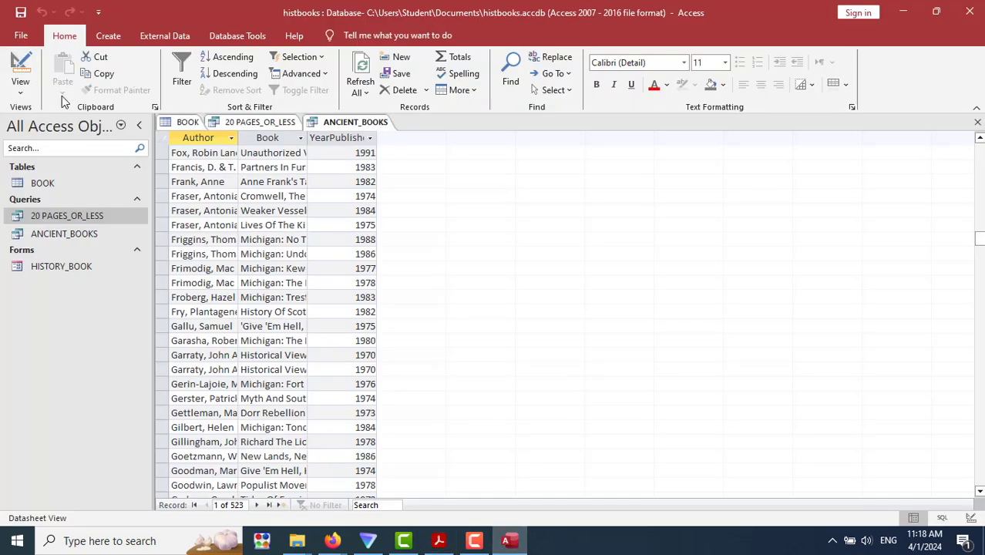
# Start a new query with the Simple Query Wizard, using the BOOK table as its source.
pyautogui.click(107, 37)
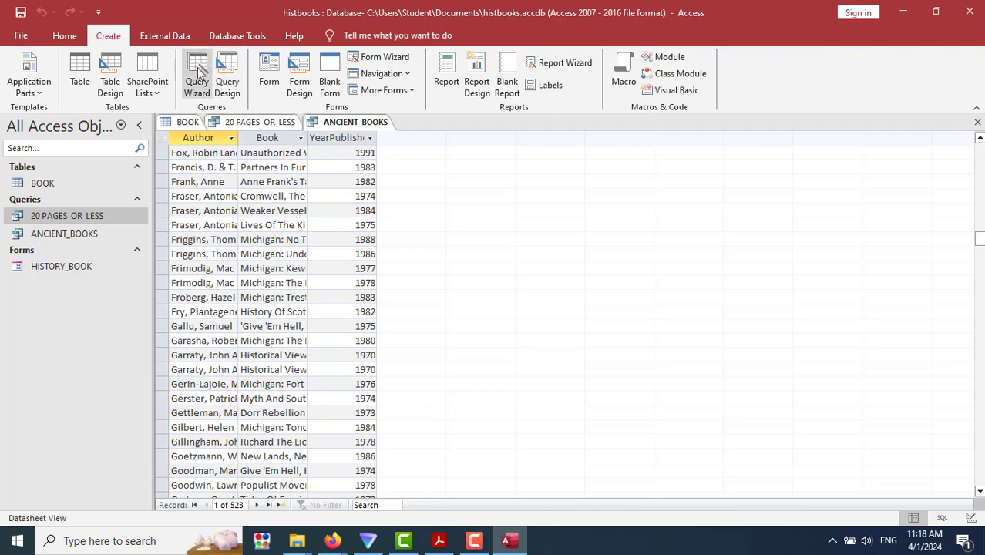
pyautogui.click(198, 69)
pyautogui.click(441, 315)
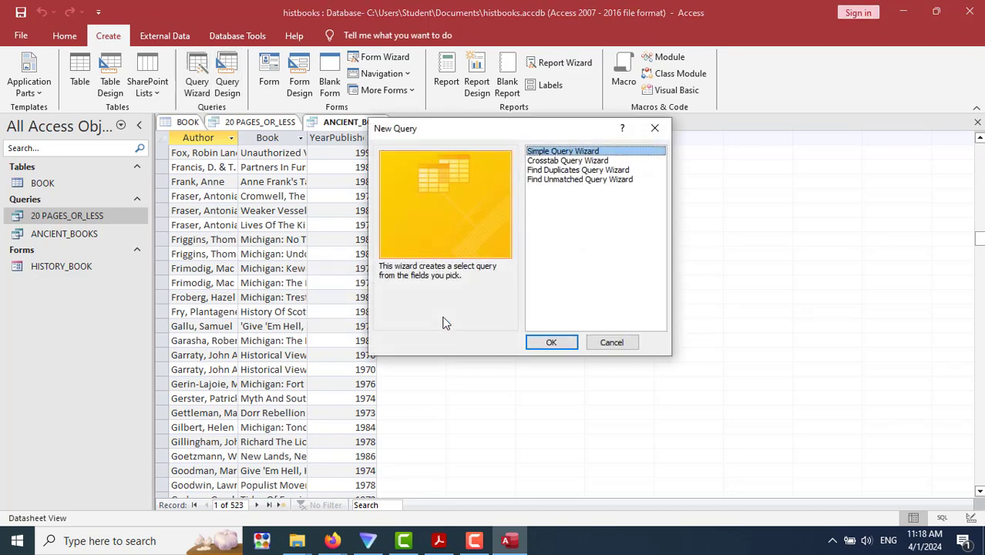
pyautogui.click(551, 341)
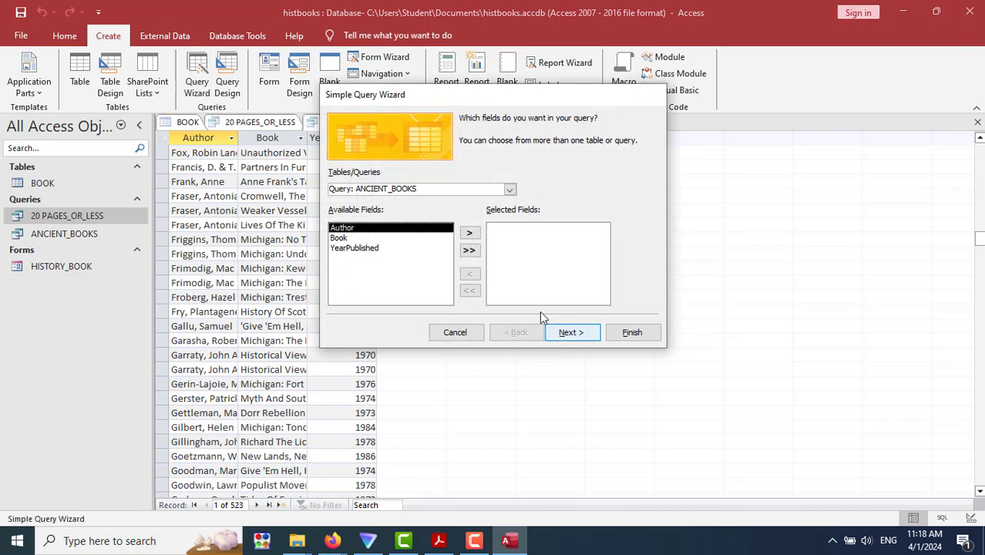
pyautogui.click(509, 189)
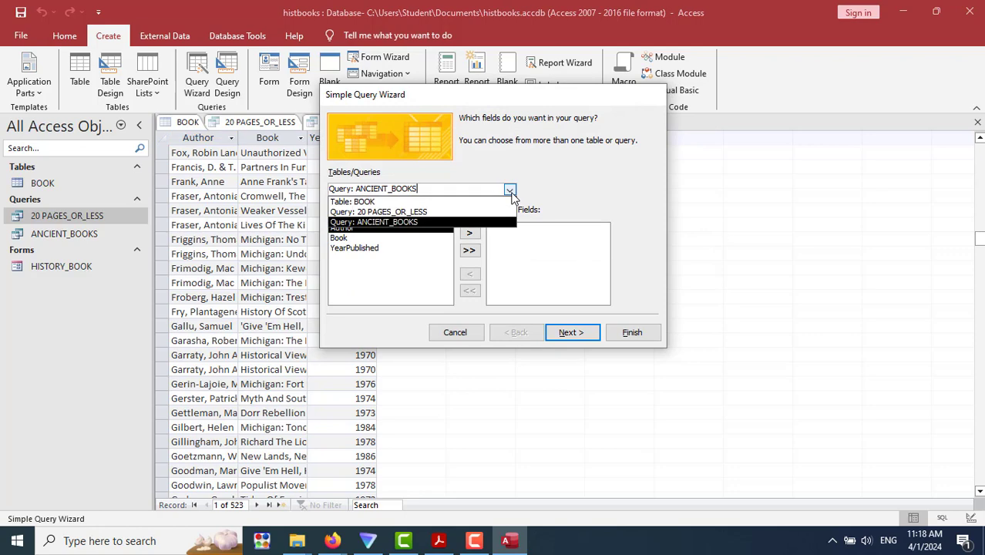
pyautogui.click(380, 201)
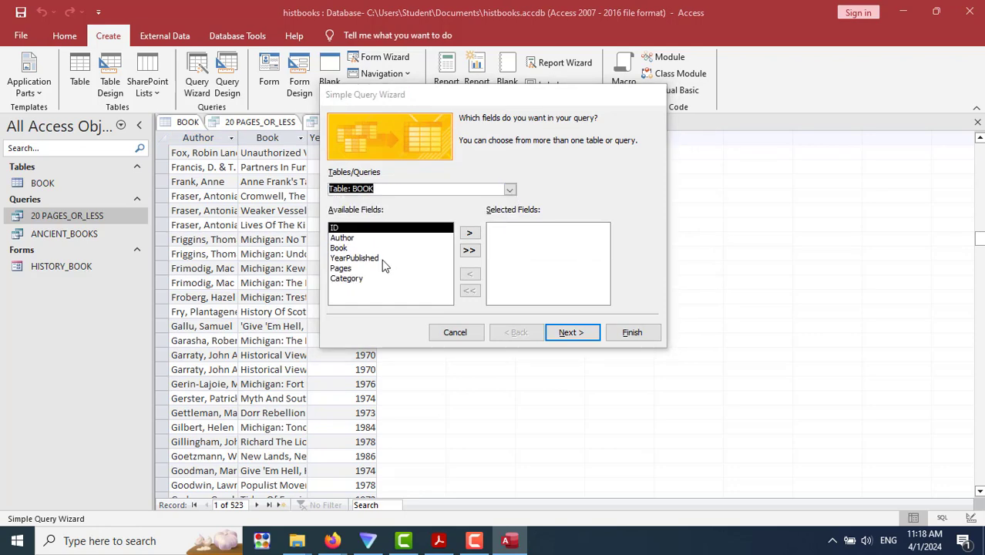
# Check the requested field order in the exercise PDF and add Author, Book, Pages and YearPublished to the query in that order.
pyautogui.hotkey('alt', 'Tab')
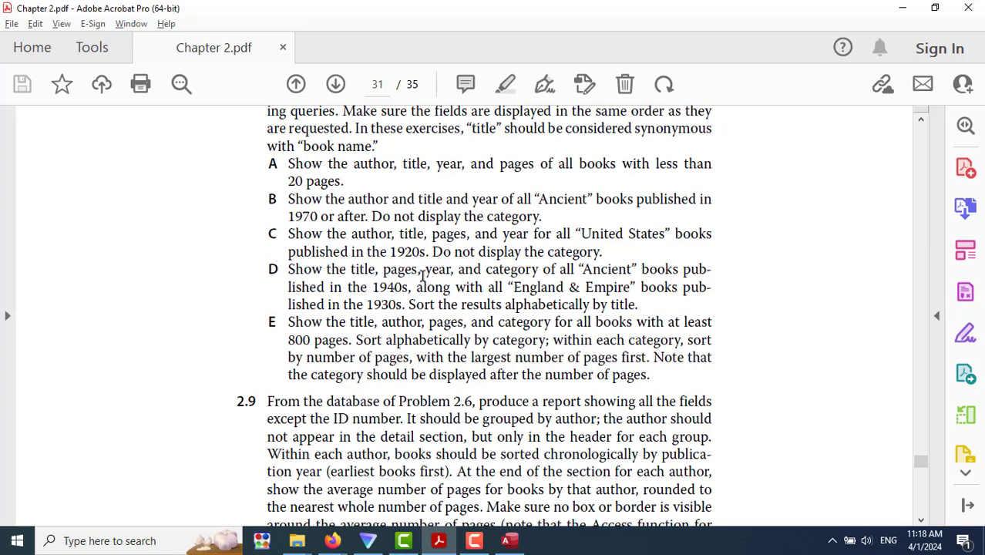
pyautogui.hotkey('alt', 'Tab')
pyautogui.hotkey('alt', 'Tab')
pyautogui.hotkey('alt', 'Tab')
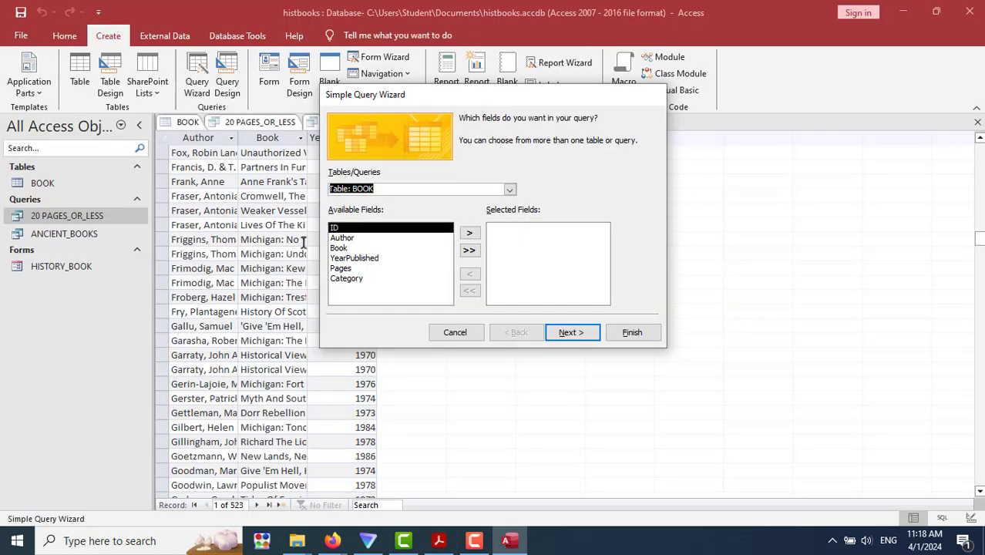
pyautogui.click(376, 238)
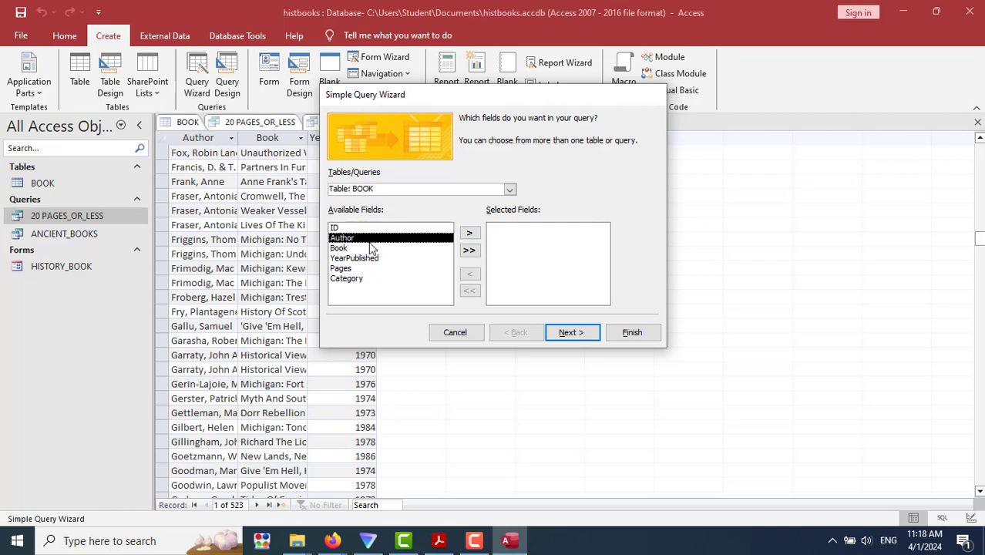
pyautogui.click(470, 233)
pyautogui.click(470, 234)
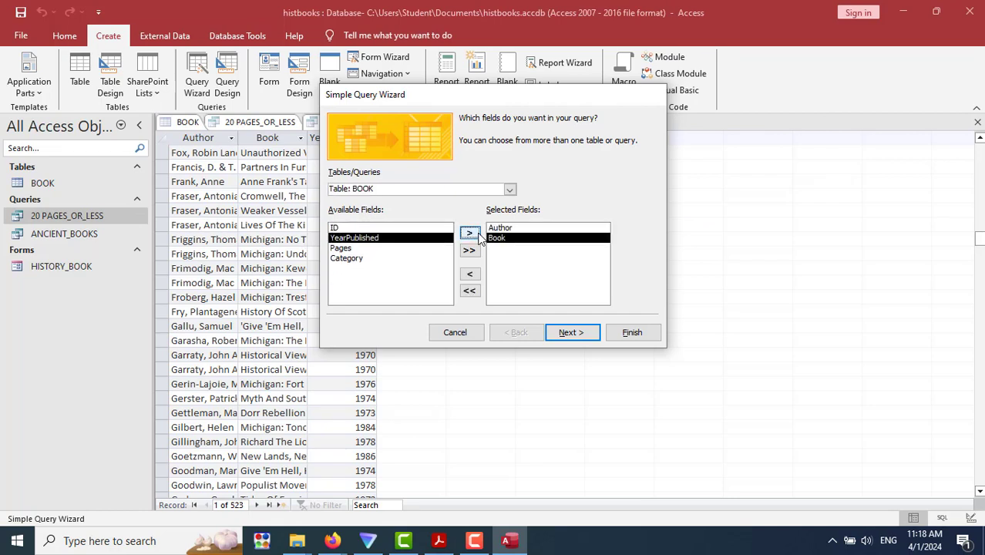
pyautogui.click(344, 249)
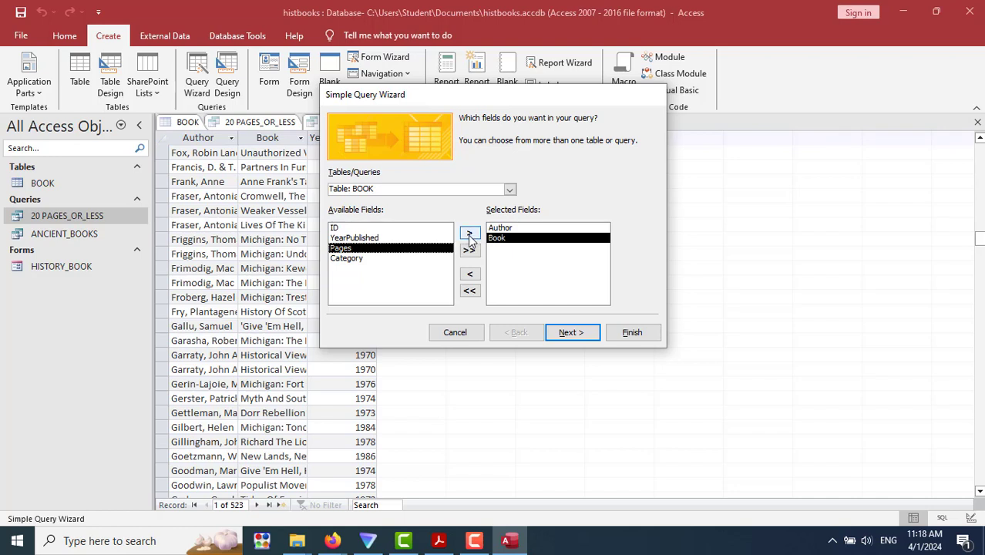
pyautogui.click(470, 235)
pyautogui.click(363, 239)
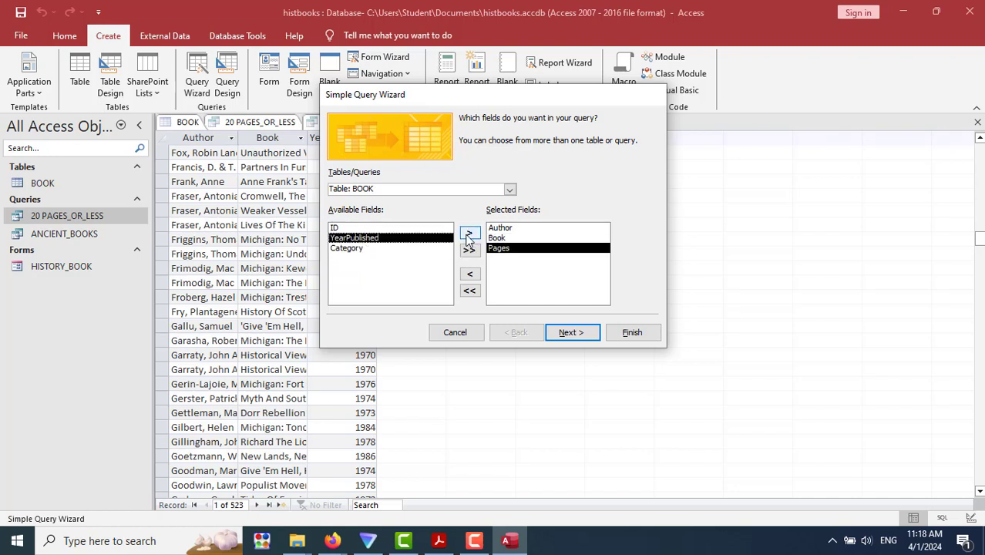
pyautogui.click(469, 235)
# Keep the query as a detail query, title it 1920_US_BOOKS and finish the wizard with the query opened for viewing.
pyautogui.click(572, 333)
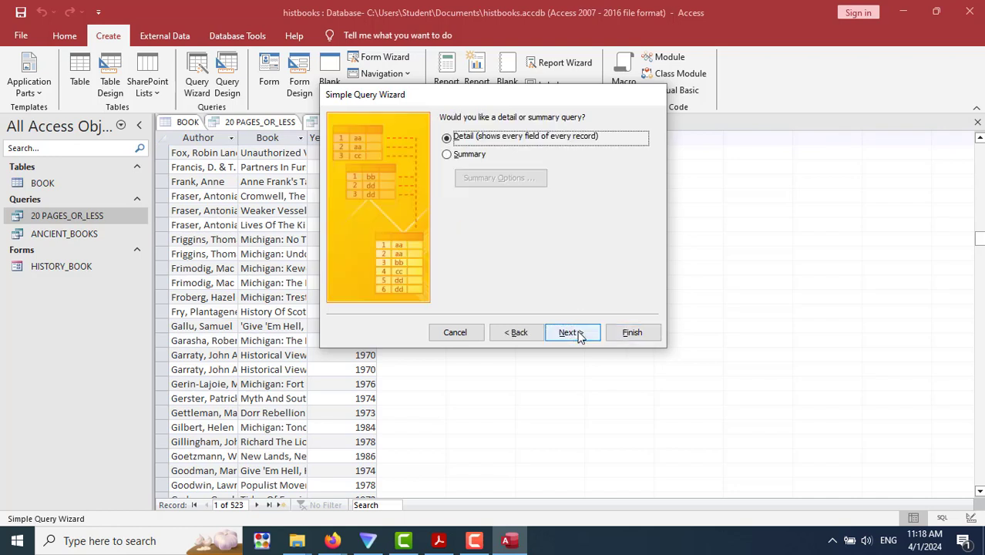
pyautogui.click(571, 332)
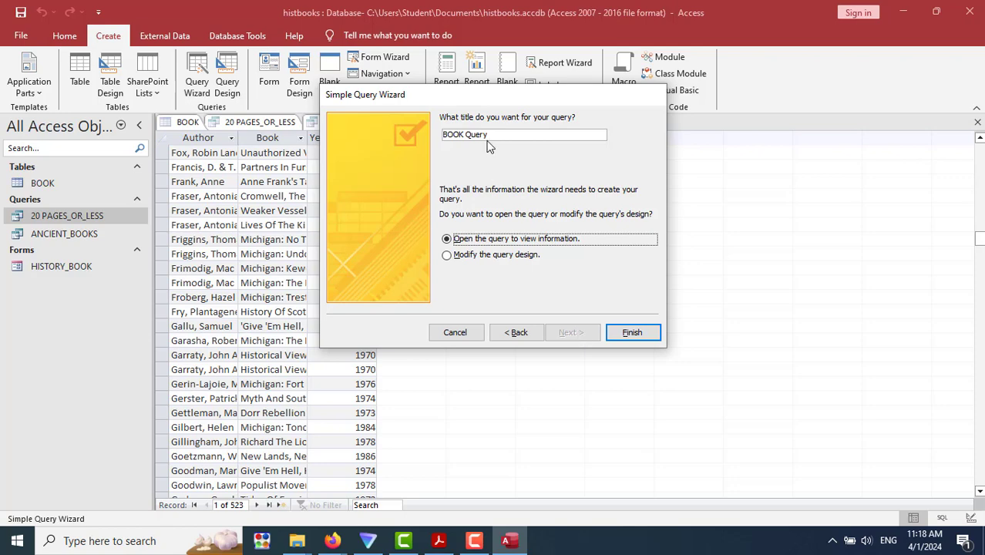
pyautogui.hotkey('alt', 'Tab')
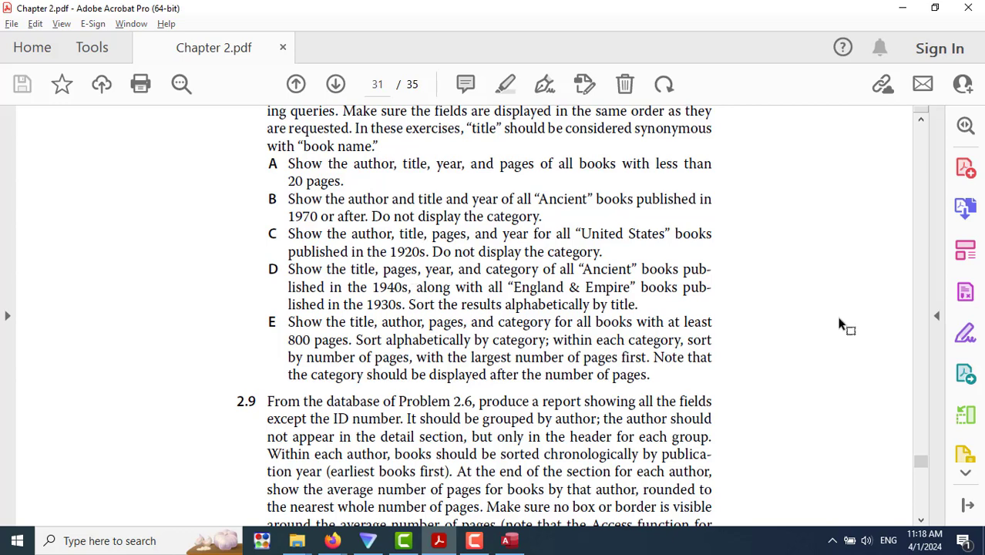
pyautogui.hotkey('alt', 'Tab')
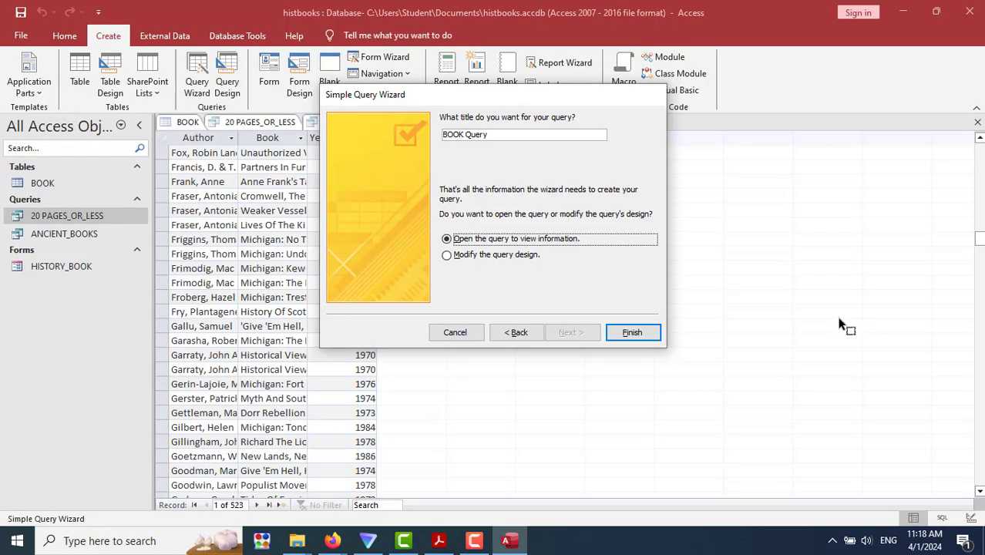
pyautogui.doubleClick(509, 136)
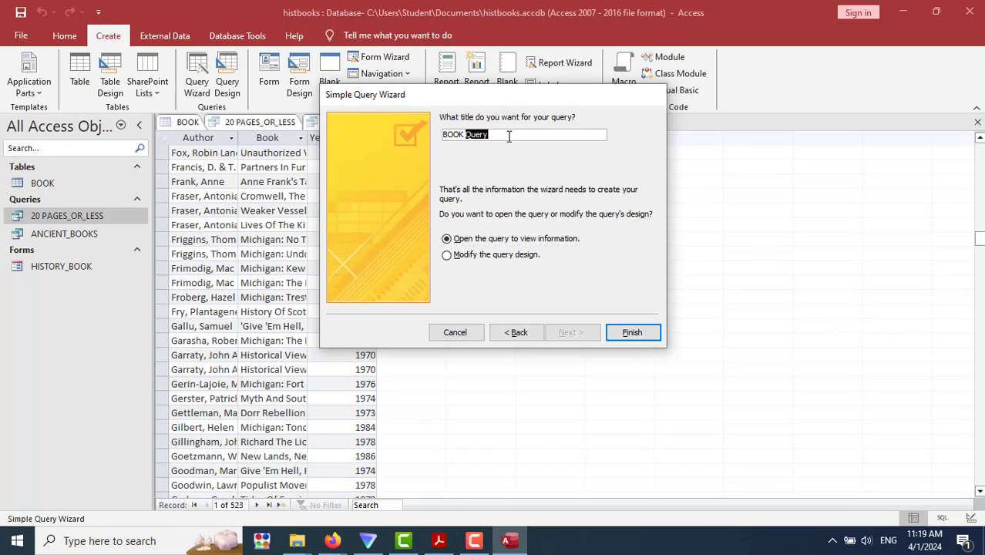
pyautogui.press('BackSpace')
pyautogui.press('BackSpace')
pyautogui.press('BackSpace')
pyautogui.press('BackSpace')
pyautogui.press('BackSpace')
pyautogui.press('BackSpace')
pyautogui.write('1920_US')
pyautogui.write('_BOOKS')
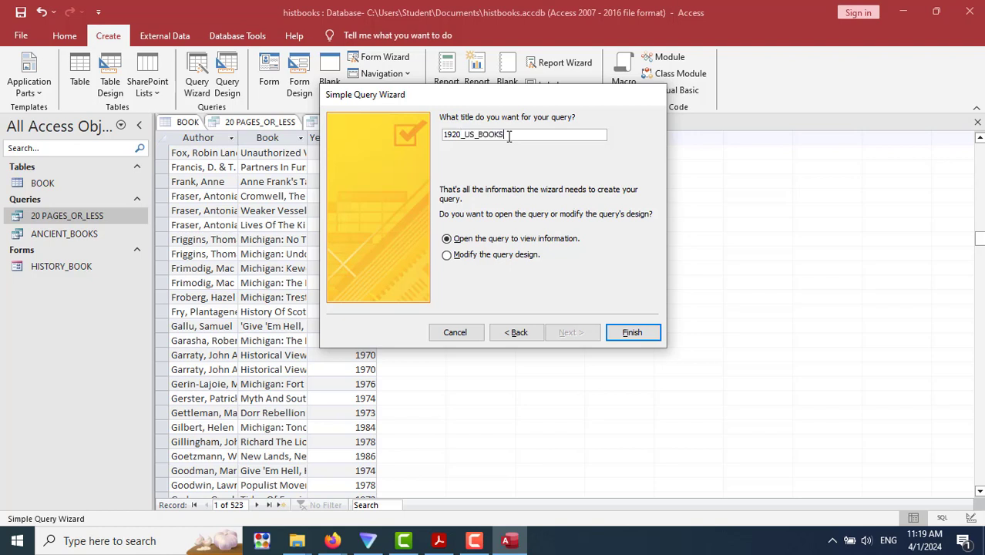
pyautogui.click(630, 335)
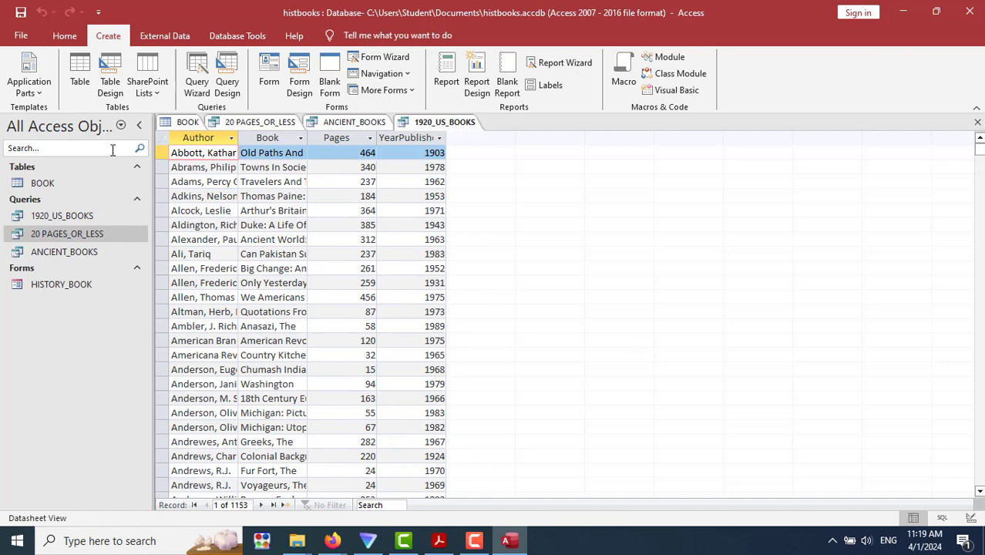
# Open the 1920_US_BOOKS query in Design View and check the publication years requested for query C in Chapter 2.pdf.
pyautogui.rightClick(431, 128)
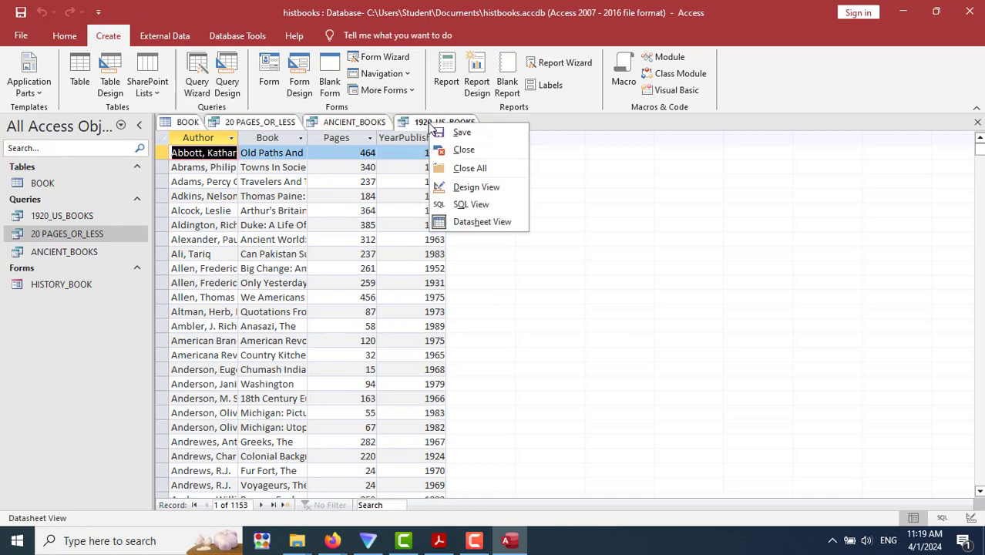
pyautogui.click(464, 192)
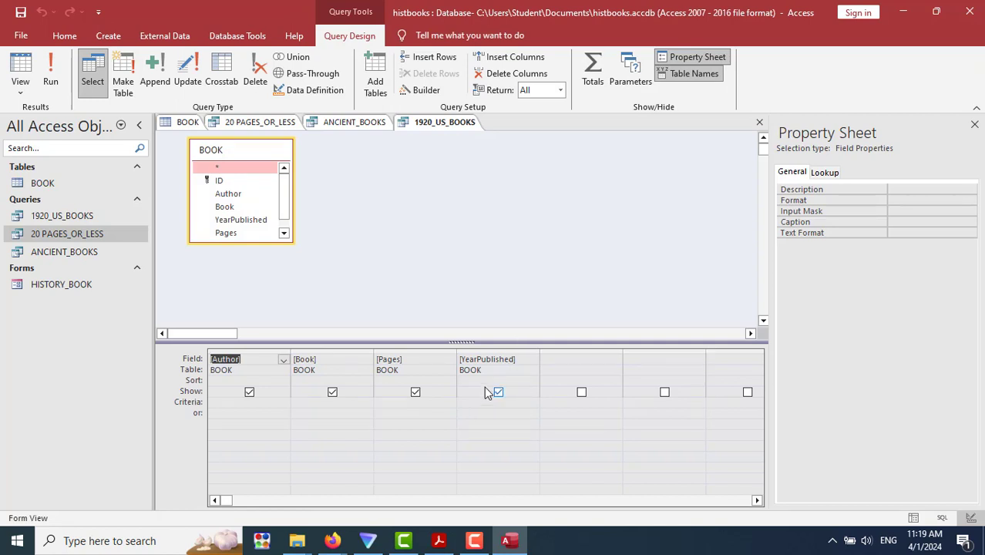
pyautogui.click(490, 402)
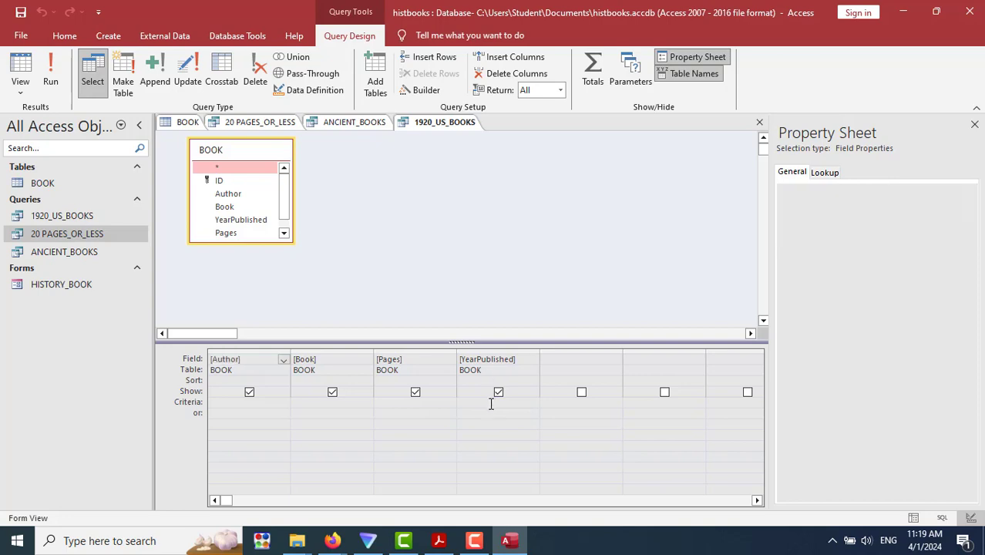
pyautogui.hotkey('alt', 'Tab')
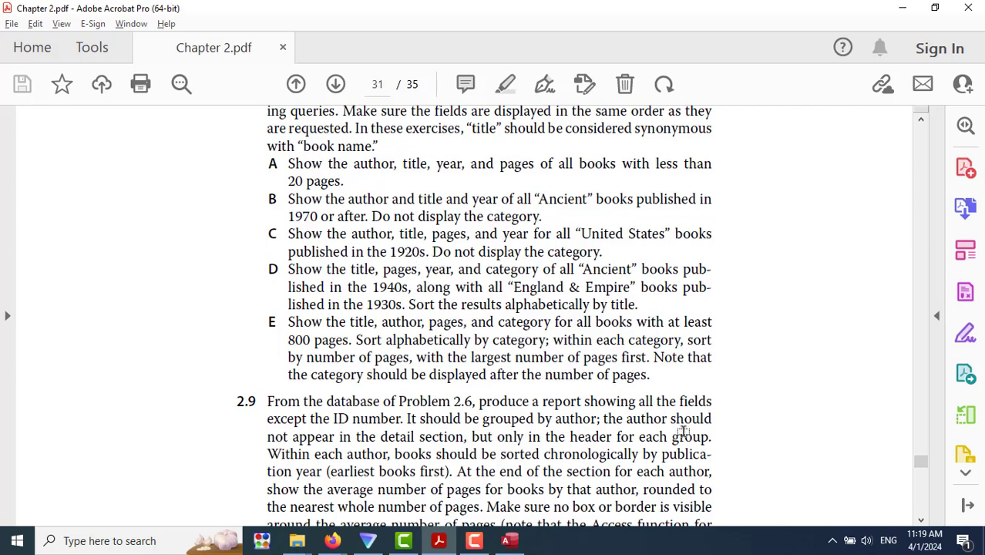
pyautogui.hotkey('alt', 'Tab')
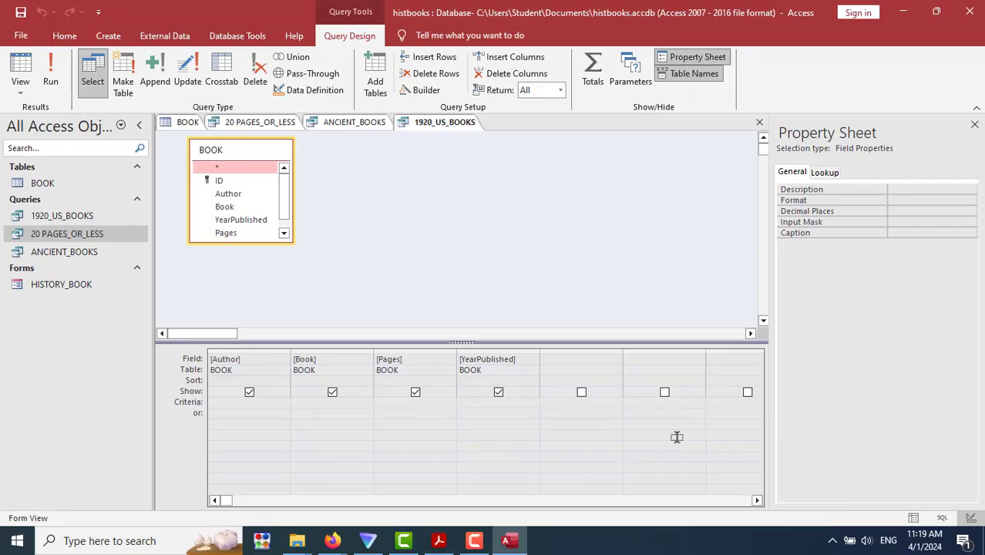
# Restrict YearPublished to the 1920s with a Between criterion that starts at 1920.
pyautogui.write('BETWEEN')
pyautogui.write(' 1920')
pyautogui.write(' AND')
pyautogui.write(' 193')
pyautogui.press('BackSpace')
pyautogui.press('BackSpace')
pyautogui.write('9')
pyautogui.click(676, 437)
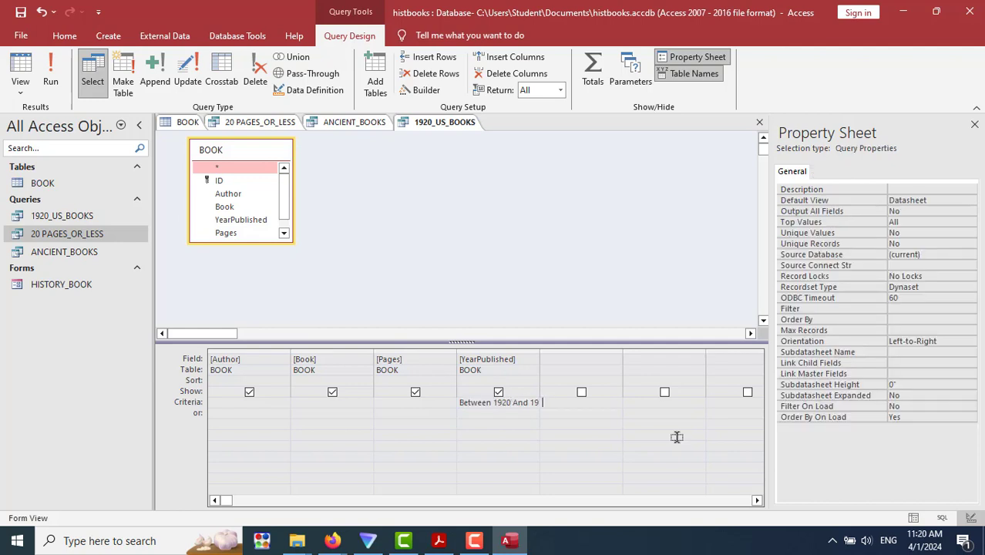
# Check query C's category requirement and the sample form in Chapter 2.pdf against the BOOK table's field list.
pyautogui.hotkey('alt', 'Tab')
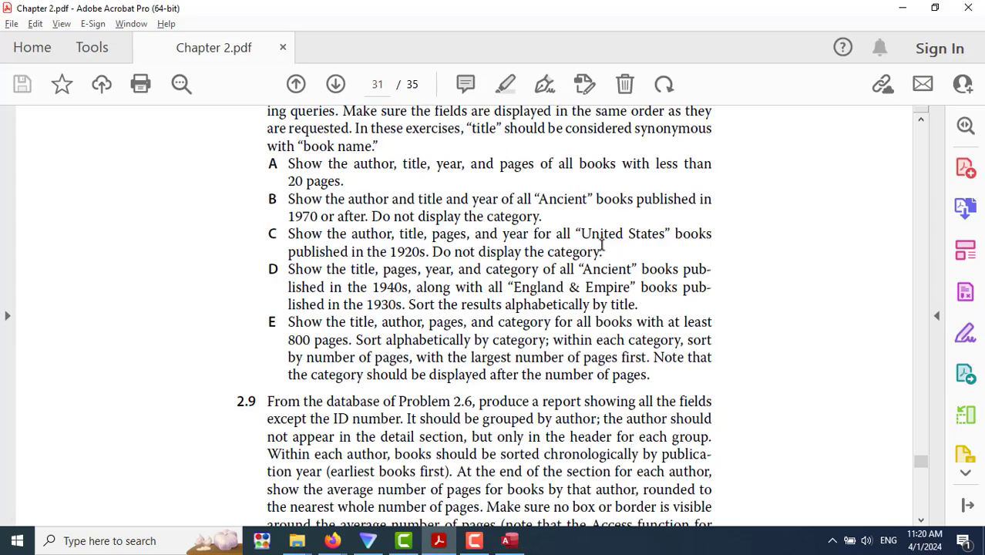
pyautogui.hotkey('alt', 'Tab')
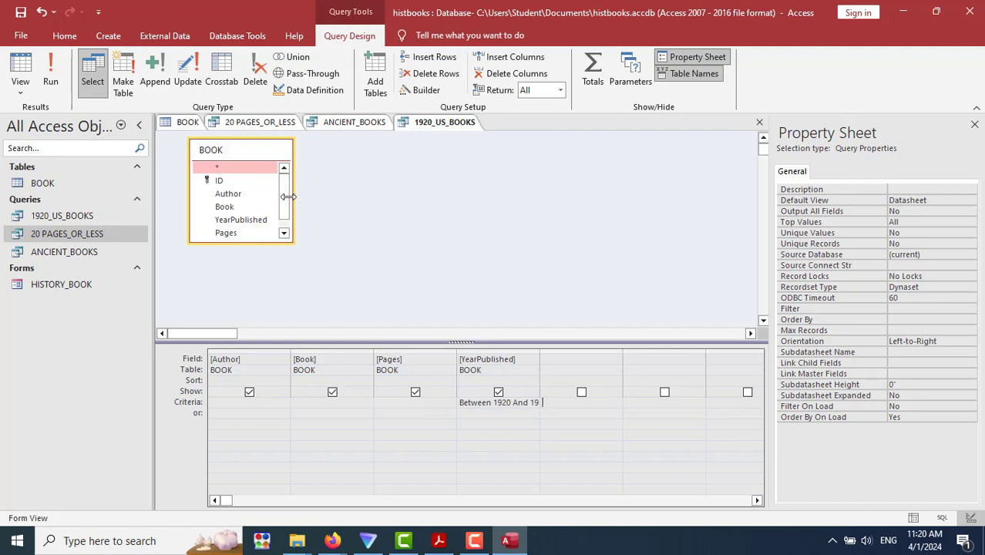
pyautogui.moveTo(283, 195); pyautogui.dragTo(284, 208)
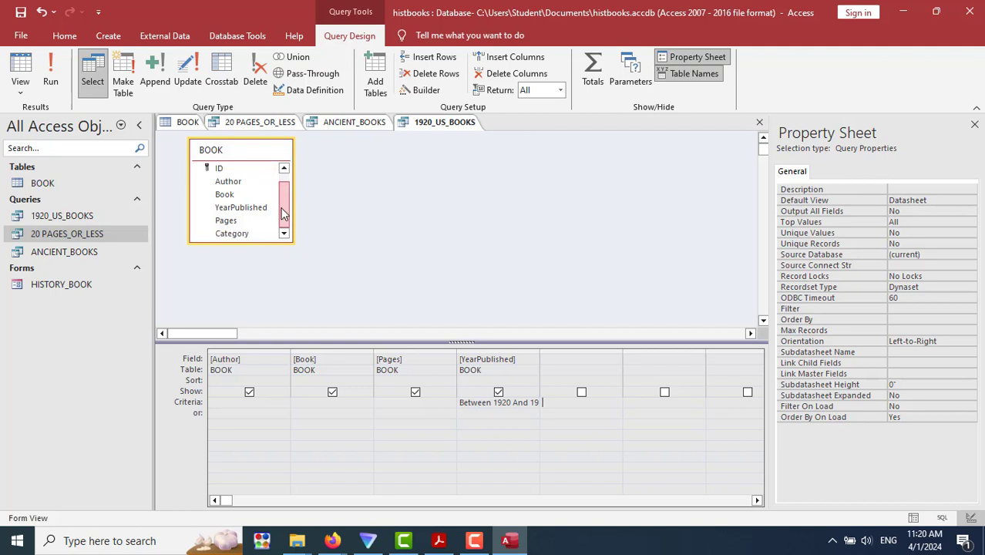
pyautogui.hotkey('alt', 'Tab')
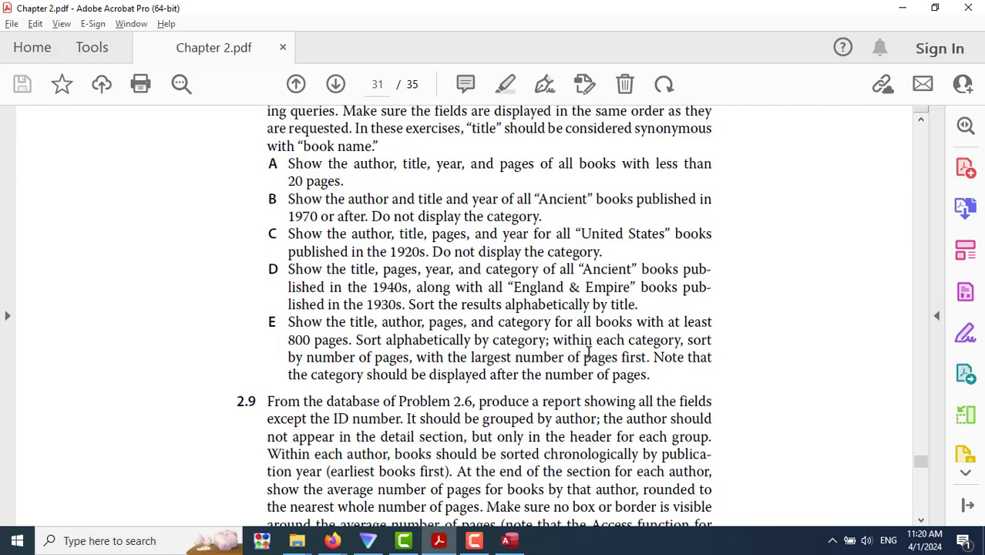
pyautogui.scroll(6, 587, 352)
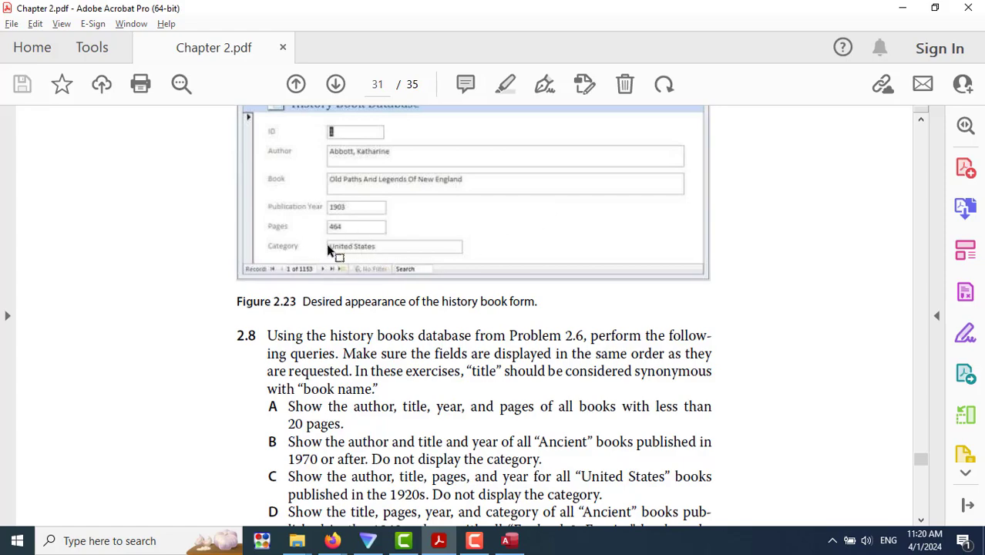
pyautogui.hotkey('alt', 'Tab')
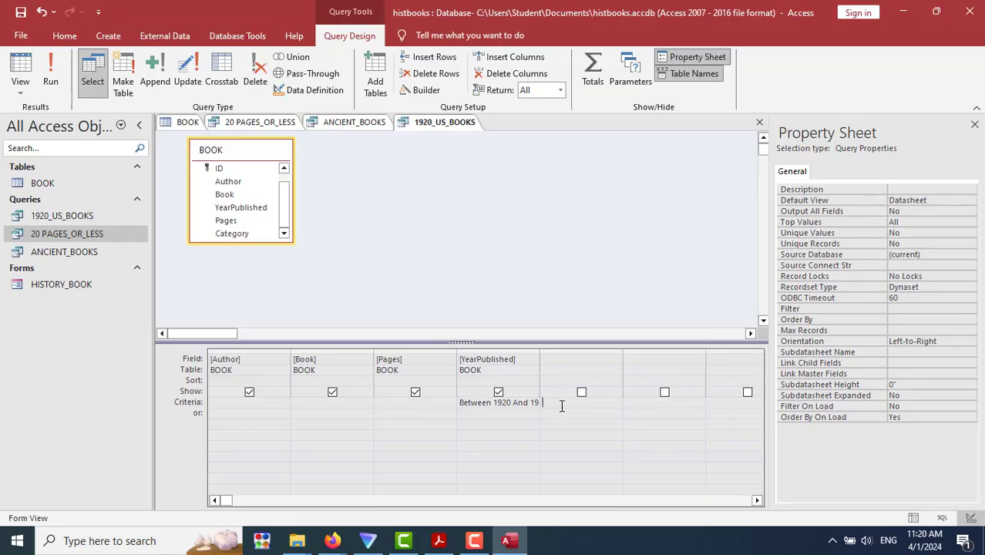
# Add the Category field to the first empty column of the query design grid.
pyautogui.click(612, 360)
pyautogui.click(616, 360)
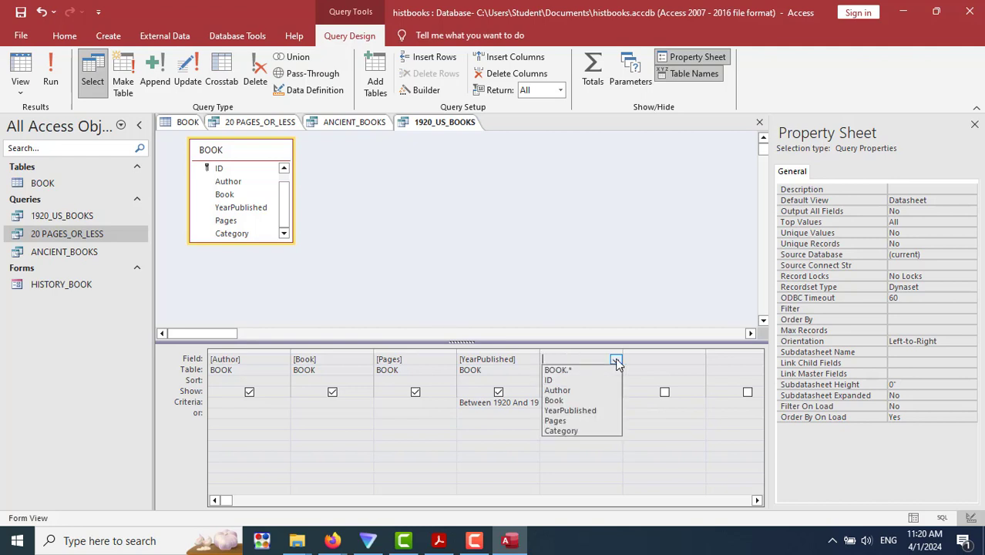
pyautogui.click(588, 433)
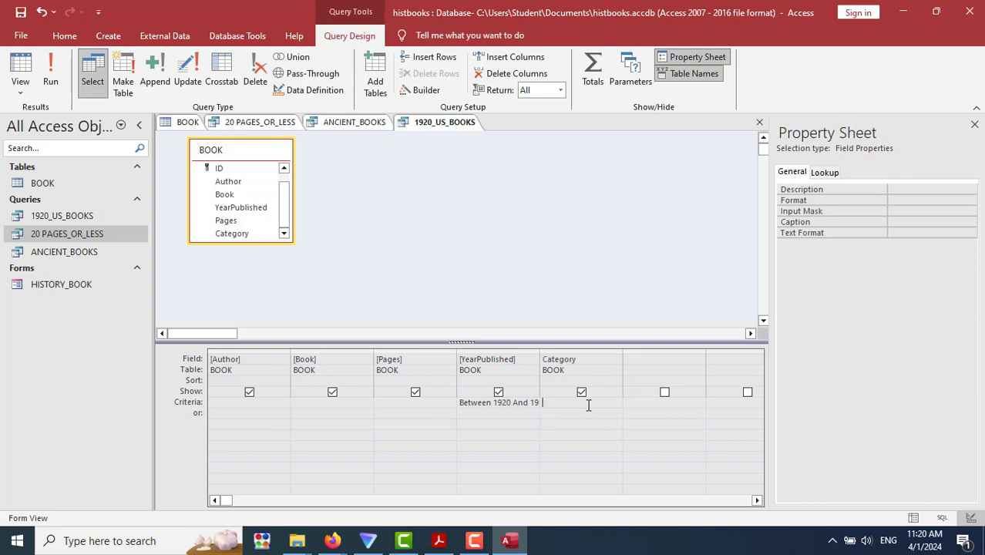
# Set the Category criterion to "United States", matching the spelling in the exercise PDF, and run the query.
pyautogui.hotkey('alt', 'Tab')
pyautogui.hotkey('alt', 'Tab')
pyautogui.write("'")
pyautogui.write('United')
pyautogui.hotkey('alt', 'Tab')
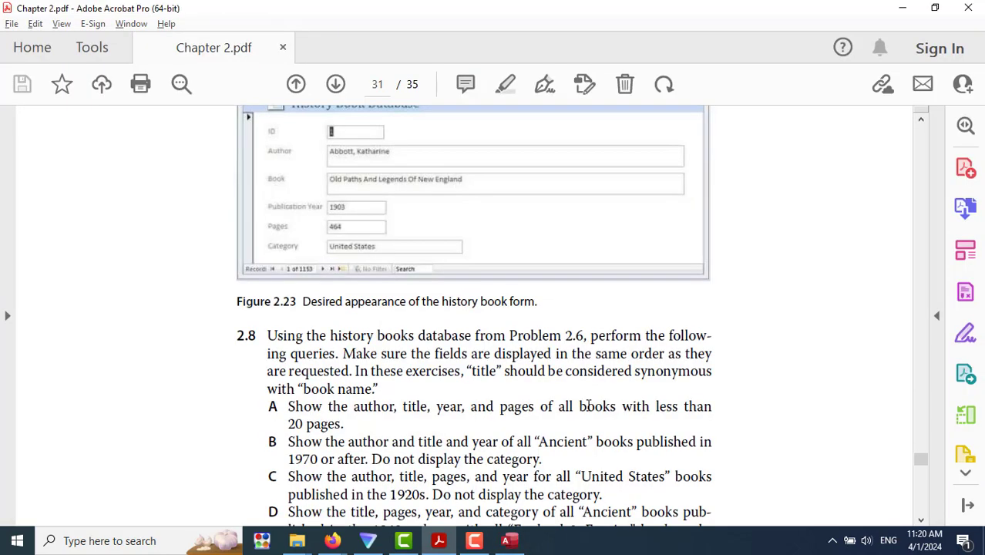
pyautogui.hotkey('alt', 'Tab')
pyautogui.write('States')
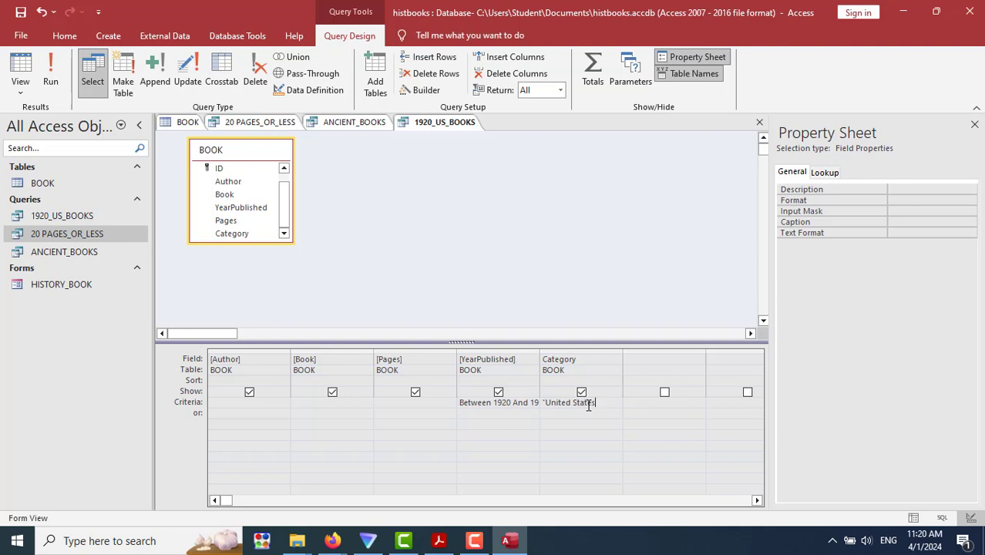
pyautogui.write('"')
pyautogui.click(57, 78)
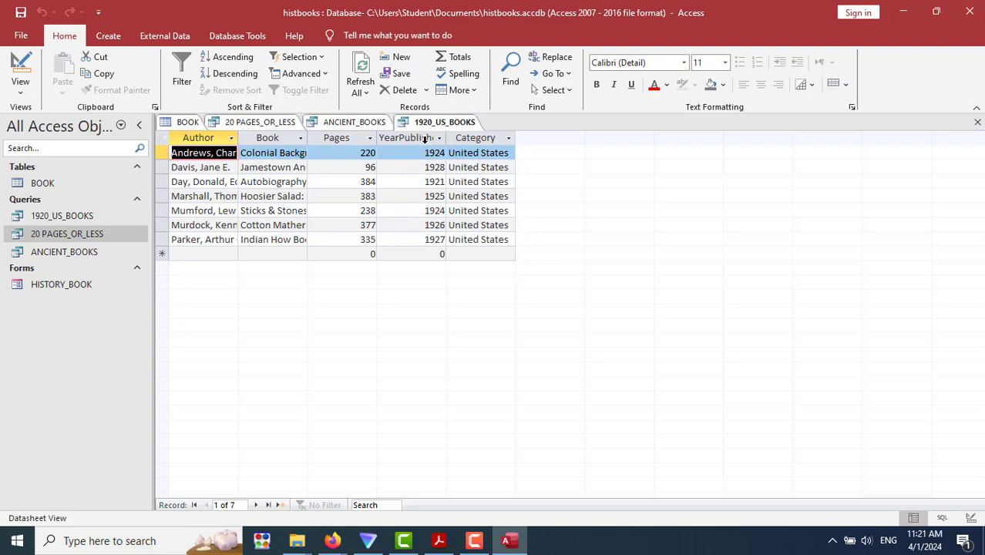
# Compare the query results with the 1920s requirement of query C in Chapter 2.pdf and read the requirements of query D.
pyautogui.hotkey('alt', 'Tab')
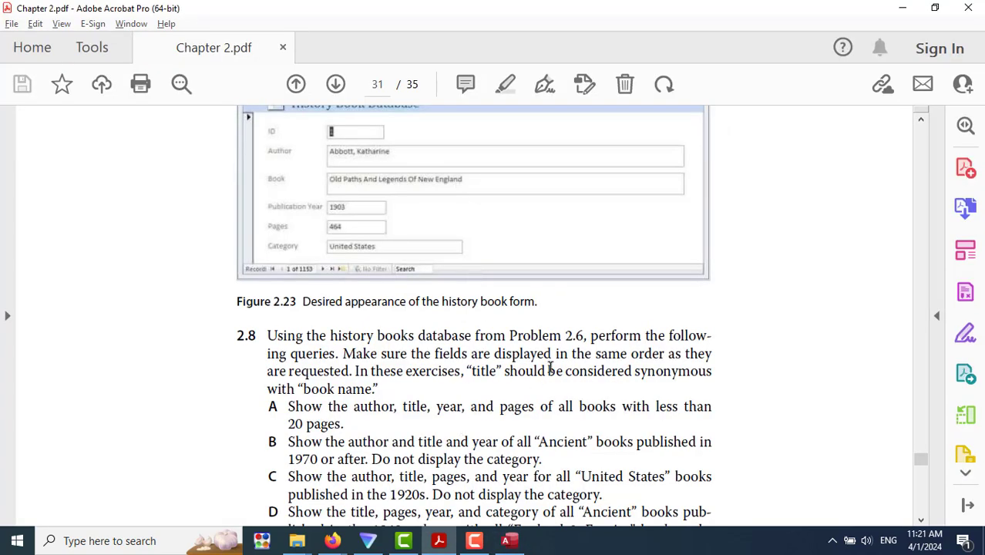
pyautogui.scroll(-2, 549, 369)
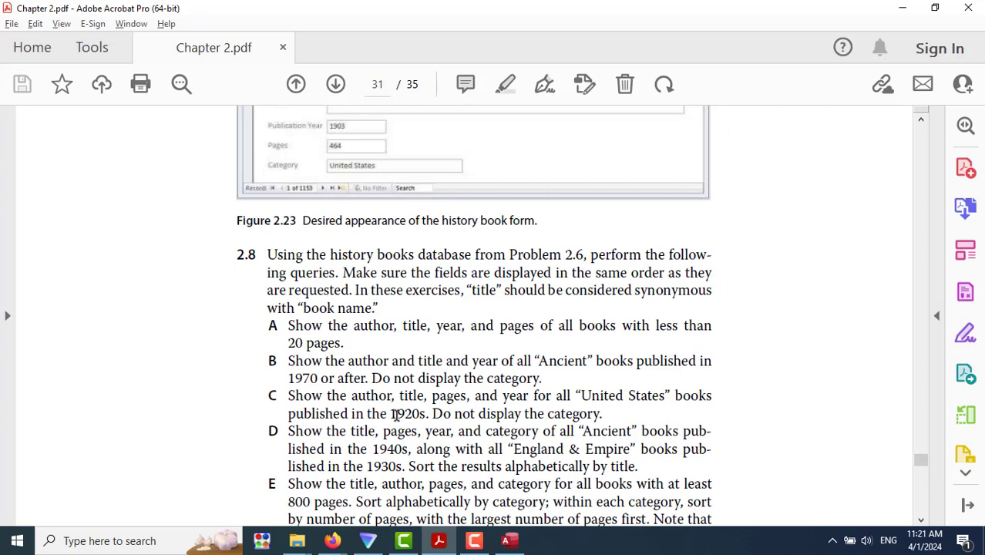
pyautogui.moveTo(390, 413); pyautogui.dragTo(432, 413)
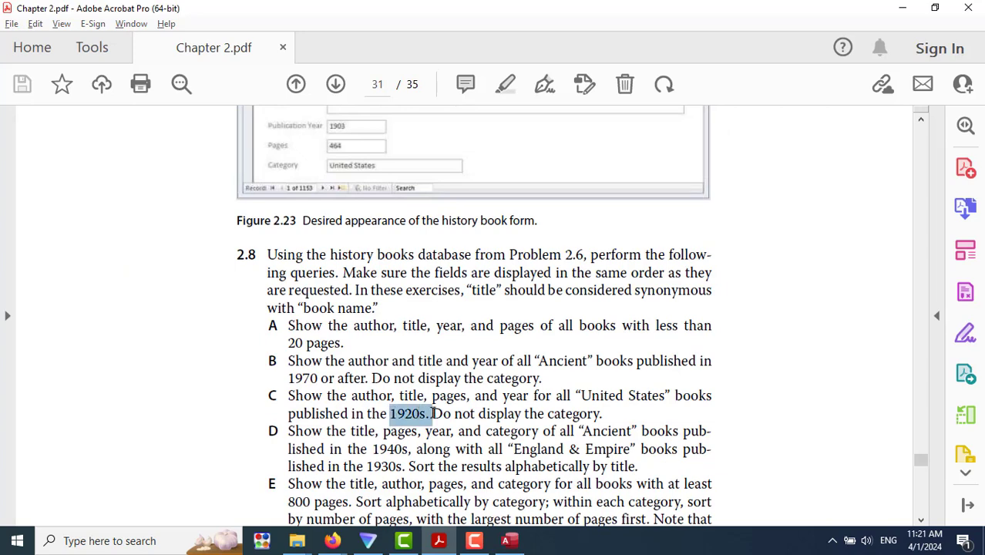
pyautogui.click(736, 422)
pyautogui.hotkey('alt', 'Tab')
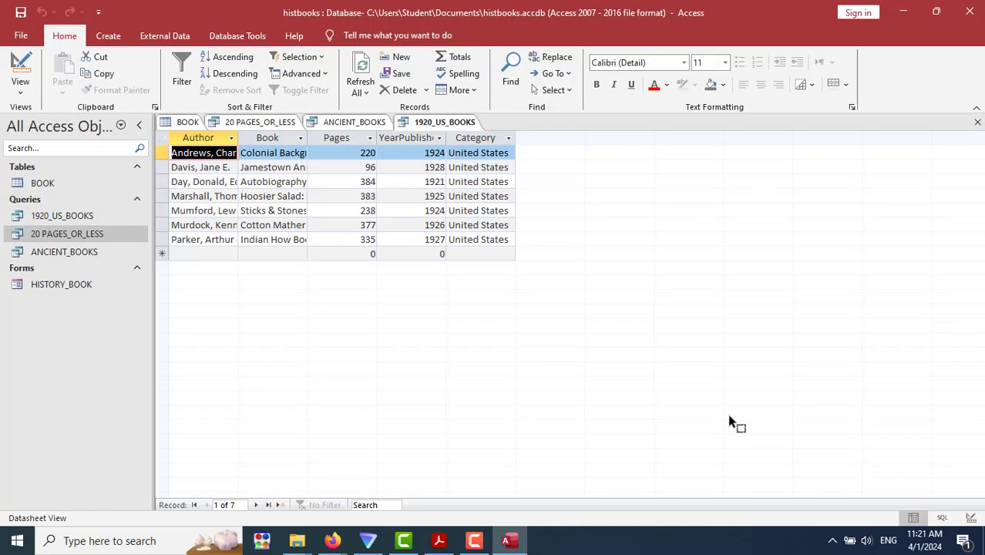
pyautogui.hotkey('alt', 'Tab')
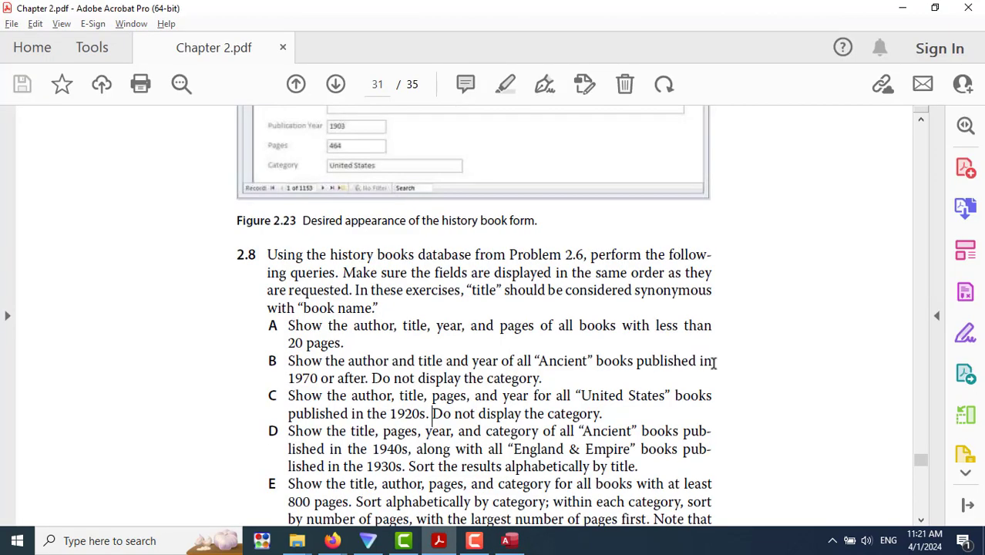
pyautogui.scroll(-3, 713, 362)
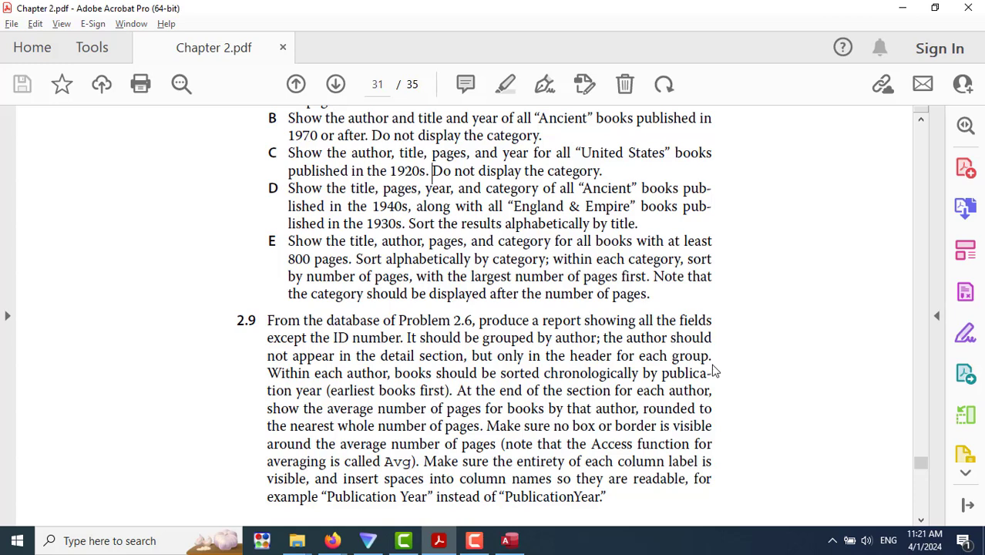
pyautogui.hotkey('alt', 'Tab')
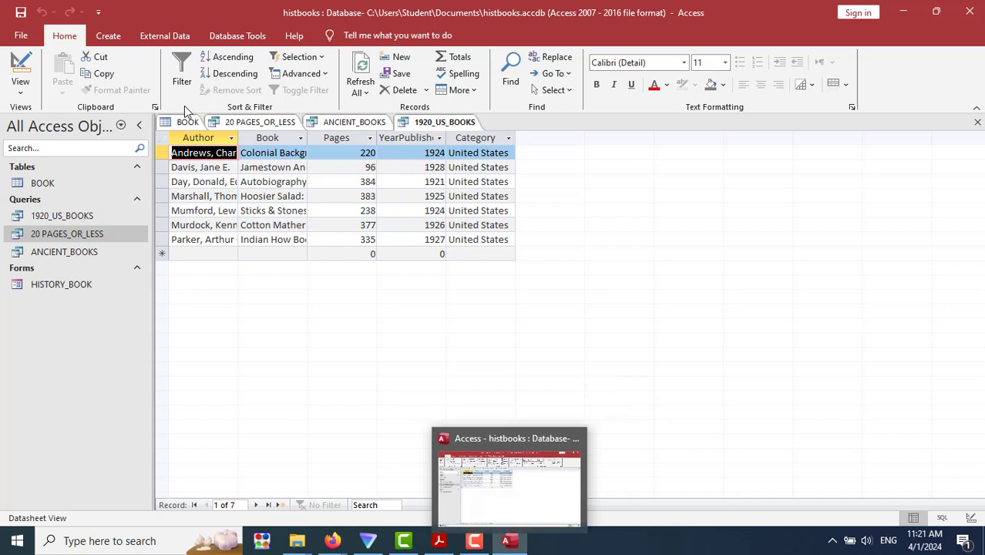
# Start a new query with the Simple Query Wizard, saving 1920_US_BOOKS when asked and using the BOOK table as its source.
pyautogui.click(108, 36)
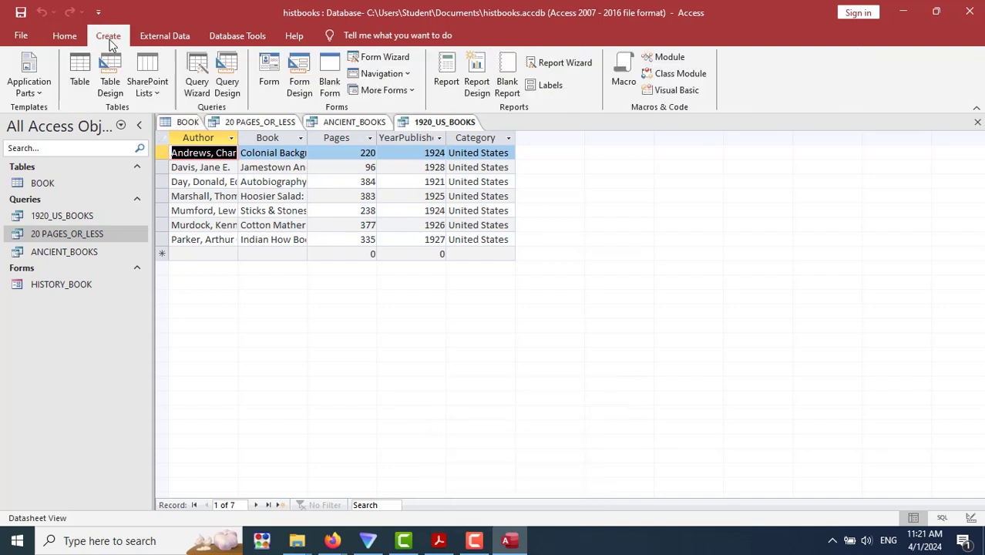
pyautogui.click(198, 69)
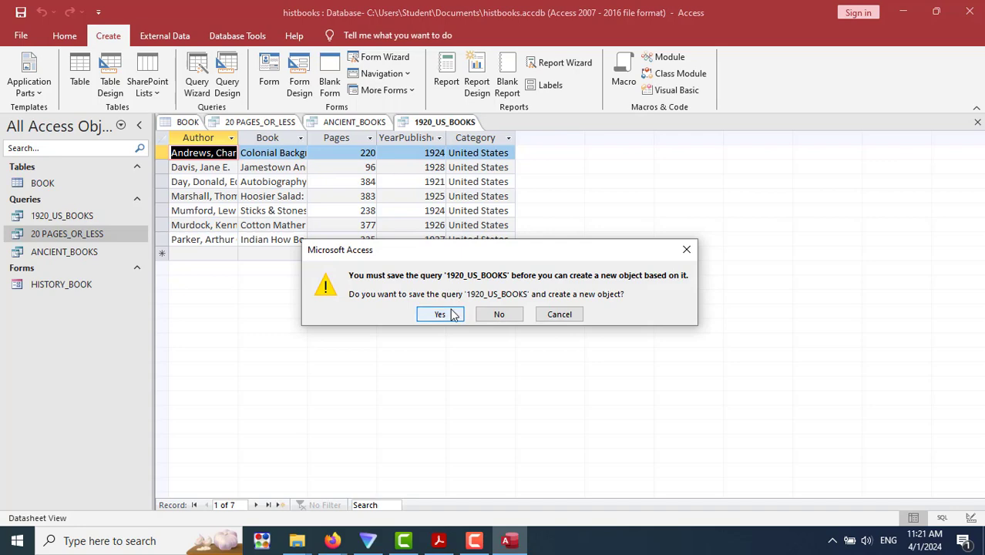
pyautogui.click(453, 314)
pyautogui.click(550, 343)
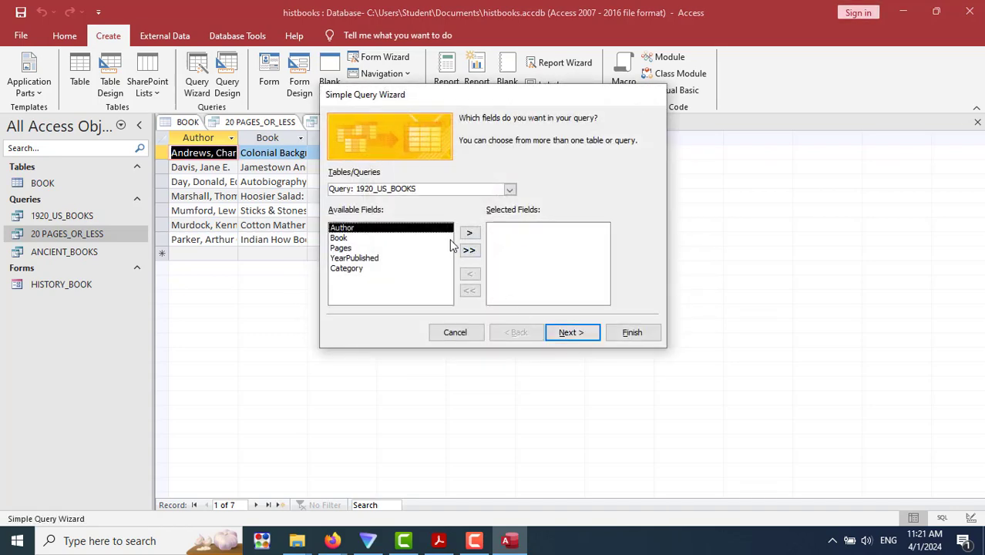
pyautogui.click(509, 190)
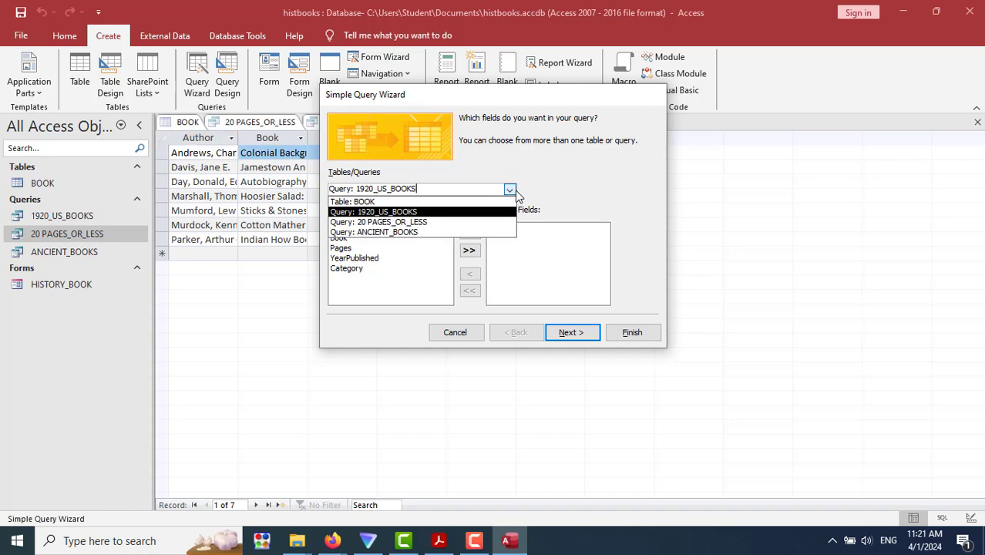
pyautogui.click(433, 202)
# Check query D's field order in the exercise PDF and add Book, Pages, YearPublished and Category to the query in that order.
pyautogui.hotkey('alt', 'Tab')
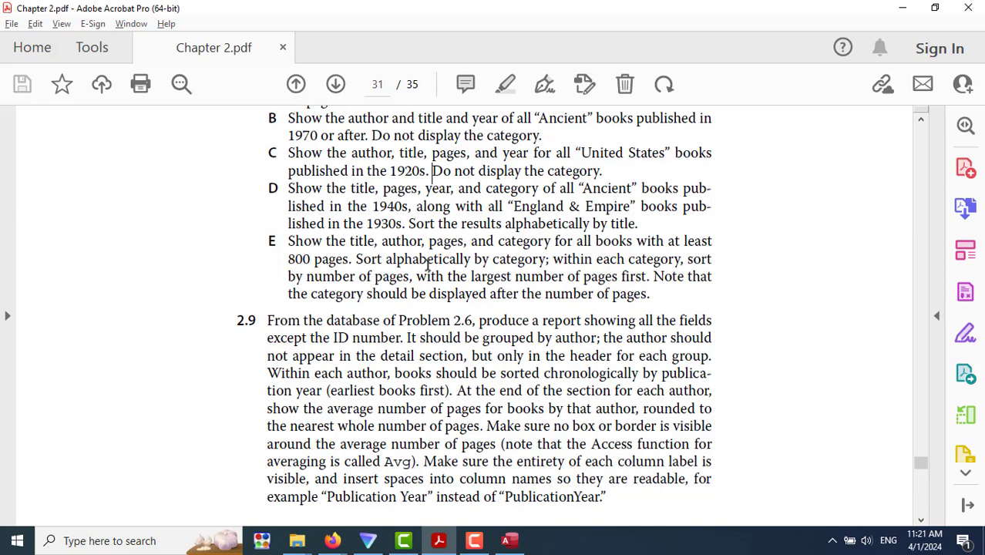
pyautogui.hotkey('alt', 'Tab')
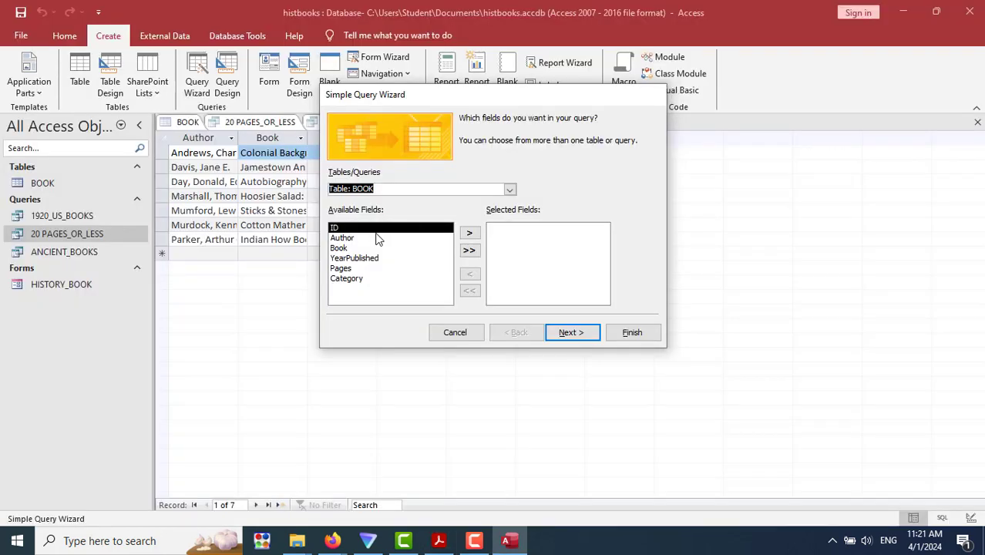
pyautogui.click(353, 248)
pyautogui.click(470, 232)
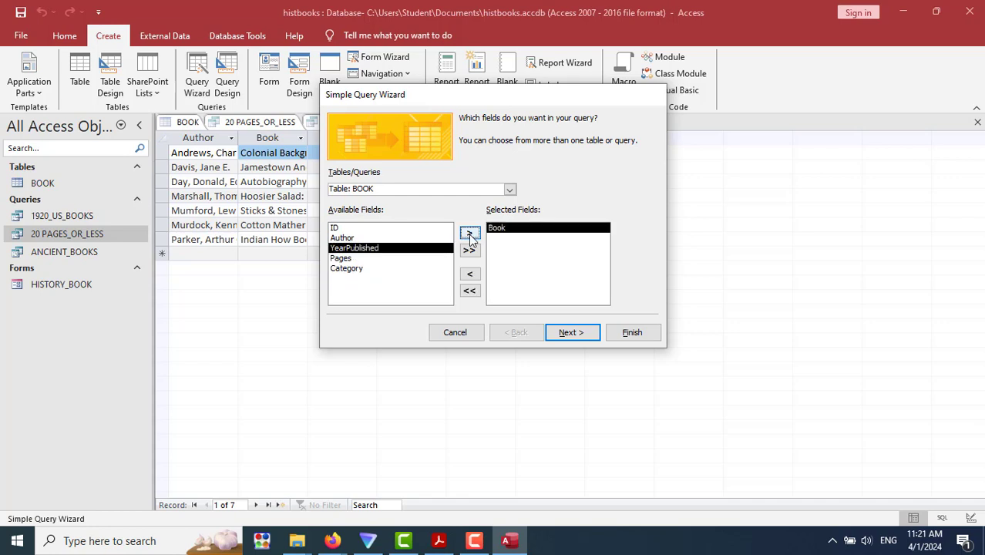
pyautogui.click(379, 259)
pyautogui.click(469, 232)
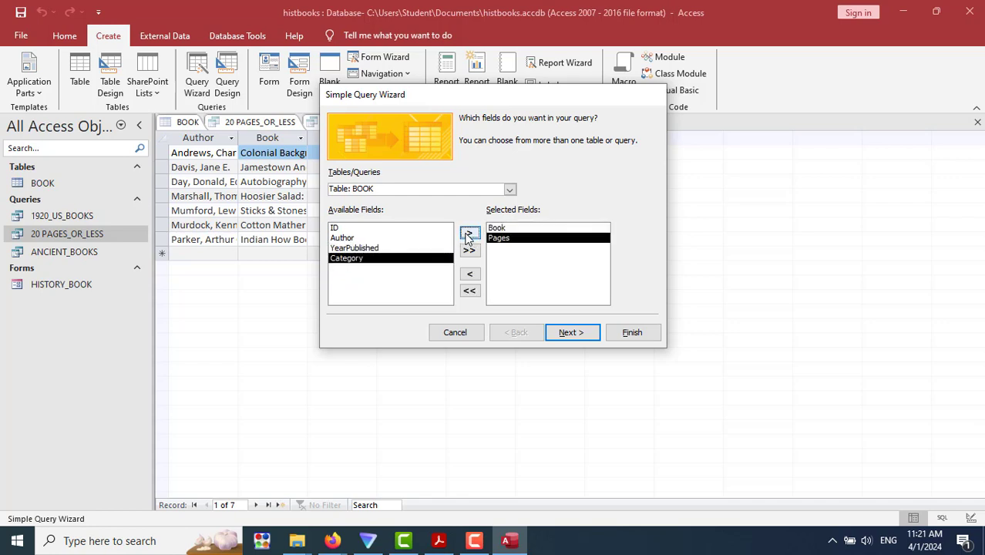
pyautogui.click(373, 248)
pyautogui.click(469, 233)
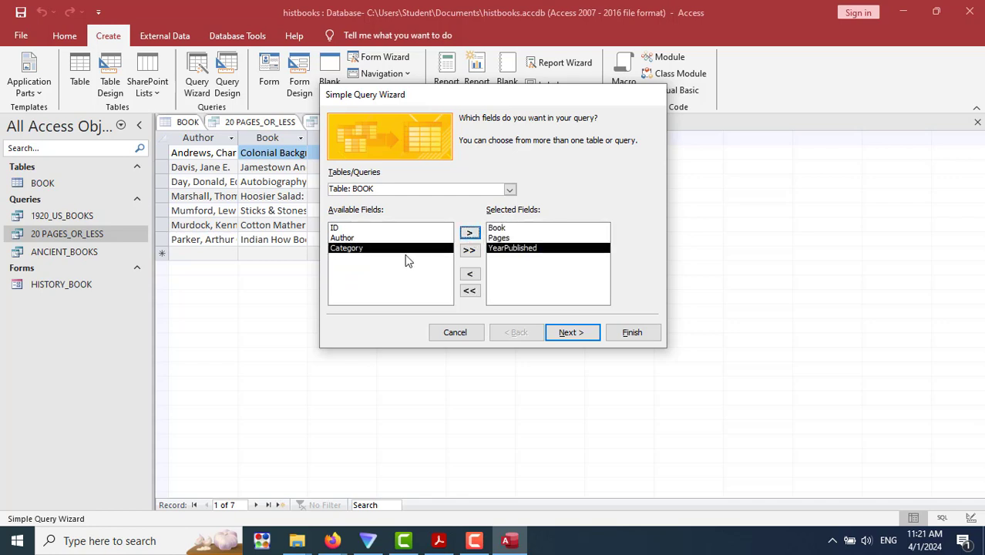
pyautogui.click(469, 233)
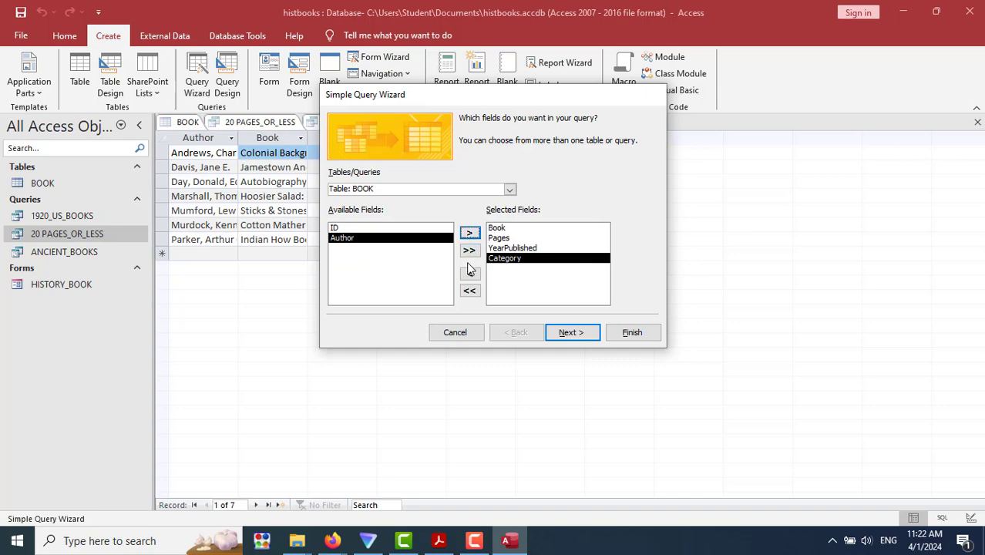
pyautogui.hotkey('alt', 'Tab')
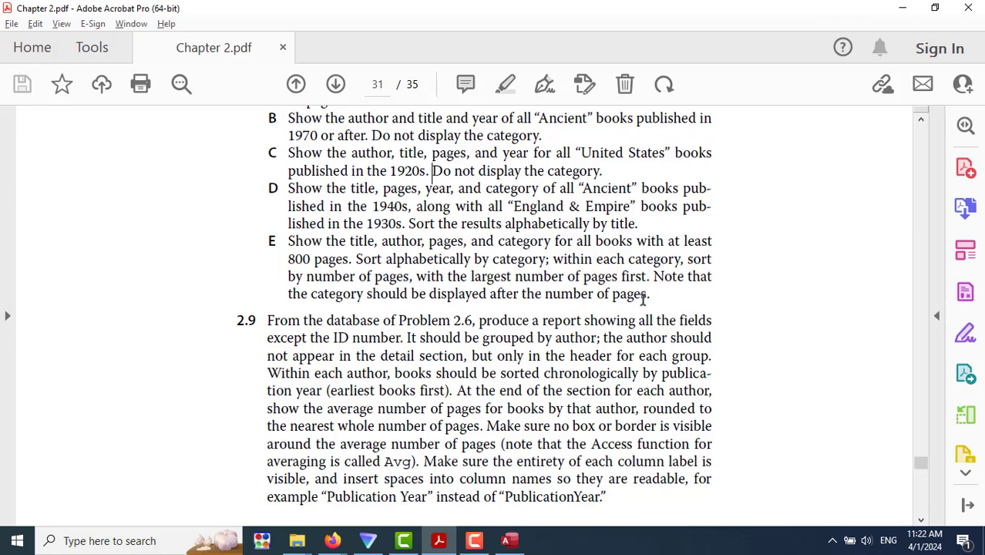
# Complete the query wizard with the title BOOK Query, rereading query D in the exercise PDF before finishing.
pyautogui.hotkey('alt', 'Tab')
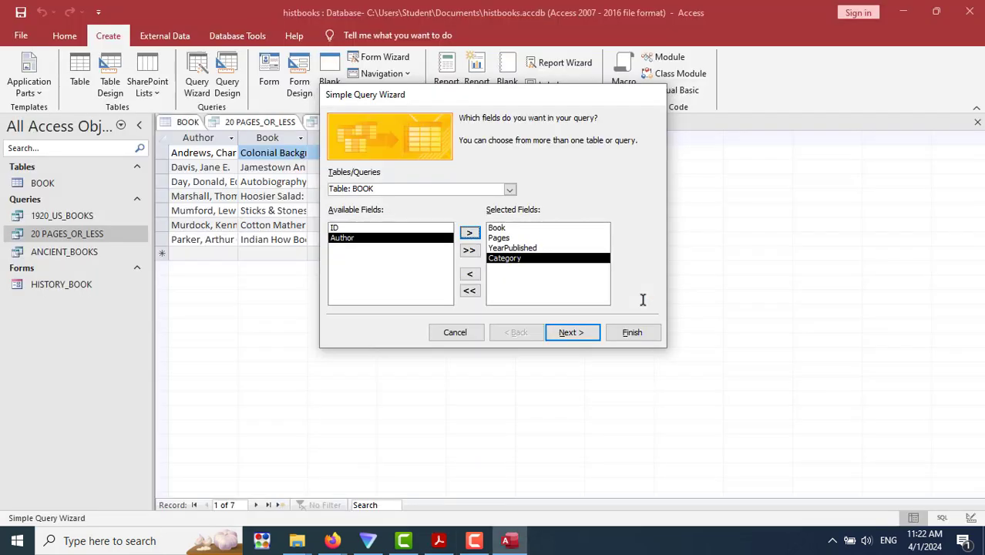
pyautogui.click(568, 334)
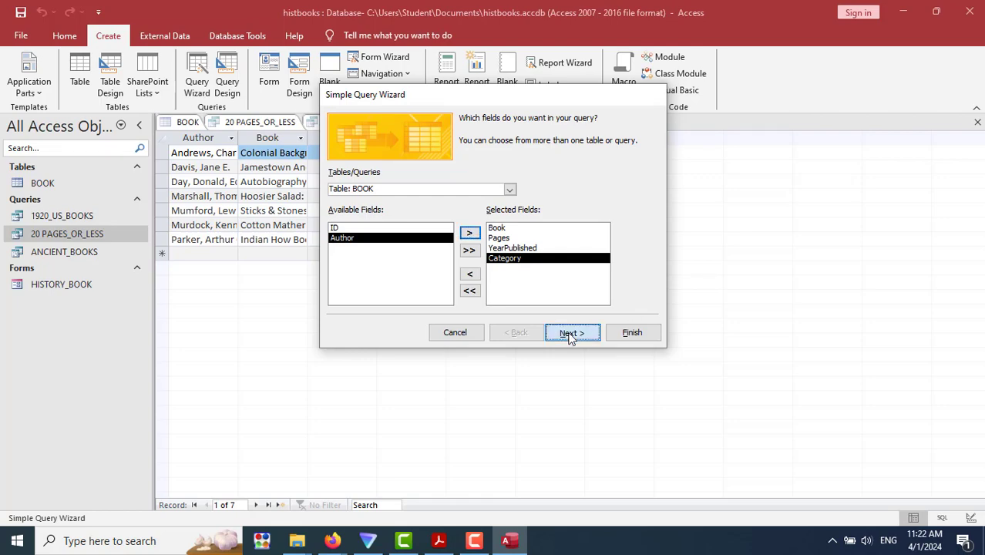
pyautogui.click(570, 334)
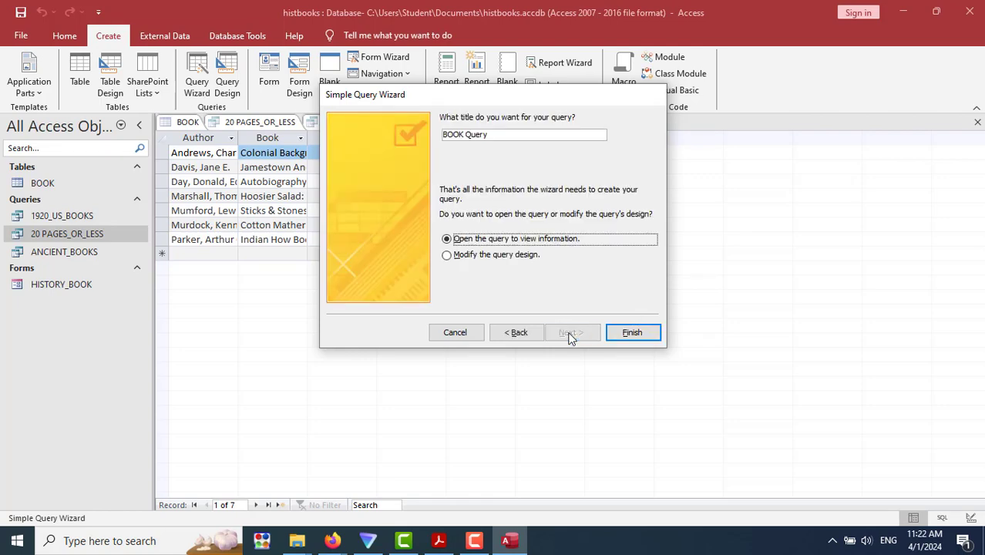
pyautogui.hotkey('alt', 'Tab')
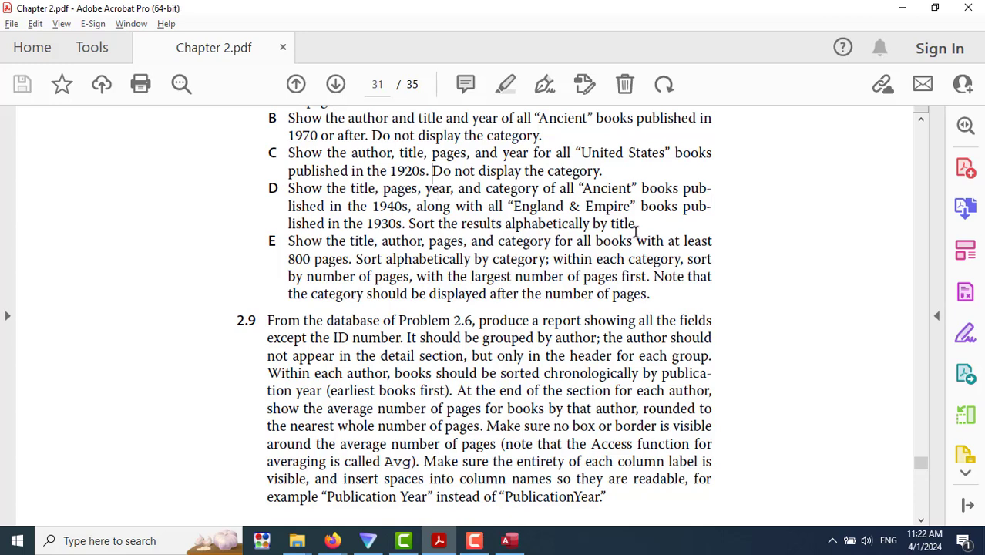
pyautogui.scroll(2, 636, 231)
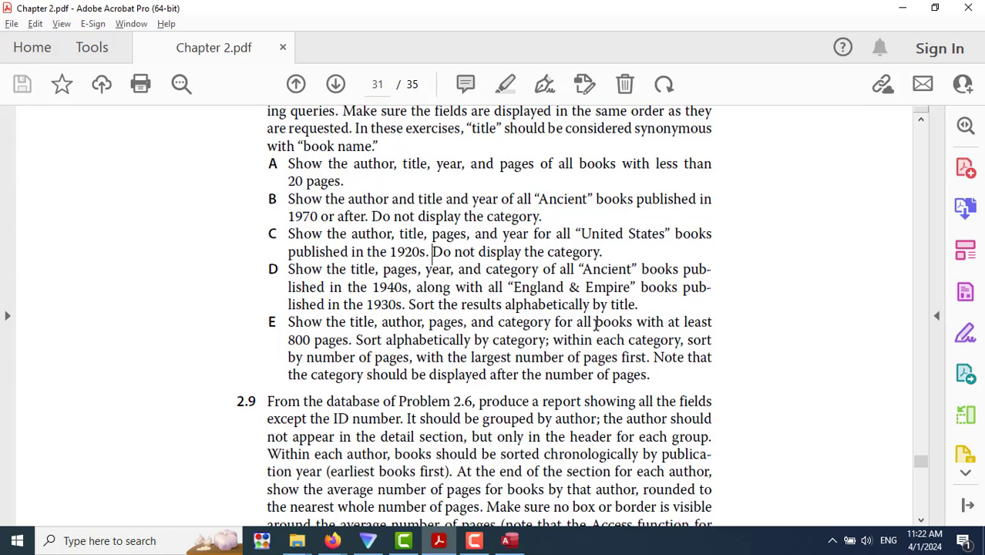
pyautogui.scroll(-2, 595, 323)
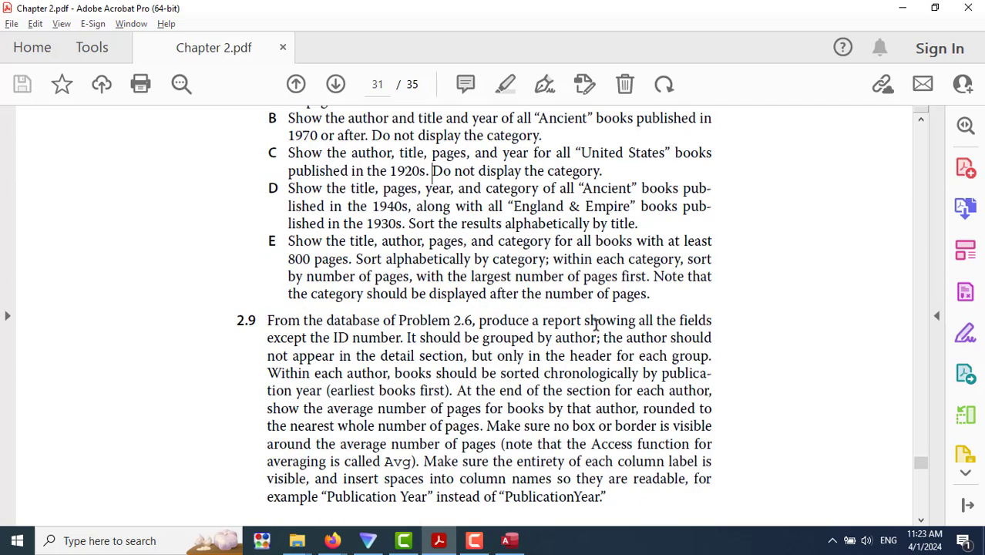
pyautogui.hotkey('alt', 'Tab')
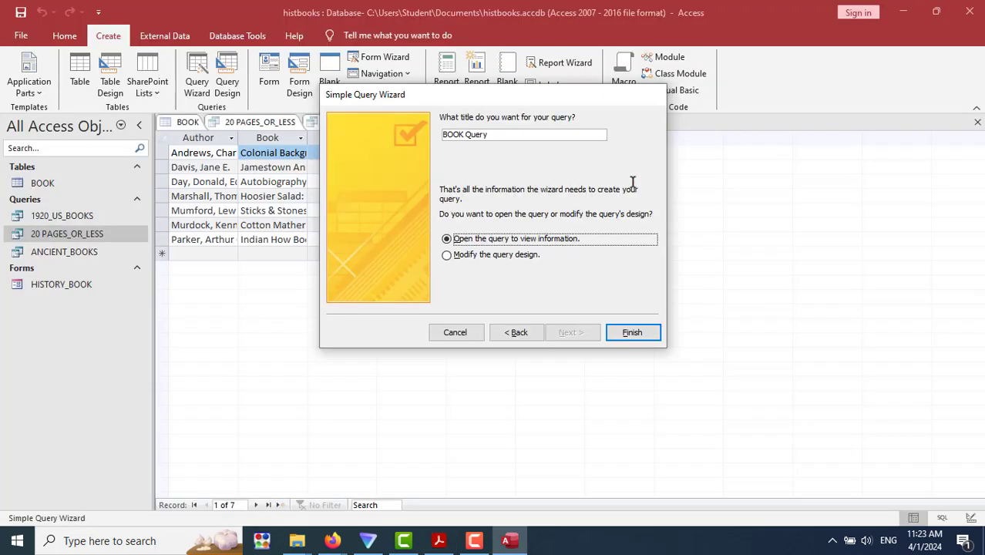
pyautogui.click(631, 332)
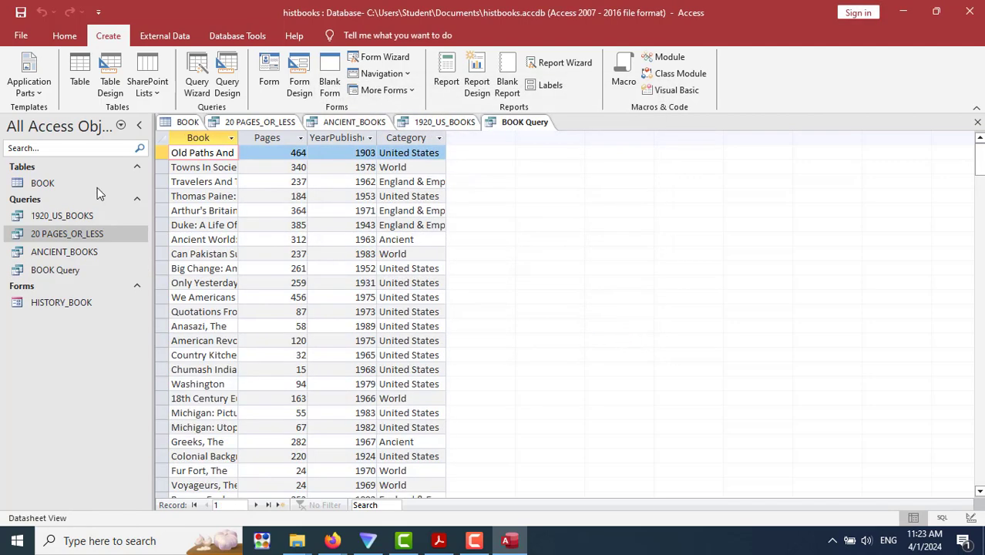
# Switch BOOK Query to Design View and add a second Category column after the existing one.
pyautogui.rightClick(523, 123)
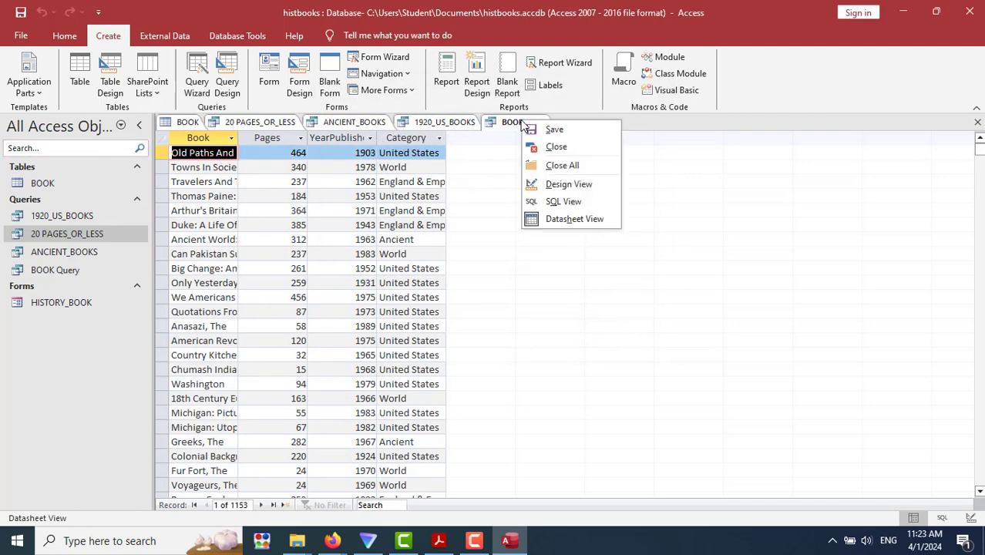
pyautogui.click(550, 185)
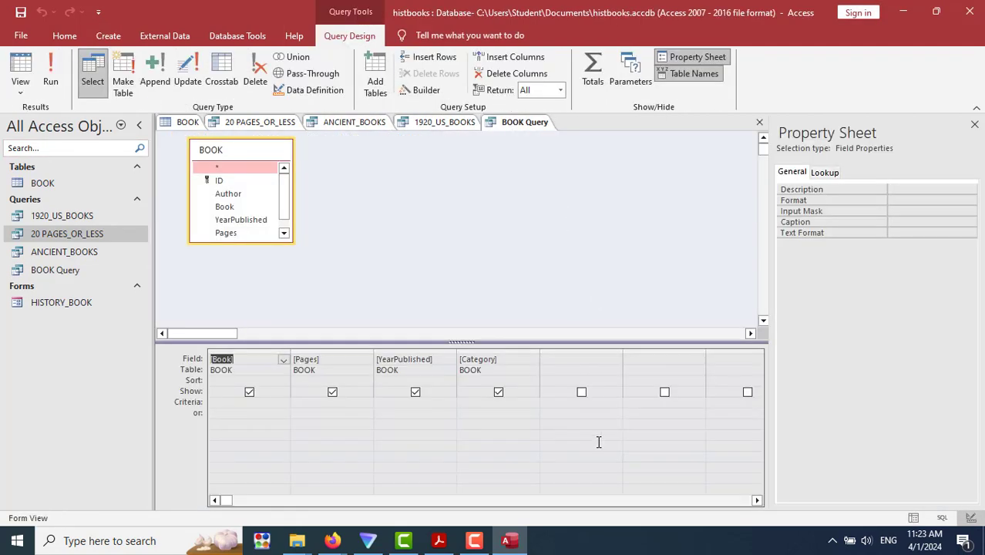
pyautogui.click(571, 358)
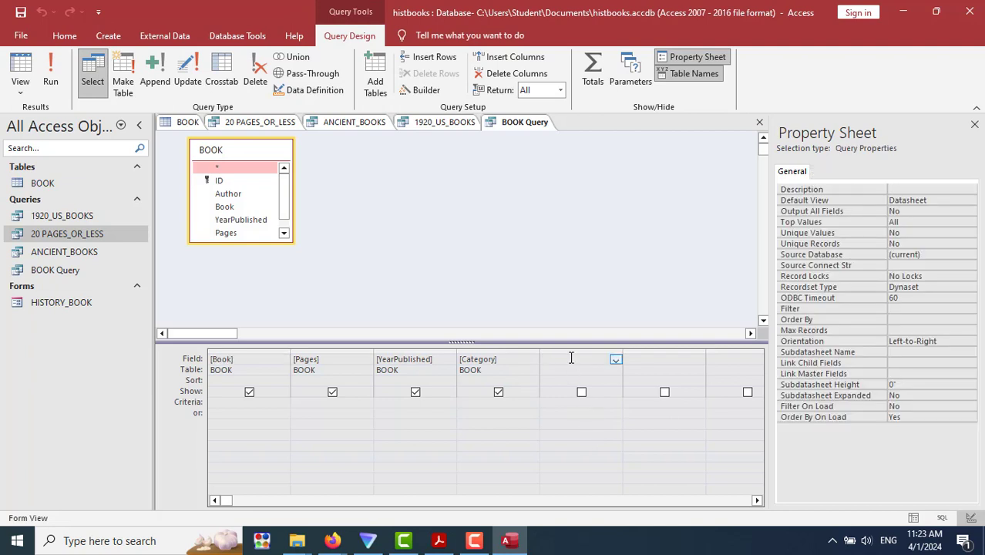
pyautogui.click(616, 360)
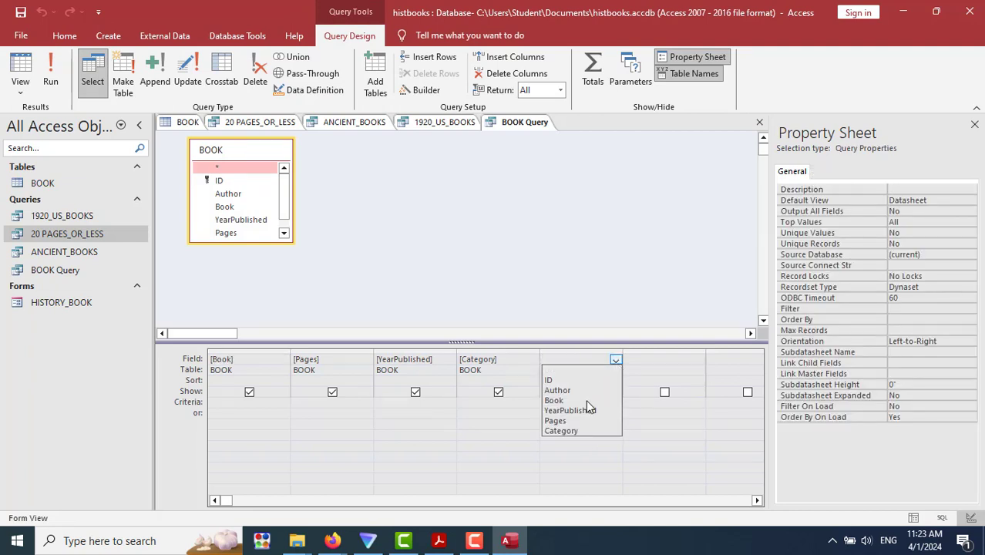
pyautogui.click(571, 430)
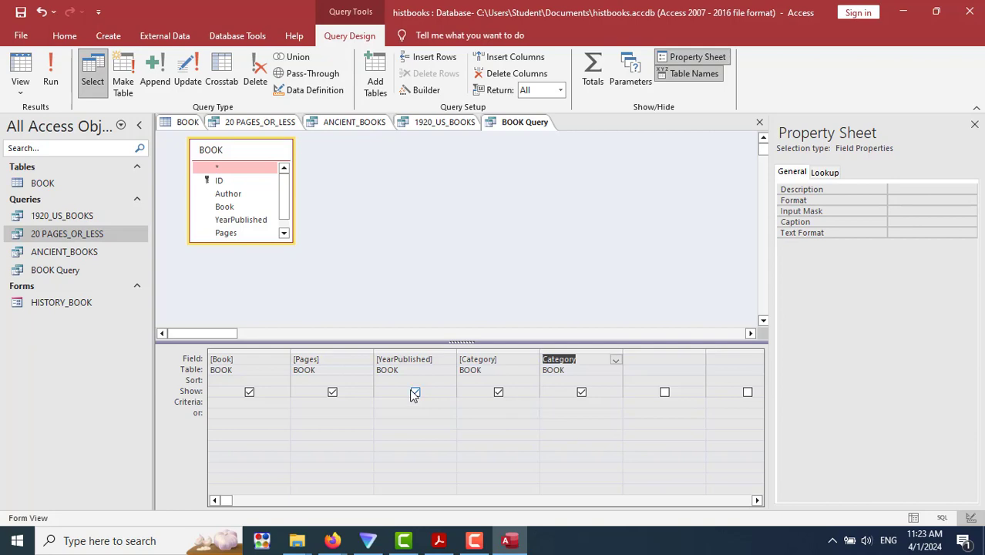
# Check in the exercise PDF which decades query D requires for the Ancient and England & Empire books.
pyautogui.hotkey('alt', 'Tab')
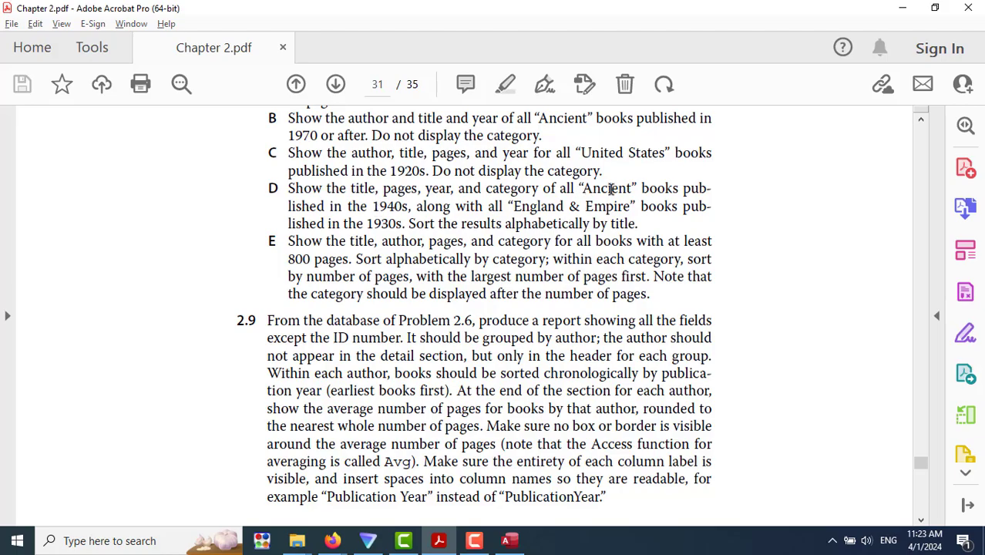
pyautogui.hotkey('alt', 'Tab')
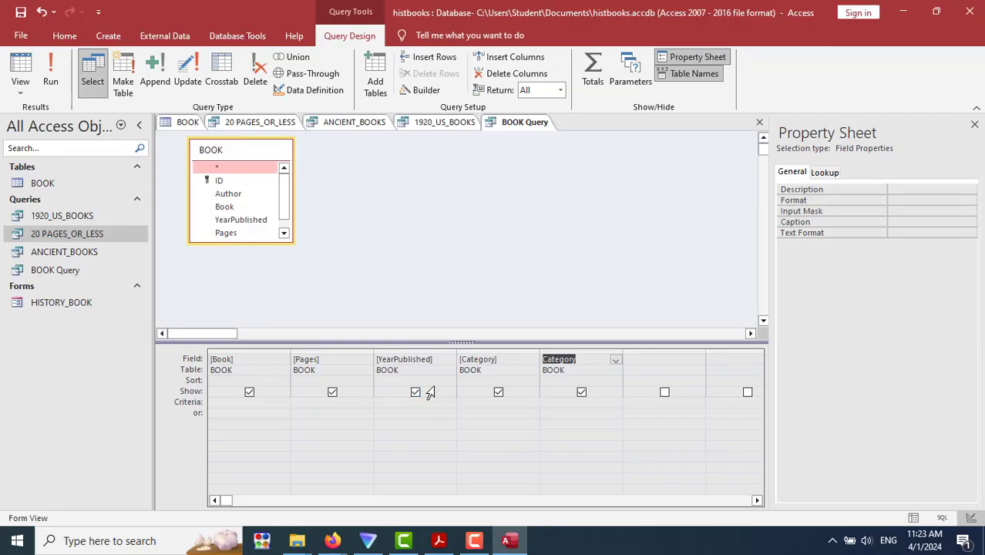
pyautogui.hotkey('alt', 'Tab')
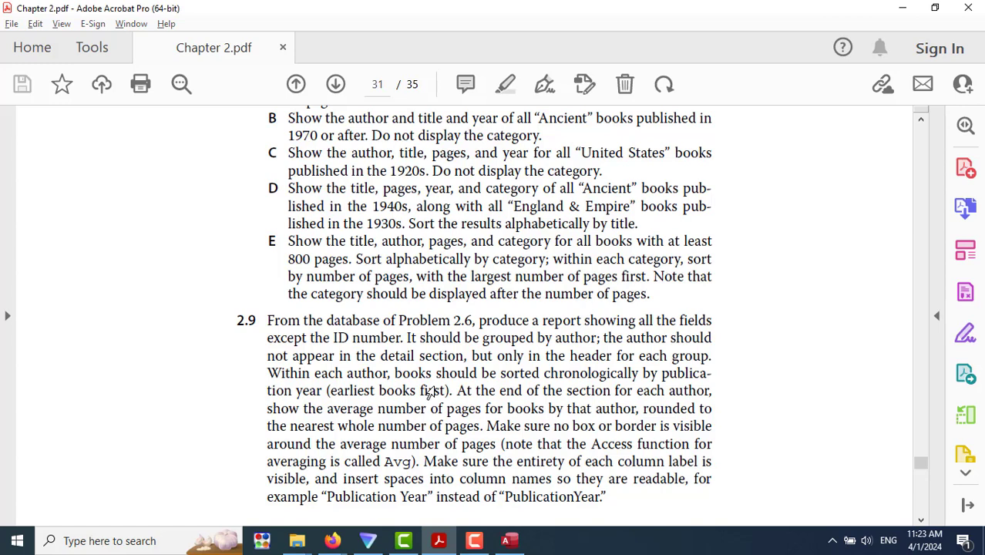
pyautogui.hotkey('alt', 'Tab')
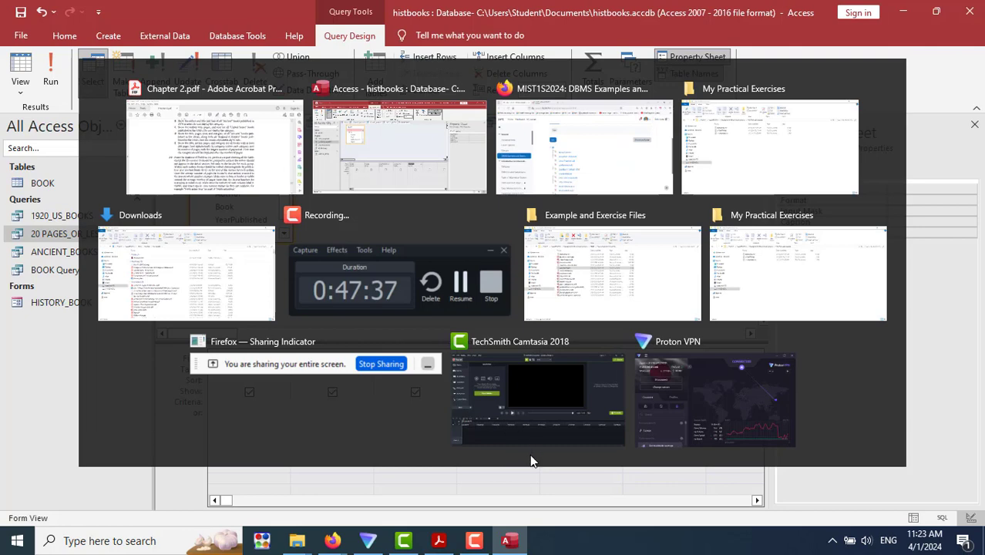
pyautogui.press('Escape')
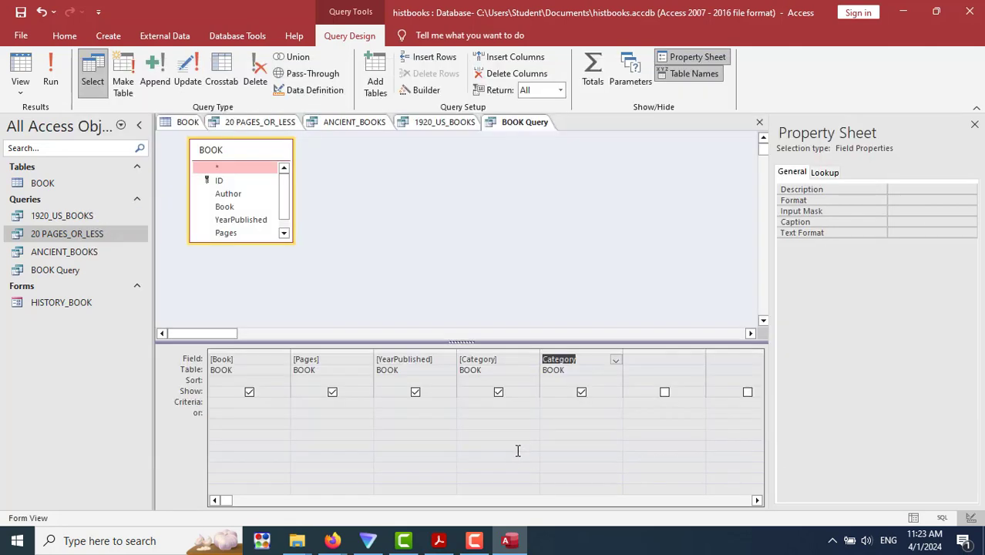
# Set the YearPublished criterion to Between 1930 And 1940.
pyautogui.click(410, 402)
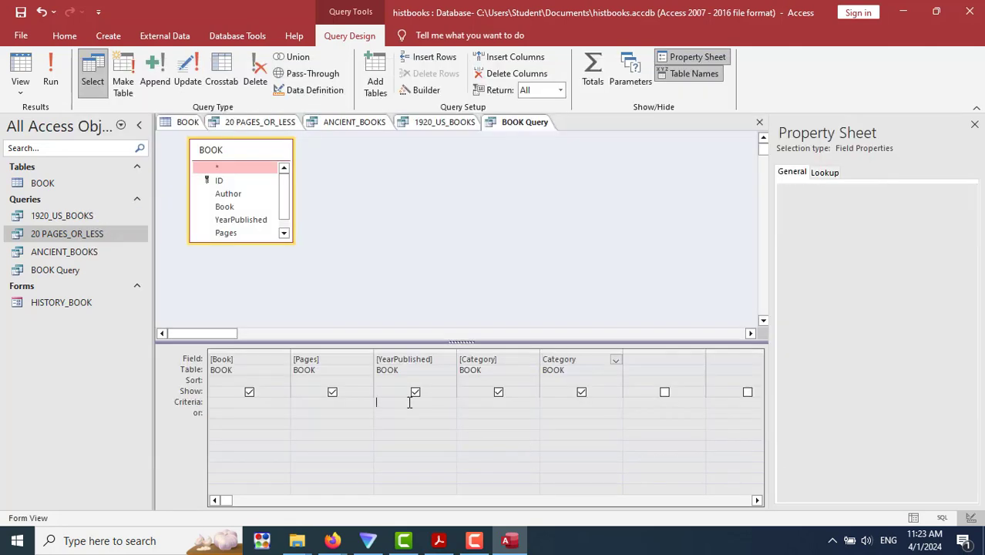
pyautogui.write('BETW')
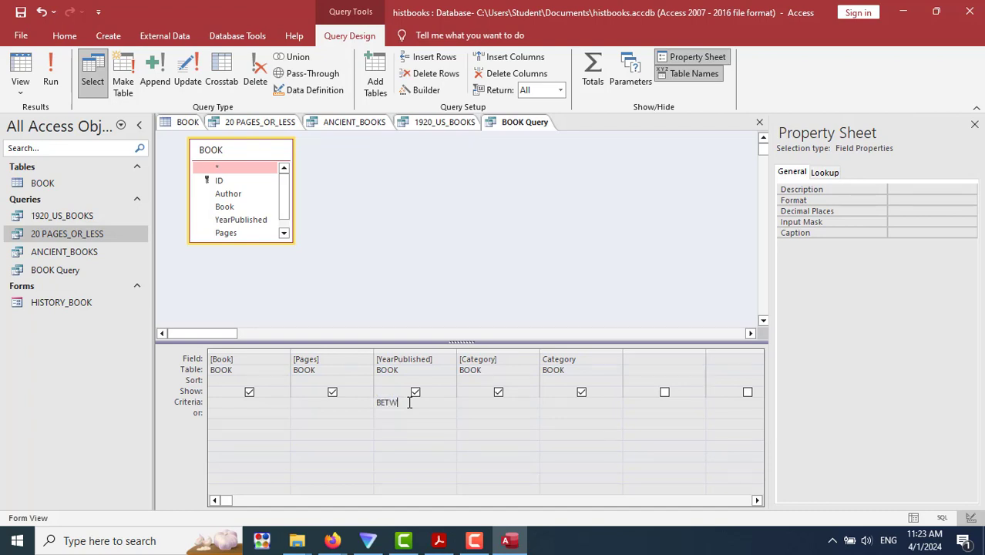
pyautogui.write('EEN 1030 an')
pyautogui.press('BackSpace')
pyautogui.press('BackSpace')
pyautogui.press('BackSpace')
pyautogui.press('BackSpace')
pyautogui.press('BackSpace')
pyautogui.press('BackSpace')
pyautogui.write('930 and 1940')
pyautogui.press('Tab')
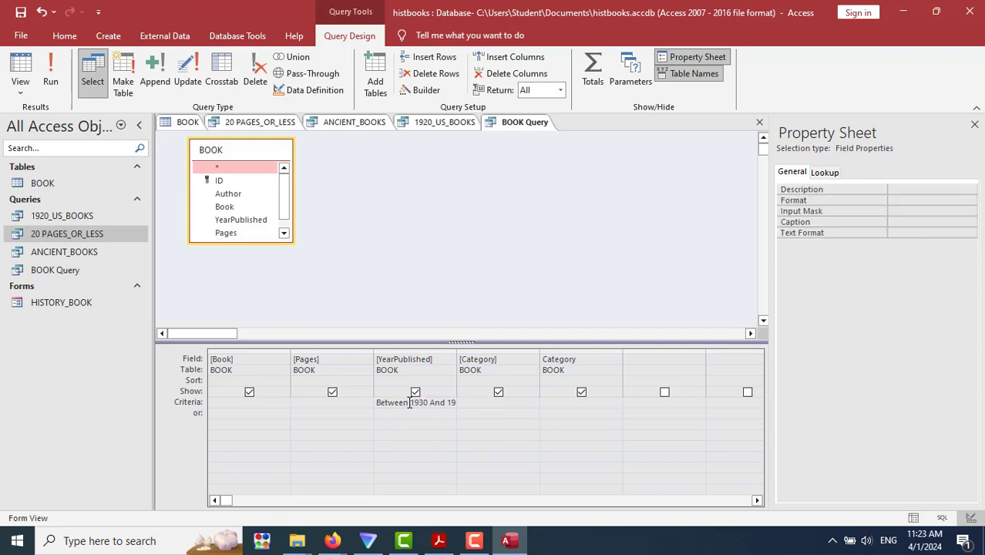
# Compare the YearPublished criterion and the two Category columns with the category and decade pairs of query D in the PDF.
pyautogui.hotkey('alt', 'Tab')
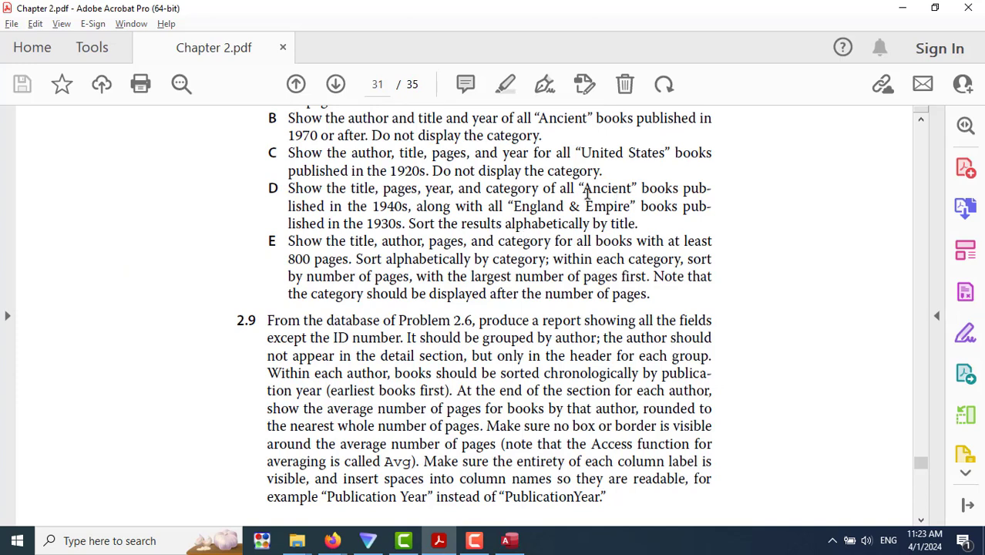
pyautogui.hotkey('alt', 'Tab')
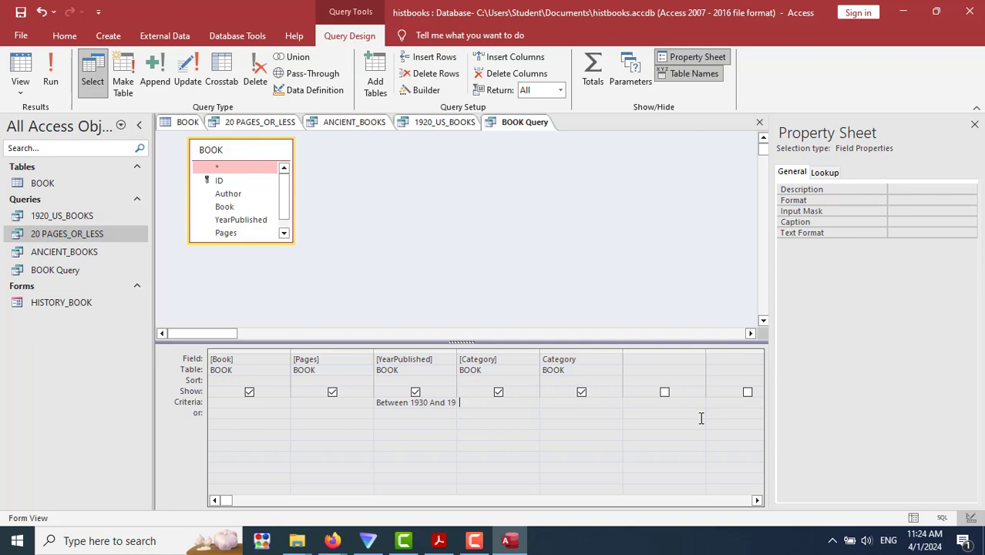
pyautogui.hotkey('alt', 'Tab')
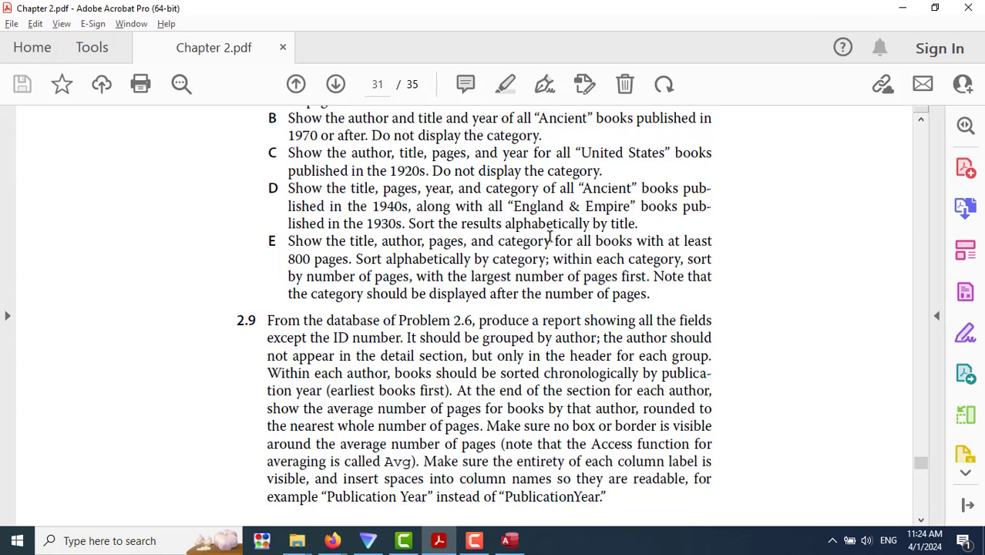
pyautogui.hotkey('alt', 'Tab')
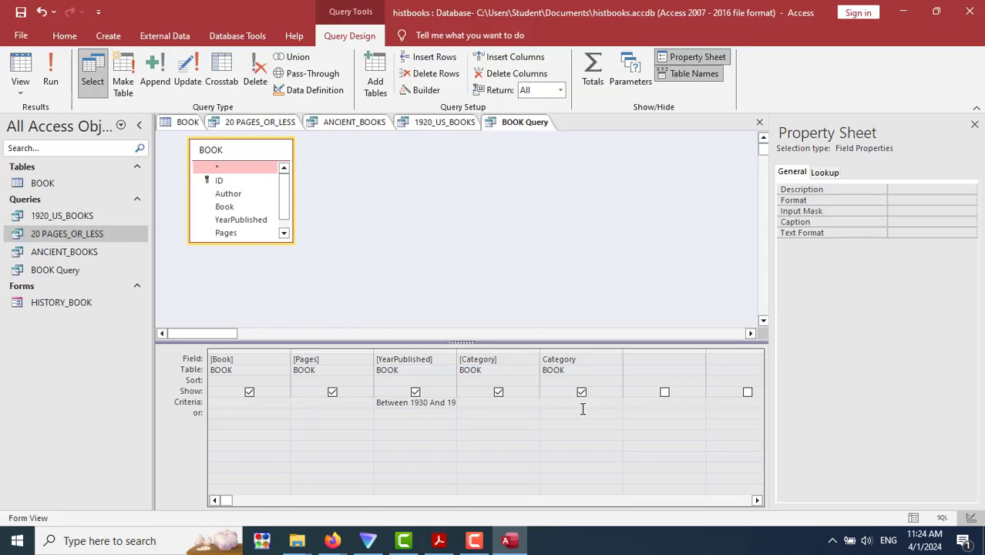
pyautogui.hotkey('alt', 'Tab')
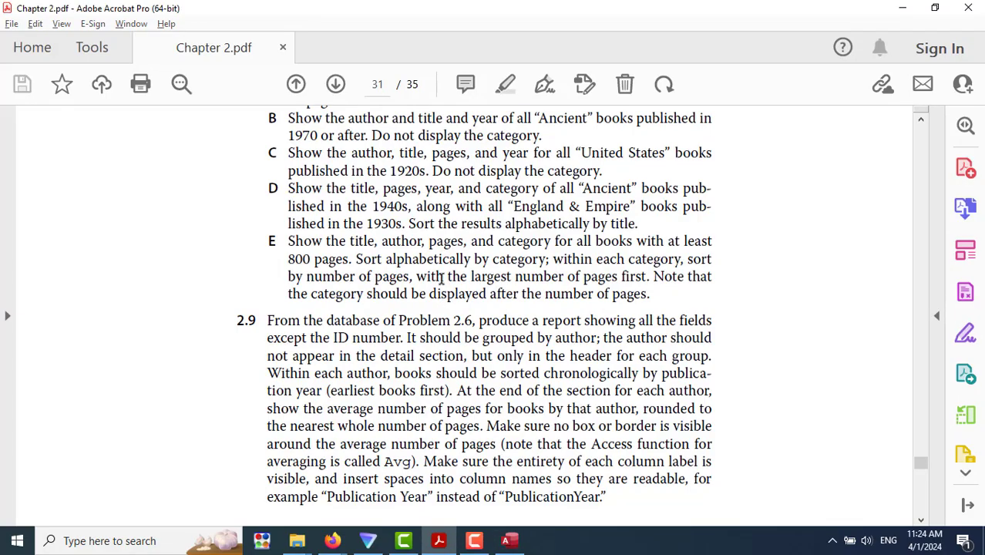
pyautogui.hotkey('alt', 'Tab')
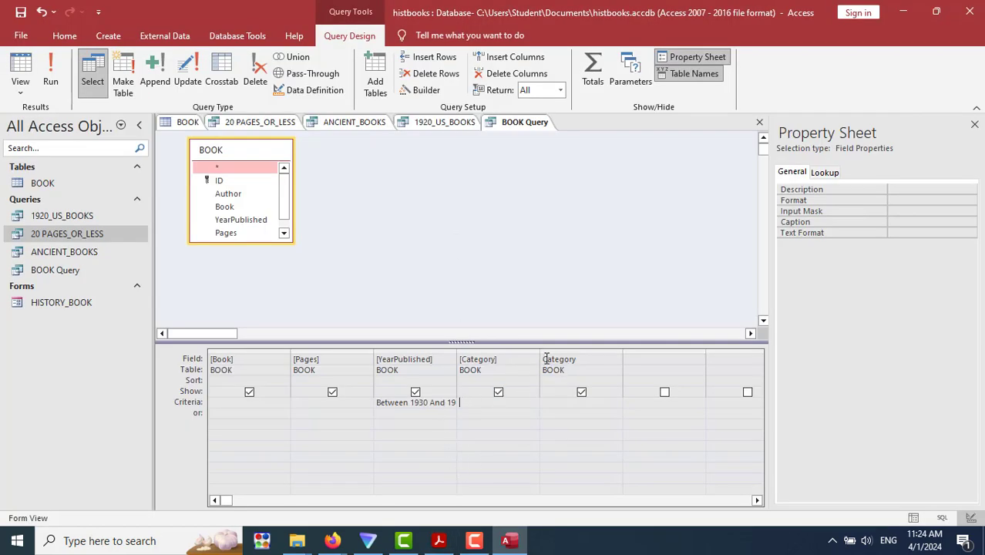
# Change the YearPublished criterion to Between 1939 And 1950.
pyautogui.doubleClick(442, 403)
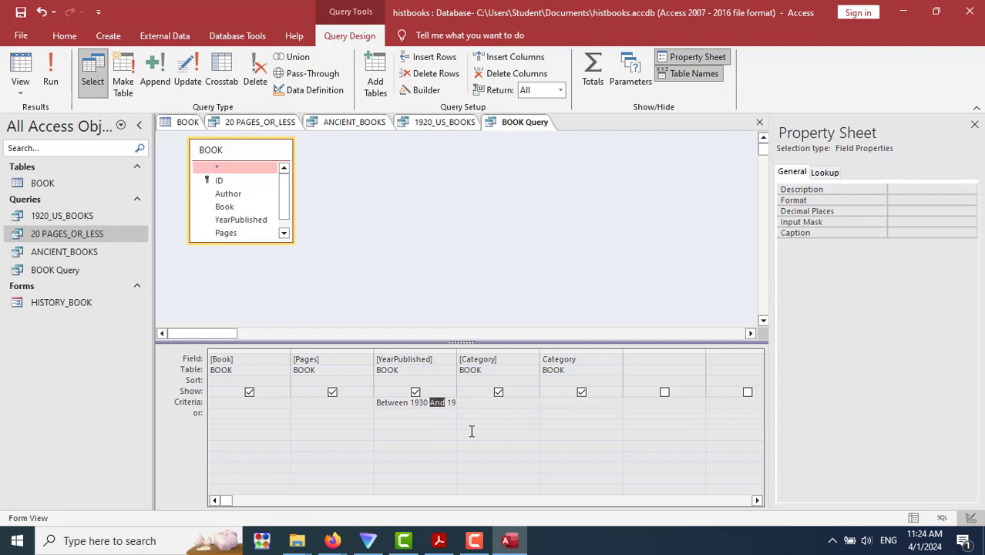
pyautogui.press('BackSpace')
pyautogui.write('an')
pyautogui.press('BackSpace')
pyautogui.press('BackSpace')
pyautogui.press('BackSpace')
pyautogui.press('BackSpace')
pyautogui.press('BackSpace')
pyautogui.write('39 and')
pyautogui.press('End')
pyautogui.press('BackSpace')
pyautogui.press('BackSpace')
pyautogui.write('50')
pyautogui.press('Return')
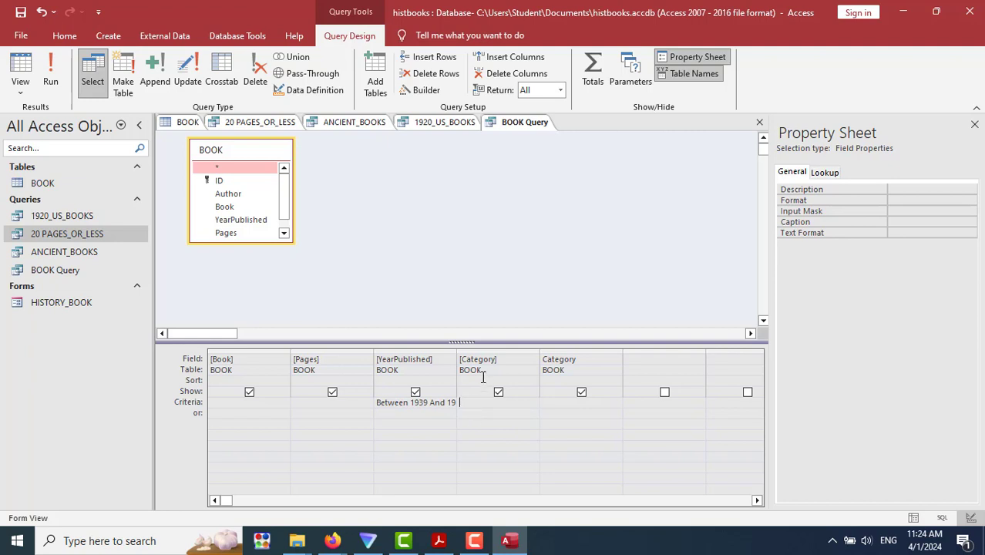
# Check the category wording of query D in the PDF and set the first Category column's criterion to "Ancient".
pyautogui.press('Up')
pyautogui.press('Up')
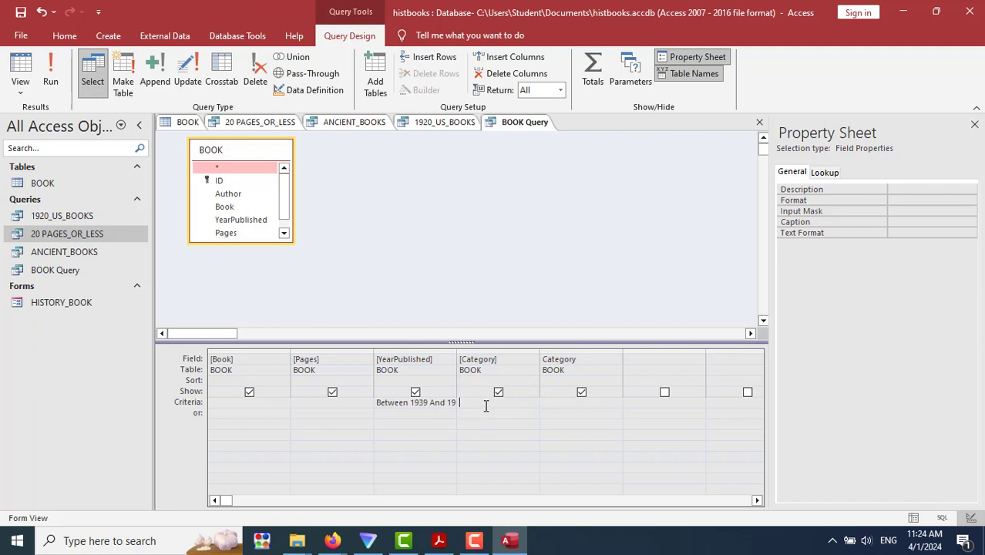
pyautogui.hotkey('alt', 'Tab')
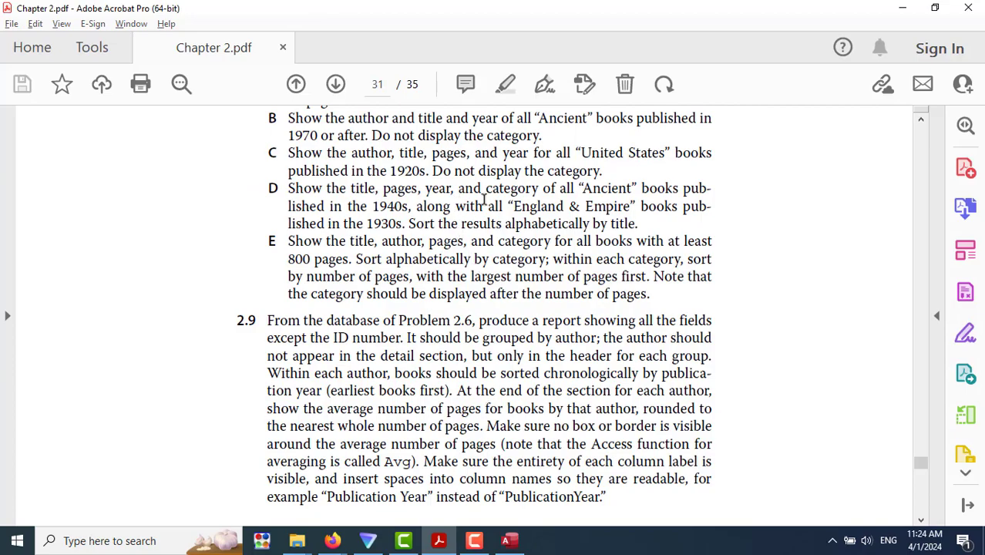
pyautogui.hotkey('alt', 'Tab')
pyautogui.write('Ancient')
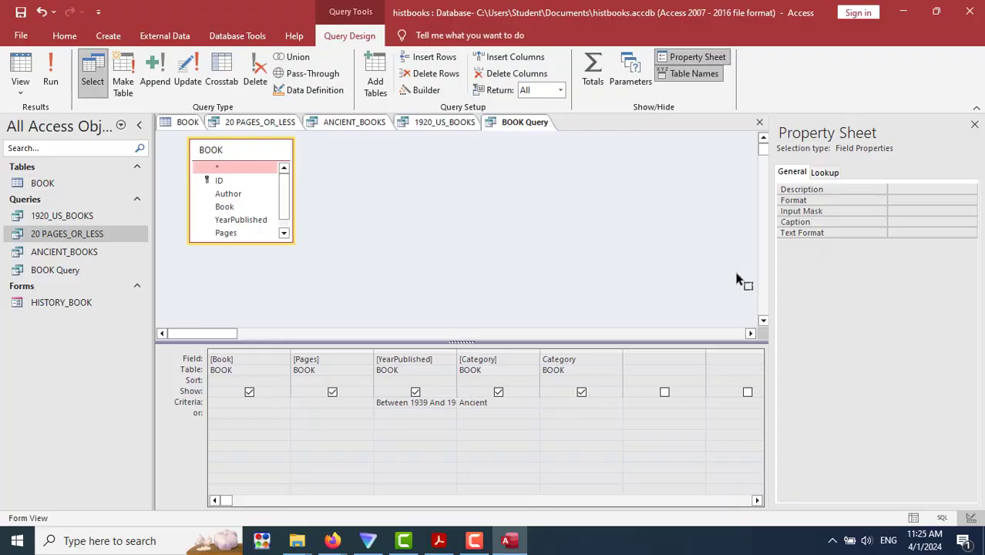
pyautogui.press('Tab')
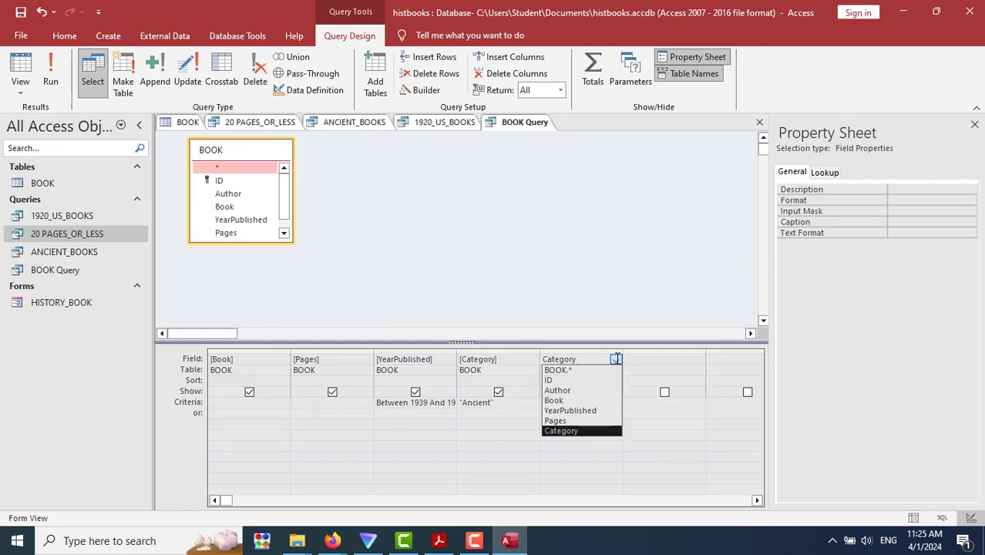
# Change the fifth column's field to YearPublished and add Category as the sixth column of the query.
pyautogui.click(616, 359)
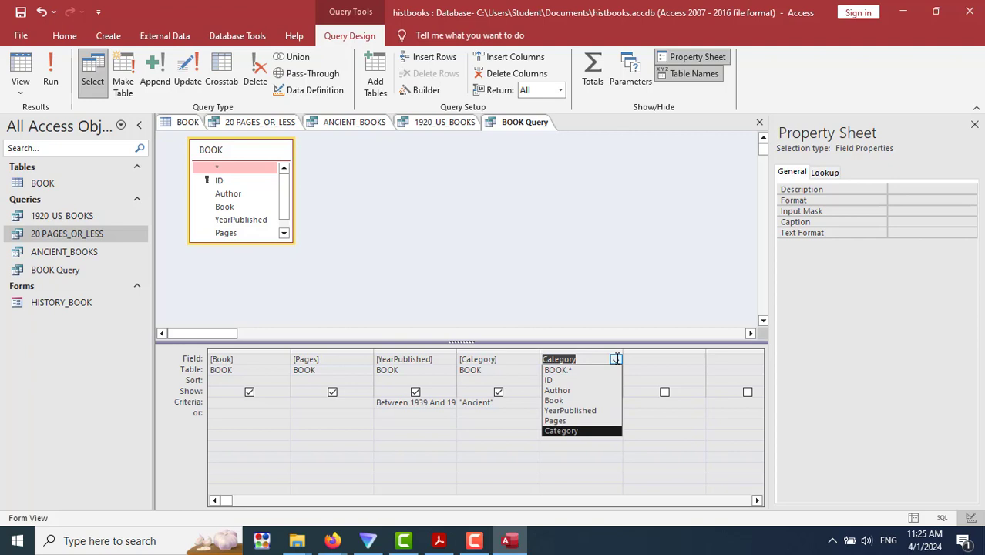
pyautogui.click(588, 410)
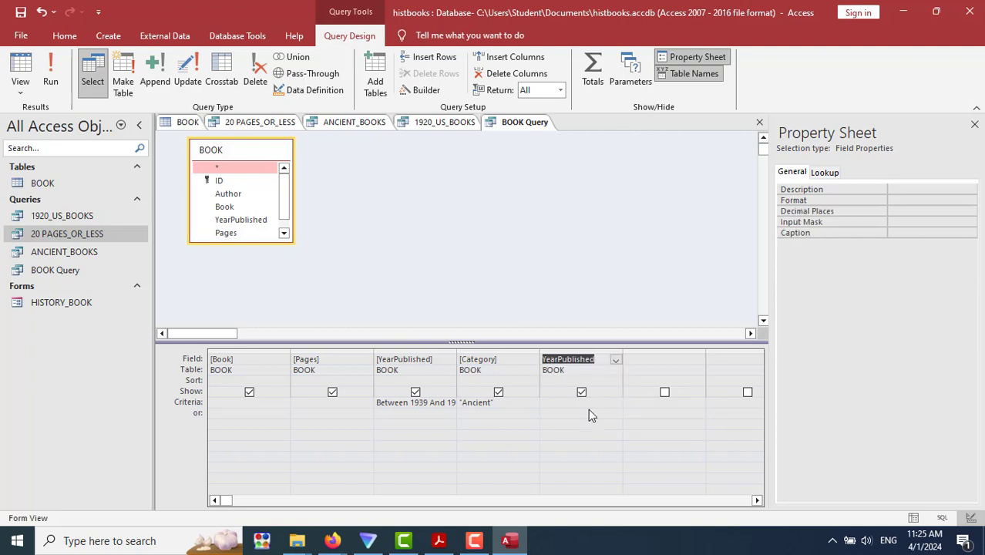
pyautogui.click(649, 359)
pyautogui.click(698, 360)
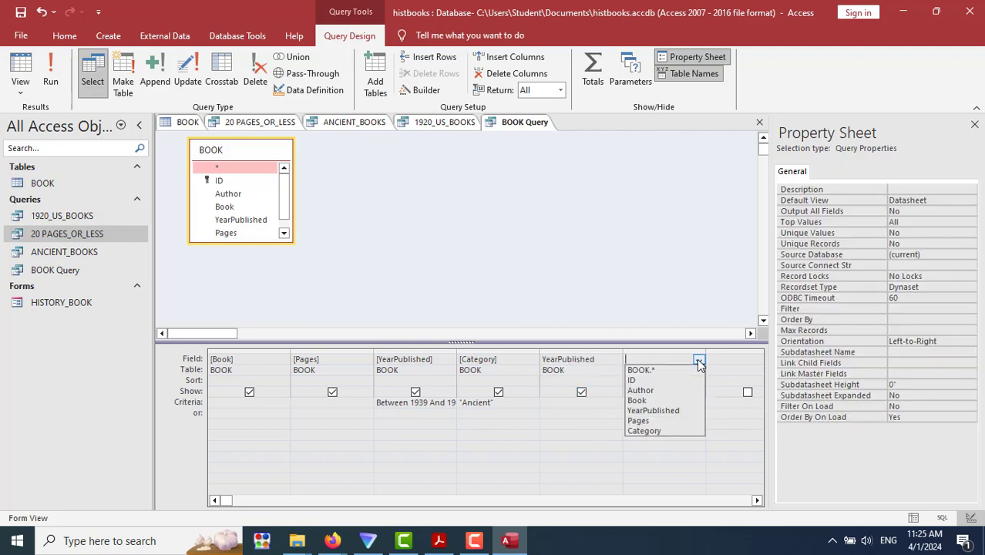
pyautogui.click(673, 431)
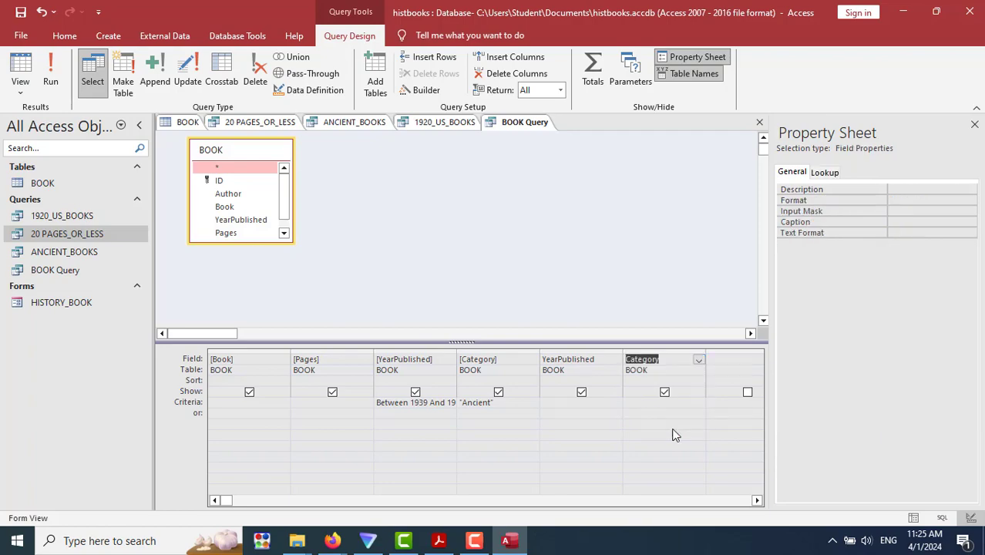
# Check the decade for query D in the PDF and set the second YearPublished column's criterion to Between 1929 And 1931.
pyautogui.click(584, 403)
pyautogui.hotkey('alt', 'Tab')
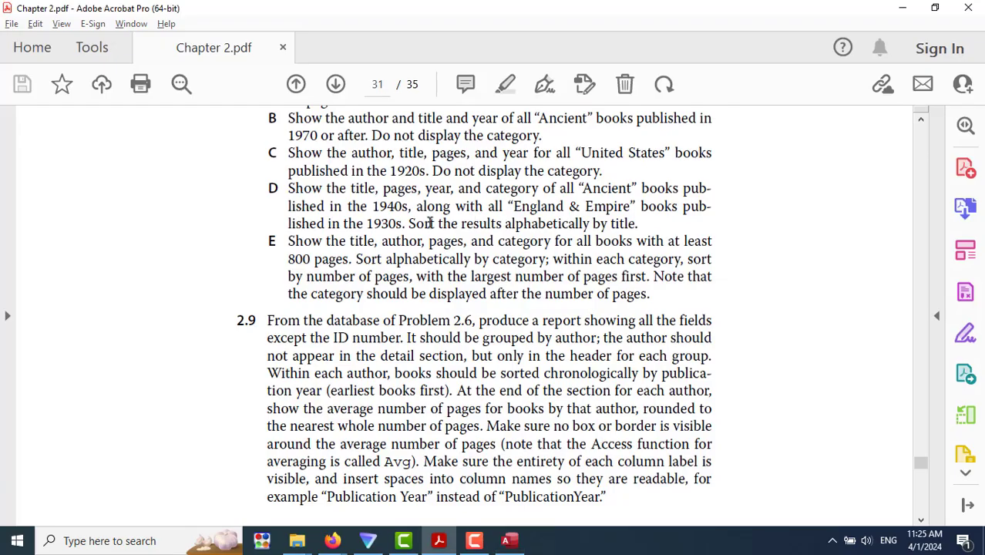
pyautogui.hotkey('alt', 'Tab')
pyautogui.write('1939')
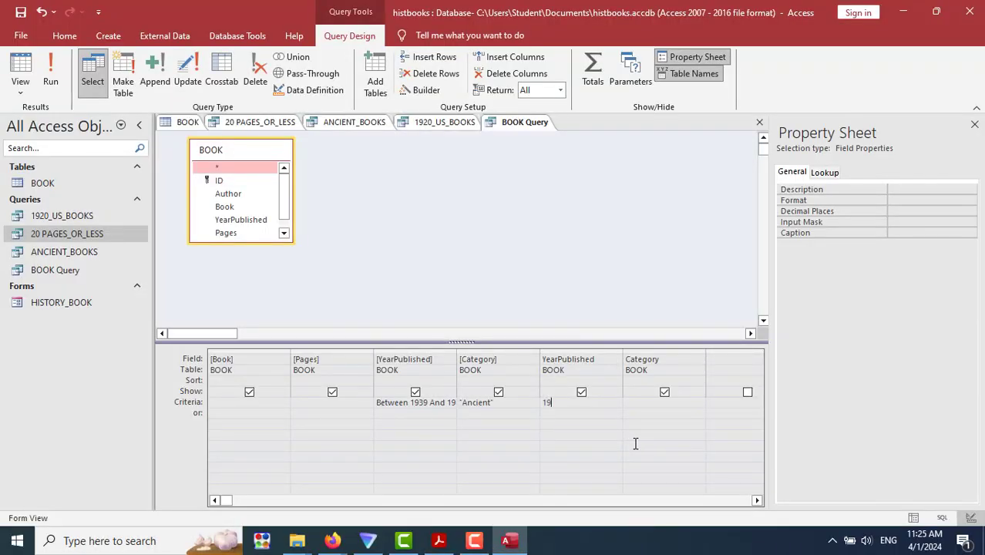
pyautogui.press('BackSpace')
pyautogui.press('BackSpace')
pyautogui.press('BackSpace')
pyautogui.press('BackSpace')
pyautogui.write('BETWEEN ')
pyautogui.write('1929 and')
pyautogui.write(' 19')
pyautogui.write('31')
pyautogui.press('Tab')
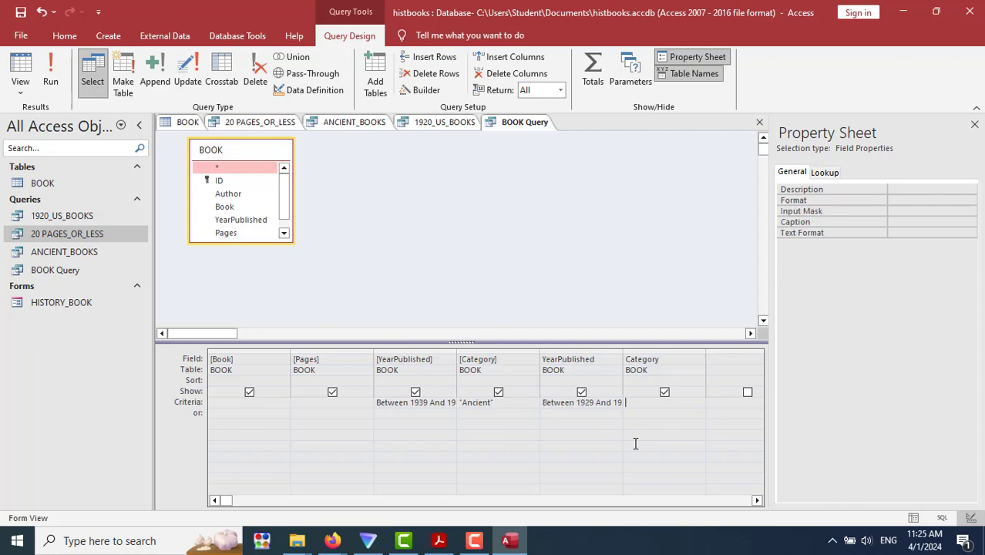
# Check query D's second category in the PDF, set the second Category column's criterion to England and Empire, and run the query.
pyautogui.hotkey('alt', 'Tab')
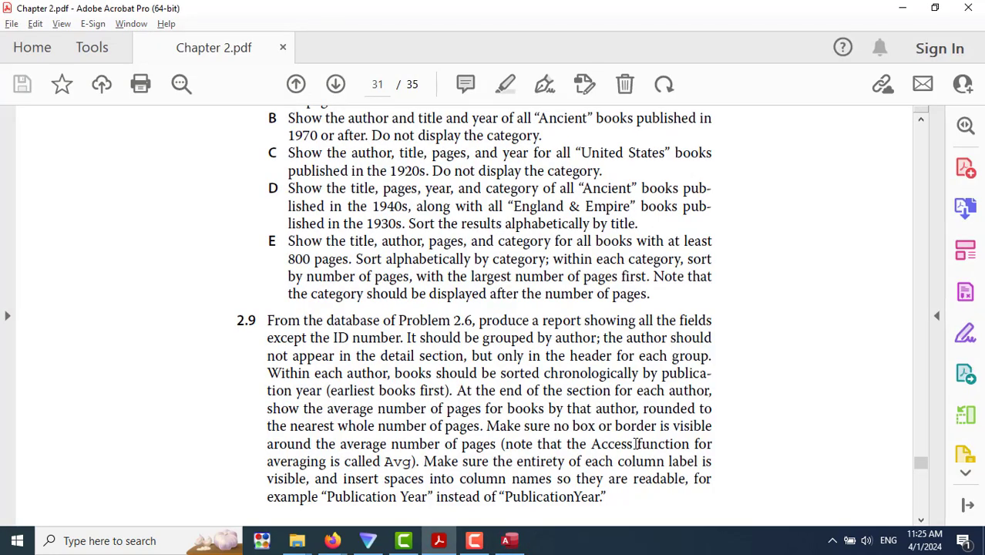
pyautogui.hotkey('alt', 'Tab')
pyautogui.write('Engla')
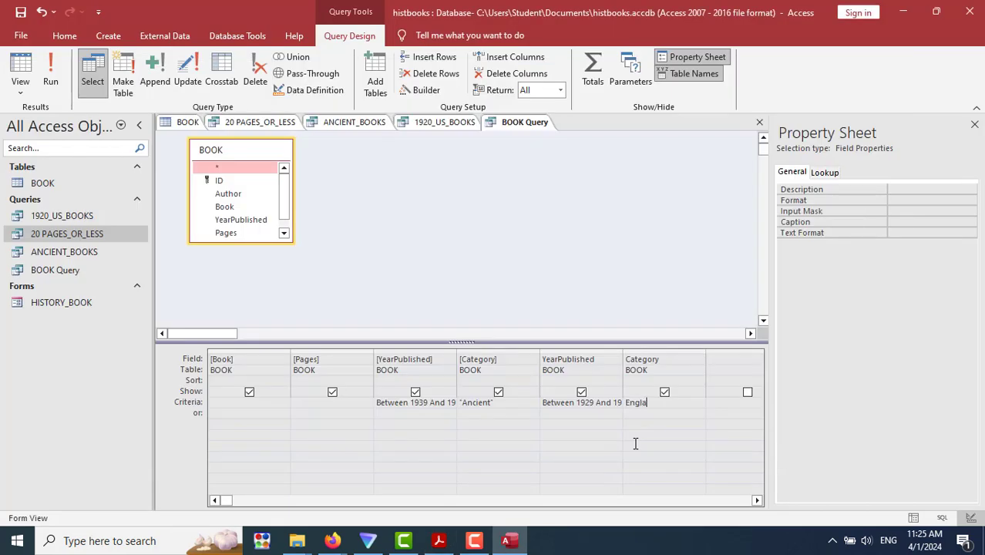
pyautogui.write('nd and Empire')
pyautogui.click(635, 443)
pyautogui.click(58, 66)
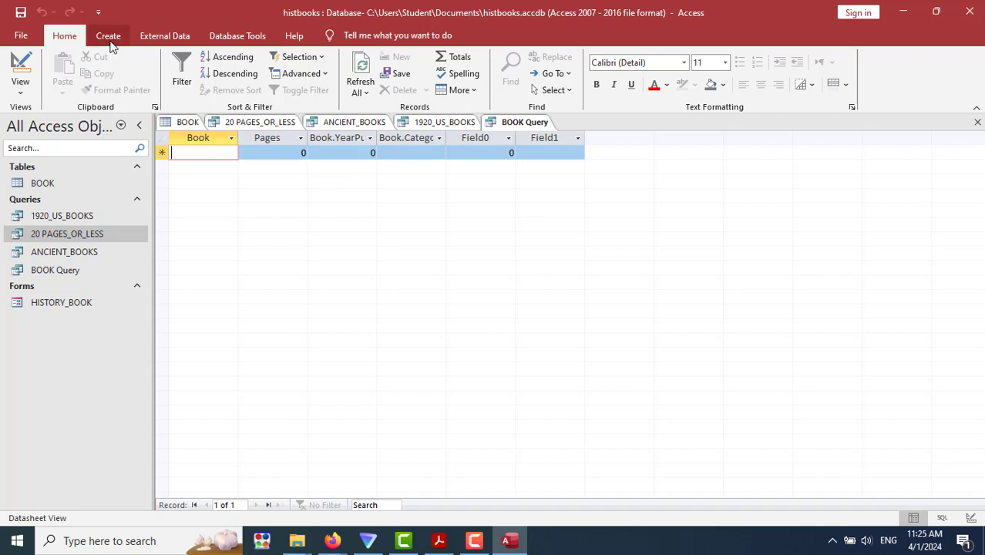
pyautogui.click(31, 68)
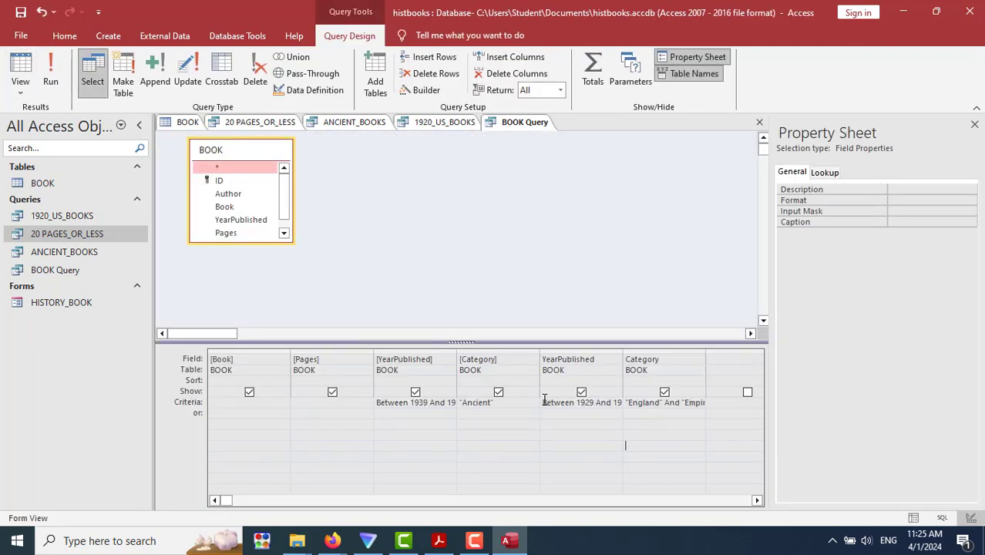
# Move the Between 1929 And 1931 criterion of the second YearPublished column down into its or row.
pyautogui.click(544, 401)
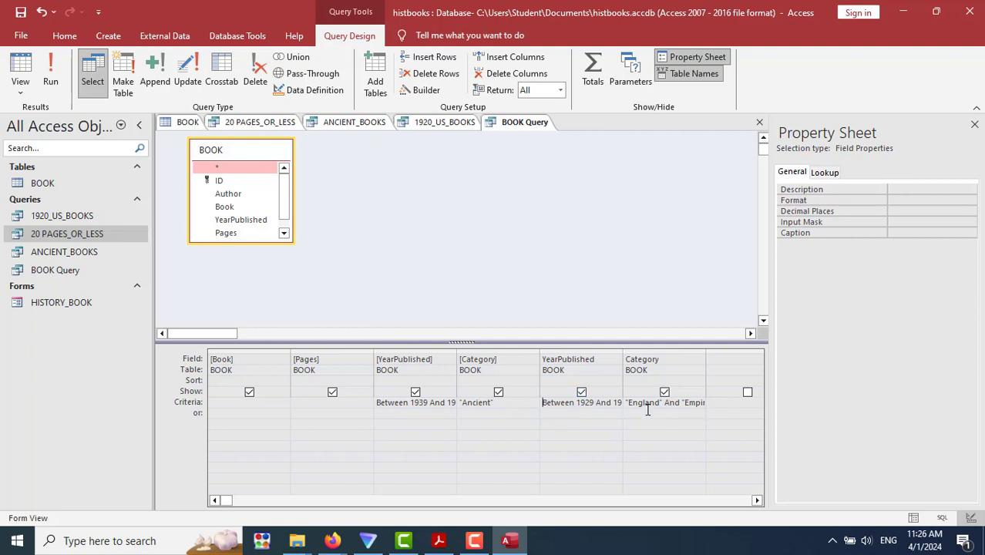
pyautogui.click(539, 402)
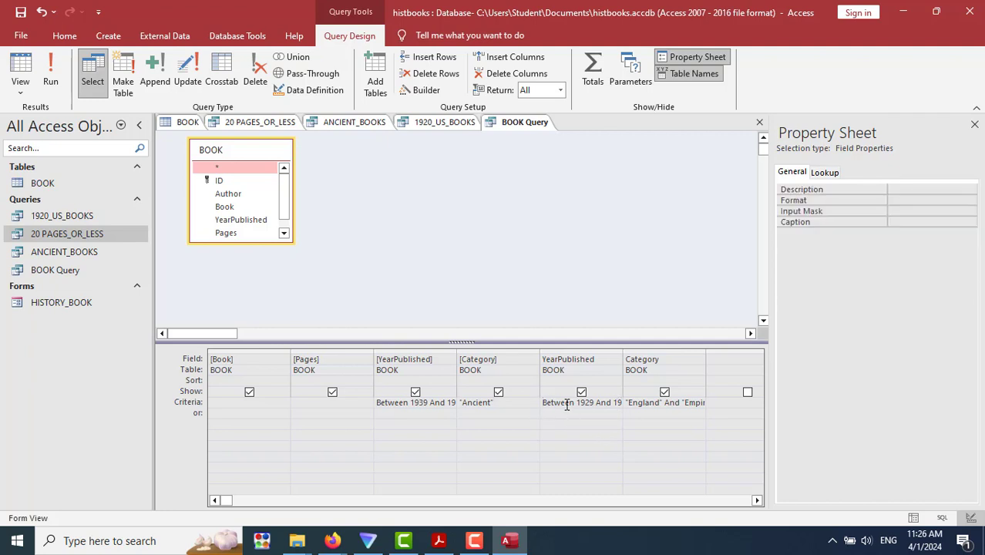
pyautogui.doubleClick(566, 403)
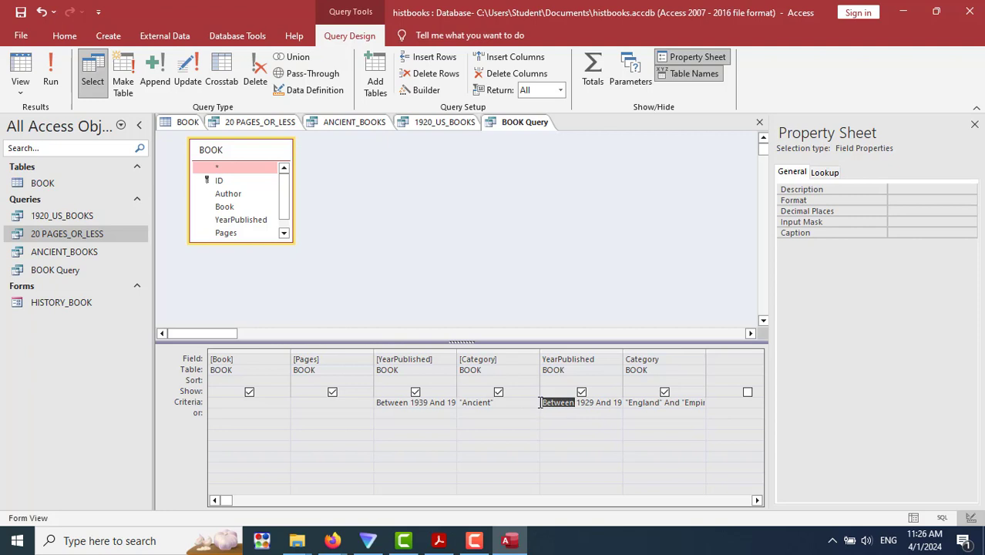
pyautogui.click(581, 441)
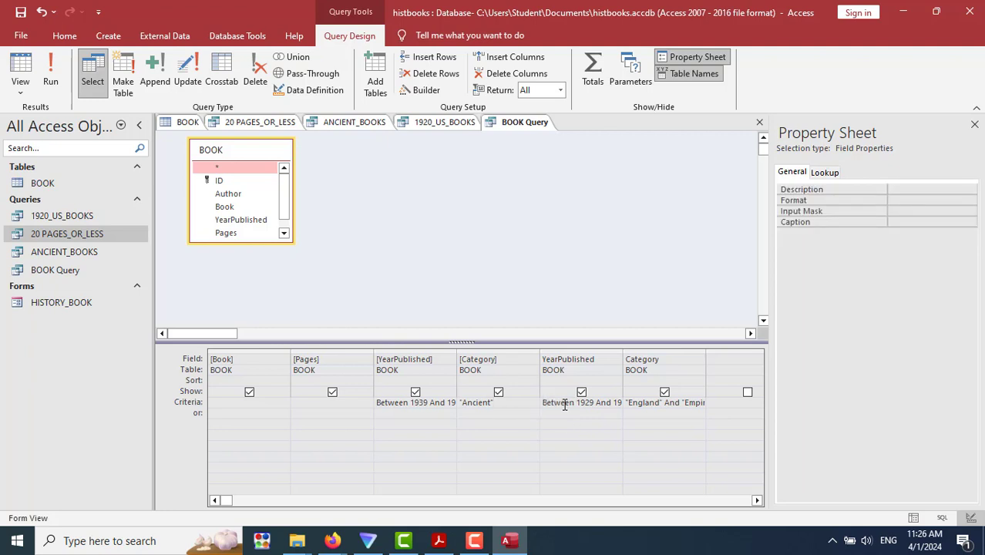
pyautogui.click(567, 403)
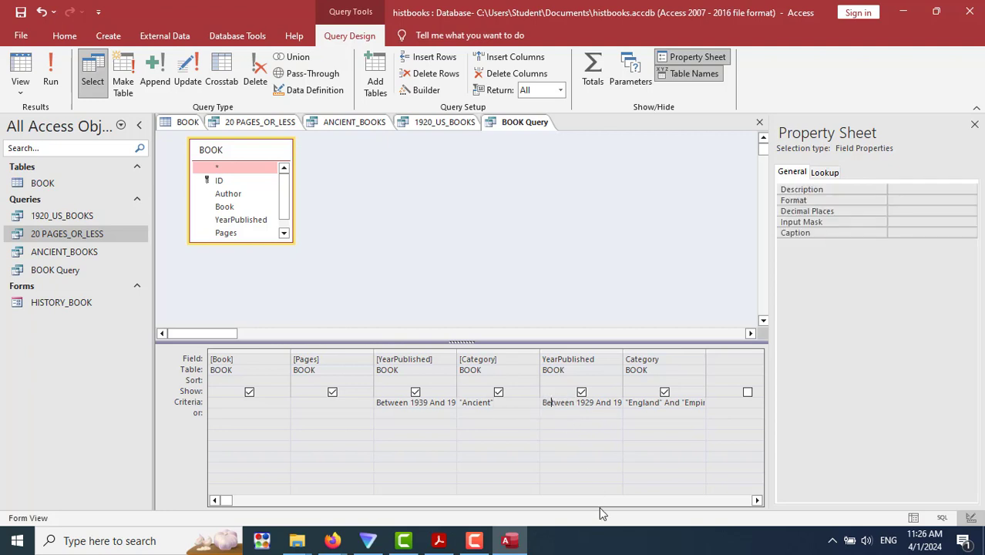
pyautogui.press('Home')
pyautogui.hotkey('shift', 'Right')
pyautogui.hotkey('shift', 'Right')
pyautogui.hotkey('shift', 'Right')
pyautogui.hotkey('shift', 'Right')
pyautogui.hotkey('shift', 'Right')
pyautogui.hotkey('shift', 'Right')
pyautogui.hotkey('shift', 'Right')
pyautogui.hotkey('shift', 'Right')
pyautogui.hotkey('shift', 'Right')
pyautogui.hotkey('shift', 'Right')
pyautogui.hotkey('shift', 'Right')
pyautogui.hotkey('shift', 'Right')
pyautogui.hotkey('shift', 'Right')
pyautogui.hotkey('shift', 'Right')
pyautogui.hotkey('shift', 'Right')
pyautogui.hotkey('shift', 'Right')
pyautogui.hotkey('shift', 'Right')
pyautogui.hotkey('shift', 'Right')
pyautogui.hotkey('shift', 'Right')
pyautogui.hotkey('shift', 'Right')
pyautogui.hotkey('ctrl', 'c')
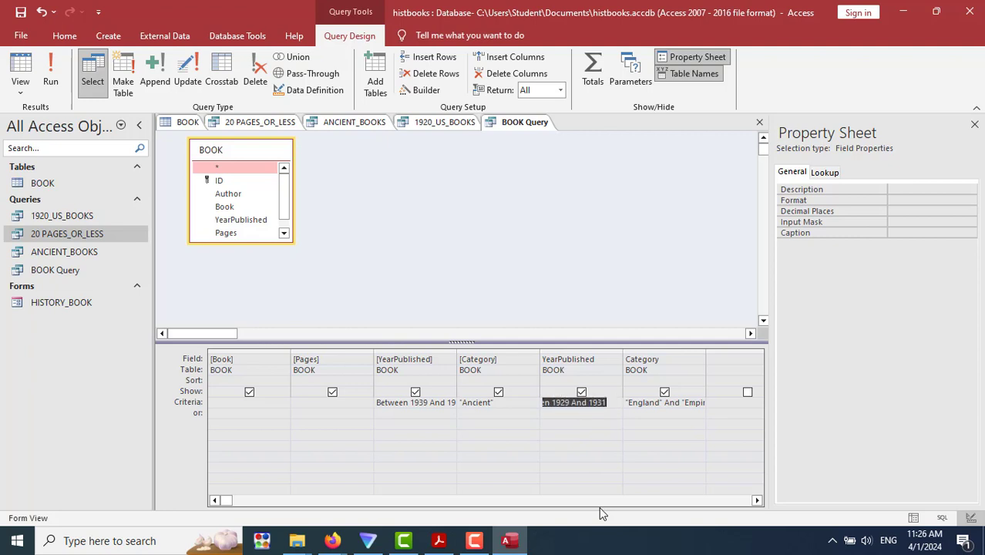
pyautogui.press('Delete')
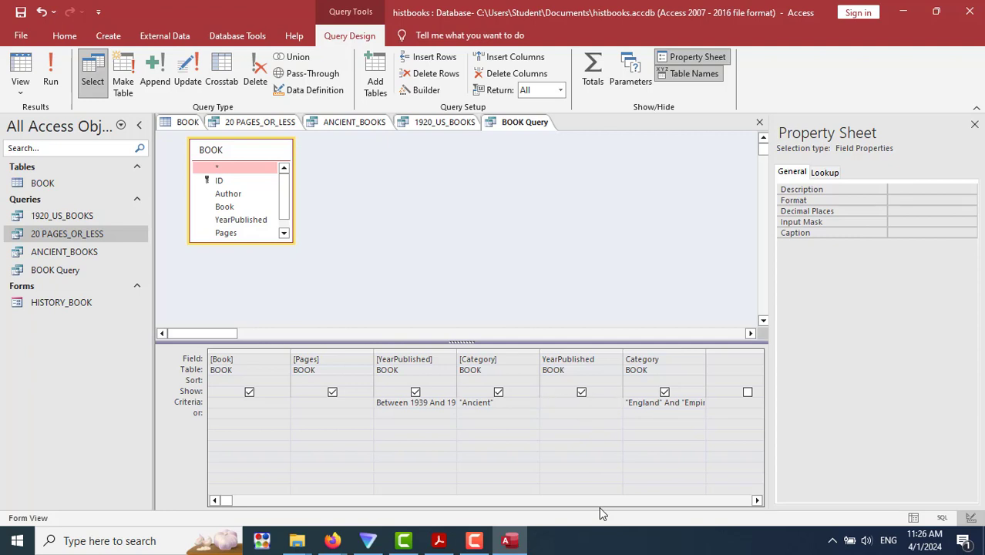
pyautogui.hotkey('ctrl', 'v')
# Clear the England and Empire criterion from the Criteria row of the second Category column.
pyautogui.click(631, 401)
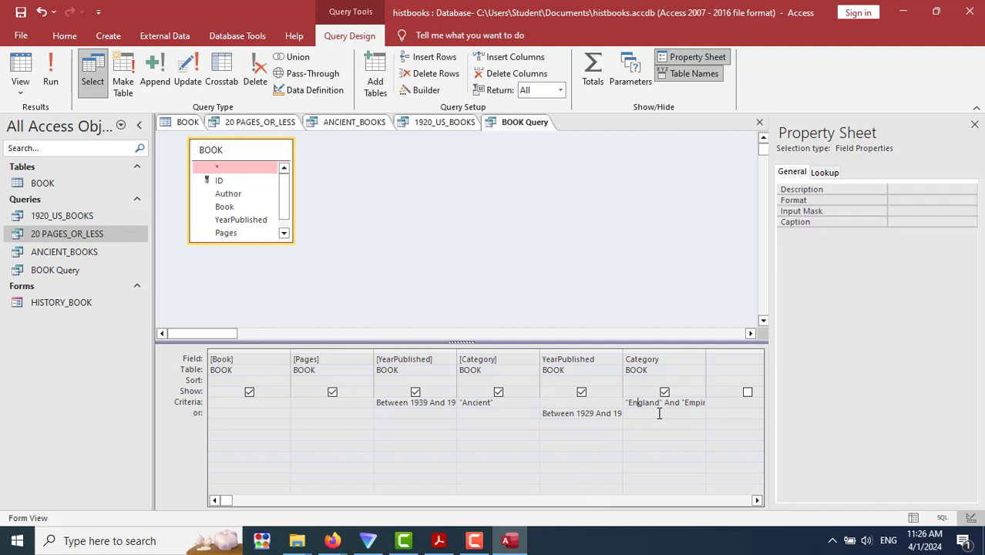
pyautogui.scroll(-5, 717, 450)
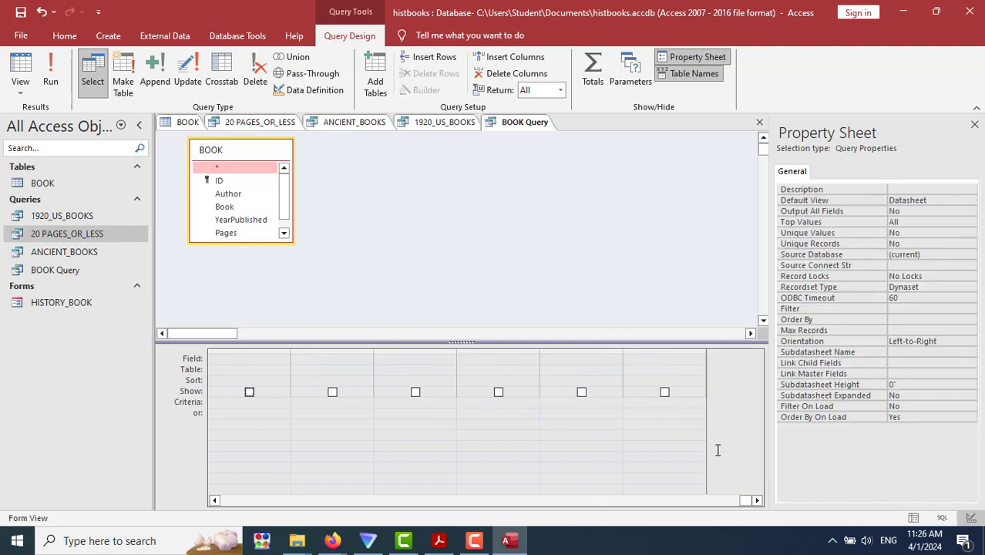
pyautogui.scroll(5, 717, 450)
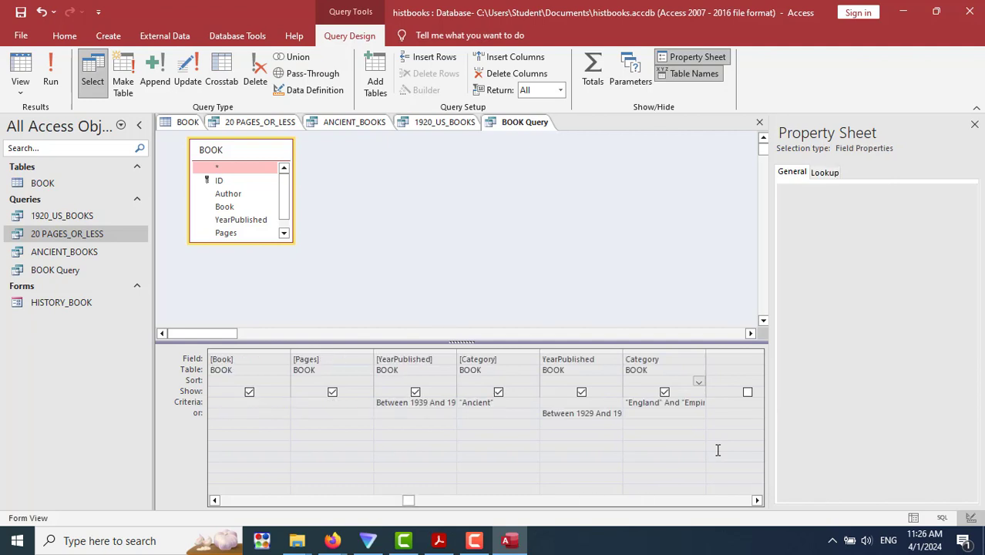
pyautogui.scroll(-5, 718, 450)
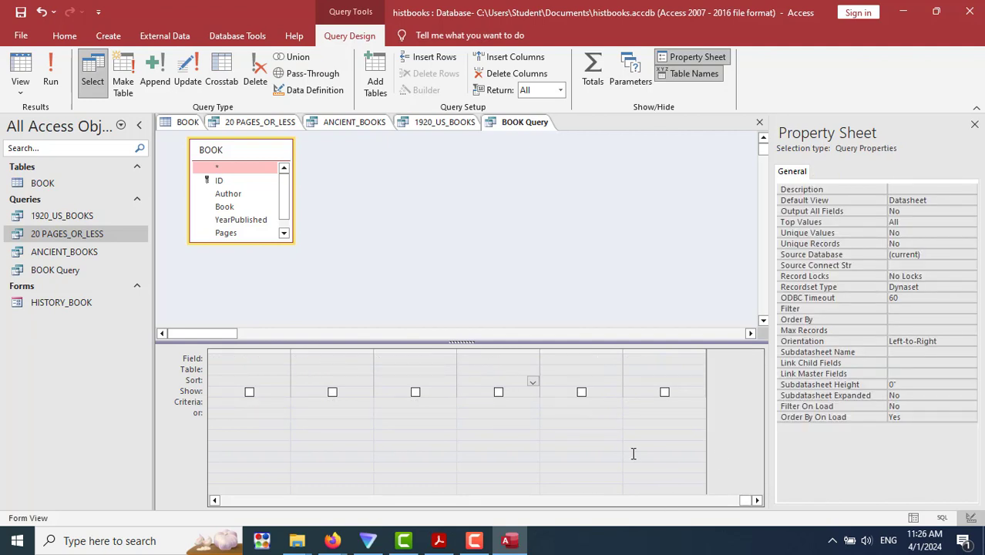
pyautogui.click(659, 500)
pyautogui.click(337, 402)
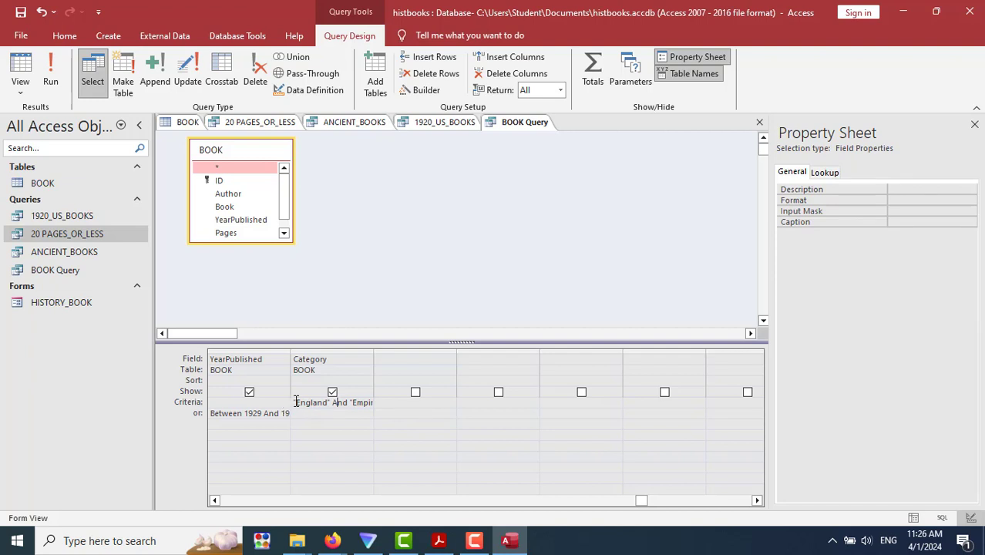
pyautogui.moveTo(295, 401); pyautogui.dragTo(391, 410)
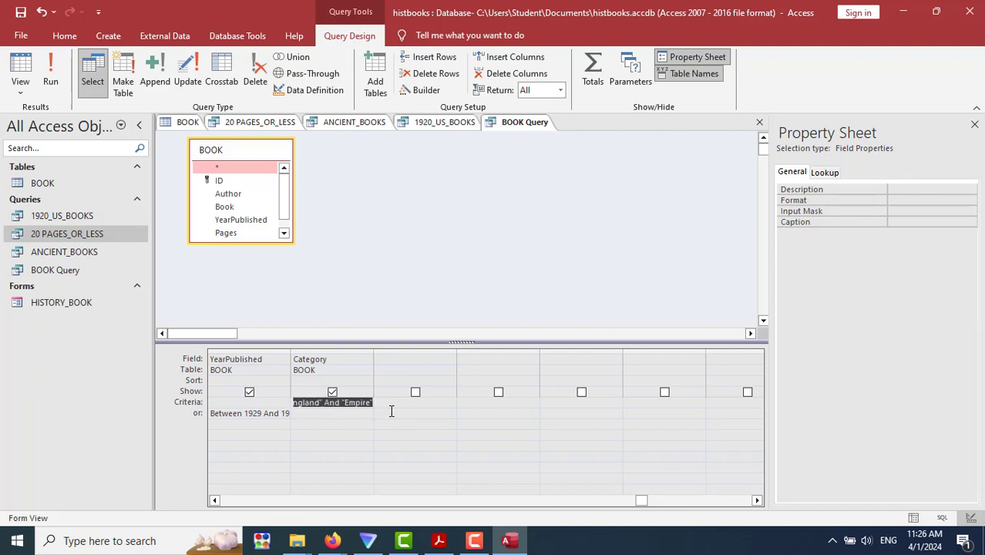
pyautogui.write('"')
pyautogui.press('BackSpace')
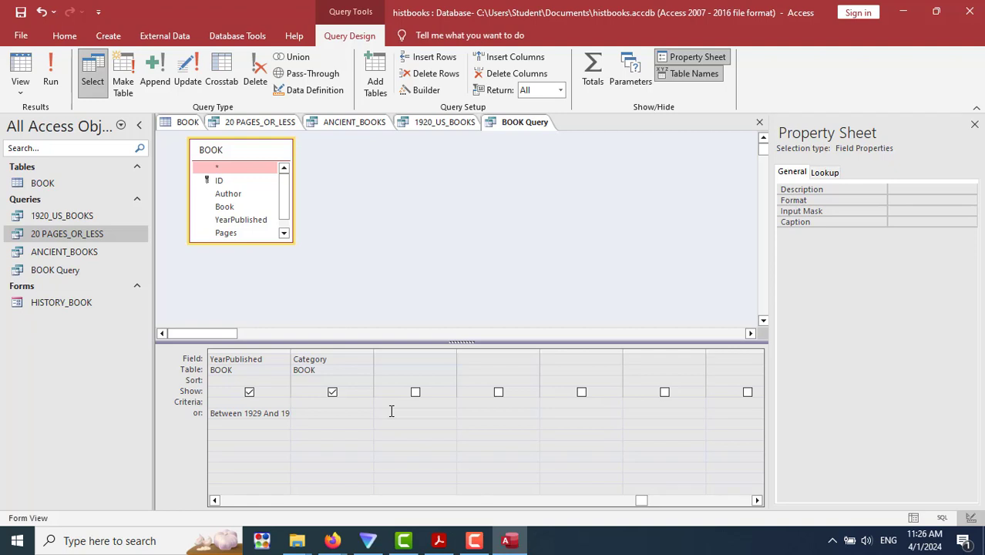
# Enter "England and Empire" in the or row of the second Category column.
pyautogui.press('Down')
pyautogui.write('"Engl')
pyautogui.press('BackSpace')
pyautogui.press('BackSpace')
pyautogui.press('BackSpace')
pyautogui.write('ngland and Empire"')
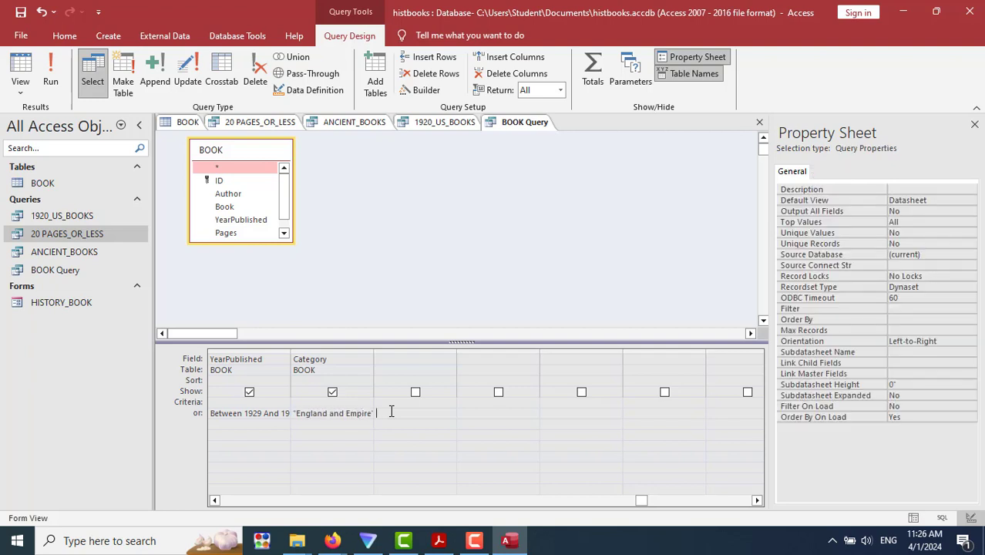
# Check the category's spelling in the PDF and change the or criterion to "England & Empire".
pyautogui.click(439, 542)
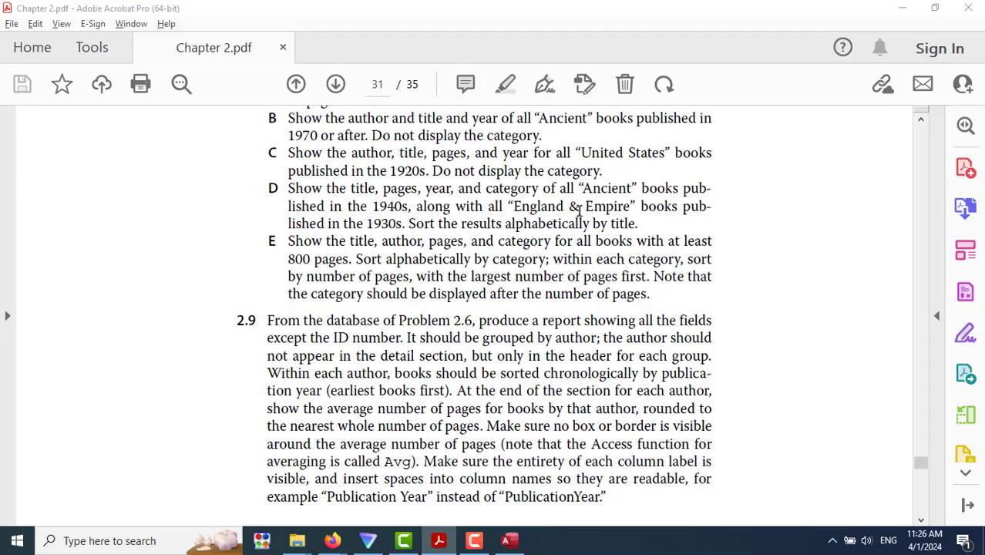
pyautogui.hotkey('alt', 'Tab')
pyautogui.doubleClick(336, 413)
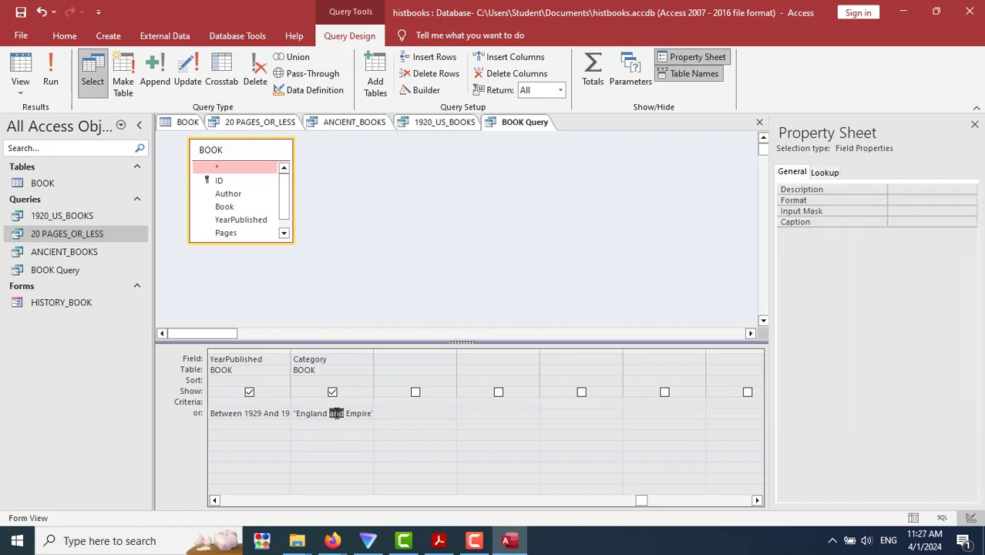
pyautogui.write('&')
pyautogui.press('BackSpace')
# Run the query and compare its records with the categories and decades that query D asks for in the PDF.
pyautogui.click(50, 81)
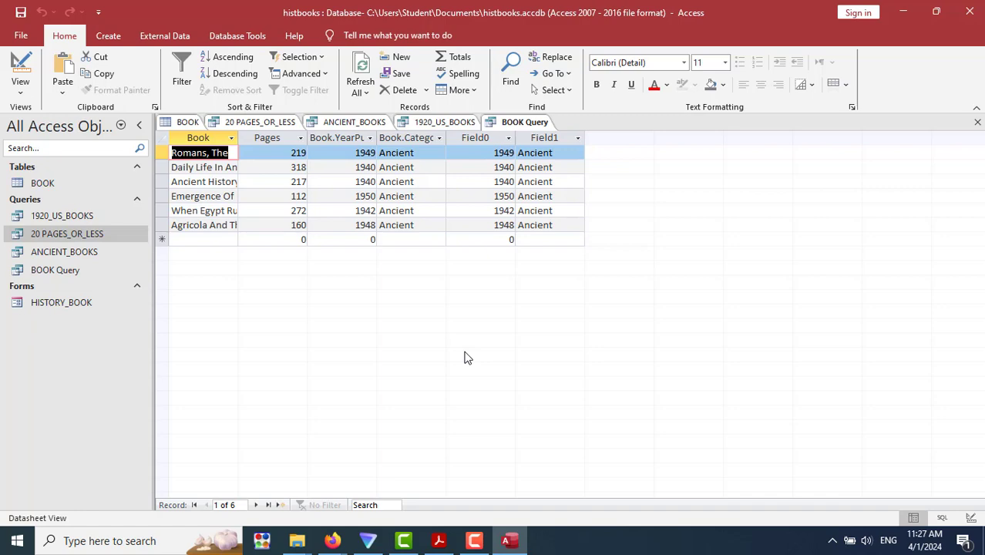
pyautogui.click(440, 541)
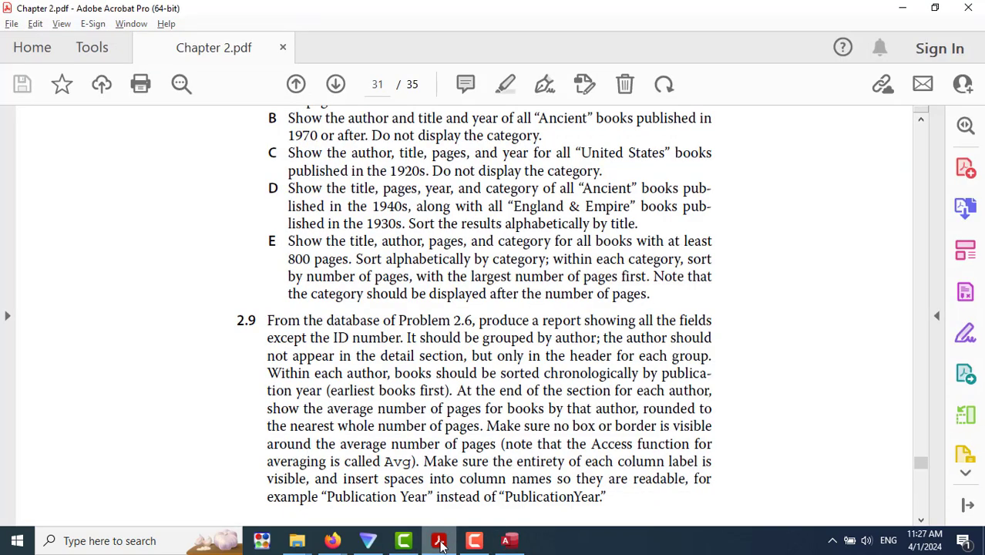
pyautogui.click(507, 543)
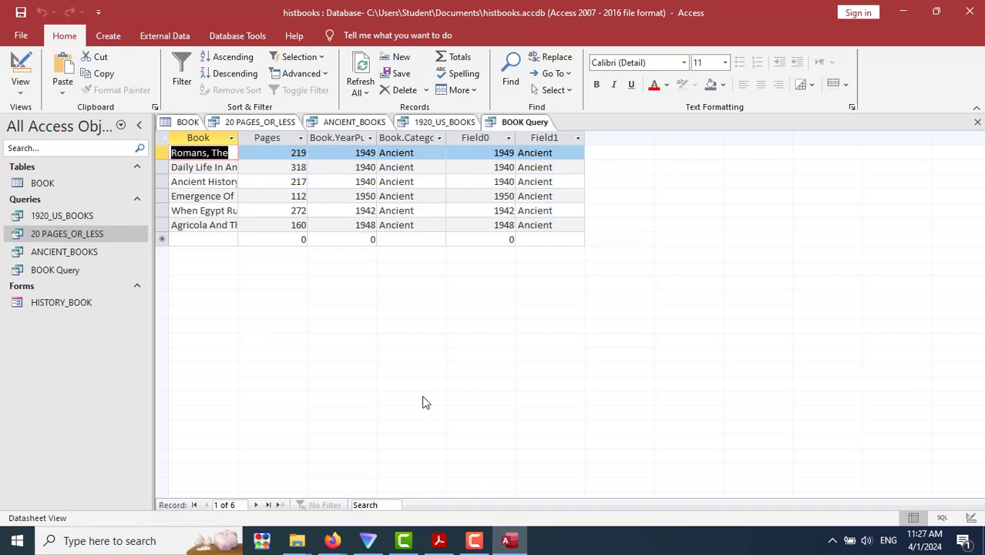
pyautogui.click(439, 542)
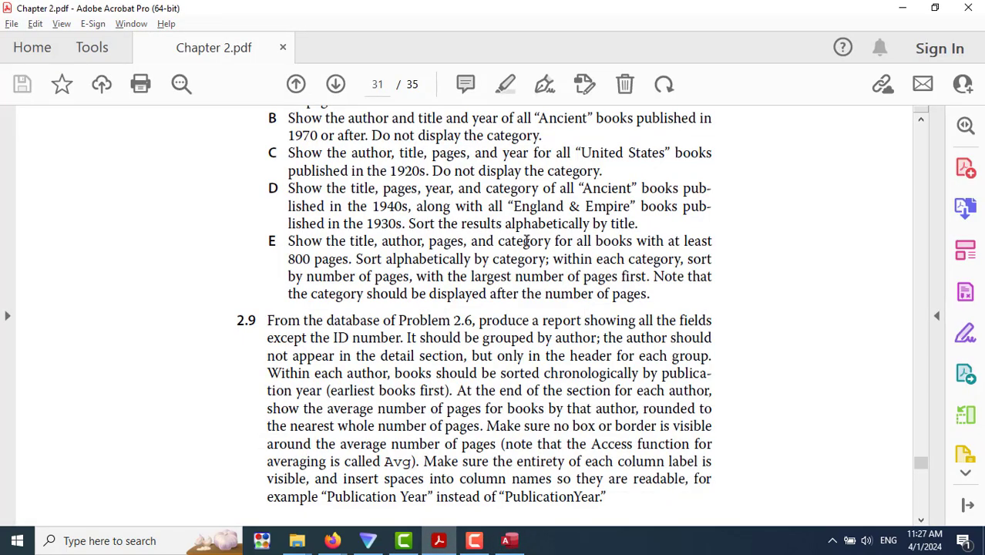
pyautogui.moveTo(514, 205); pyautogui.dragTo(638, 224)
pyautogui.click(693, 418)
pyautogui.click(508, 540)
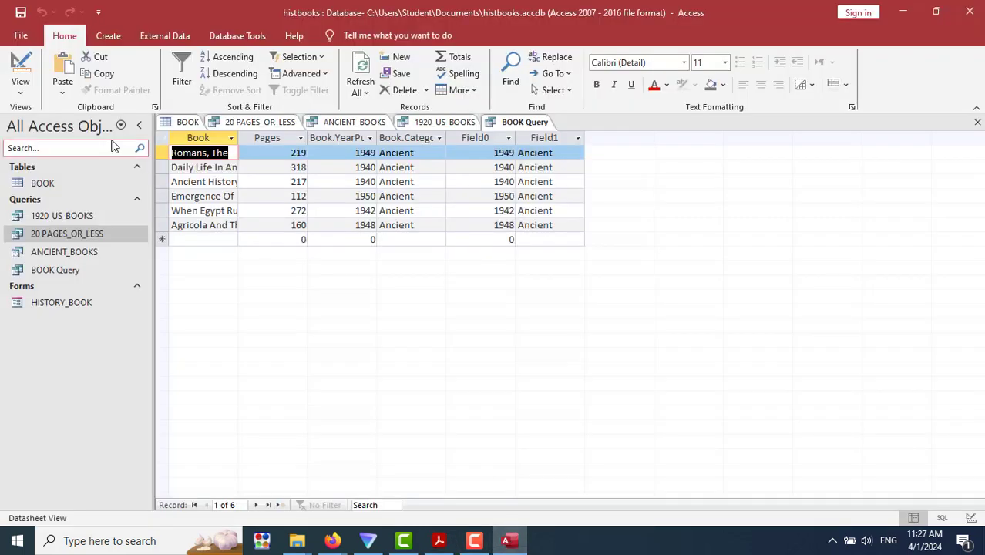
# Move the Between criterion of the second YearPublished column from the or row up to the Criteria row.
pyautogui.click(20, 86)
pyautogui.click(46, 169)
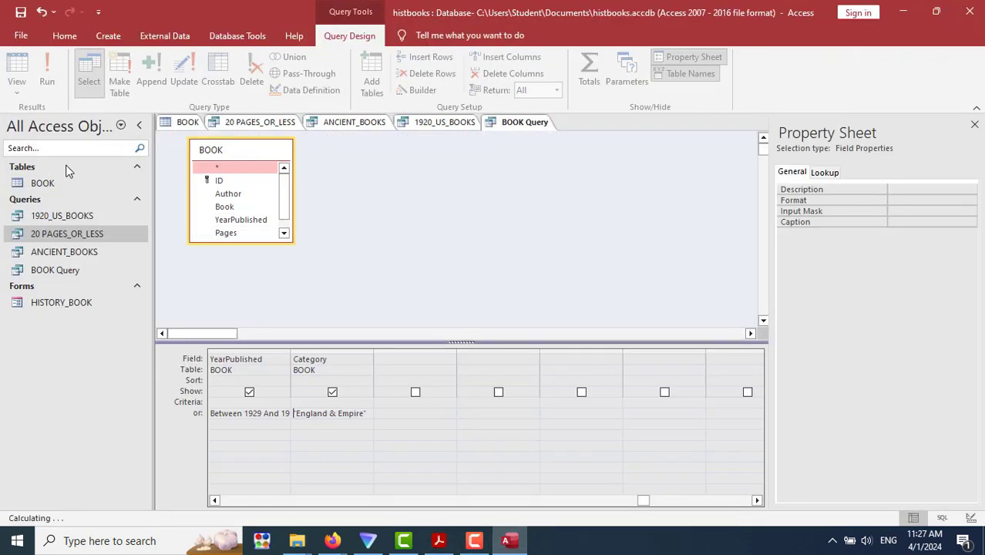
pyautogui.click(584, 499)
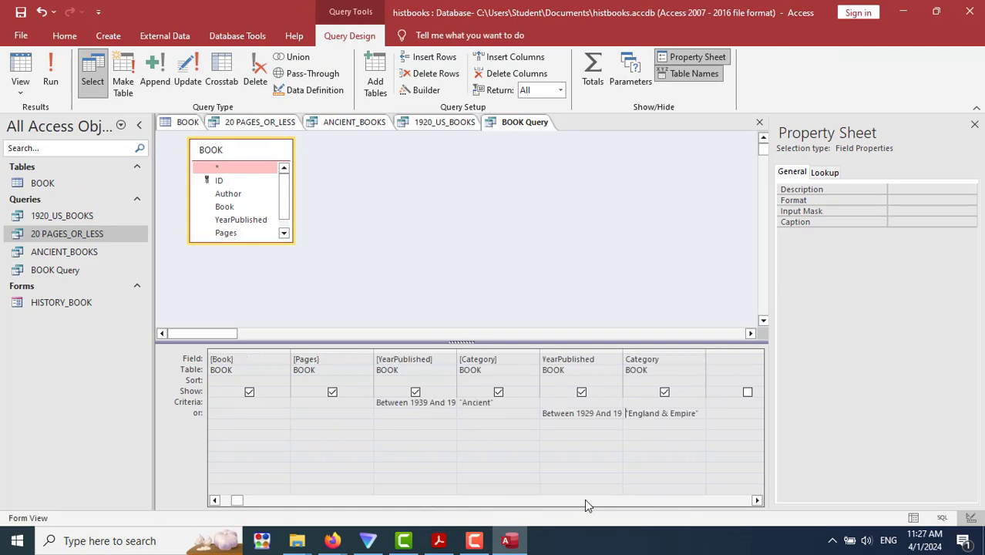
pyautogui.doubleClick(555, 416)
pyautogui.click(556, 410)
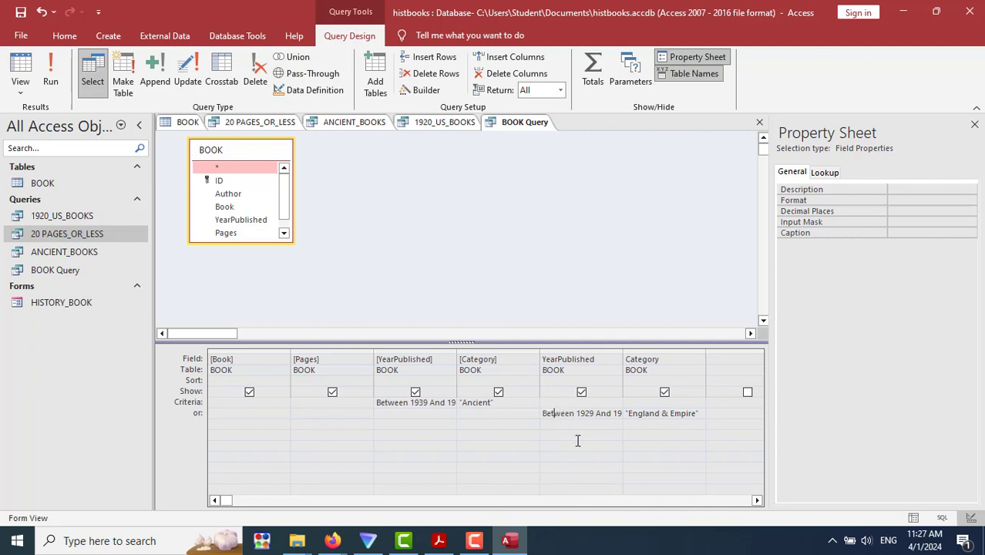
pyautogui.hotkey('shift', 'Right')
pyautogui.hotkey('shift', 'Right')
pyautogui.hotkey('shift', 'Right')
pyautogui.hotkey('shift', 'Right')
pyautogui.hotkey('shift', 'Right')
pyautogui.hotkey('shift', 'Right')
pyautogui.hotkey('shift', 'Right')
pyautogui.hotkey('shift', 'Right')
pyautogui.hotkey('shift', 'Right')
pyautogui.hotkey('shift', 'Right')
pyautogui.hotkey('shift', 'Right')
pyautogui.hotkey('shift', 'Right')
pyautogui.hotkey('shift', 'Right')
pyautogui.hotkey('shift', 'Right')
pyautogui.hotkey('shift', 'Right')
pyautogui.hotkey('shift', 'Right')
pyautogui.hotkey('shift', 'Right')
pyautogui.hotkey('shift', 'Right')
pyautogui.hotkey('shift', 'Right')
pyautogui.hotkey('shift', 'Right')
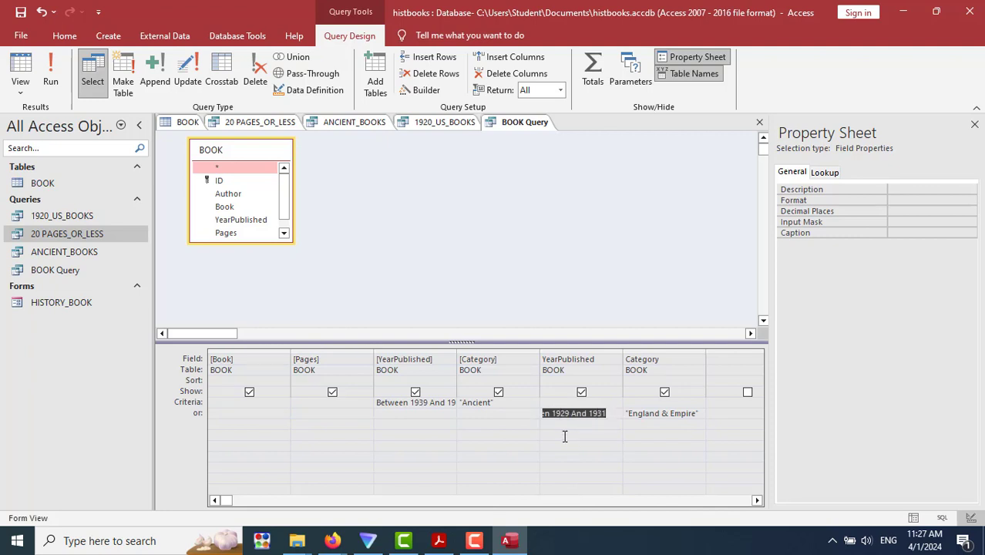
pyautogui.hotkey('ctrl', 'x')
pyautogui.press('Up')
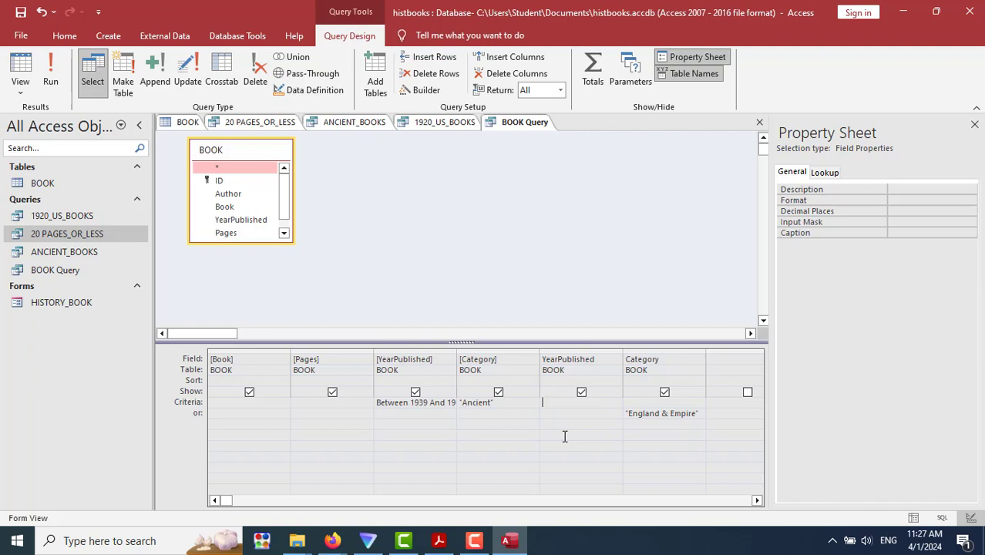
pyautogui.hotkey('ctrl', 'v')
# Move the "England & Empire" criterion up to the Criteria row of the second Category column and run the query.
pyautogui.press('Down')
pyautogui.press('Tab')
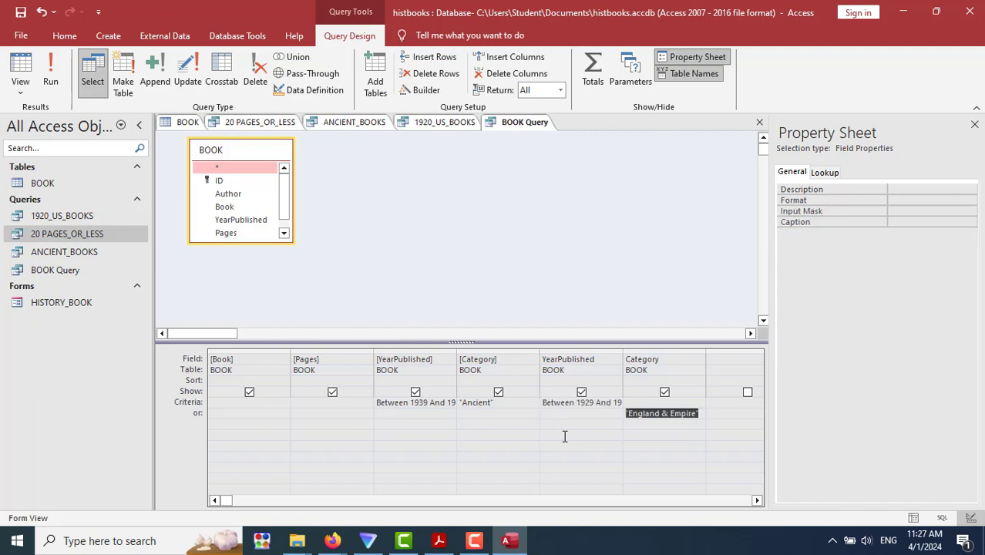
pyautogui.hotkey('ctrl', 'x')
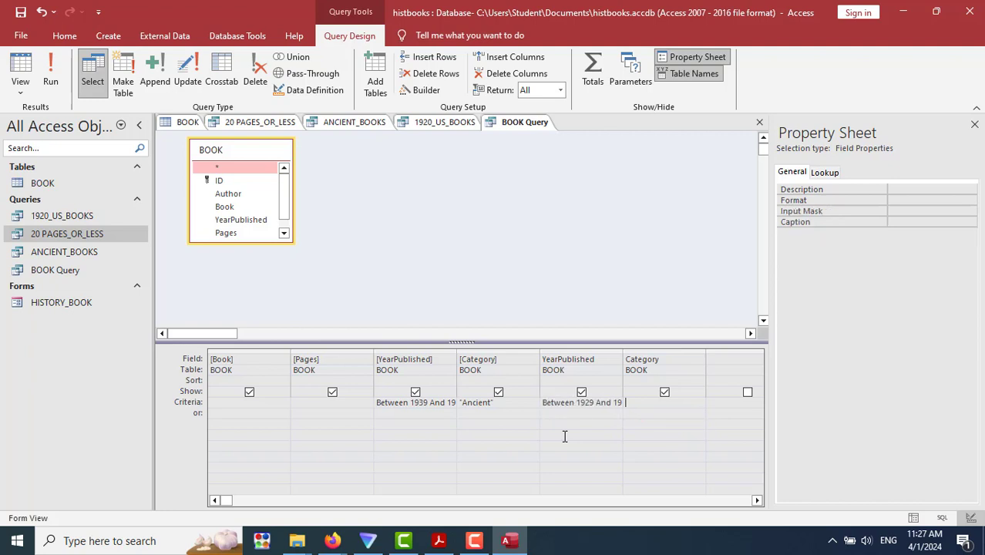
pyautogui.press('Up')
pyautogui.hotkey('ctrl', 'v')
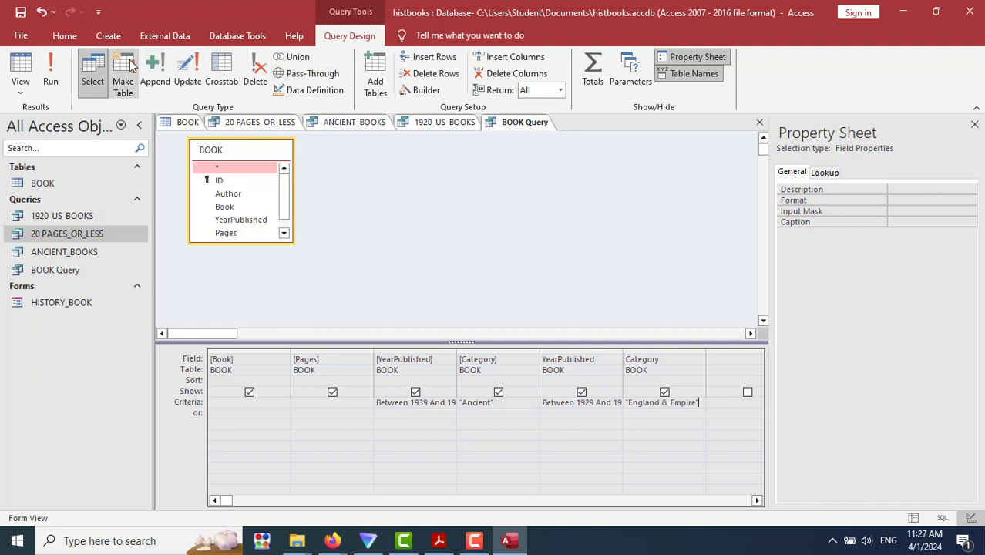
pyautogui.click(51, 77)
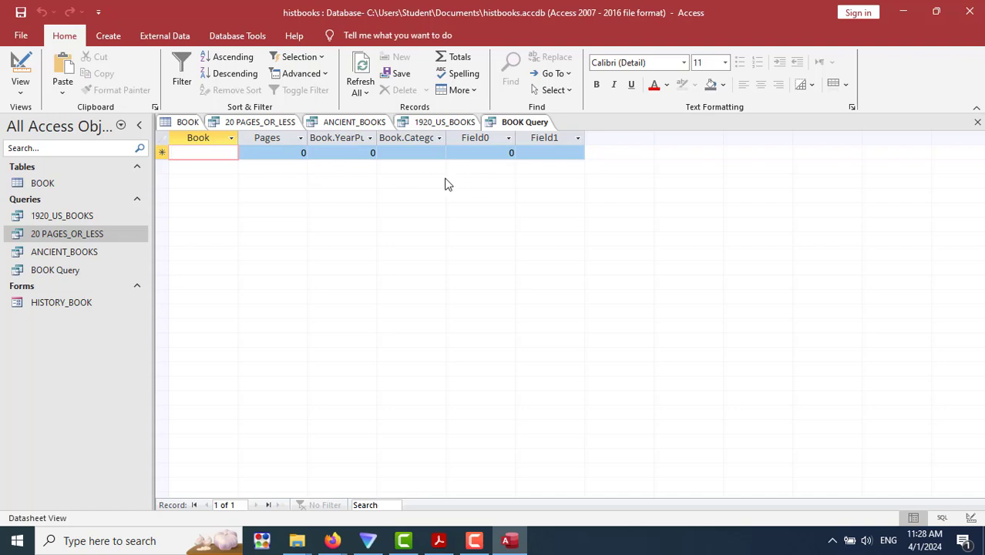
# Return BOOK Query to its design and reread the query requirements of exercise 2.8 in the PDF.
pyautogui.click(21, 91)
pyautogui.click(52, 169)
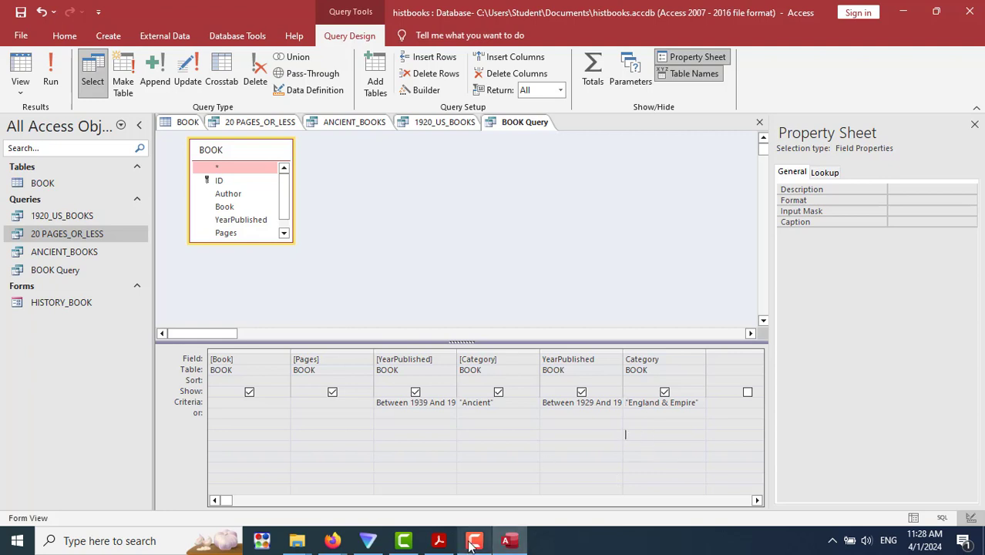
pyautogui.click(439, 540)
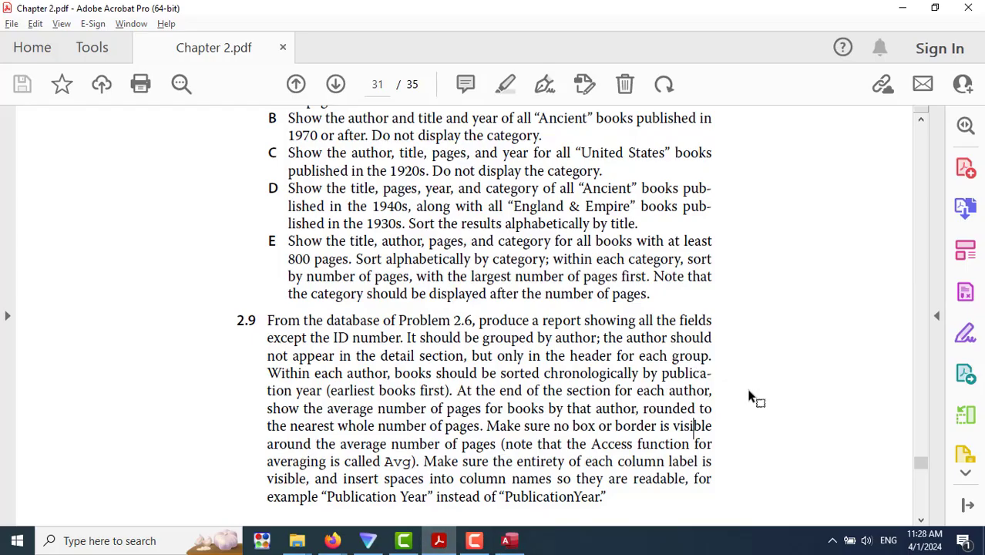
pyautogui.scroll(3, 751, 397)
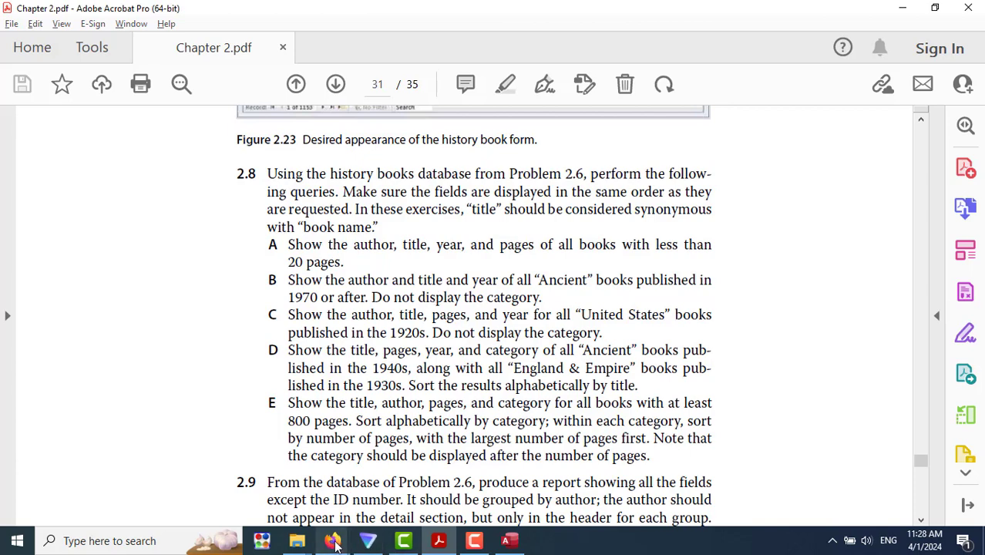
pyautogui.moveTo(333, 542)
pyautogui.click(508, 540)
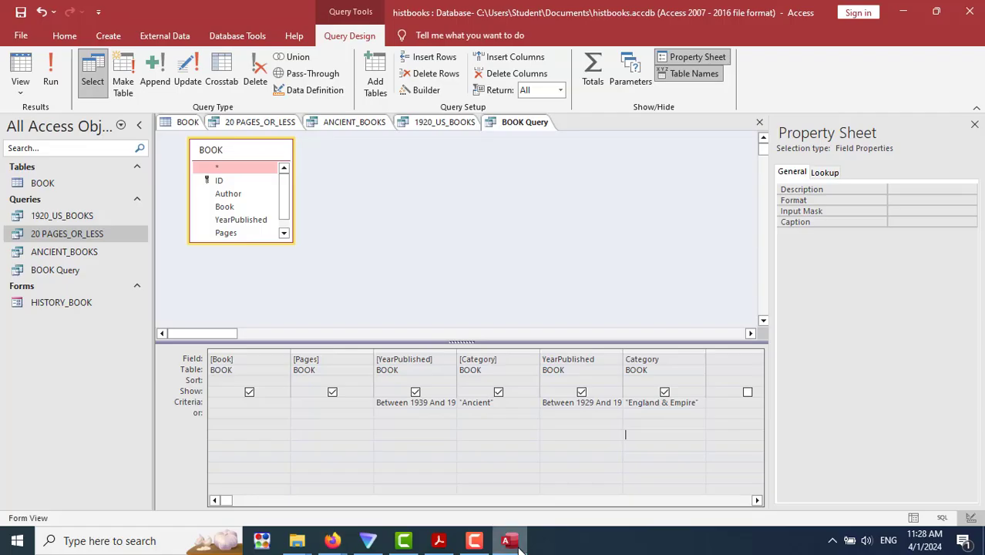
# Open the ANCIENT_BOOKS query's design and add the Category field after YearPublished.
pyautogui.doubleClick(64, 253)
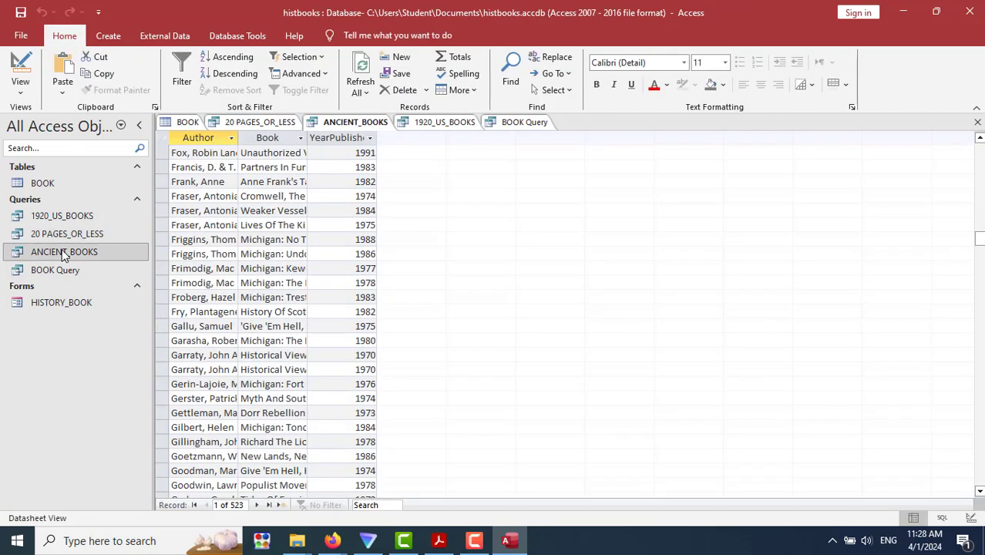
pyautogui.click(20, 68)
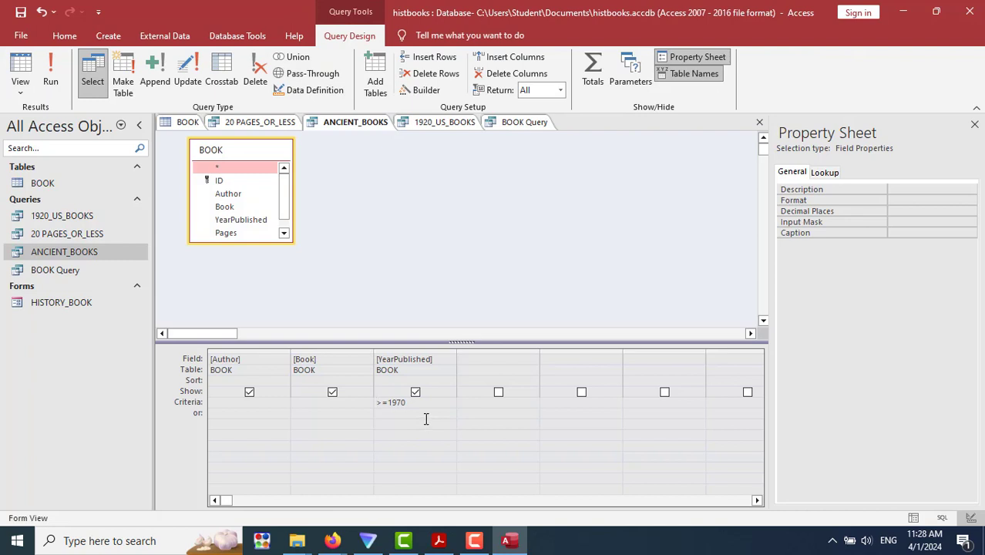
pyautogui.click(484, 358)
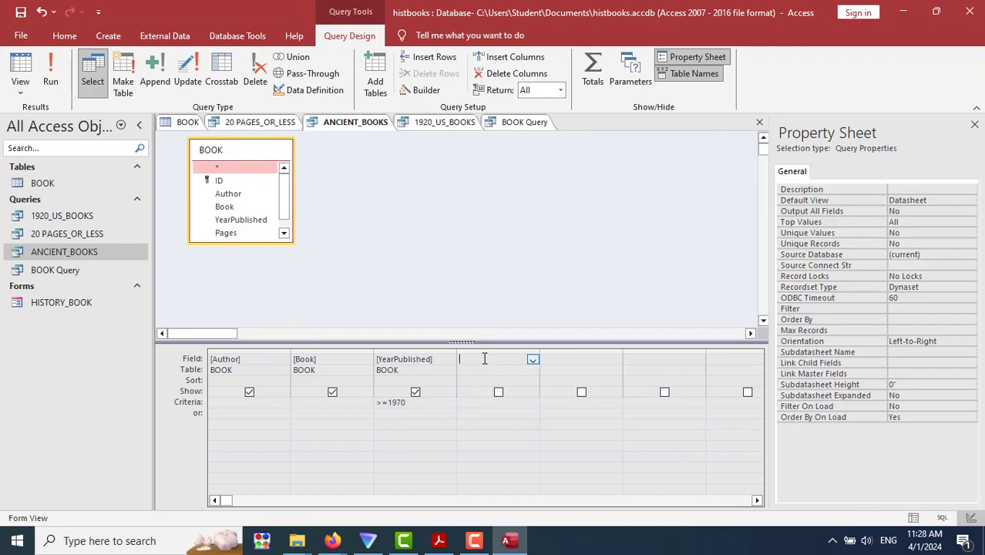
pyautogui.click(536, 360)
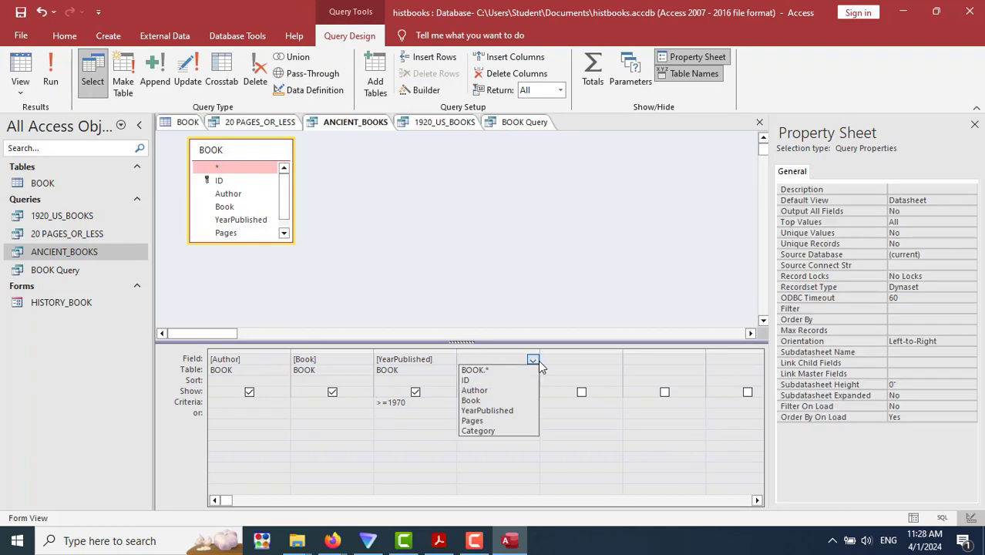
pyautogui.click(507, 431)
pyautogui.click(503, 379)
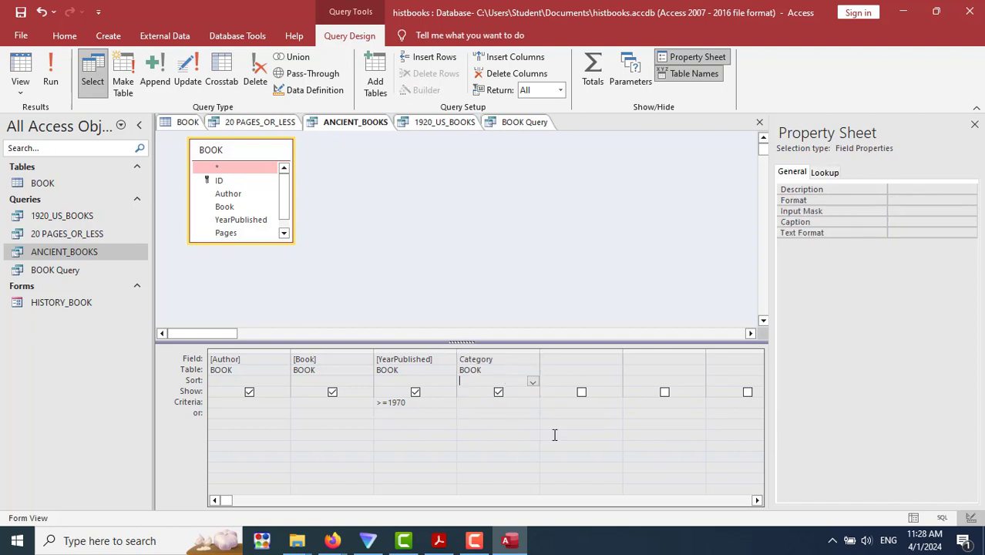
pyautogui.write('a')
pyautogui.press('BackSpace')
pyautogui.press('BackSpace')
# Enter "Ancients" as the Category criterion, hide that column from the results and run the query.
pyautogui.click(526, 403)
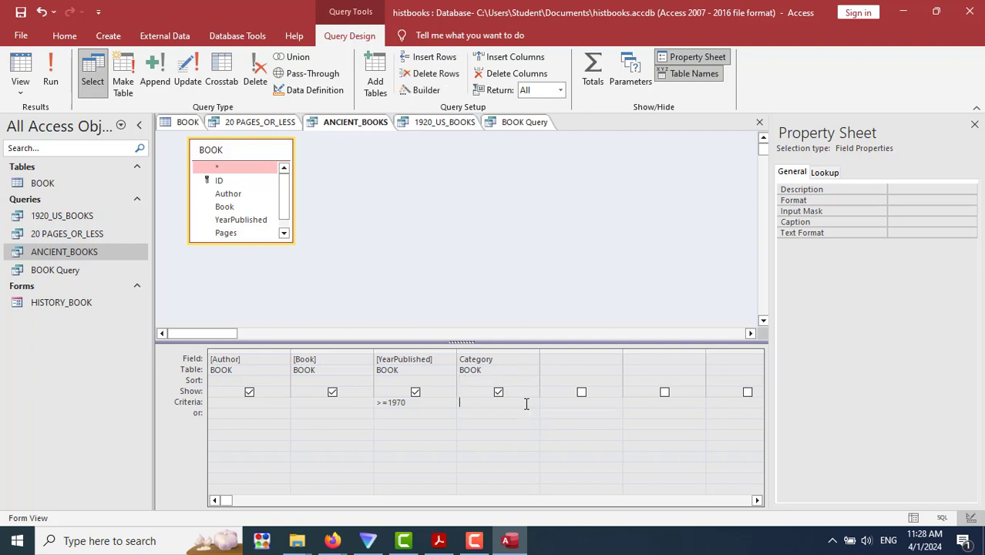
pyautogui.write('Ancients')
pyautogui.click(527, 426)
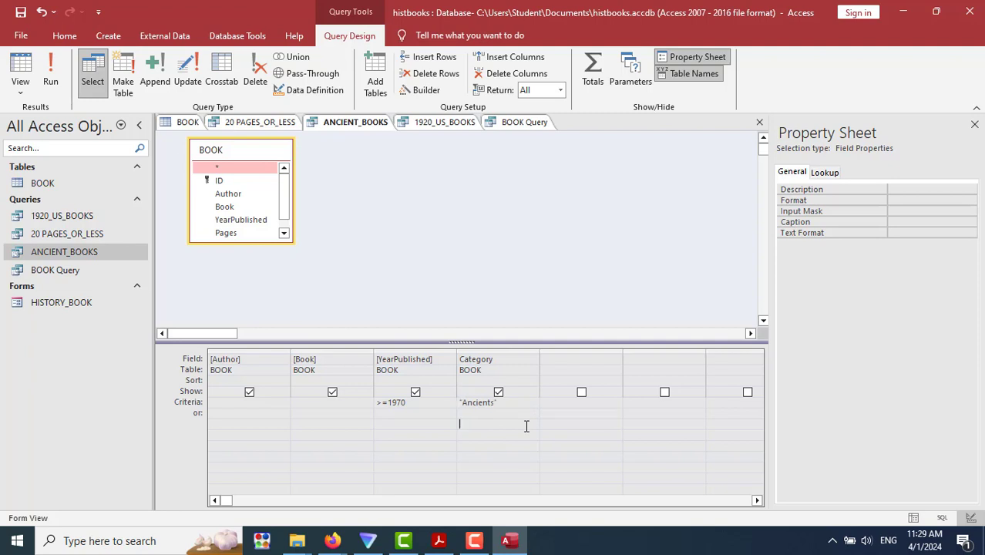
pyautogui.click(498, 392)
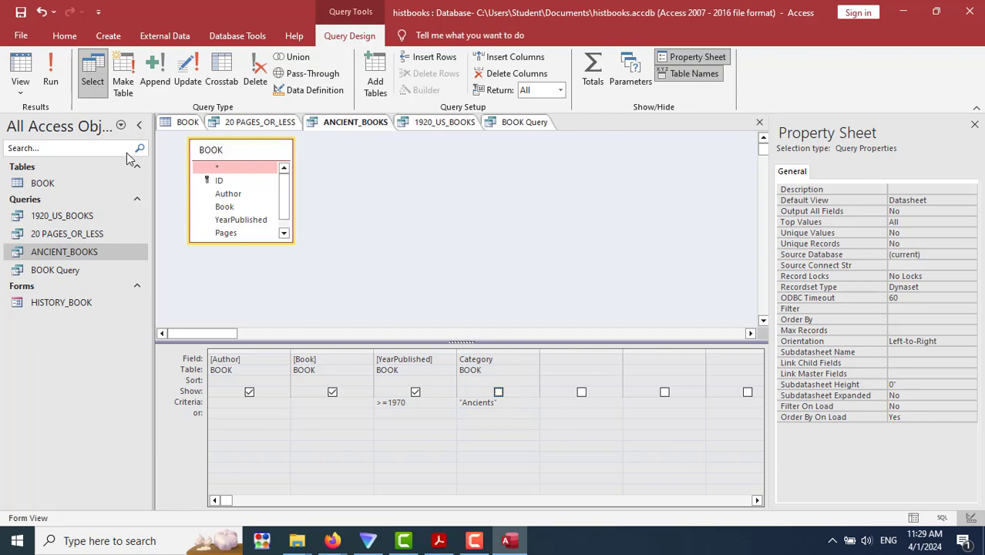
pyautogui.click(59, 79)
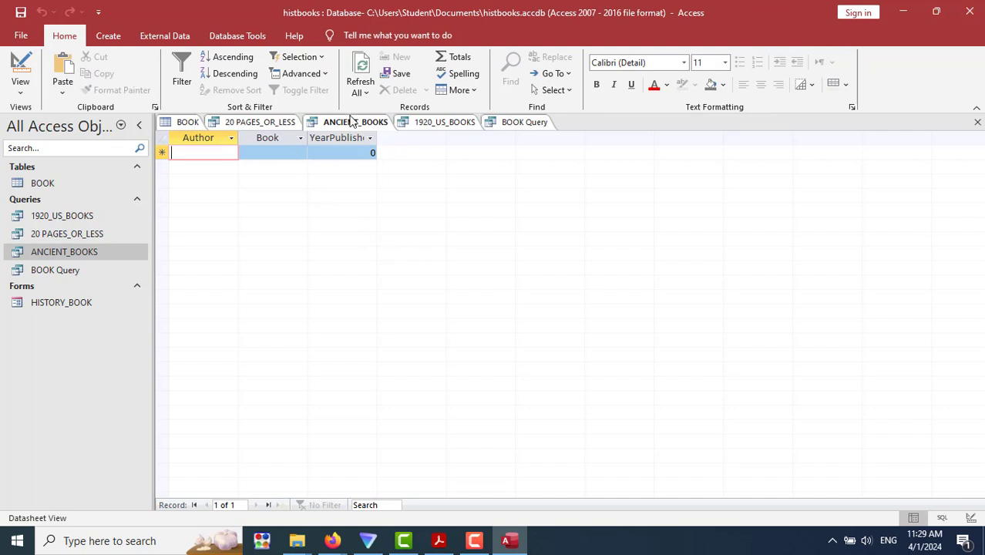
# Change the YearPublished criterion of ANCIENT_BOOKS to <=1970 and run the query.
pyautogui.click(11, 77)
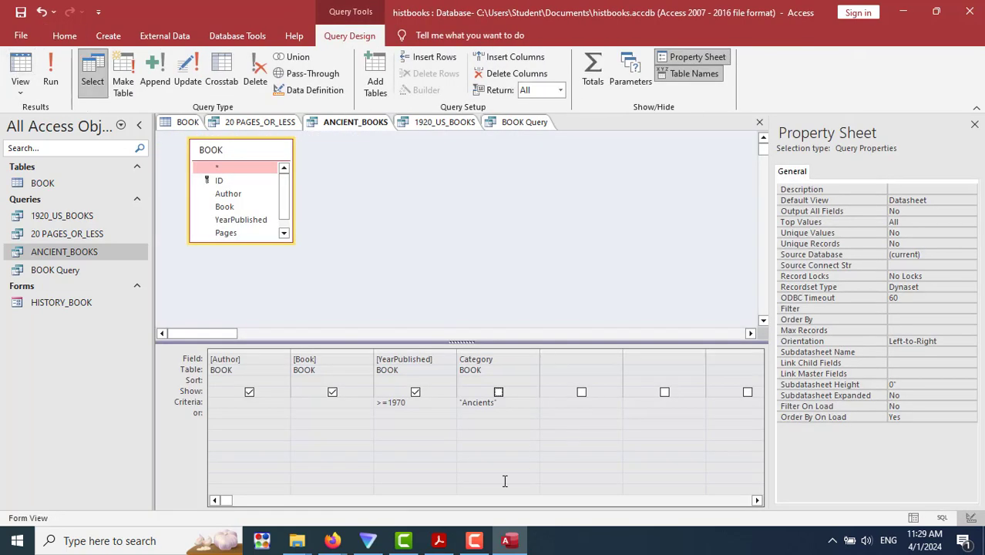
pyautogui.click(379, 402)
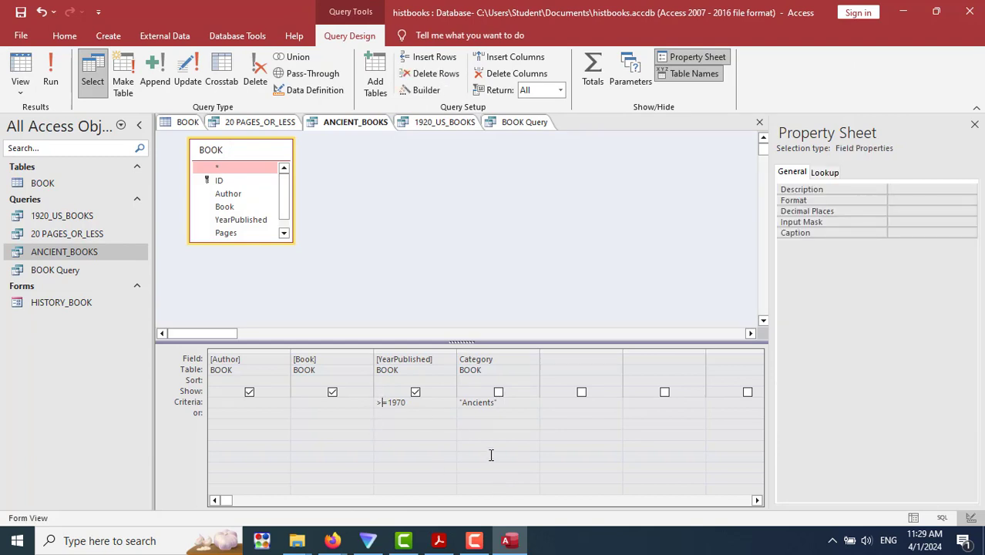
pyautogui.press('BackSpace')
pyautogui.write('<')
pyautogui.click(51, 77)
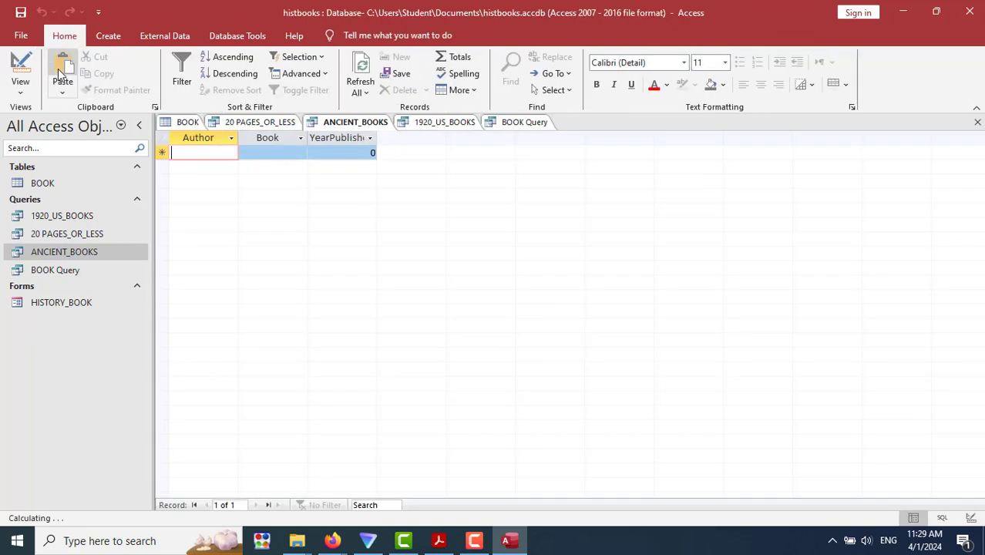
# Check query B's category wording in the PDF, correct the Category criterion to "Ancient" and review the rerun query's records.
pyautogui.click(438, 542)
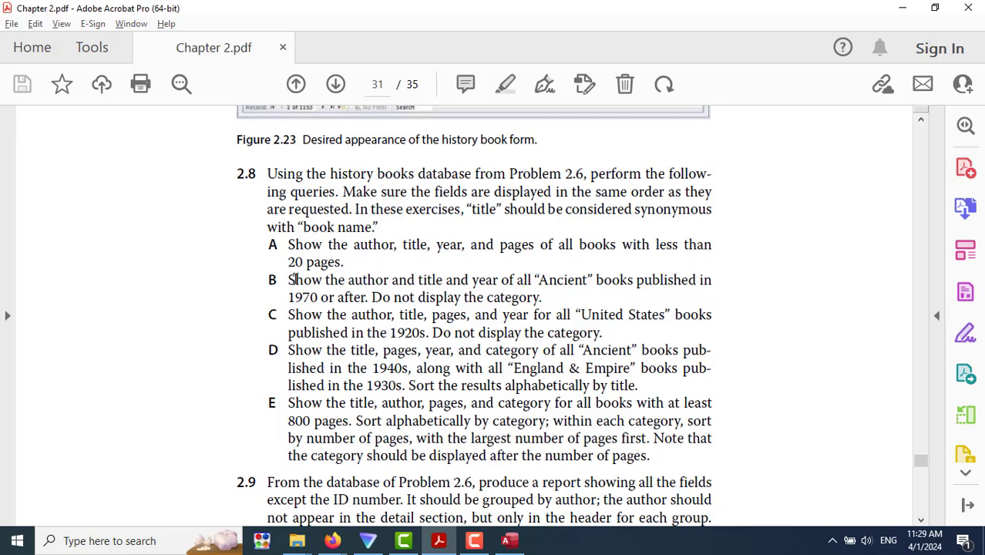
pyautogui.click(508, 542)
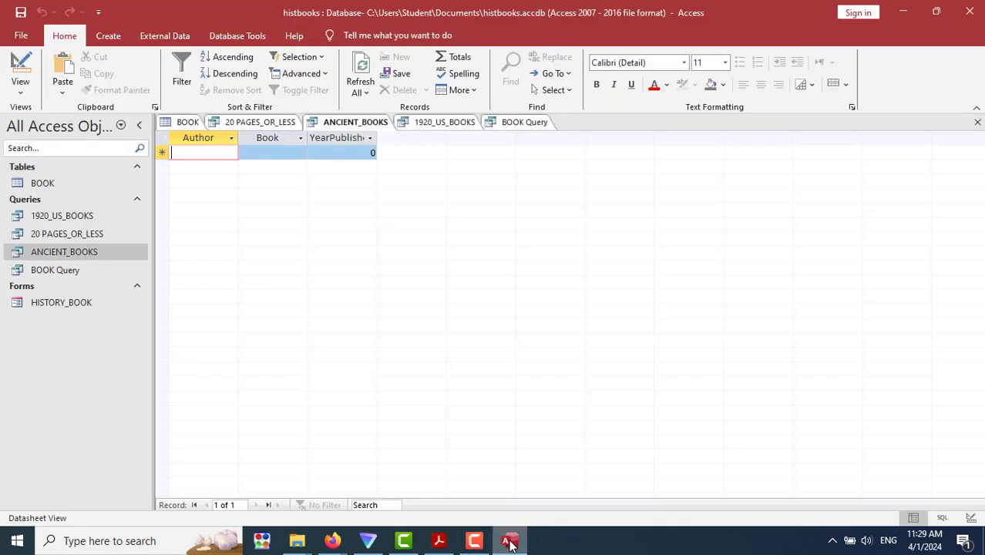
pyautogui.click(22, 74)
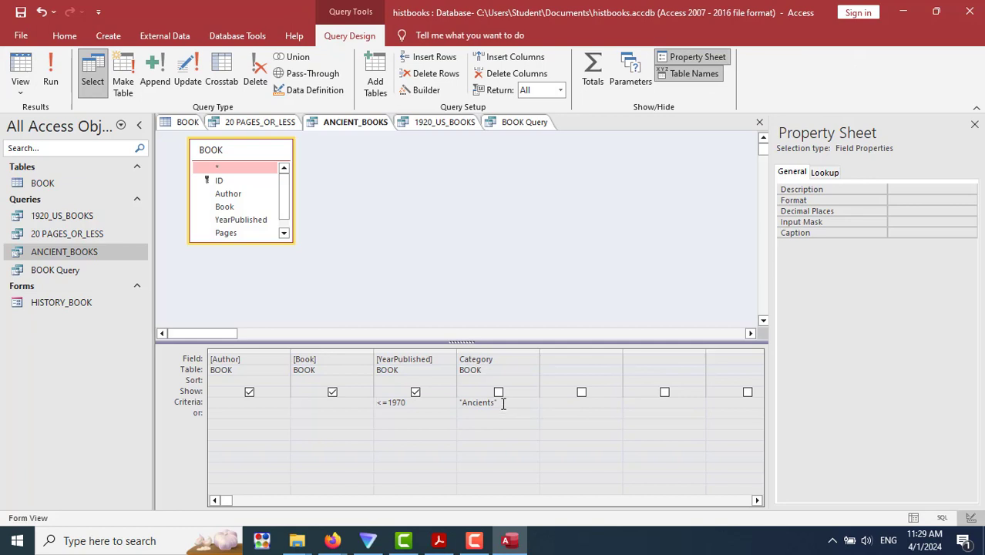
pyautogui.click(439, 541)
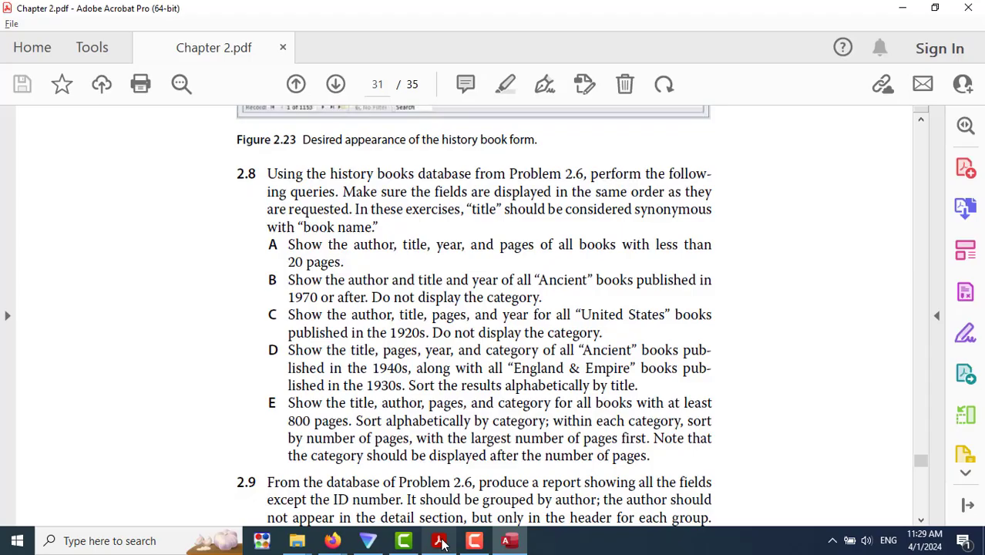
pyautogui.click(440, 541)
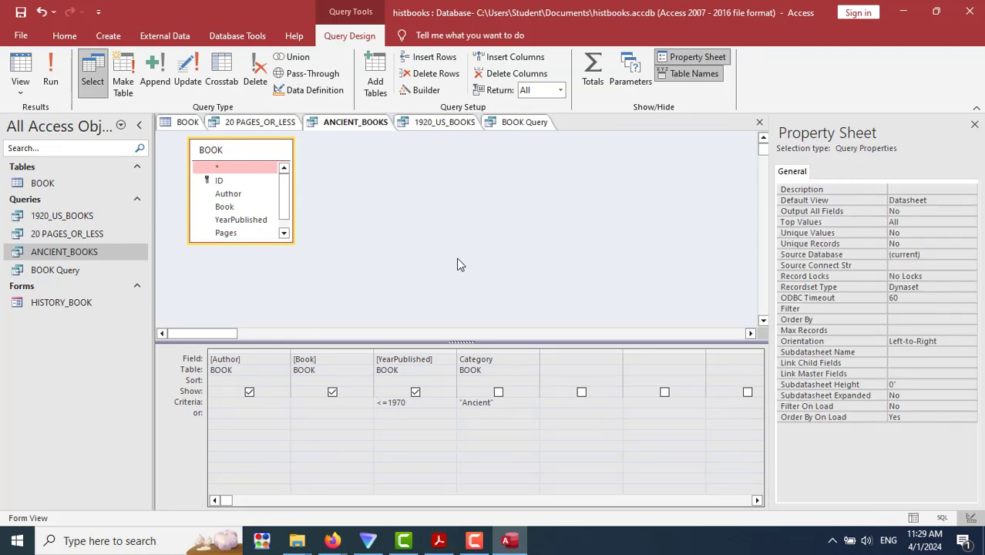
pyautogui.click(47, 81)
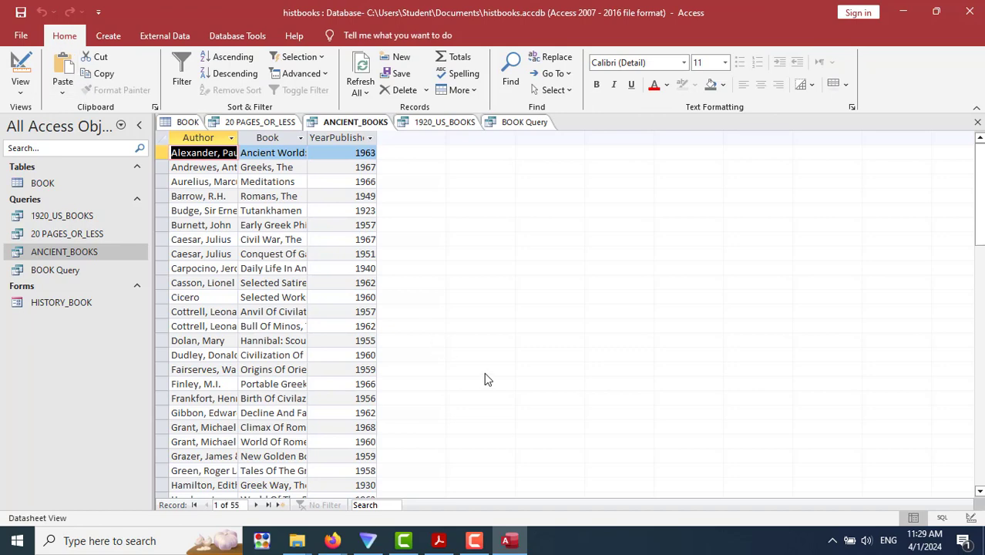
pyautogui.scroll(-3, 561, 353)
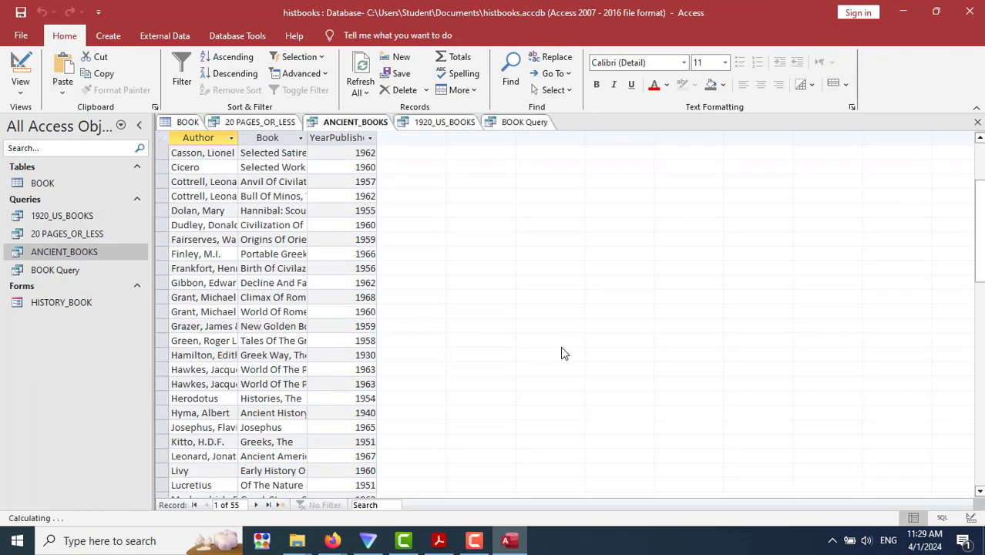
# Set the YearPublished criterion of ANCIENT_BOOKS to >=1970.
pyautogui.click(22, 73)
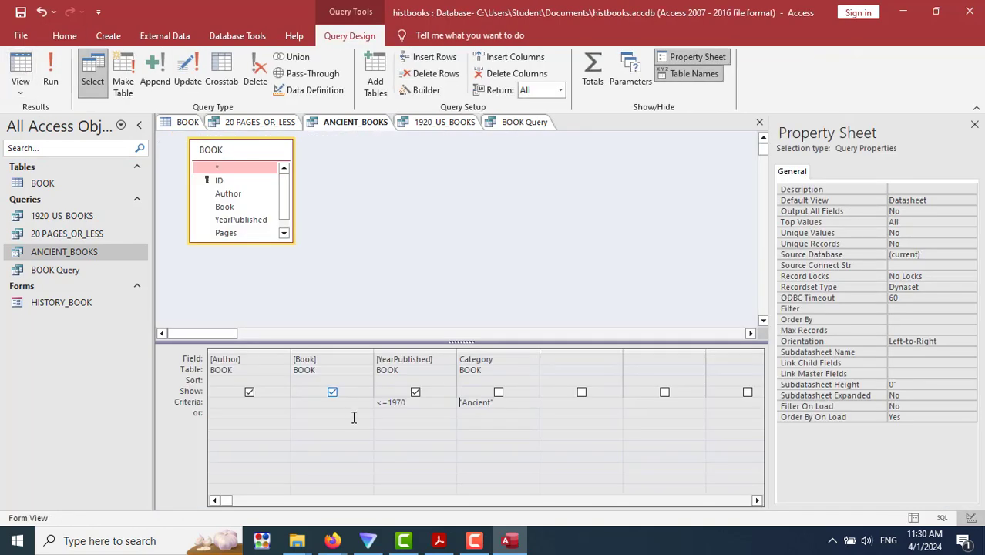
pyautogui.click(379, 406)
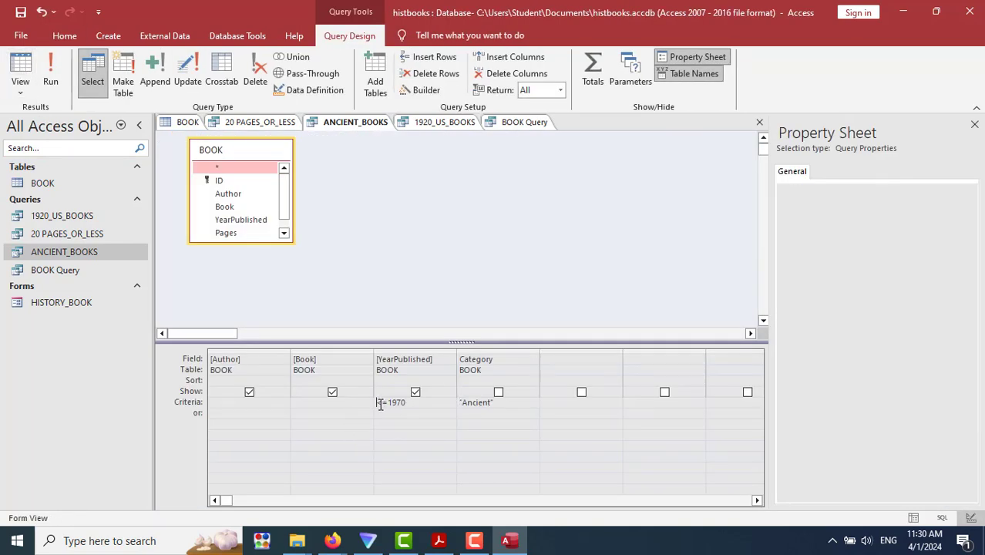
pyautogui.moveTo(376, 406); pyautogui.dragTo(380, 406)
pyautogui.write('>')
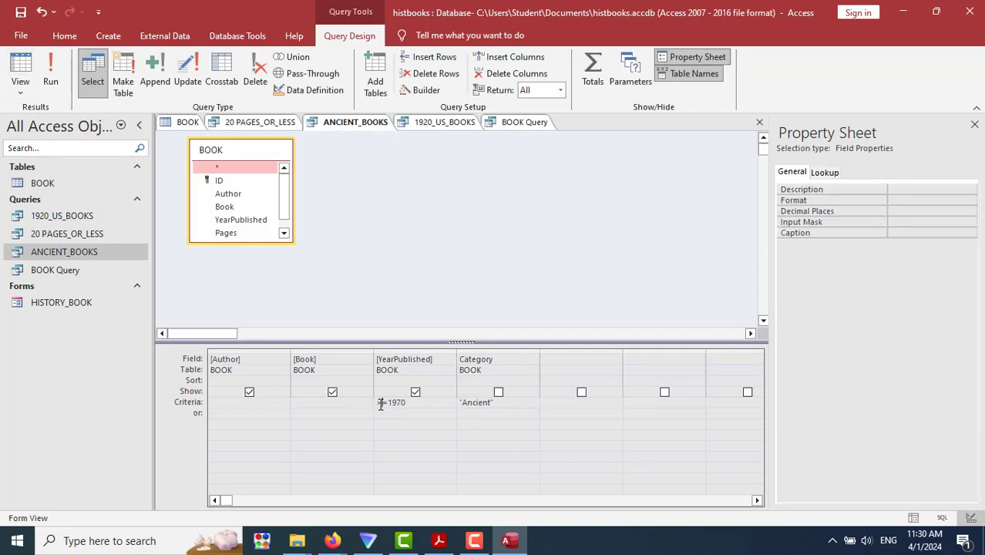
# Run the ANCIENT_BOOKS query and fit the Book and Author column widths to their contents.
pyautogui.click(51, 82)
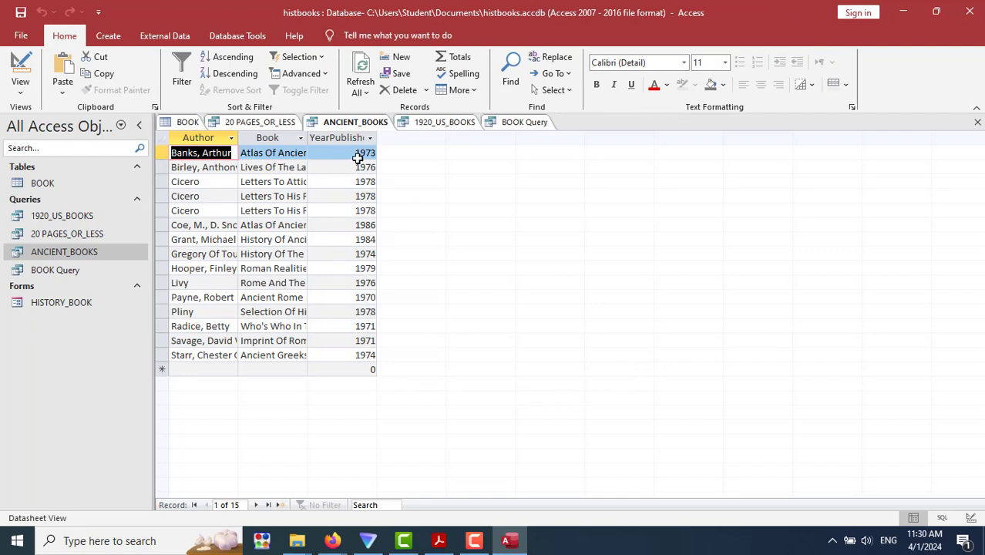
pyautogui.doubleClick(306, 136)
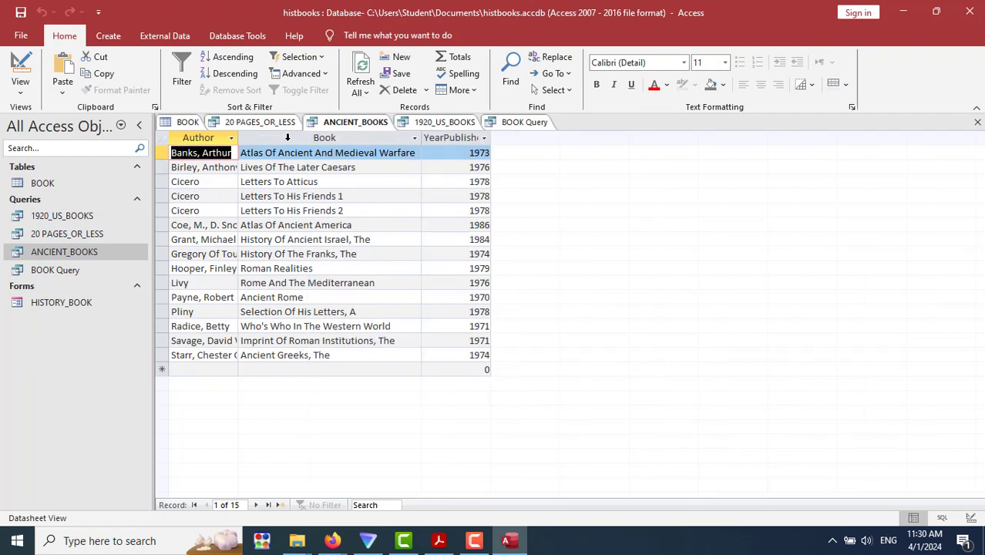
pyautogui.doubleClick(238, 137)
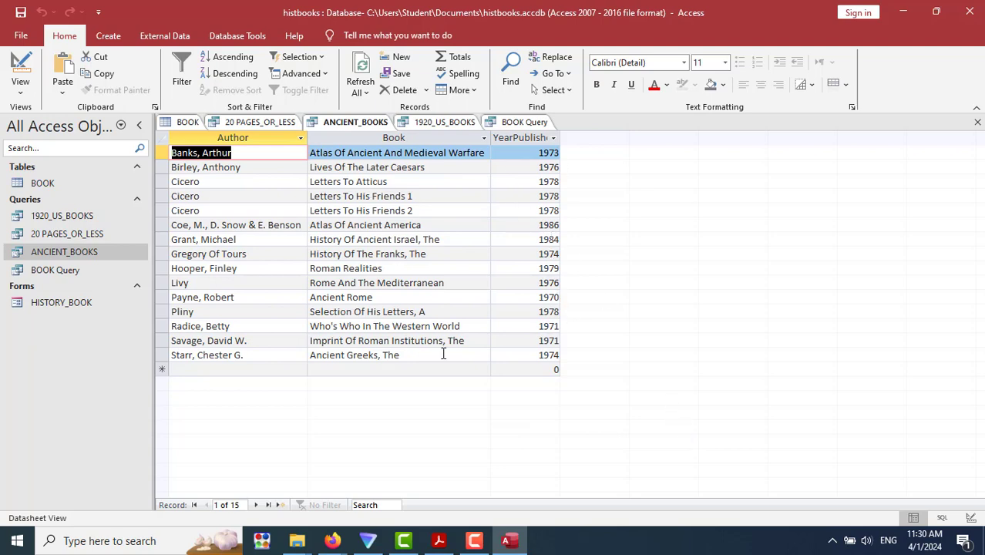
# Read the requirements of query D under exercise 2.8 in the Chapter 2 PDF, then return to the database.
pyautogui.moveTo(333, 542)
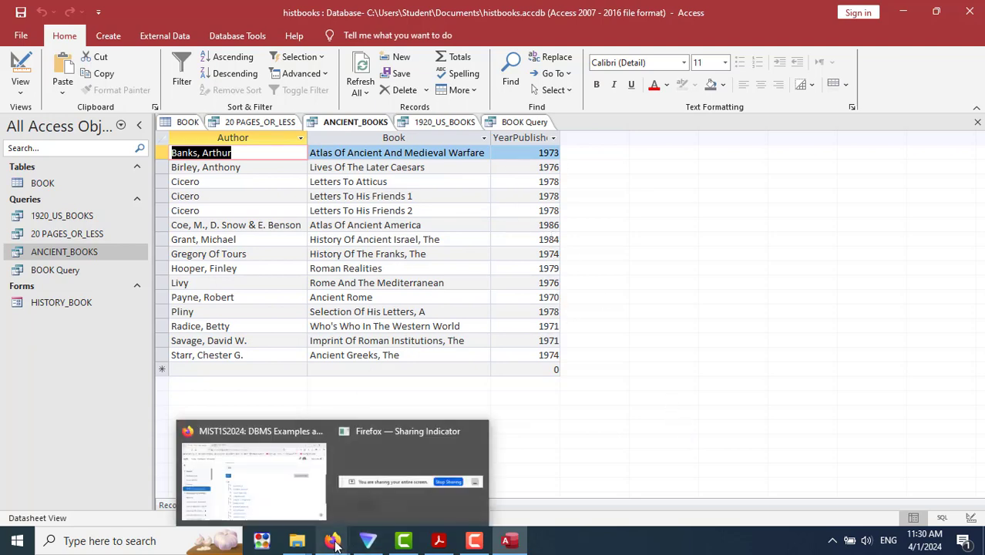
pyautogui.click(439, 540)
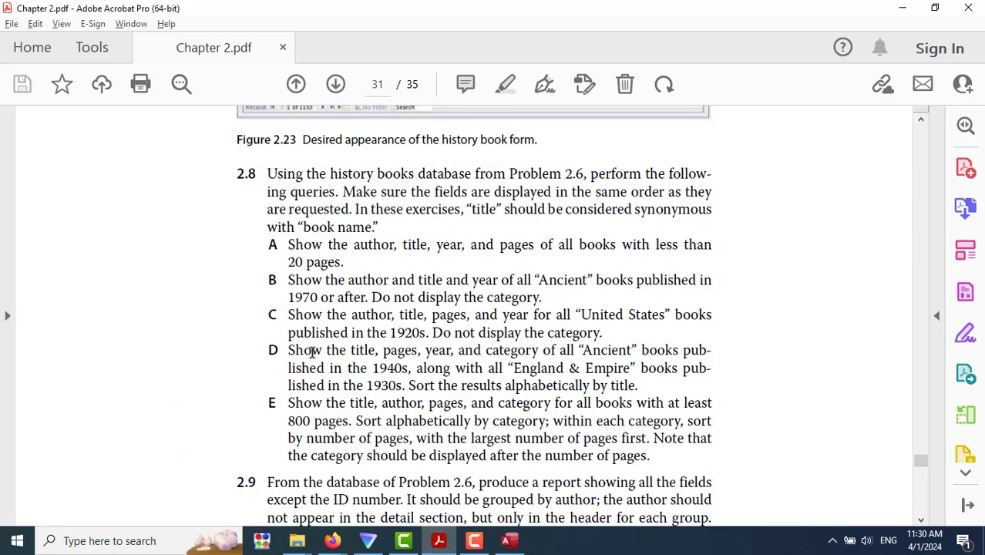
pyautogui.moveTo(275, 348); pyautogui.dragTo(637, 383)
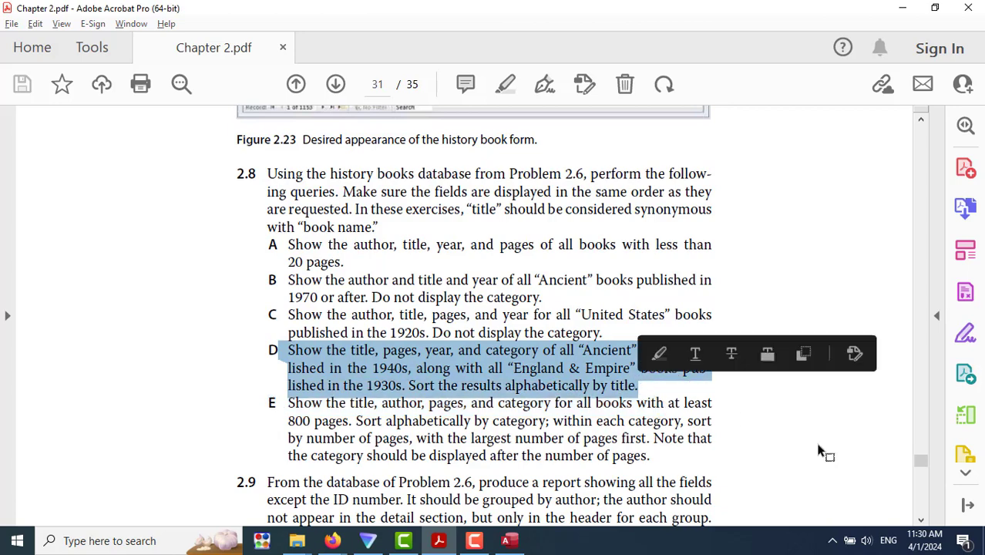
pyautogui.click(787, 470)
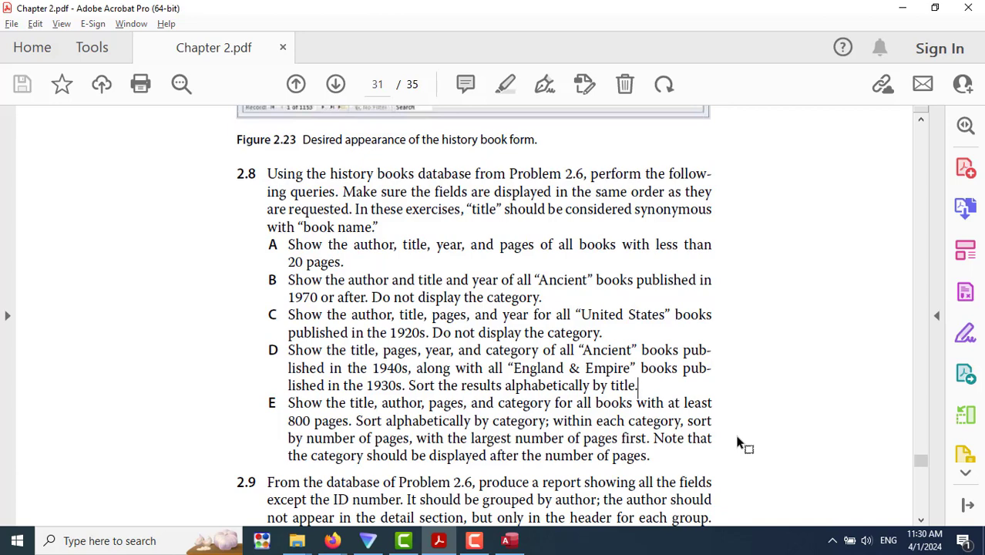
pyautogui.click(508, 541)
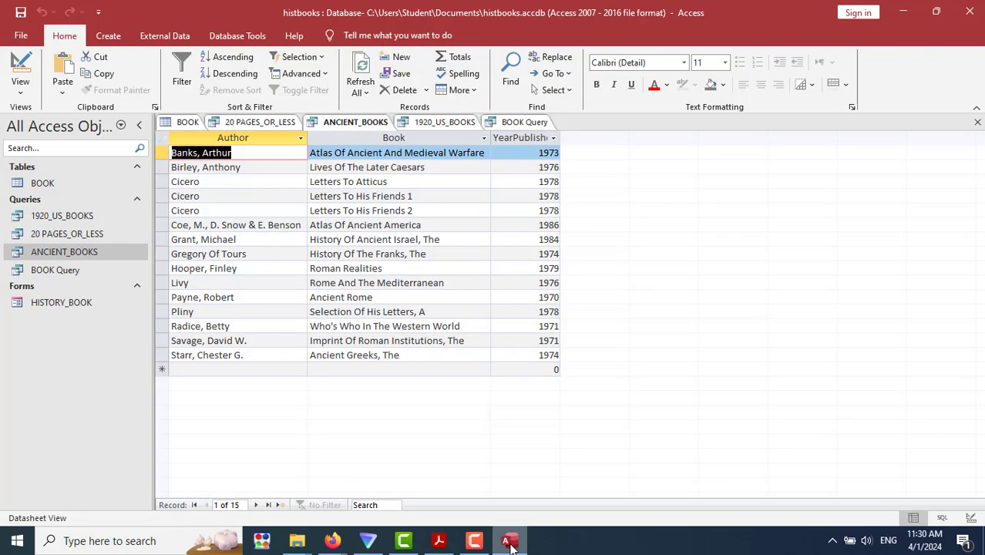
# Set the Book field of ANCIENT_BOOKS to sort in ascending order in the query design.
pyautogui.click(20, 71)
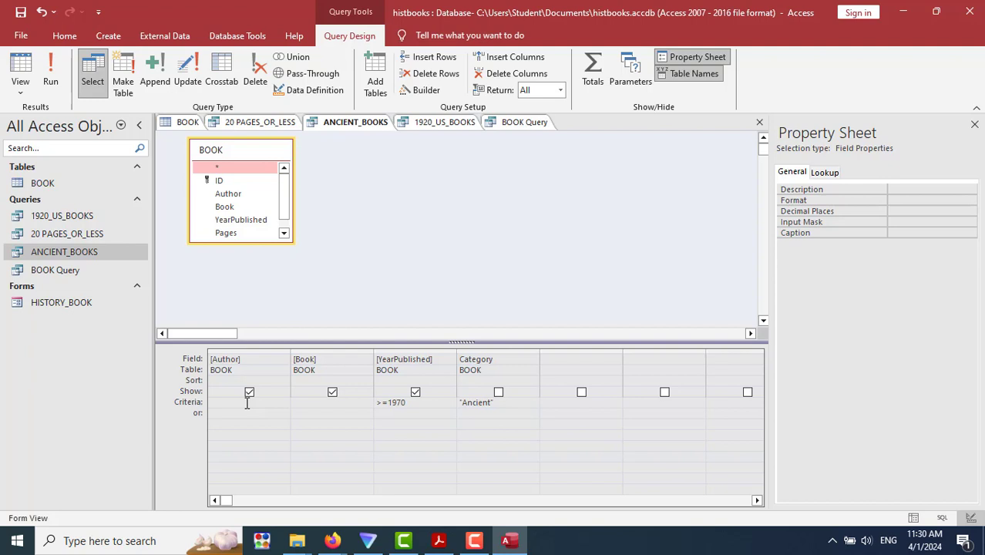
pyautogui.click(357, 379)
pyautogui.click(368, 381)
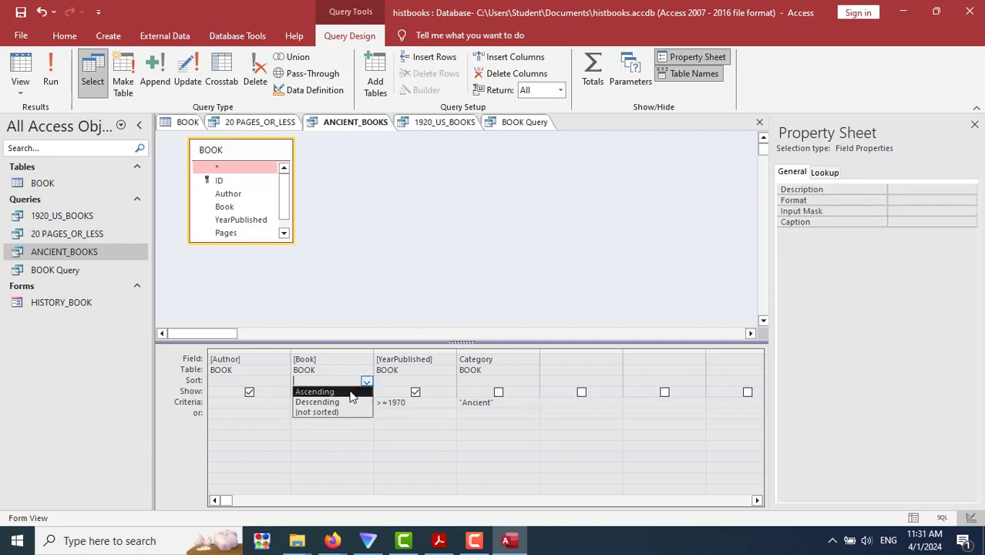
pyautogui.click(351, 393)
pyautogui.click(338, 437)
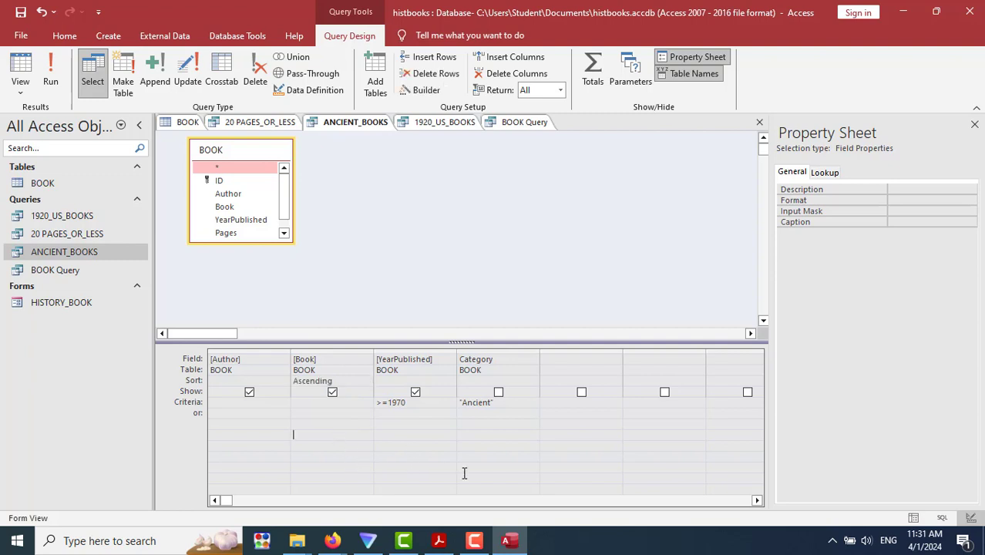
# Clear the Book field's sort order, then close ANCIENT_BOOKS and save its design changes.
pyautogui.click(365, 380)
pyautogui.click(365, 380)
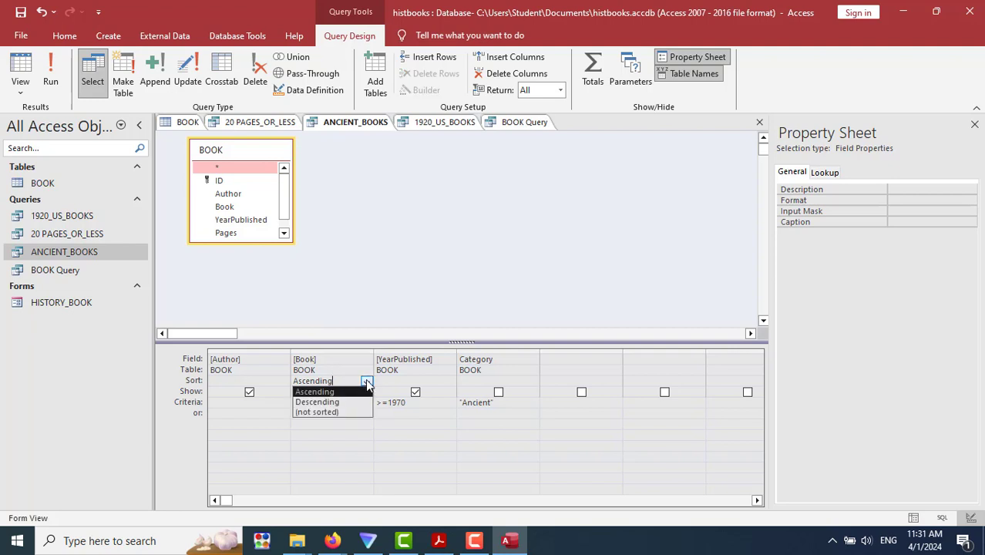
pyautogui.click(316, 411)
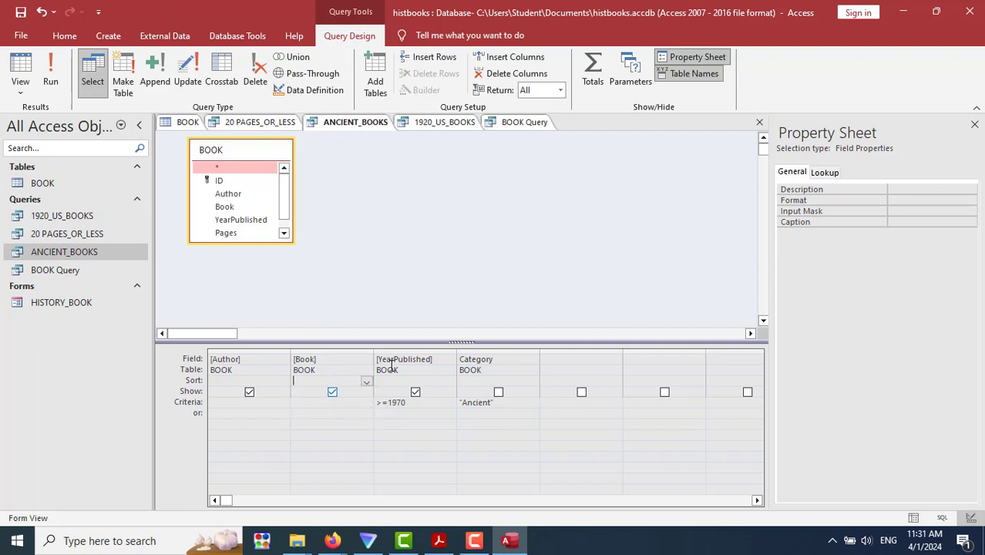
pyautogui.rightClick(336, 122)
pyautogui.click(373, 147)
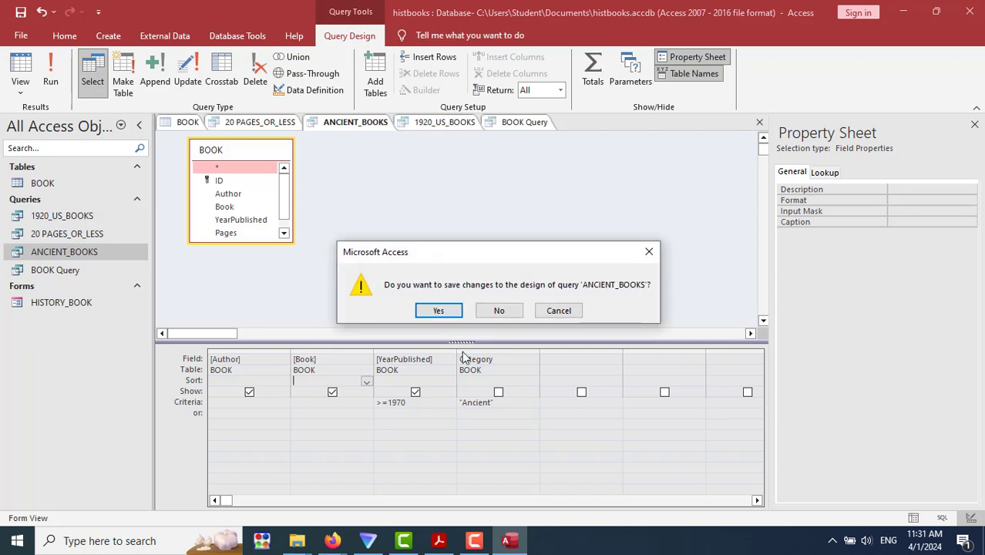
pyautogui.click(437, 311)
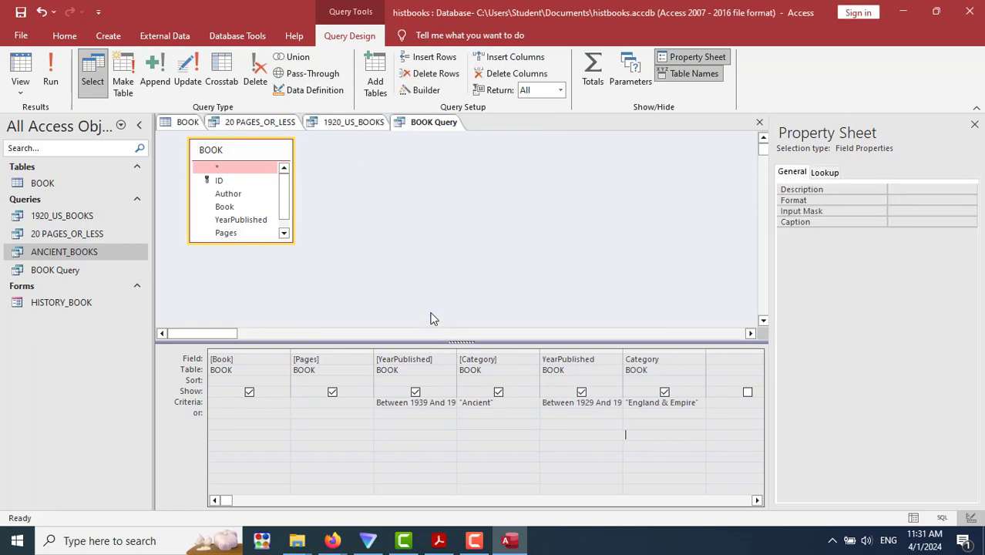
# Remove the second Category column, holding the "England & Empire" criterion, from the BOOK Query design.
pyautogui.click(432, 123)
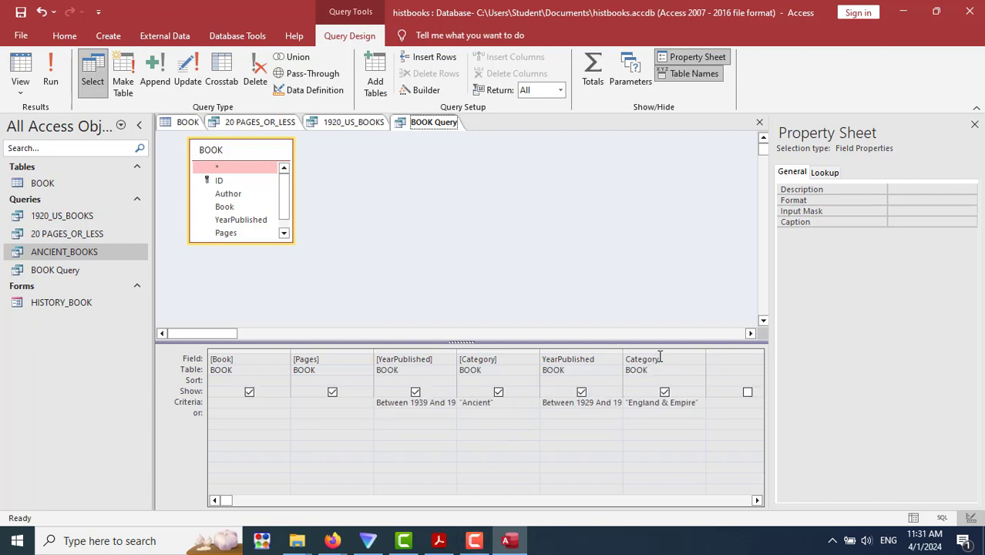
pyautogui.click(698, 360)
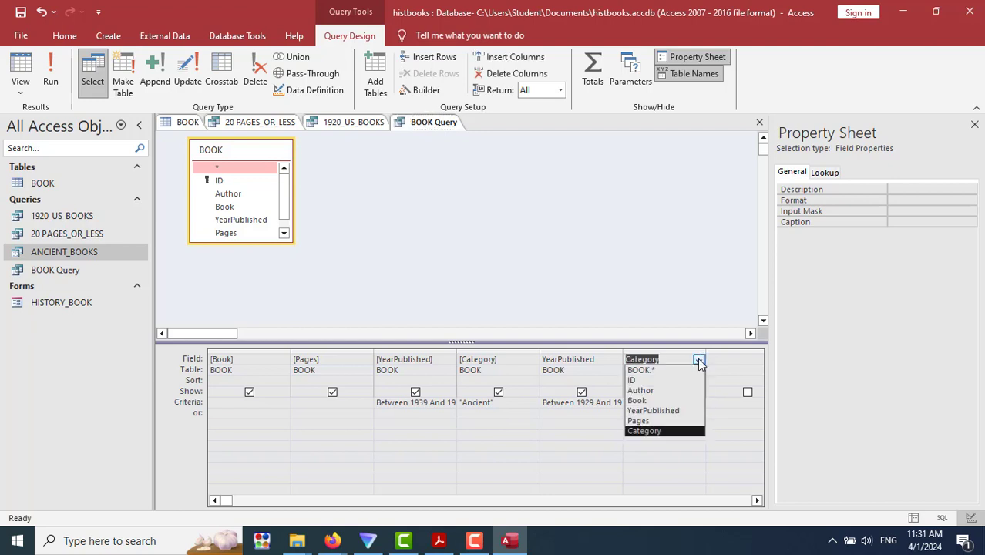
pyautogui.click(699, 361)
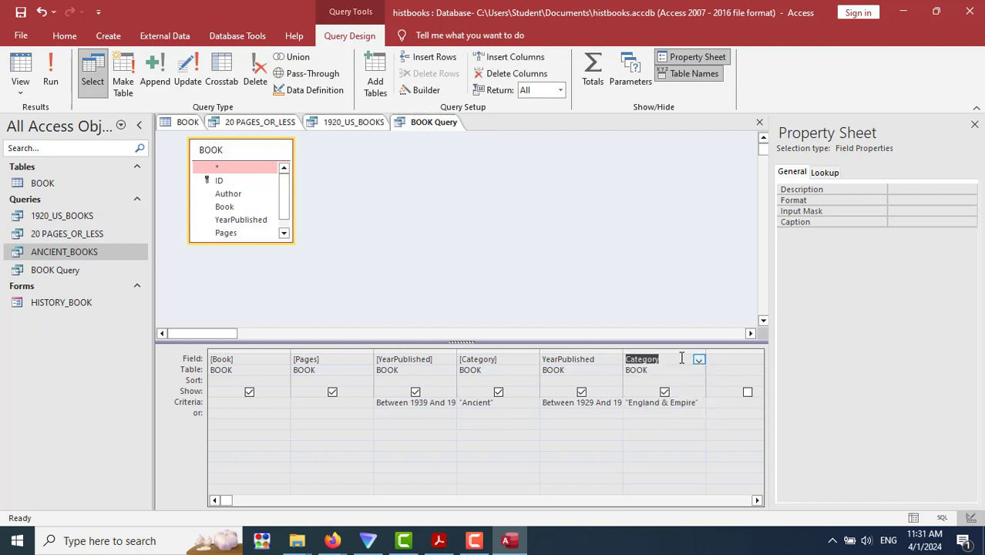
pyautogui.click(664, 392)
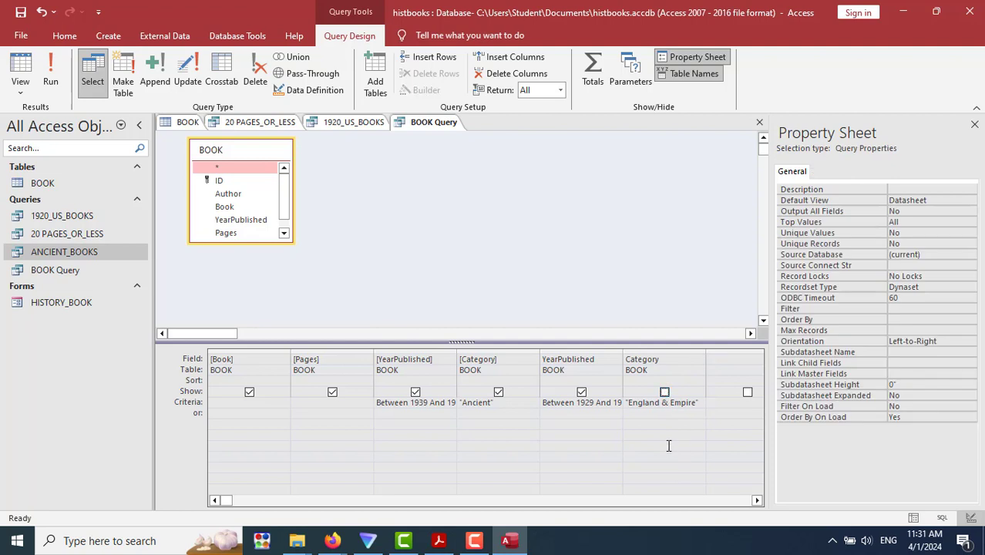
pyautogui.rightClick(650, 359)
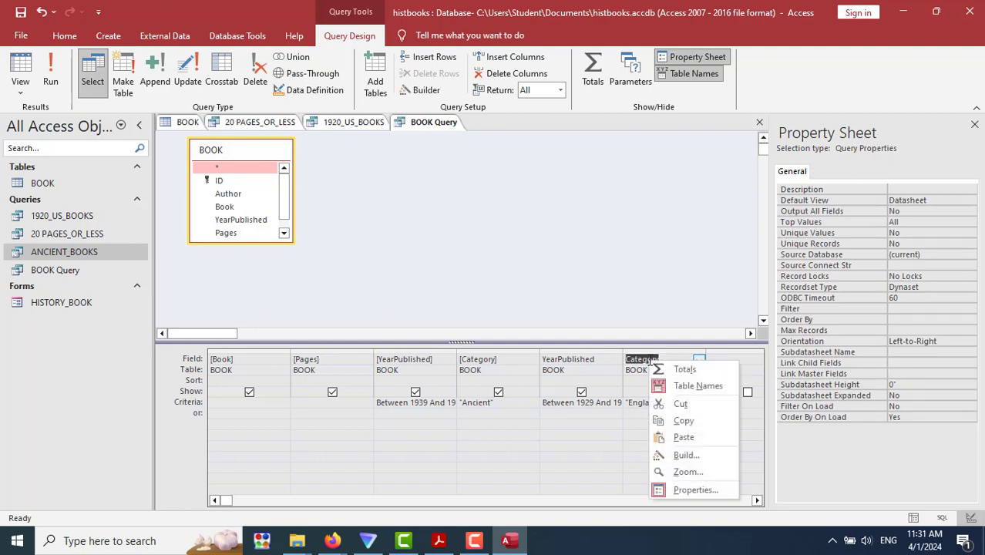
pyautogui.click(676, 405)
pyautogui.click(661, 447)
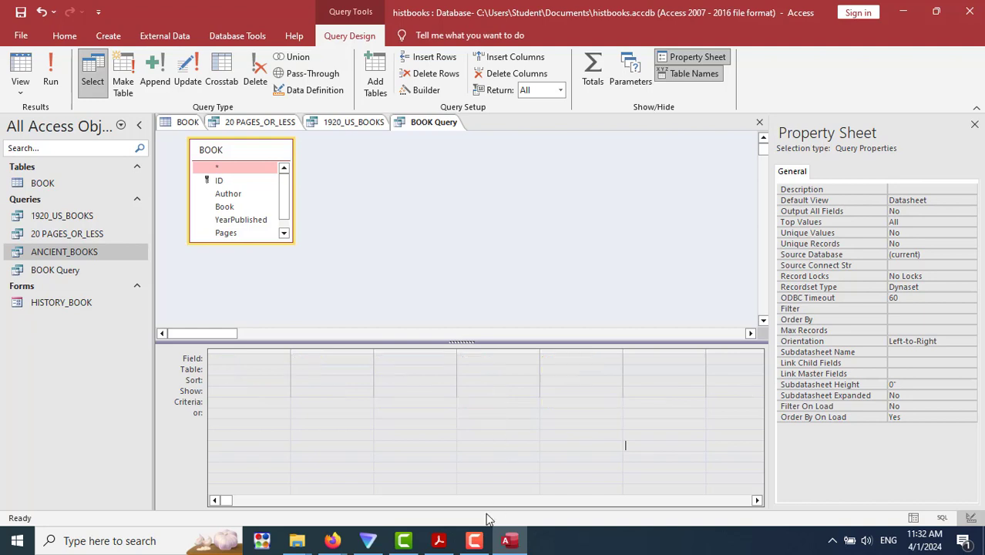
pyautogui.click(473, 540)
pyautogui.click(539, 449)
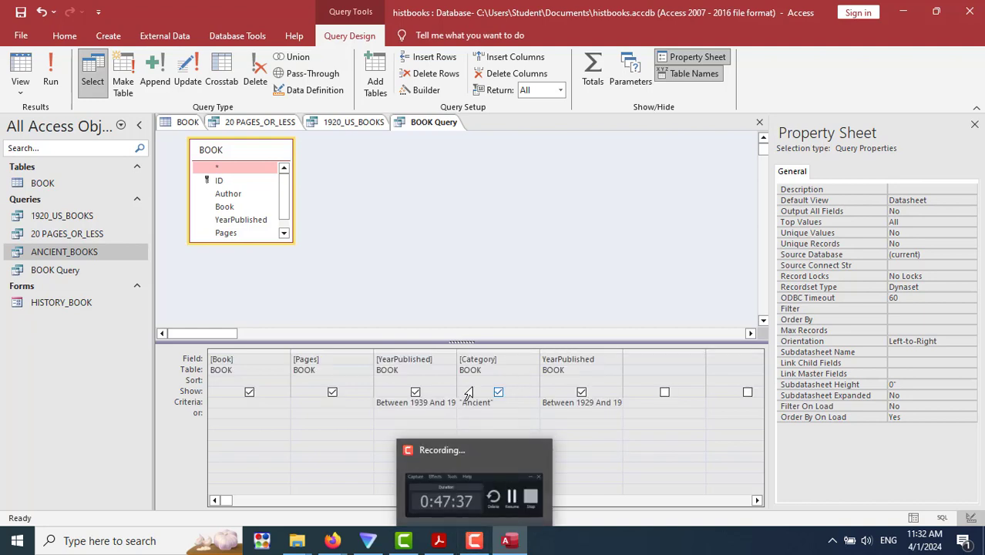
# Extend the Category criterion to "Ancient" Or "England & Empire", checking the category wording in the PDF.
pyautogui.click(487, 403)
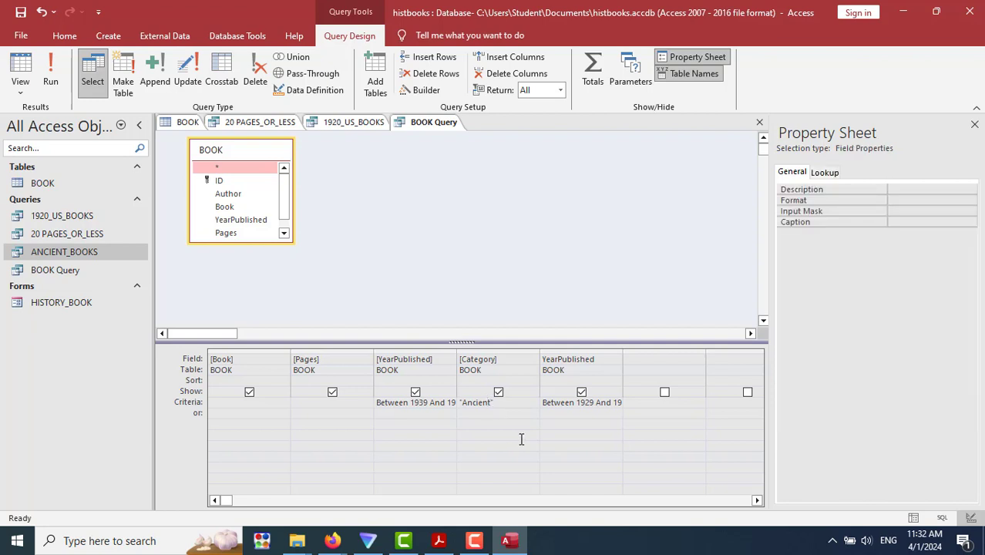
pyautogui.press('End')
pyautogui.write('or')
pyautogui.hotkey('alt', 'Tab')
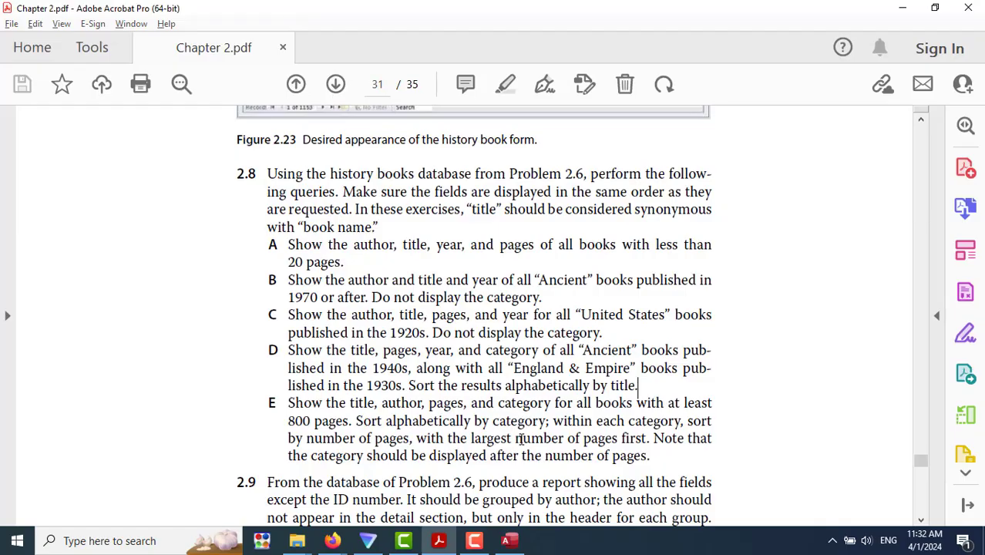
pyautogui.hotkey('alt', 'Tab')
pyautogui.write('"Eng')
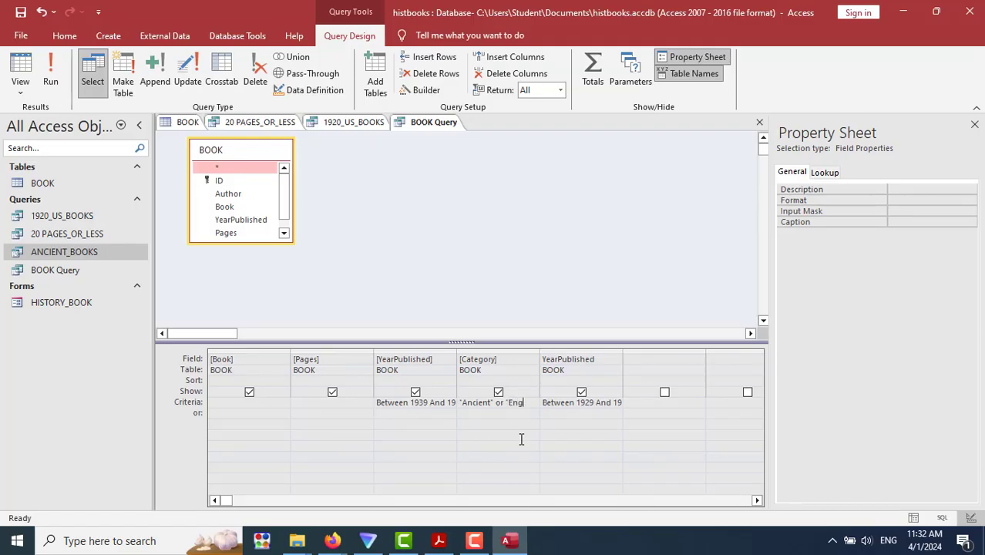
pyautogui.write('land & Empire"')
pyautogui.press('Tab')
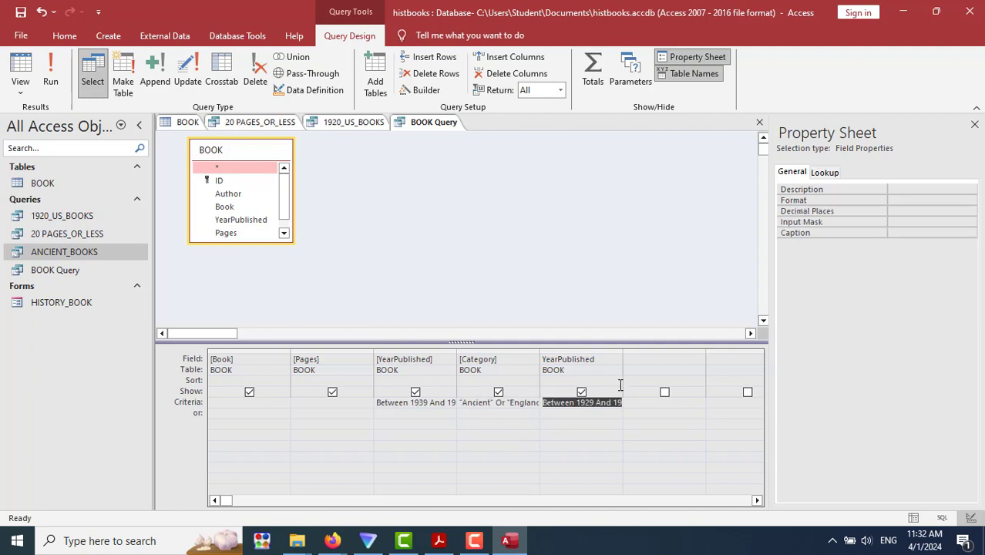
# Remove the second YearPublished column from the BOOK Query design.
pyautogui.click(606, 359)
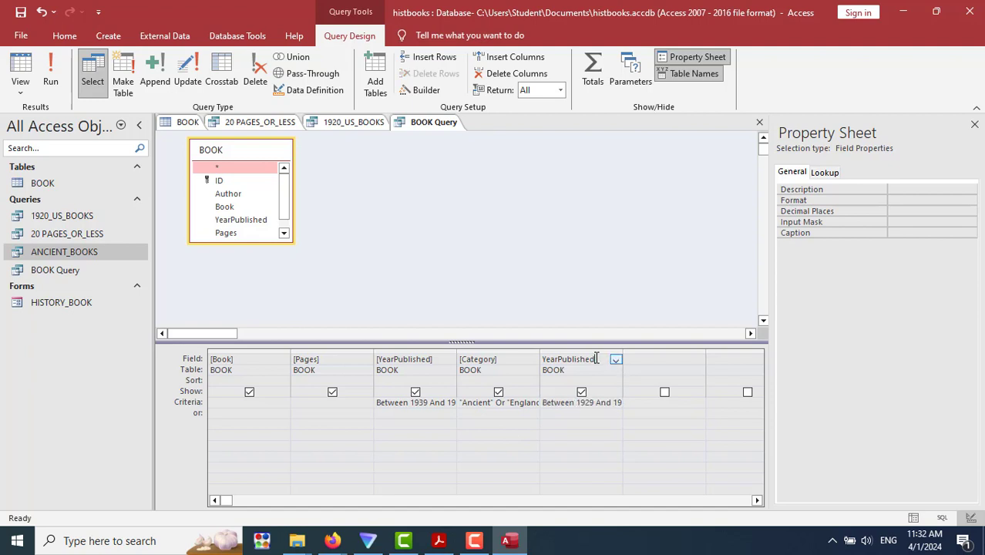
pyautogui.moveTo(597, 358); pyautogui.dragTo(533, 357)
pyautogui.rightClick(564, 358)
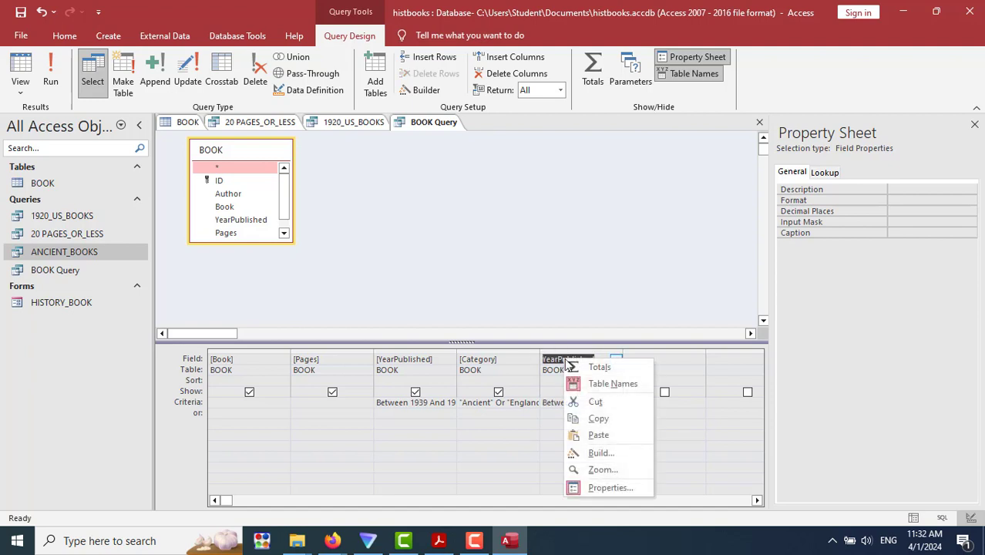
pyautogui.click(590, 401)
pyautogui.click(591, 417)
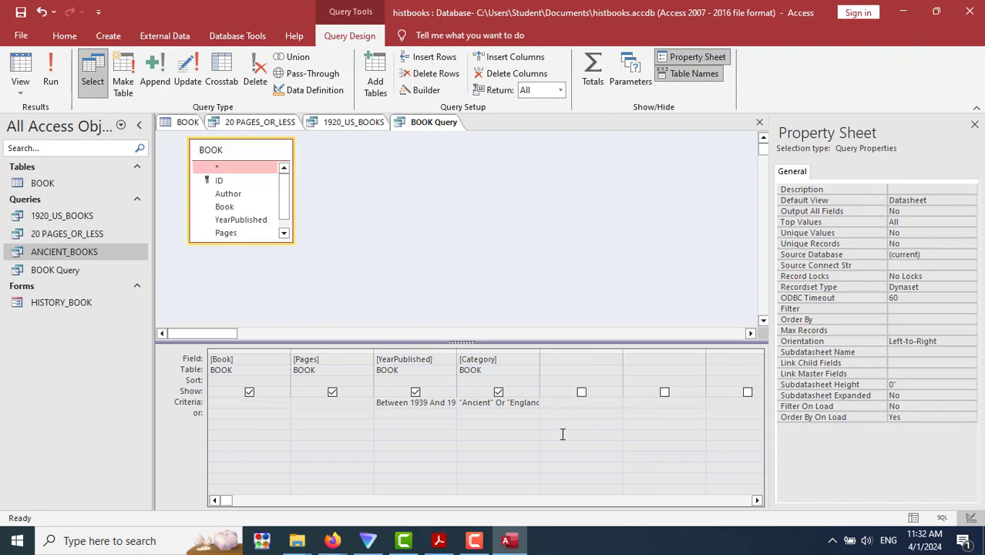
# Check query D's year ranges in the PDF and set the starting year of the YearPublished Between criterion to 1929.
pyautogui.click(429, 402)
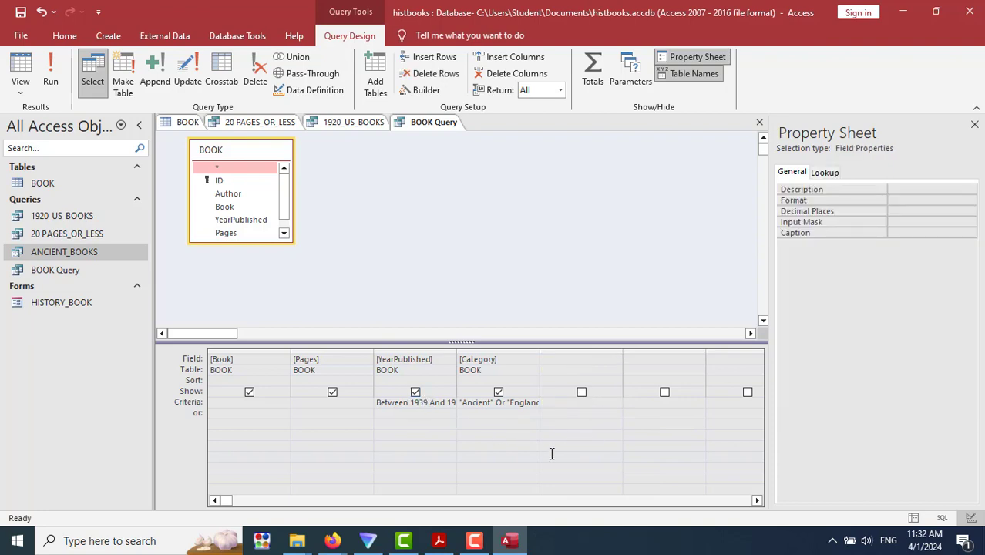
pyautogui.hotkey('alt', 'Tab')
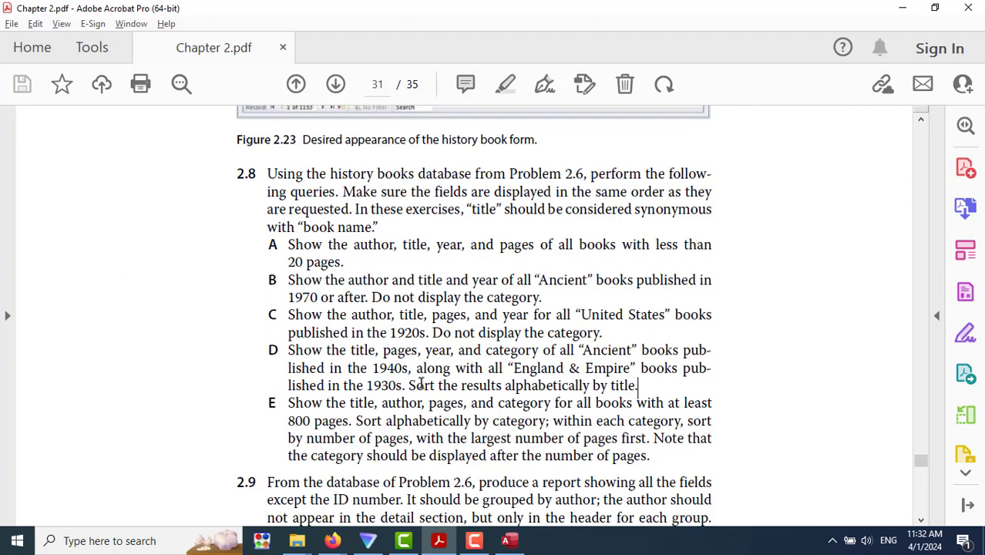
pyautogui.hotkey('alt', 'Tab')
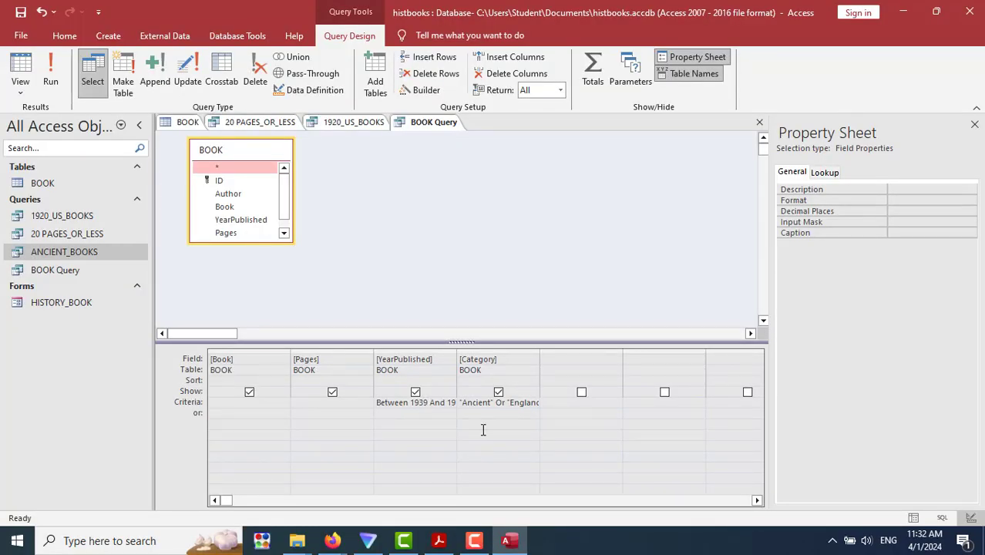
pyautogui.press('Left')
pyautogui.press('BackSpace')
pyautogui.write('2')
pyautogui.press('End')
pyautogui.press('Tab')
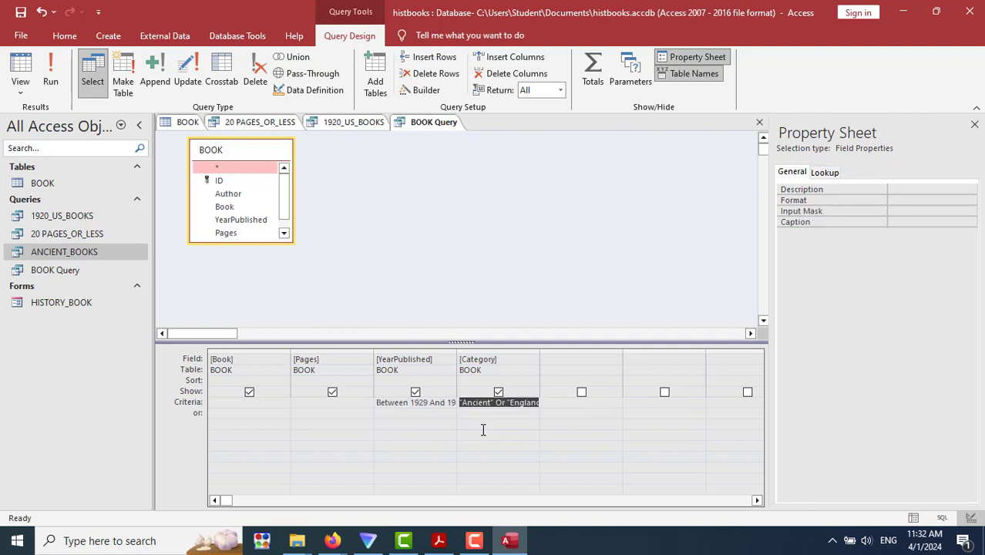
# Run BOOK Query and fit the Category column's width to its contents.
pyautogui.click(61, 69)
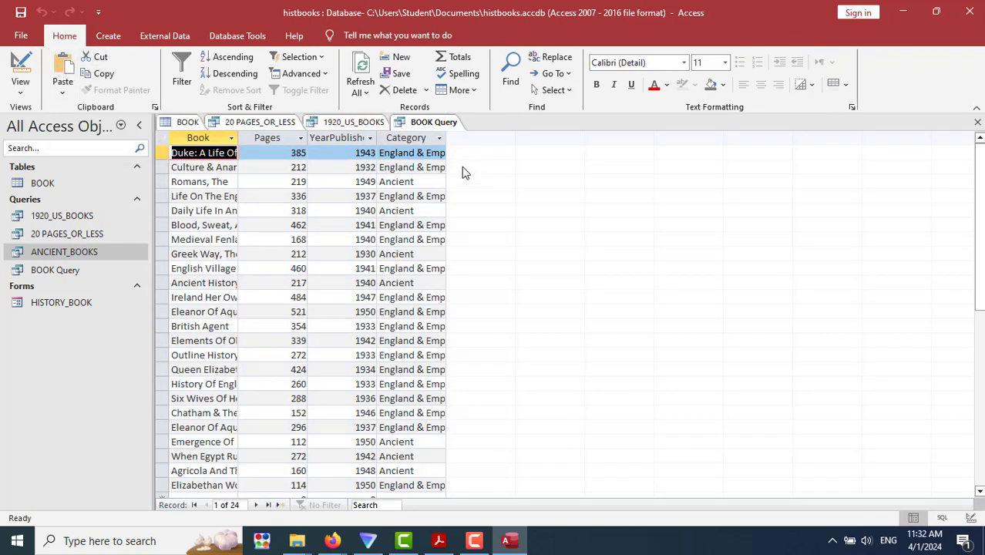
pyautogui.doubleClick(446, 135)
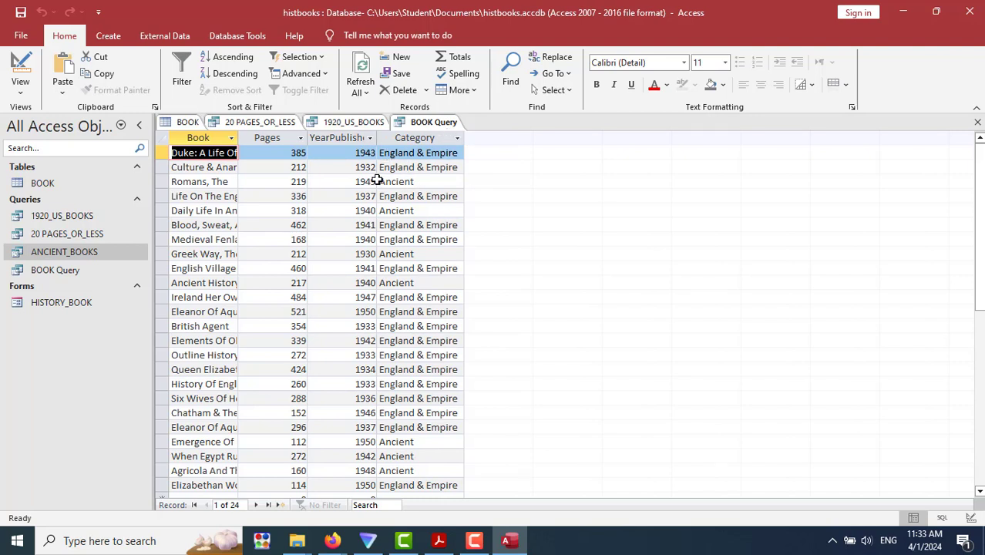
# Compare the years and categories in BOOK Query's results with query D's requirements in the Chapter 2 PDF.
pyautogui.click(438, 540)
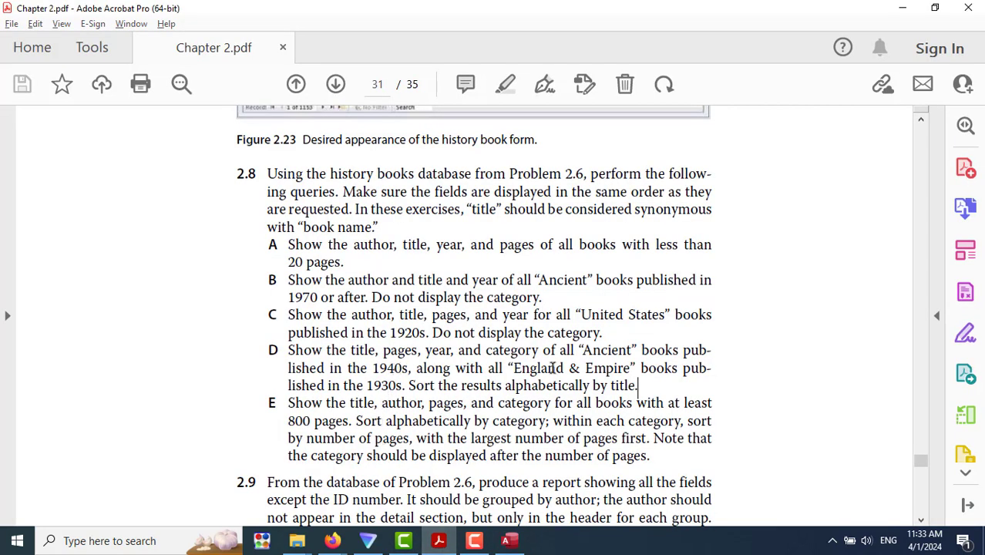
pyautogui.moveTo(579, 348); pyautogui.dragTo(632, 351)
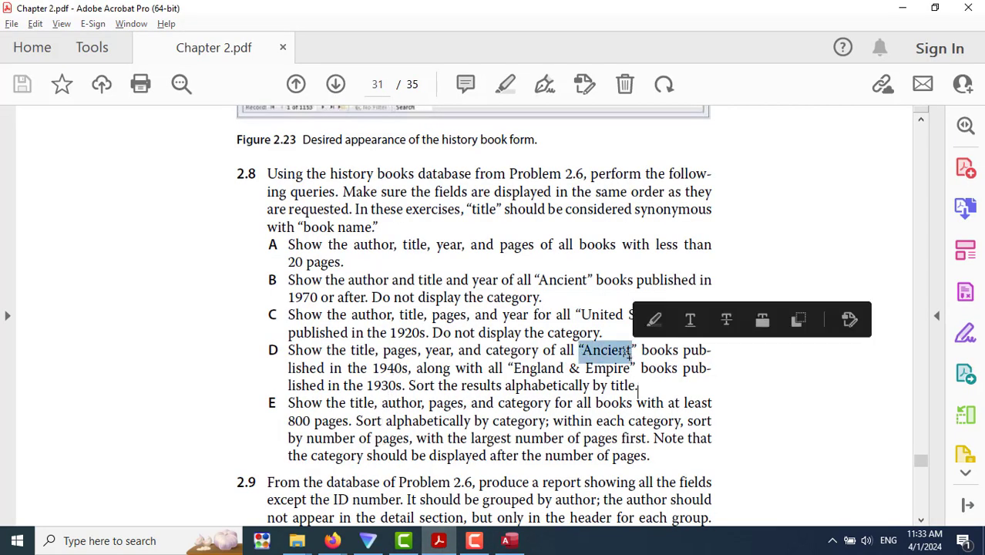
pyautogui.moveTo(375, 369); pyautogui.dragTo(408, 368)
pyautogui.click(508, 540)
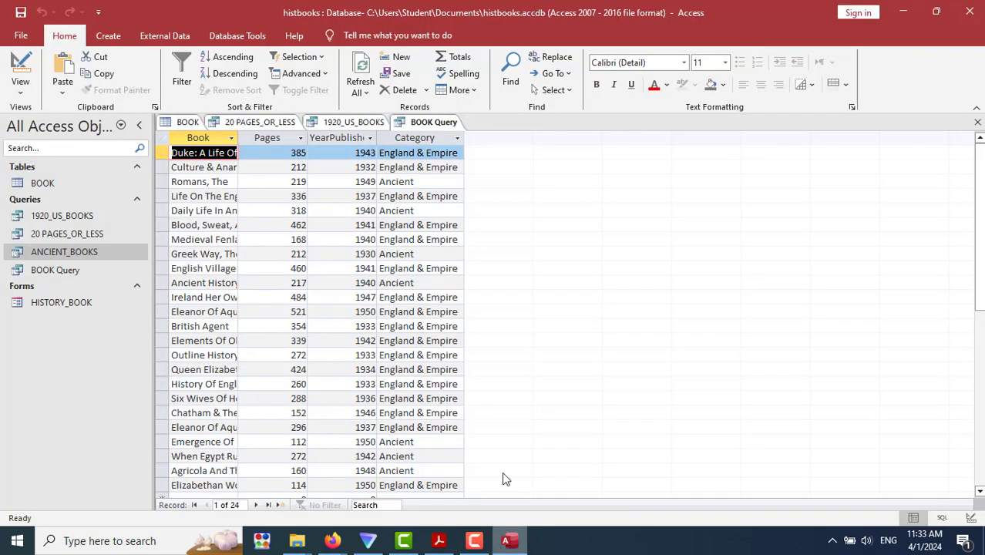
pyautogui.click(401, 183)
pyautogui.click(365, 182)
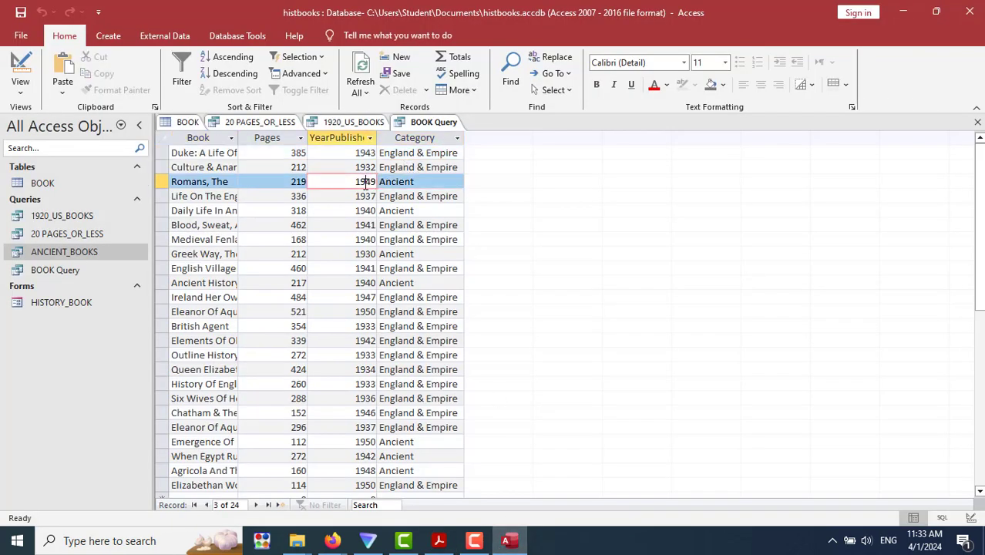
pyautogui.click(364, 253)
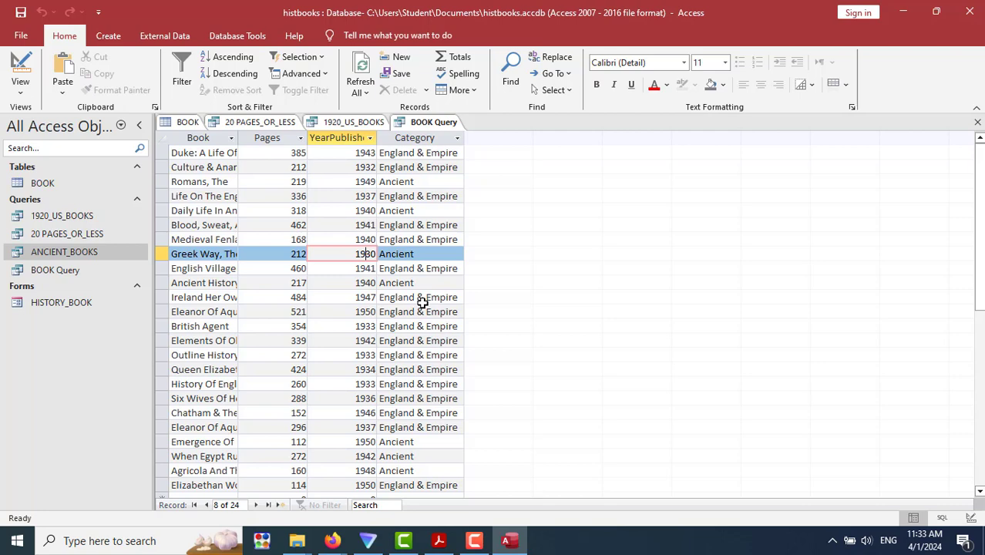
pyautogui.hotkey('alt', 'Tab')
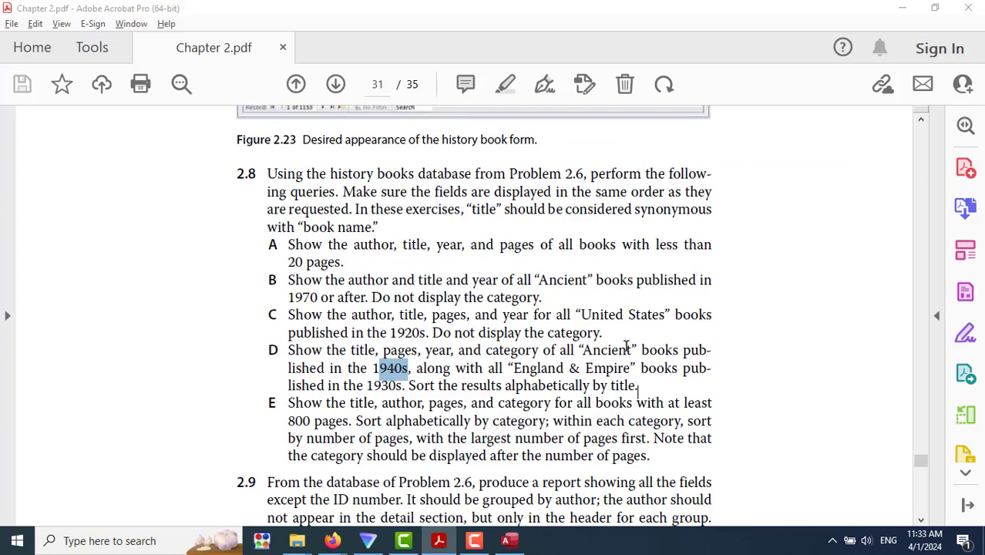
pyautogui.hotkey('alt', 'Tab')
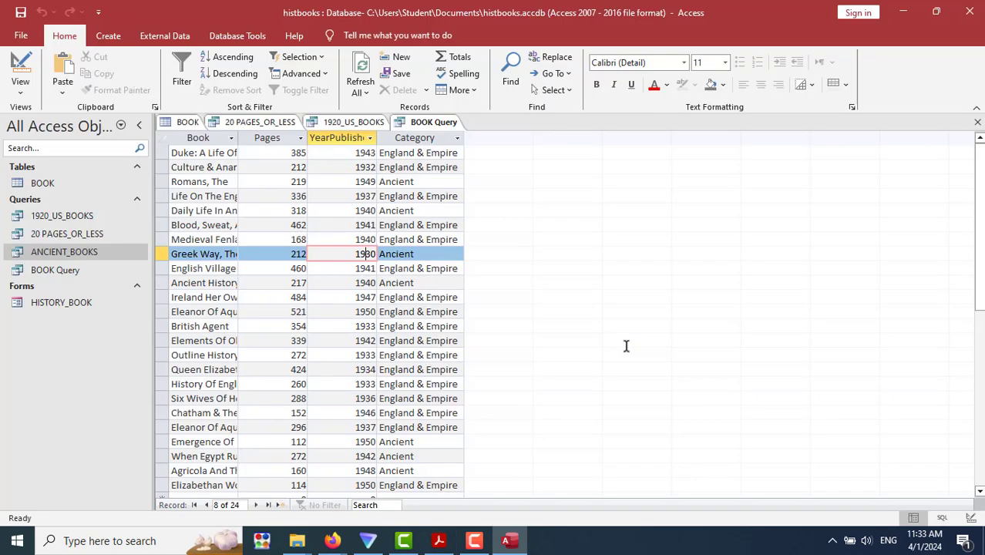
pyautogui.click(405, 282)
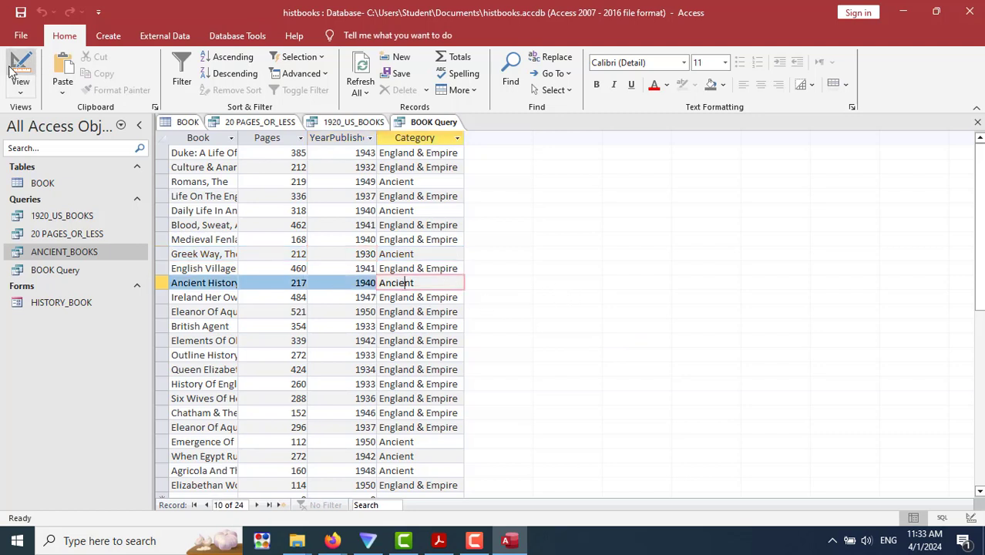
# Reopen BOOK Query's design and set the ending year of the YearPublished Between criterion to 1940, checking query D in the PDF.
pyautogui.click(21, 88)
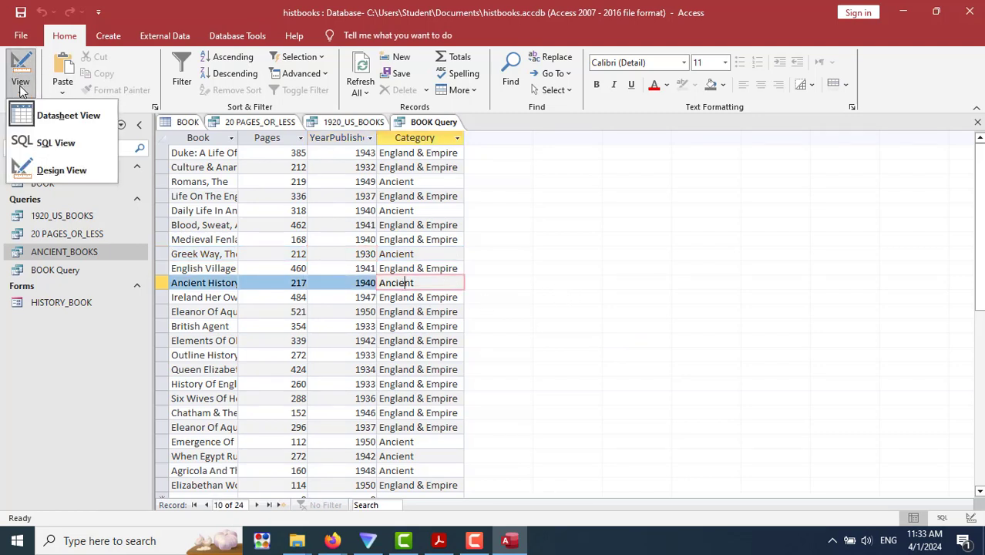
pyautogui.click(48, 170)
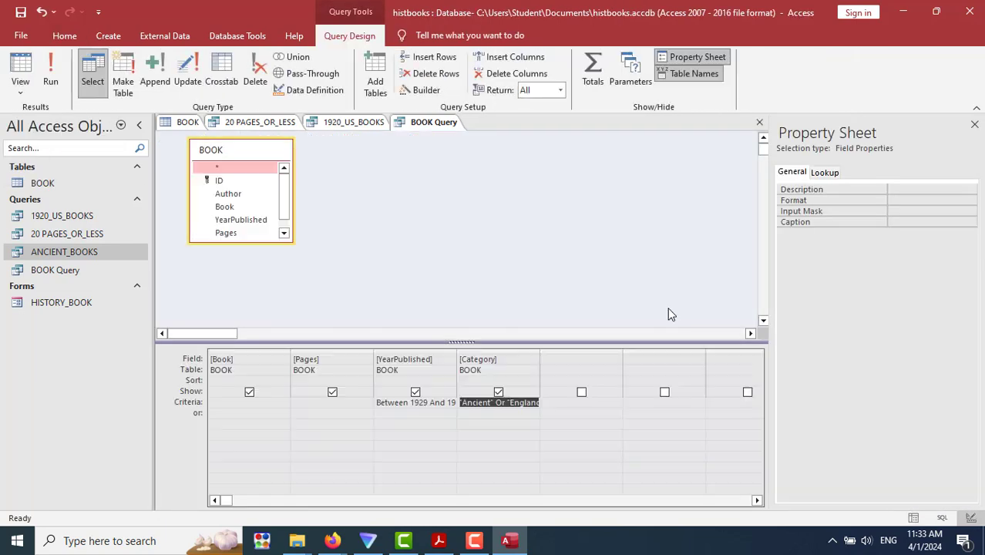
pyautogui.click(571, 459)
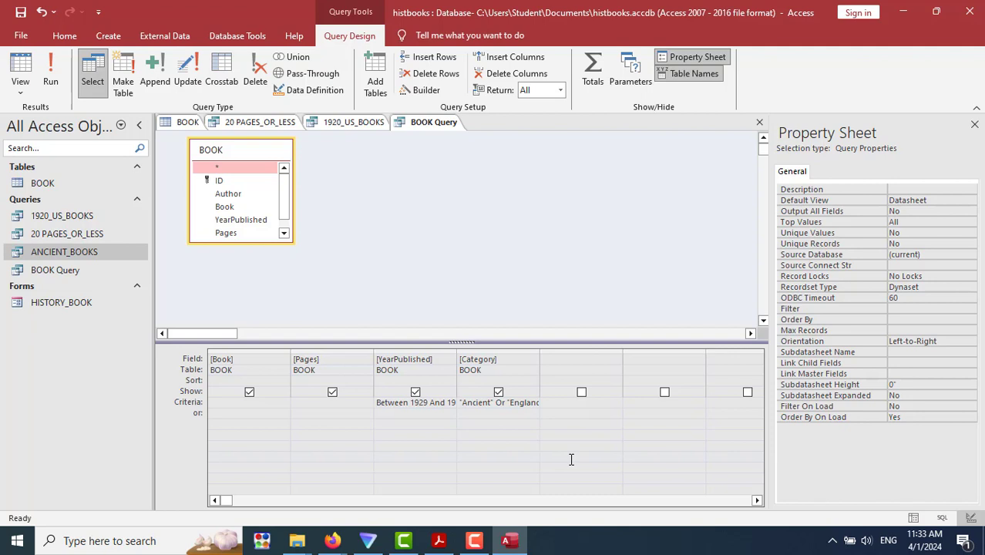
pyautogui.click(515, 398)
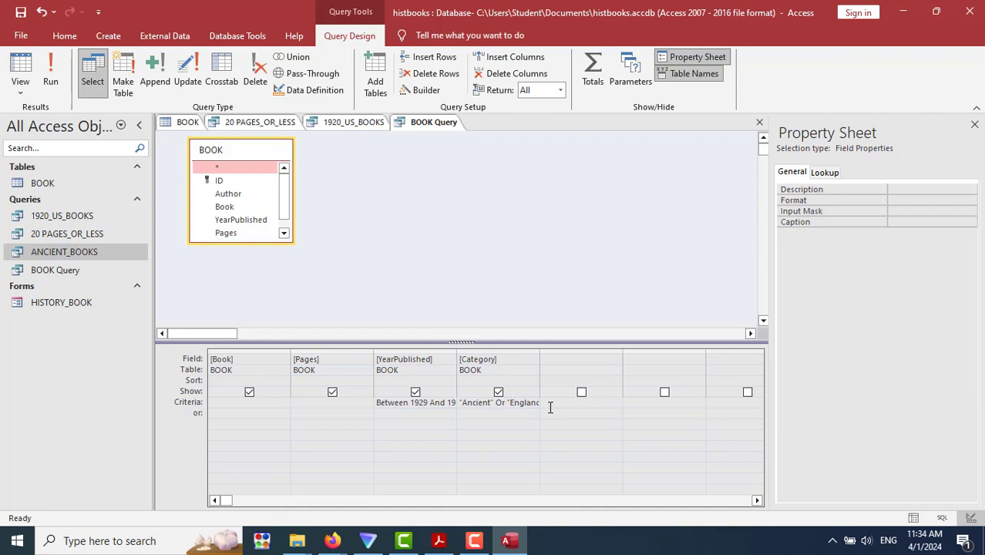
pyautogui.hotkey('alt', 'Tab')
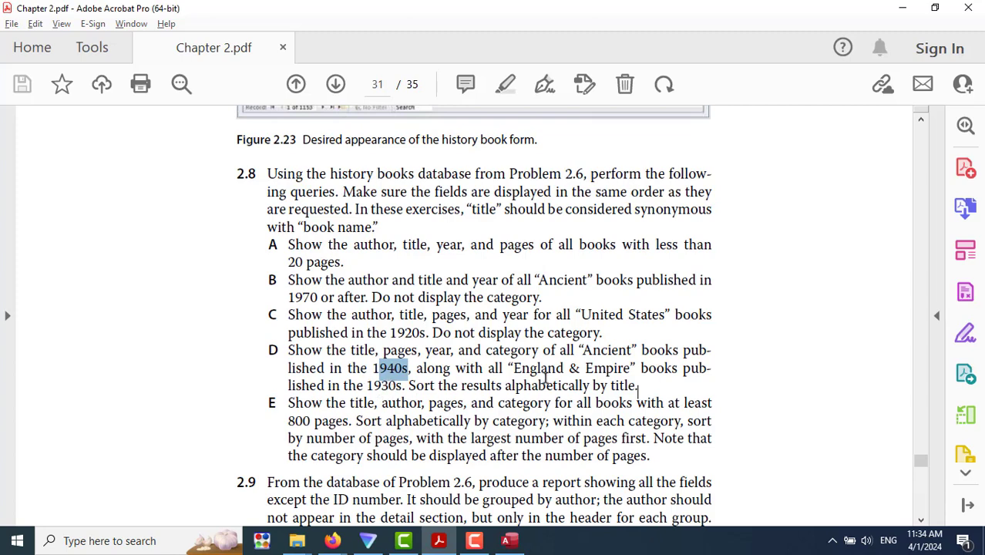
pyautogui.hotkey('alt', 'Tab')
pyautogui.click(430, 403)
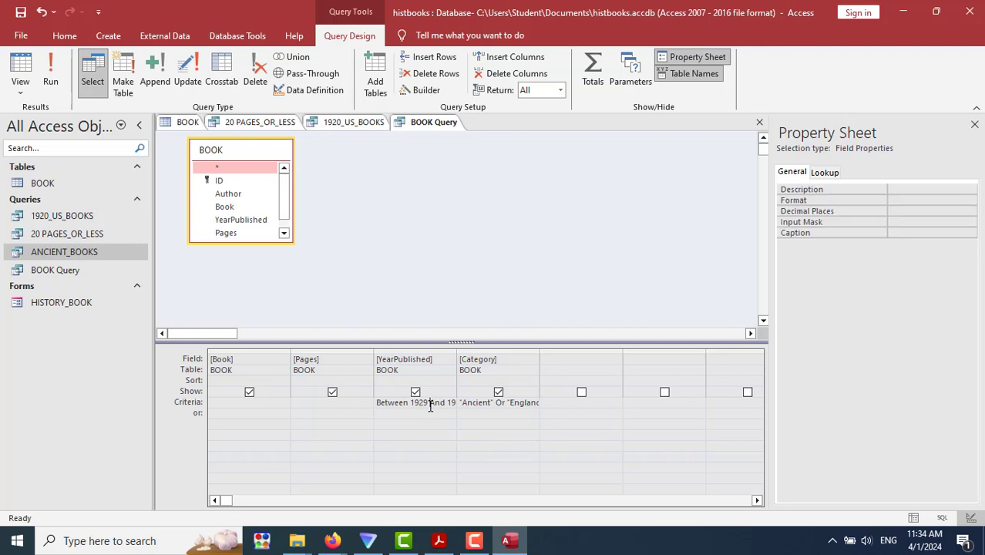
pyautogui.write('50')
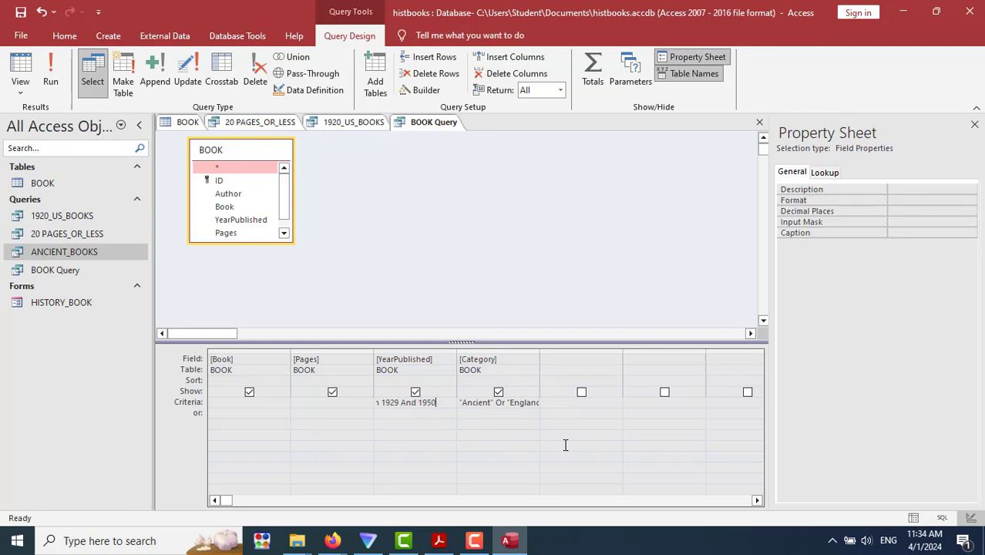
pyautogui.press('BackSpace')
pyautogui.press('BackSpace')
pyautogui.write('40')
pyautogui.press('Tab')
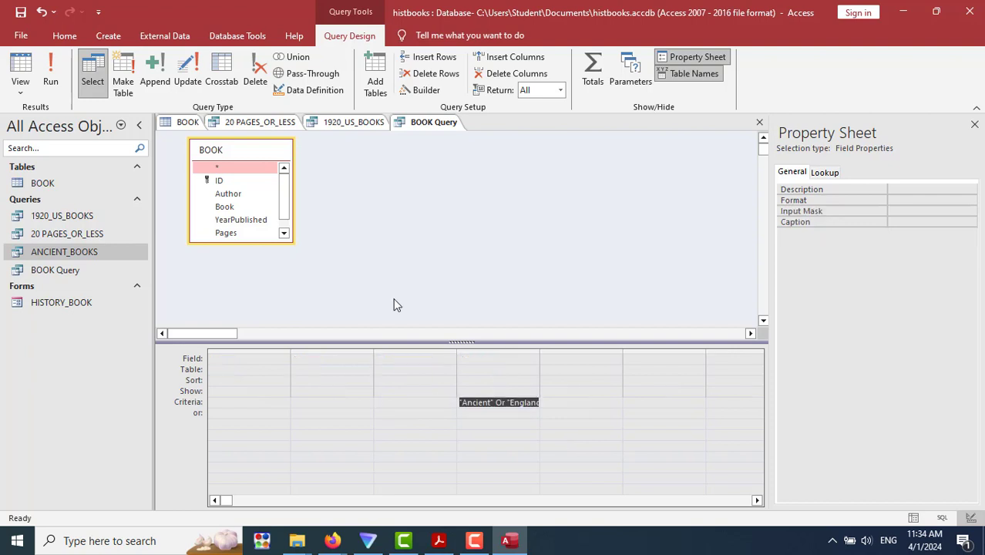
# Reduce the Category criterion to "England & Empire" only.
pyautogui.click(518, 460)
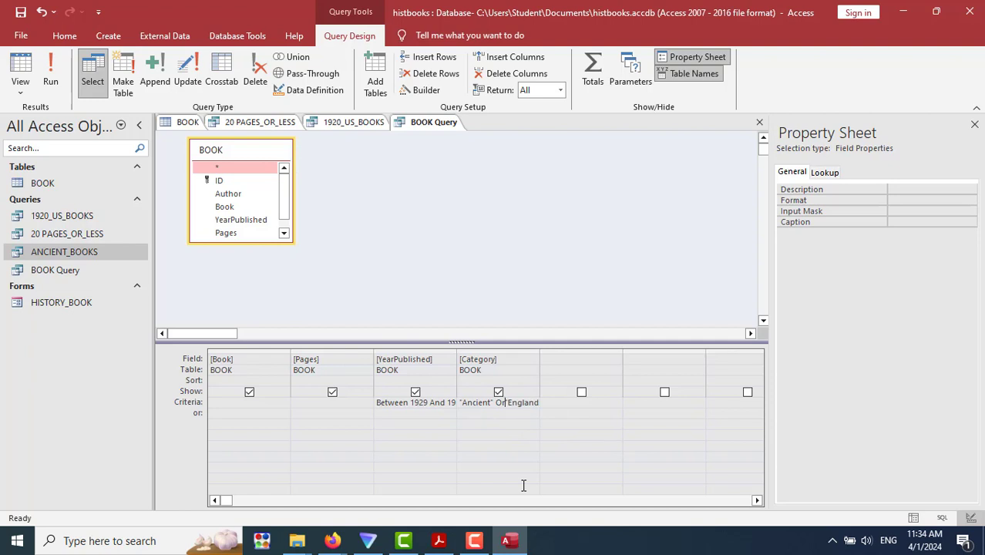
pyautogui.write('& Empire')
pyautogui.press('Tab')
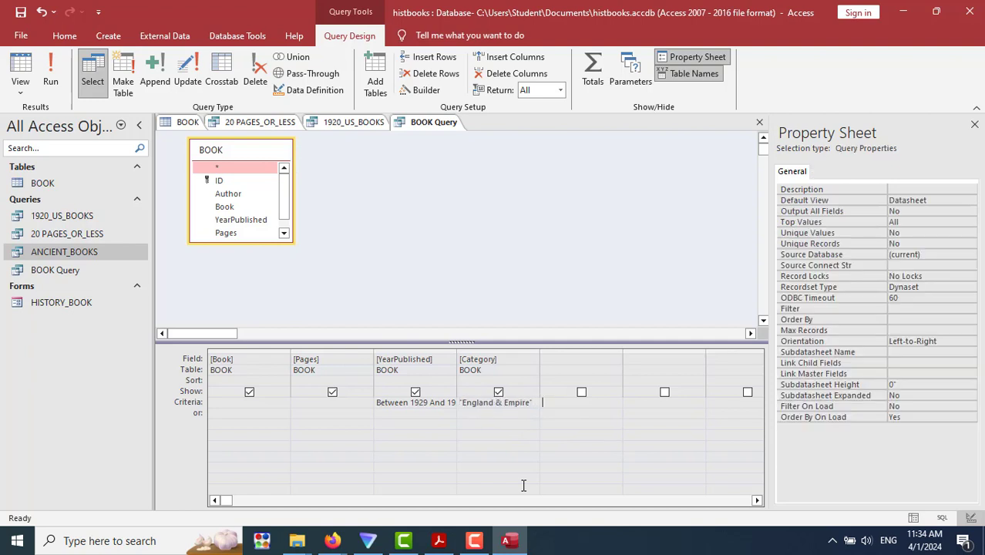
# Add a second YearPublished column with the alternative criterion Between 1939 And 1950 in its or row.
pyautogui.click(571, 412)
pyautogui.click(554, 360)
pyautogui.click(615, 360)
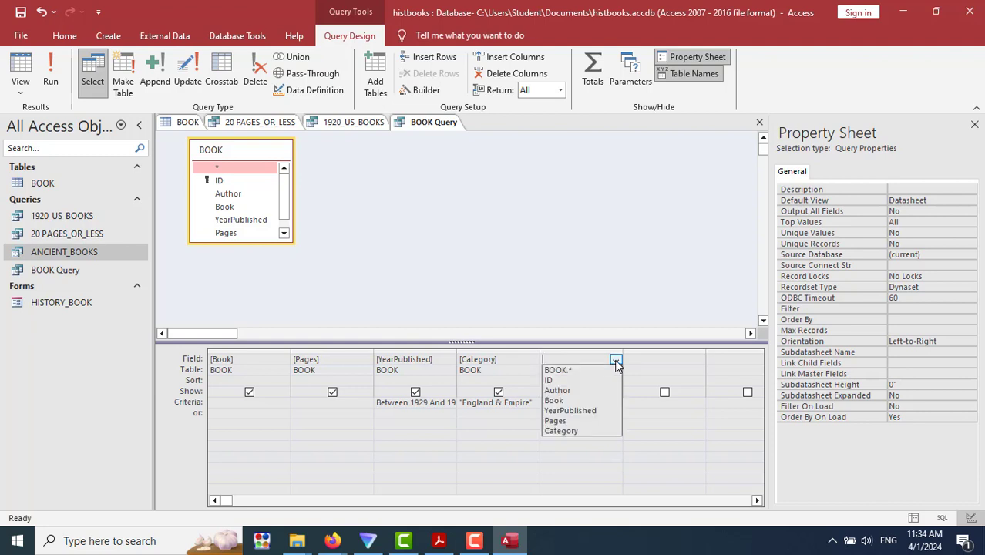
pyautogui.click(574, 409)
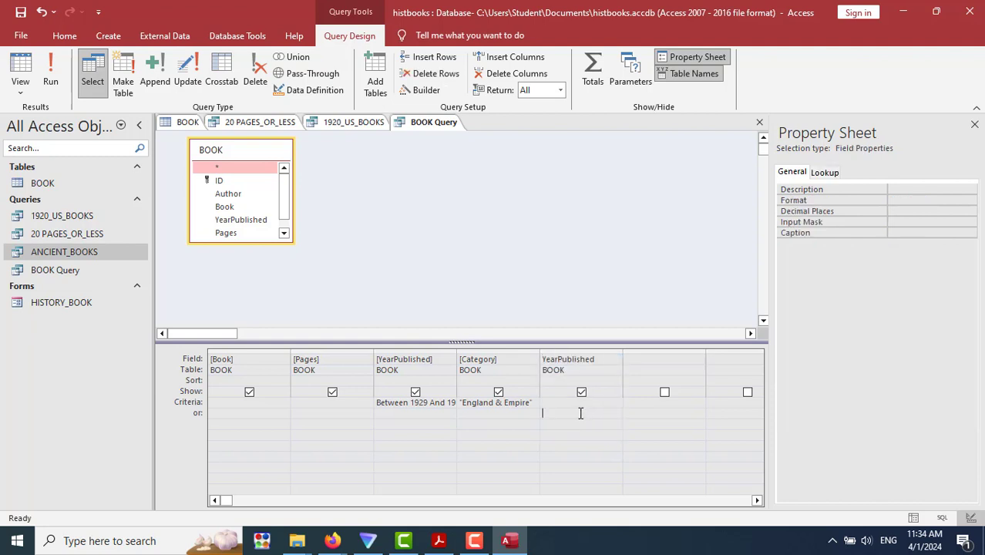
pyautogui.write('Between 1939 and 1950')
pyautogui.press('Return')
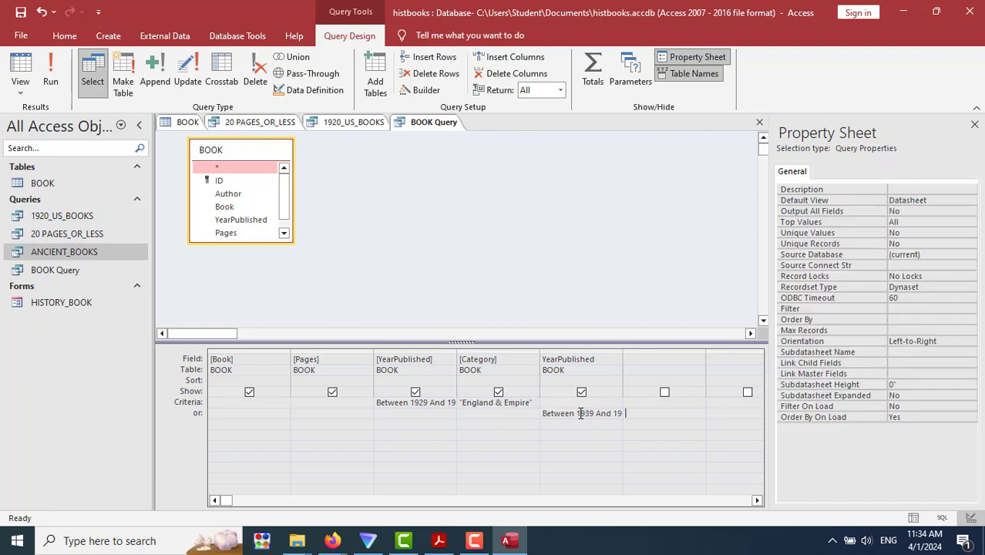
# Enter "Ancient" in the or row of the column after the second YearPublished and try to run the query.
pyautogui.write('"Ancient"')
pyautogui.press('Return')
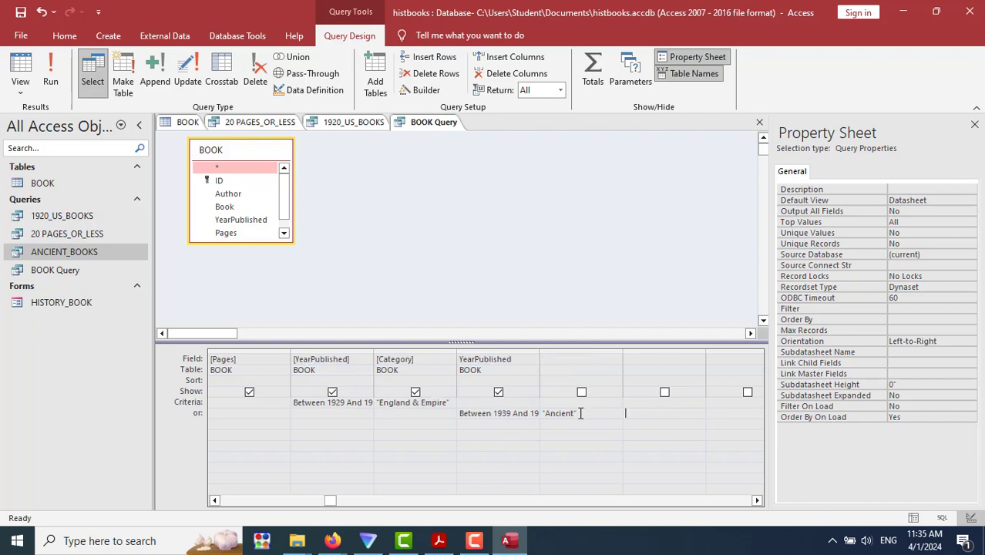
pyautogui.click(51, 69)
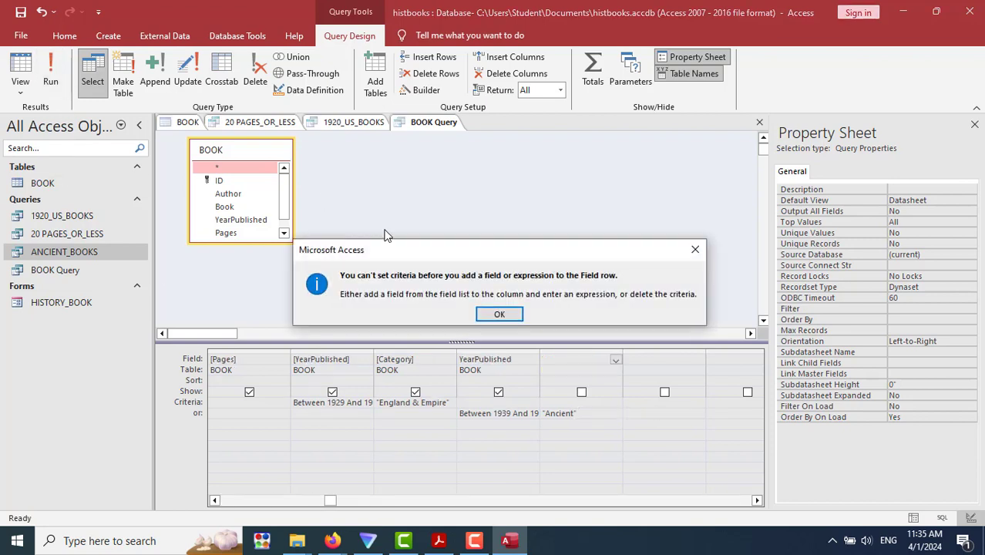
pyautogui.click(498, 314)
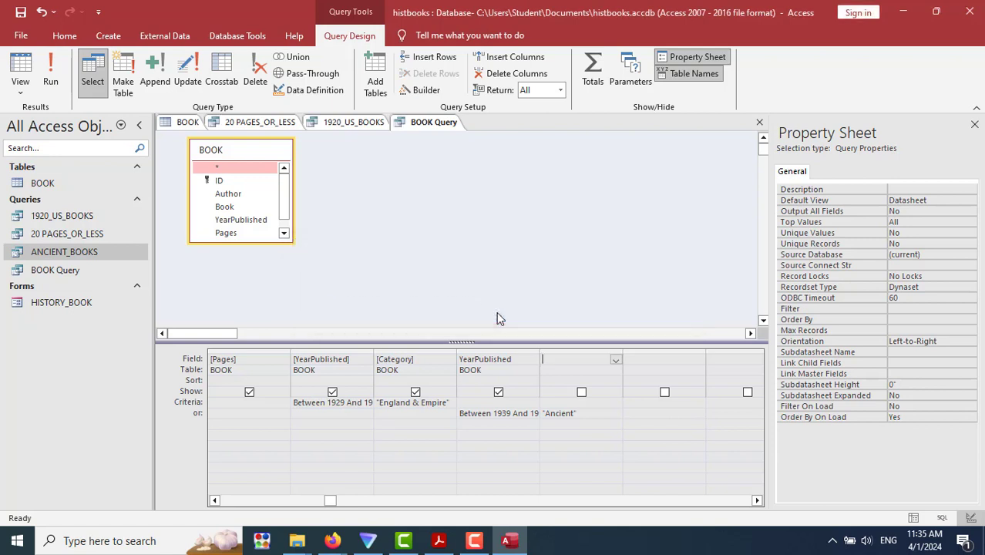
# Widen the second YearPublished column to fit its full criterion and reread query D in the PDF.
pyautogui.click(523, 414)
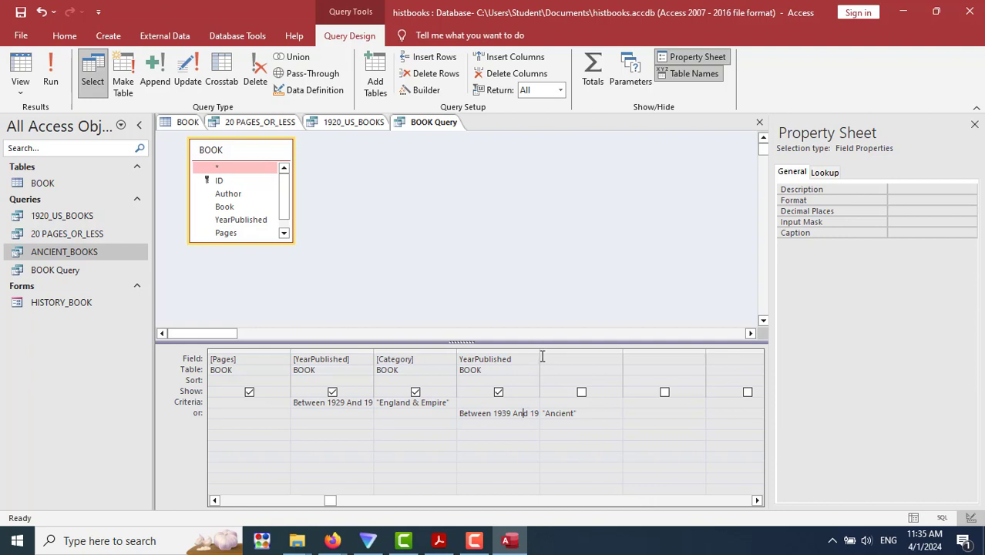
pyautogui.moveTo(539, 348); pyautogui.dragTo(576, 355)
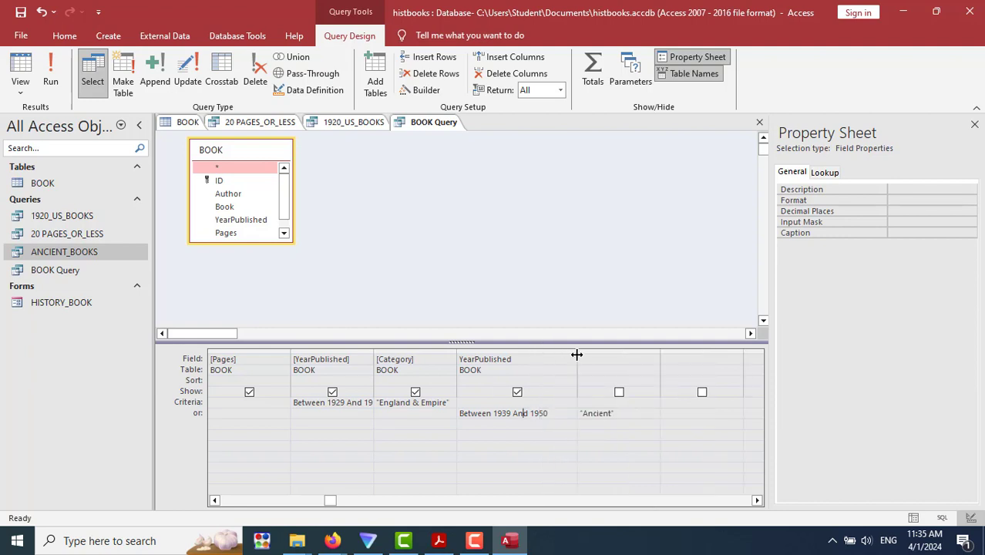
pyautogui.hotkey('alt', 'Tab')
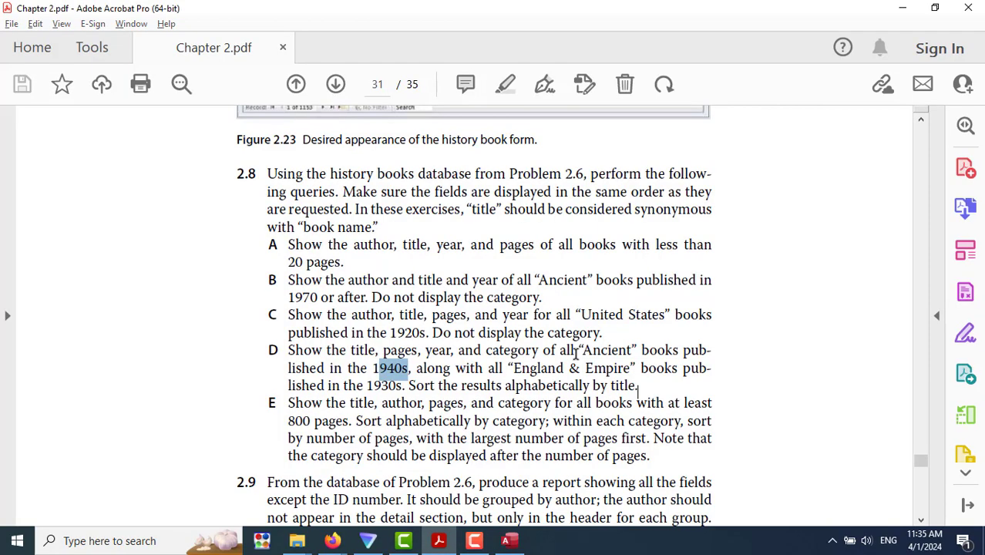
pyautogui.hotkey('alt', 'Tab')
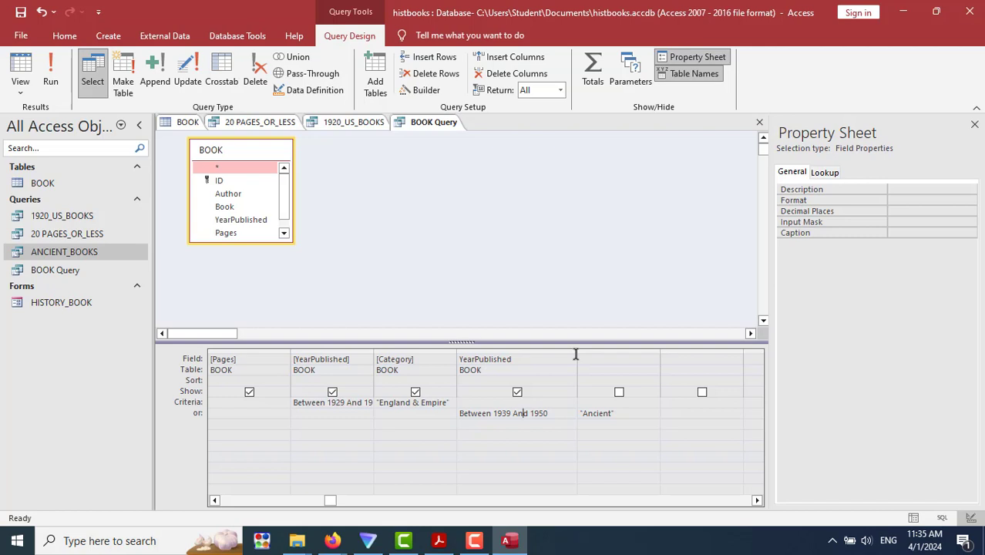
# Assign the Category field to the column holding the "Ancient" criterion and run BOOK Query.
pyautogui.click(616, 361)
pyautogui.click(652, 360)
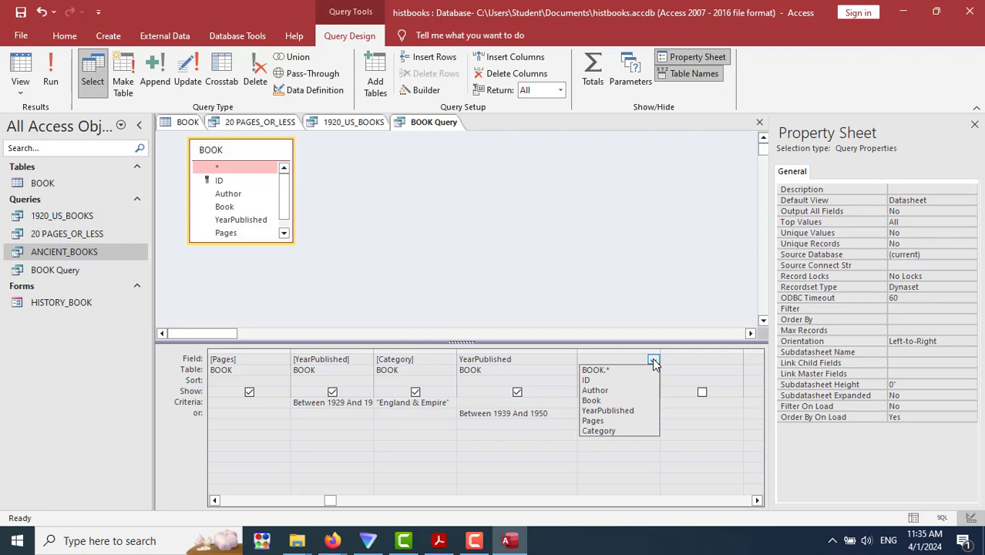
pyautogui.click(616, 431)
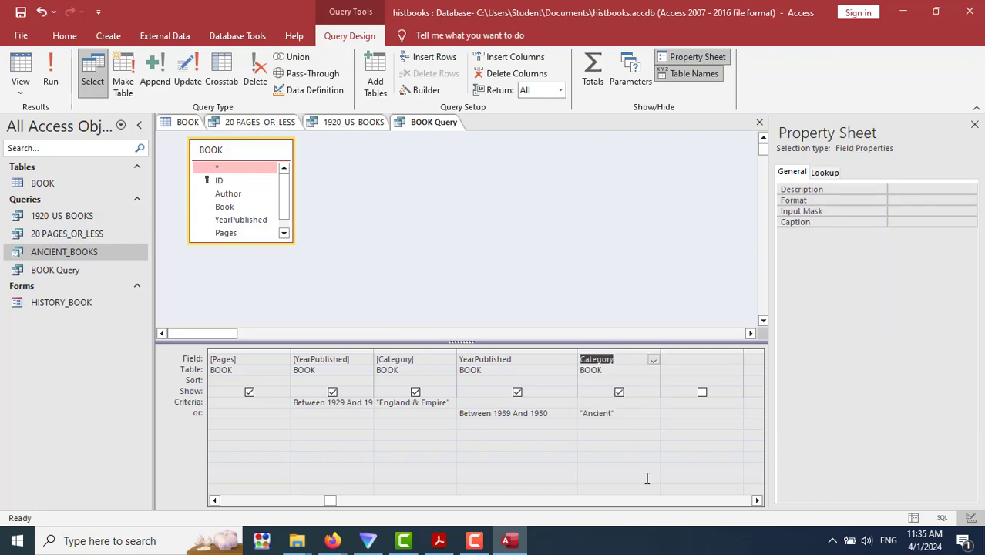
pyautogui.click(52, 79)
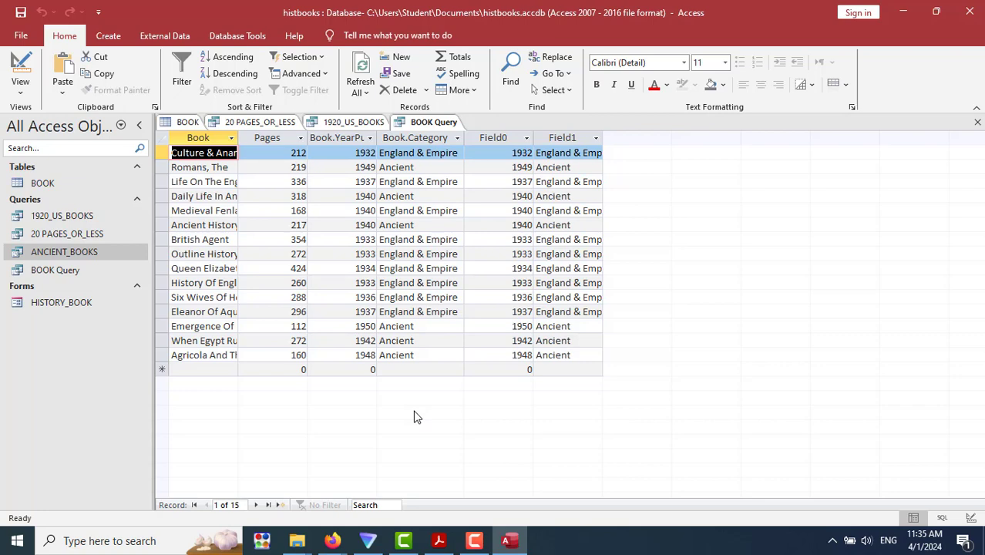
# Check the years of the Ancient books in the new results against query D in the PDF.
pyautogui.hotkey('alt', 'Tab')
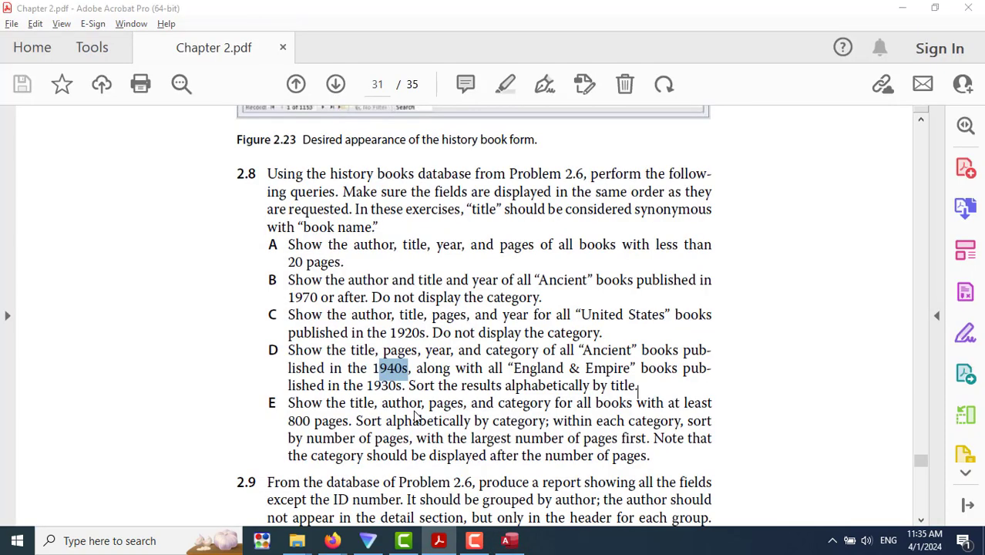
pyautogui.hotkey('alt', 'Tab')
pyautogui.hotkey('alt', 'Tab')
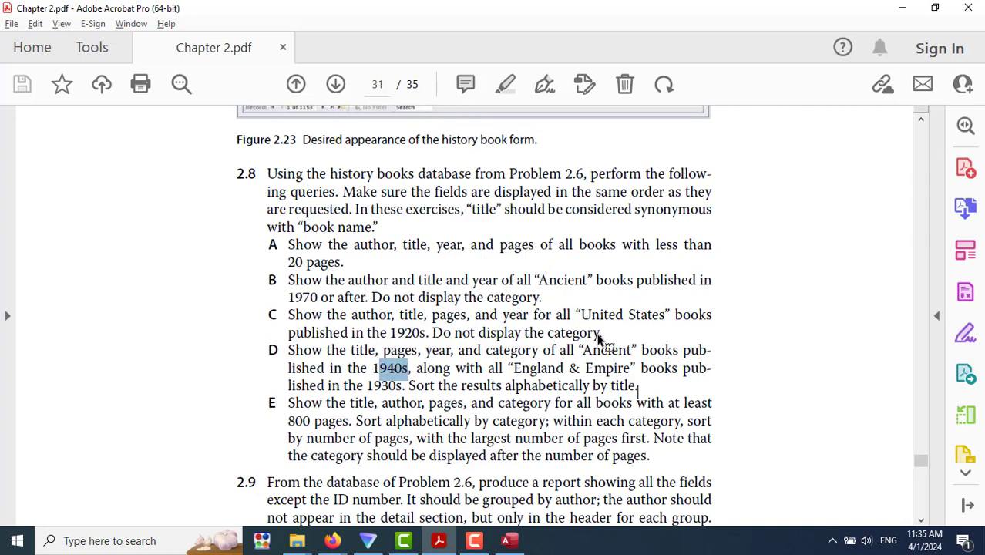
pyautogui.hotkey('alt', 'Tab')
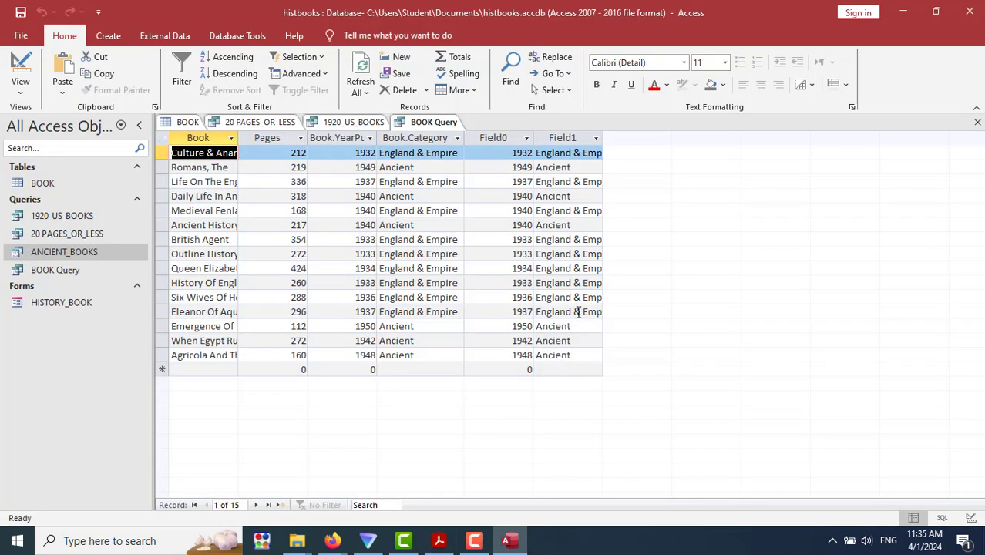
pyautogui.click(402, 197)
pyautogui.click(382, 167)
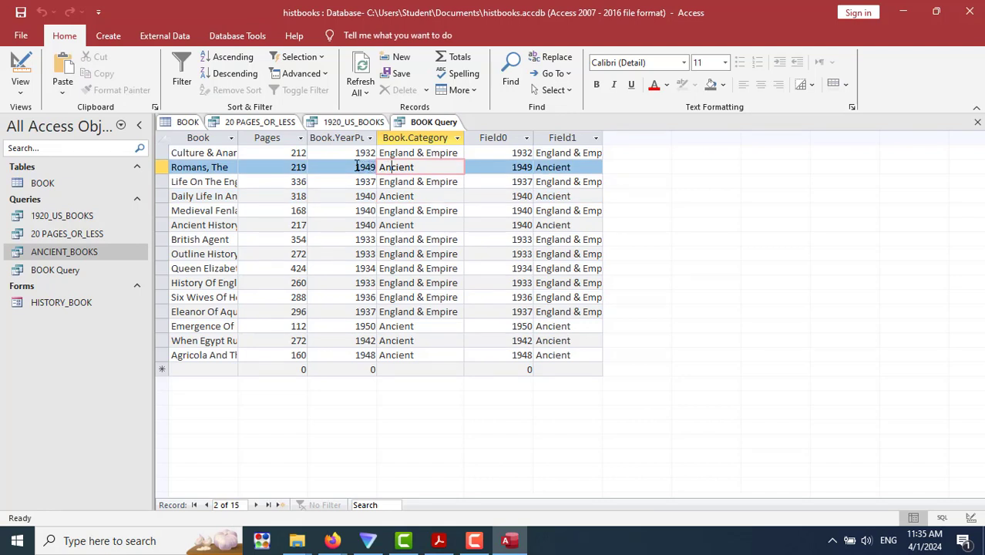
# Review the publication years of the remaining Ancient books in the BOOK Query results.
pyautogui.click(395, 196)
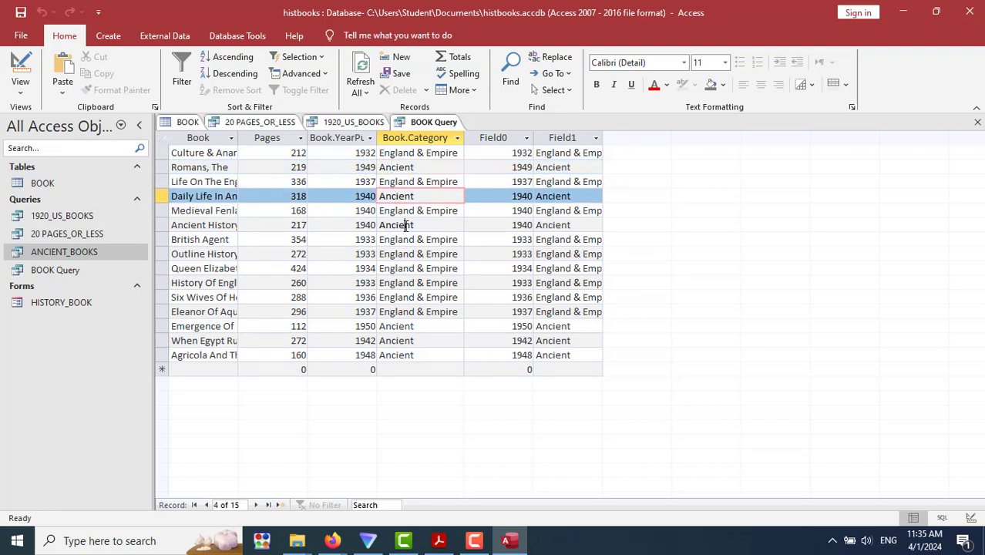
pyautogui.click(404, 225)
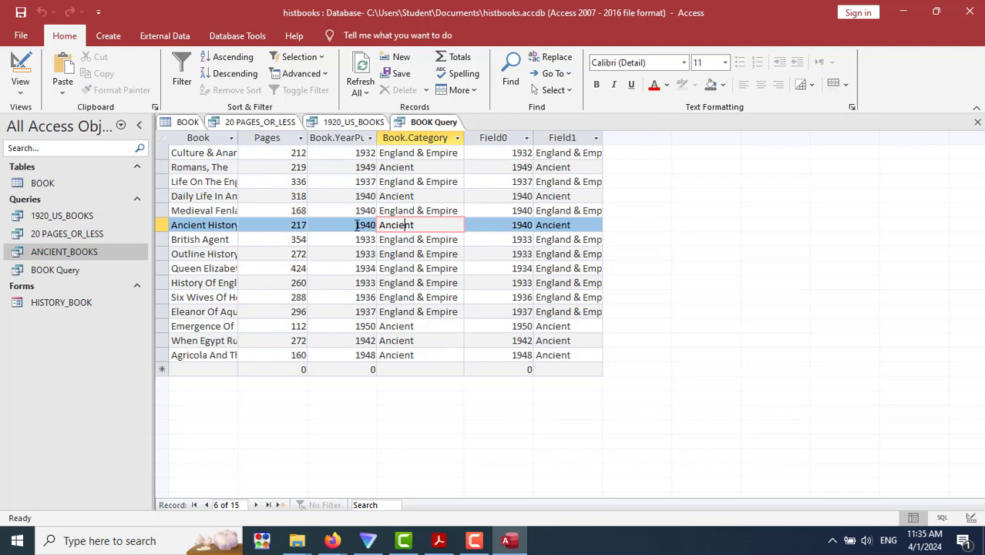
pyautogui.click(399, 327)
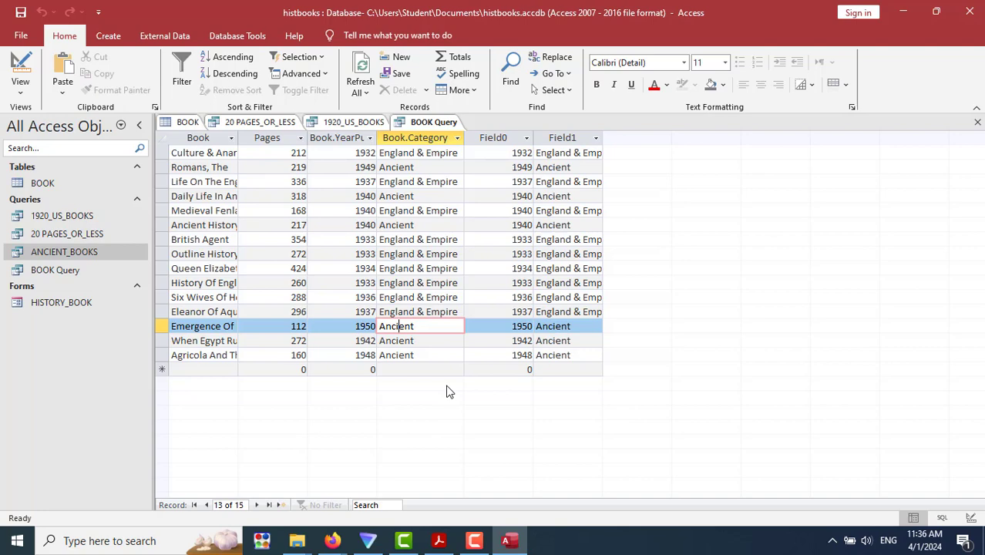
pyautogui.click(417, 341)
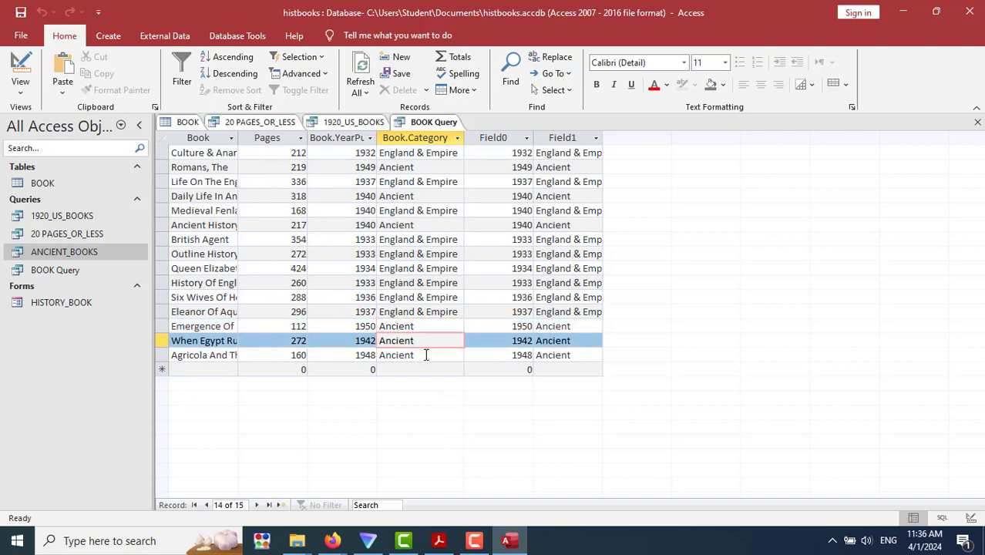
pyautogui.click(426, 354)
pyautogui.click(428, 326)
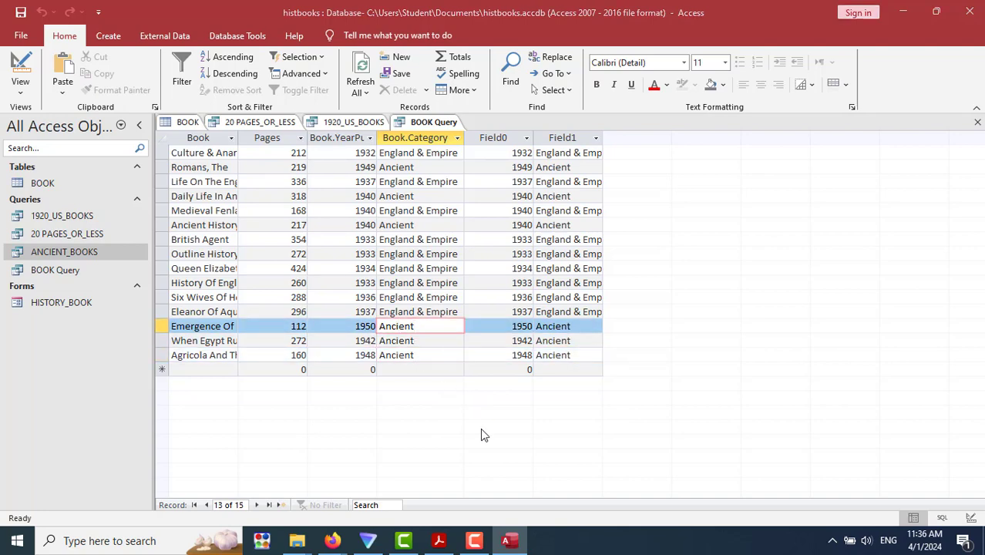
pyautogui.hotkey('alt', 'Tab')
pyautogui.hotkey('alt', 'Tab')
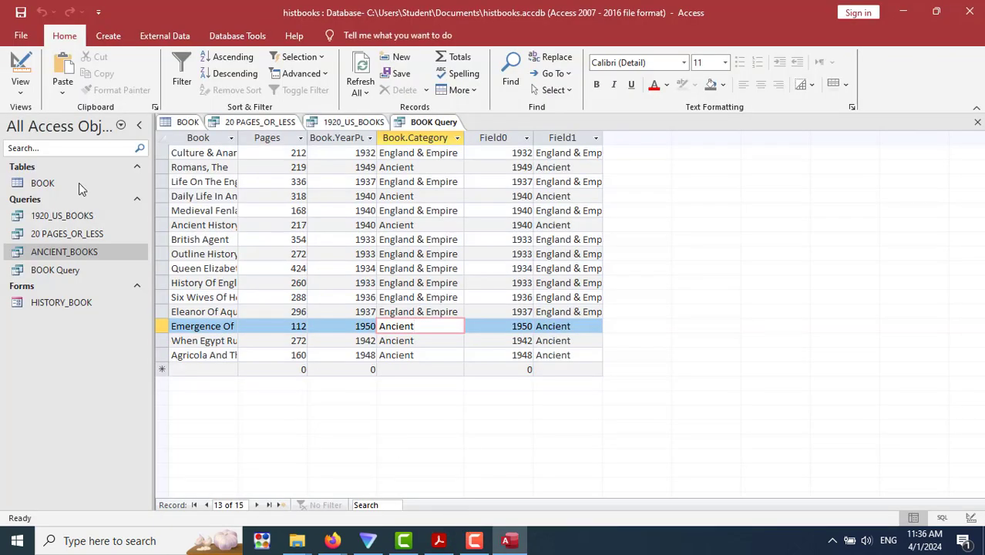
# Set the year criterion paired with "Ancient" to Between 1940 And 1949 in the design of BOOK Query.
pyautogui.click(20, 84)
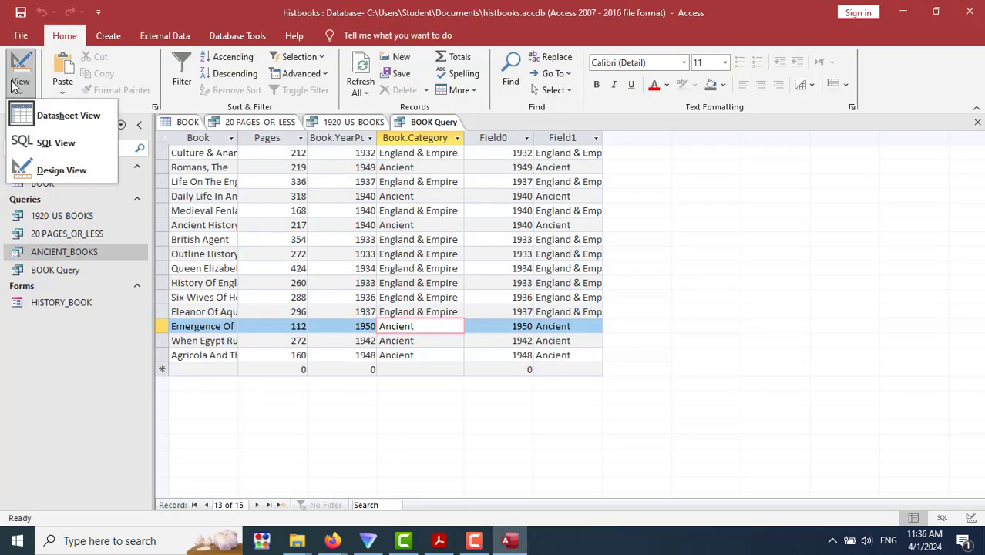
pyautogui.click(48, 170)
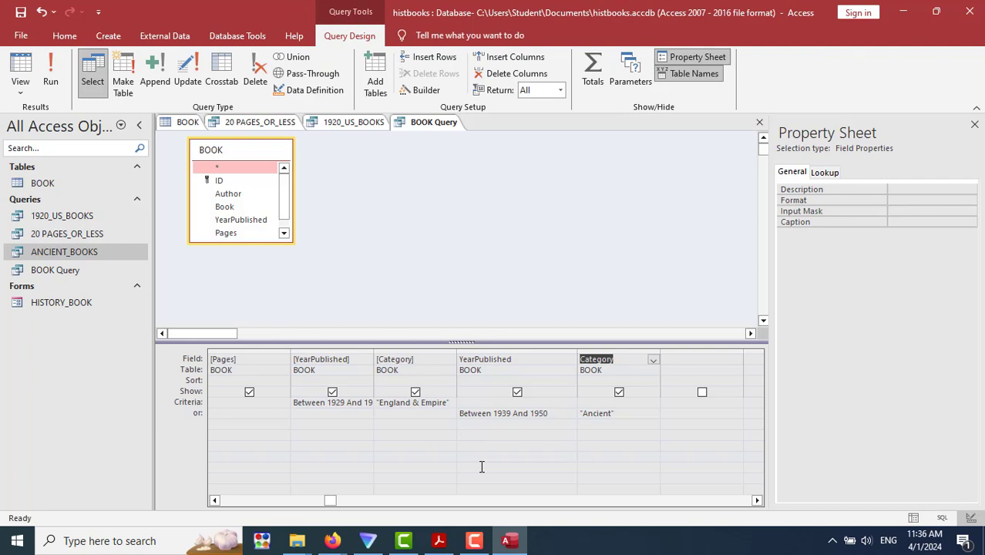
pyautogui.click(549, 414)
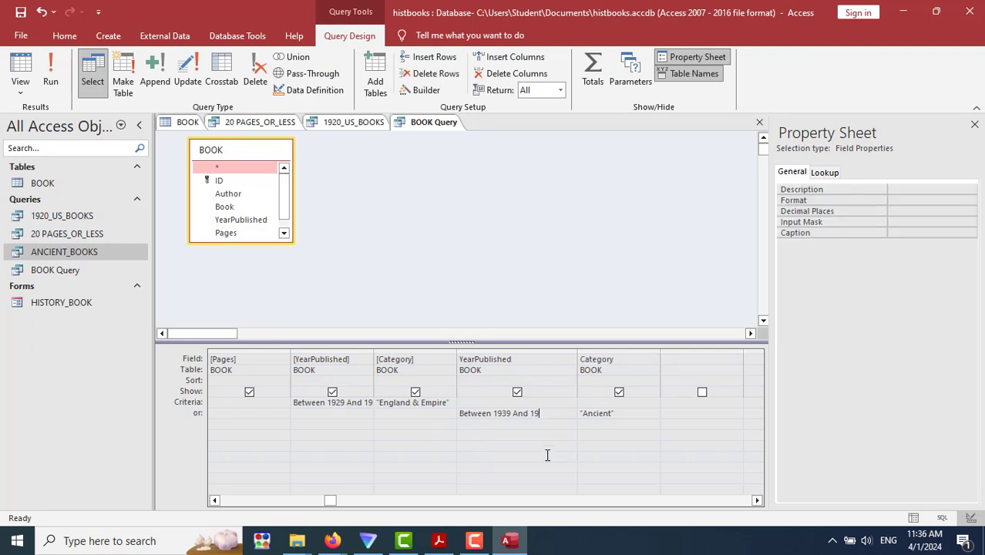
pyautogui.write('9')
pyautogui.click(507, 412)
pyautogui.press('BackSpace')
pyautogui.press('BackSpace')
pyautogui.write('40')
pyautogui.press('Tab')
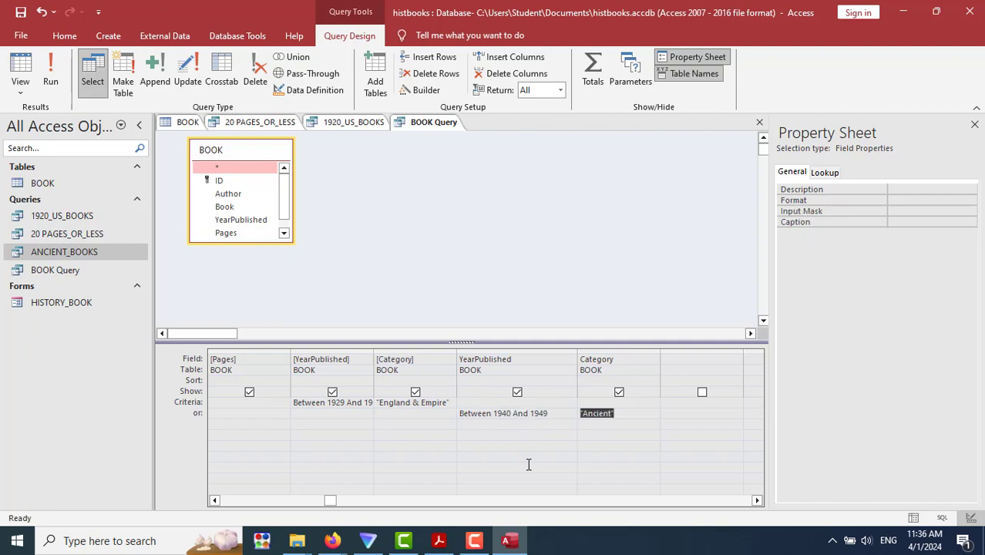
# Limit the year criterion paired with "England & Empire" to the 1930s, starting at 1930, and run BOOK Query.
pyautogui.click(348, 402)
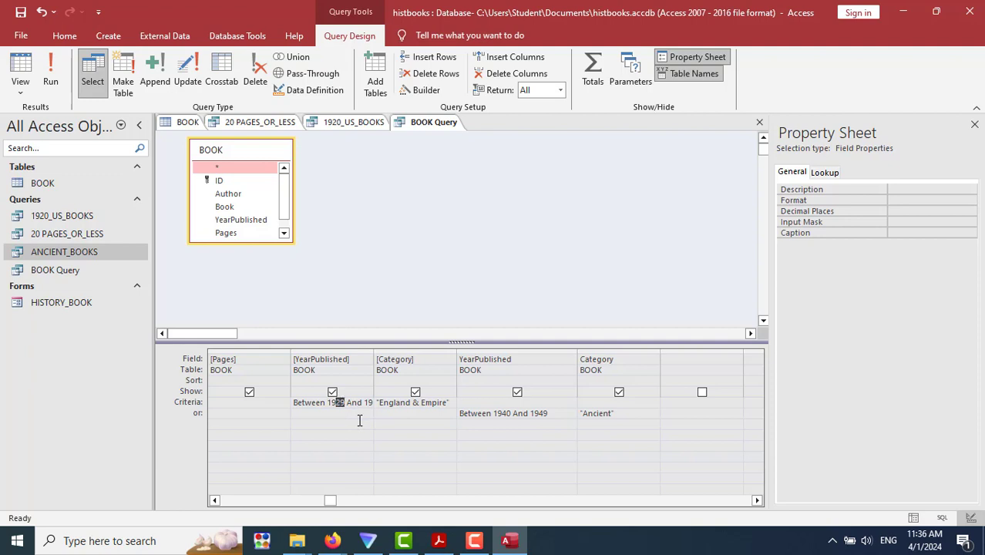
pyautogui.write('30')
pyautogui.press('Tab')
pyautogui.press('Tab')
pyautogui.press('Tab')
pyautogui.press('Tab')
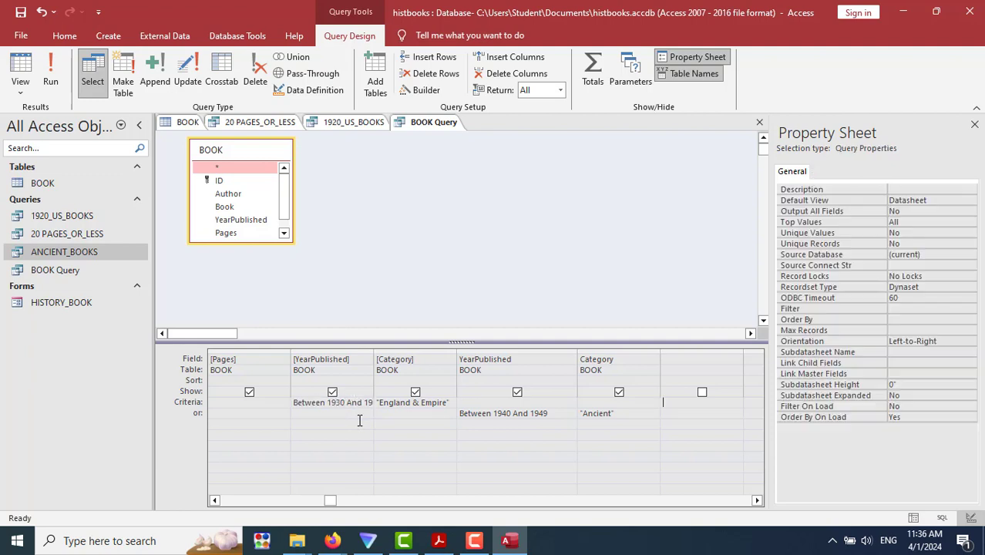
pyautogui.click(362, 406)
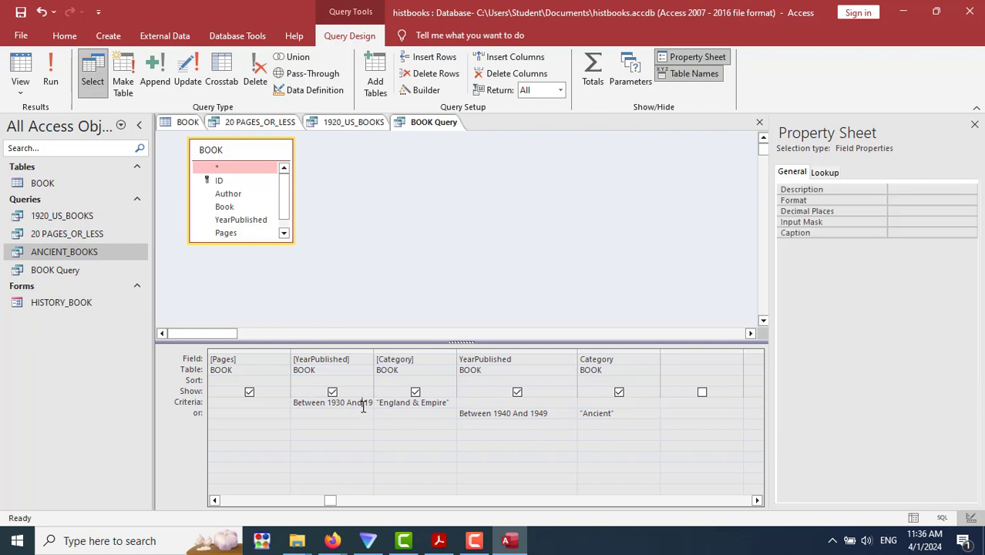
pyautogui.write('40')
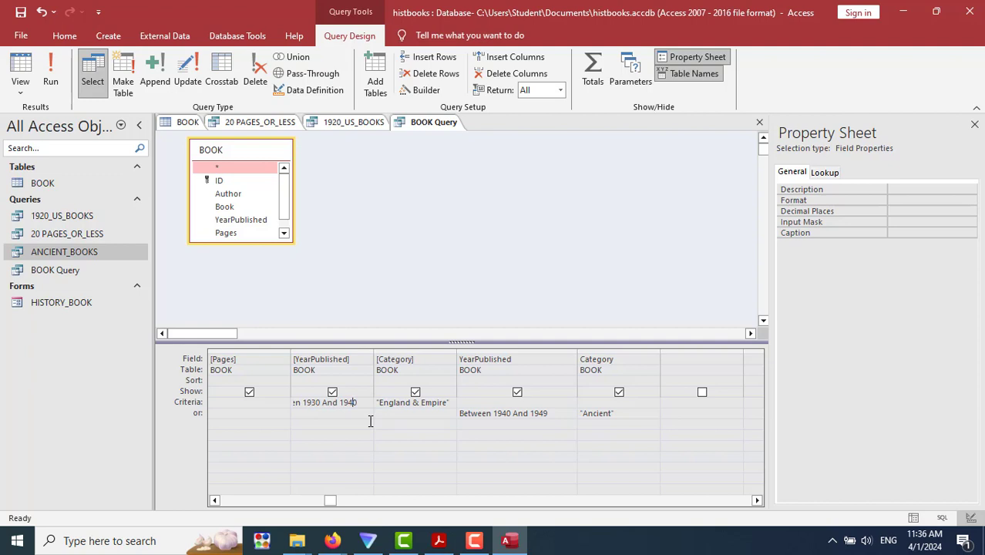
pyautogui.press('BackSpace')
pyautogui.press('Tab')
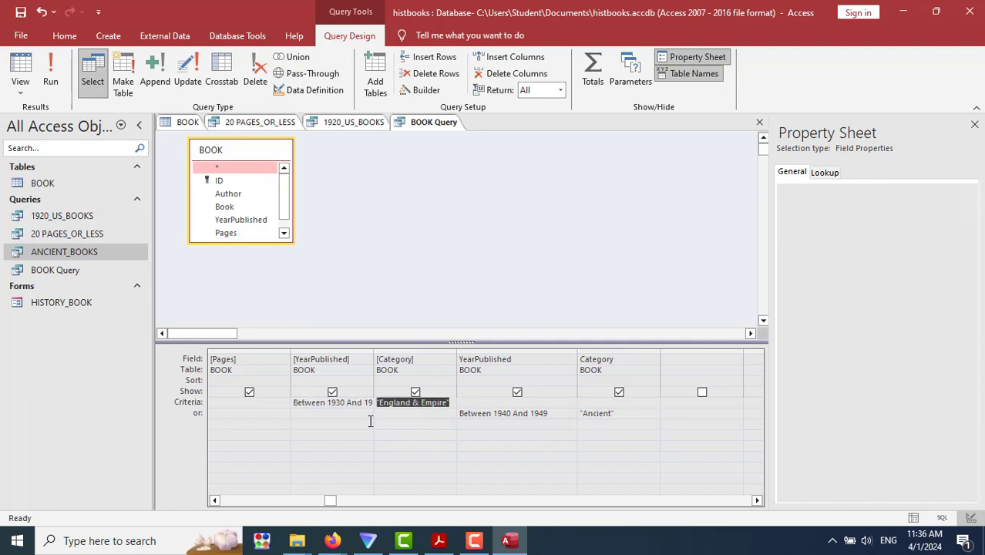
pyautogui.click(52, 69)
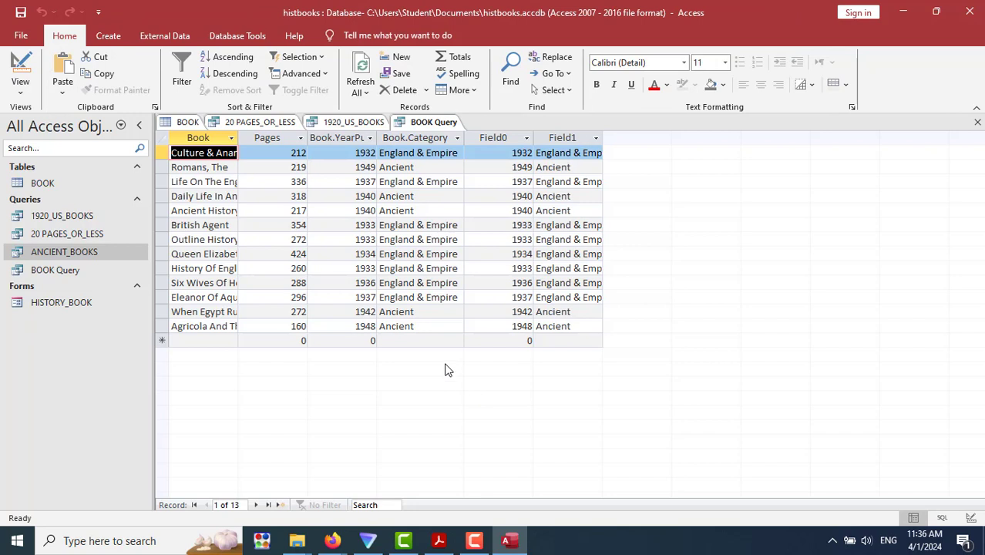
# Check the years of the Ancient and England & Empire books in the rerun results against query D in the PDF.
pyautogui.click(408, 166)
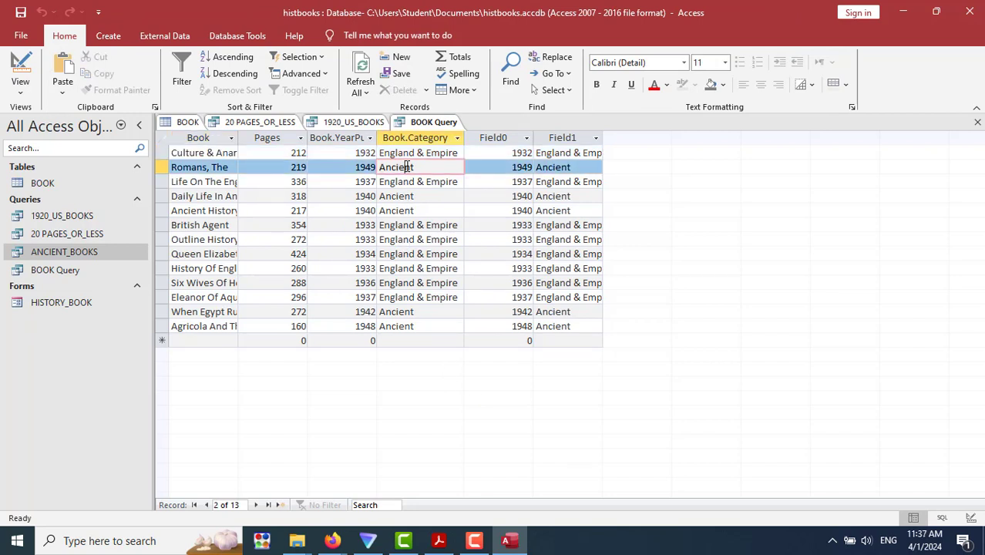
pyautogui.click(438, 540)
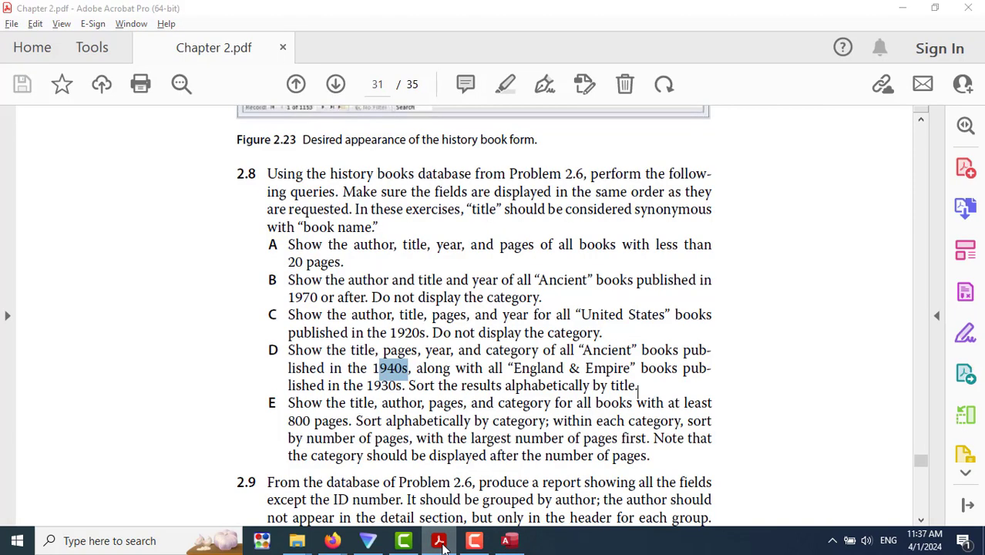
pyautogui.click(439, 540)
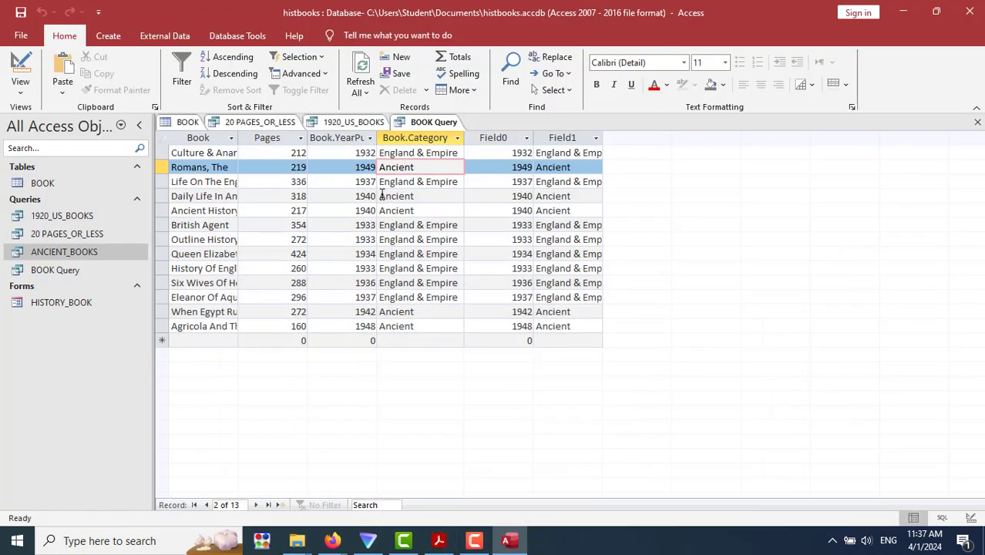
pyautogui.click(391, 311)
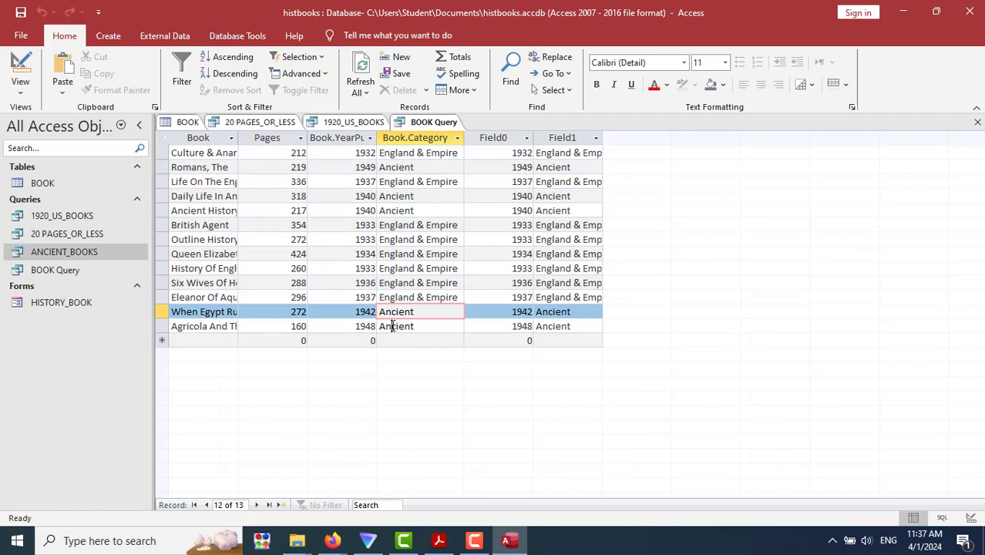
pyautogui.click(391, 326)
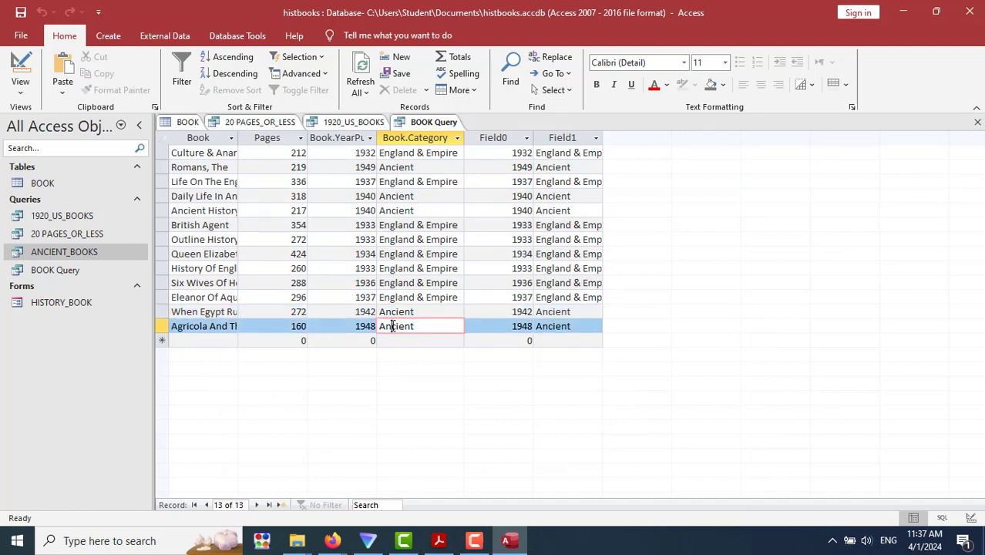
pyautogui.click(381, 152)
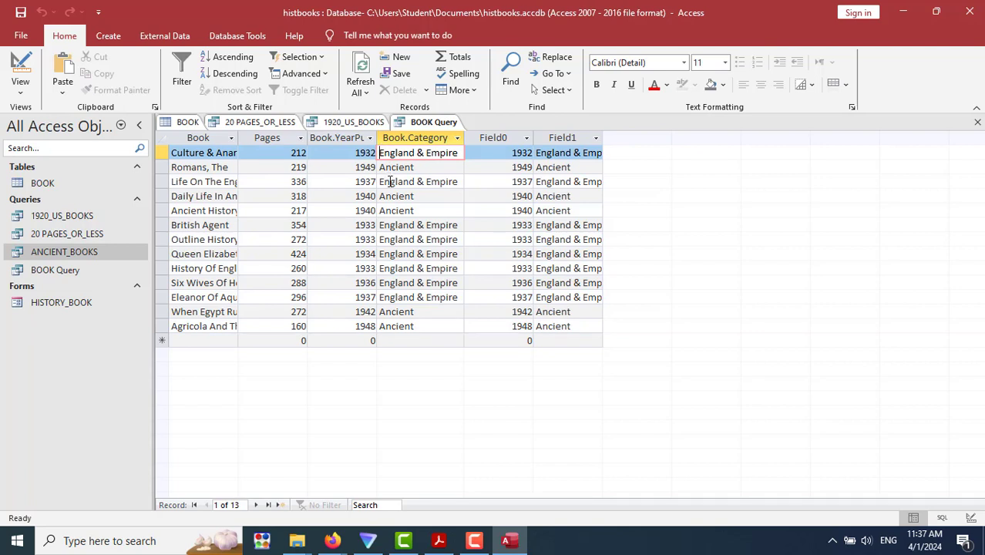
pyautogui.click(390, 182)
pyautogui.click(394, 224)
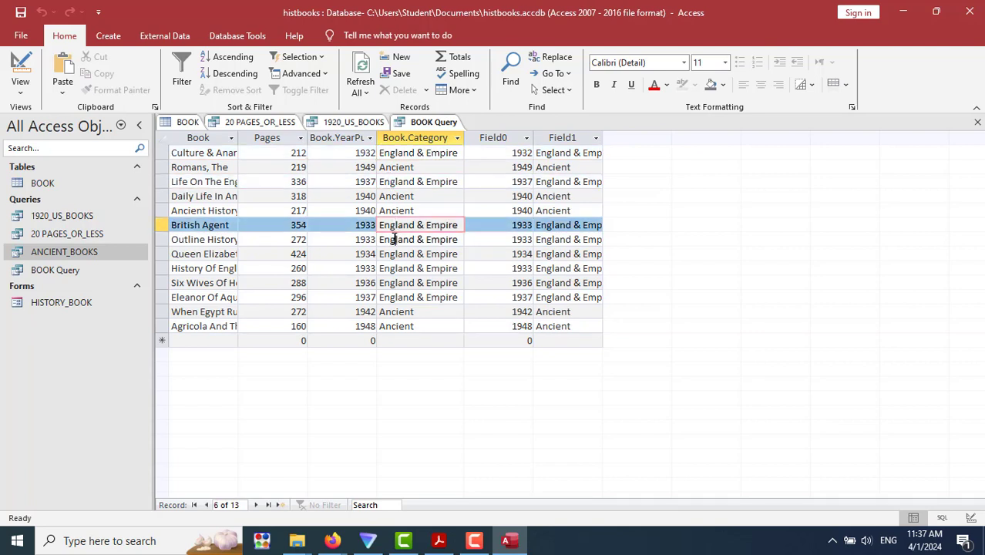
pyautogui.click(392, 254)
pyautogui.click(399, 297)
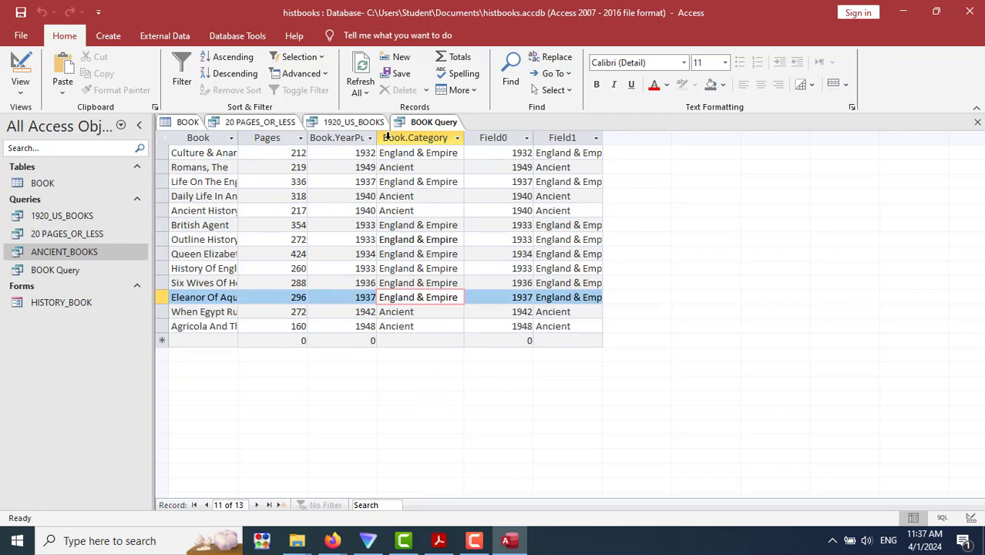
# Hide the duplicate YearPublished and Category columns from the output of BOOK Query and run it again.
pyautogui.click(330, 135)
pyautogui.moveTo(330, 135); pyautogui.dragTo(407, 136)
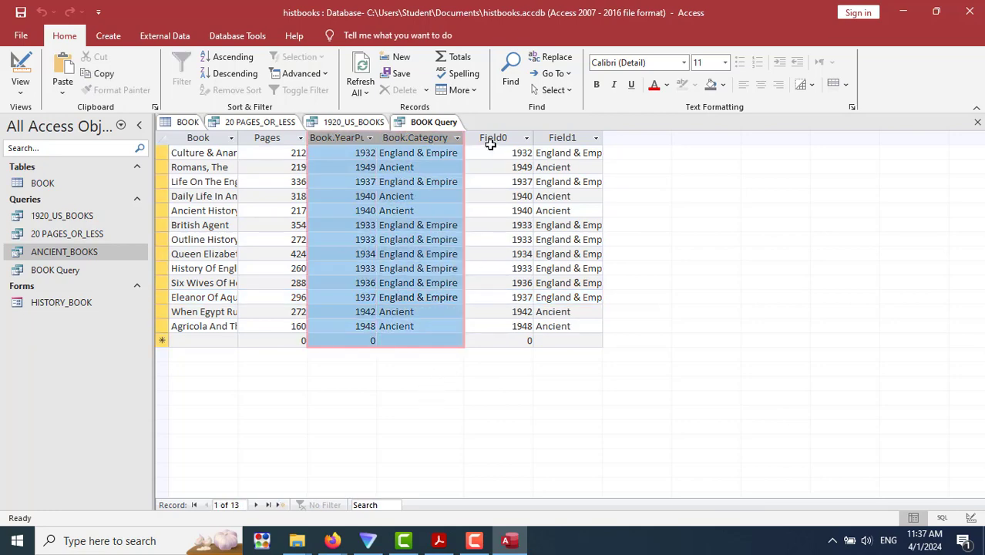
pyautogui.click(523, 137)
pyautogui.moveTo(523, 137); pyautogui.dragTo(543, 138)
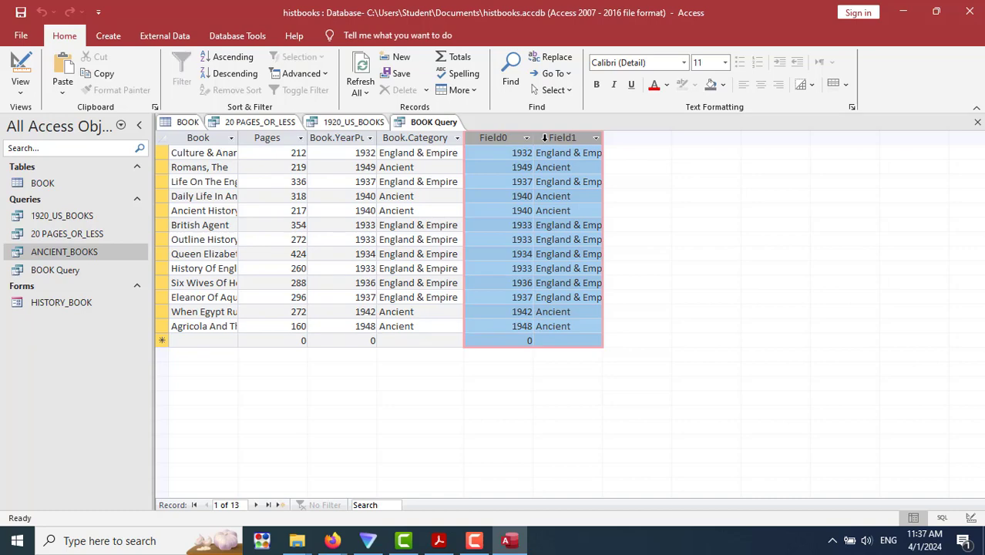
pyautogui.click(20, 96)
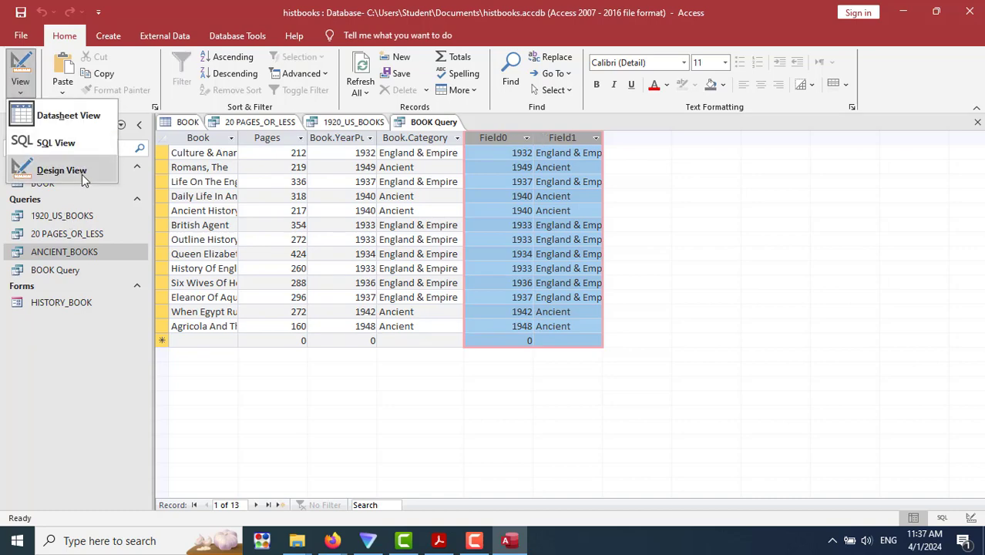
pyautogui.click(77, 171)
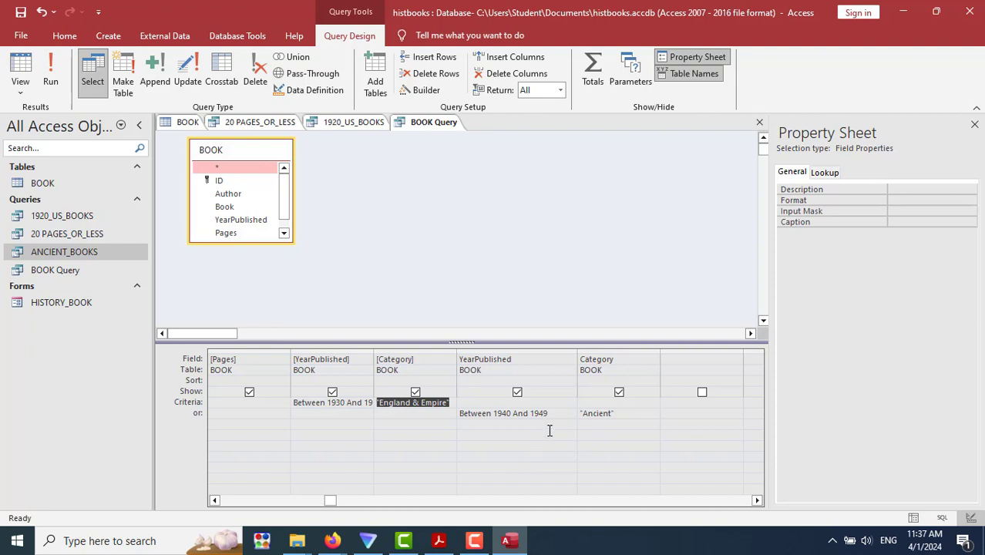
pyautogui.click(619, 393)
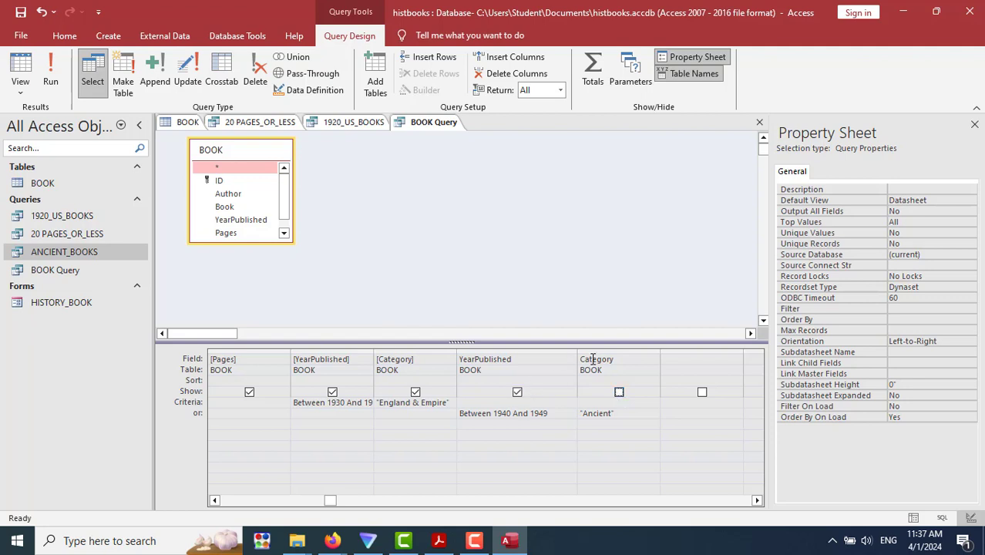
pyautogui.click(518, 393)
pyautogui.click(47, 59)
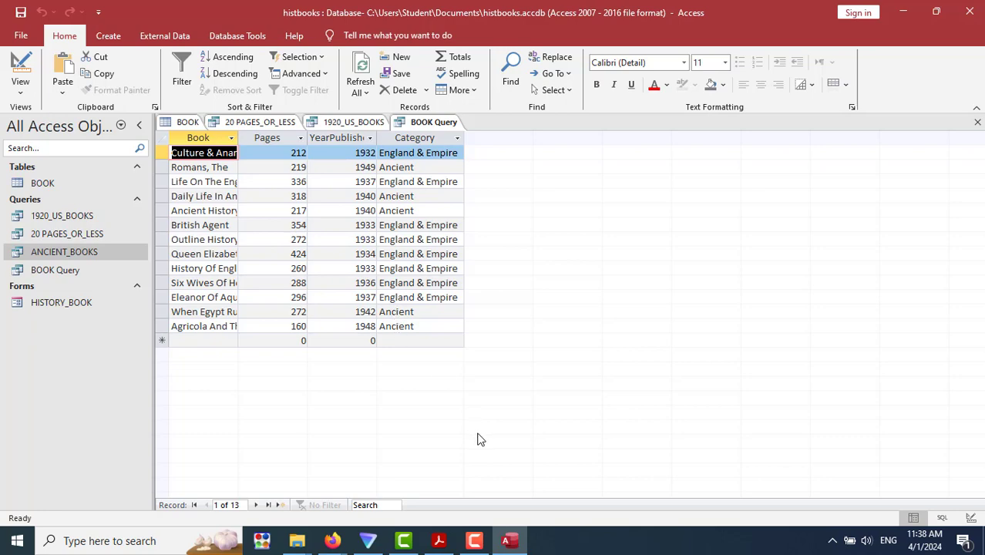
# Read query E and exercise 2.9 in Chapter 2.pdf, and close BOOK Query in Access with its design changes saved.
pyautogui.moveTo(439, 540)
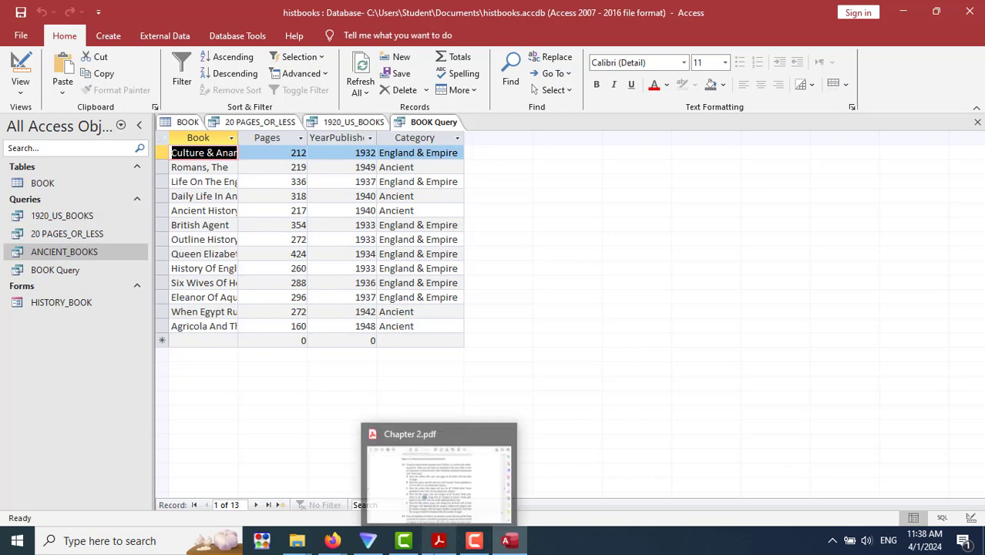
pyautogui.click(437, 506)
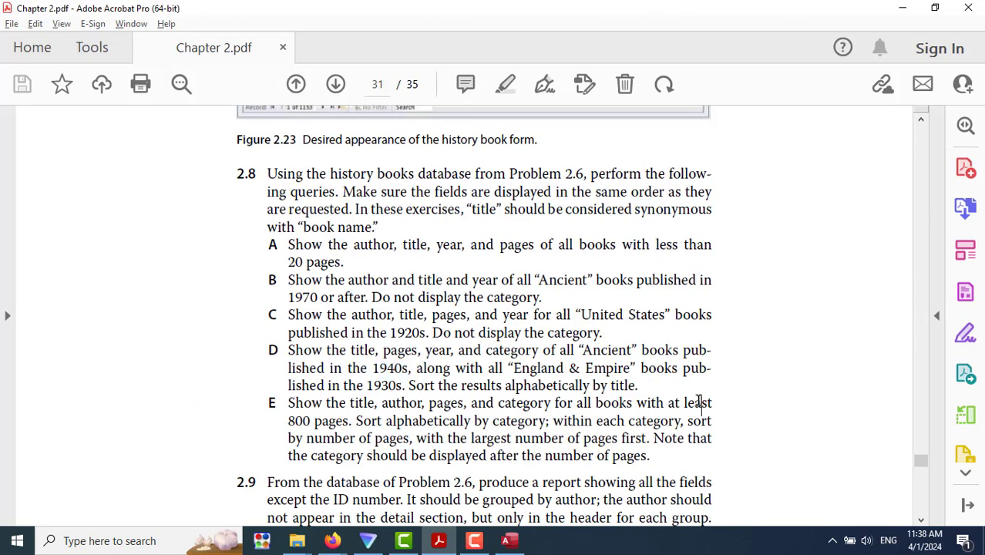
pyautogui.scroll(-5, 699, 400)
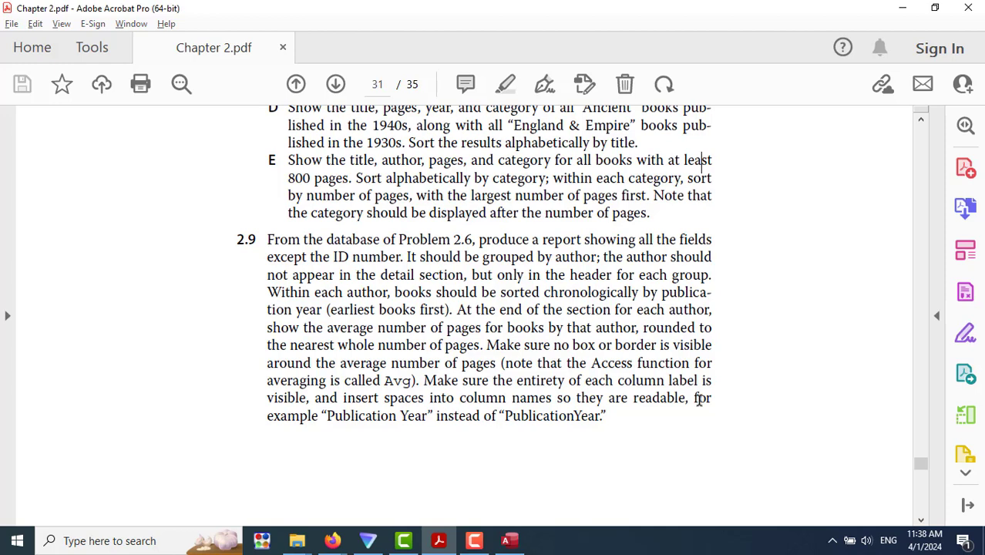
pyautogui.click(509, 540)
pyautogui.rightClick(418, 125)
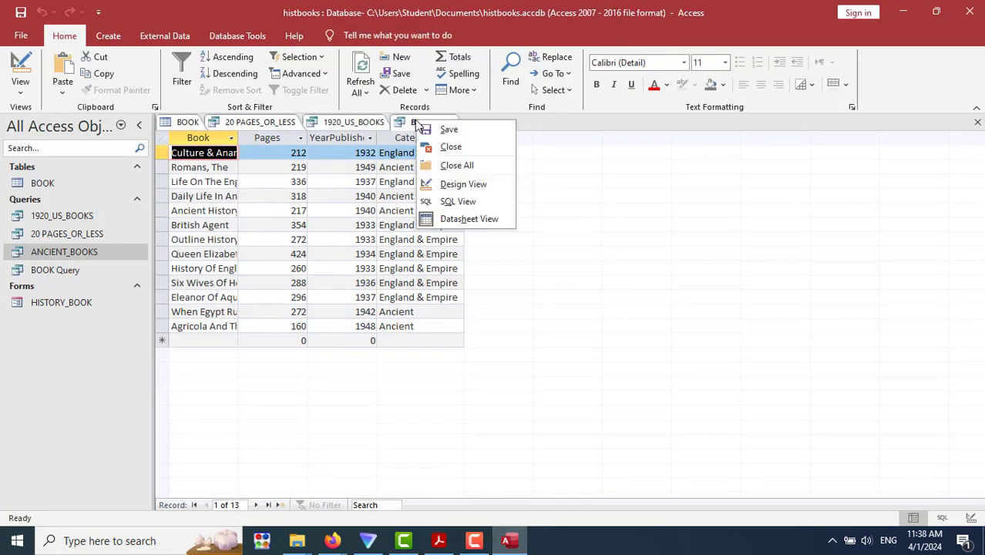
pyautogui.click(437, 147)
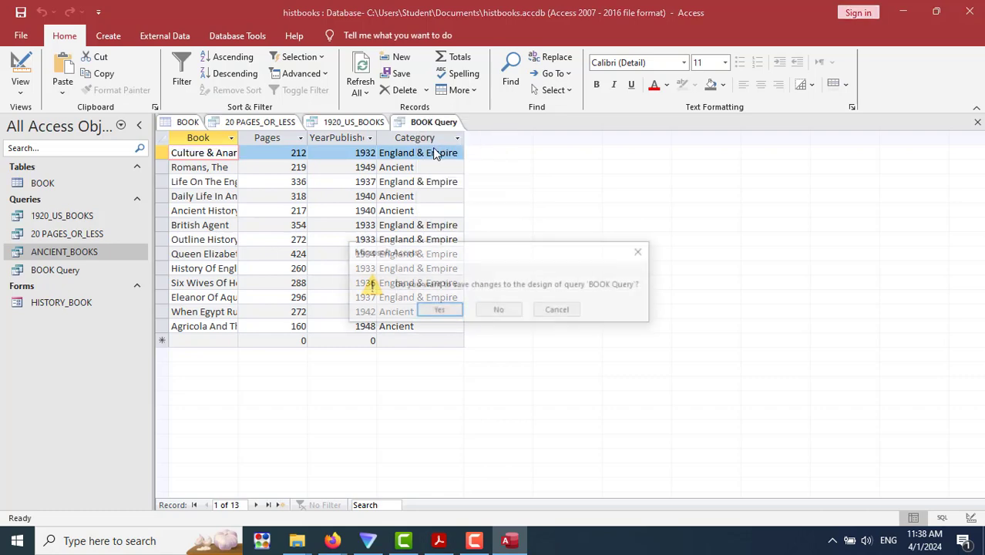
pyautogui.click(440, 310)
# Close the open 1920_US_BOOKS and 20 PAGES_OR_LESS queries and the BOOK table.
pyautogui.rightClick(333, 125)
pyautogui.click(363, 148)
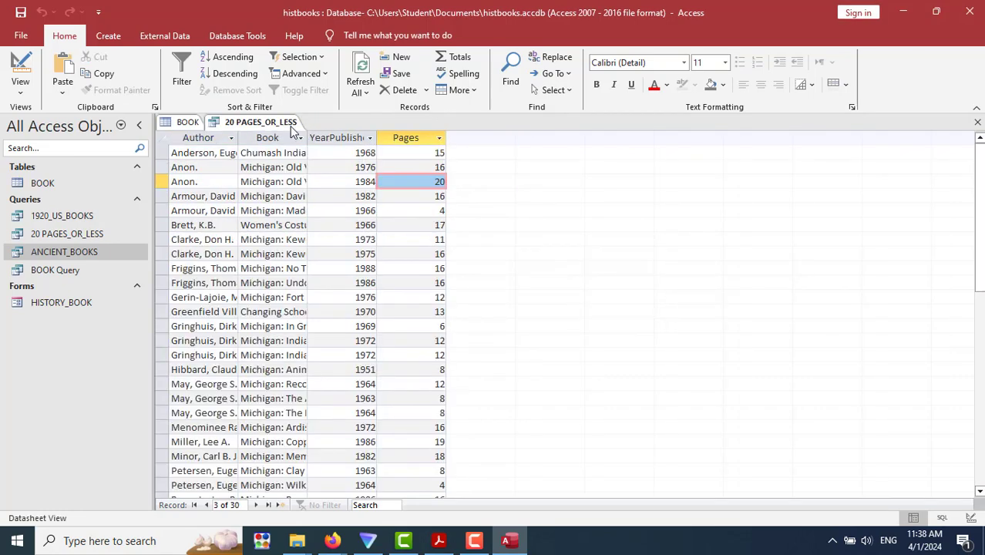
pyautogui.rightClick(275, 125)
pyautogui.click(306, 150)
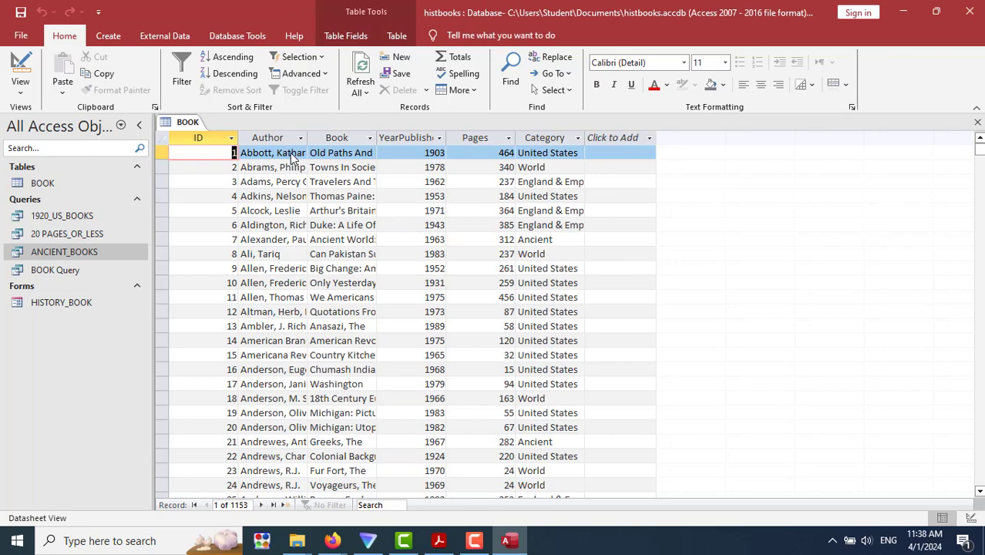
pyautogui.rightClick(184, 128)
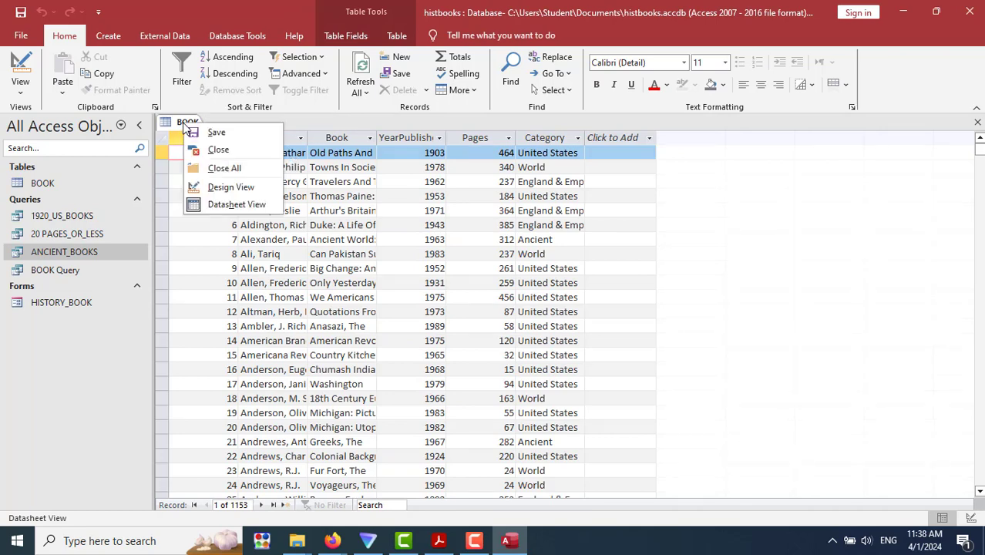
pyautogui.click(193, 149)
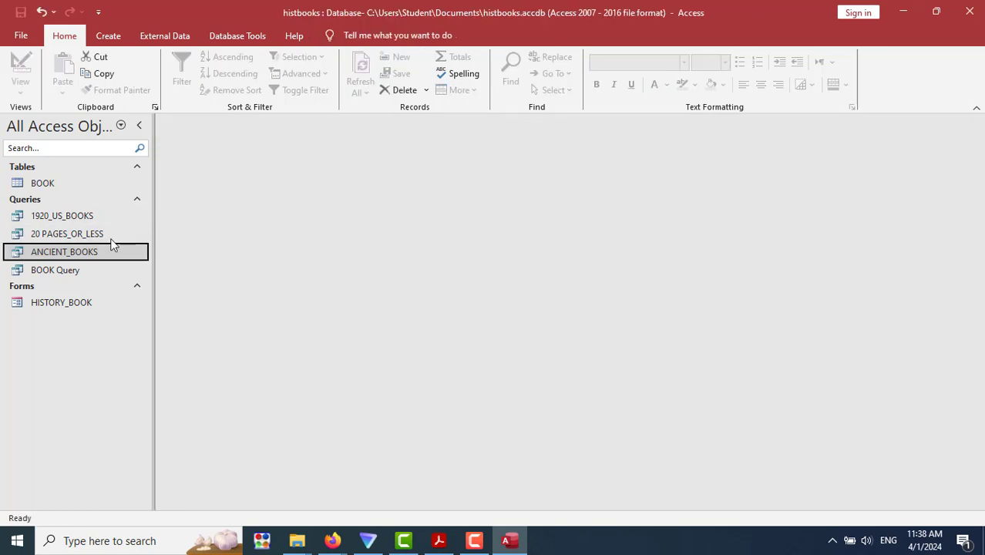
# Create a new query in design view based on the BOOK table.
pyautogui.click(34, 182)
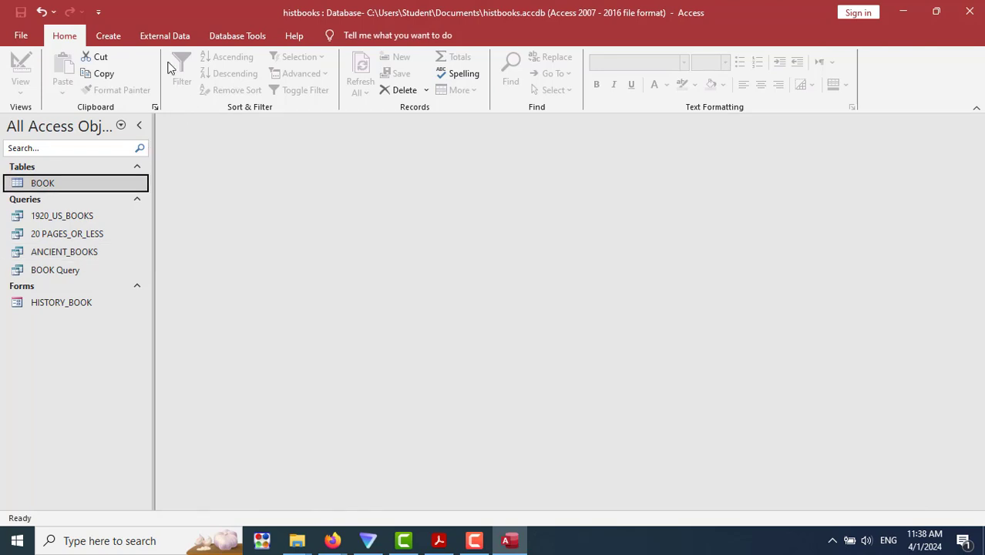
pyautogui.click(100, 38)
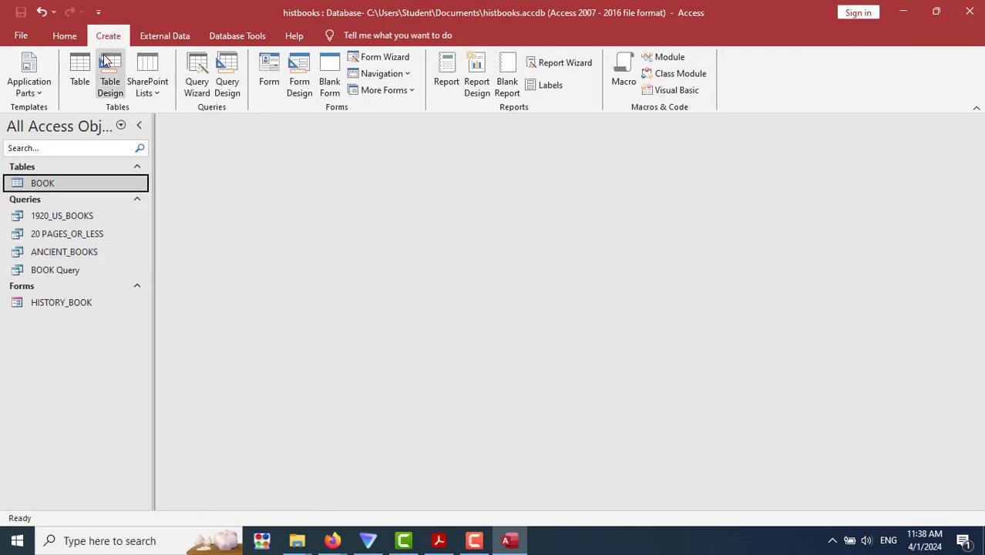
pyautogui.click(227, 75)
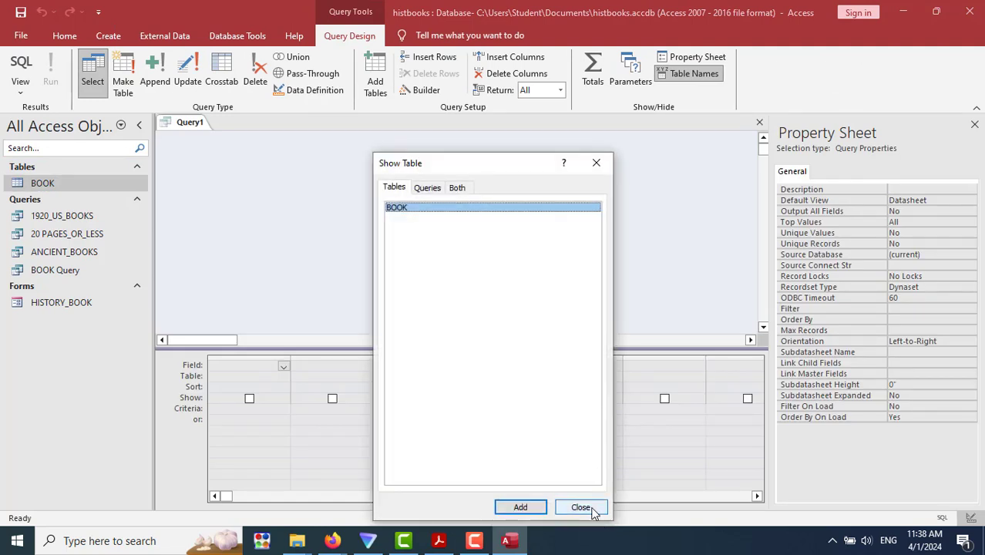
pyautogui.click(520, 508)
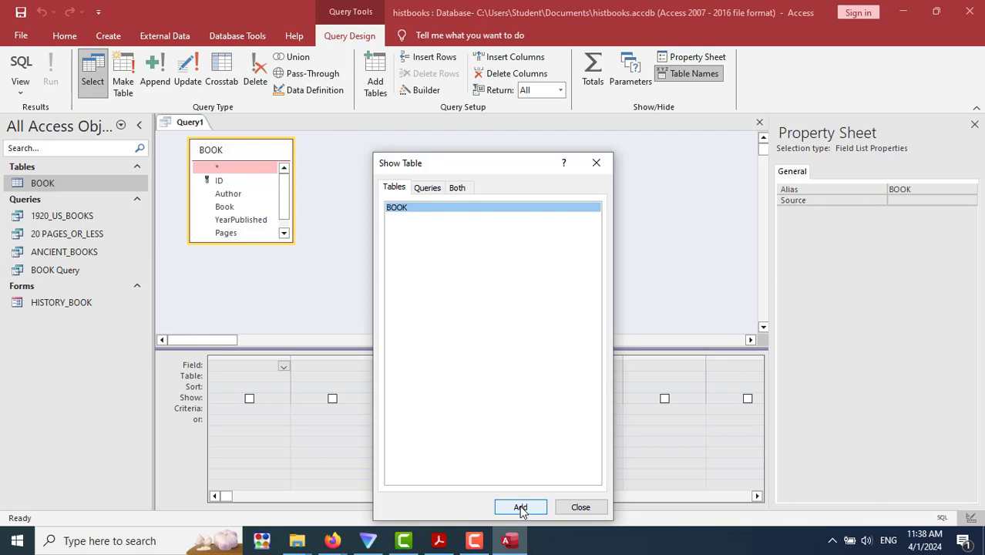
pyautogui.click(580, 507)
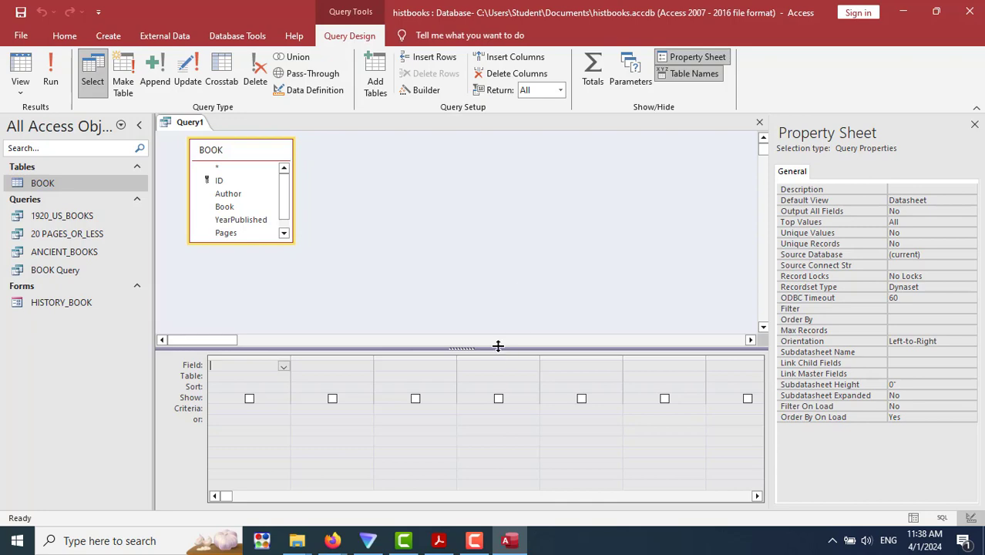
# Check query E's field order in the PDF and add Book and Author as the new query's first two fields.
pyautogui.click(438, 543)
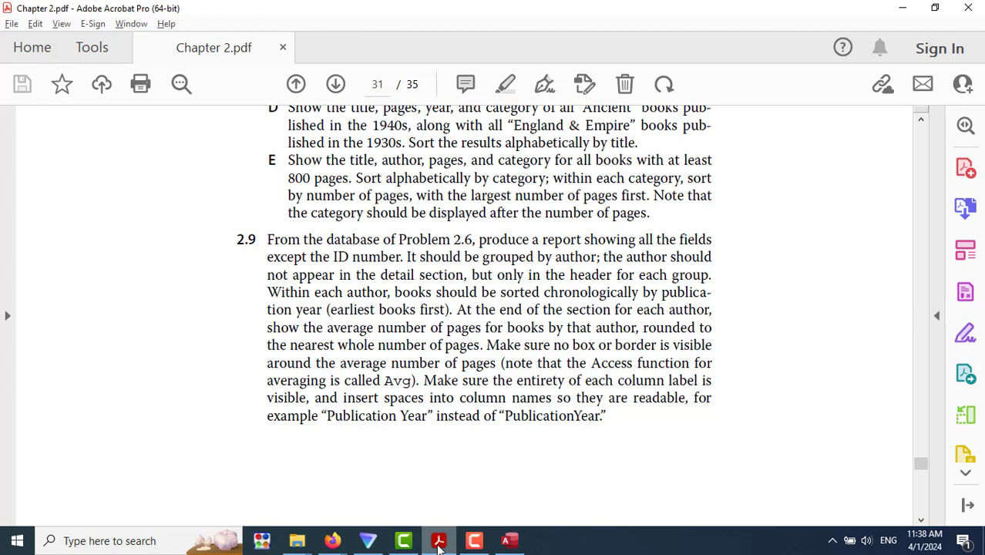
pyautogui.click(439, 544)
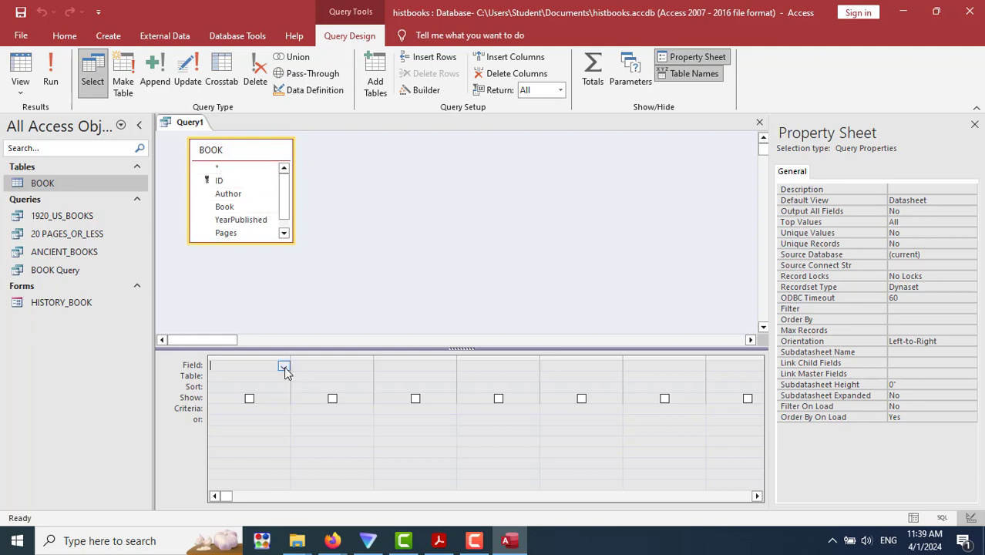
pyautogui.hotkey('alt', 'Down')
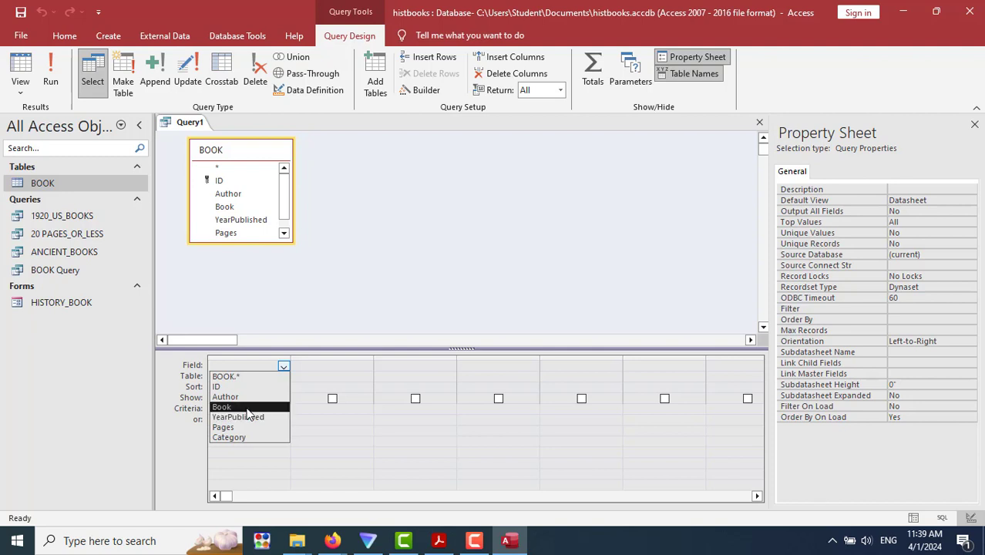
pyautogui.press('Return')
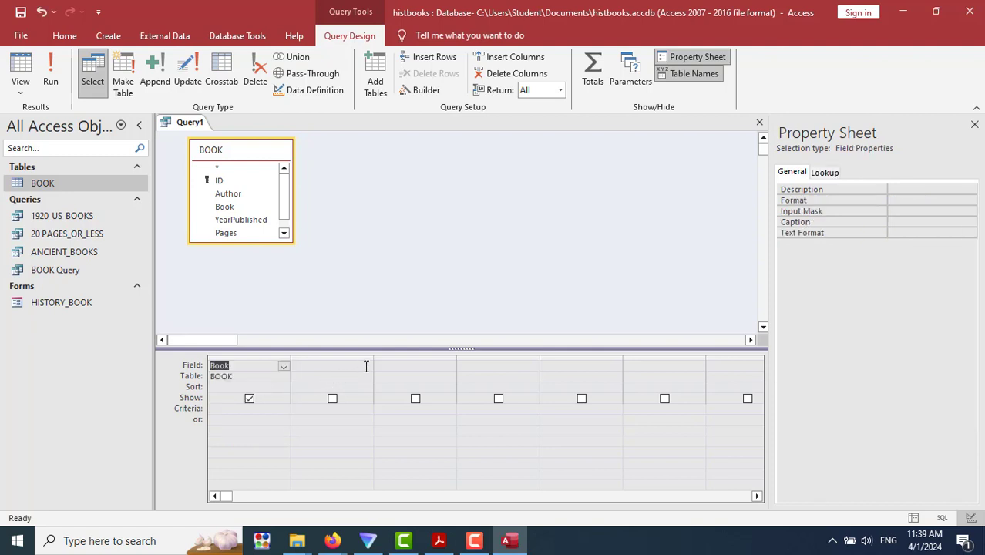
pyautogui.click(366, 366)
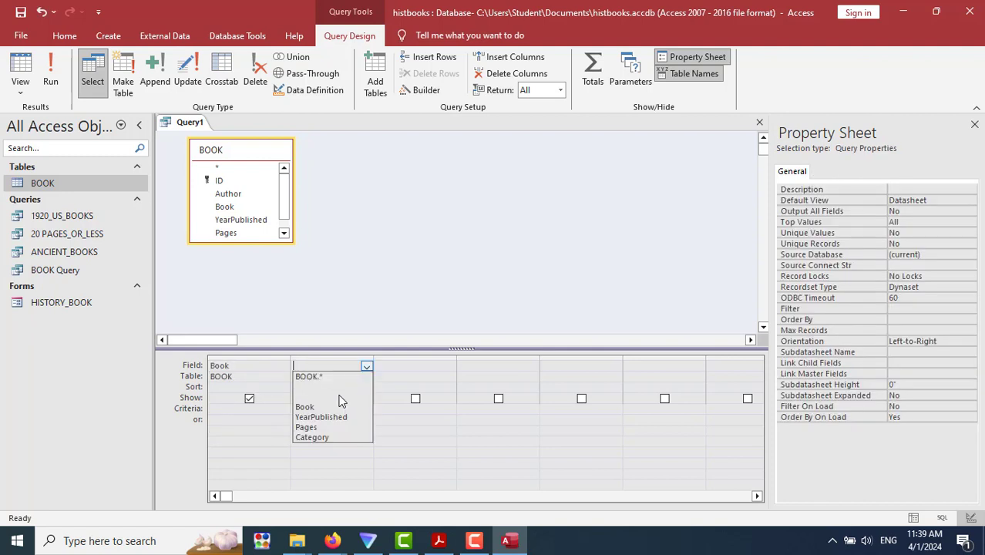
pyautogui.click(342, 396)
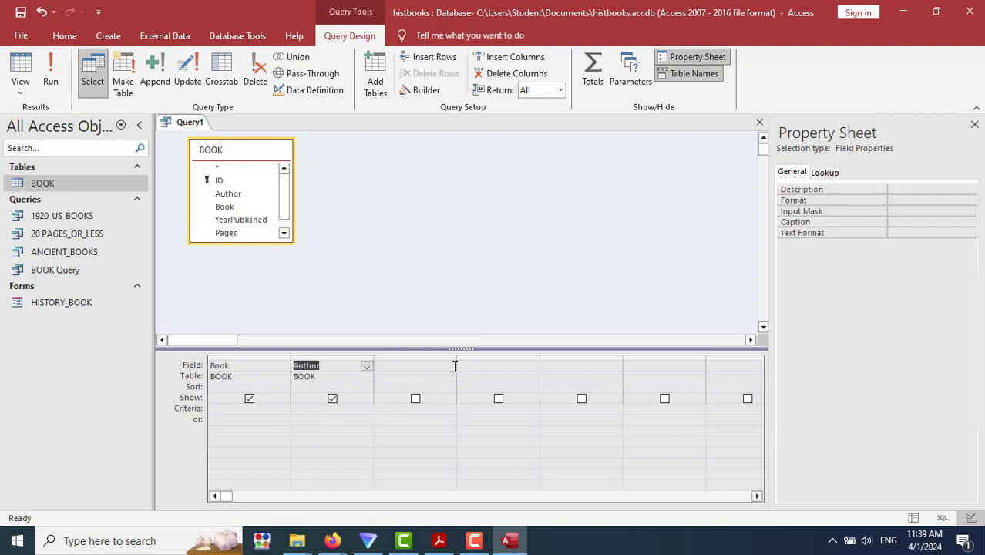
# Add Pages and Category as the third and fourth fields of the new query.
pyautogui.click(449, 366)
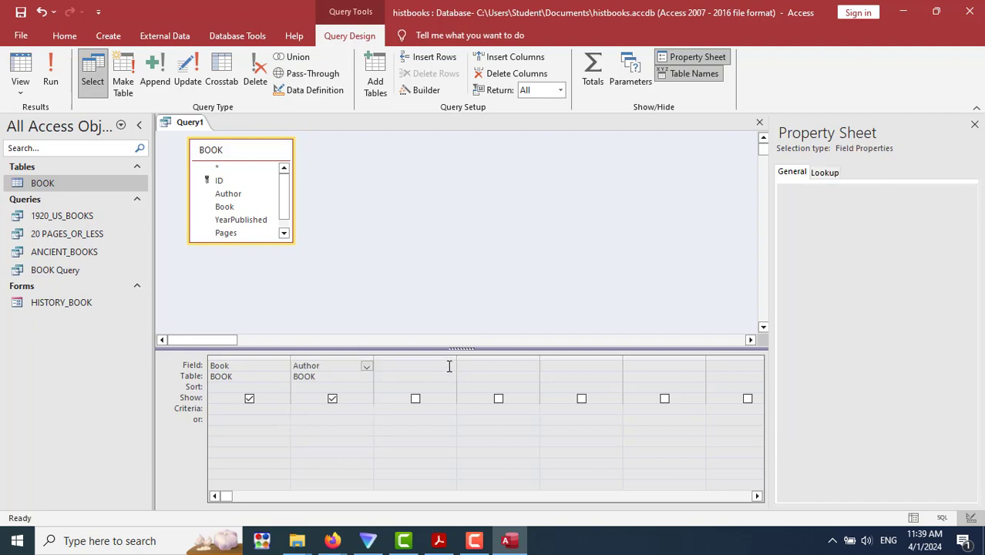
pyautogui.hotkey('alt', 'Down')
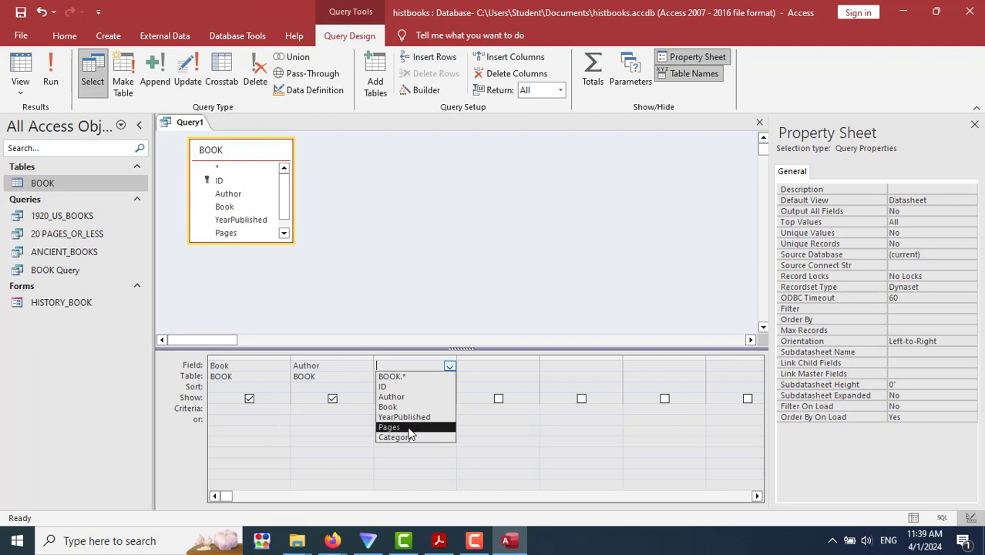
pyautogui.click(410, 428)
pyautogui.click(507, 364)
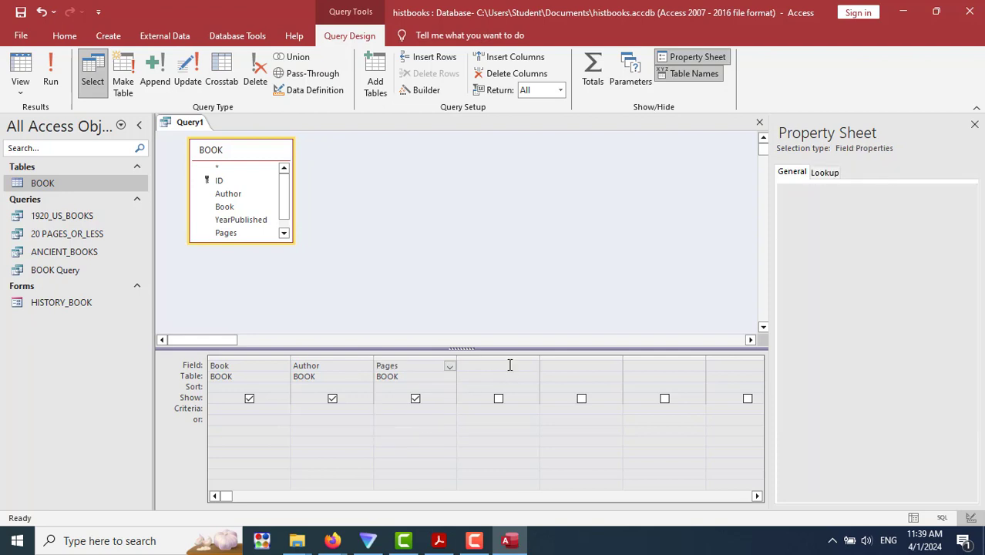
pyautogui.click(532, 366)
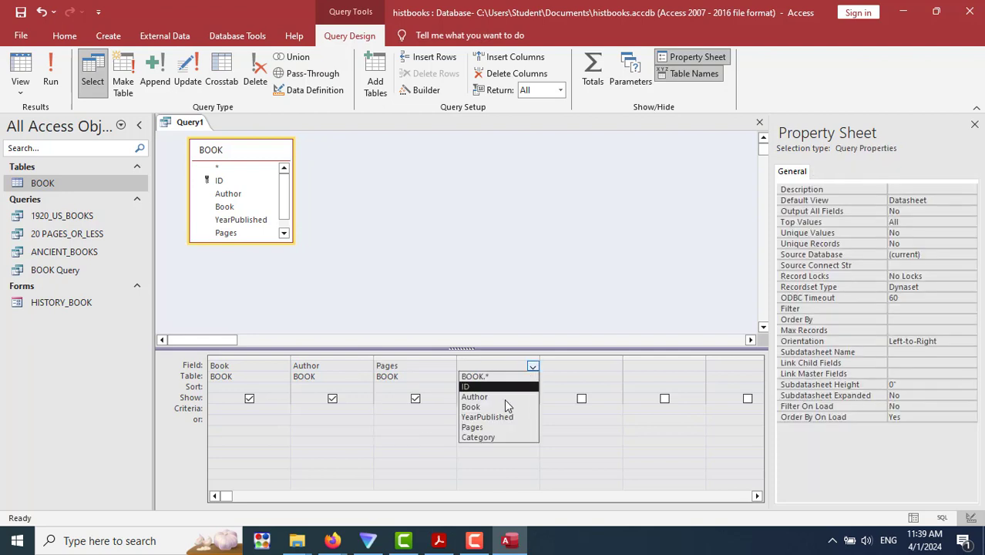
pyautogui.click(497, 437)
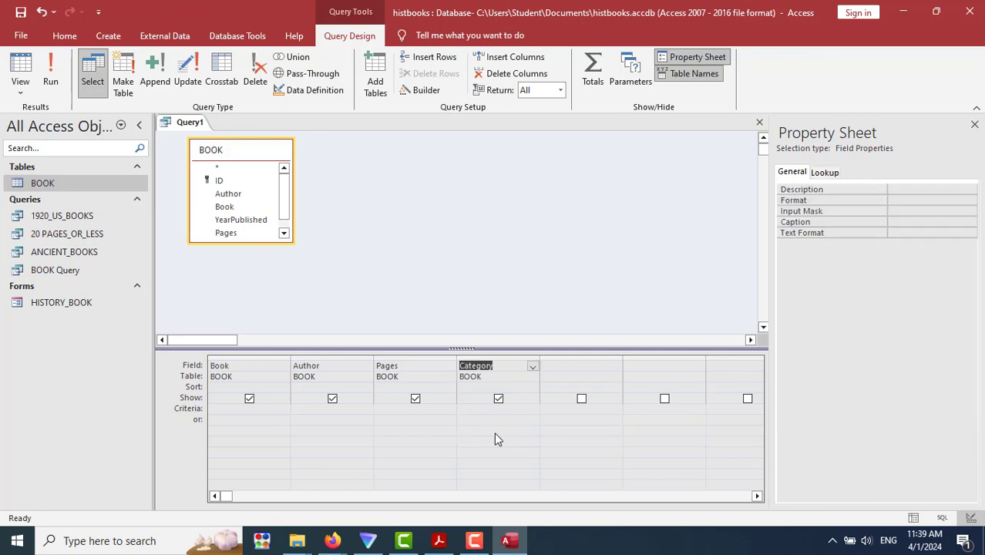
# Check query E's page limit in the PDF and set the Pages criterion to >=800.
pyautogui.click(439, 541)
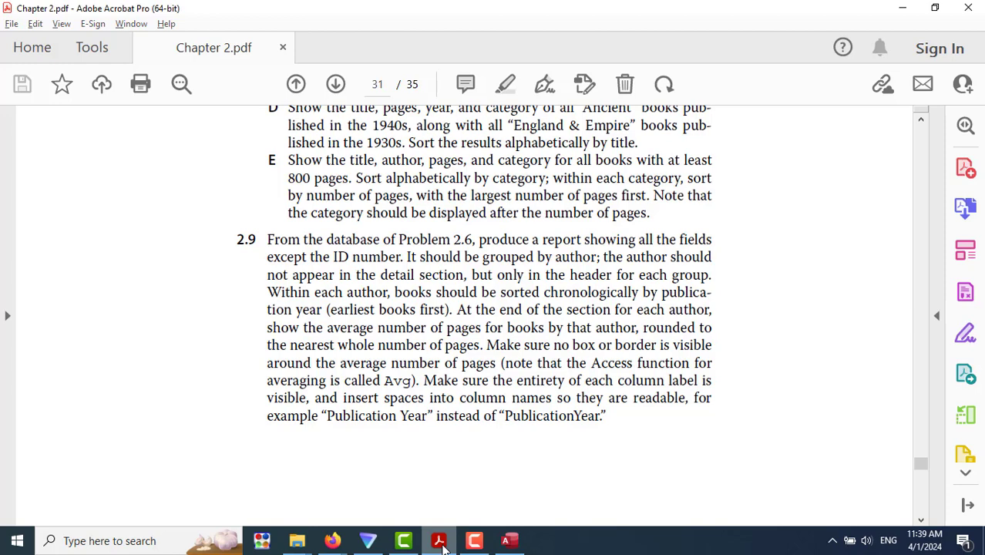
pyautogui.click(508, 542)
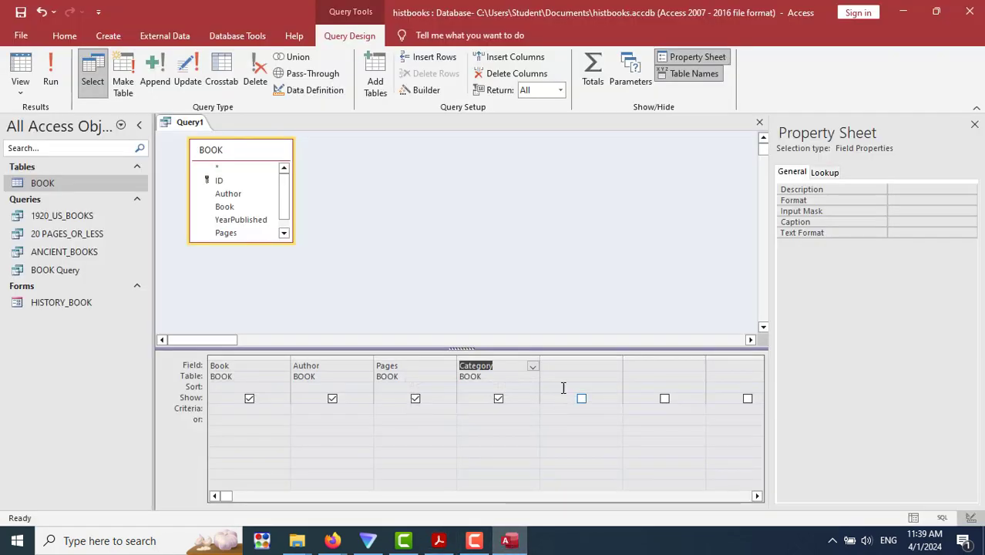
pyautogui.click(414, 408)
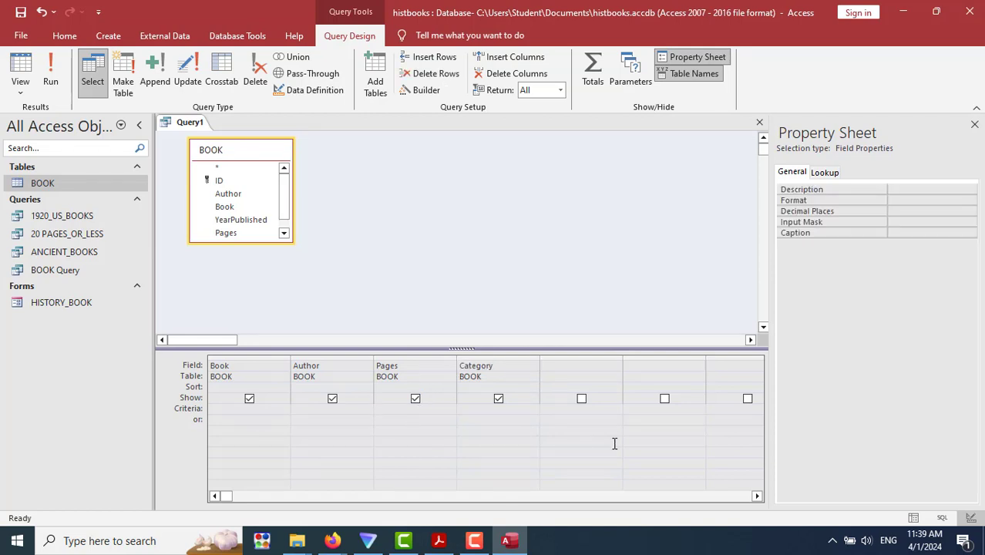
pyautogui.write('>=800')
pyautogui.press('Tab')
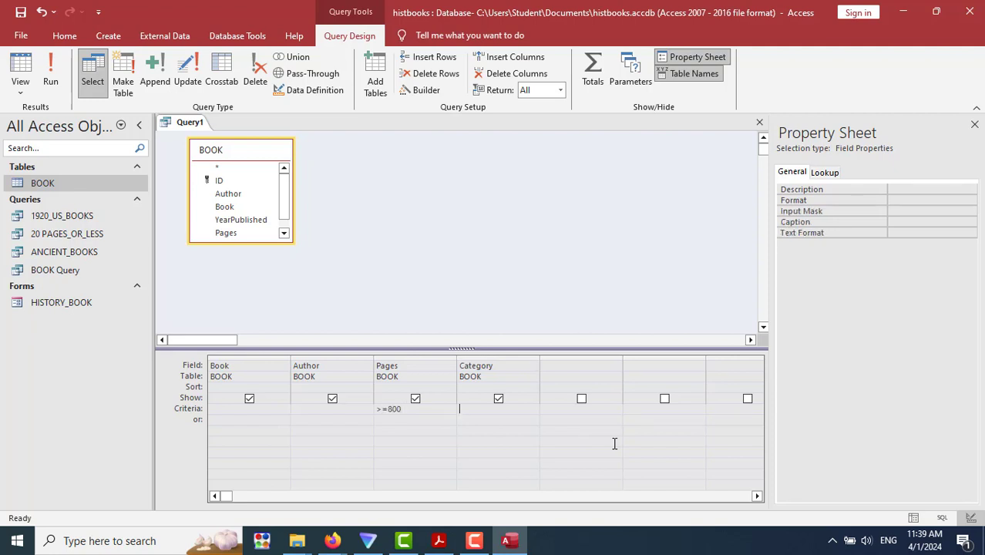
# Sort the Category field in Ascending order, checking the sorting requirements of query E in the PDF.
pyautogui.hotkey('alt', 'Tab')
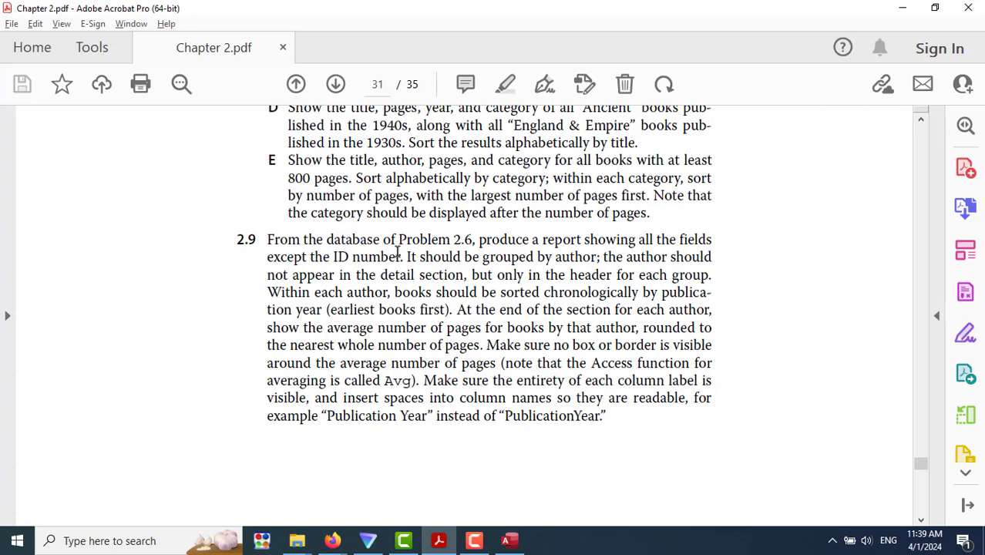
pyautogui.hotkey('alt', 'Tab')
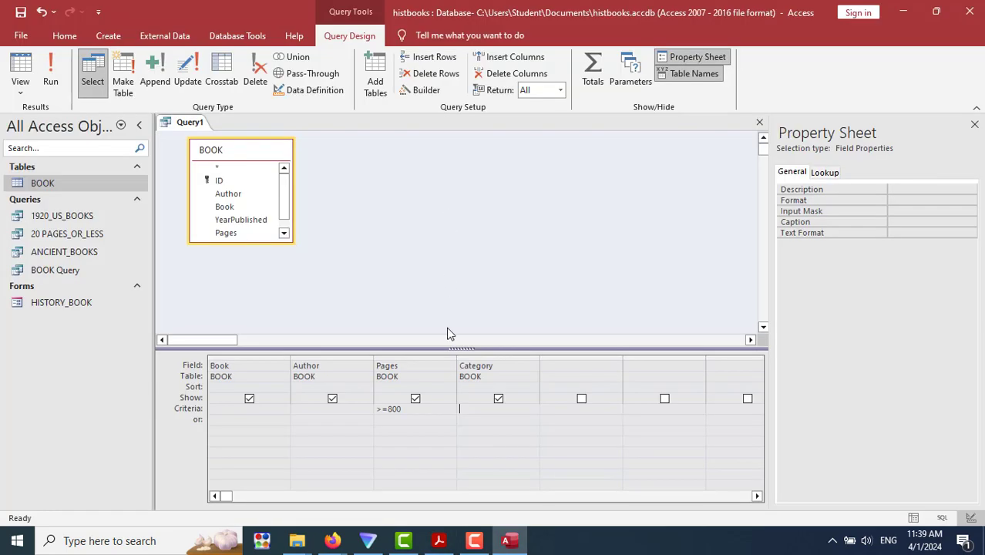
pyautogui.click(509, 387)
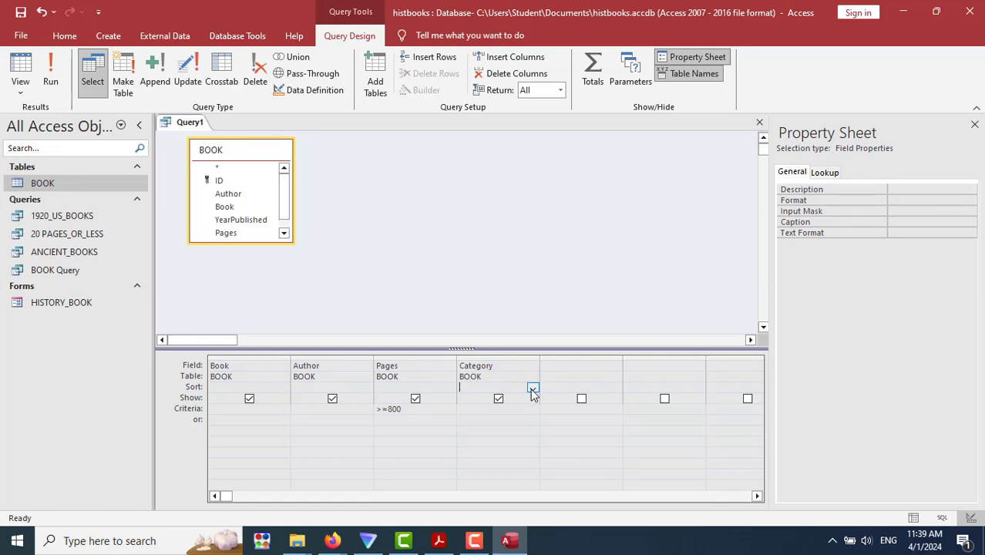
pyautogui.click(531, 388)
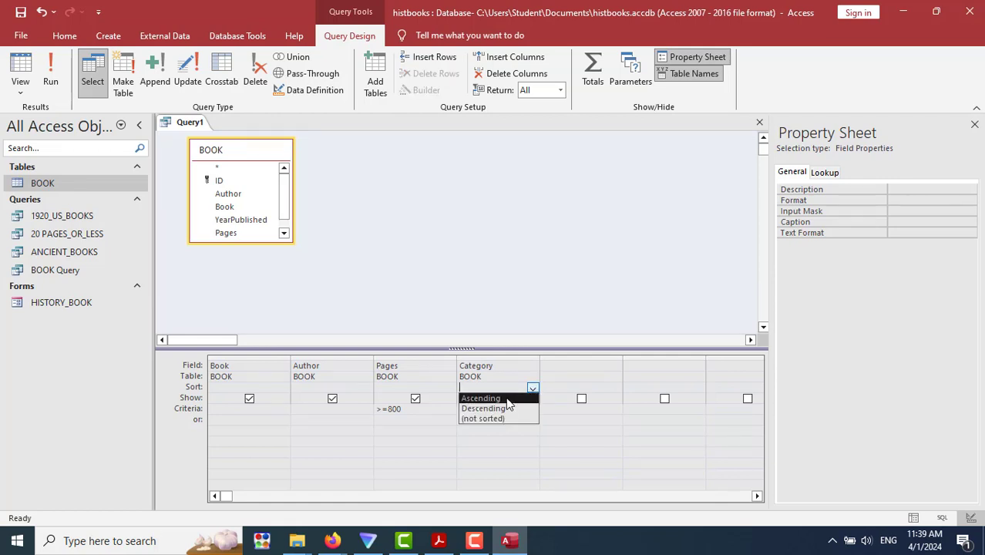
pyautogui.click(505, 398)
pyautogui.hotkey('alt', 'Tab')
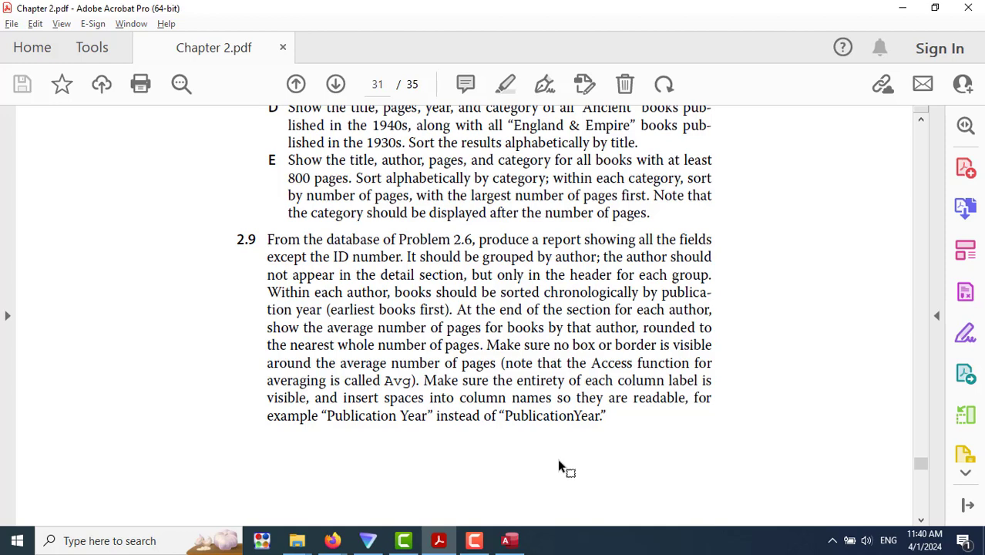
pyautogui.hotkey('alt', 'Tab')
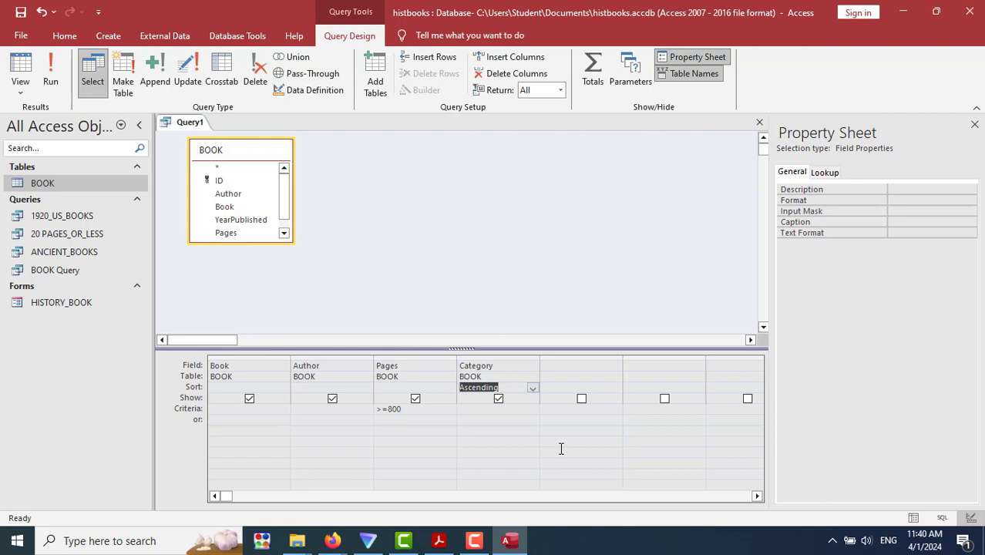
# Add Pages a second time as the query's fifth field, replacing a mistaken choice of Category.
pyautogui.click(567, 367)
pyautogui.click(616, 368)
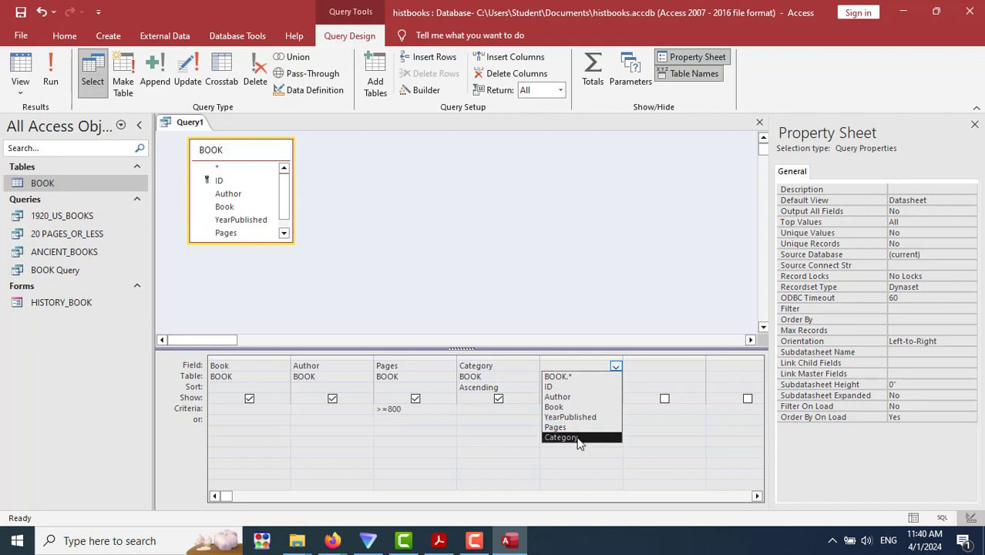
pyautogui.click(570, 437)
pyautogui.click(605, 387)
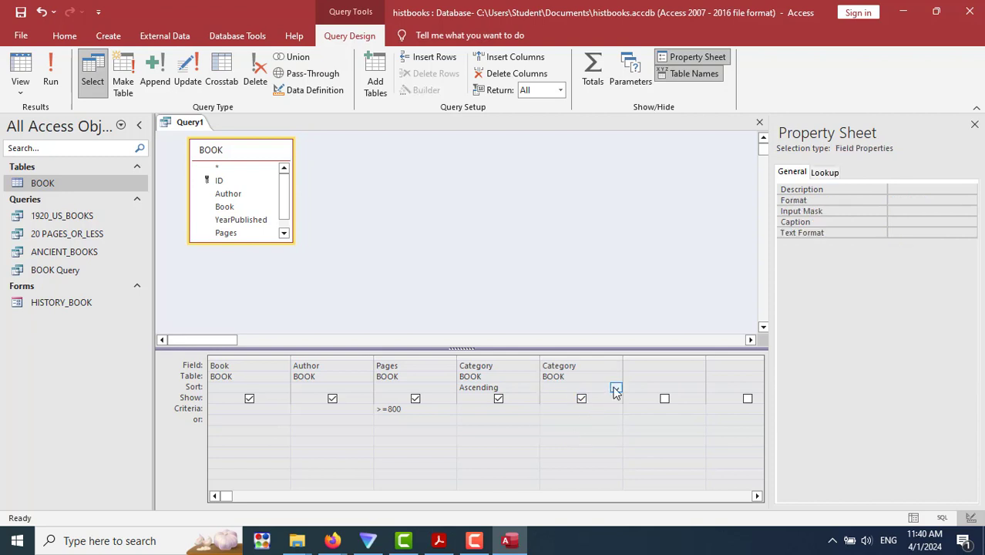
pyautogui.click(616, 389)
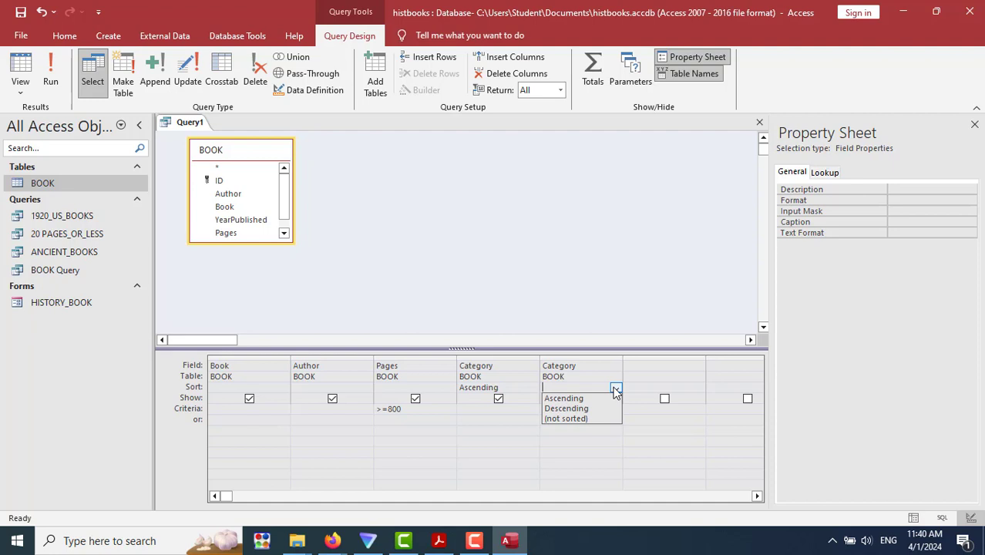
pyautogui.click(615, 367)
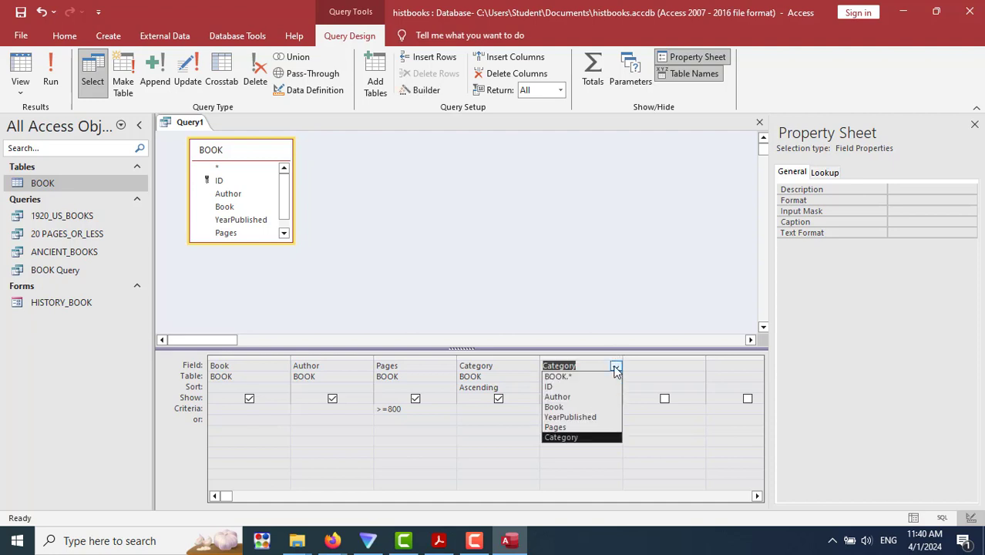
pyautogui.click(584, 427)
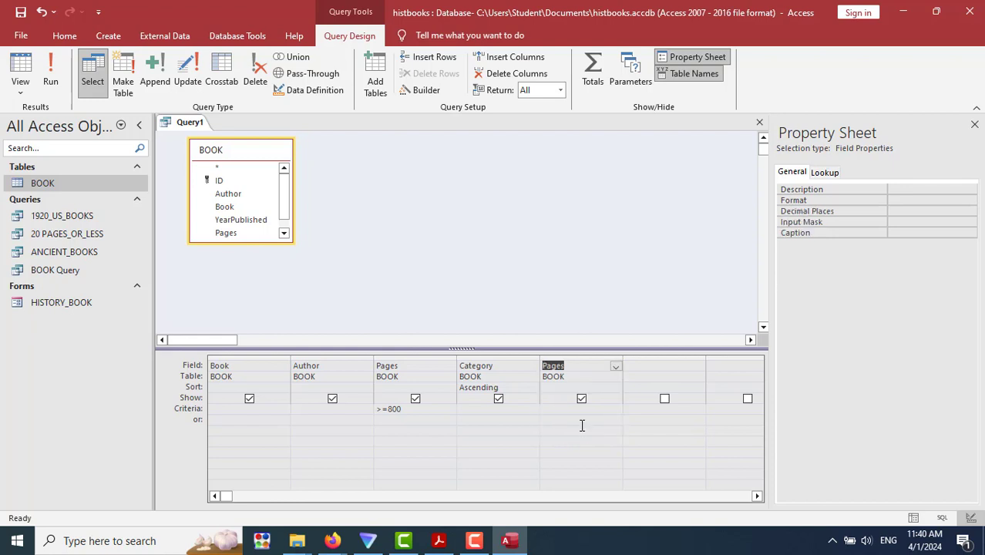
# Sort the second Pages field in Descending order, checking the page order required for query E in the PDF.
pyautogui.click(606, 386)
pyautogui.click(616, 388)
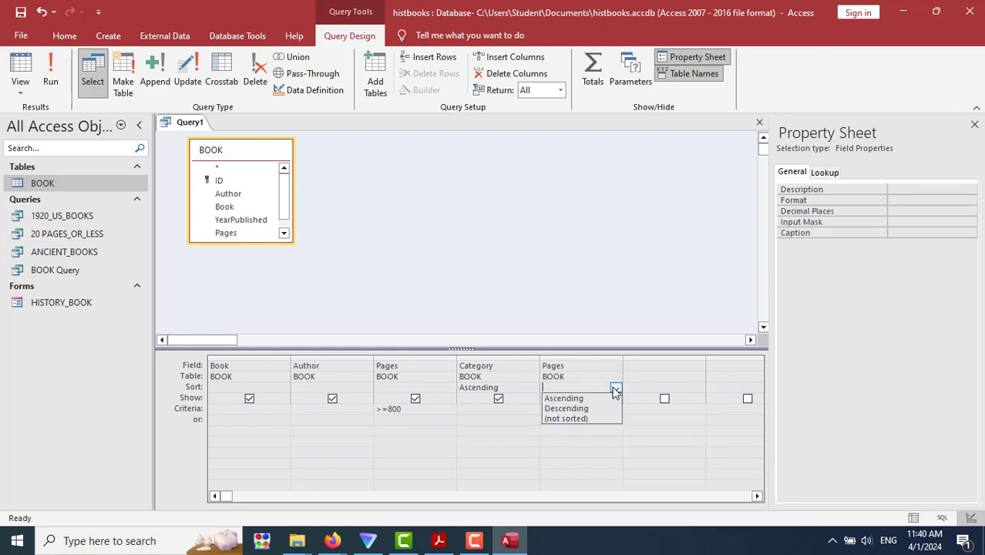
pyautogui.click(570, 408)
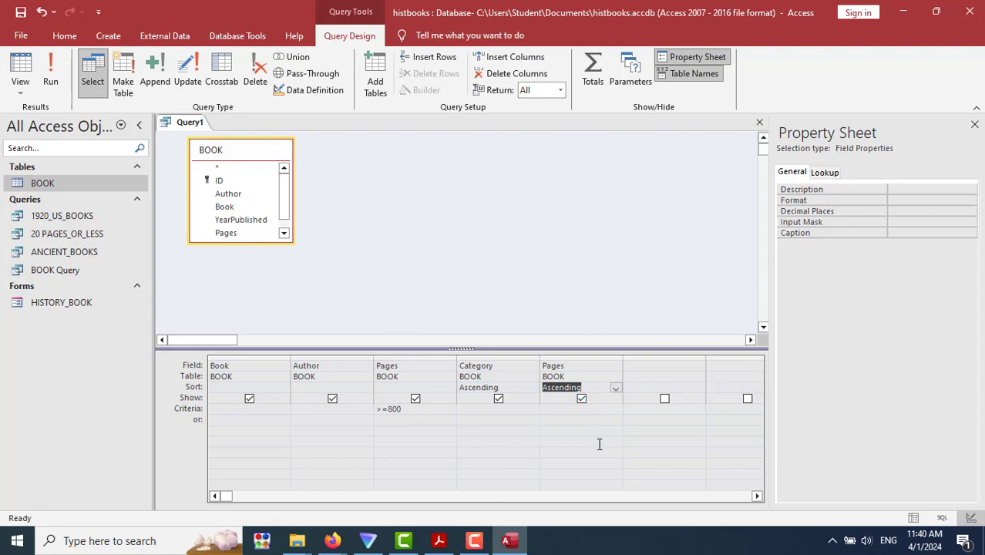
pyautogui.hotkey('alt', 'Tab')
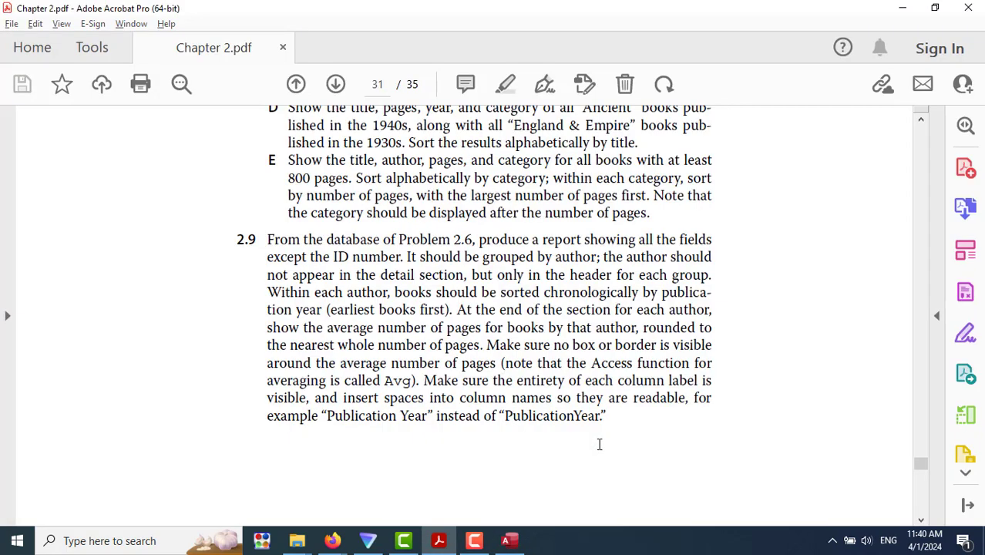
pyautogui.hotkey('alt', 'Tab')
pyautogui.click(615, 388)
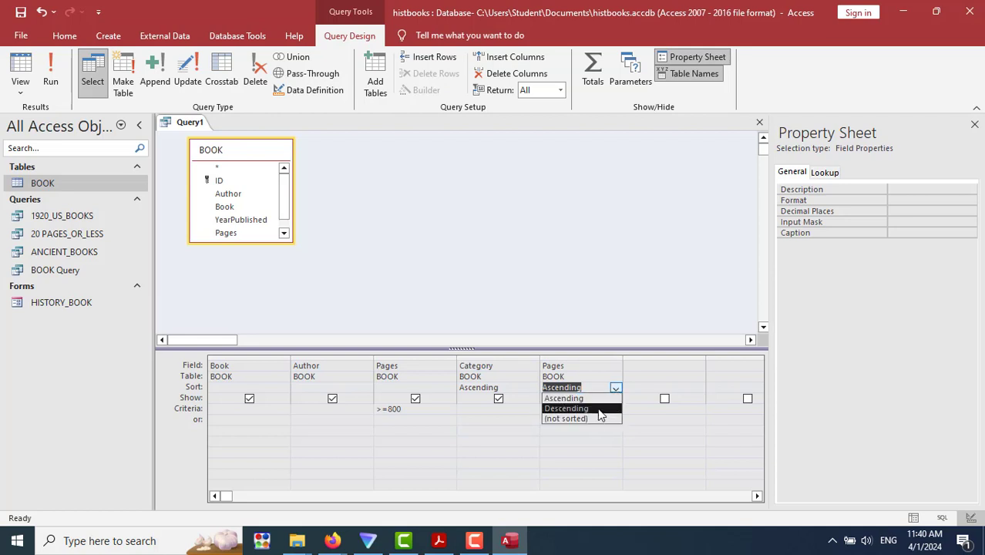
pyautogui.click(596, 409)
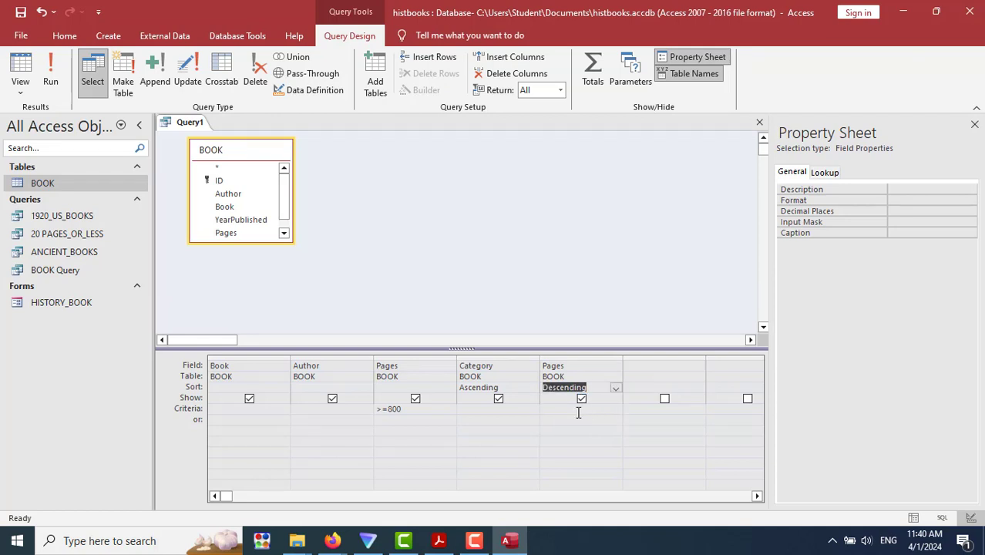
# Hide the second Pages field from the results, recheck query E in the PDF and run the query.
pyautogui.click(582, 399)
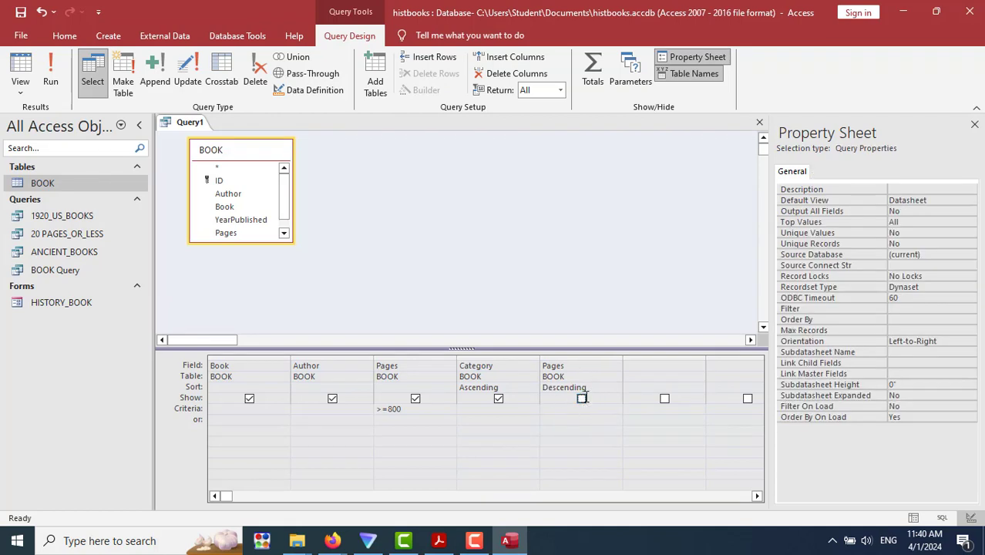
pyautogui.hotkey('alt', 'Tab')
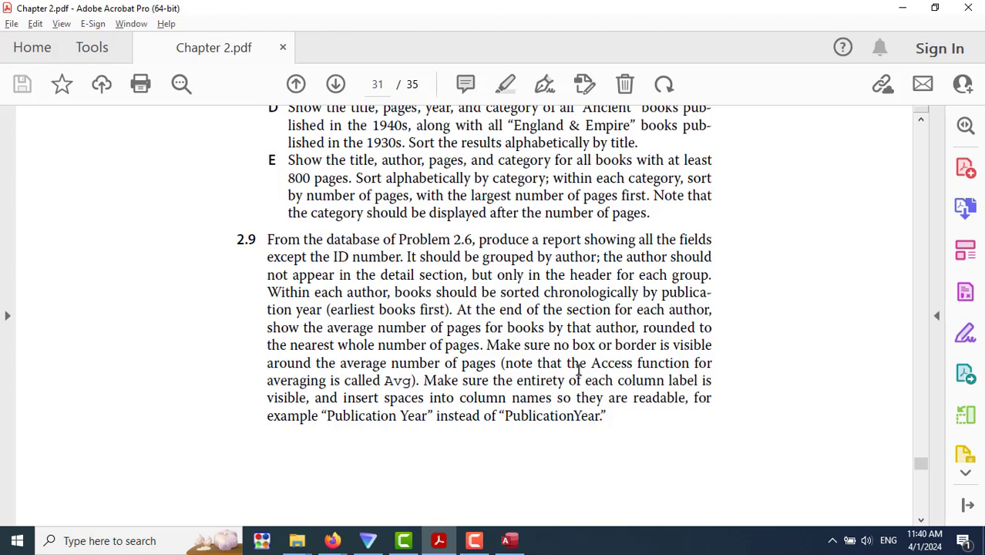
pyautogui.hotkey('alt', 'Tab')
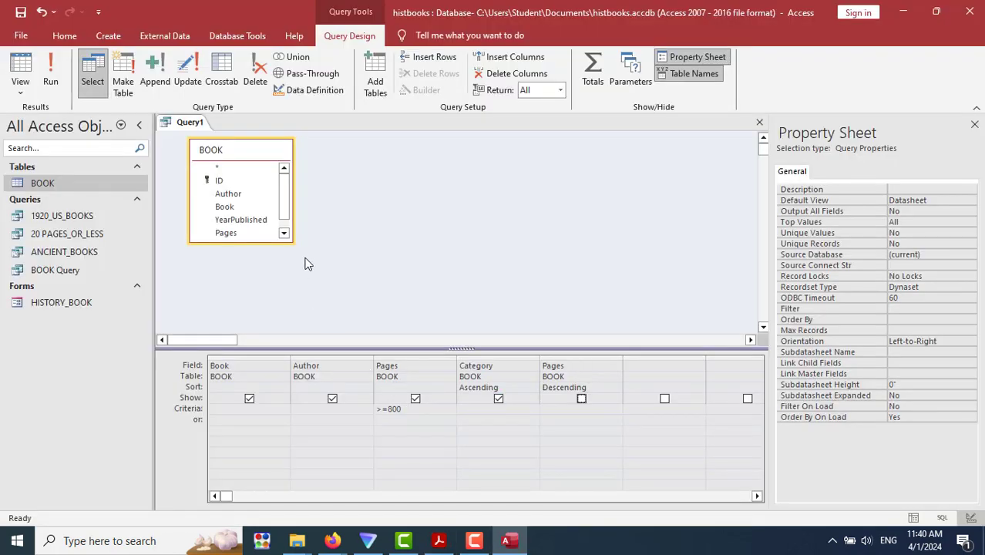
pyautogui.click(57, 75)
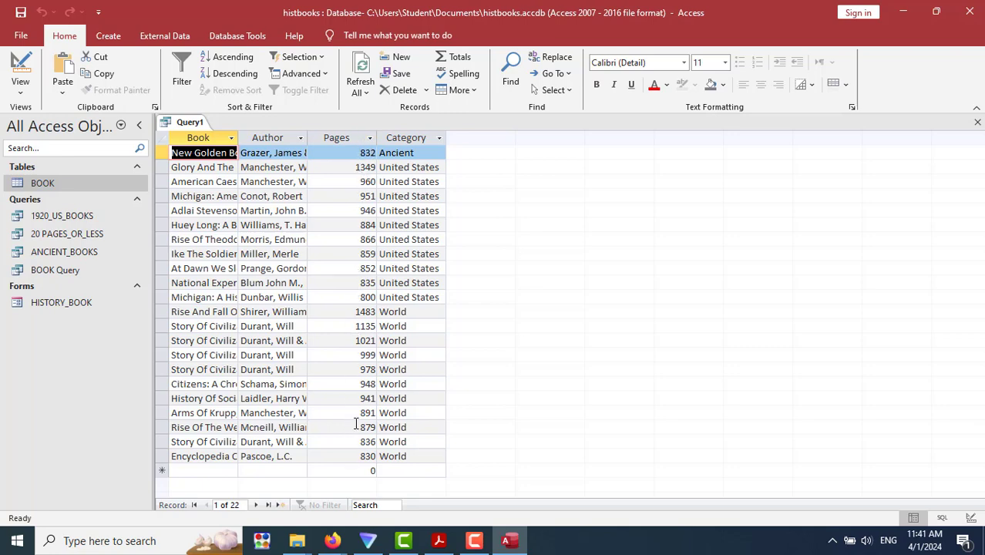
# Compare the query's result columns and sorting with the requirements of query E in the PDF.
pyautogui.hotkey('alt', 'Tab')
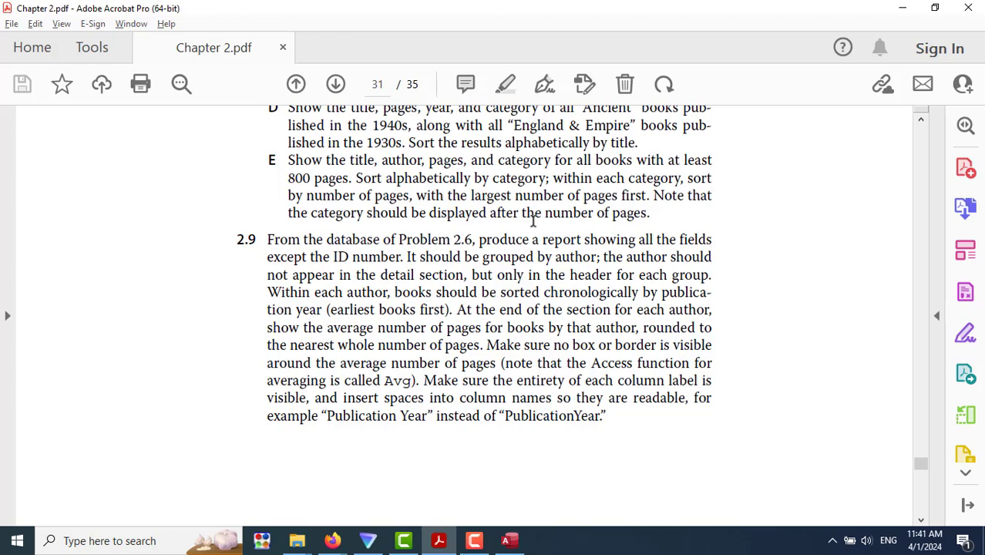
pyautogui.hotkey('alt', 'Tab')
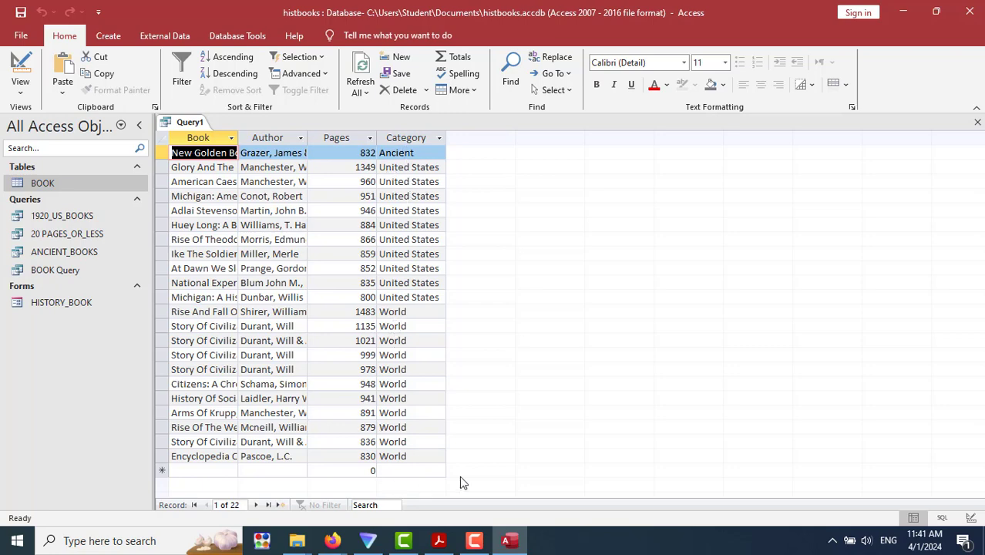
pyautogui.hotkey('alt', 'Tab')
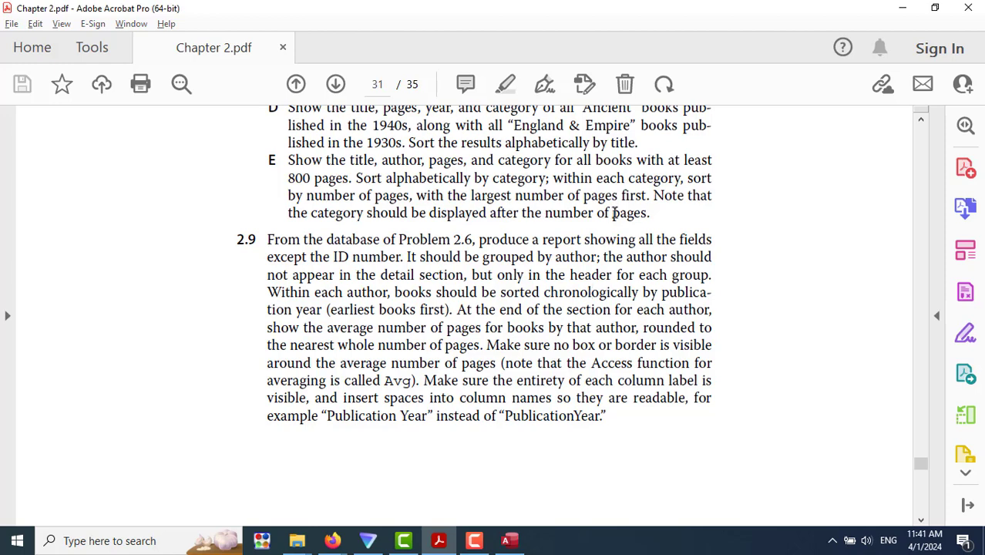
pyautogui.hotkey('alt', 'Tab')
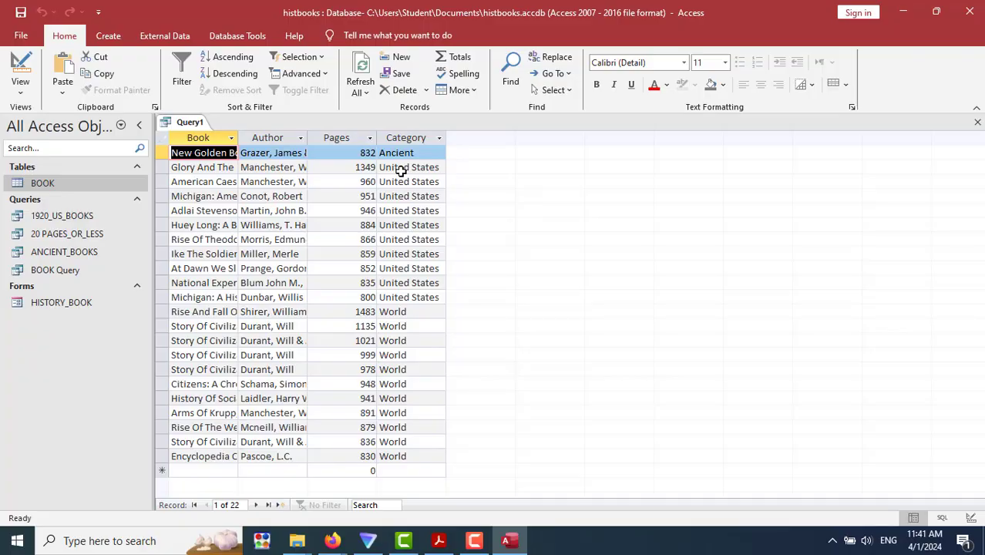
pyautogui.hotkey('alt', 'Tab')
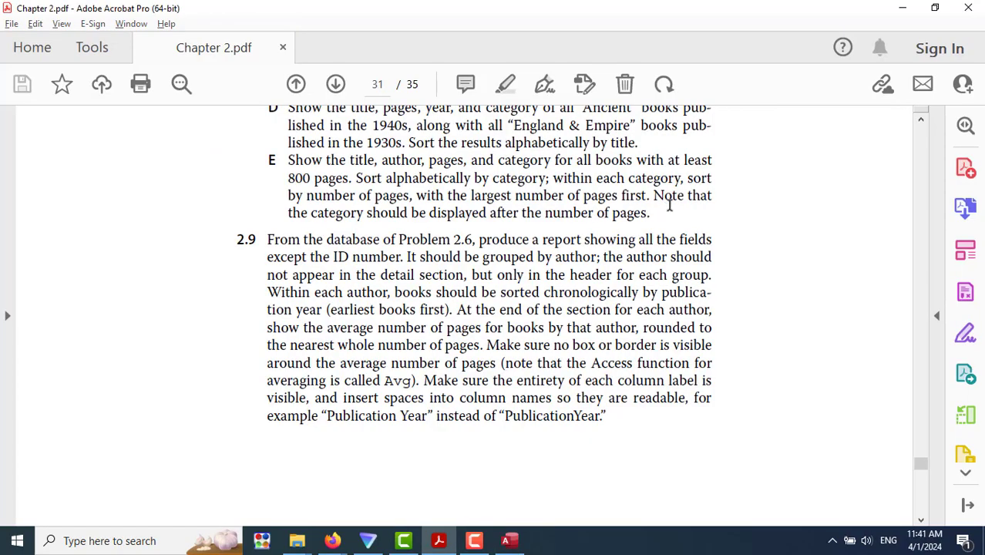
pyautogui.hotkey('alt', 'Tab')
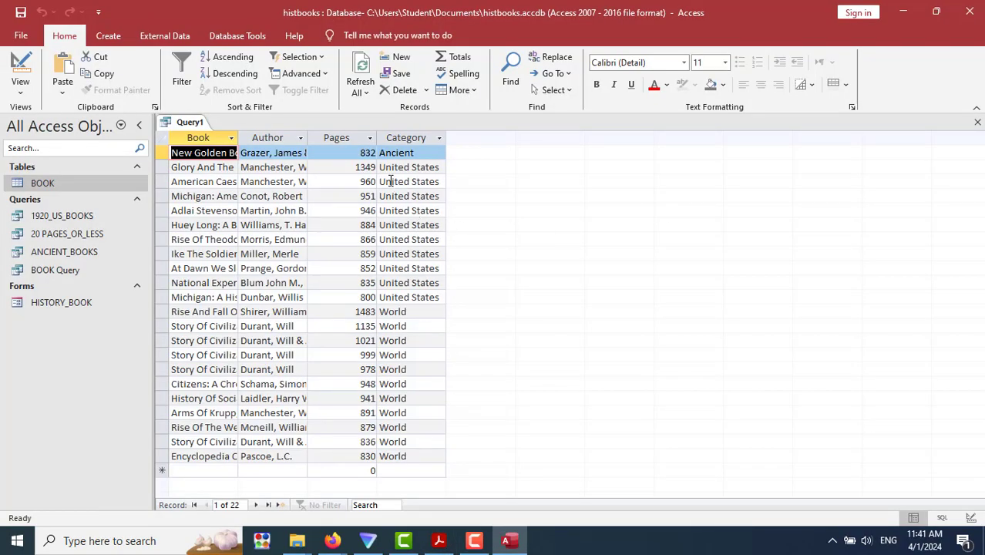
# Examine the page order within the United States and World categories of the results, and return to the exercise PDF.
pyautogui.moveTo(381, 166); pyautogui.dragTo(441, 167)
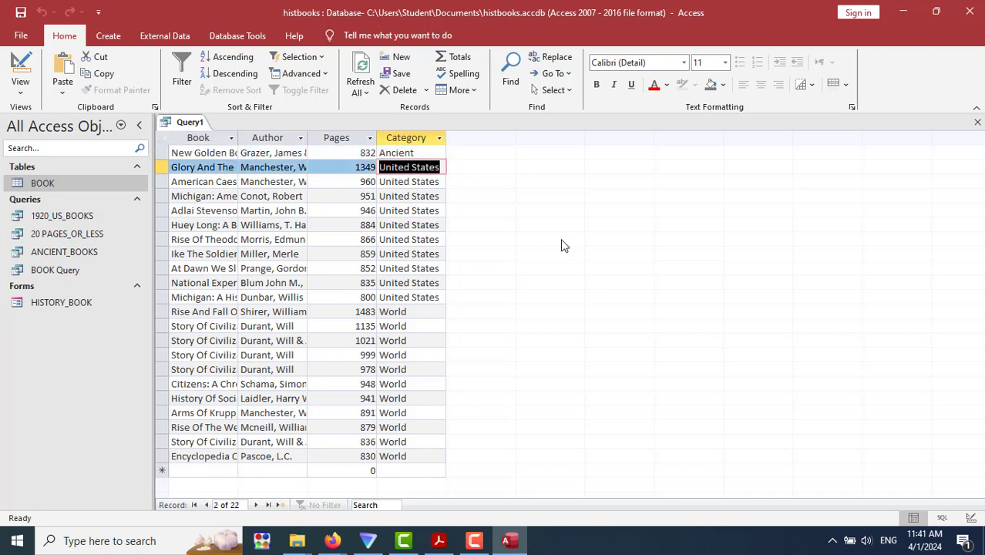
pyautogui.click(353, 167)
pyautogui.click(370, 181)
pyautogui.click(363, 196)
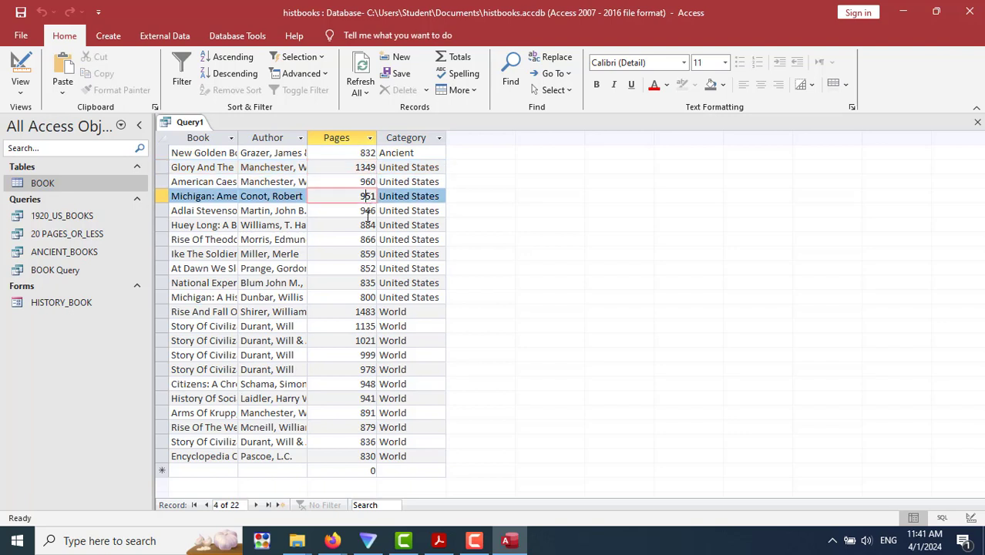
pyautogui.click(410, 311)
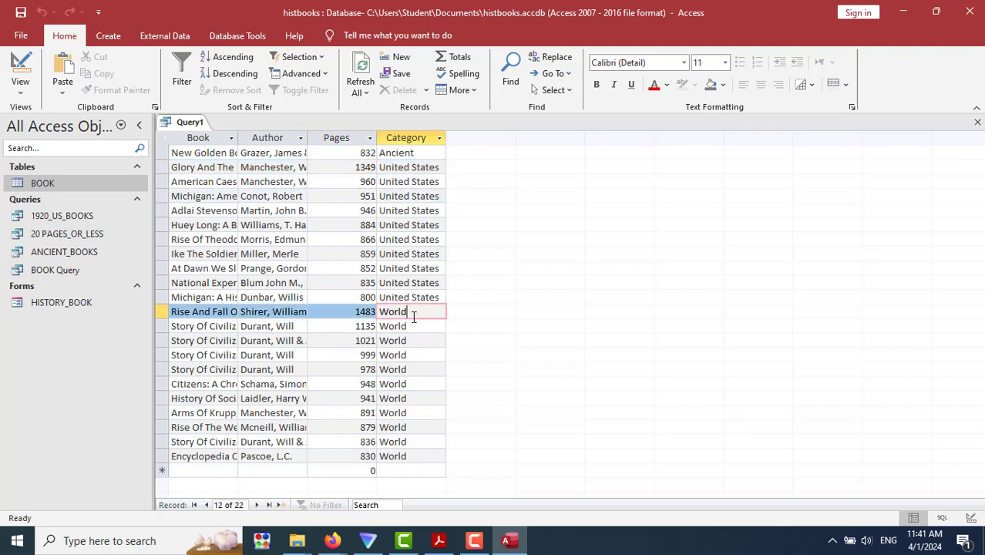
pyautogui.click(357, 325)
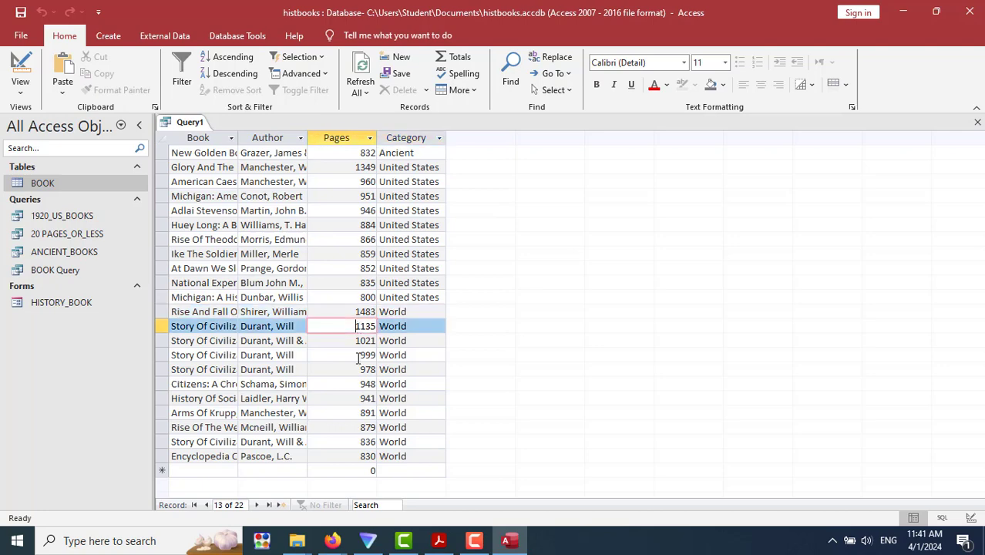
pyautogui.hotkey('alt', 'Tab')
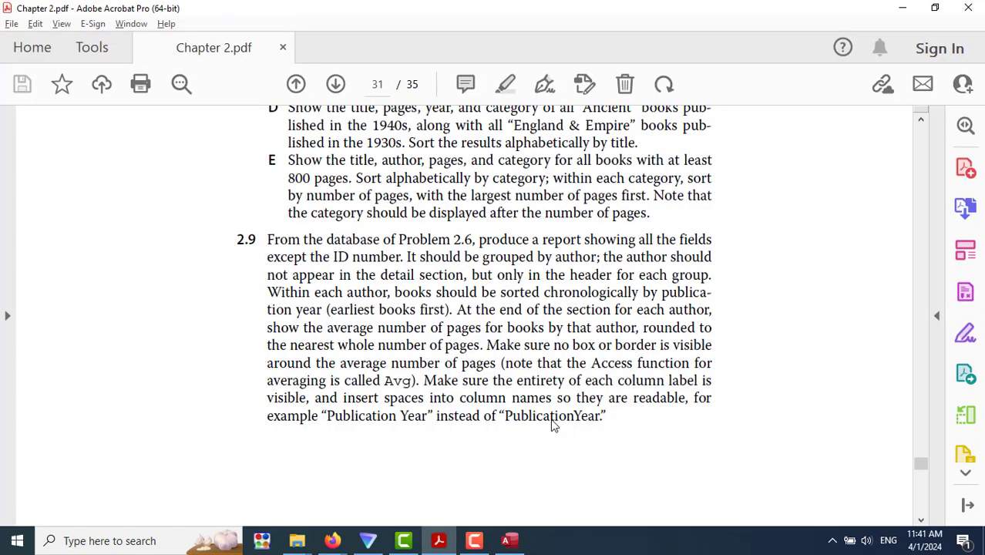